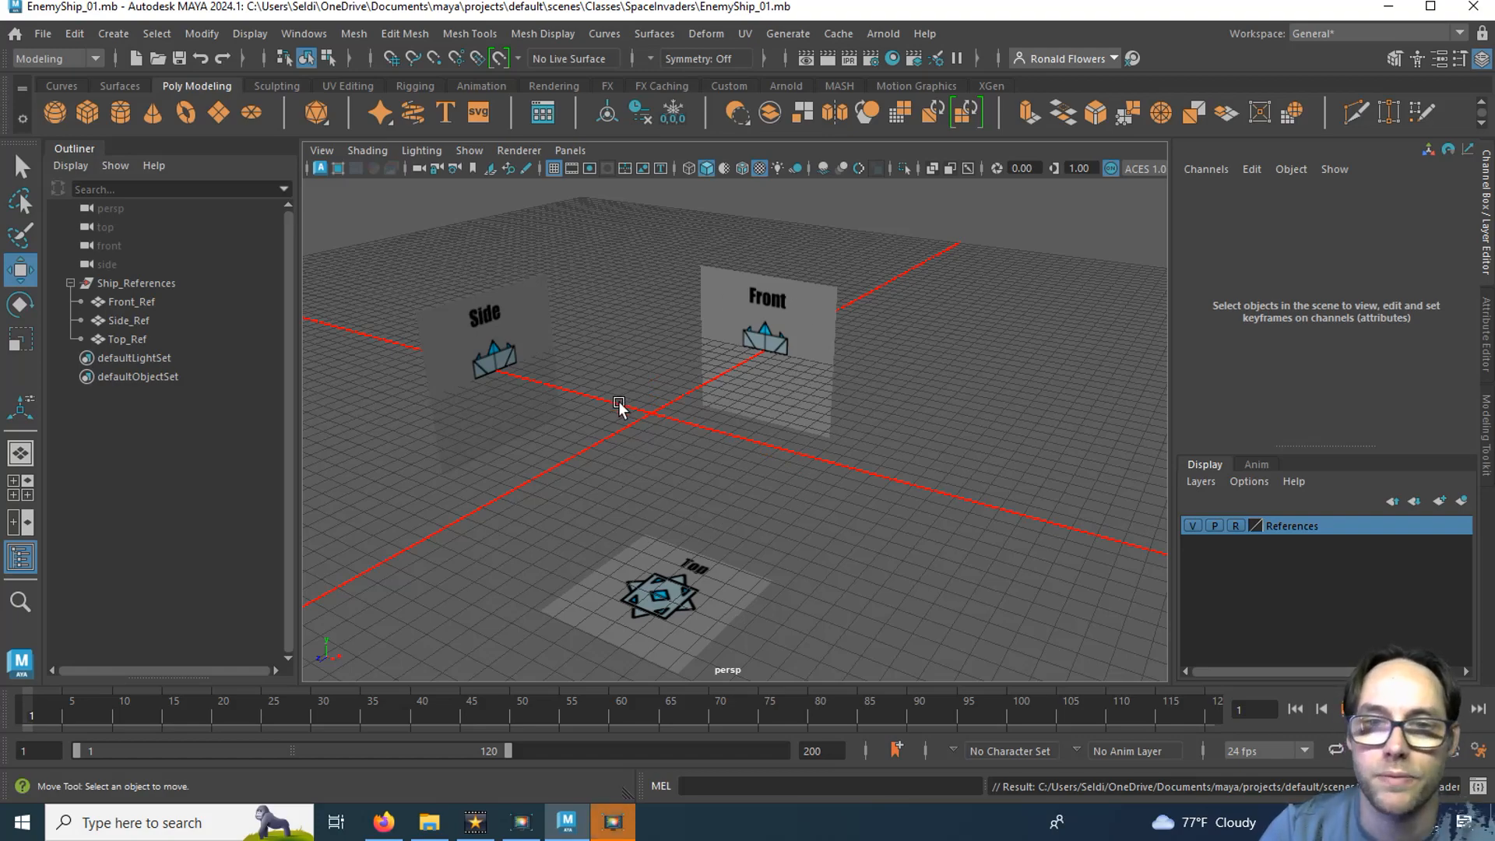
# Examine the Front, Side and Top ship reference planes around the origin in the perspective view.
pyautogui.keyDown('alt'); pyautogui.moveTo(763, 502); pyautogui.dragTo(662, 464); pyautogui.keyUp('alt')
pyautogui.scroll(6, 661, 465)
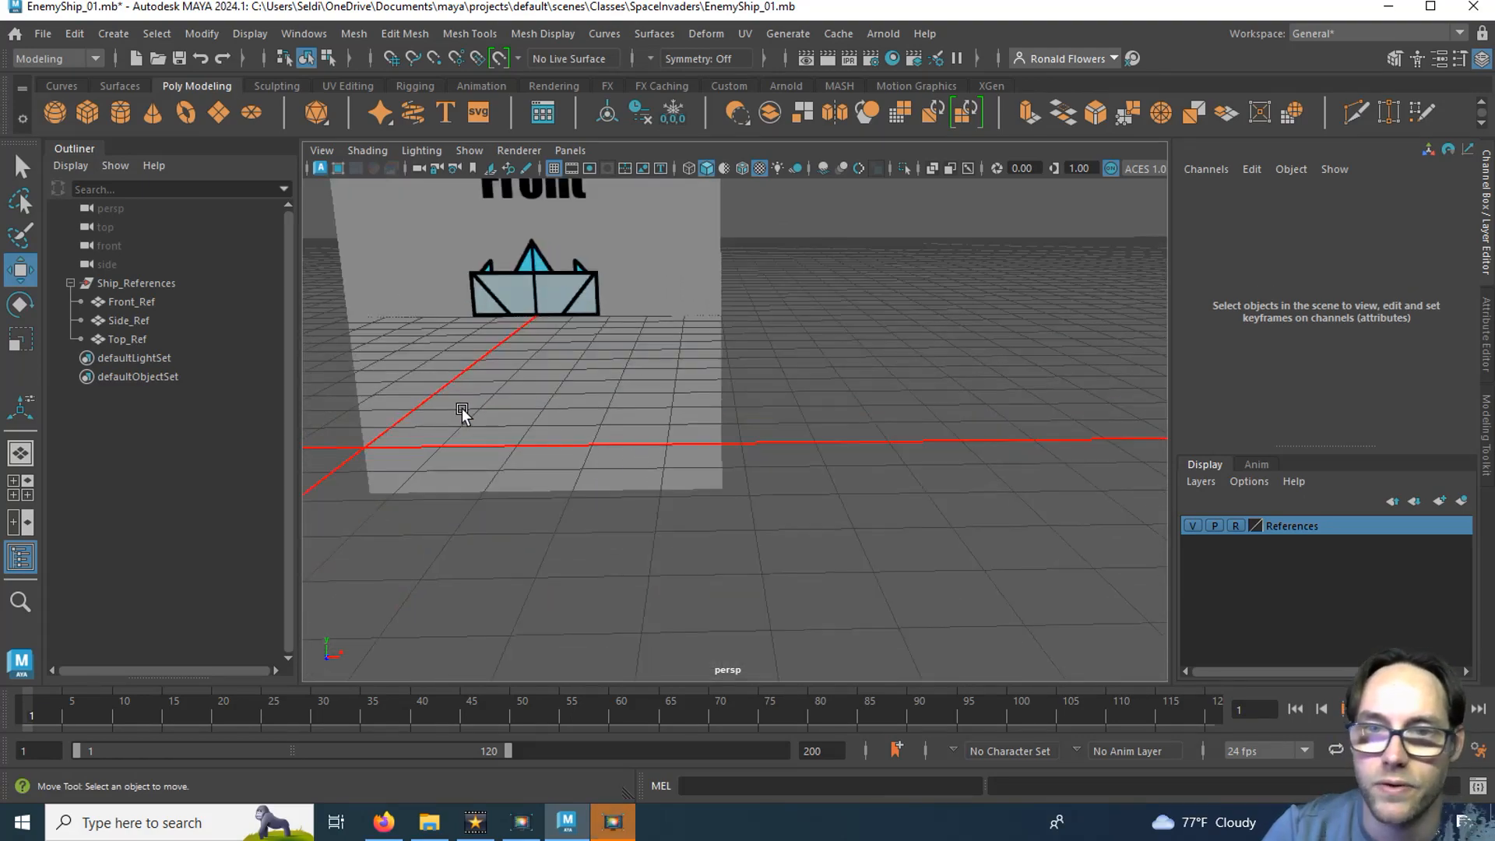
pyautogui.keyDown('alt'); pyautogui.moveTo(464, 413); pyautogui.dragTo(827, 588, button='middle'); pyautogui.keyUp('alt')
pyautogui.keyDown('alt'); pyautogui.moveTo(772, 389); pyautogui.dragTo(586, 480); pyautogui.keyUp('alt')
pyautogui.keyDown('alt'); pyautogui.moveTo(651, 386); pyautogui.dragTo(753, 525); pyautogui.keyUp('alt')
pyautogui.scroll(-8, 754, 525)
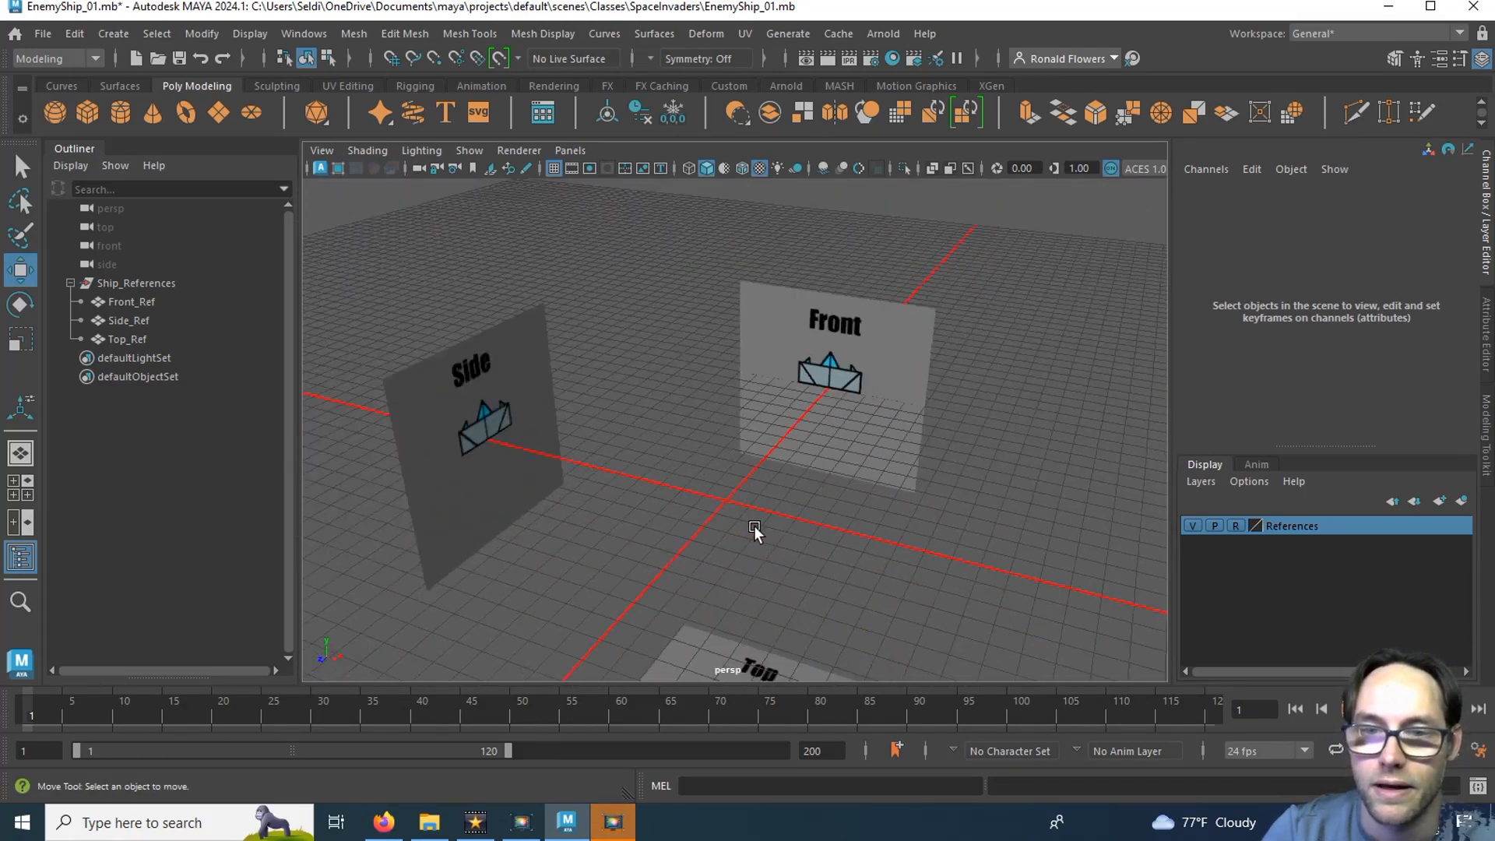
pyautogui.keyDown('alt'); pyautogui.moveTo(751, 590); pyautogui.dragTo(704, 550, button='middle'); pyautogui.keyUp('alt')
pyautogui.scroll(3, 704, 550)
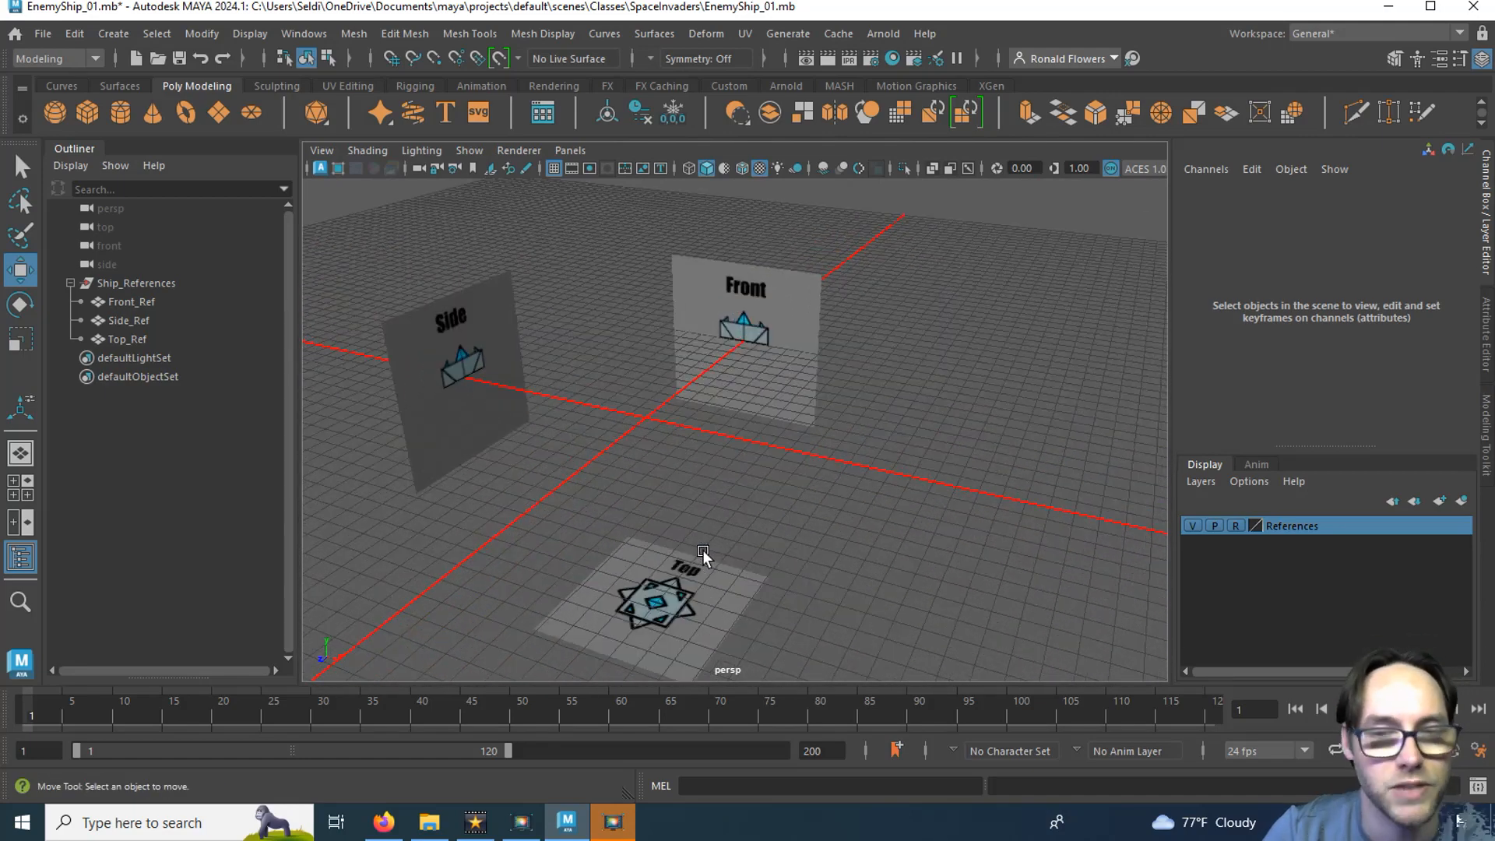
pyautogui.scroll(-3, 702, 550)
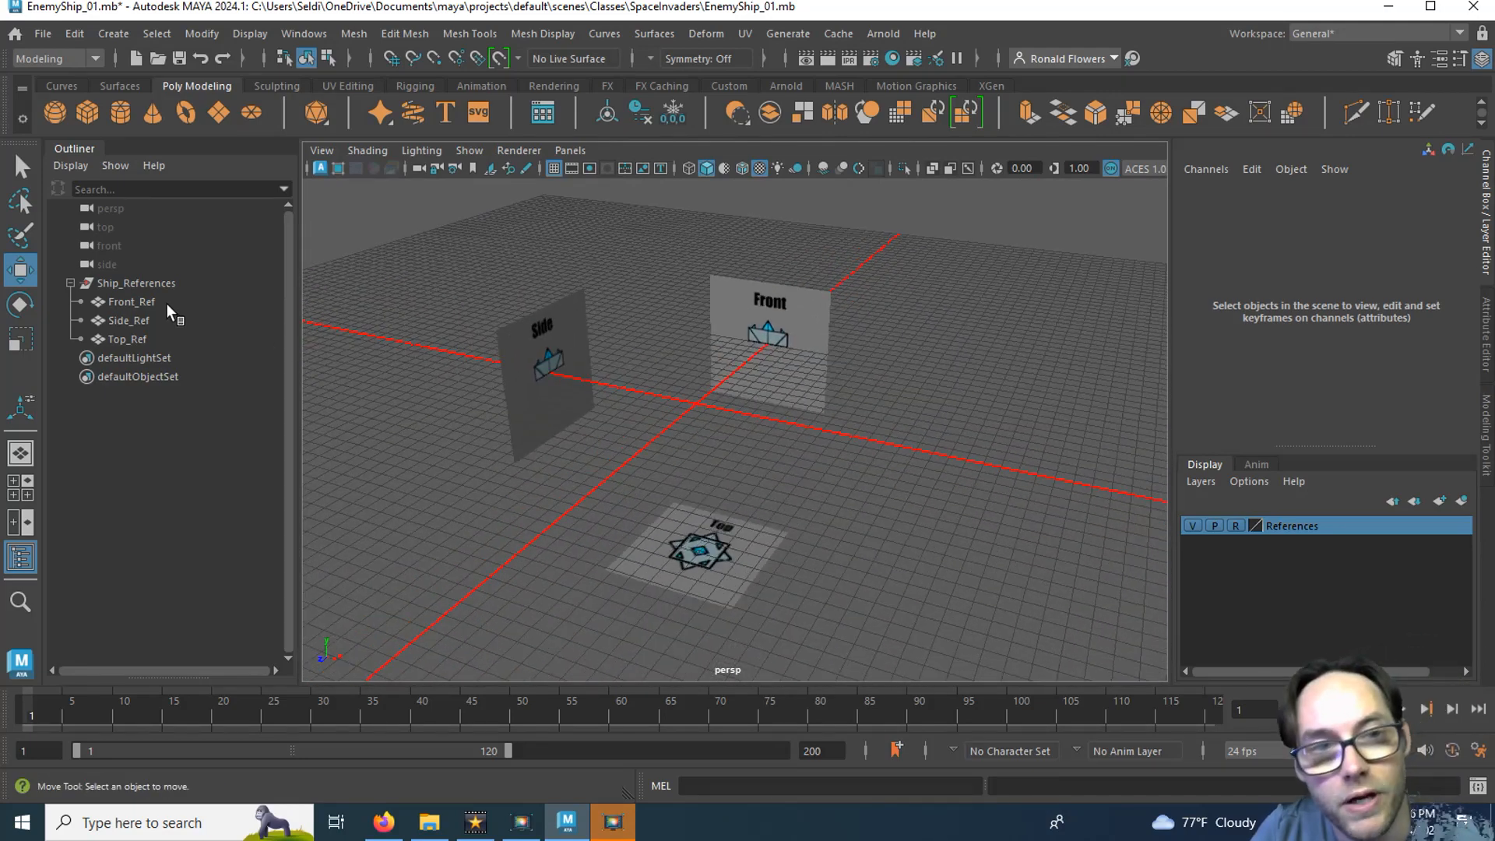
# Collapse the Ship_References group and create a polygon cube at the origin.
pyautogui.click(70, 284)
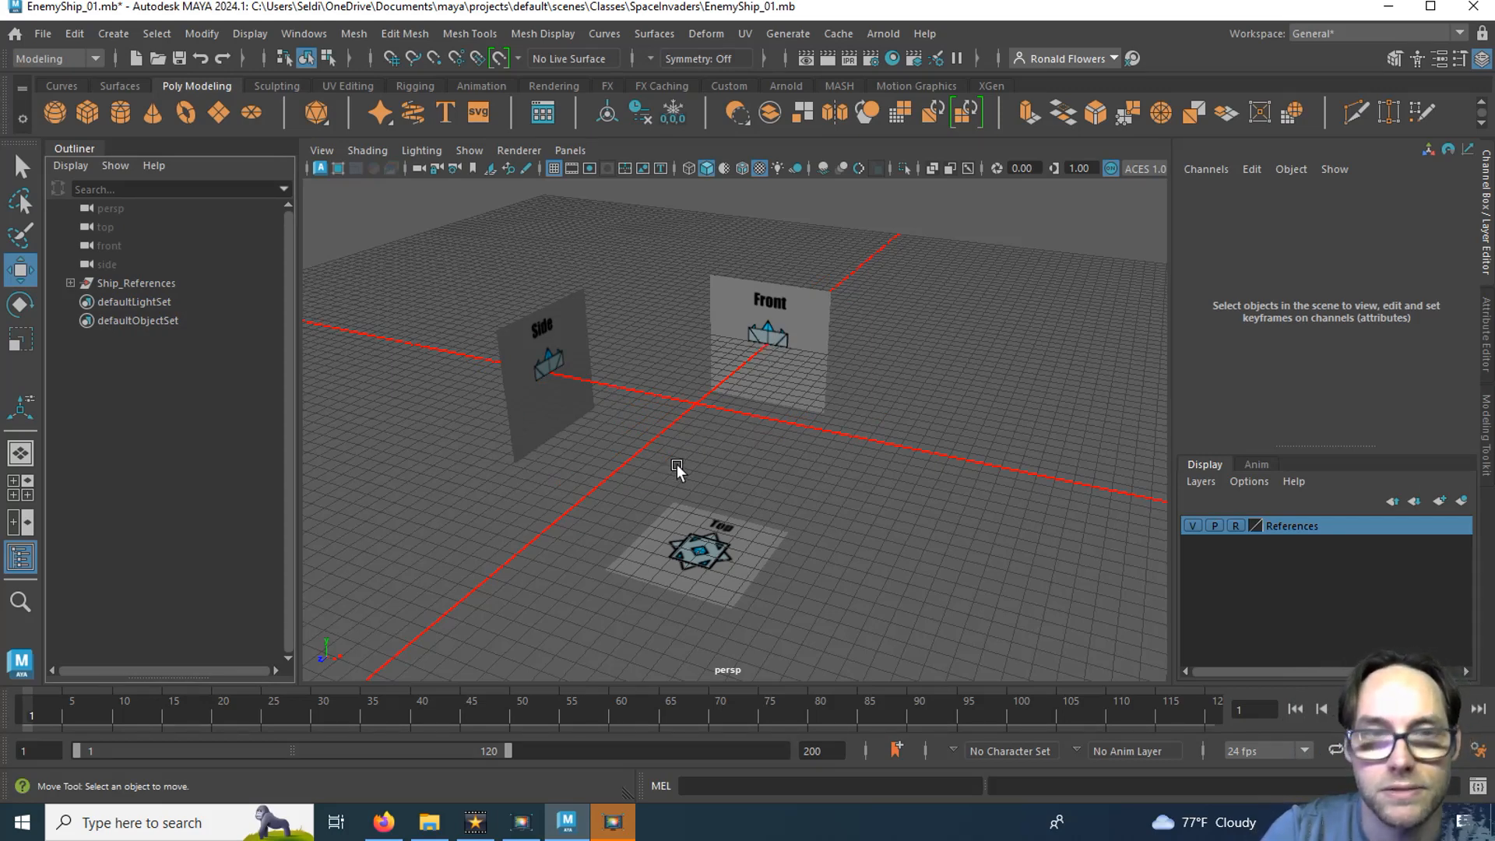
pyautogui.click(90, 106)
pyautogui.scroll(3, 761, 378)
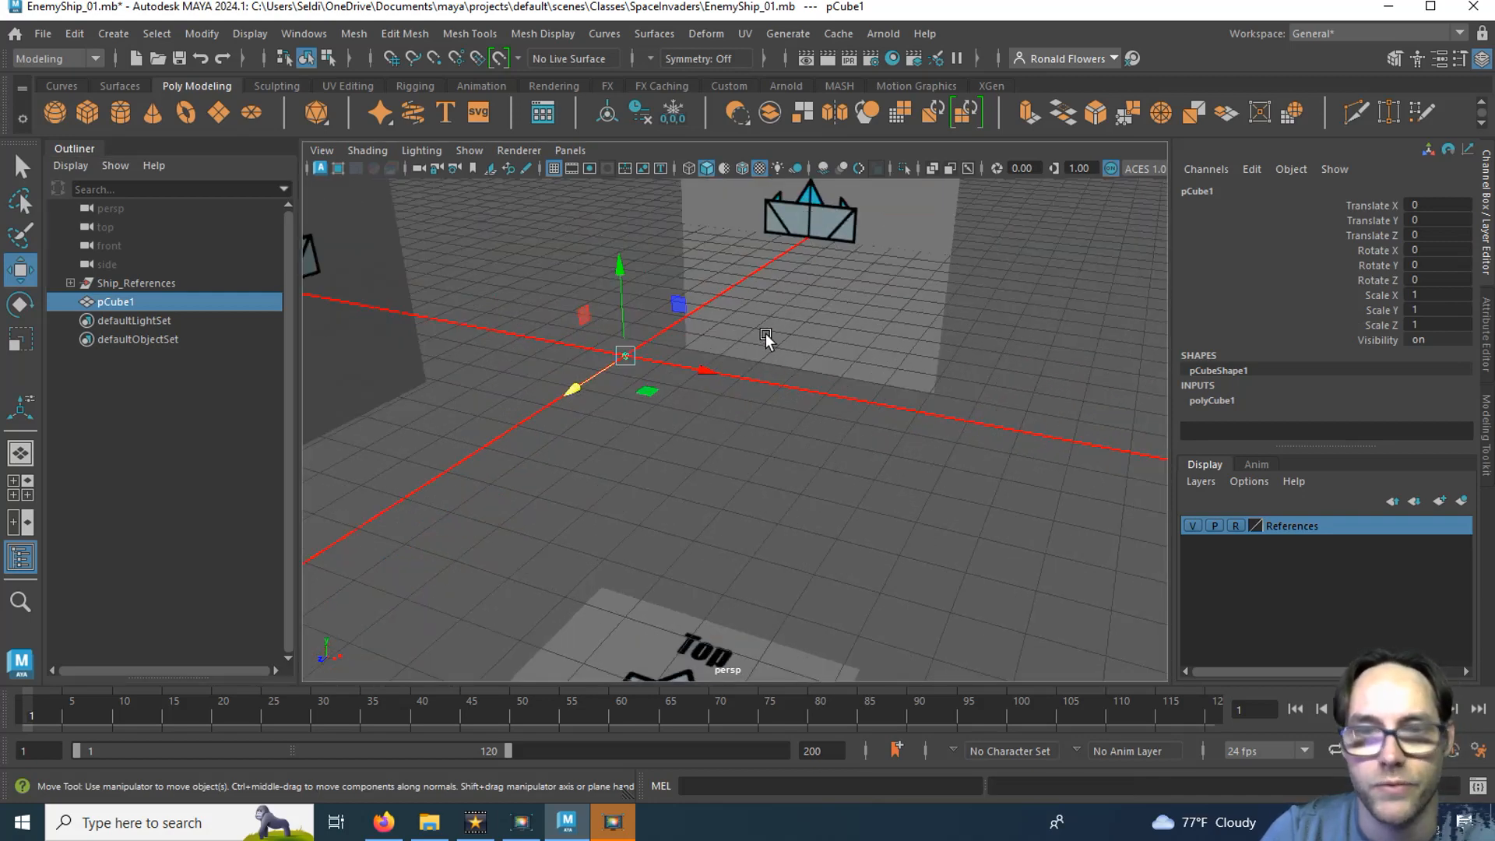
# Show the four-view layout and display textures in the top, front and side views.
pyautogui.press('space')
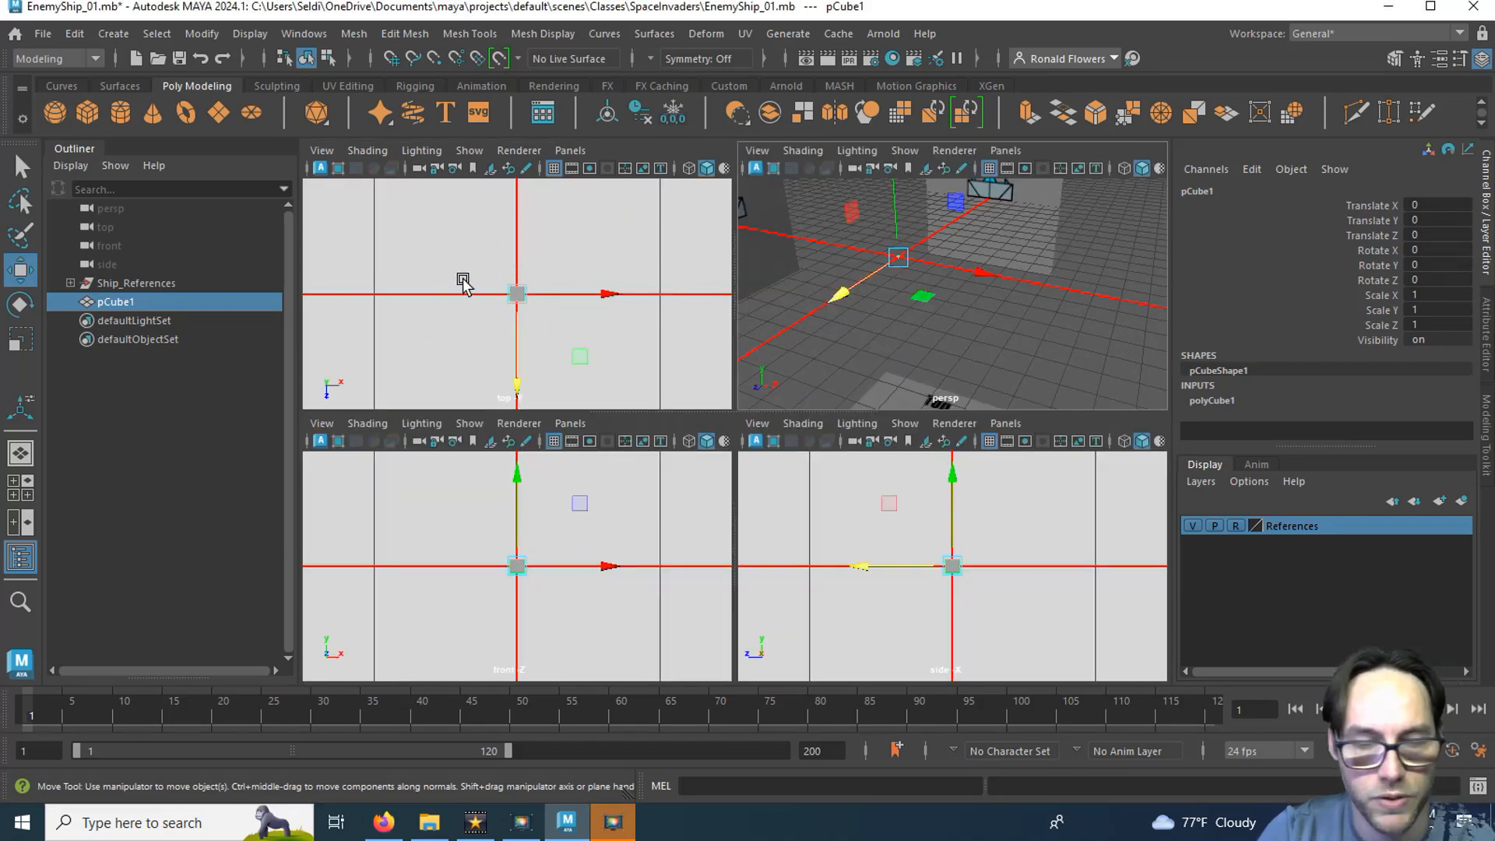
pyautogui.press('6')
pyautogui.press('6')
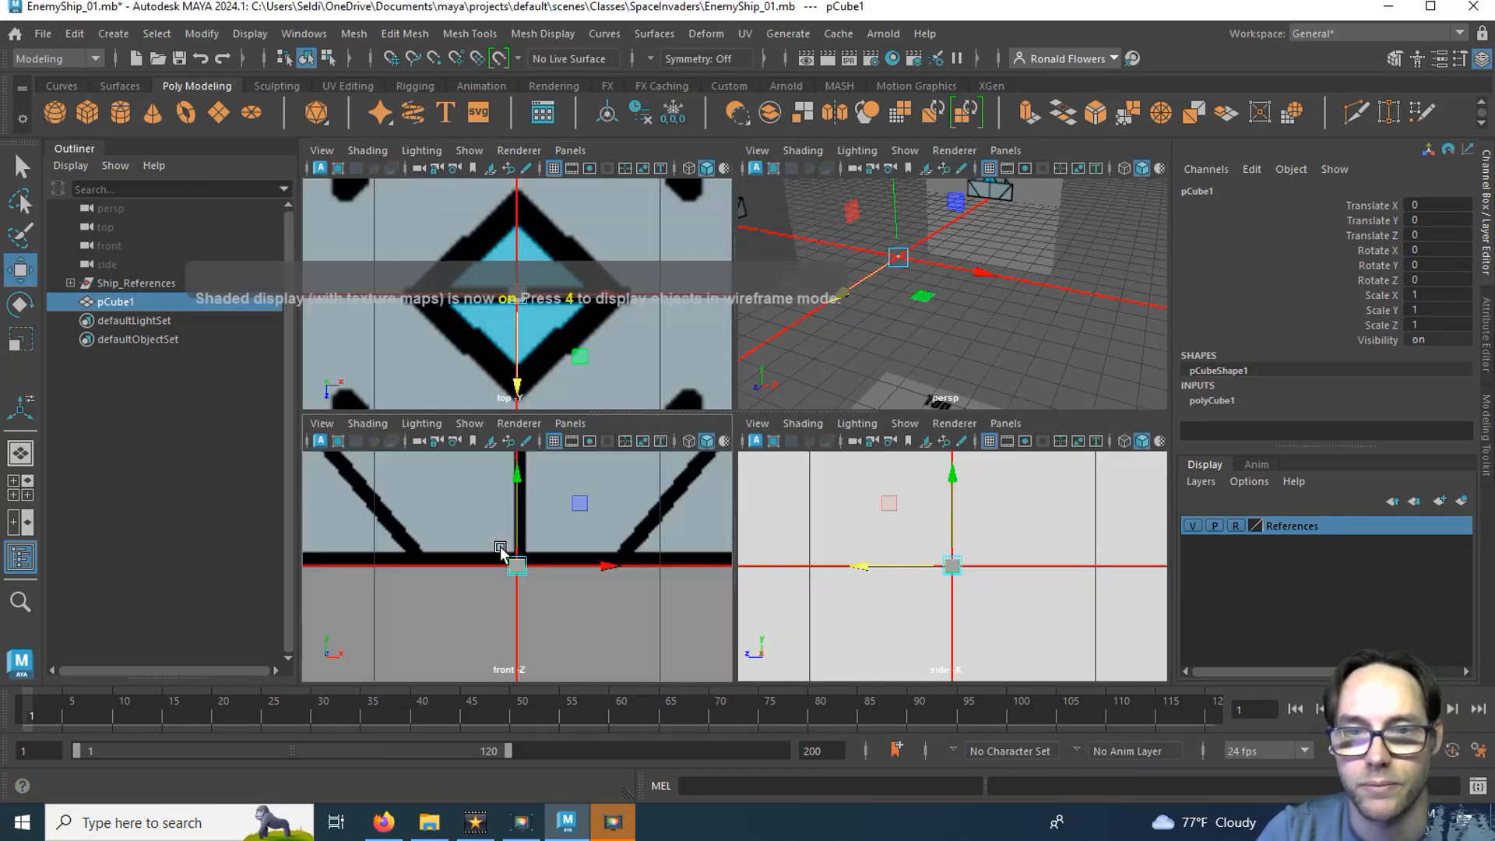
pyautogui.press('6')
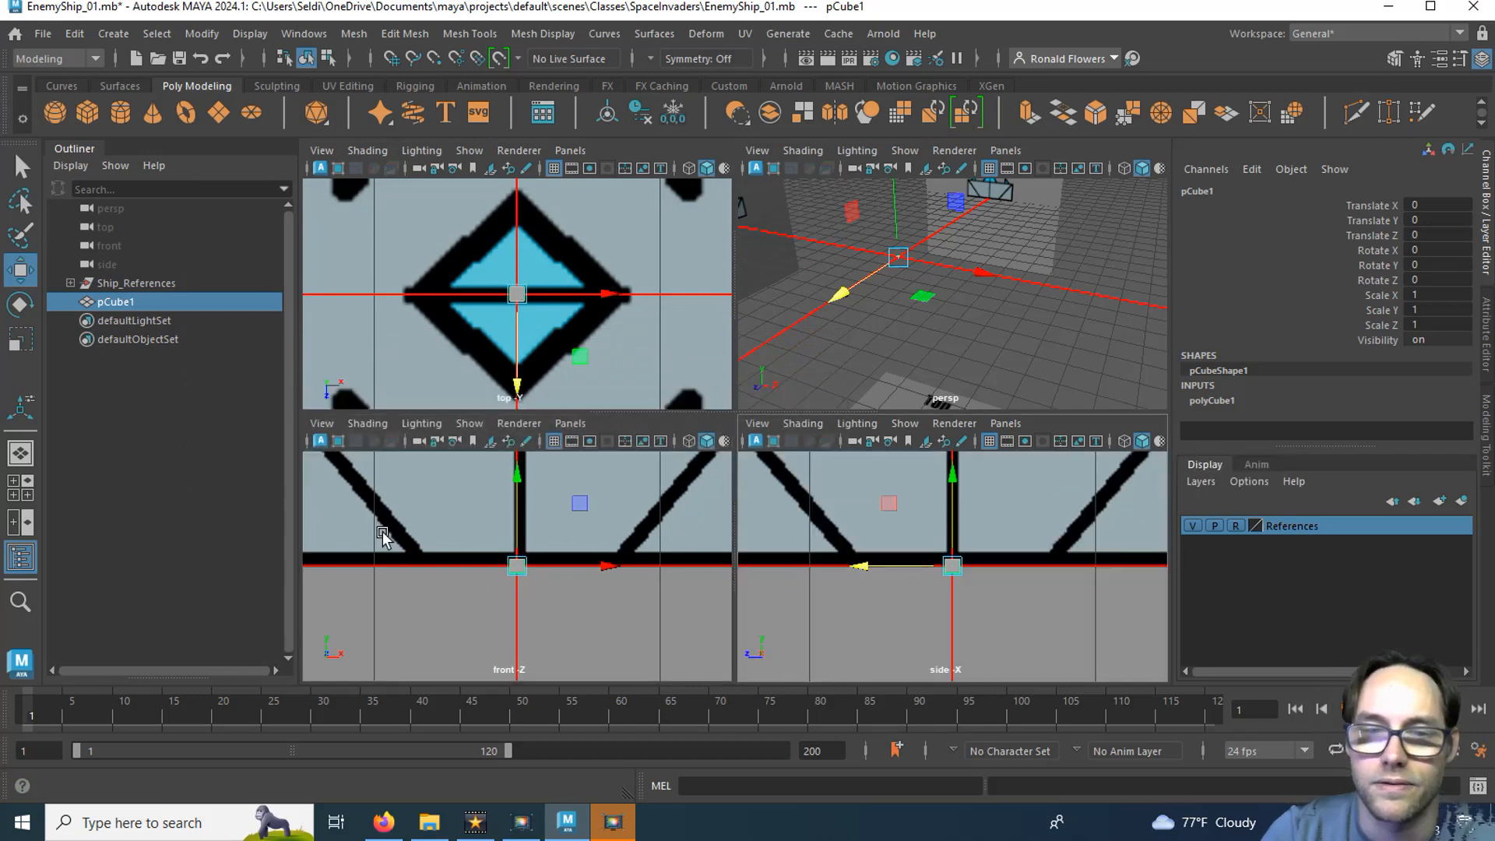
# Try stretching the cube along X to the ship hull's width in the front view, and undo the scaling.
pyautogui.press('space')
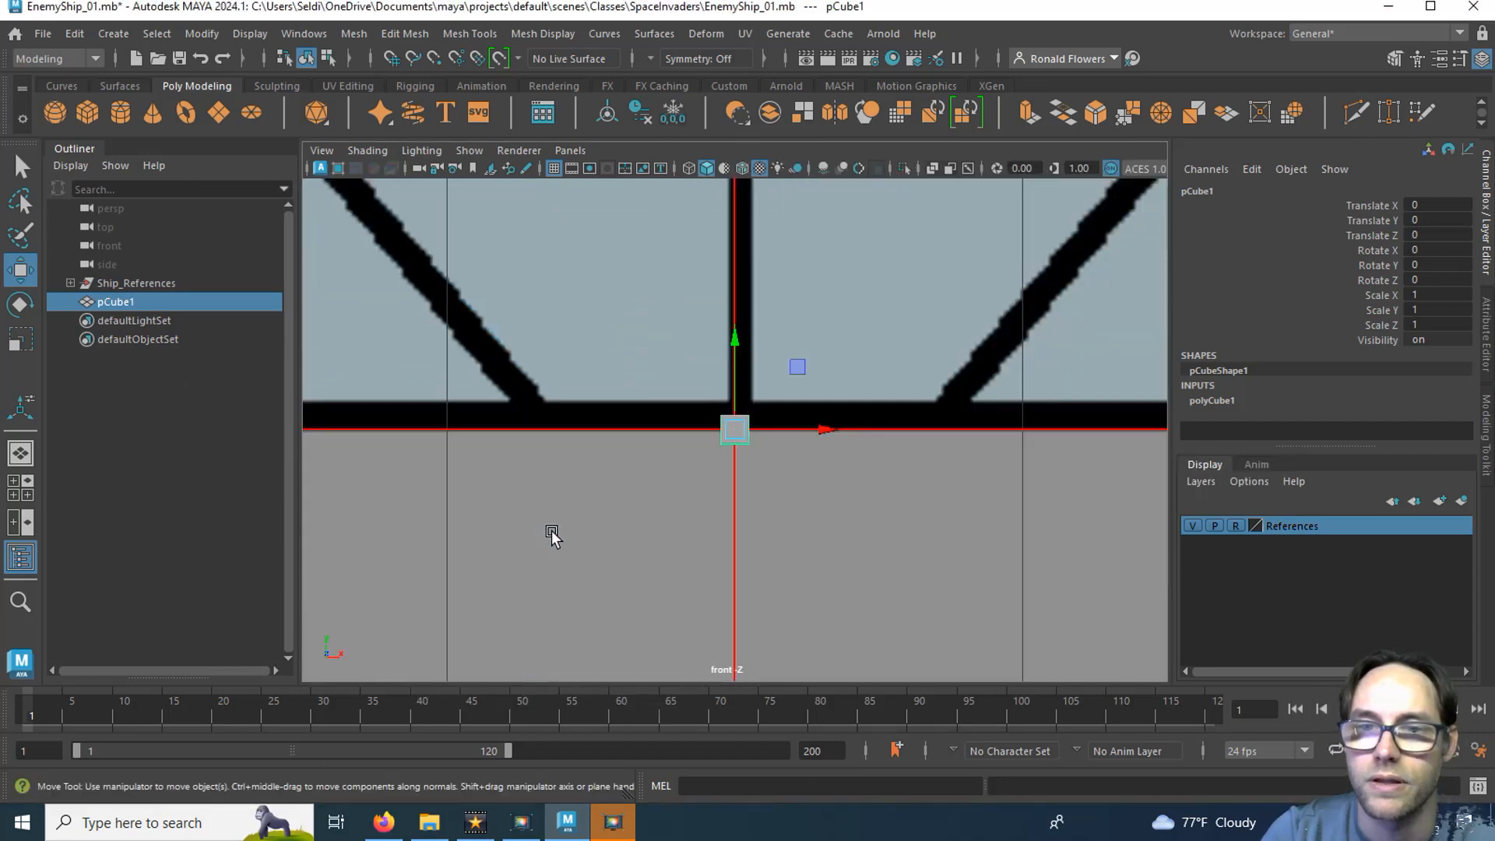
pyautogui.scroll(-4, 627, 487)
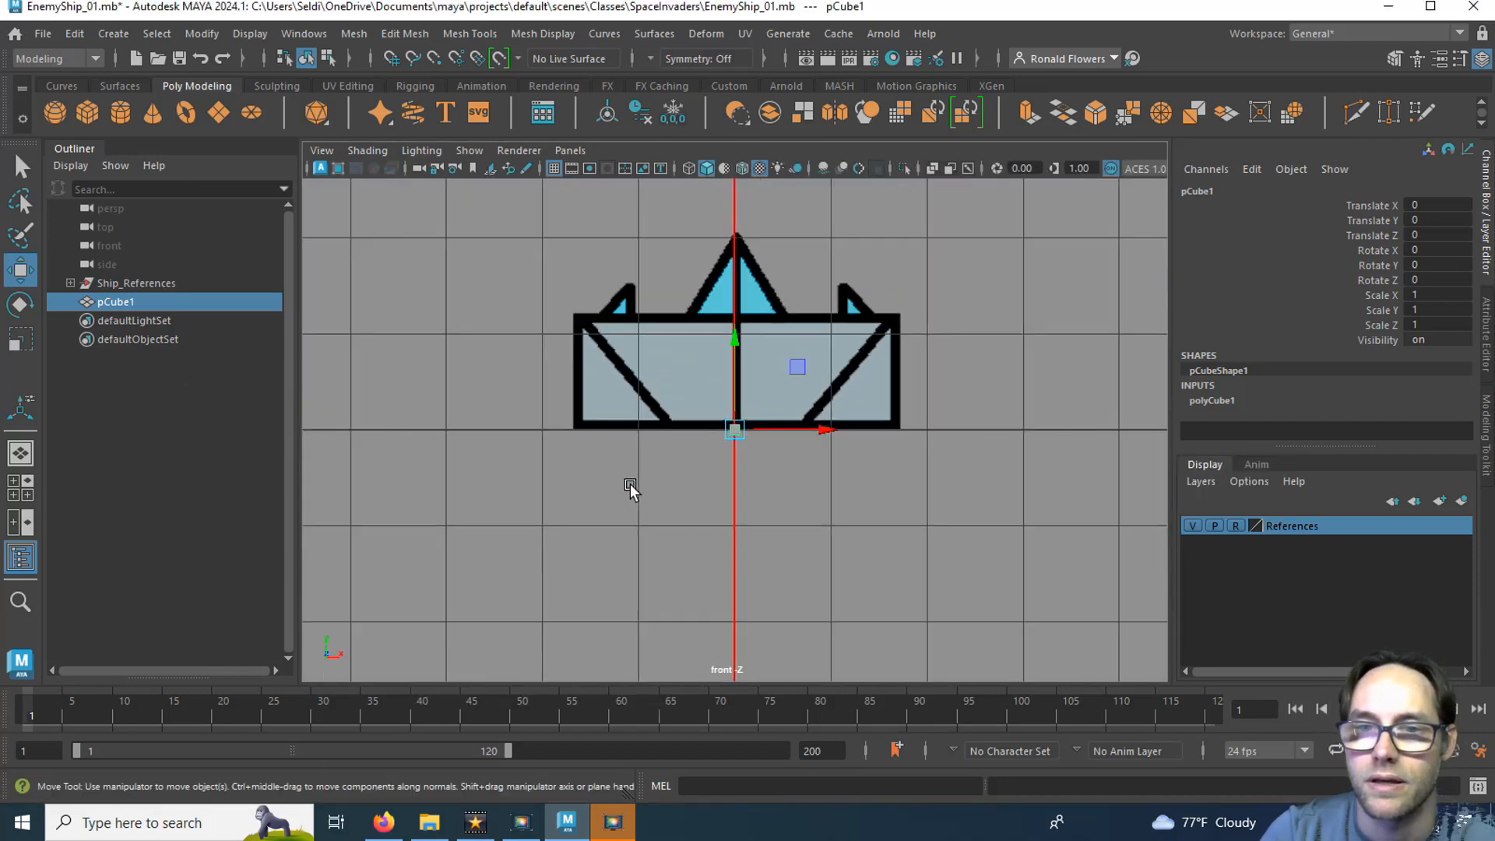
pyautogui.scroll(4, 627, 488)
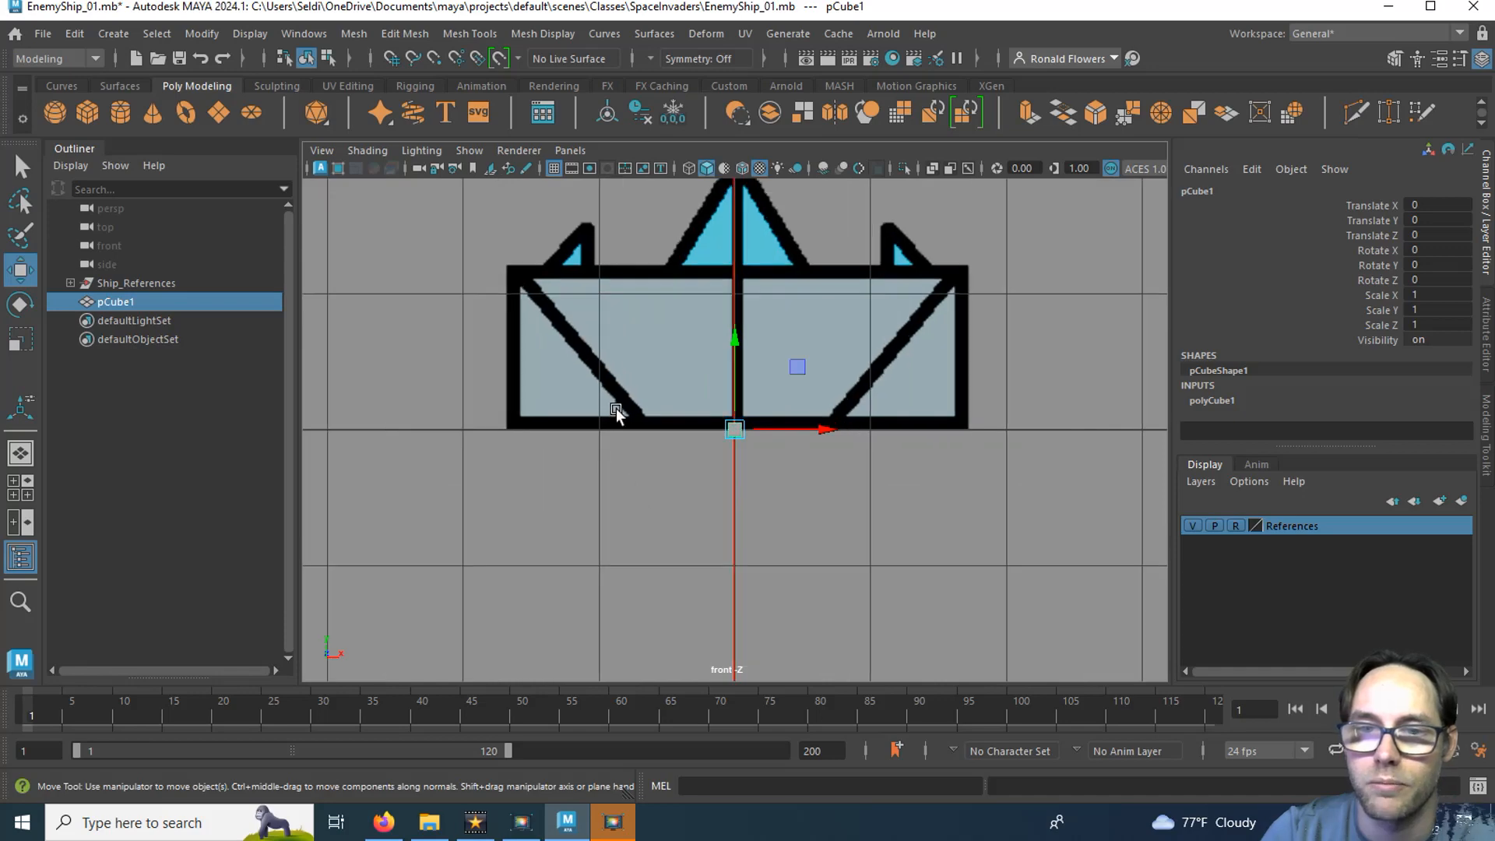
pyautogui.keyDown('alt'); pyautogui.moveTo(621, 408); pyautogui.dragTo(571, 510, button='middle'); pyautogui.keyUp('alt')
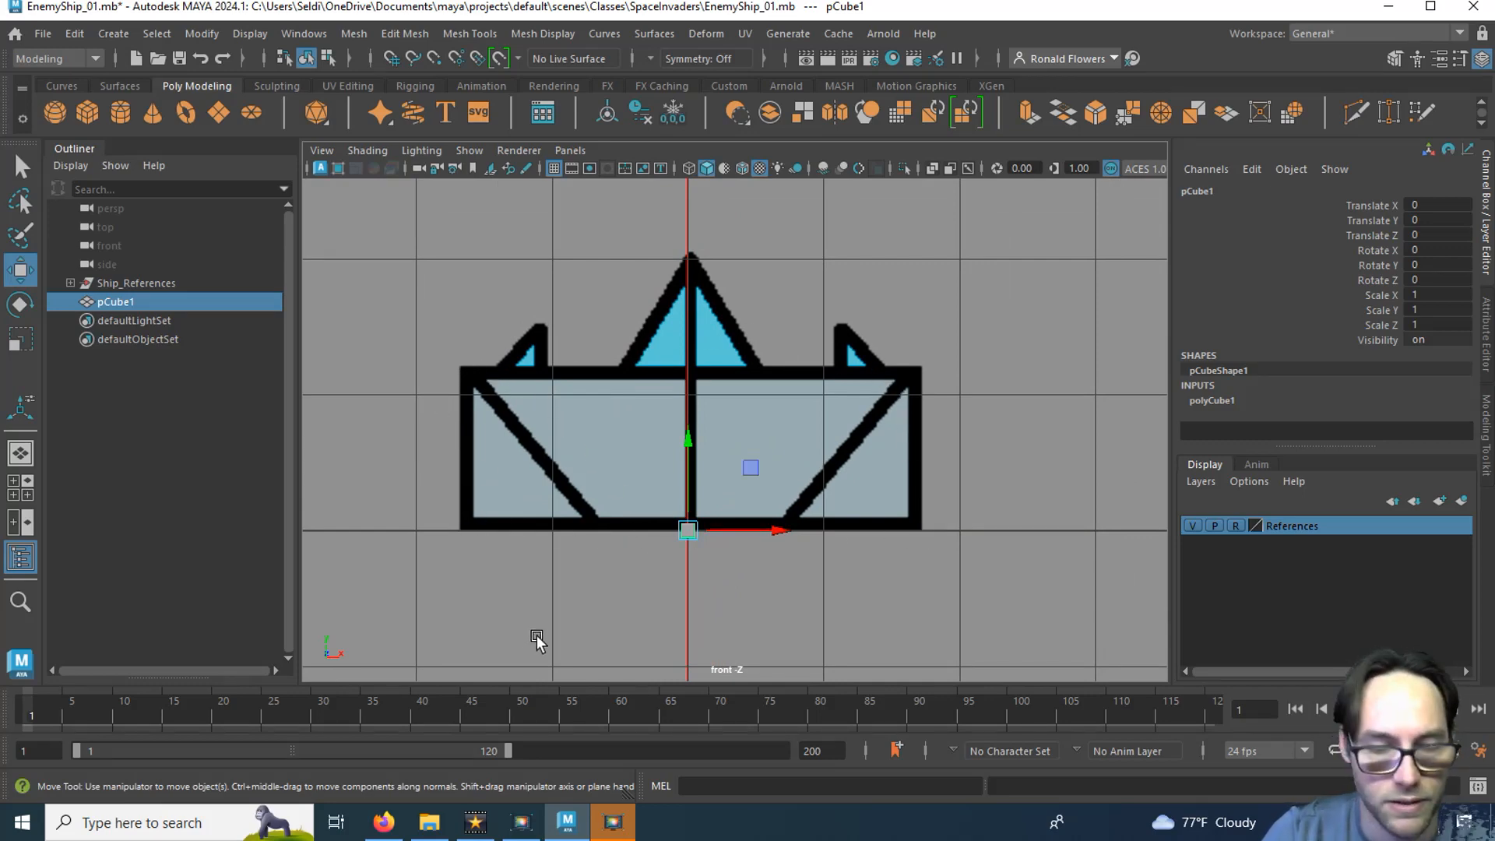
pyautogui.press('r')
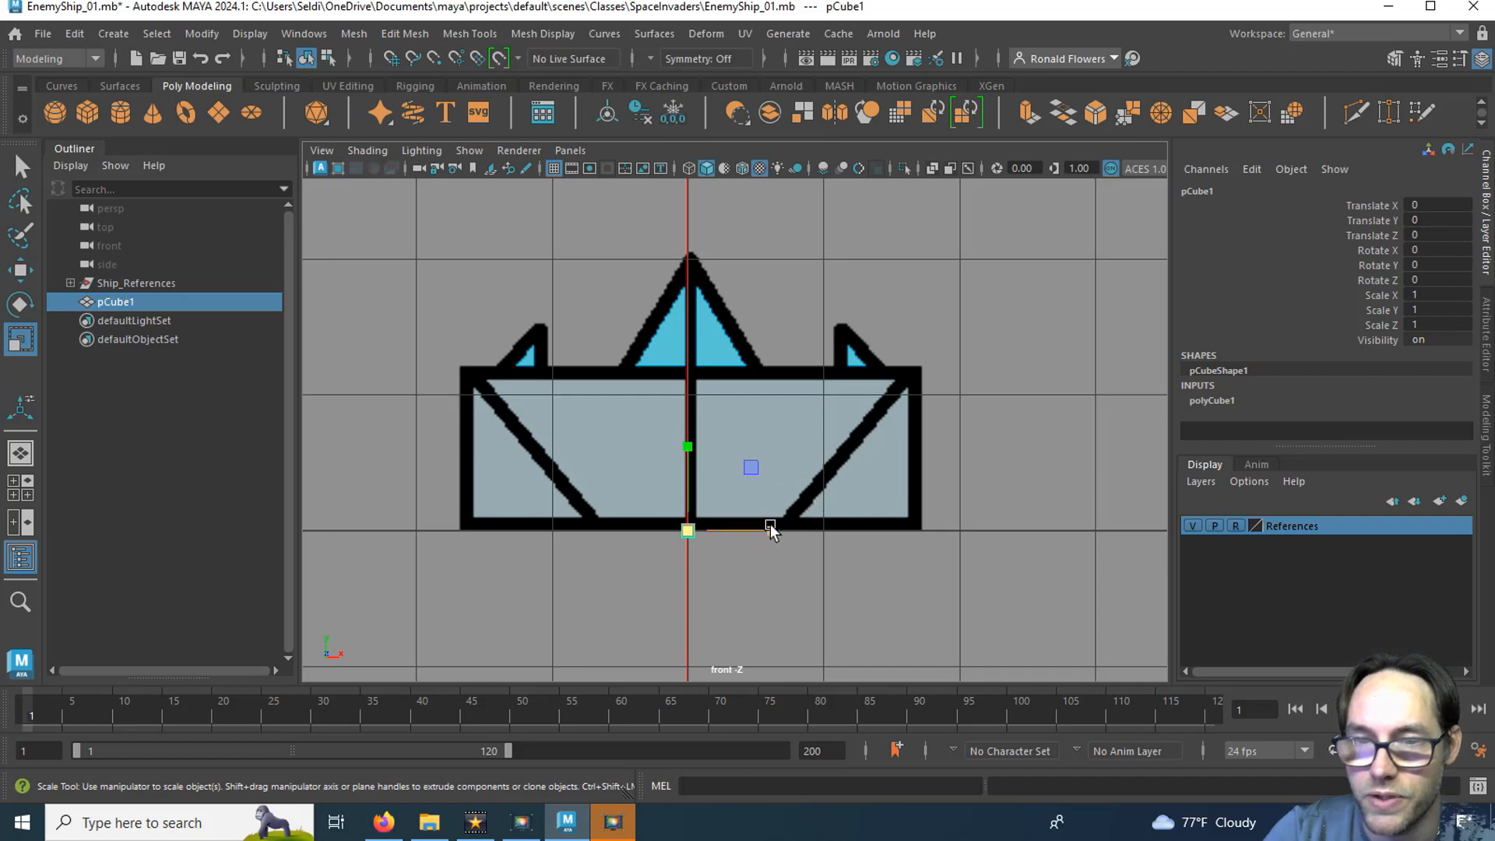
pyautogui.moveTo(773, 532); pyautogui.dragTo(1489, 505)
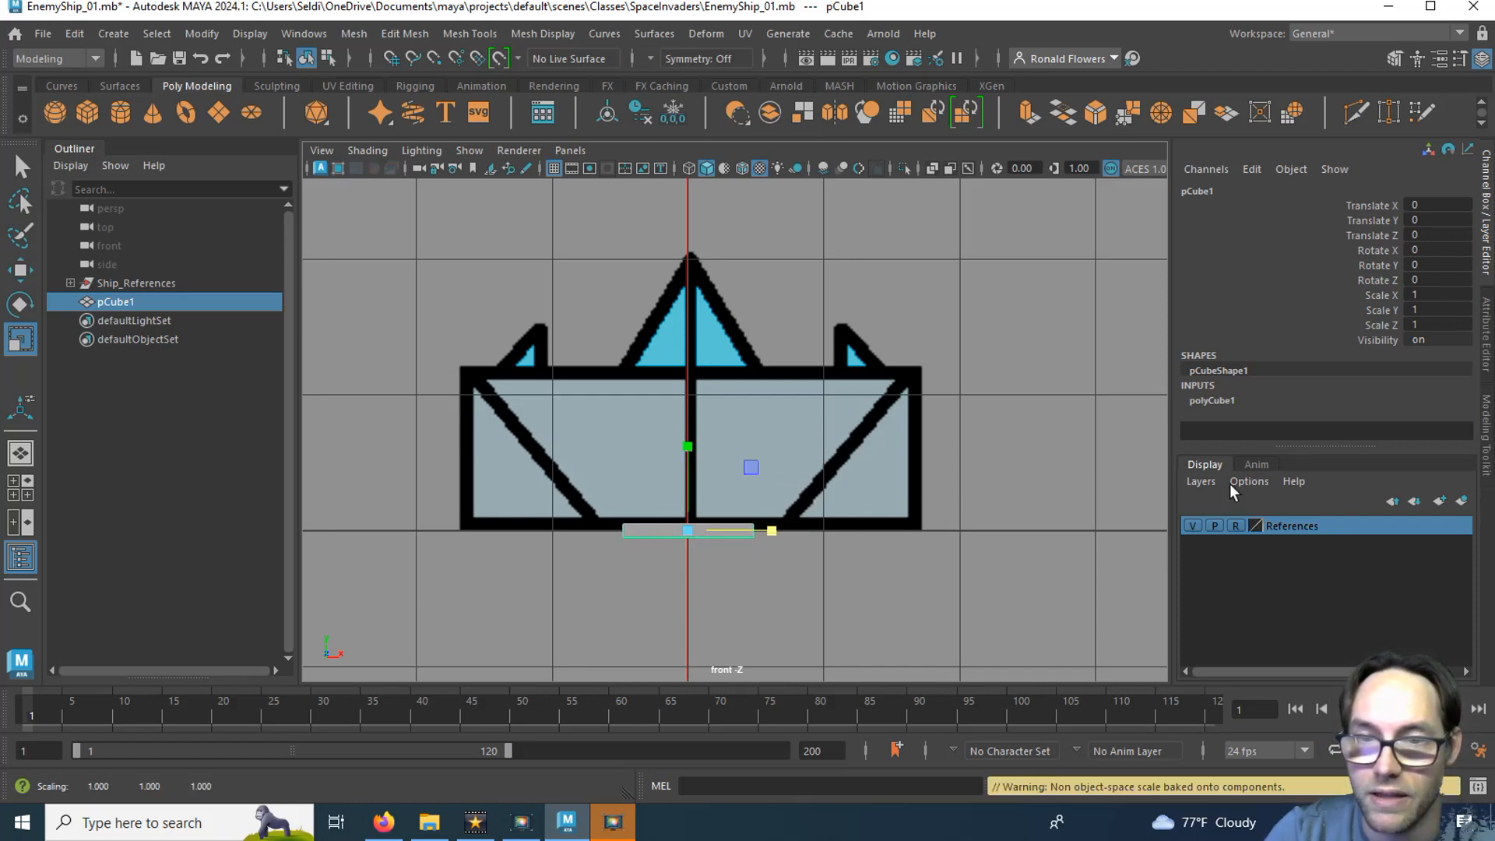
pyautogui.moveTo(771, 530); pyautogui.dragTo(980, 514)
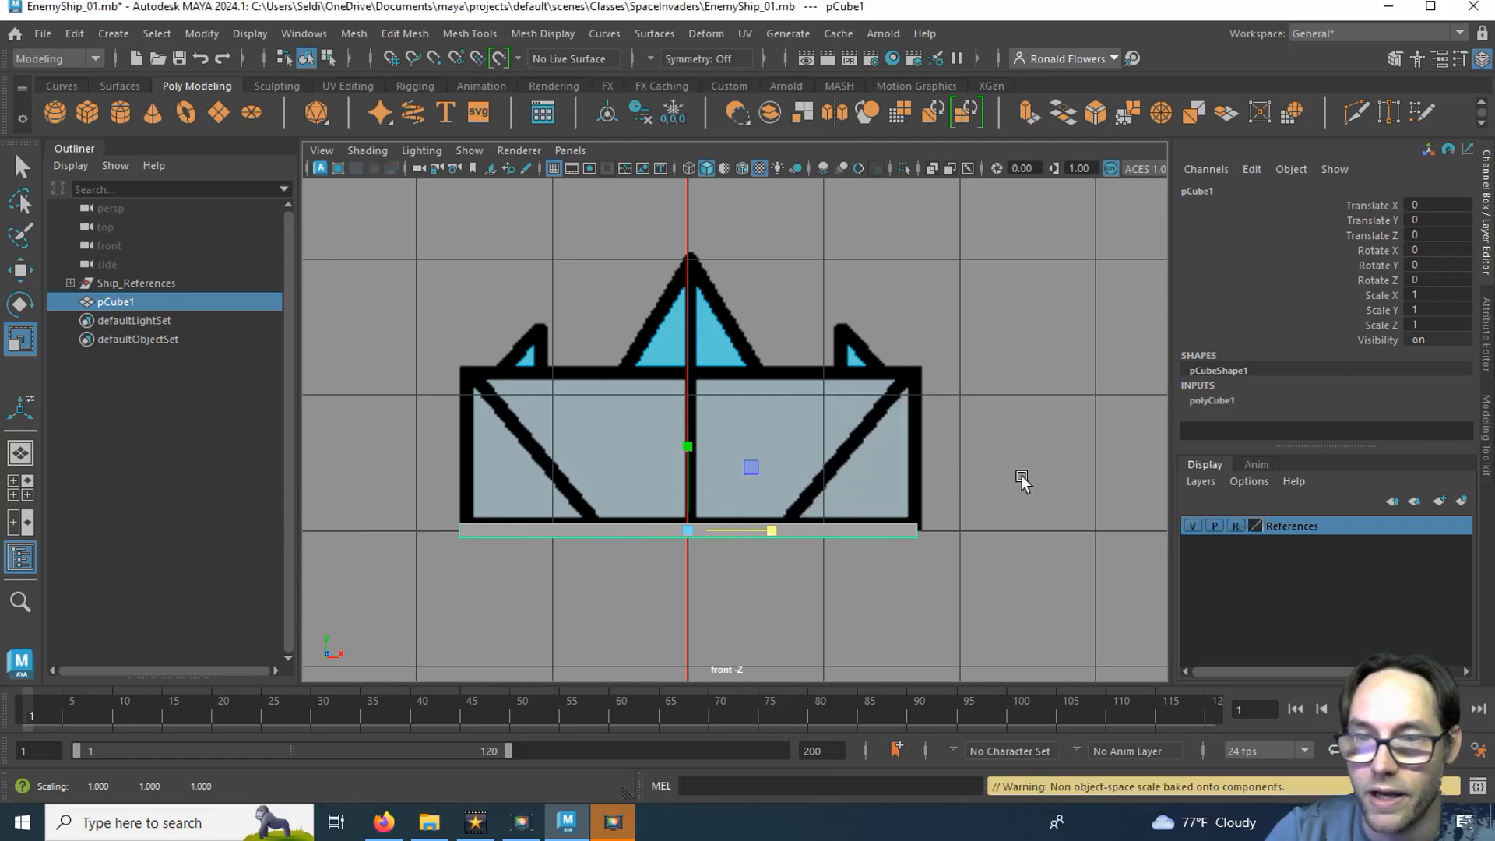
pyautogui.press('space')
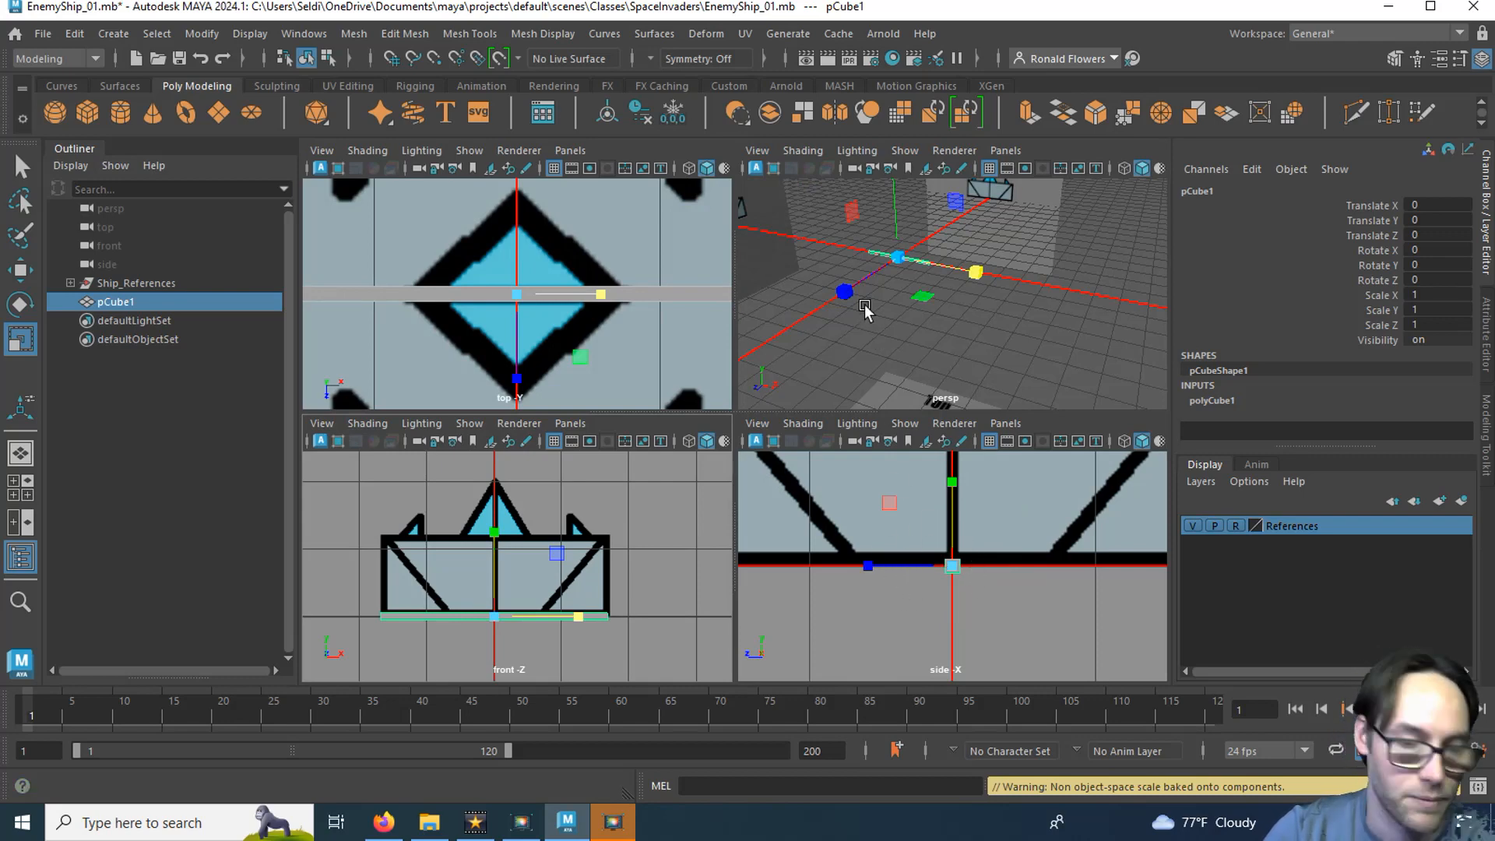
pyautogui.keyDown('alt'); pyautogui.moveTo(896, 312); pyautogui.dragTo(992, 336); pyautogui.keyUp('alt')
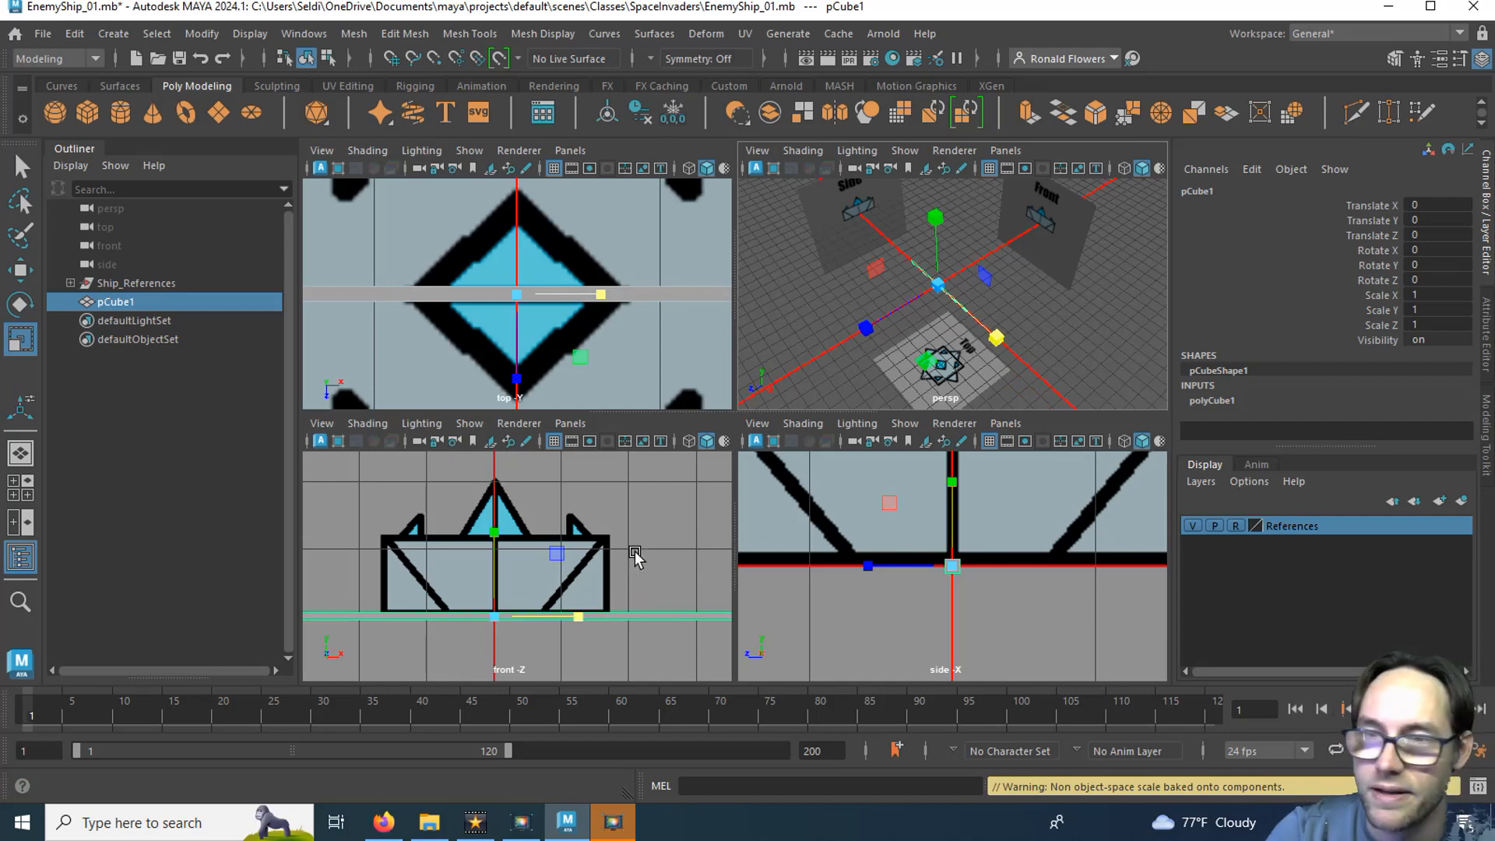
pyautogui.hotkey('ctrl', 'z')
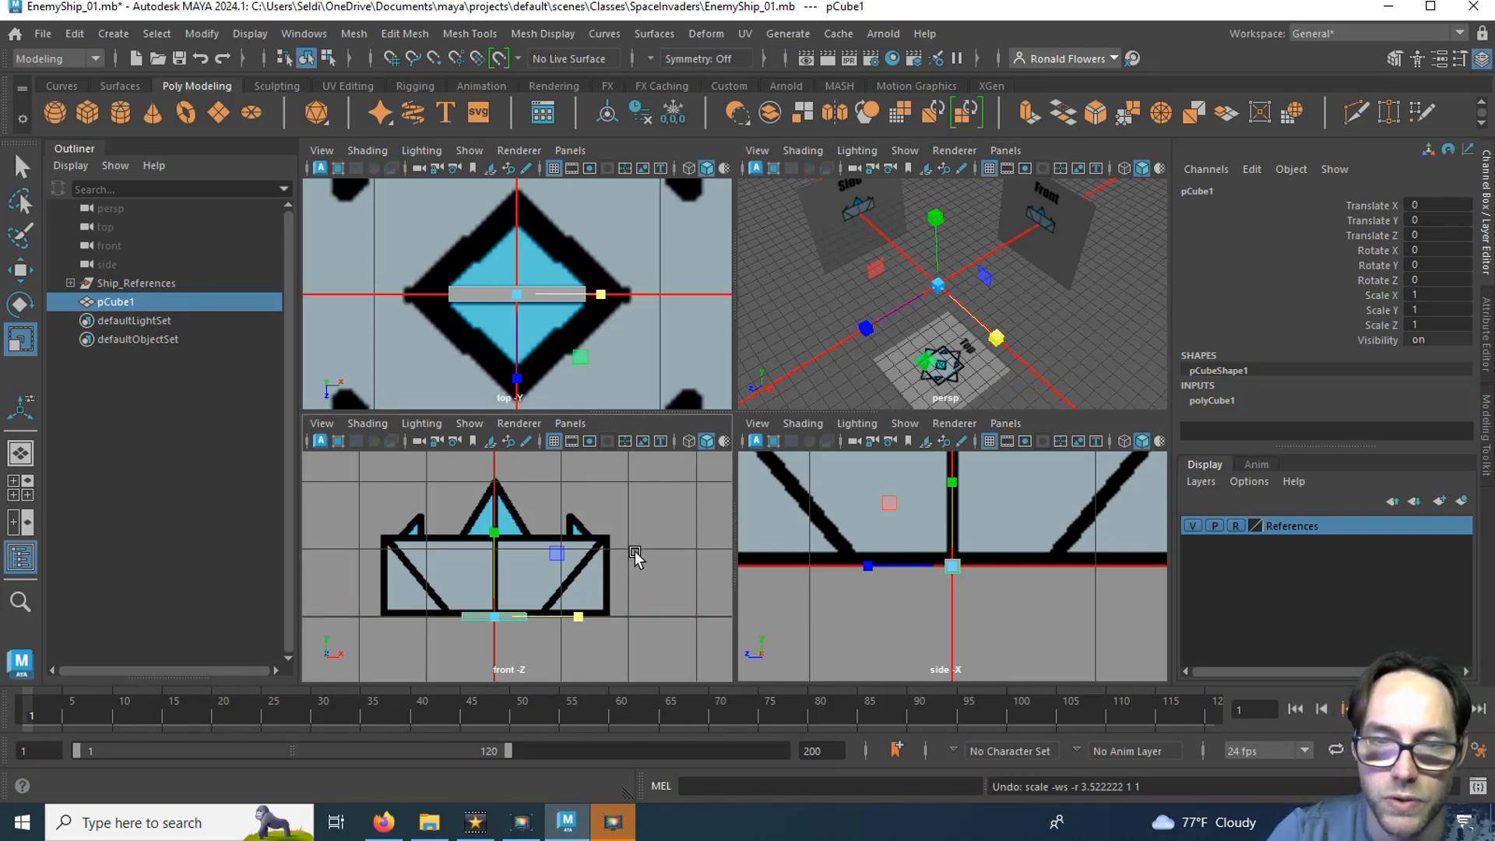
pyautogui.hotkey('ctrl', 'z')
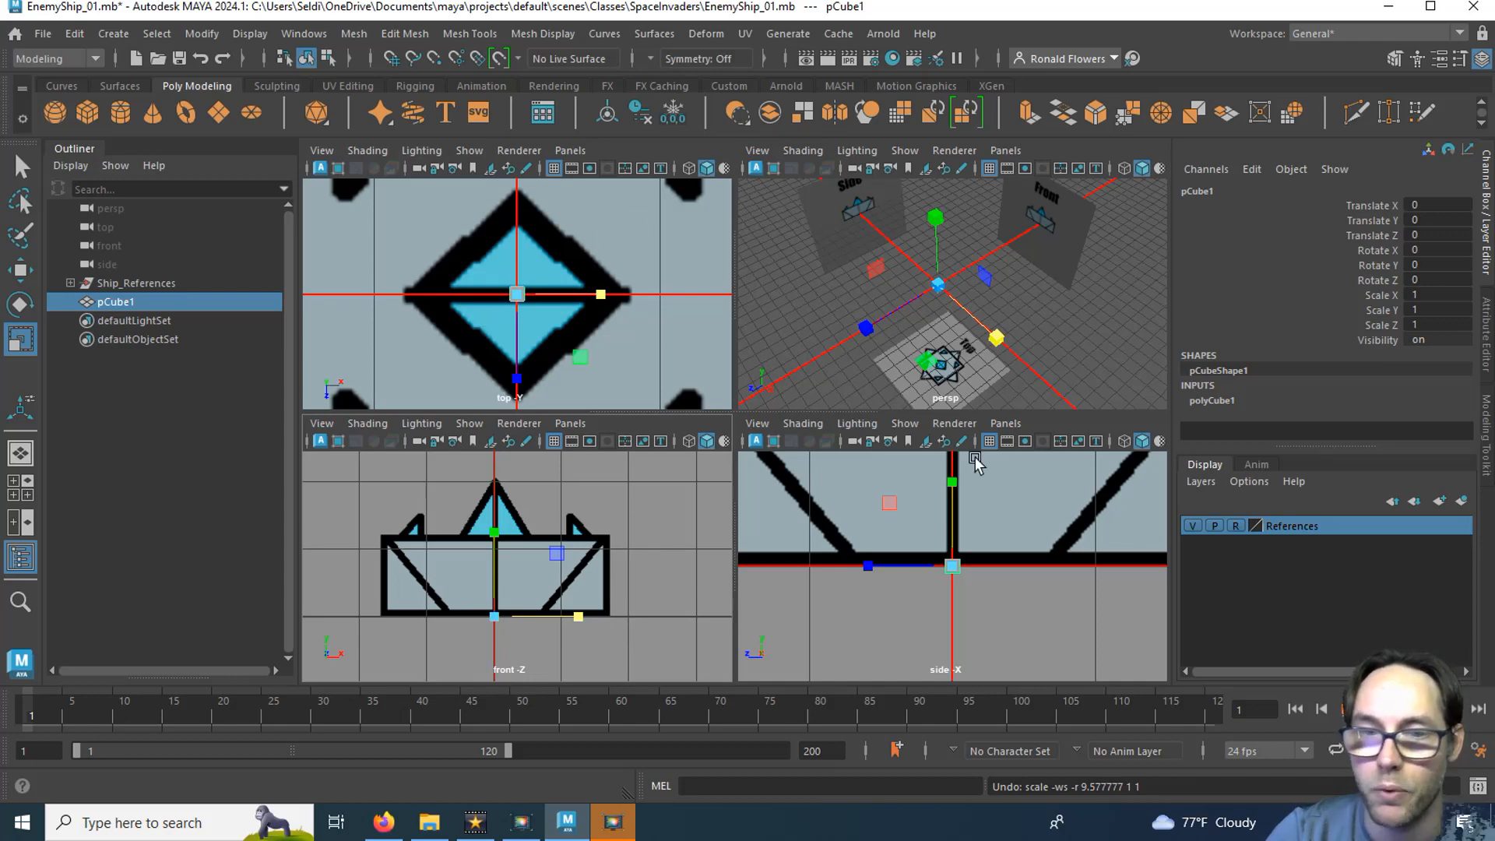
# Scale the cube uniformly to about 34.3 so it spans the ship hull's width in the front view.
pyautogui.click(492, 617)
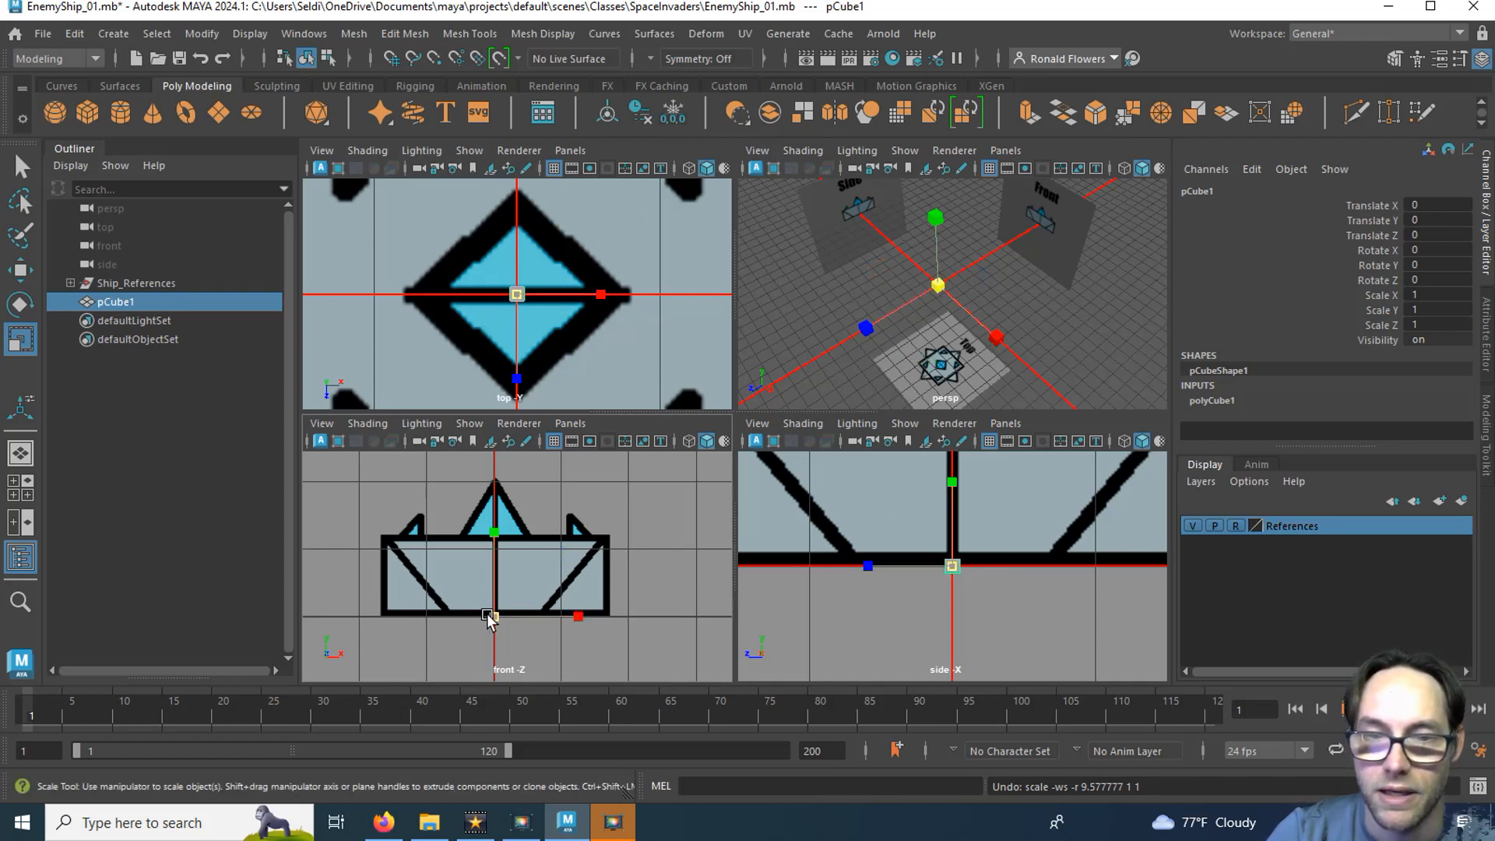
pyautogui.moveTo(489, 618); pyautogui.dragTo(970, 552)
pyautogui.scroll(-8, 971, 551)
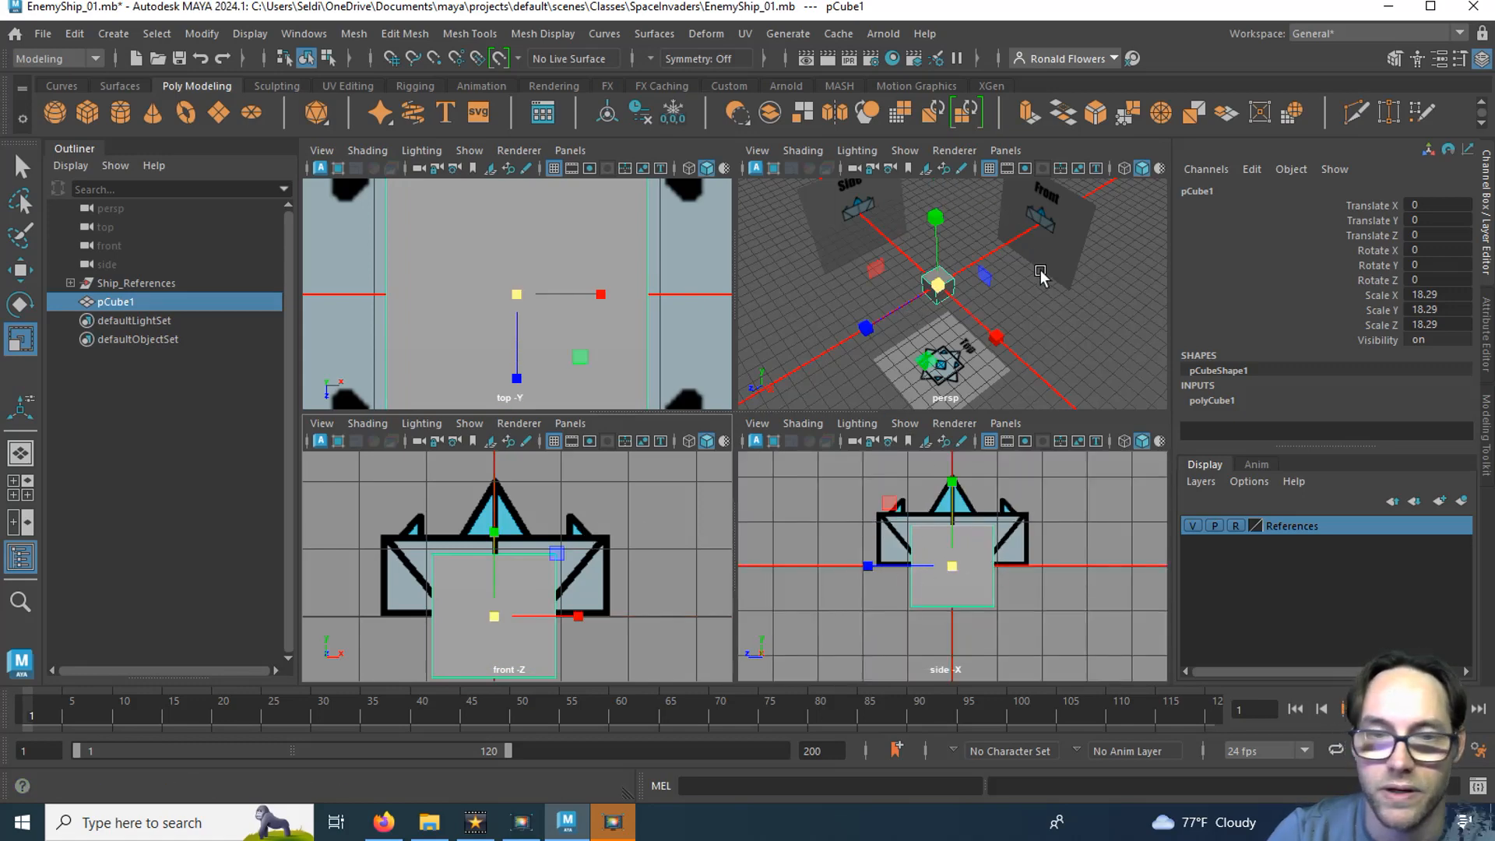
pyautogui.keyDown('alt'); pyautogui.moveTo(625, 610); pyautogui.dragTo(637, 564, button='middle'); pyautogui.keyUp('alt')
pyautogui.moveTo(502, 576); pyautogui.dragTo(595, 574)
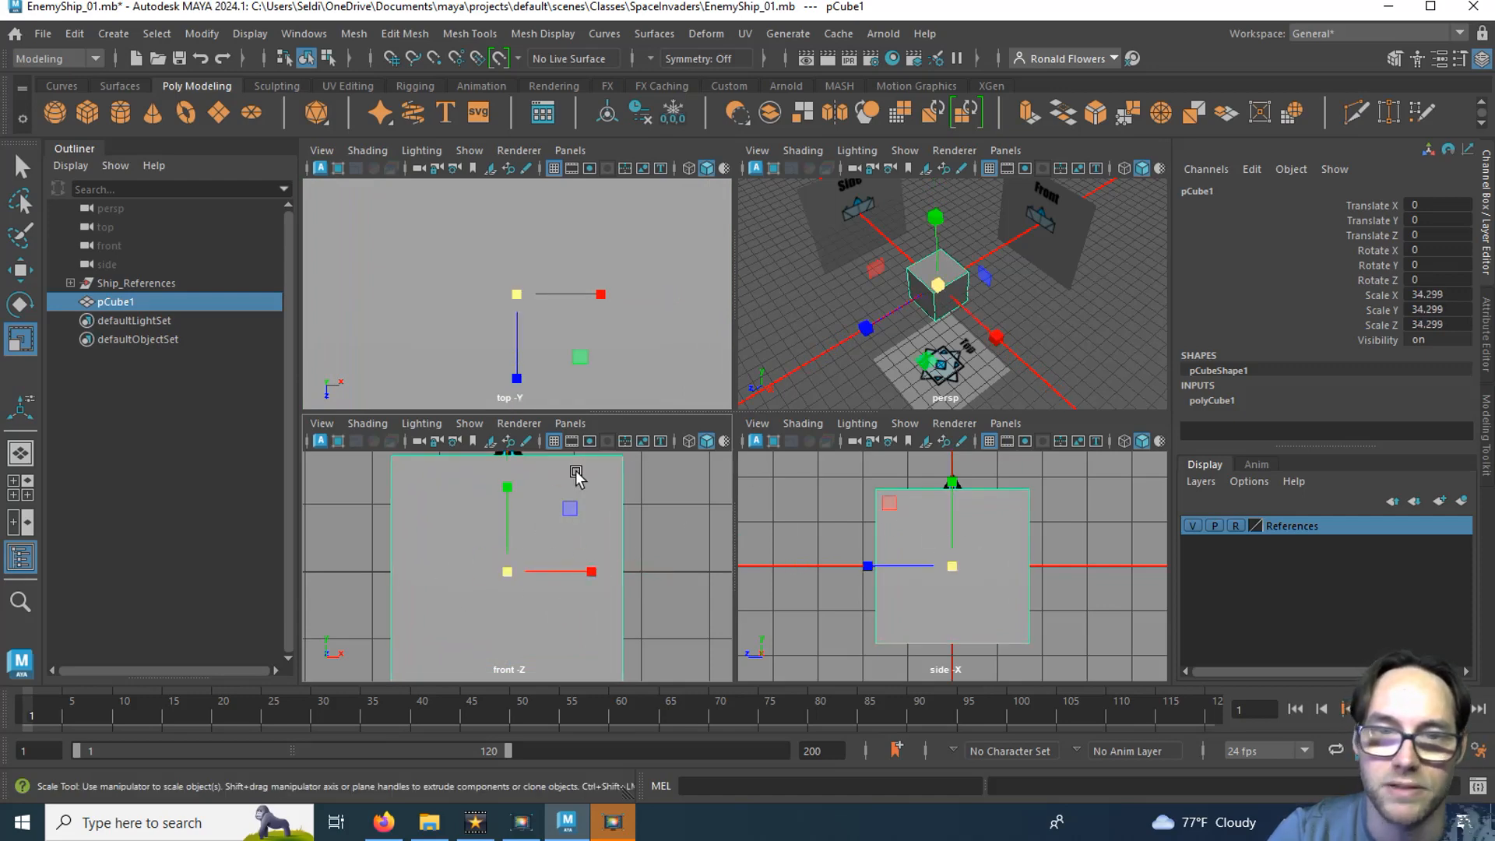
# Turn on X-Ray shading in the front, side and top views.
pyautogui.click(369, 423)
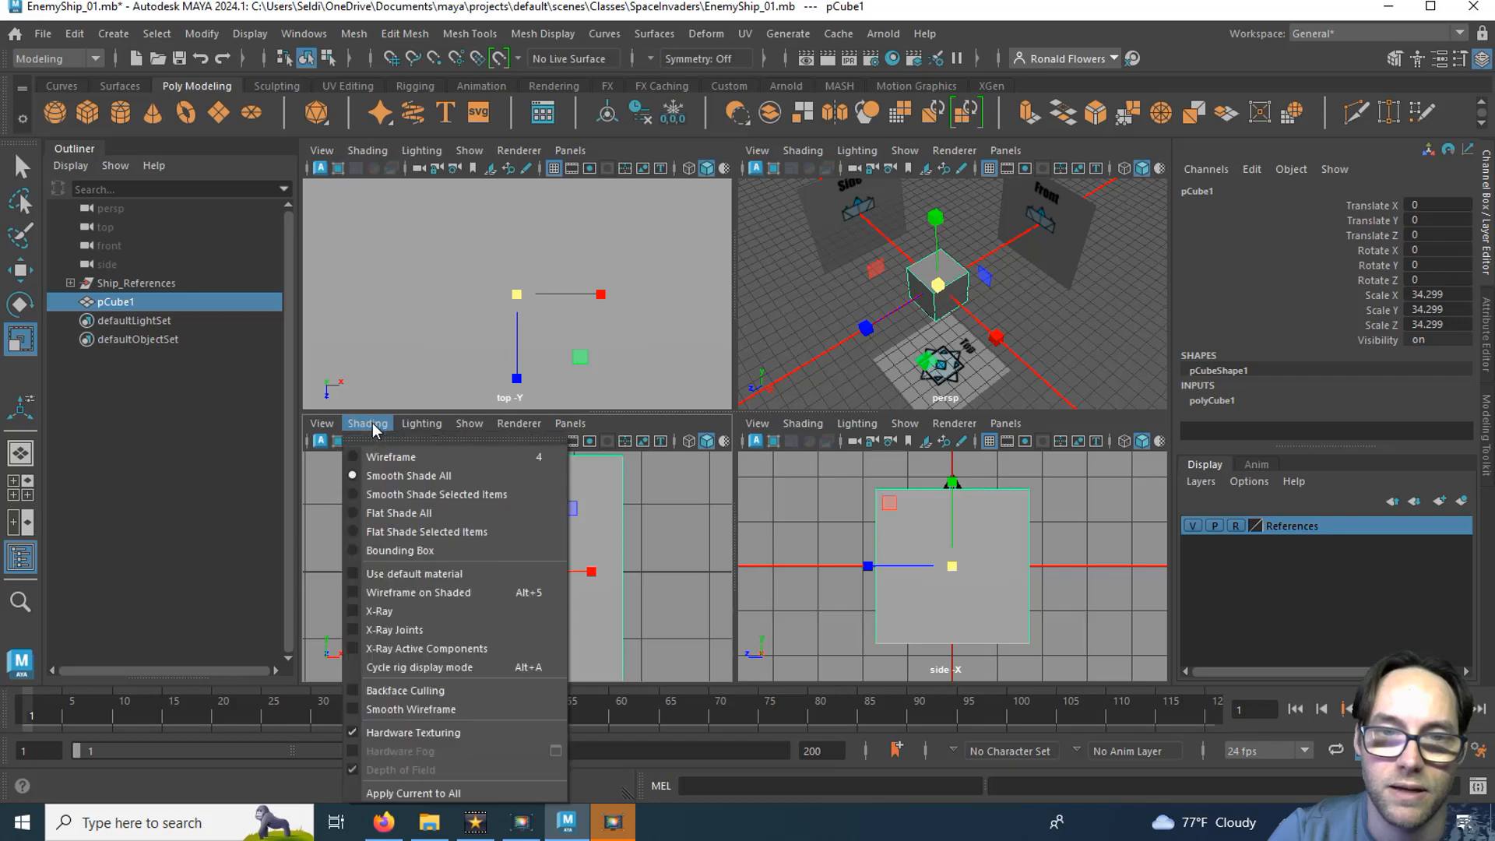
pyautogui.click(380, 611)
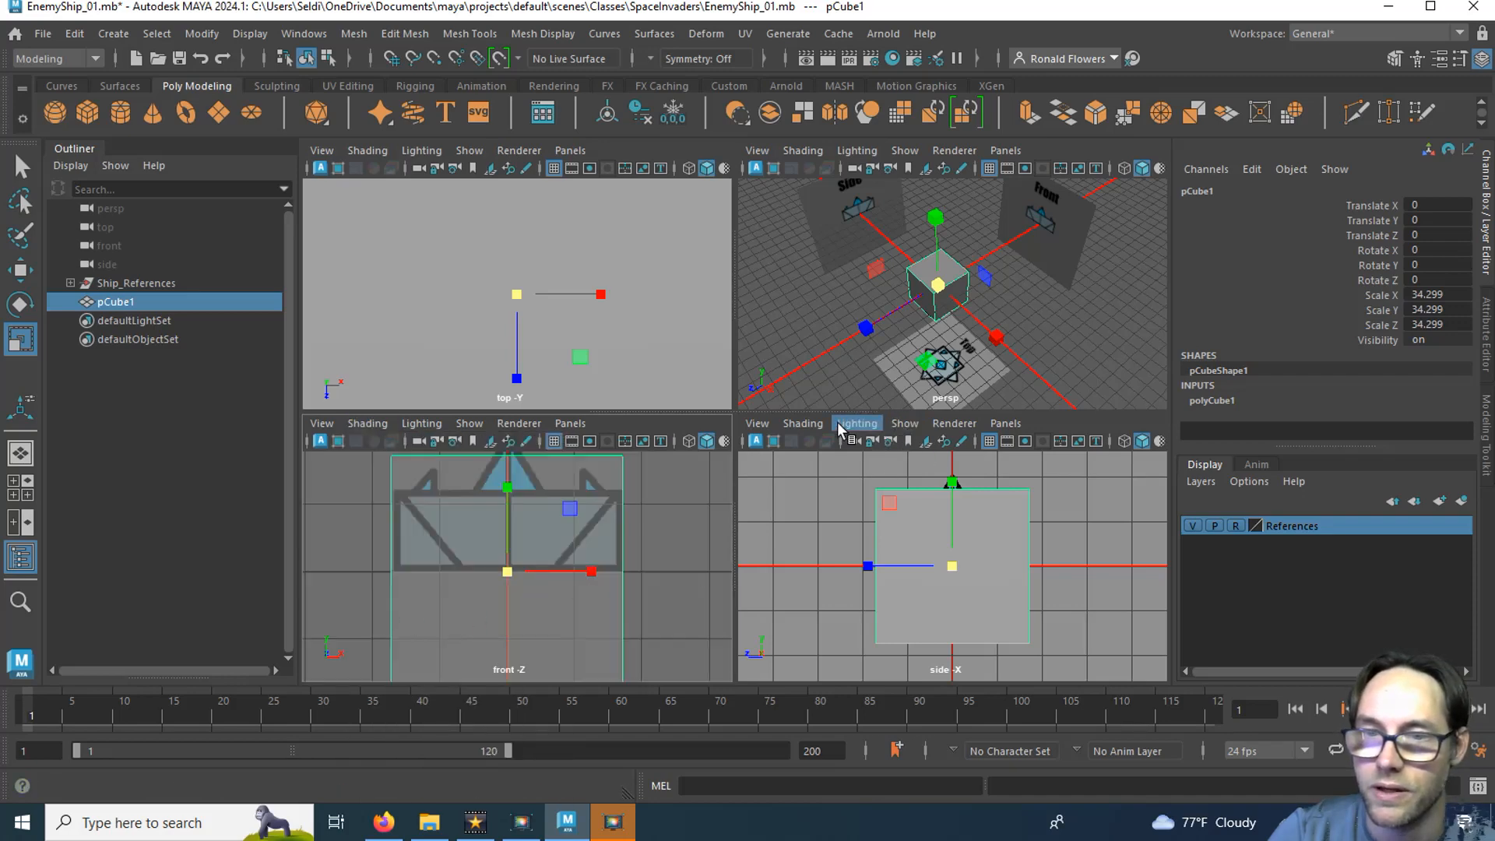
pyautogui.click(805, 423)
pyautogui.click(819, 612)
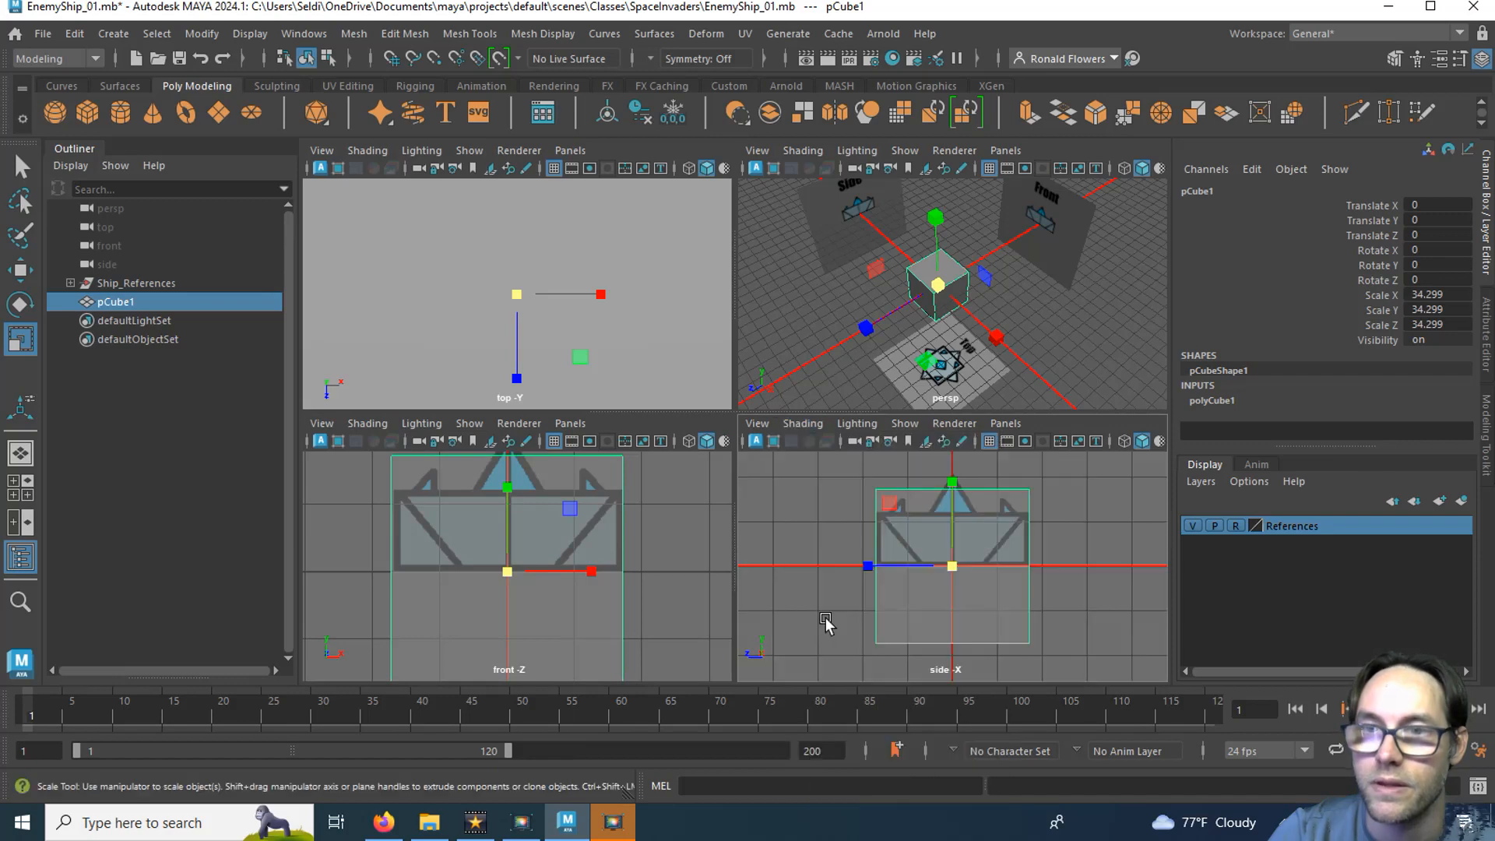
pyautogui.click(367, 150)
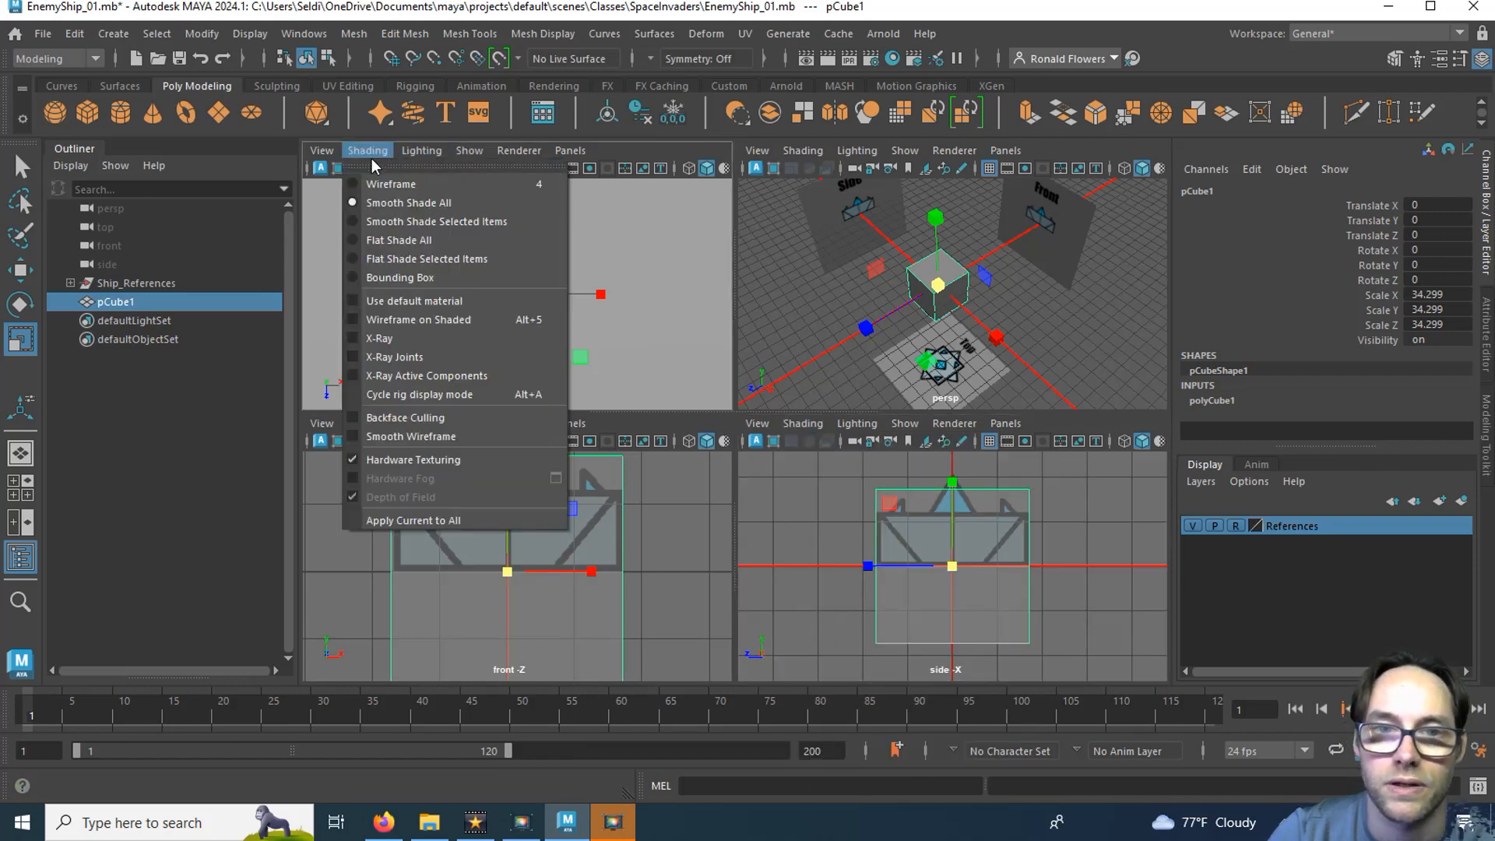
pyautogui.click(405, 338)
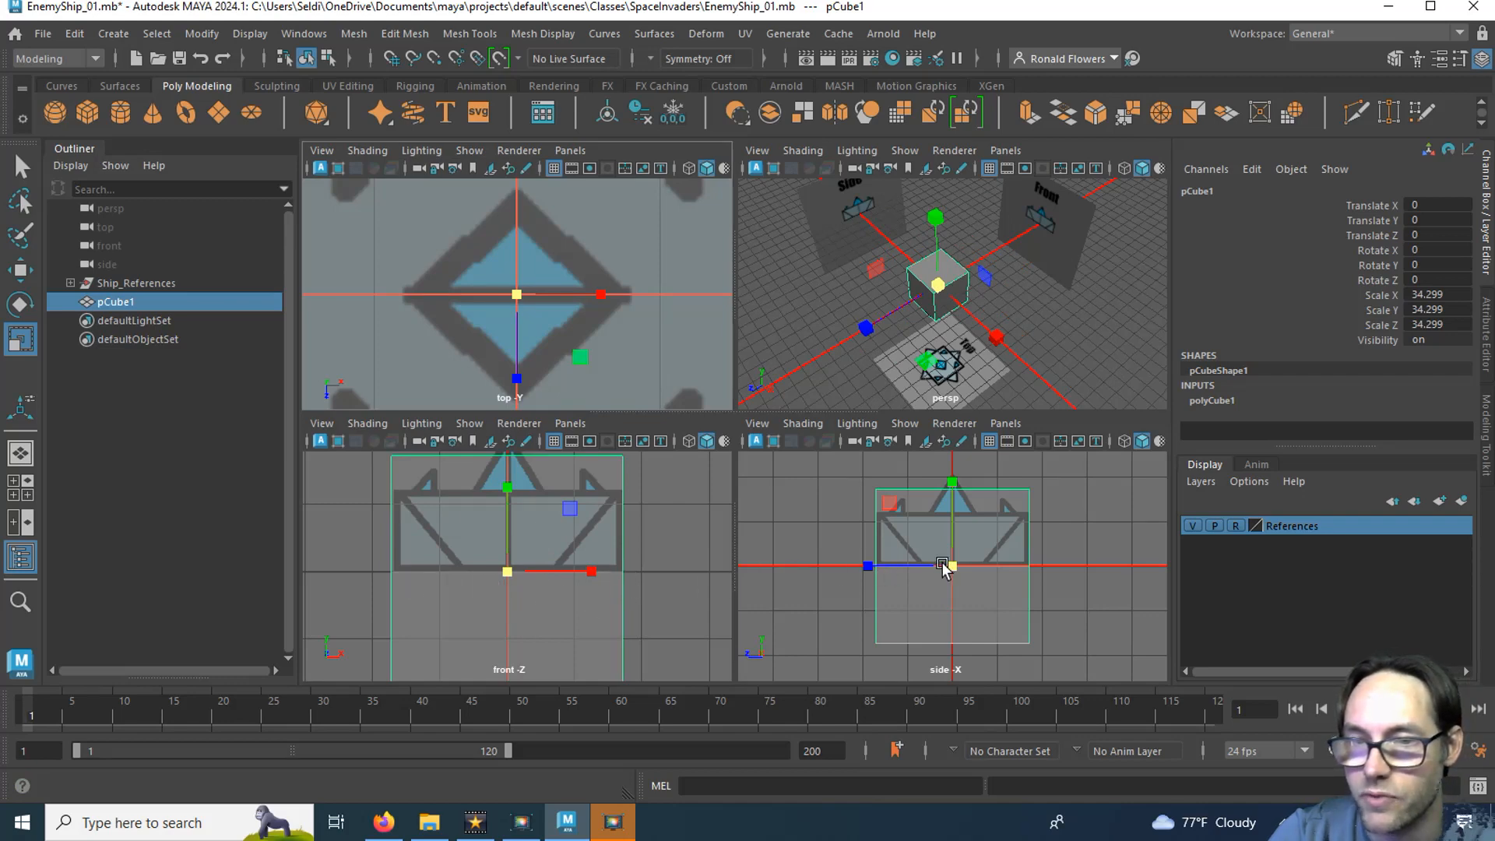
# Flatten the cube along Y to roughly the height of the ship's hull in the front reference.
pyautogui.scroll(3, 943, 568)
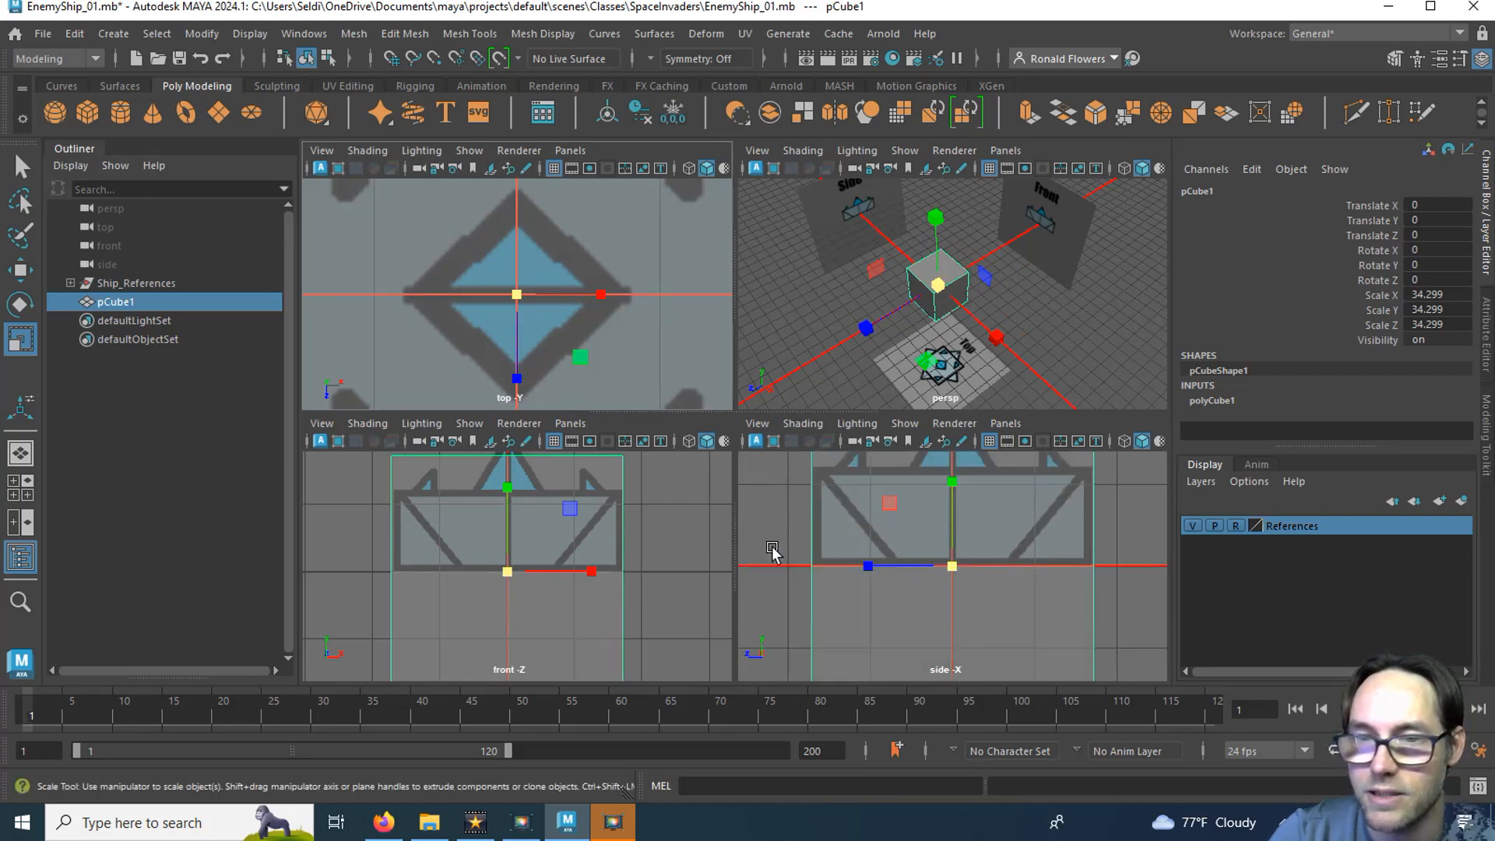
pyautogui.keyDown('alt'); pyautogui.moveTo(766, 556); pyautogui.dragTo(774, 592, button='middle'); pyautogui.keyUp('alt')
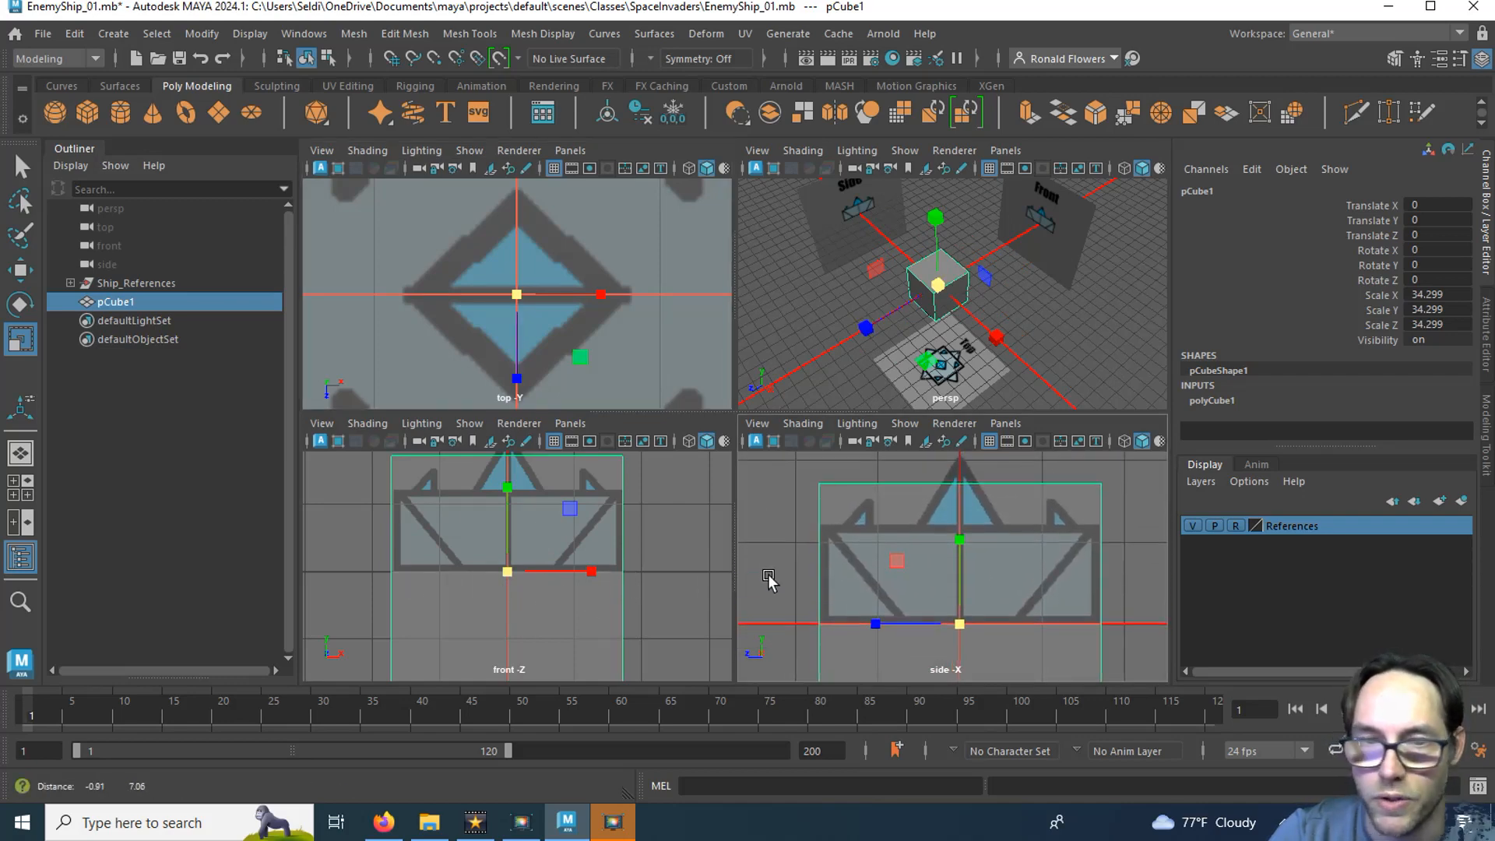
pyautogui.click(508, 489)
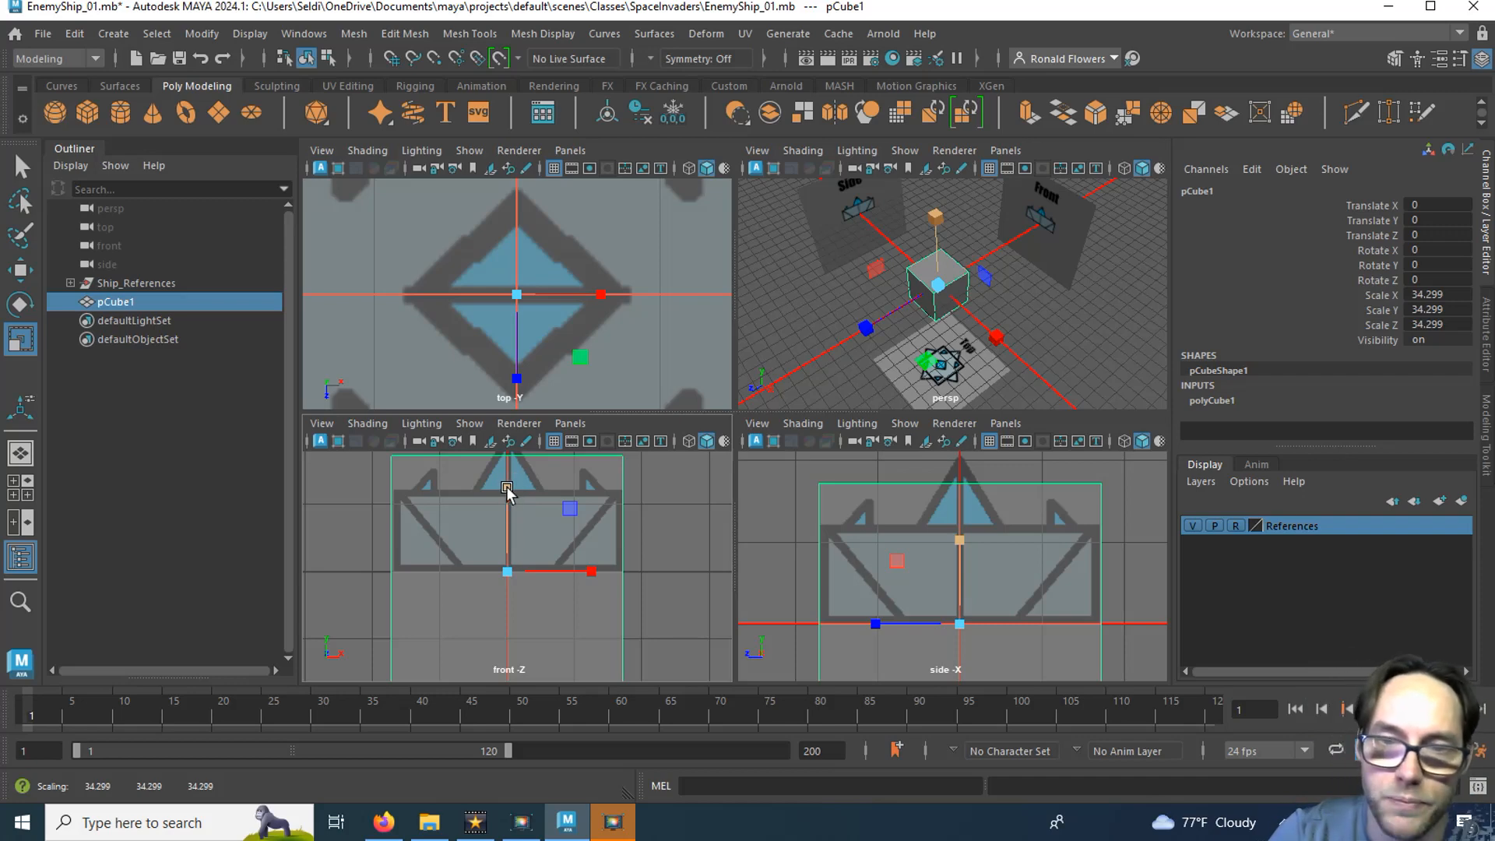
pyautogui.moveTo(506, 489); pyautogui.dragTo(503, 549)
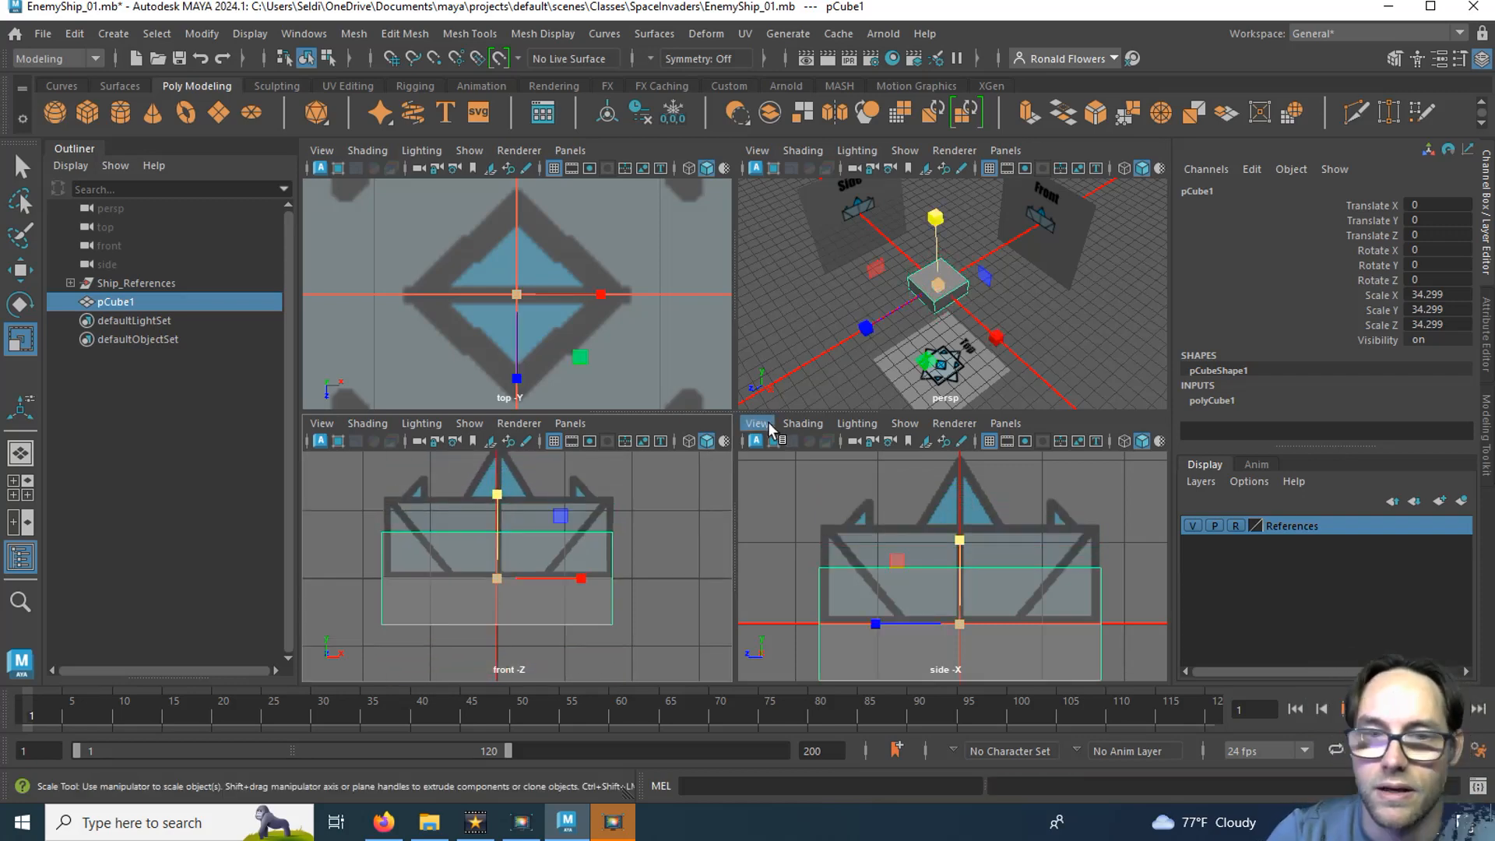
# Raise the cube along Y to about 6.05 so it lies over the ship's hull in the front view.
pyautogui.press('space')
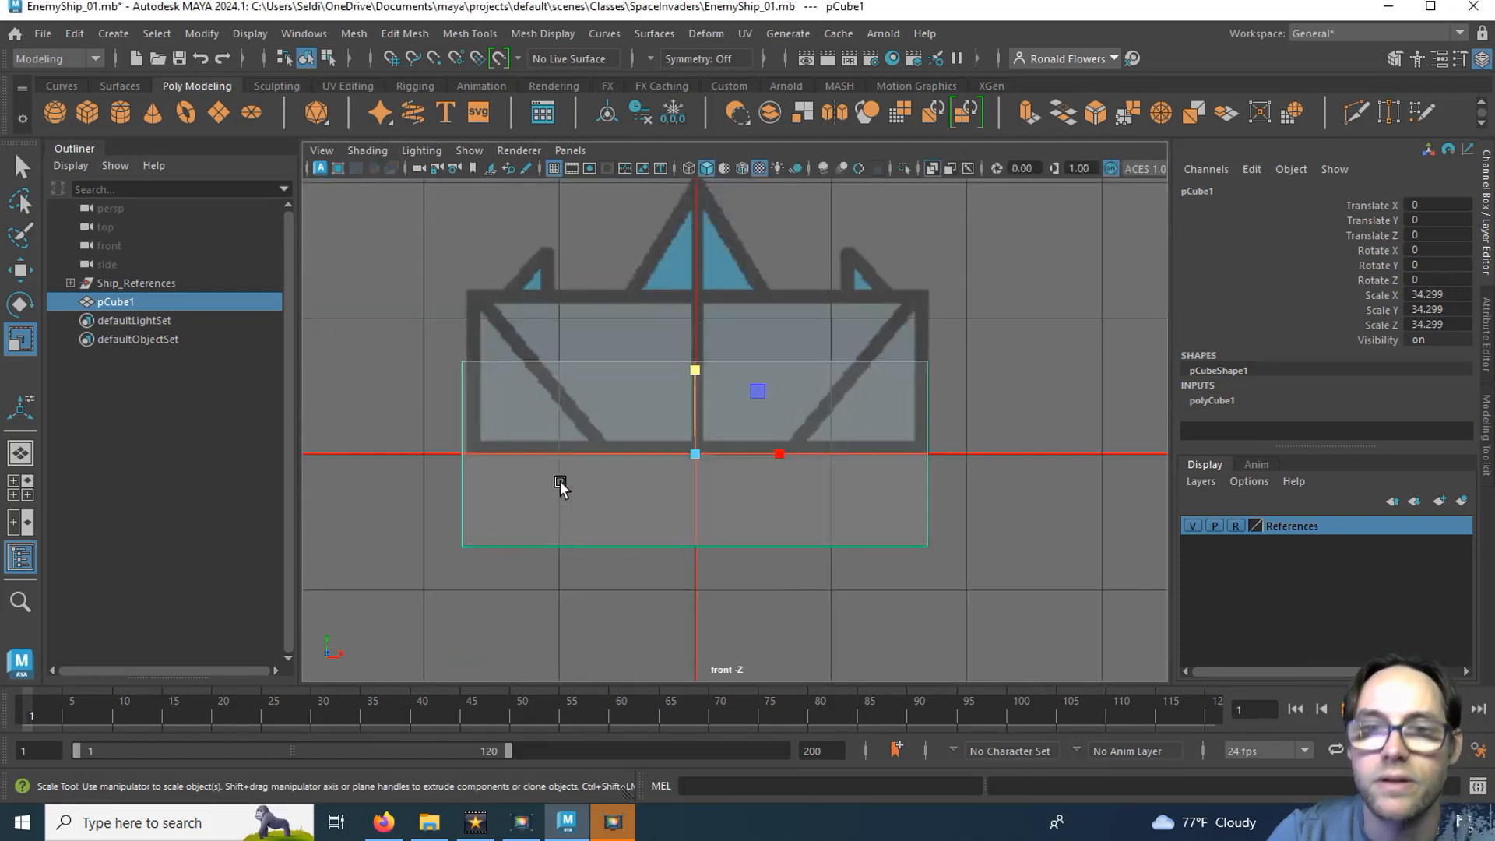
pyautogui.keyDown('alt'); pyautogui.moveTo(559, 482); pyautogui.dragTo(478, 483, button='middle'); pyautogui.keyUp('alt')
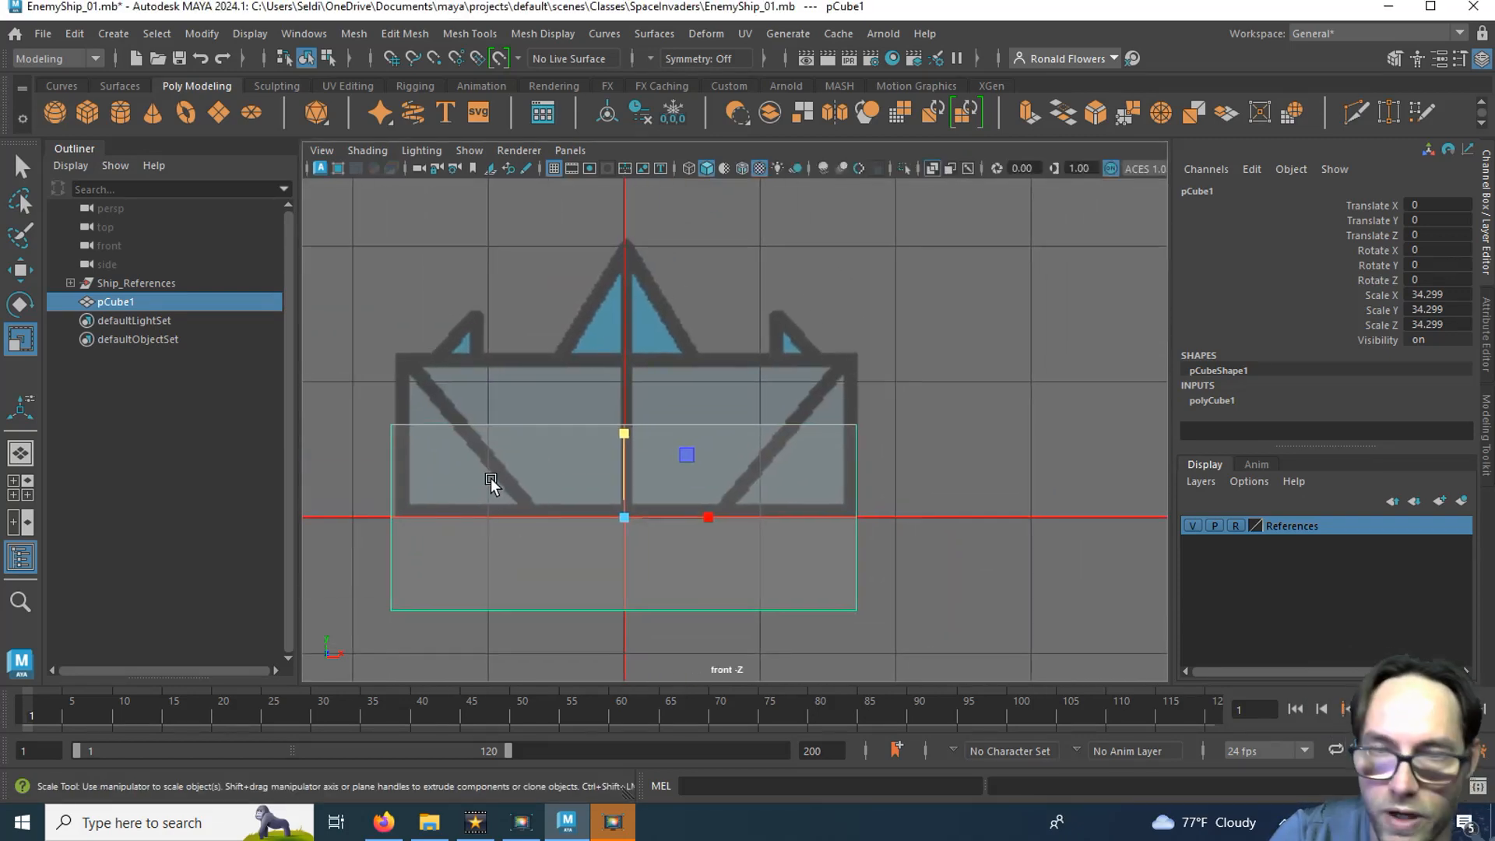
pyautogui.press('w')
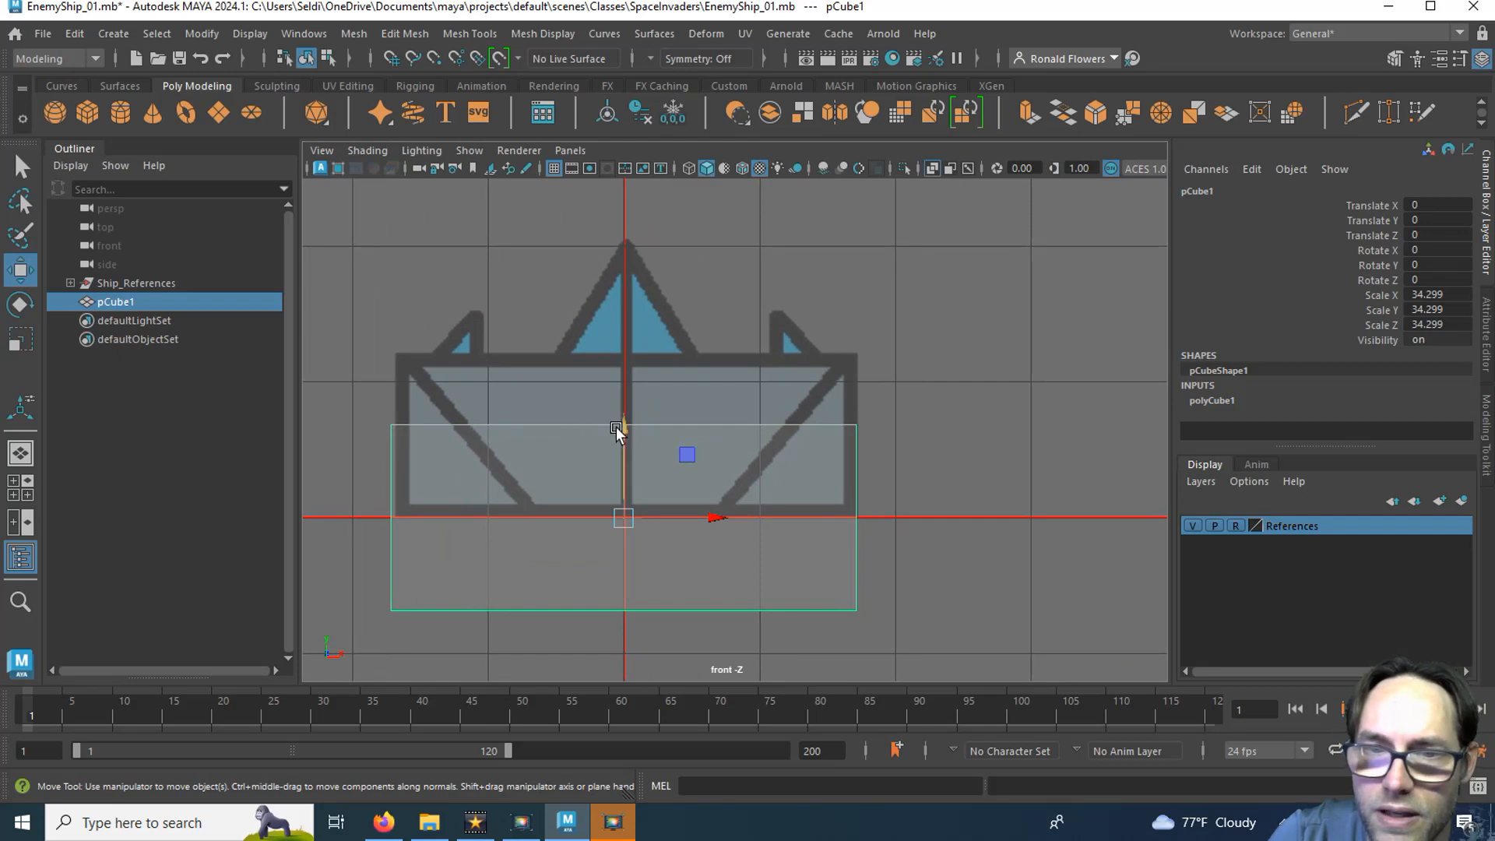
pyautogui.moveTo(621, 429); pyautogui.dragTo(623, 347)
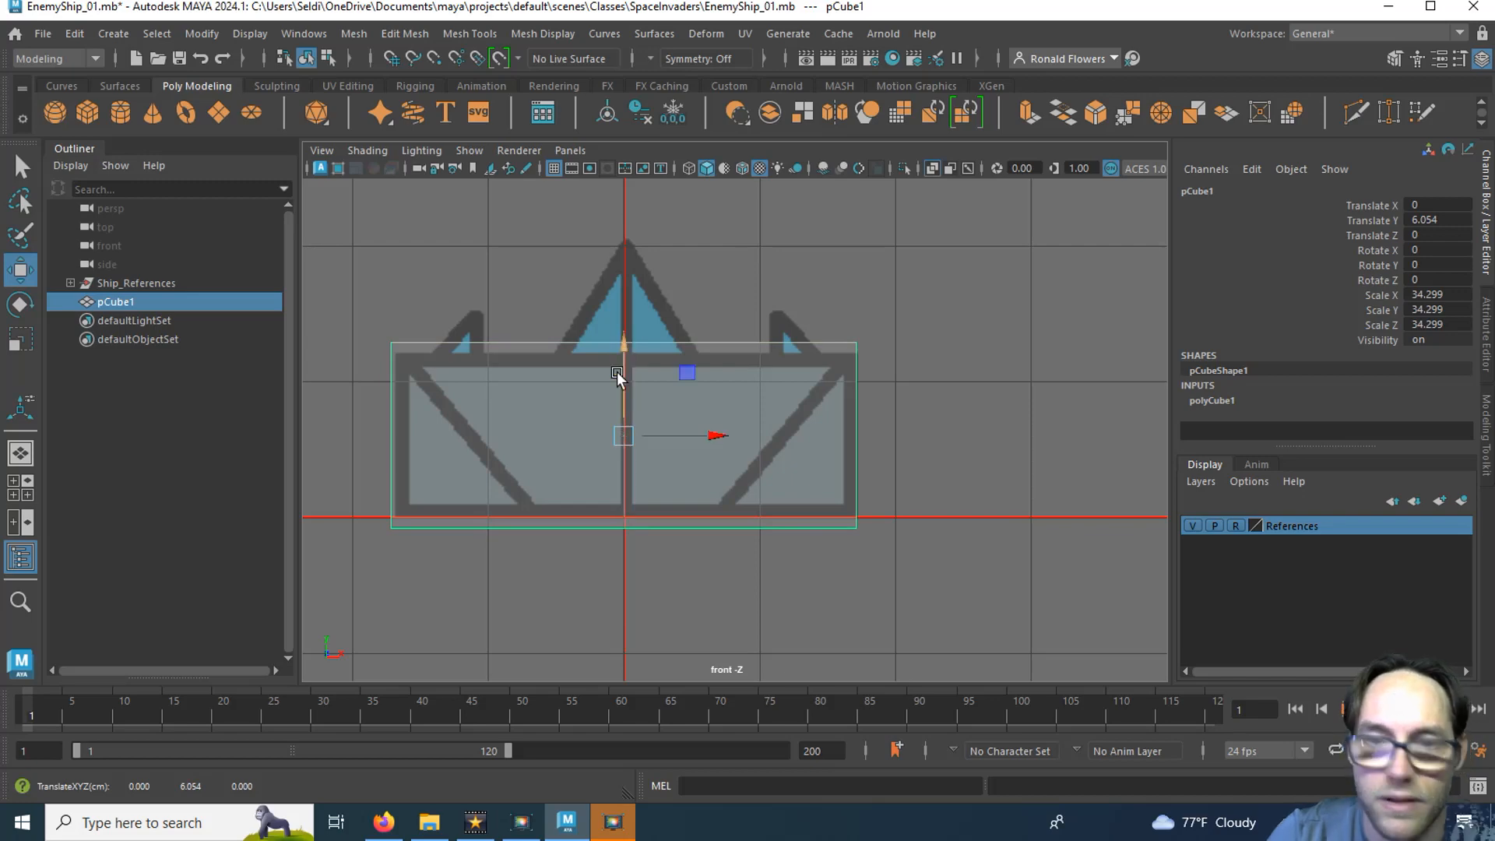
# Scale the cube slightly down along Y to match the hull's top and bottom edges in the front view.
pyautogui.press('r')
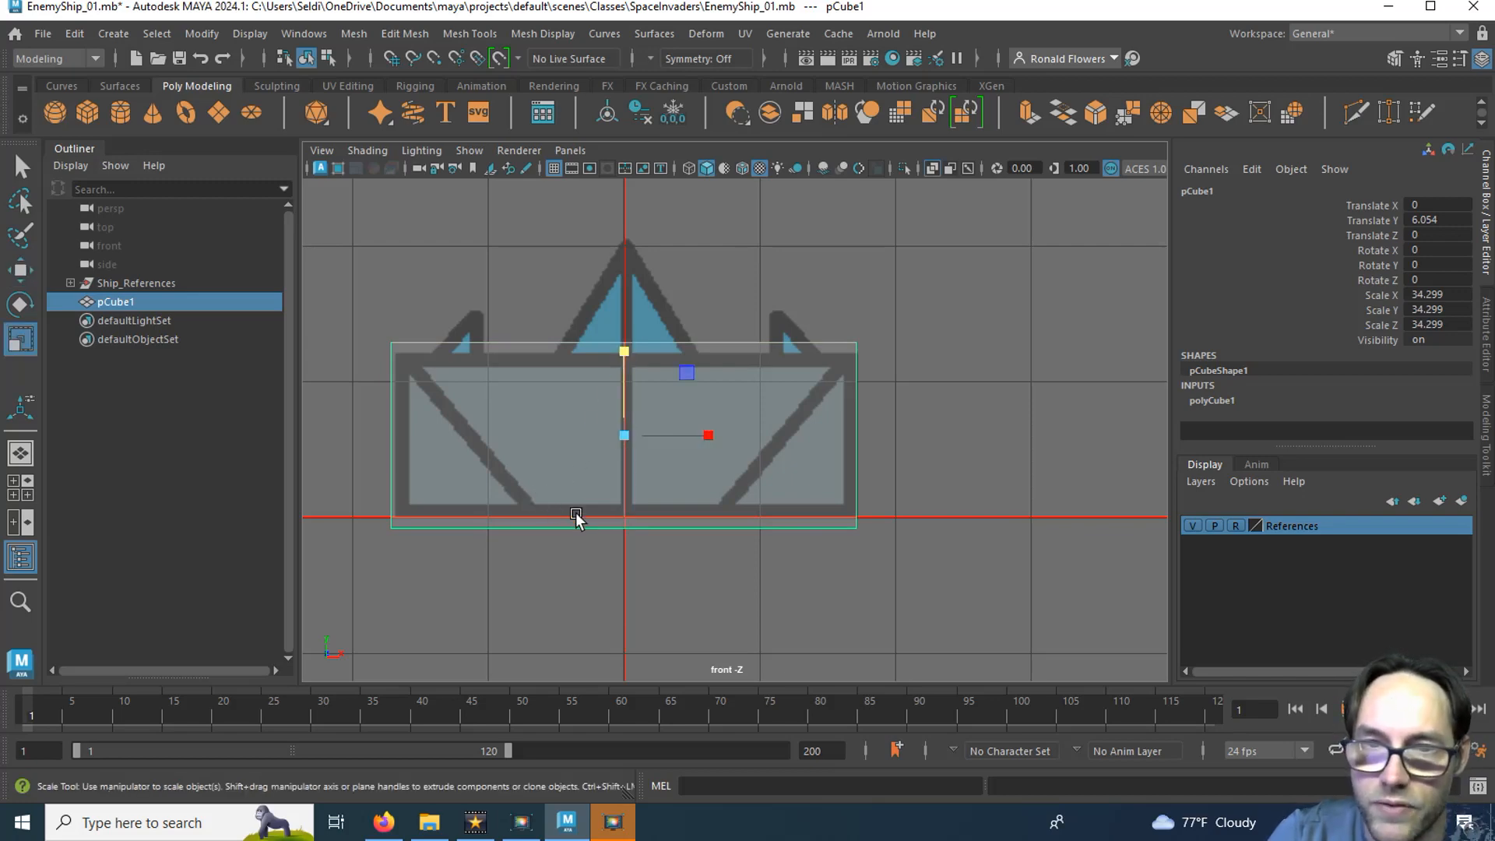
pyautogui.moveTo(624, 352); pyautogui.dragTo(623, 364)
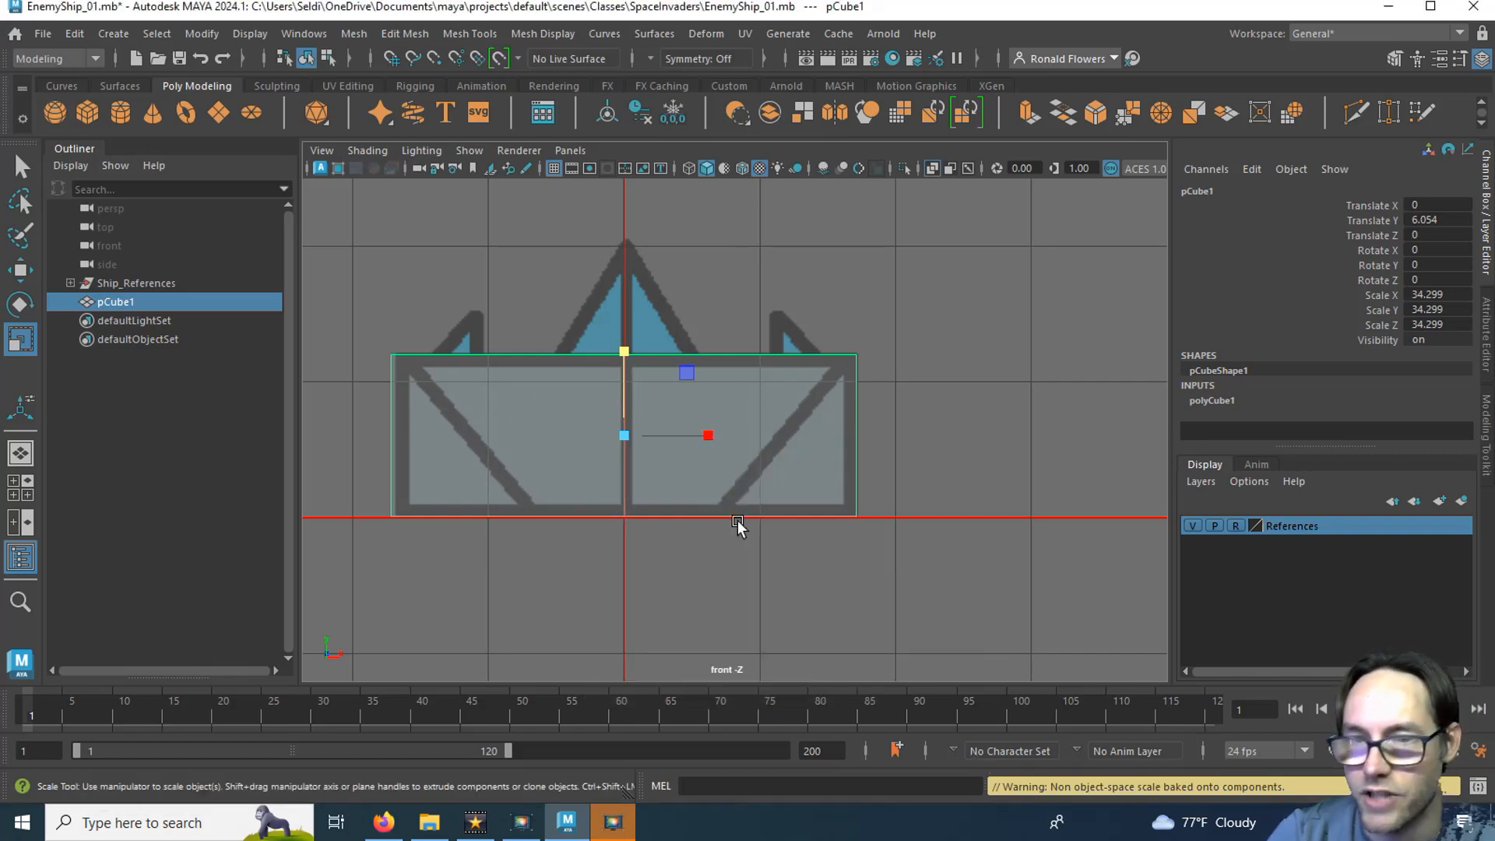
pyautogui.press('space')
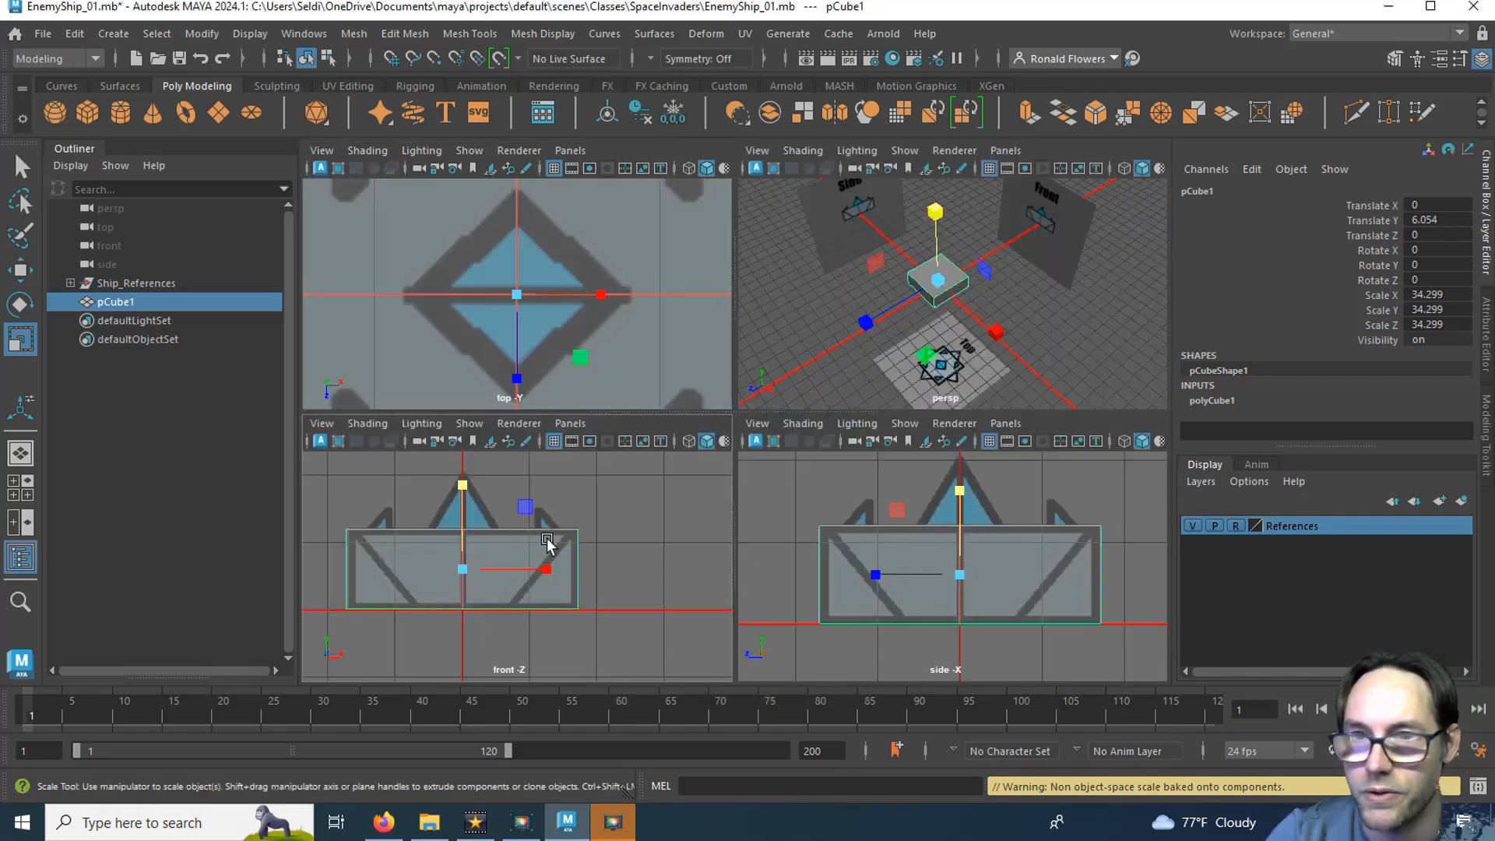
# Duplicate the cube in the top view and rotate the copy -45 degrees about Y to match the reference's diamond outline.
pyautogui.press('space')
pyautogui.scroll(4, 821, 488)
pyautogui.keyDown('alt'); pyautogui.moveTo(821, 488); pyautogui.dragTo(798, 304); pyautogui.keyUp('alt')
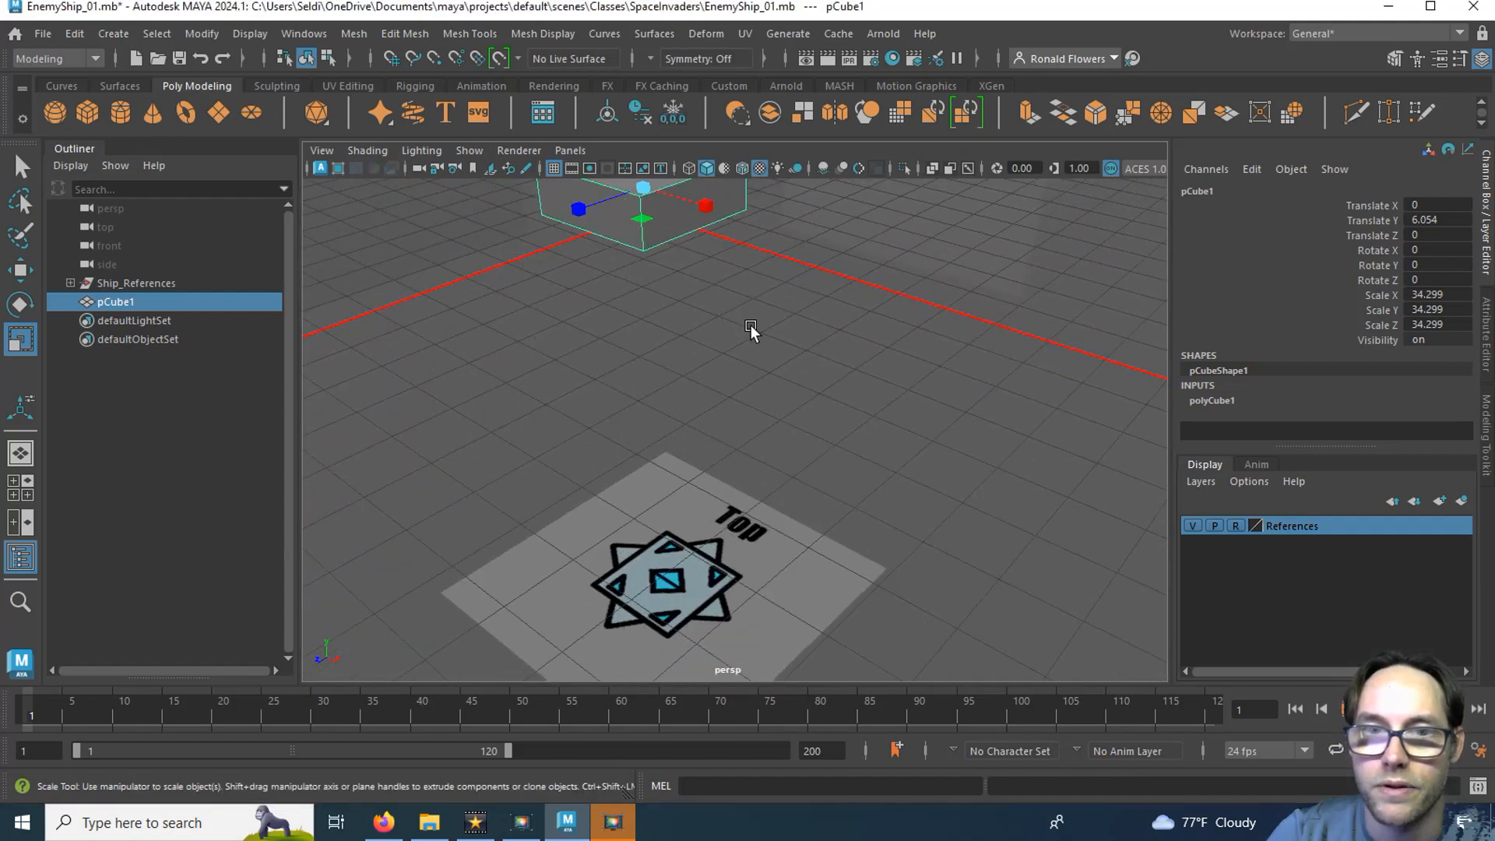
pyautogui.press('space')
pyautogui.press('space')
pyautogui.scroll(-6, 678, 436)
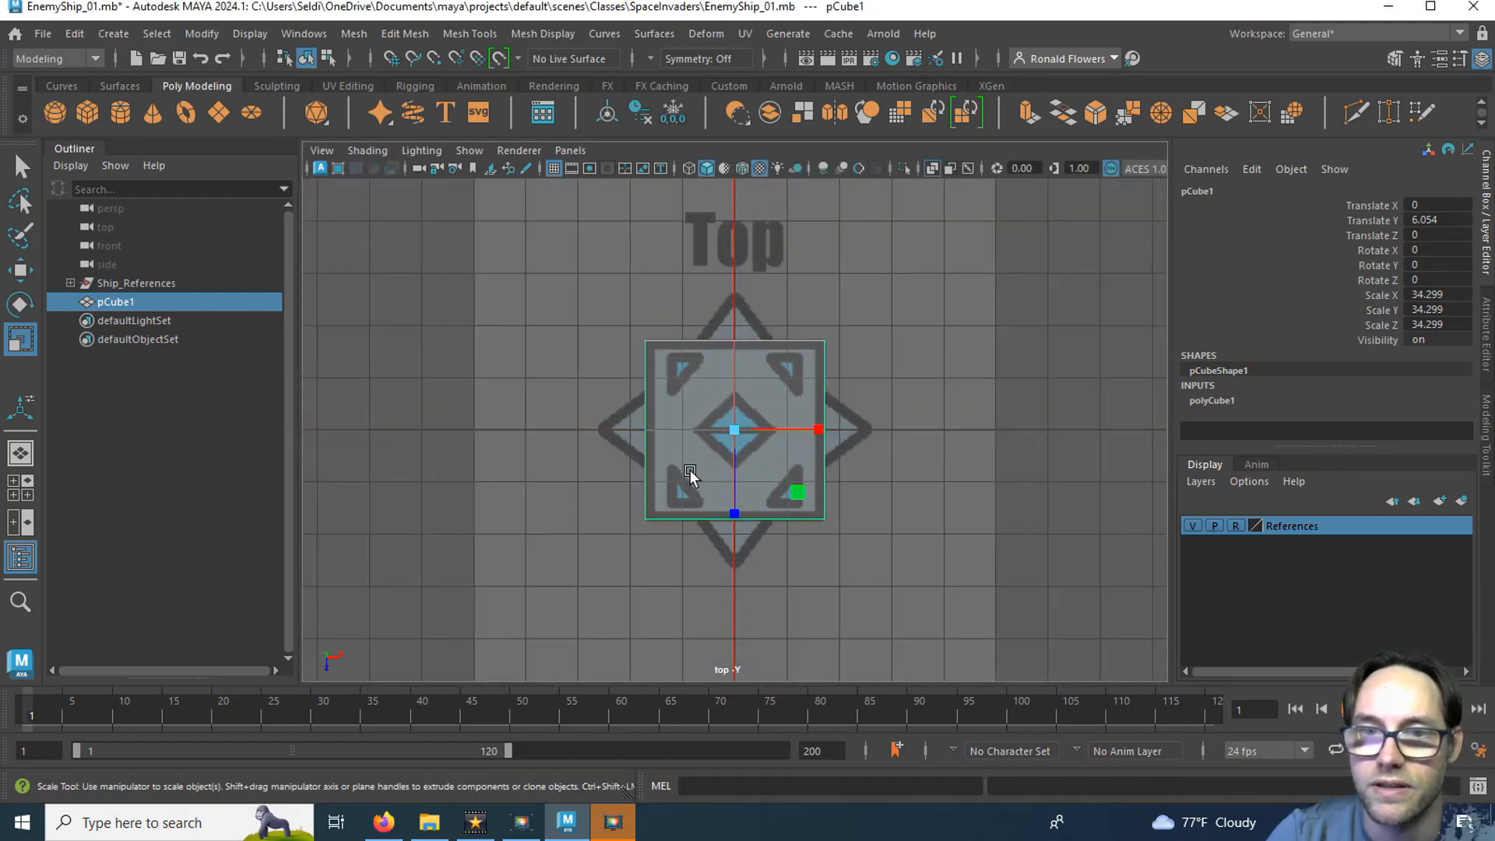
pyautogui.scroll(3, 690, 469)
pyautogui.keyDown('alt'); pyautogui.moveTo(694, 403); pyautogui.dragTo(494, 422, button='middle'); pyautogui.keyUp('alt')
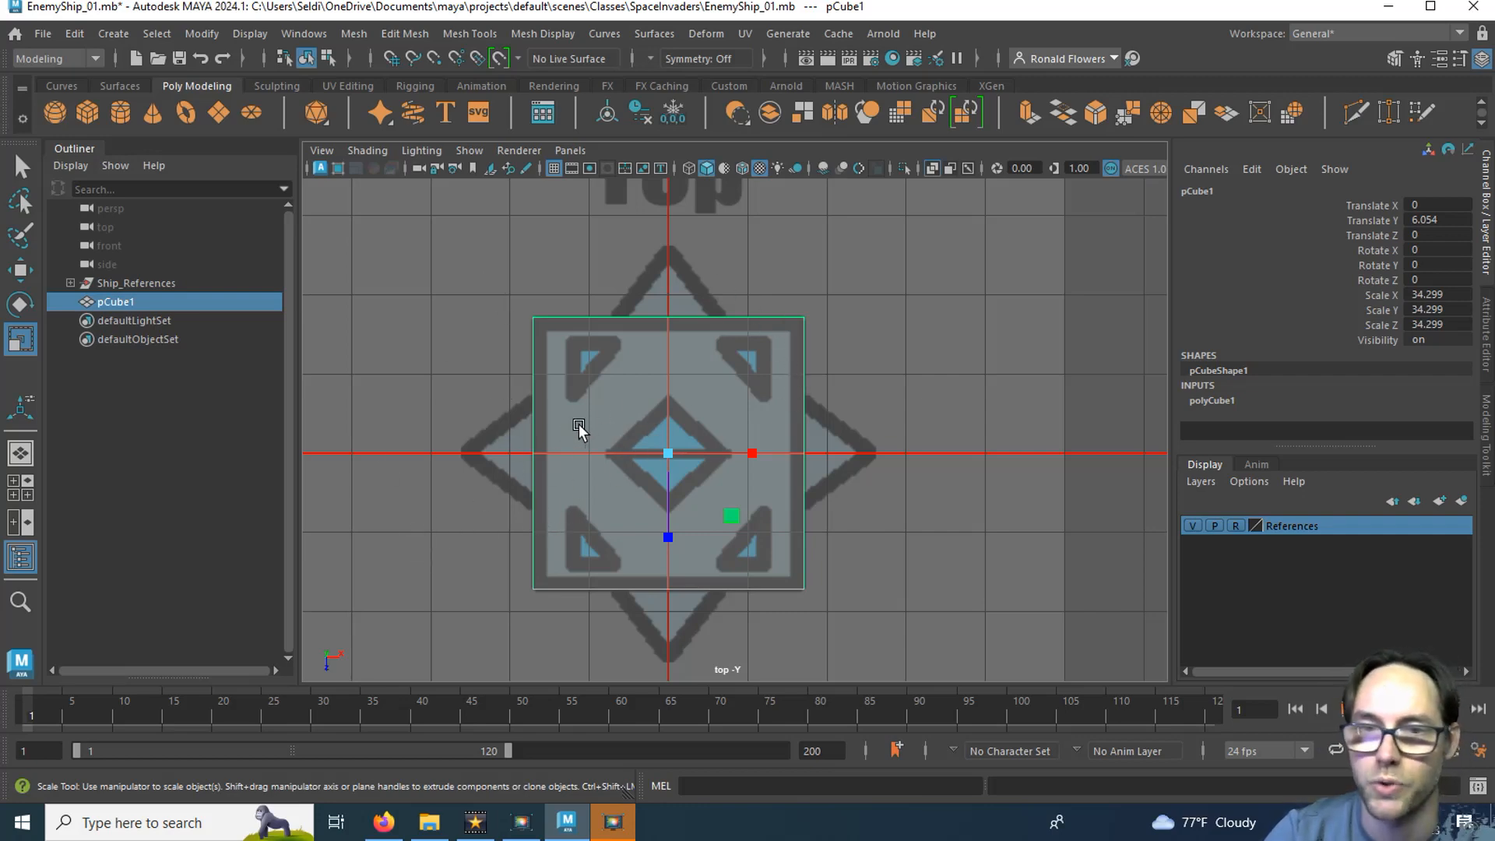
pyautogui.hotkey('ctrl', 'd')
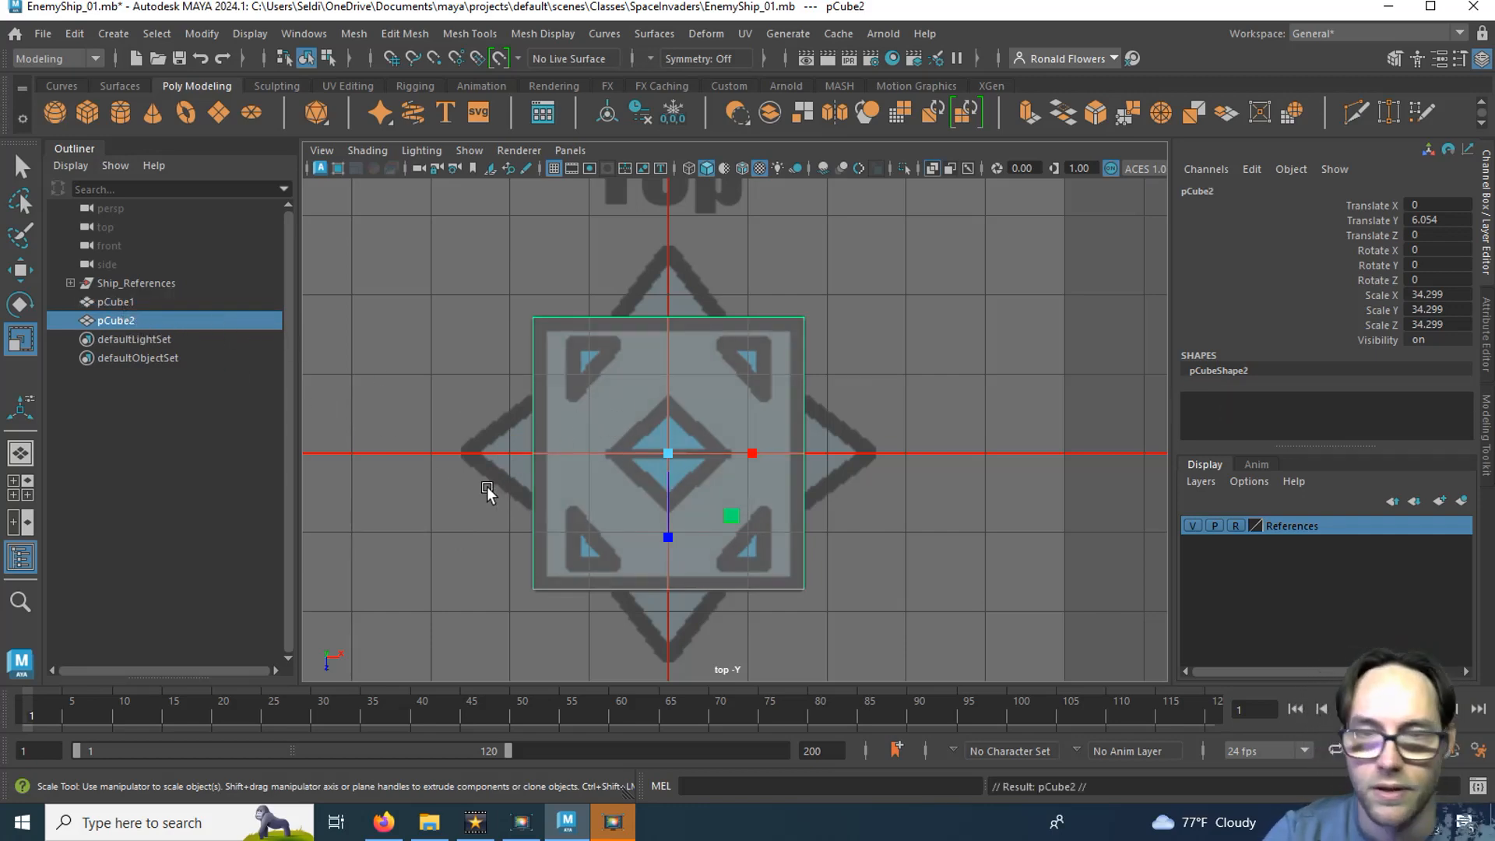
pyautogui.press('e')
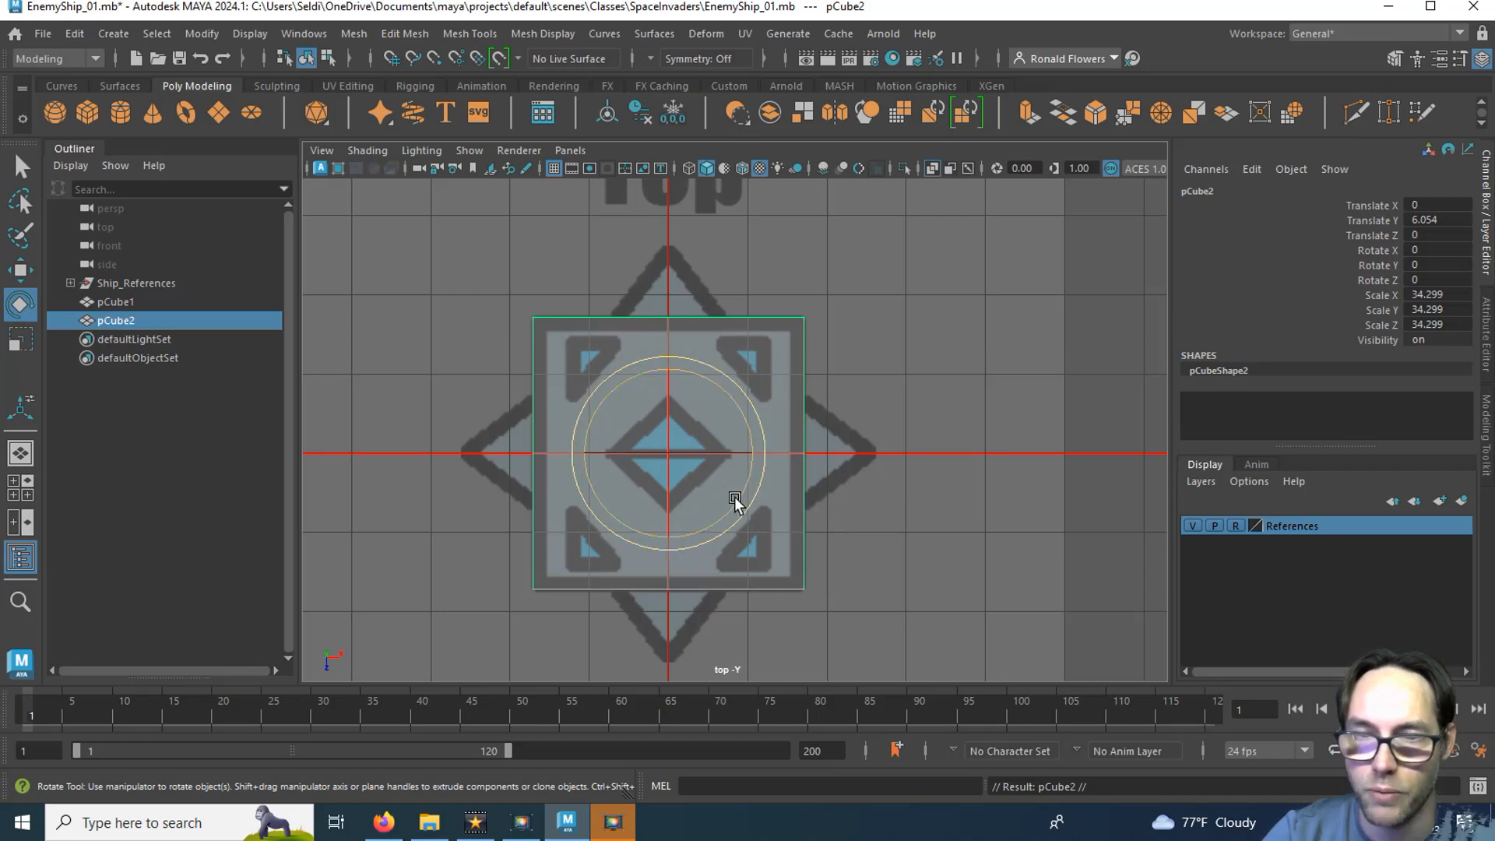
pyautogui.moveTo(737, 498); pyautogui.dragTo(692, 547)
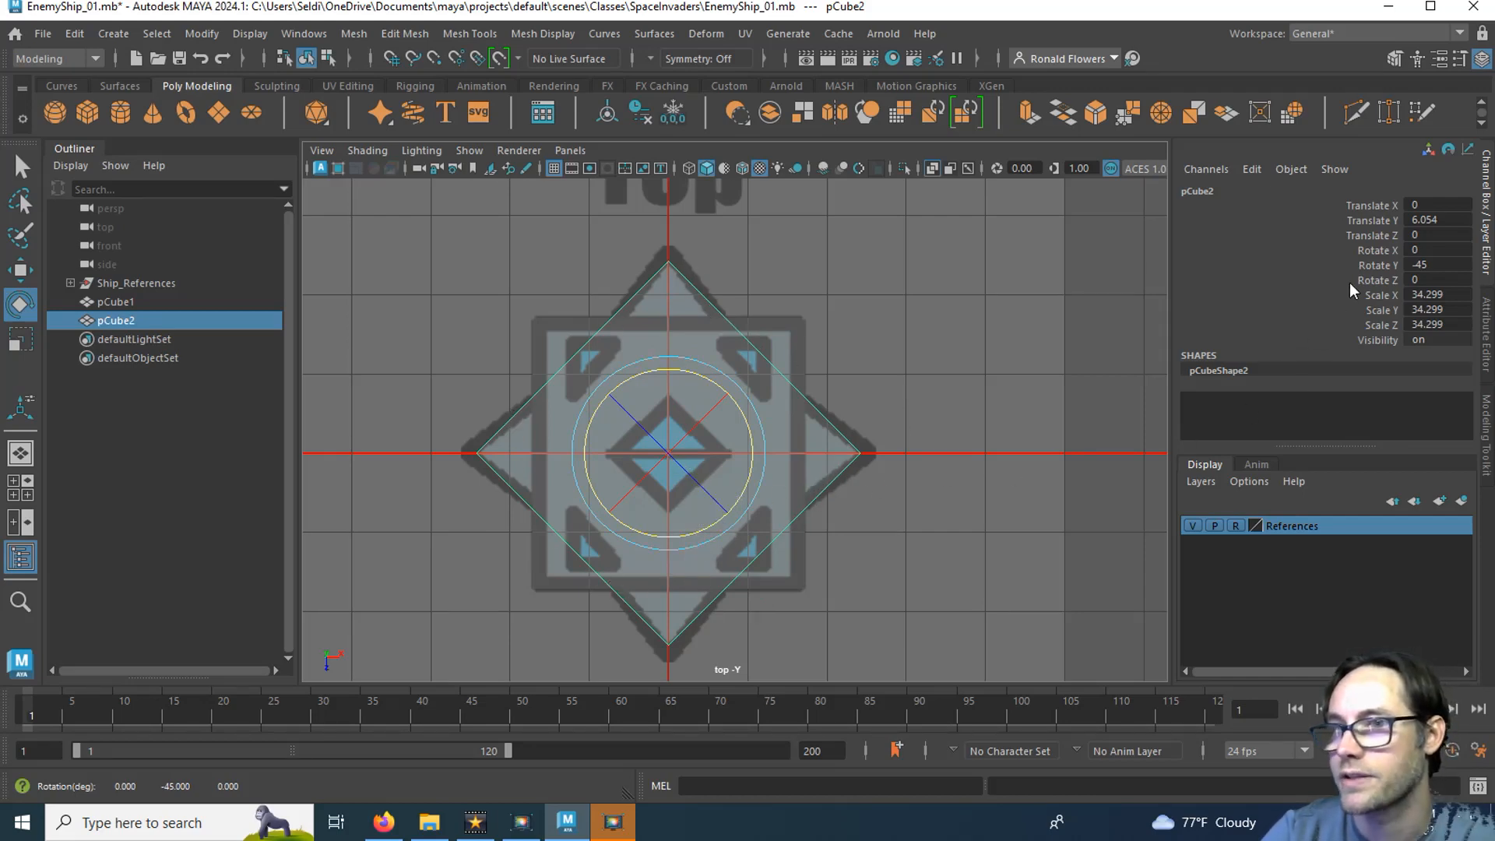
# Set the duplicated cube's Rotate Y to 45.
pyautogui.click(1376, 273)
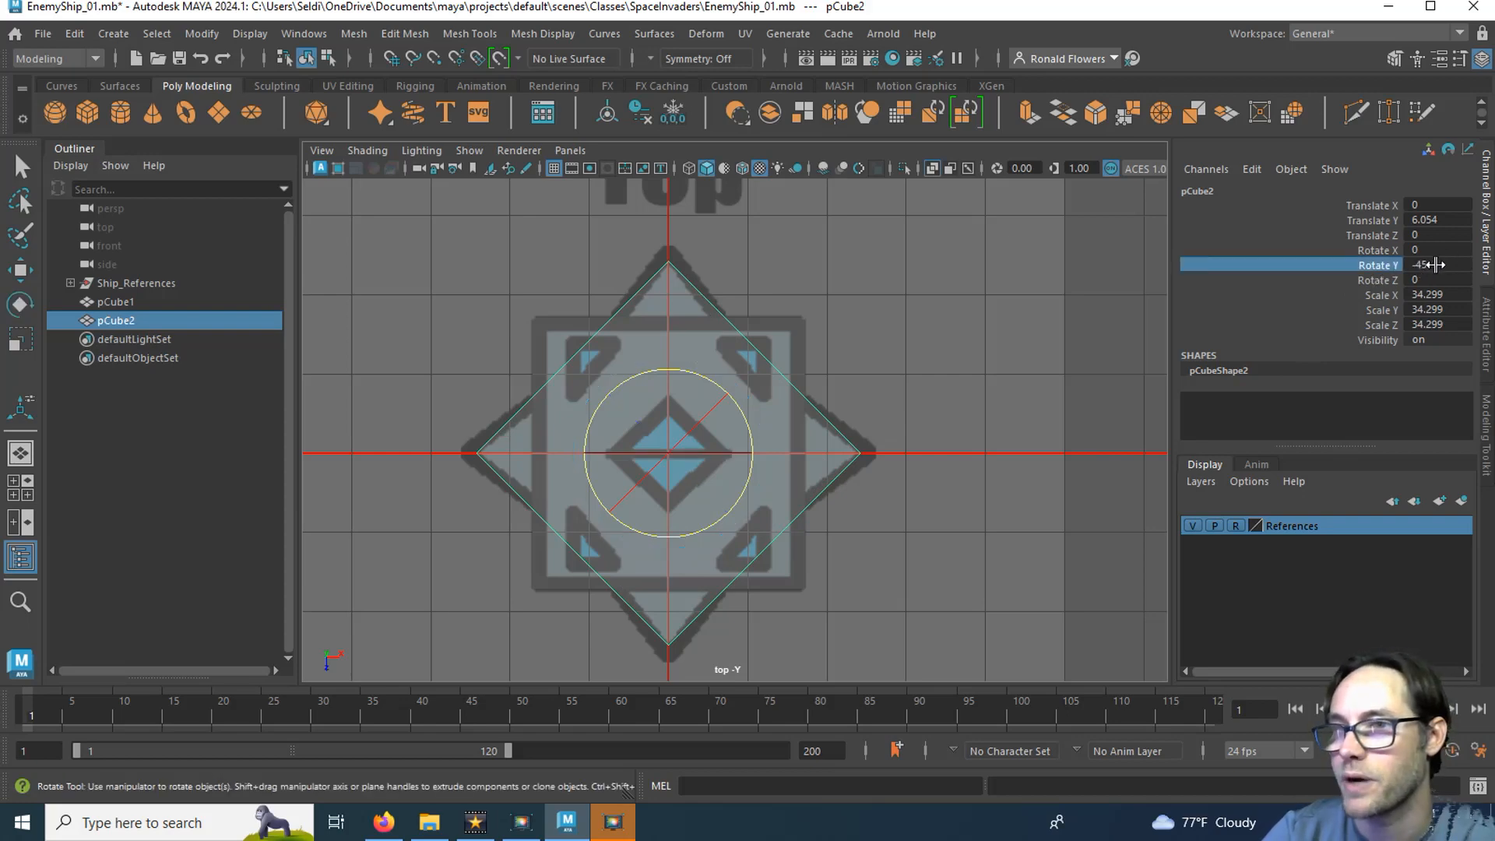
pyautogui.doubleClick(1433, 265)
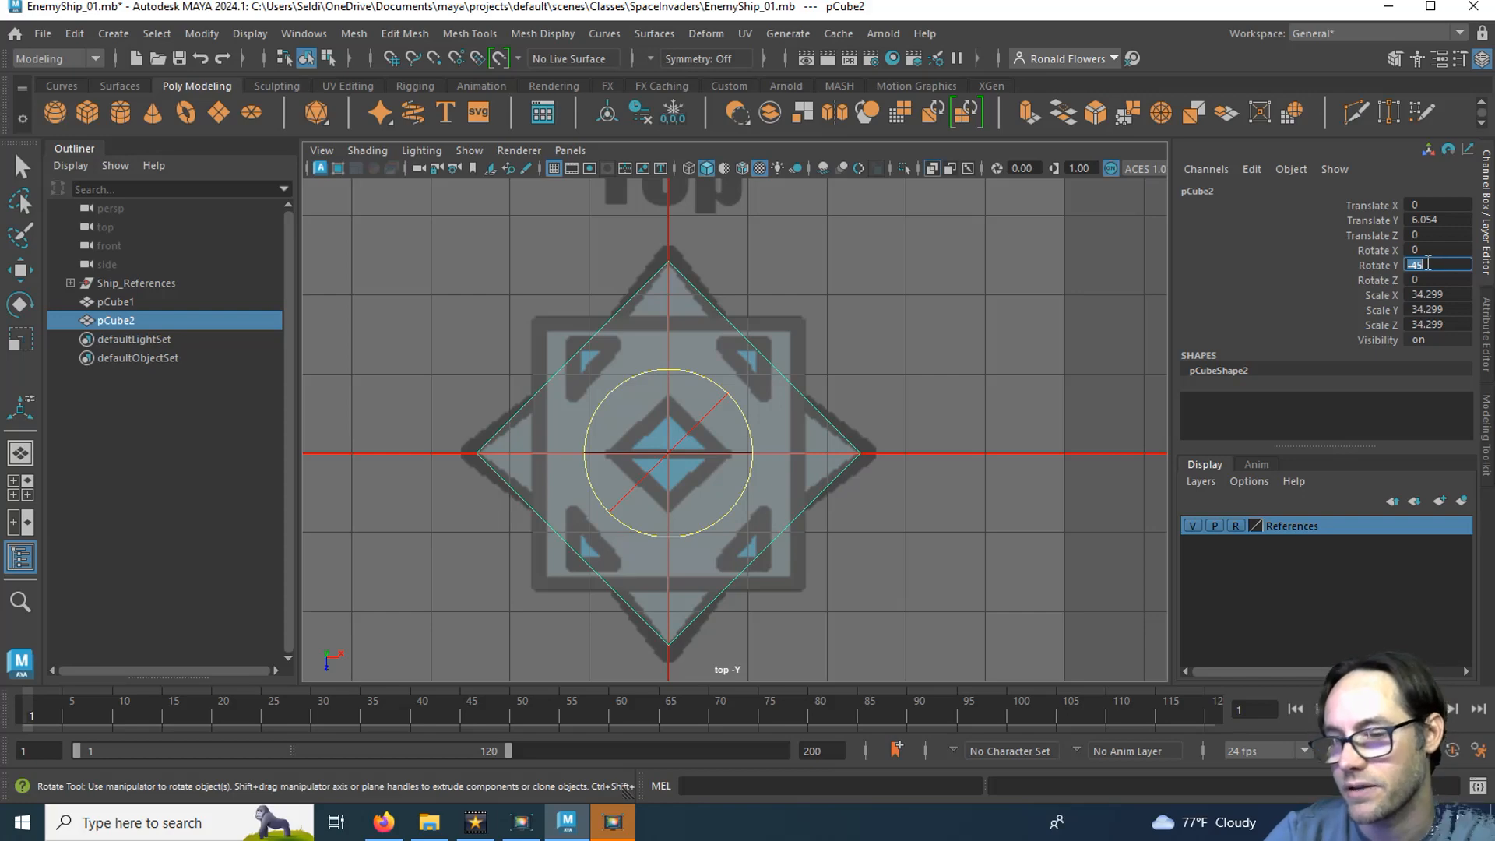
pyautogui.write('45')
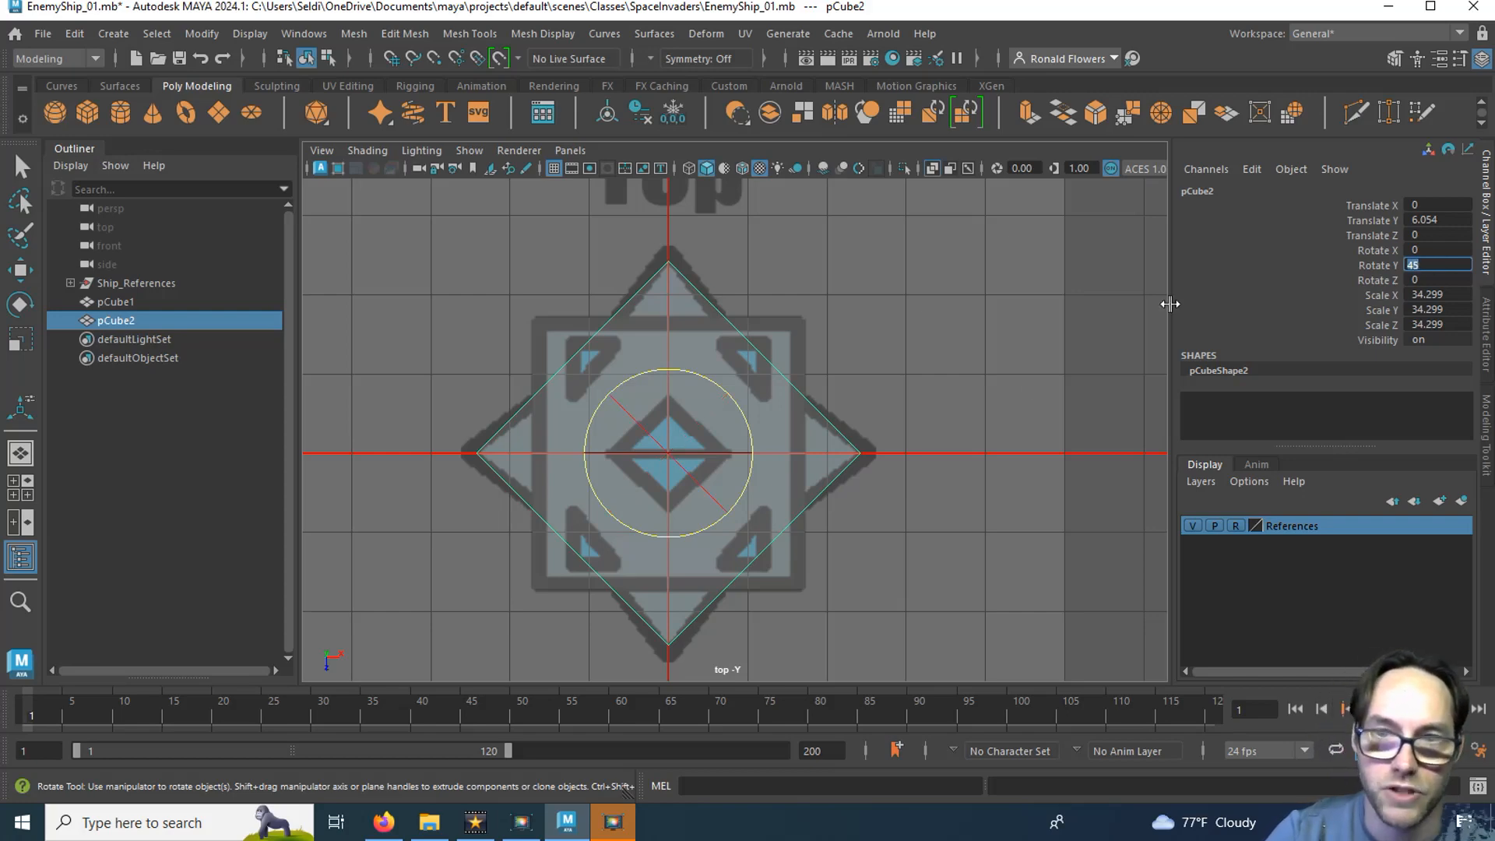
pyautogui.press('Return')
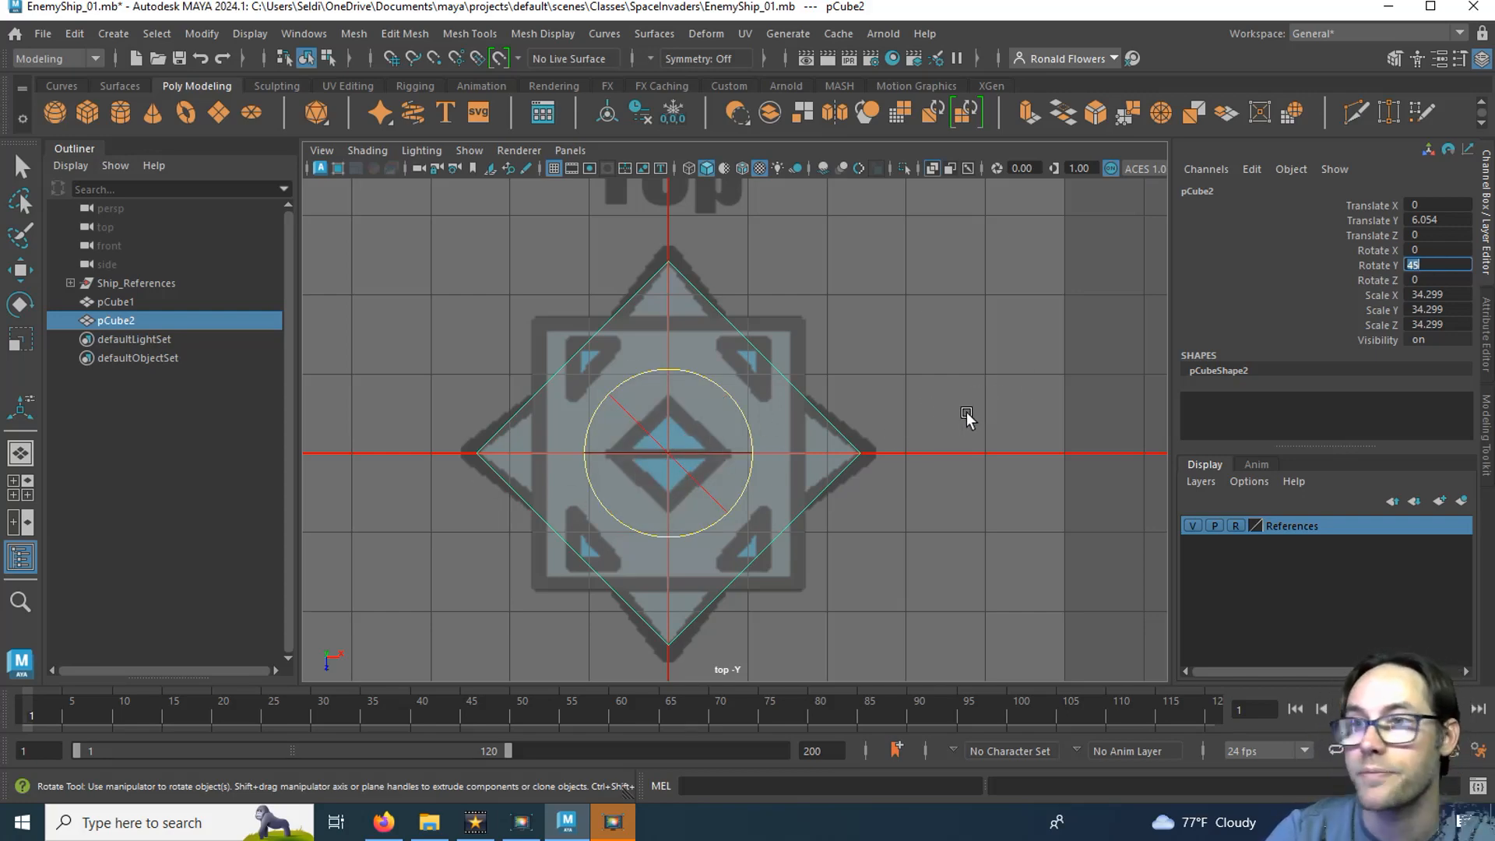
pyautogui.click(1370, 266)
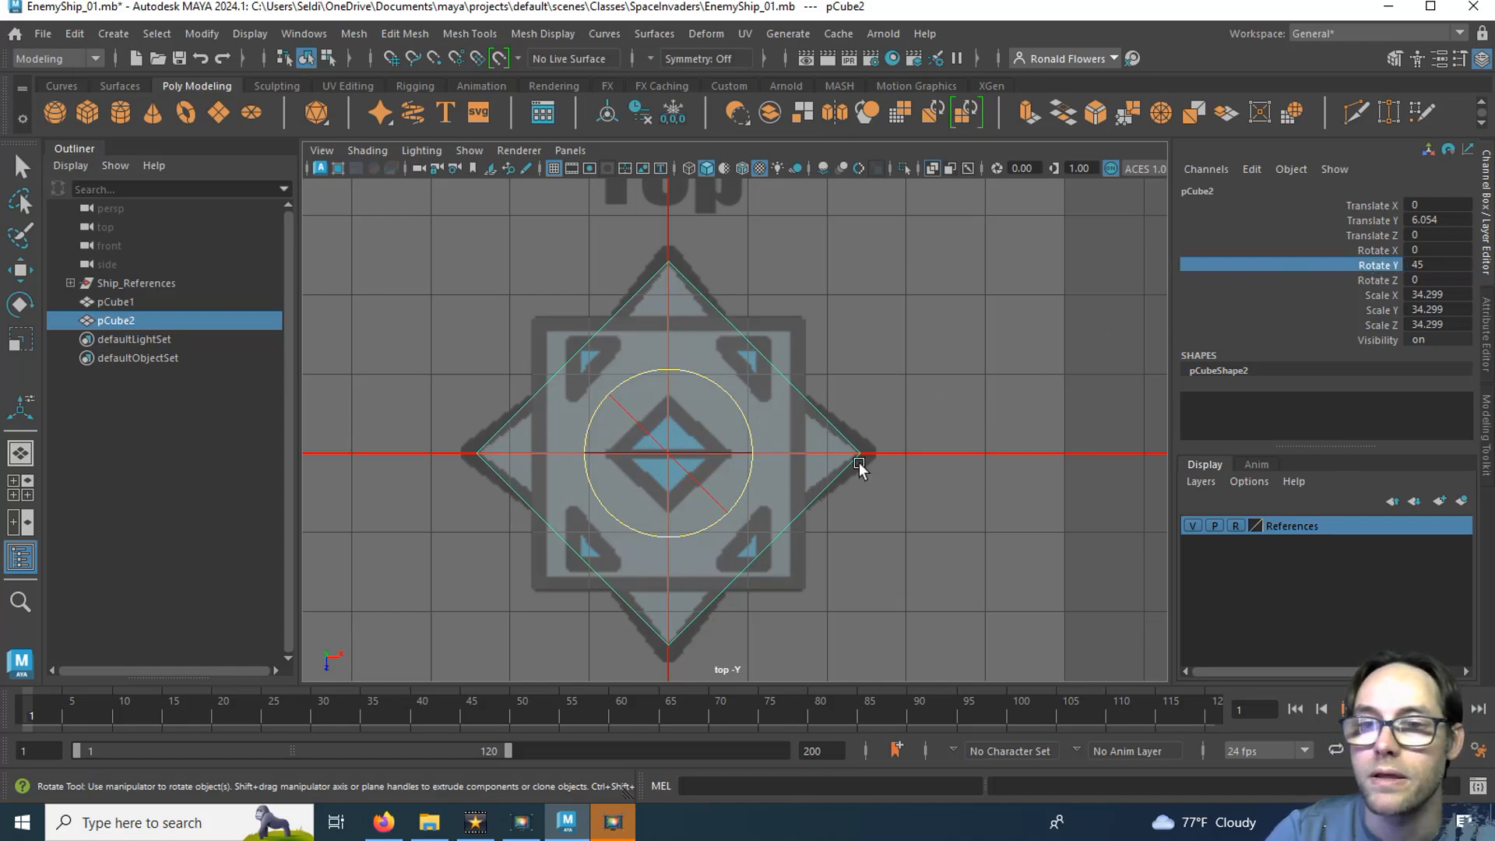
# Examine the star shape formed by the two crossed cubes in the perspective view.
pyautogui.press('space')
pyautogui.press('space')
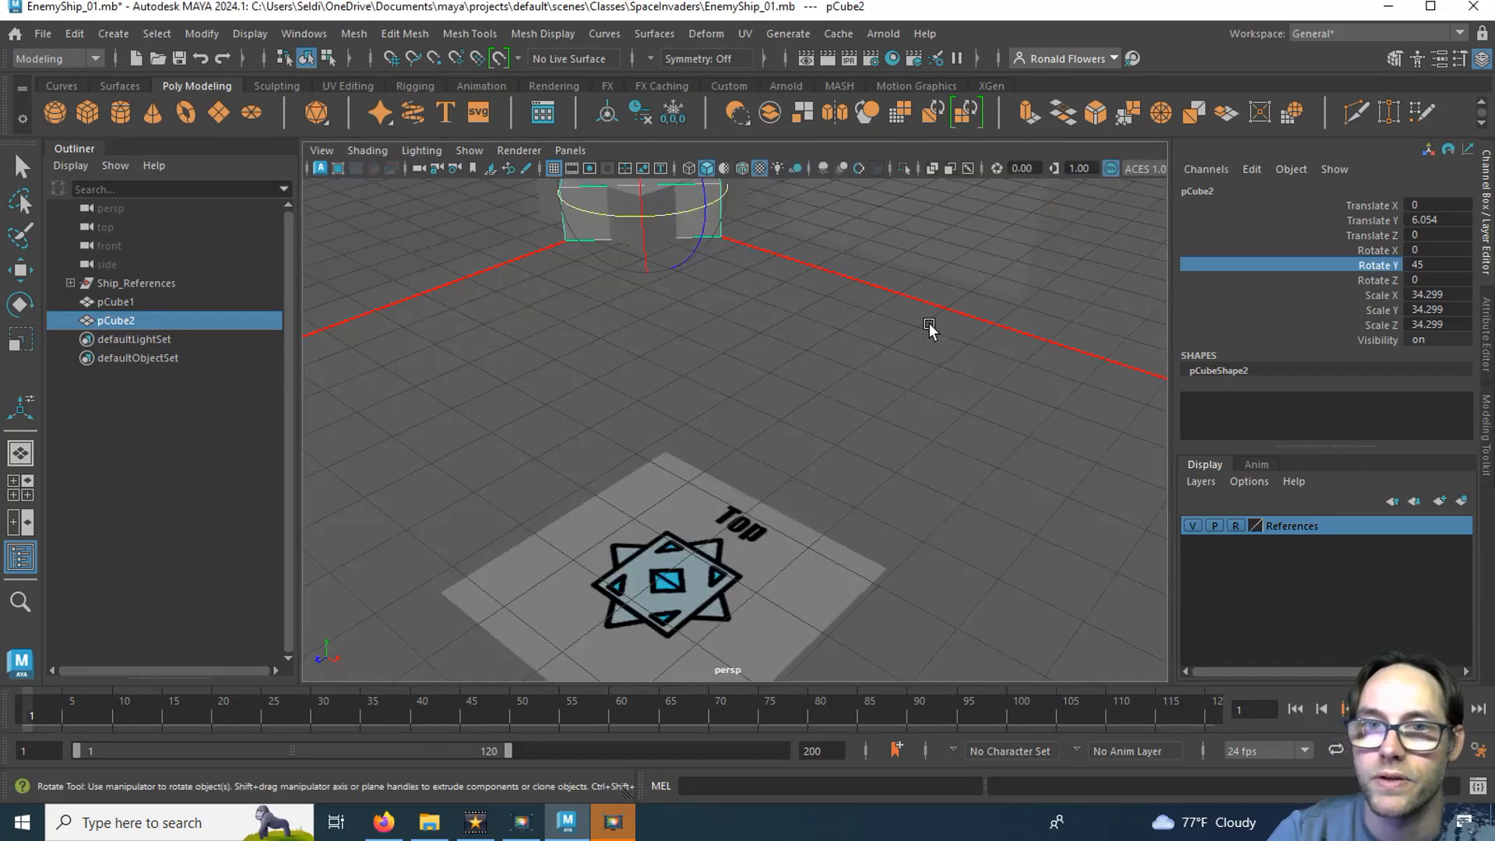
pyautogui.keyDown('alt'); pyautogui.moveTo(928, 352); pyautogui.dragTo(908, 471); pyautogui.keyUp('alt')
pyautogui.click(903, 477)
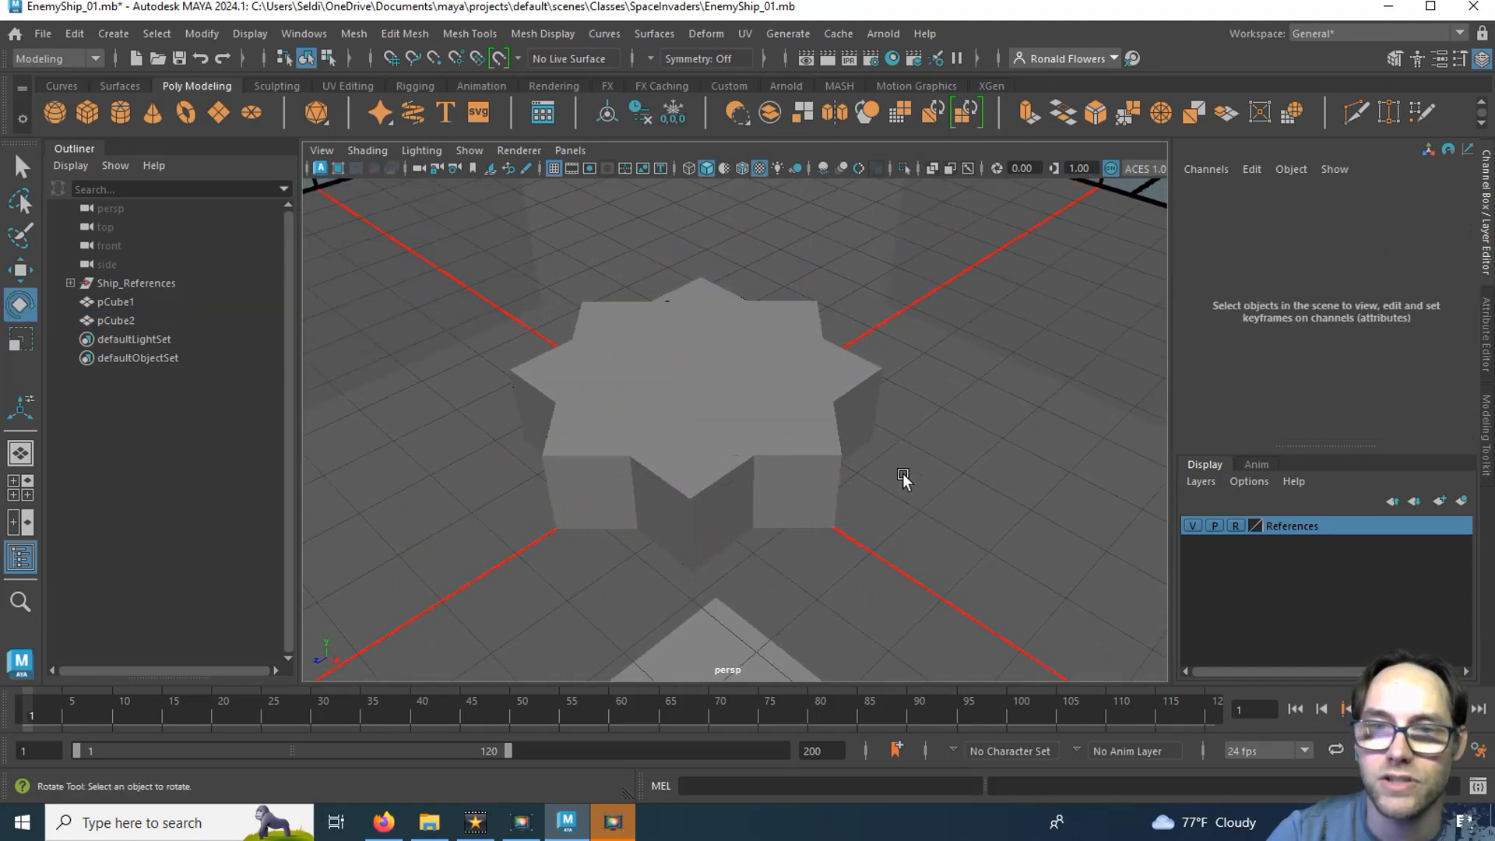
pyautogui.click(767, 387)
pyautogui.click(720, 543)
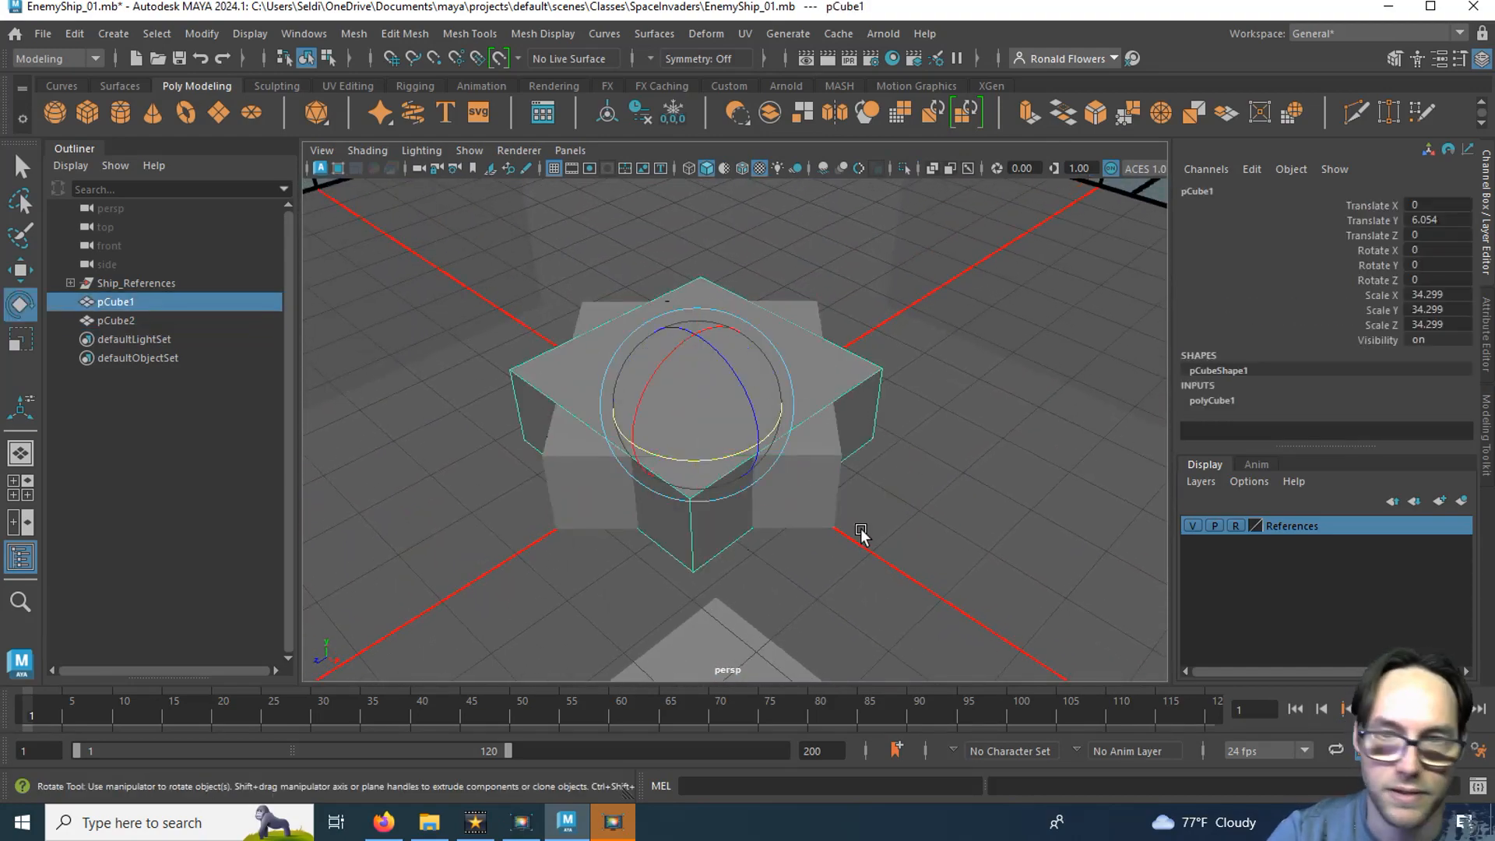
# Select the two cubes alternately with the Select tool to inspect where their top faces overlap, and clear the selection.
pyautogui.press('q')
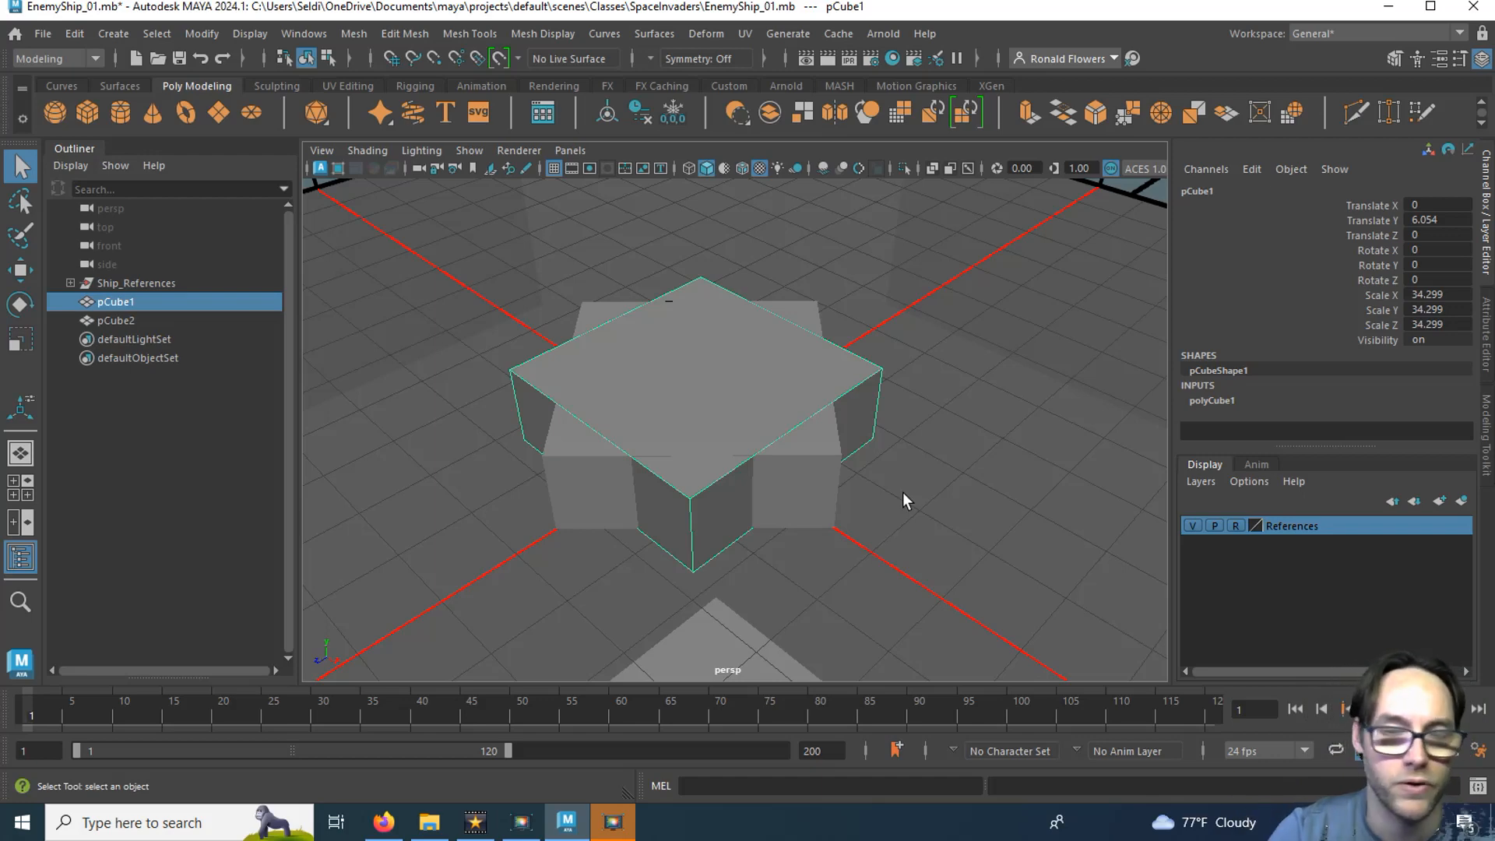
pyautogui.click(634, 450)
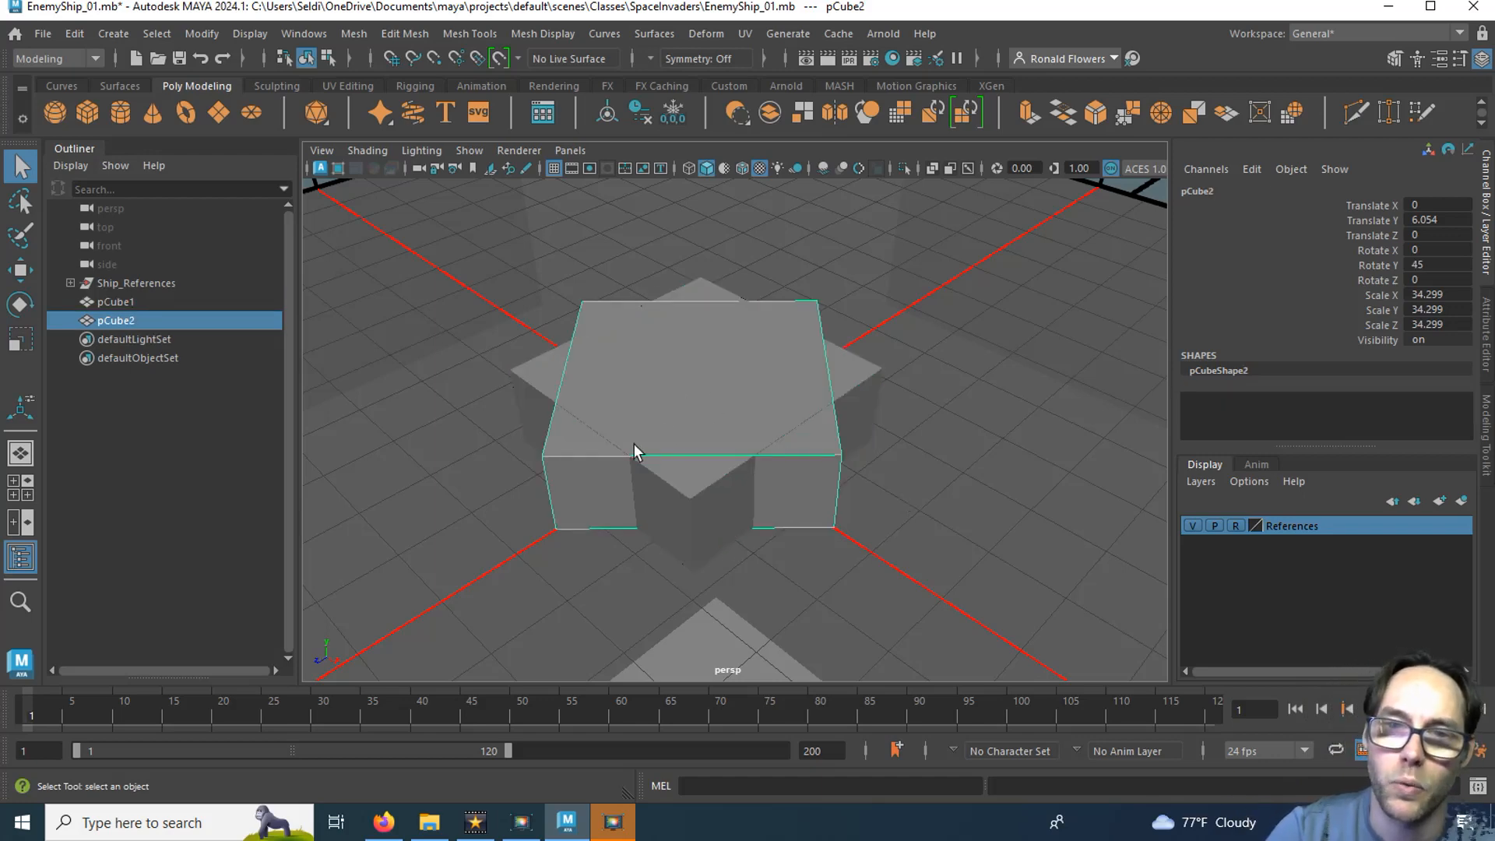
pyautogui.click(595, 414)
pyautogui.click(626, 390)
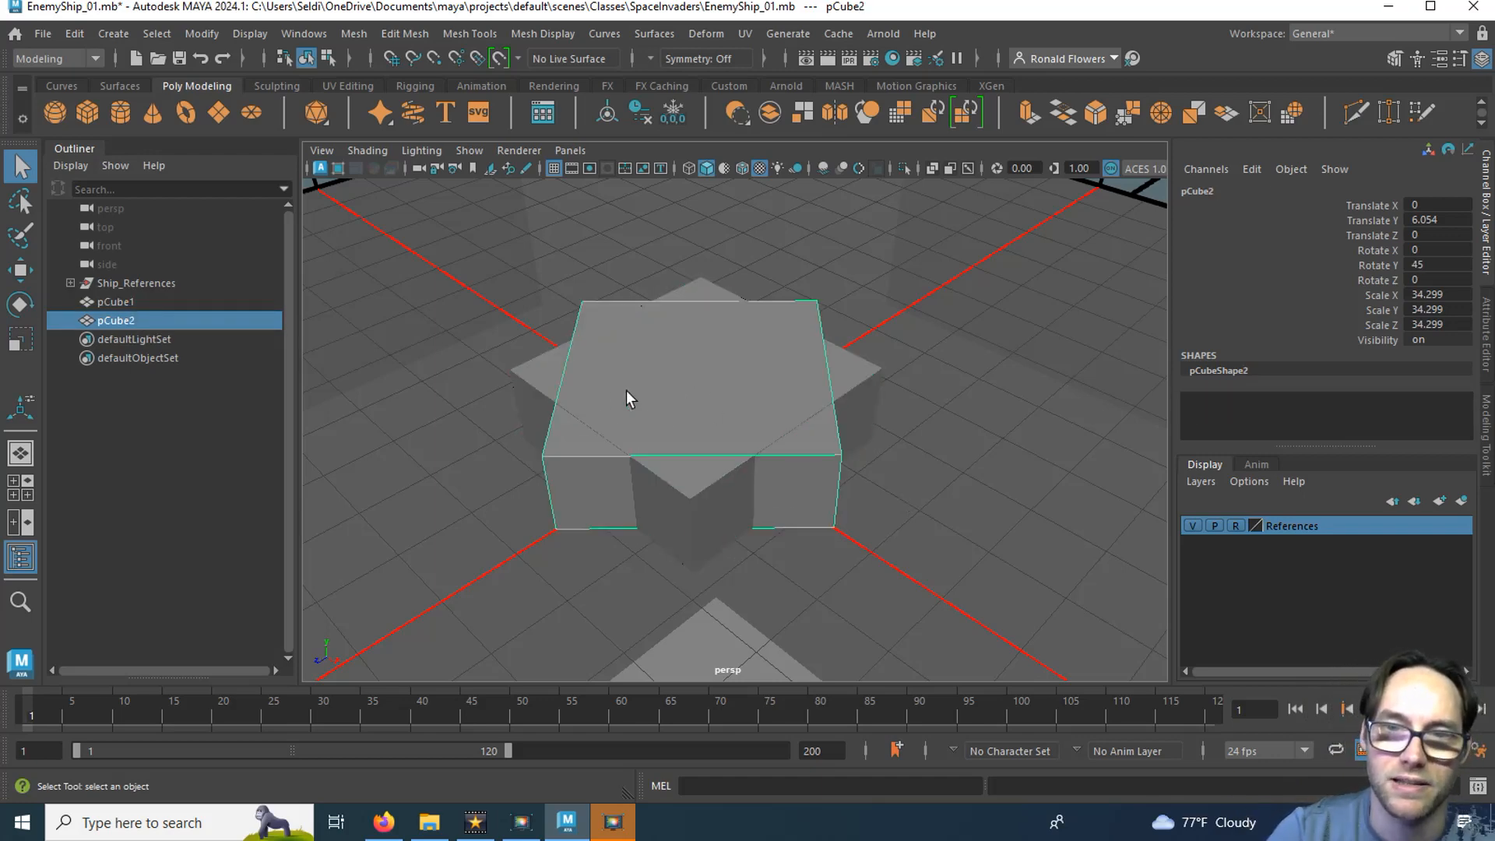
pyautogui.click(614, 423)
pyautogui.click(637, 404)
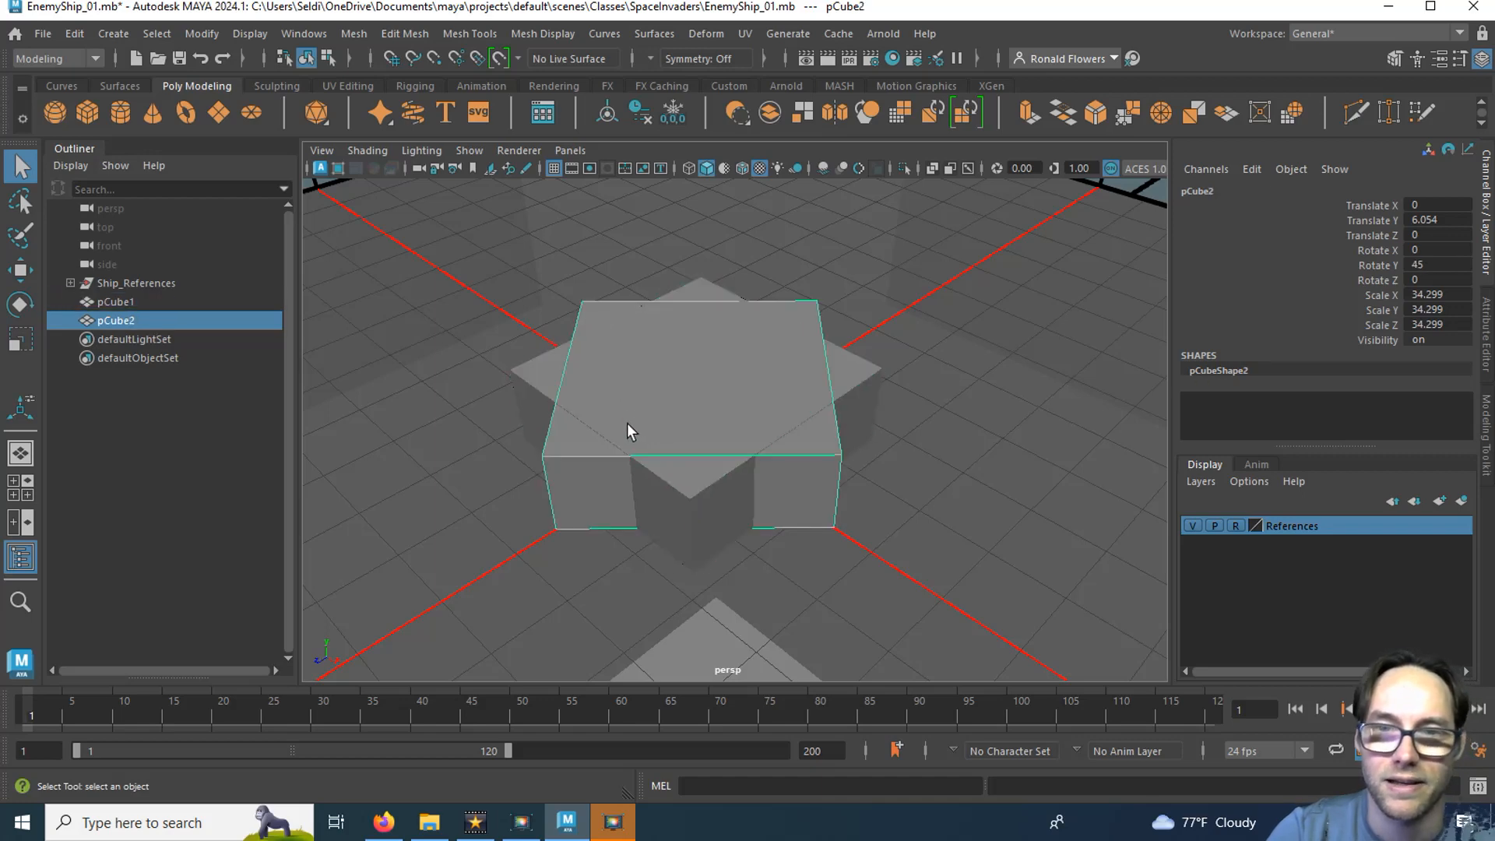
pyautogui.click(628, 423)
pyautogui.click(656, 383)
pyautogui.click(624, 432)
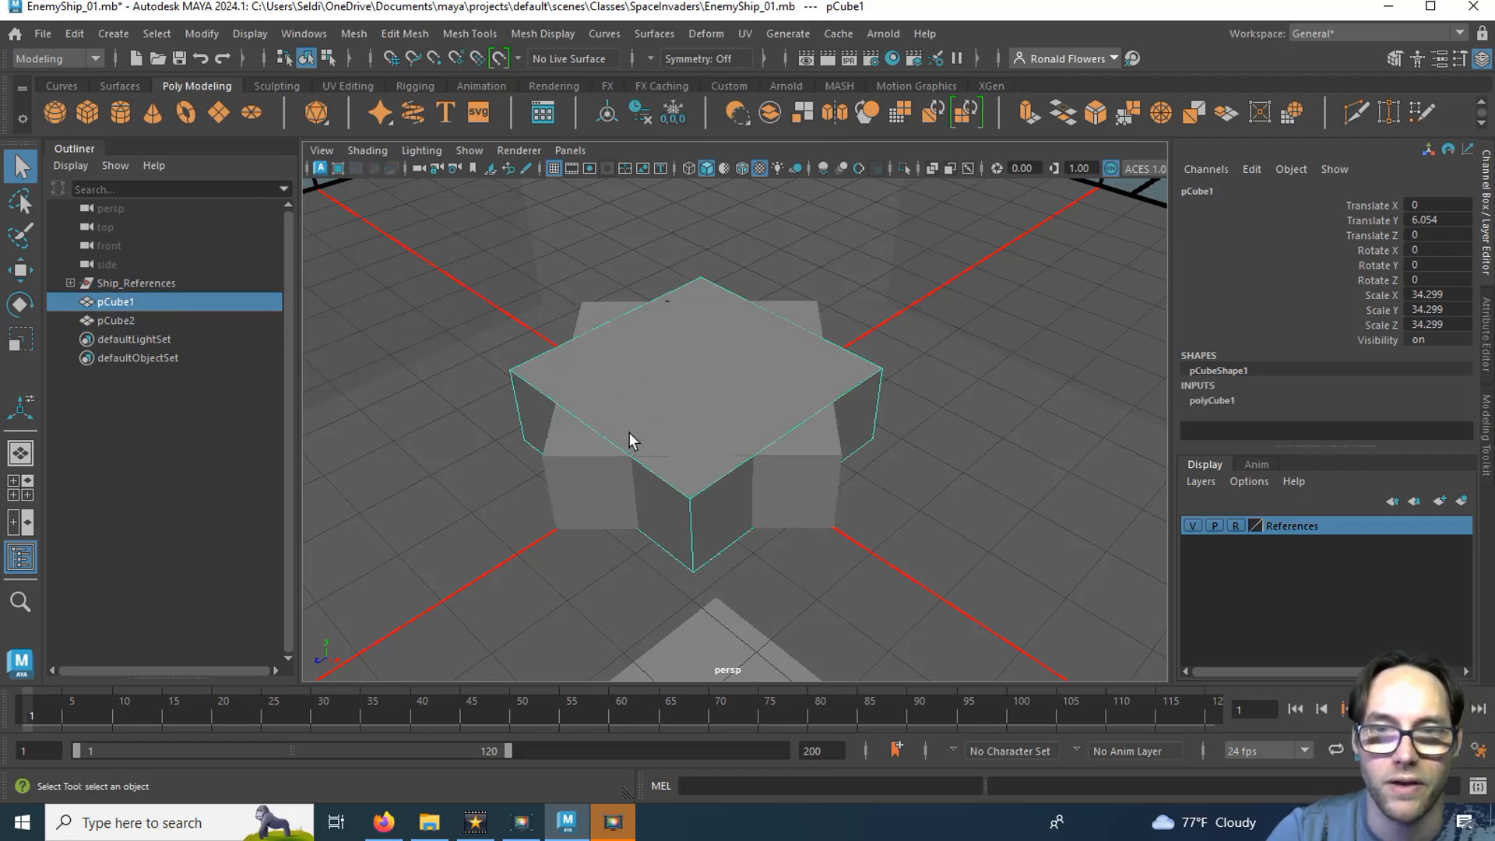
pyautogui.click(640, 383)
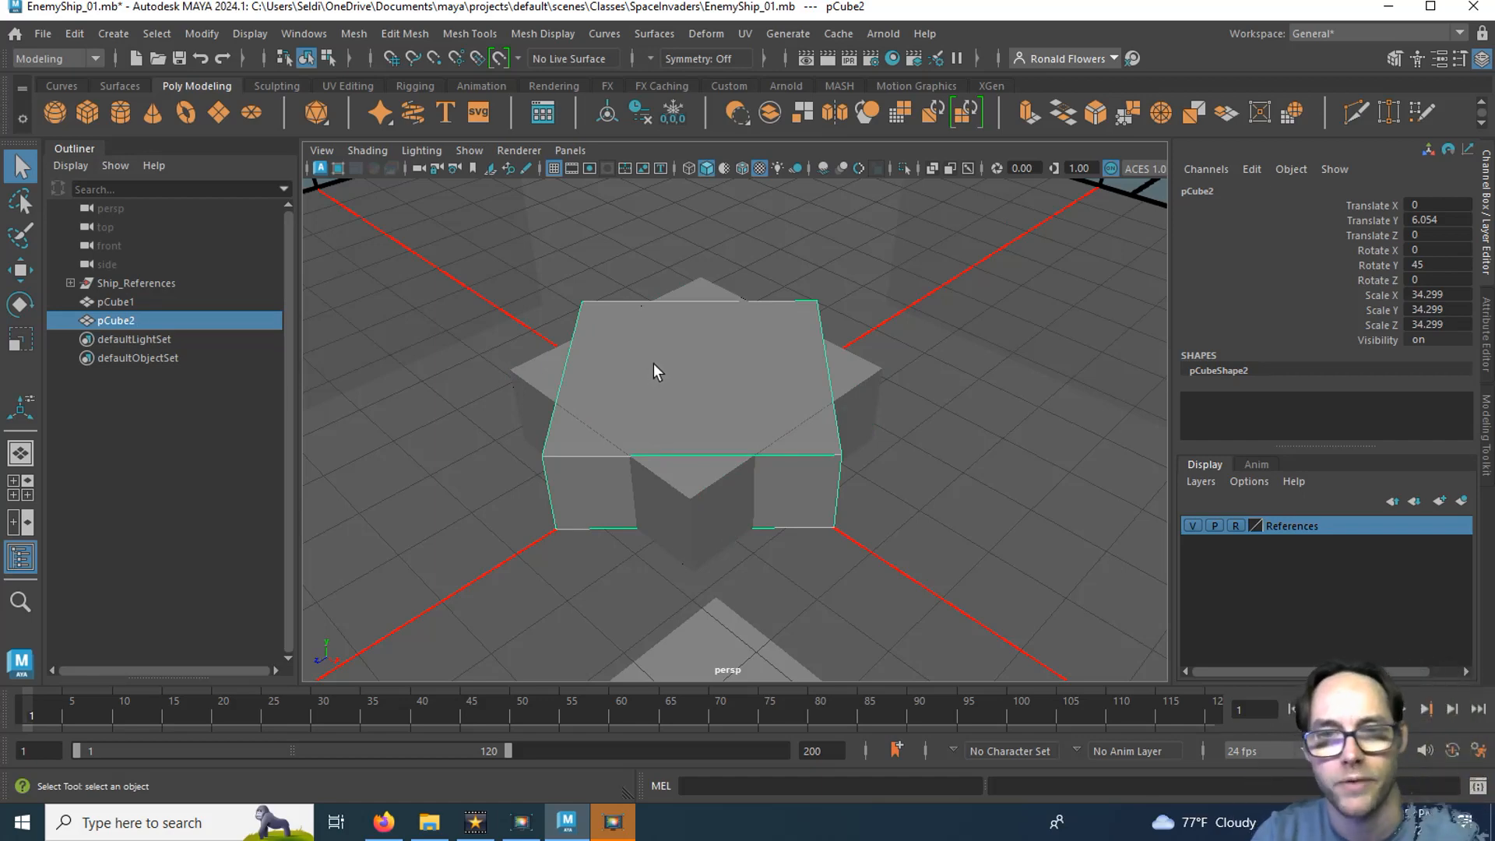
pyautogui.click(675, 539)
pyautogui.click(701, 418)
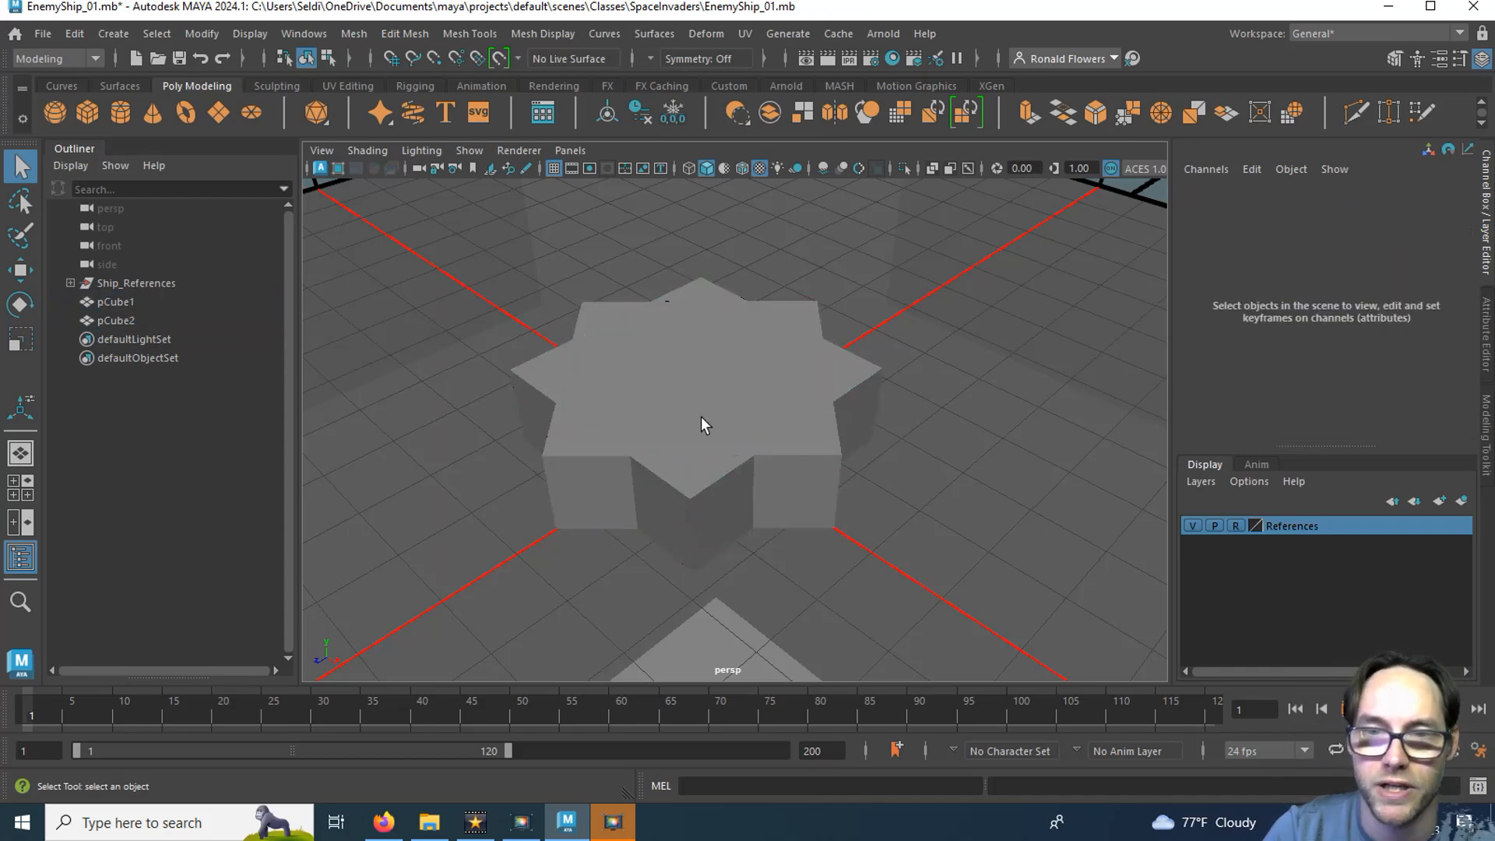
# Select both cubes and save the scene as a new version named EnemyShip_02.mb.
pyautogui.click(835, 377)
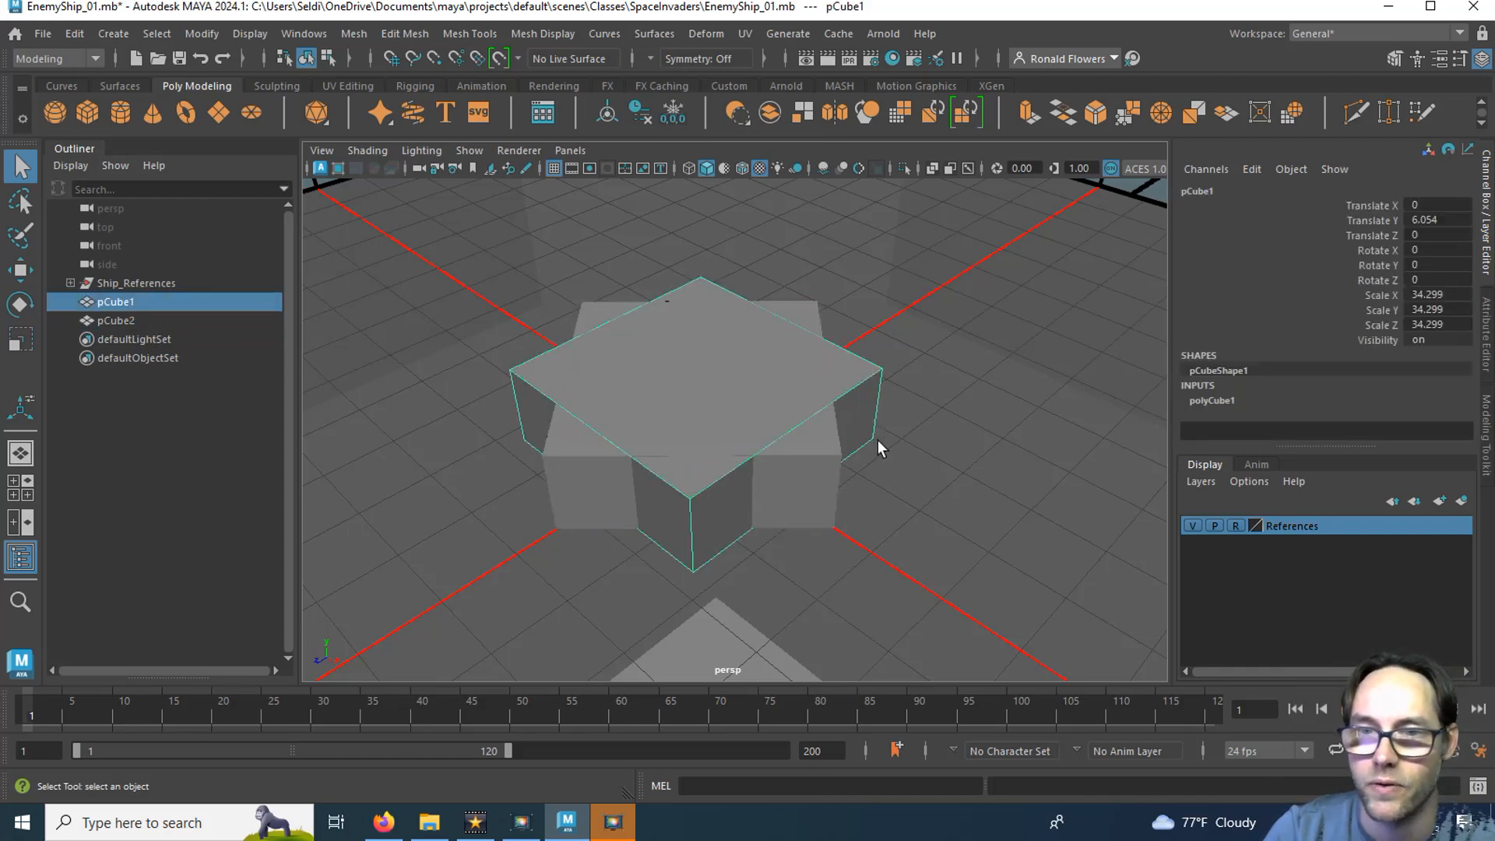
pyautogui.keyDown('shift'); pyautogui.click(805, 490); pyautogui.keyUp('shift')
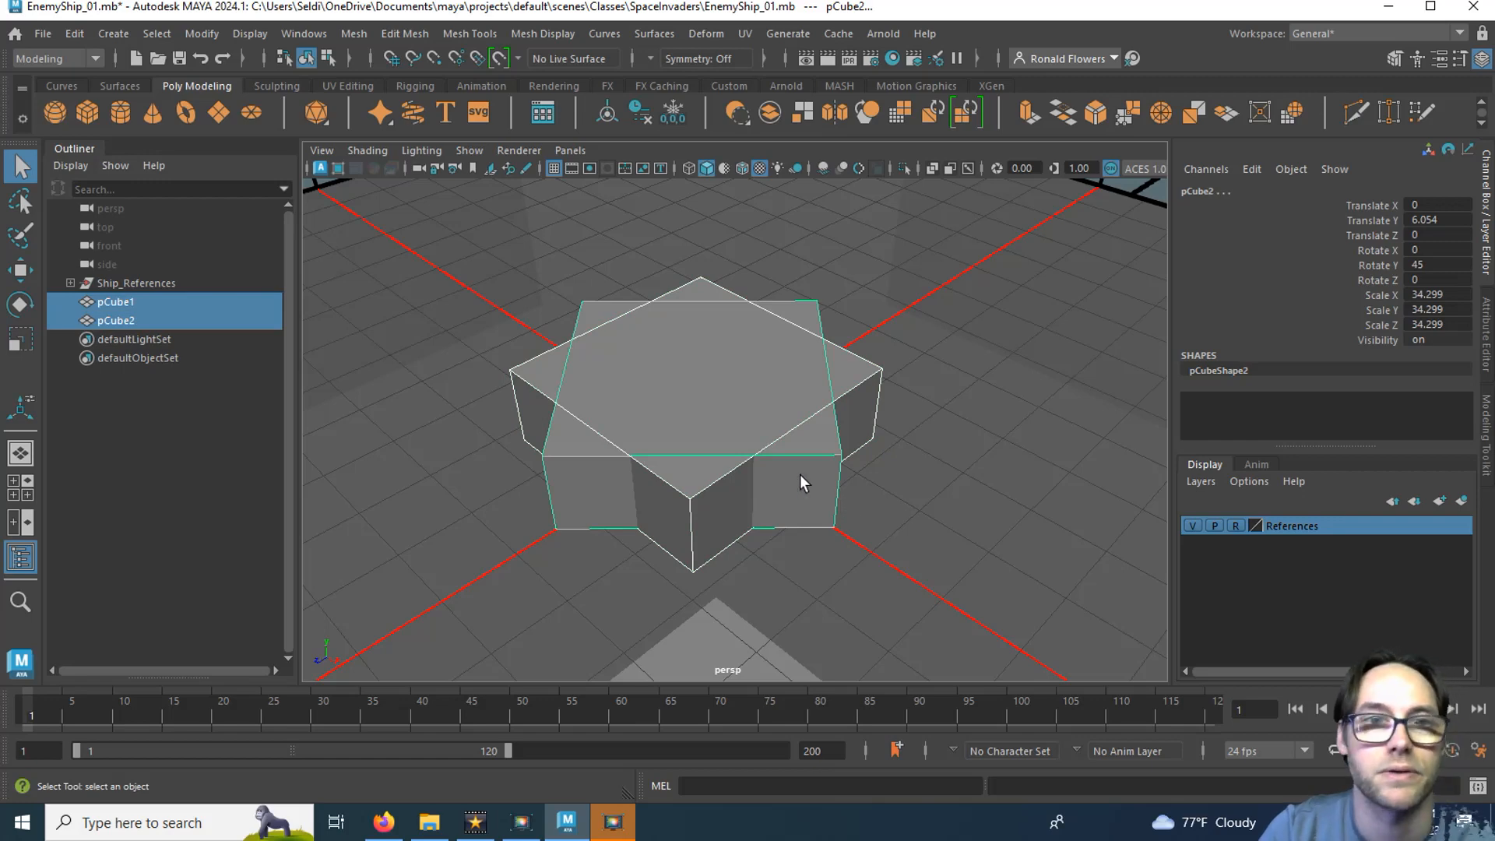
pyautogui.click(46, 33)
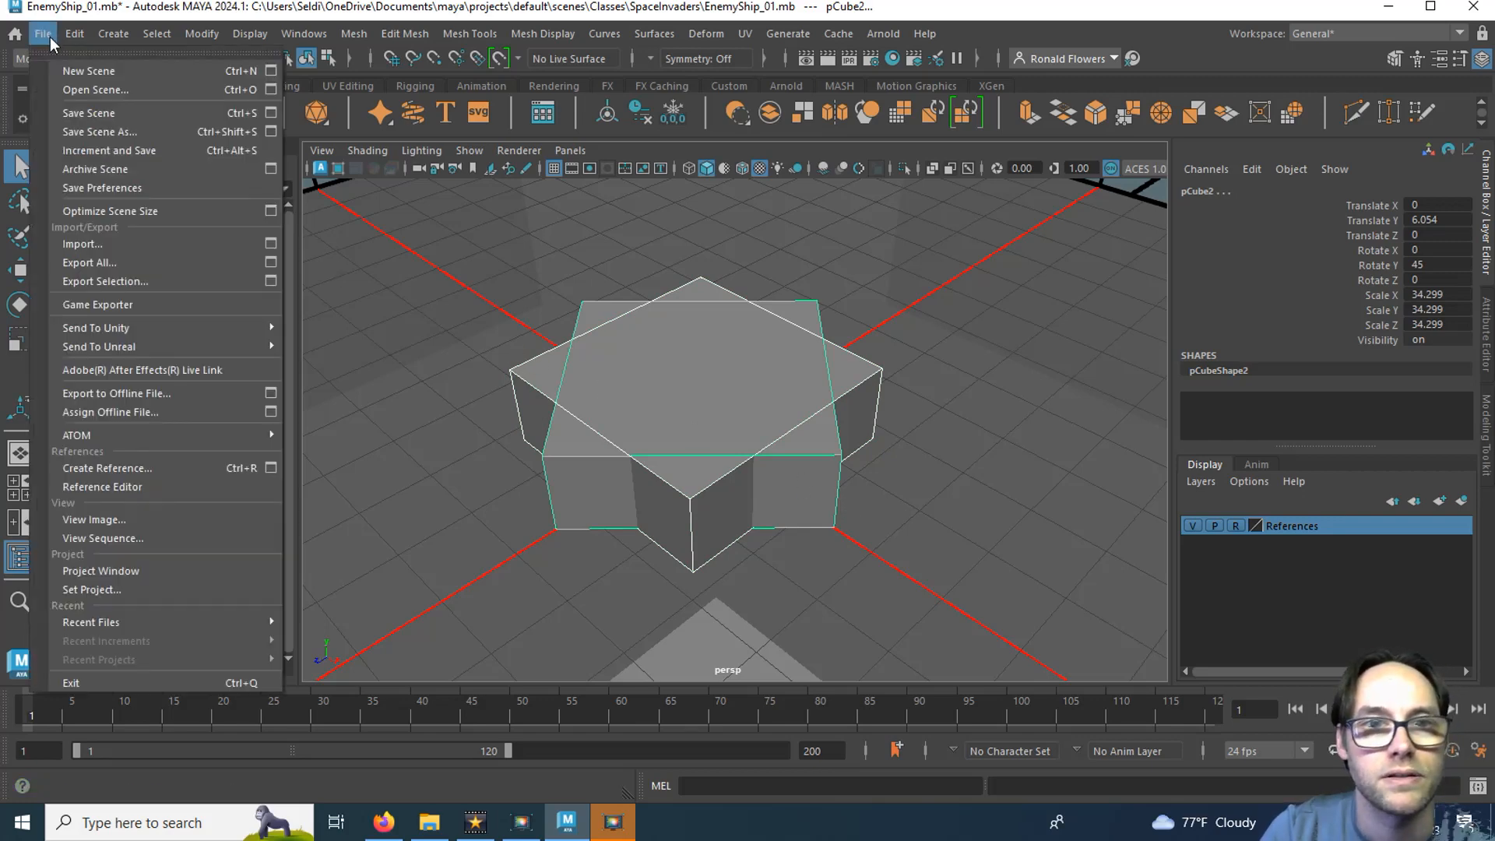
pyautogui.click(90, 133)
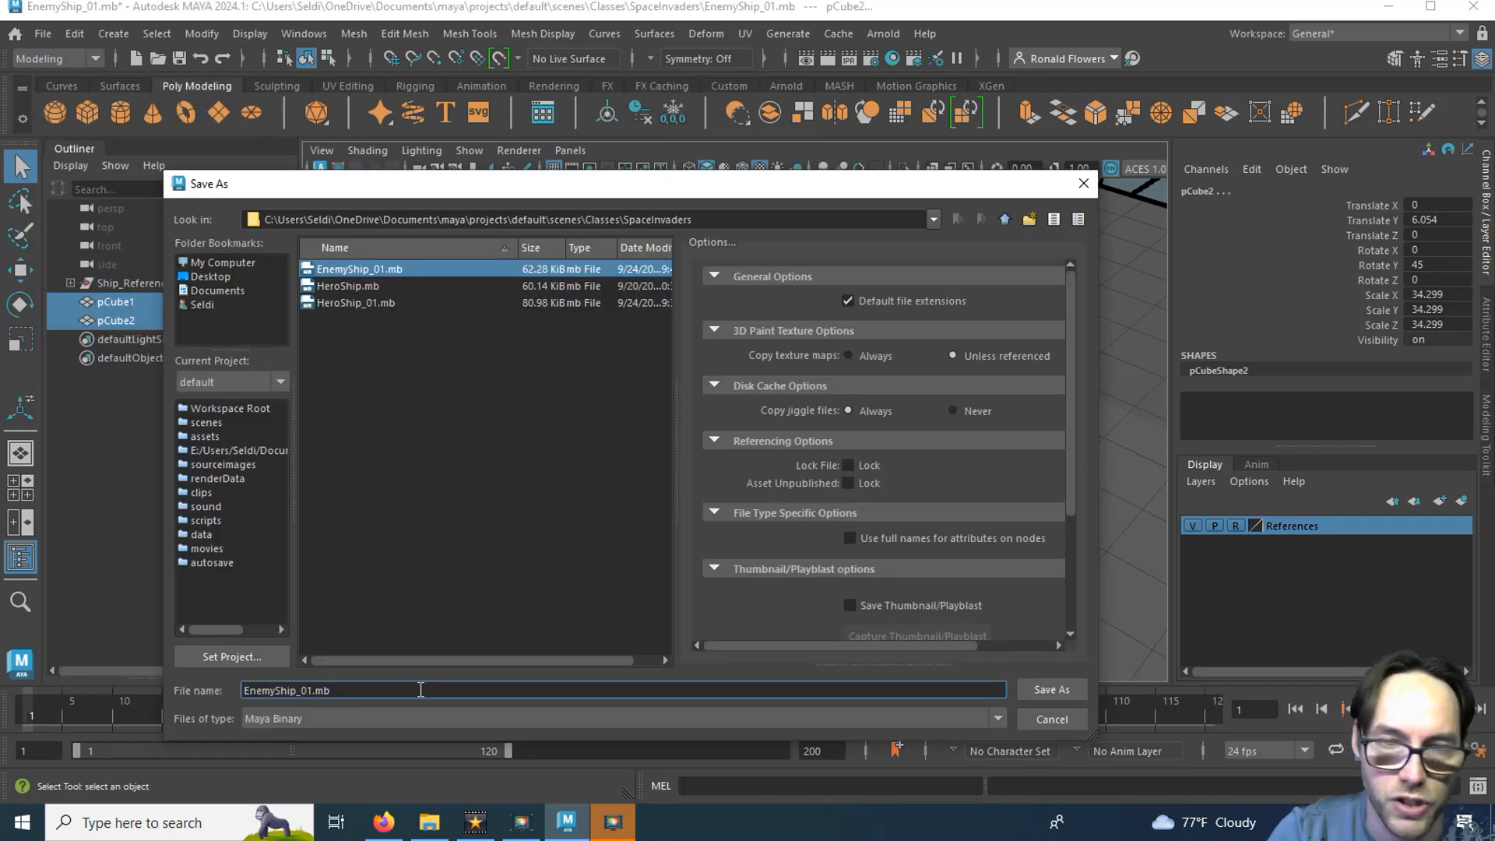
pyautogui.press('BackSpace')
pyautogui.write('2')
pyautogui.press('Return')
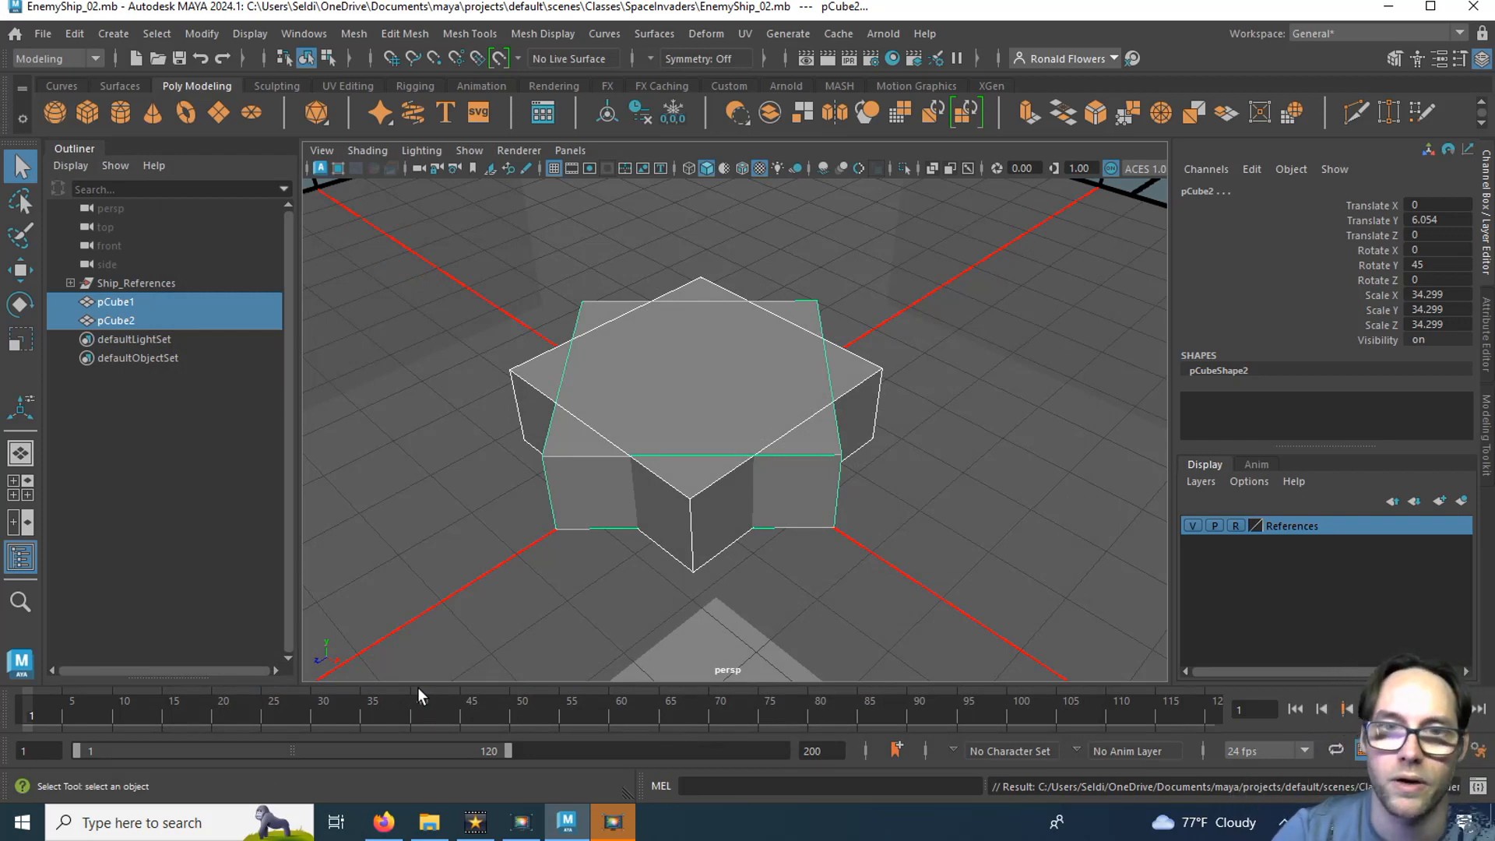
pyautogui.scroll(-5, 618, 497)
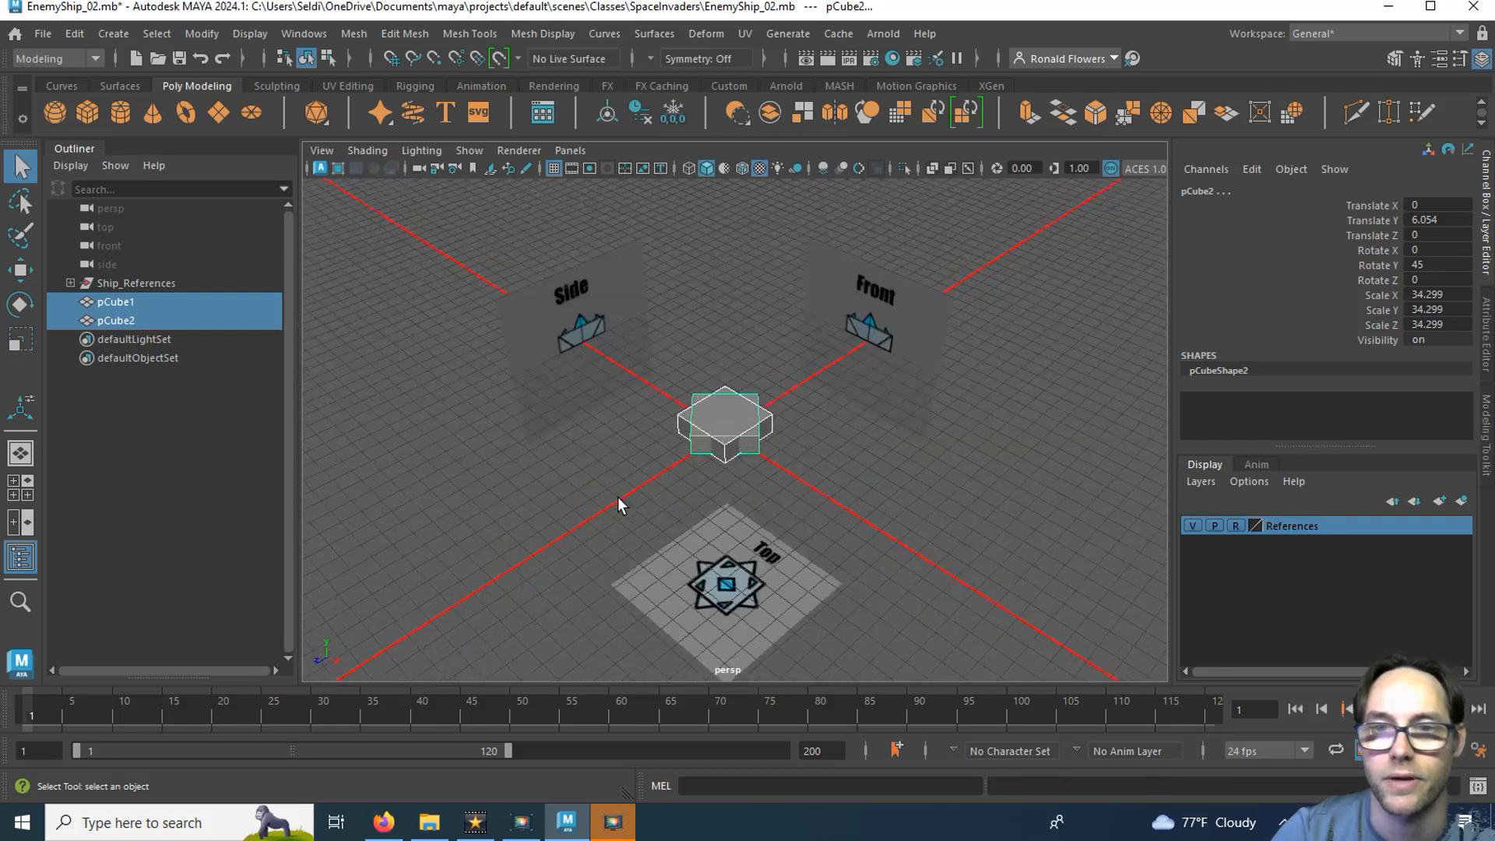
pyautogui.scroll(5, 619, 496)
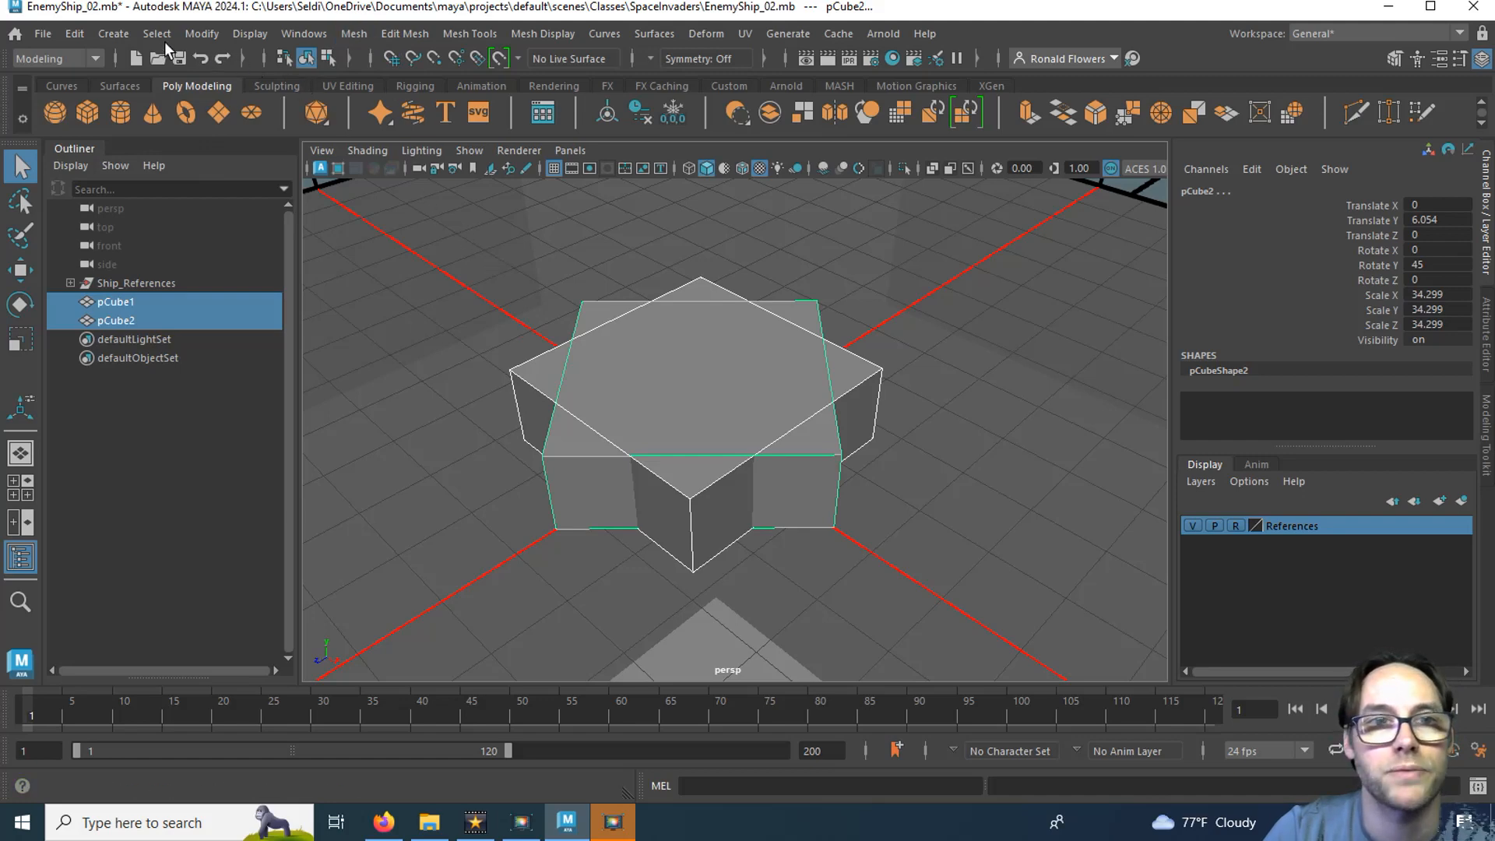
# Delete the construction history of the two selected cubes.
pyautogui.click(81, 35)
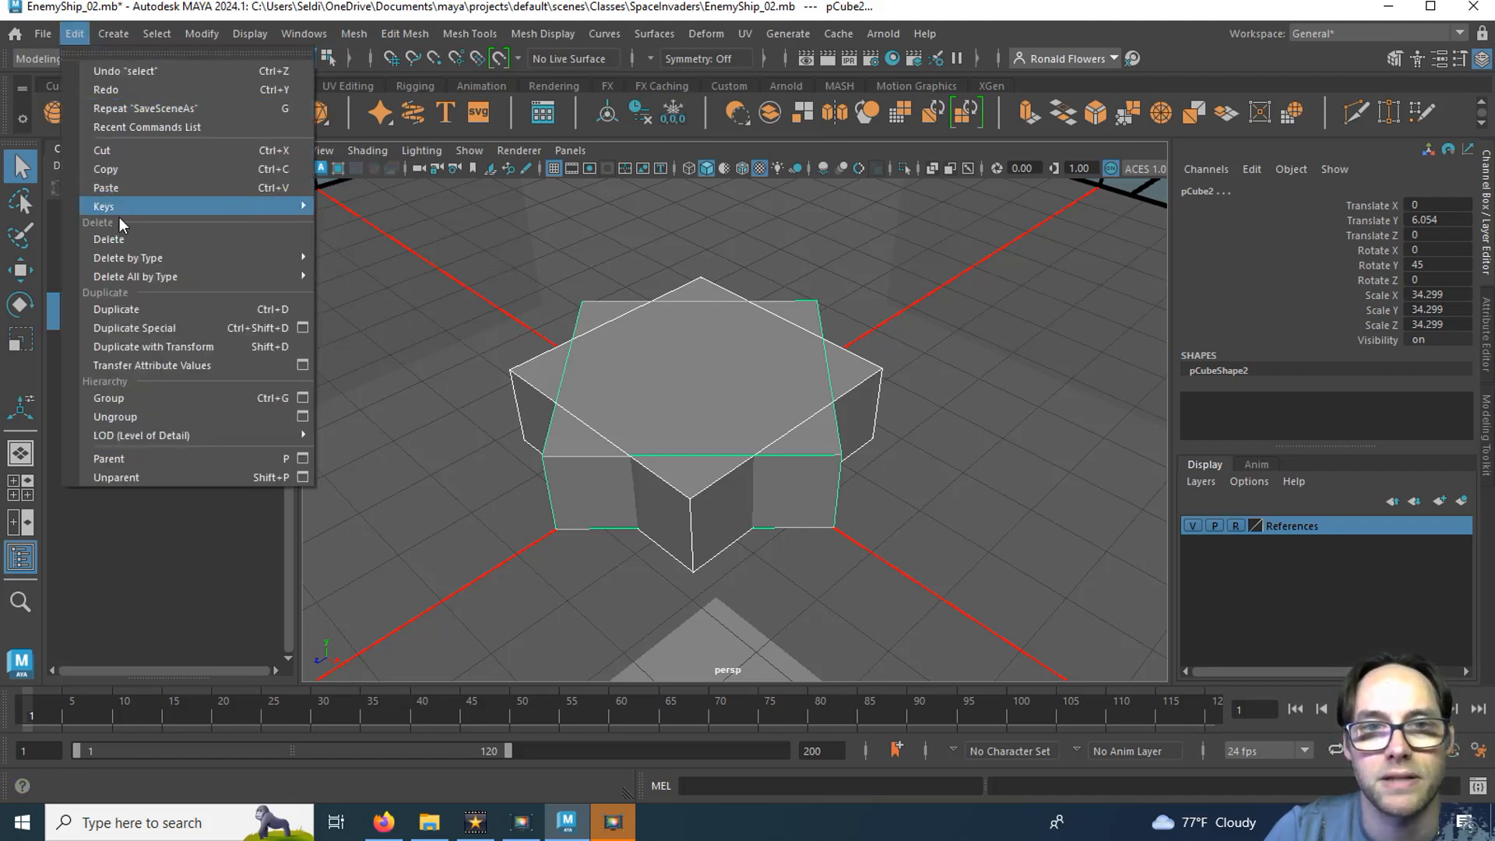
pyautogui.moveTo(133, 259)
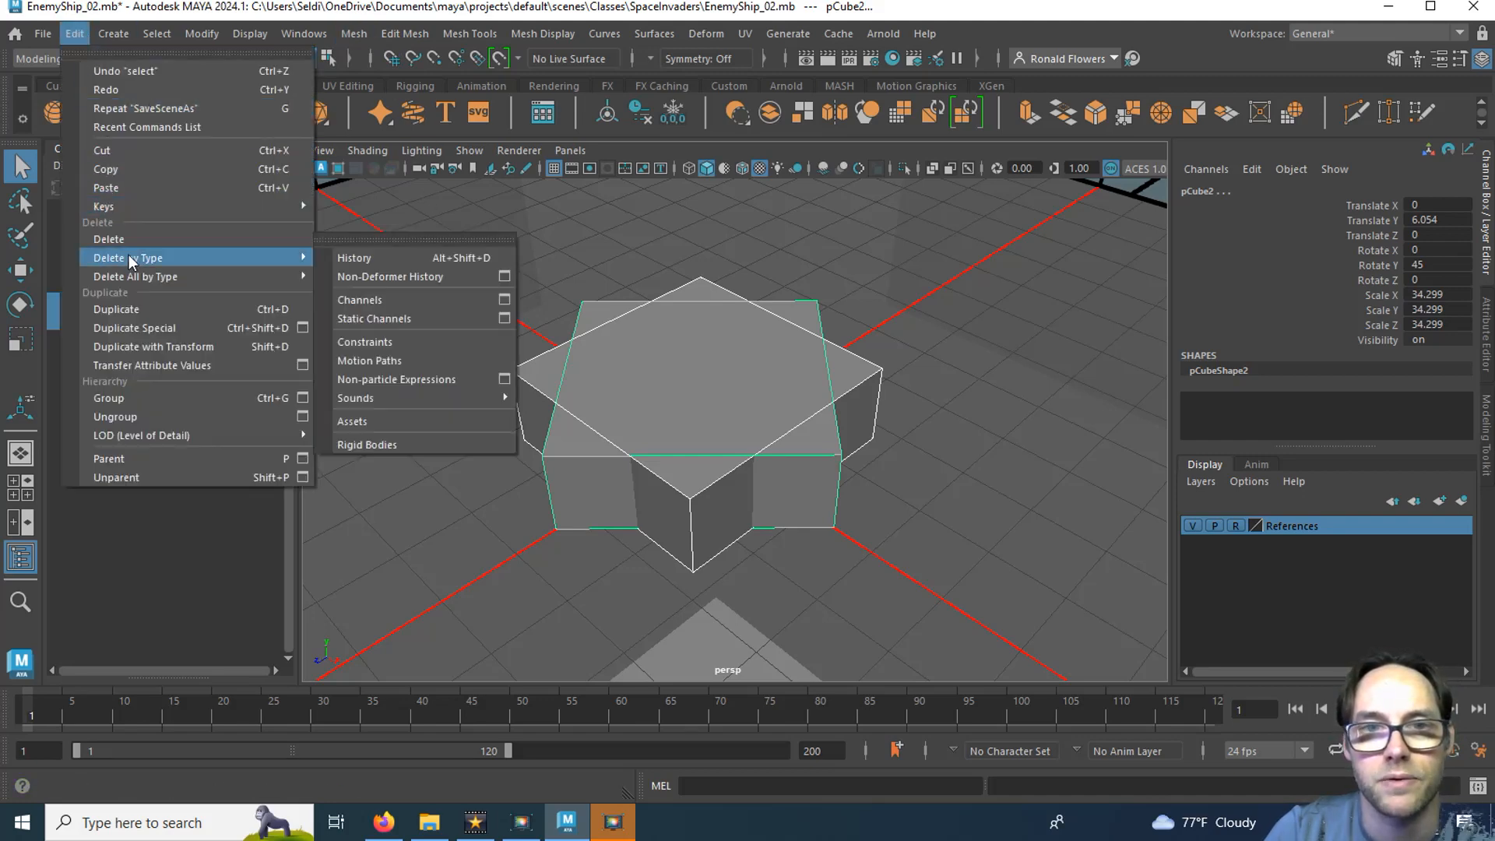
pyautogui.click(355, 258)
# Select pCube1 and pCube2 together and merge them into one mesh with a Boolean Union.
pyautogui.click(141, 302)
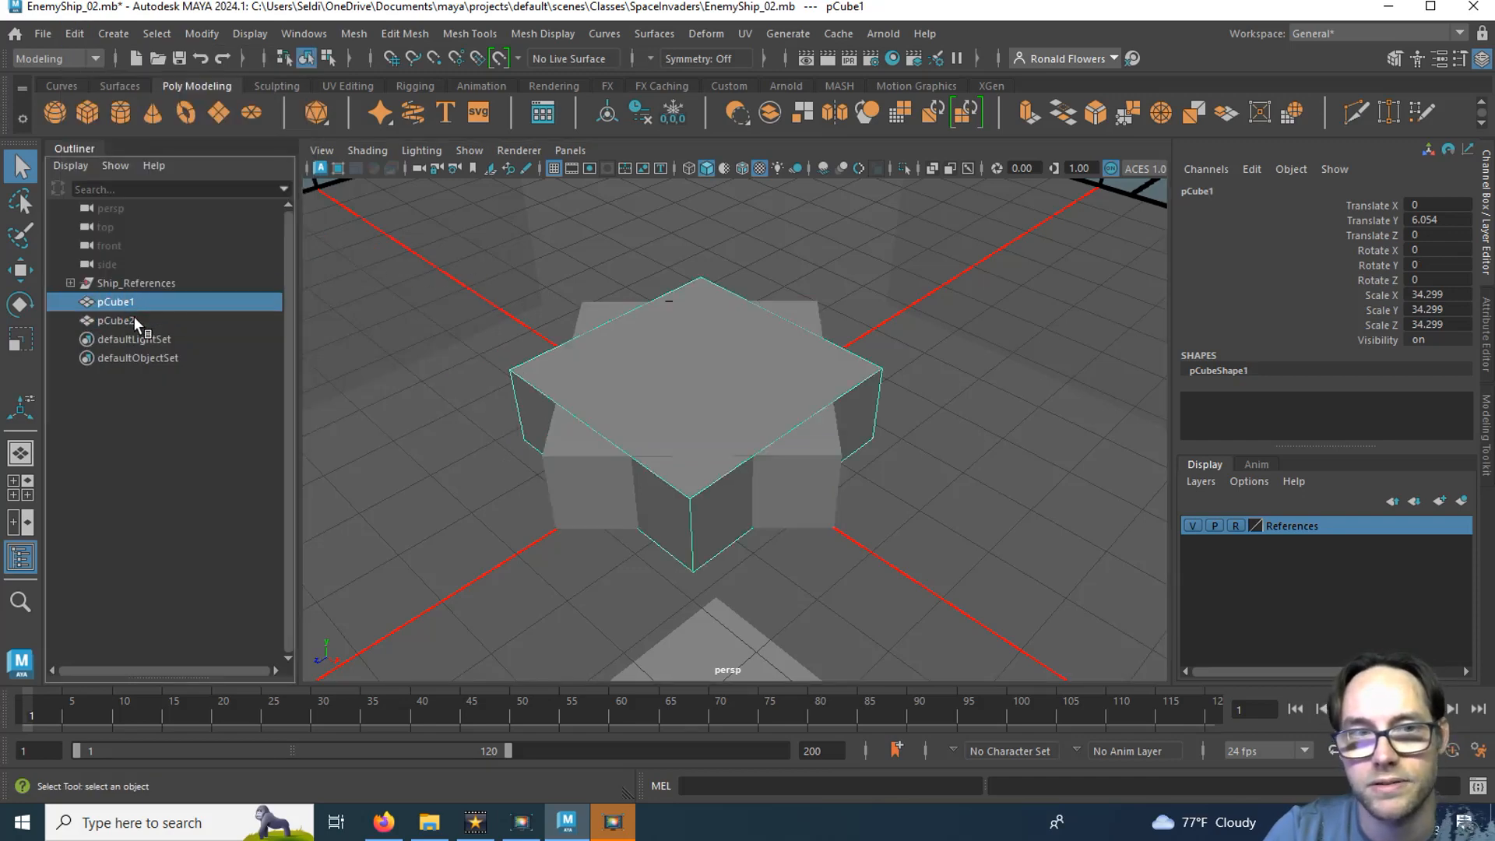
pyautogui.click(134, 317)
pyautogui.click(137, 303)
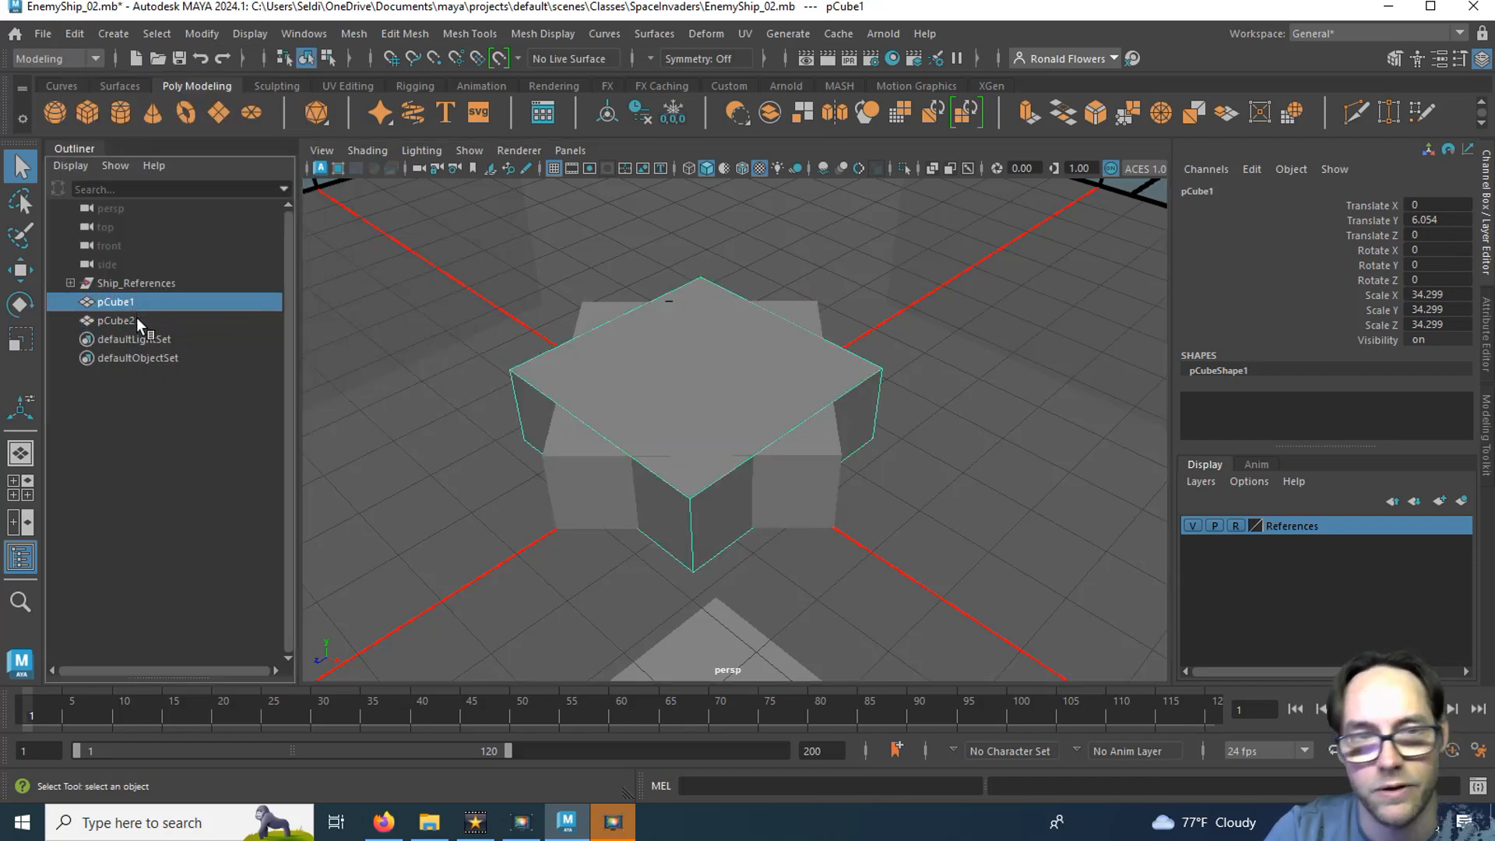
pyautogui.keyDown('shift'); pyautogui.click(138, 319); pyautogui.keyUp('shift')
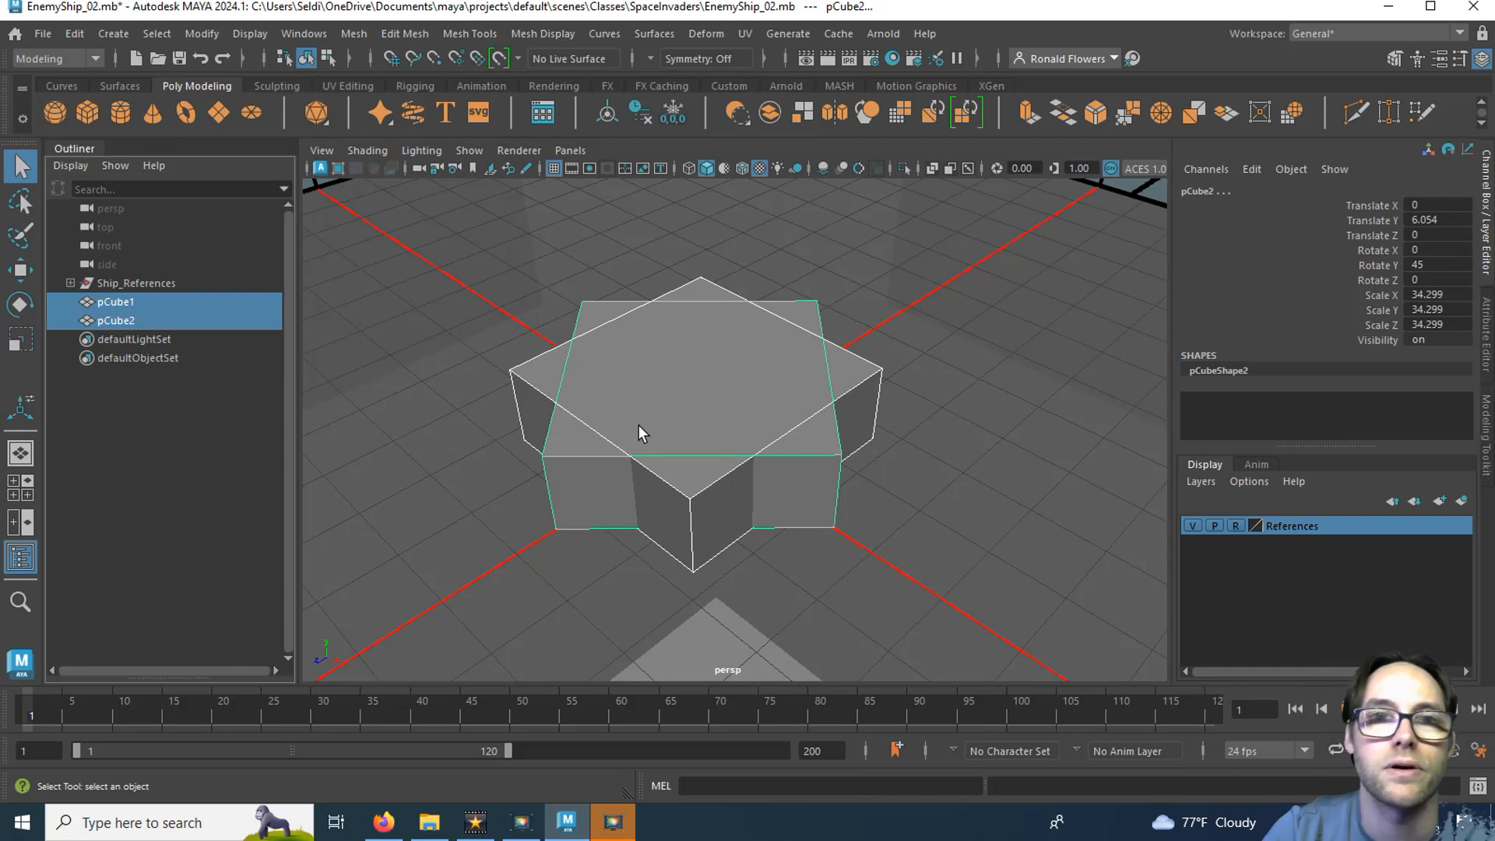
pyautogui.click(353, 34)
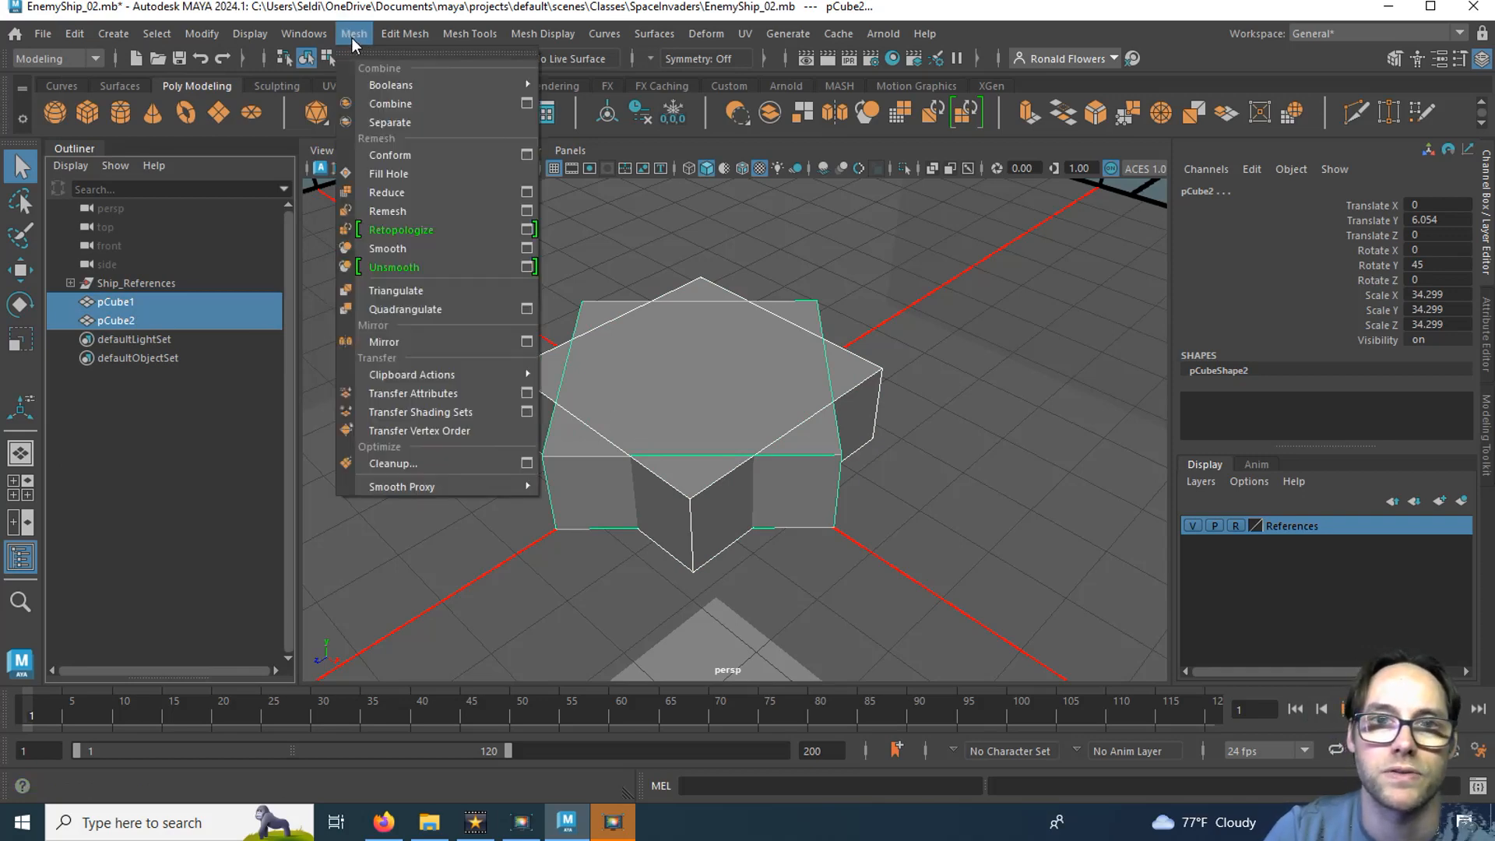
pyautogui.click(71, 58)
pyautogui.click(70, 58)
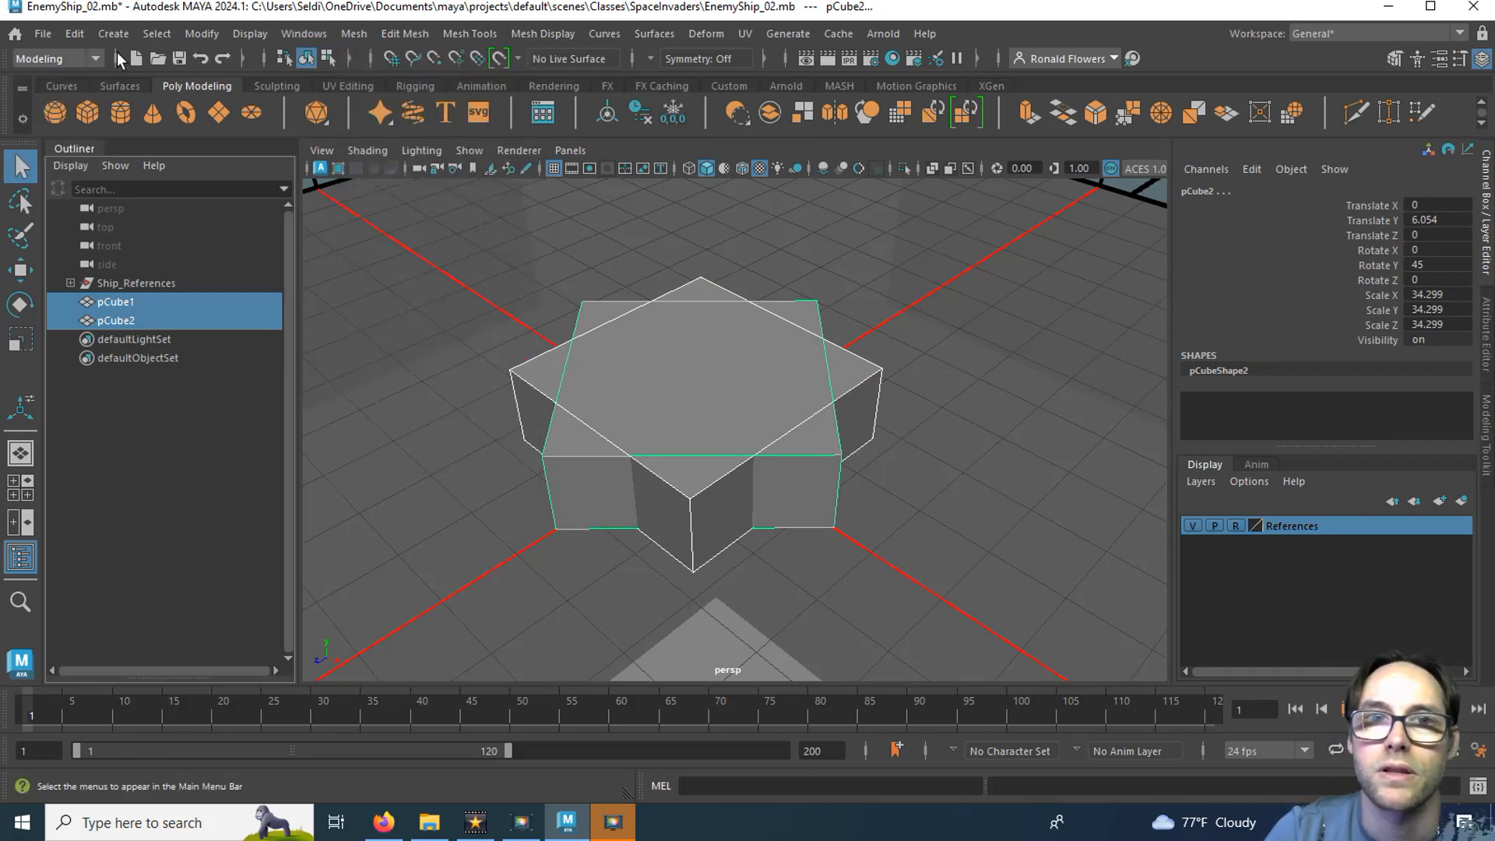
pyautogui.click(352, 34)
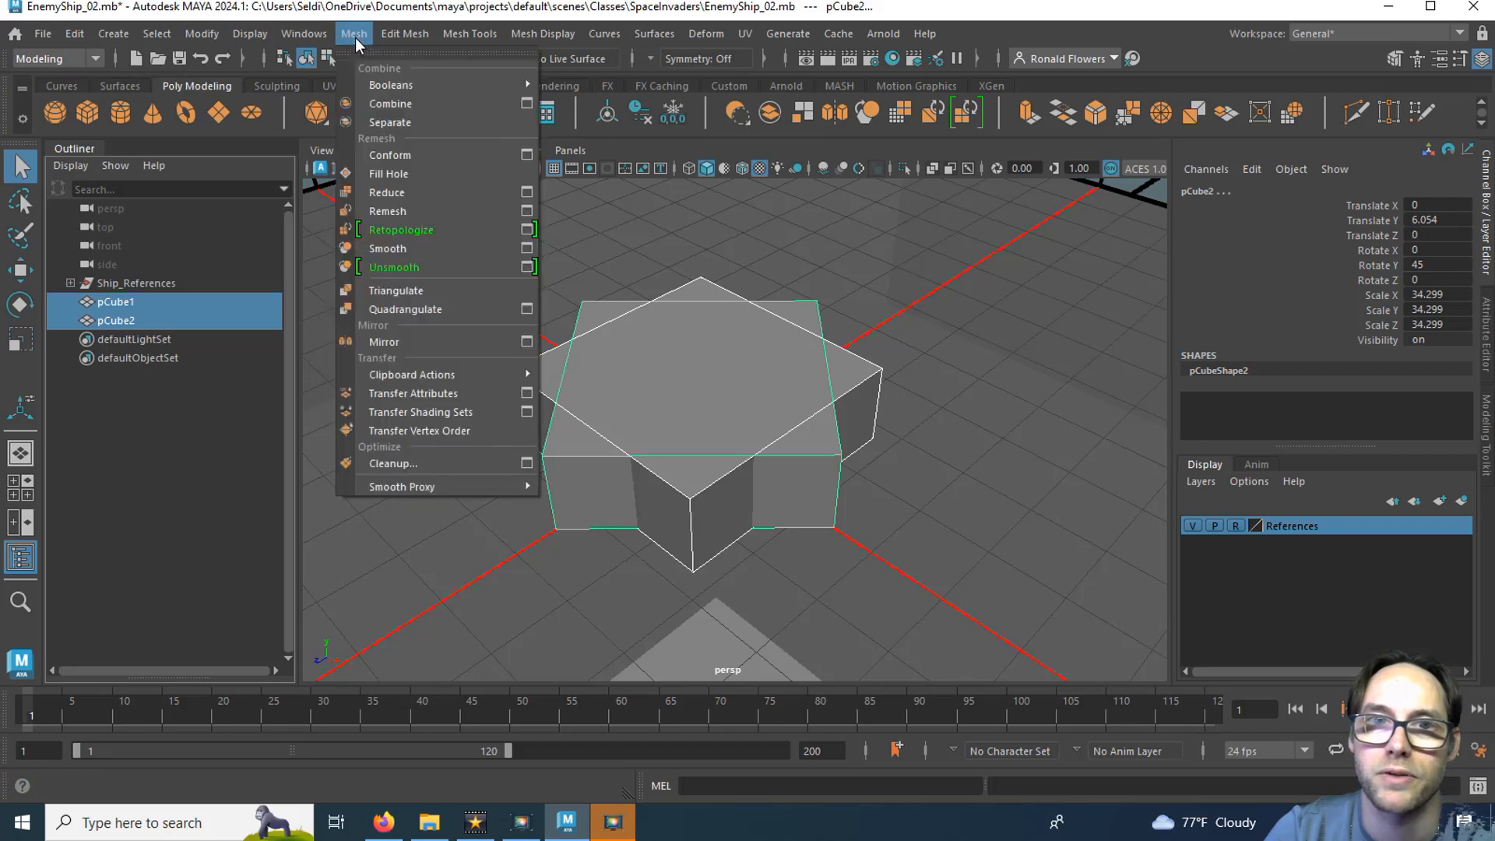
pyautogui.moveTo(395, 90)
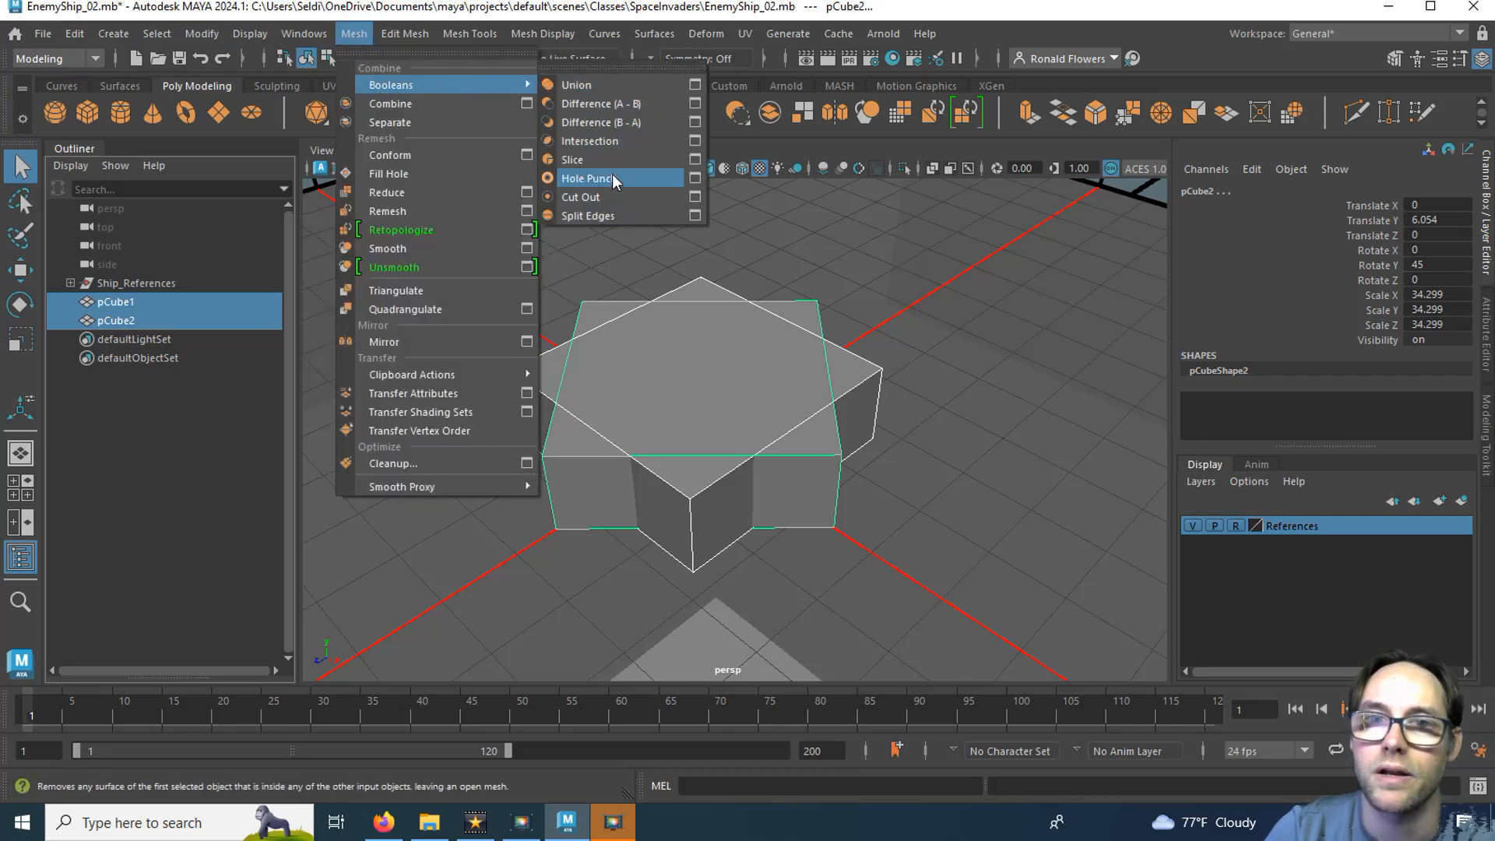
pyautogui.click(596, 88)
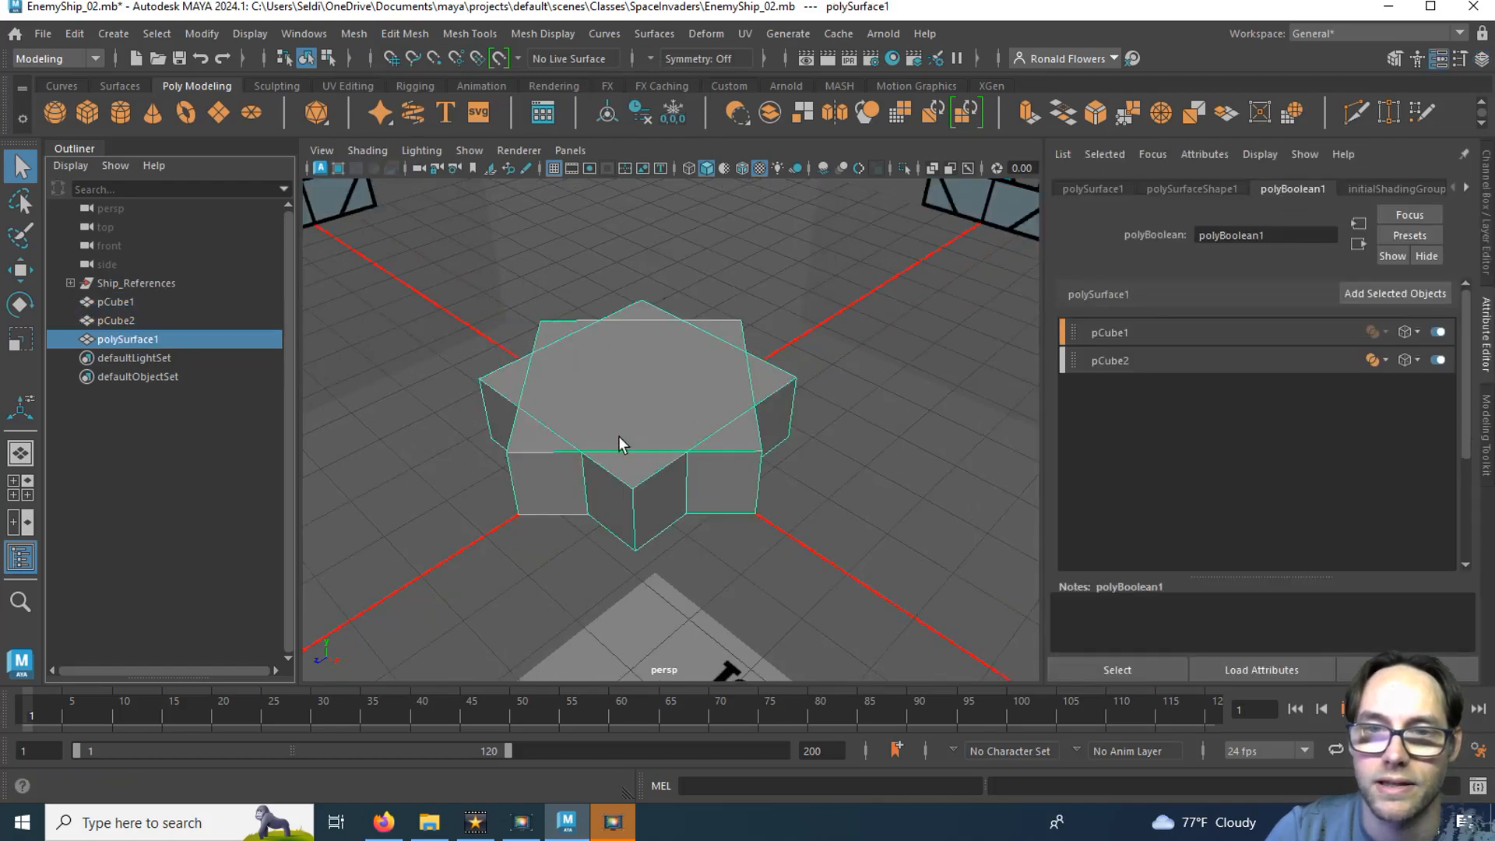
# Select pCube2, pCube1 and polySurface1 in turn to compare the source cubes with the united mesh.
pyautogui.moveTo(661, 457)
pyautogui.keyDown('alt'); pyautogui.mouseDown()
pyautogui.moveTo(651, 463)
pyautogui.moveTo(624, 314)
pyautogui.moveTo(635, 466)
pyautogui.mouseUp(); pyautogui.keyUp('alt')
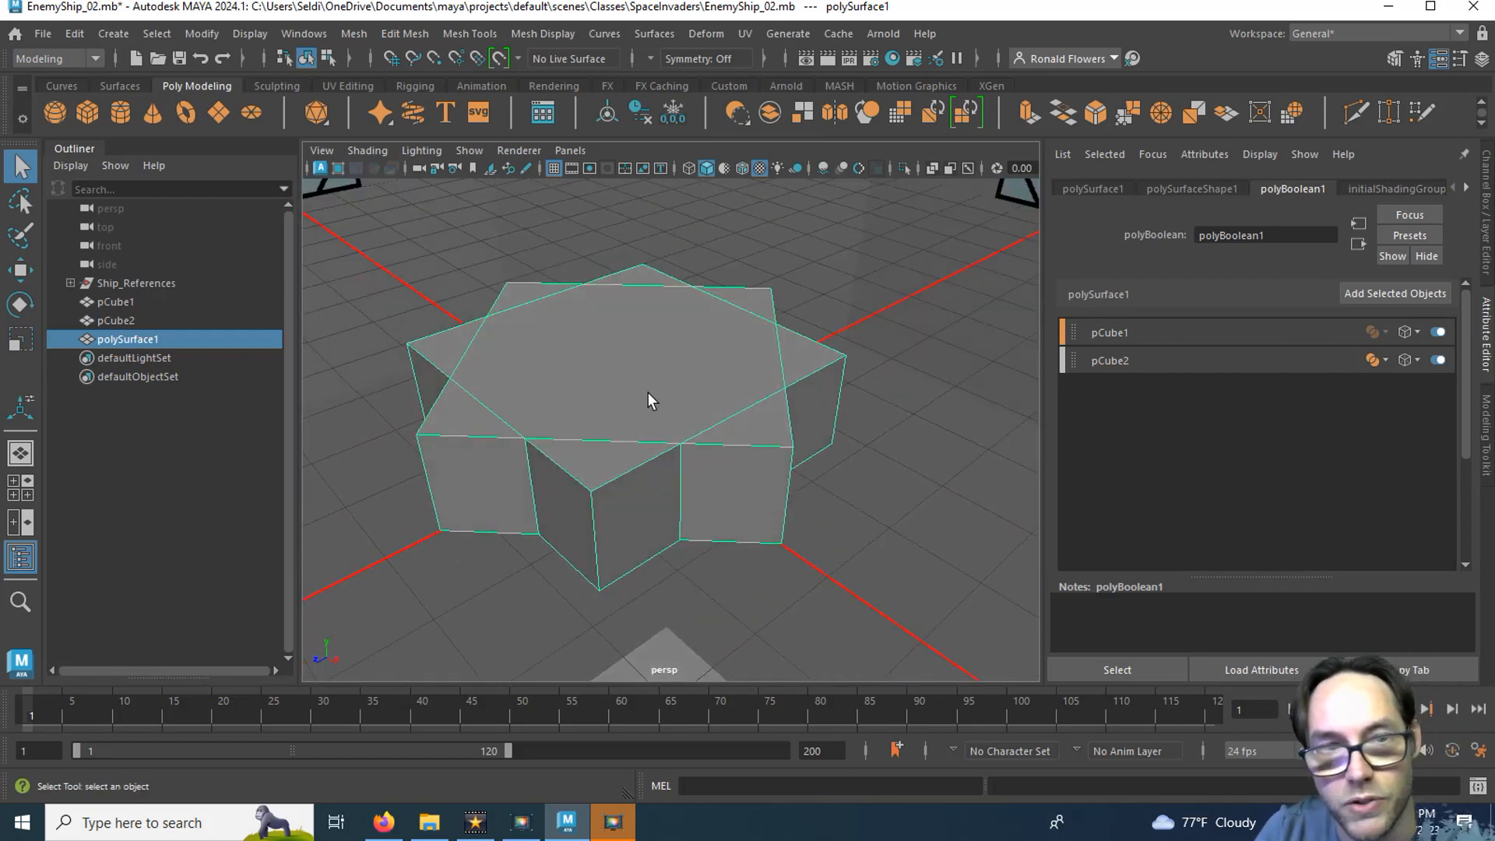
pyautogui.click(391, 306)
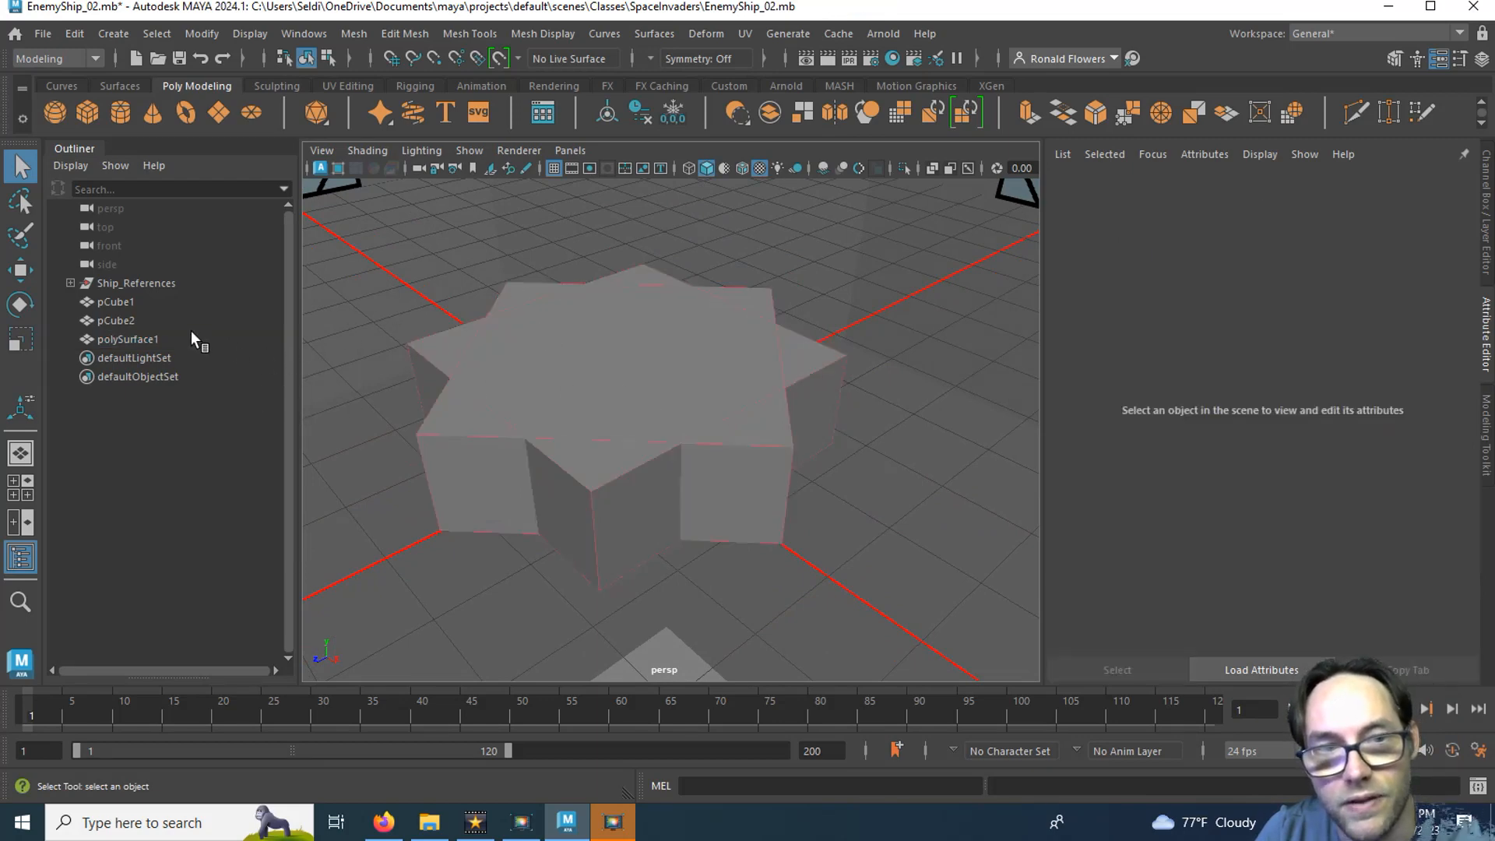
pyautogui.click(158, 321)
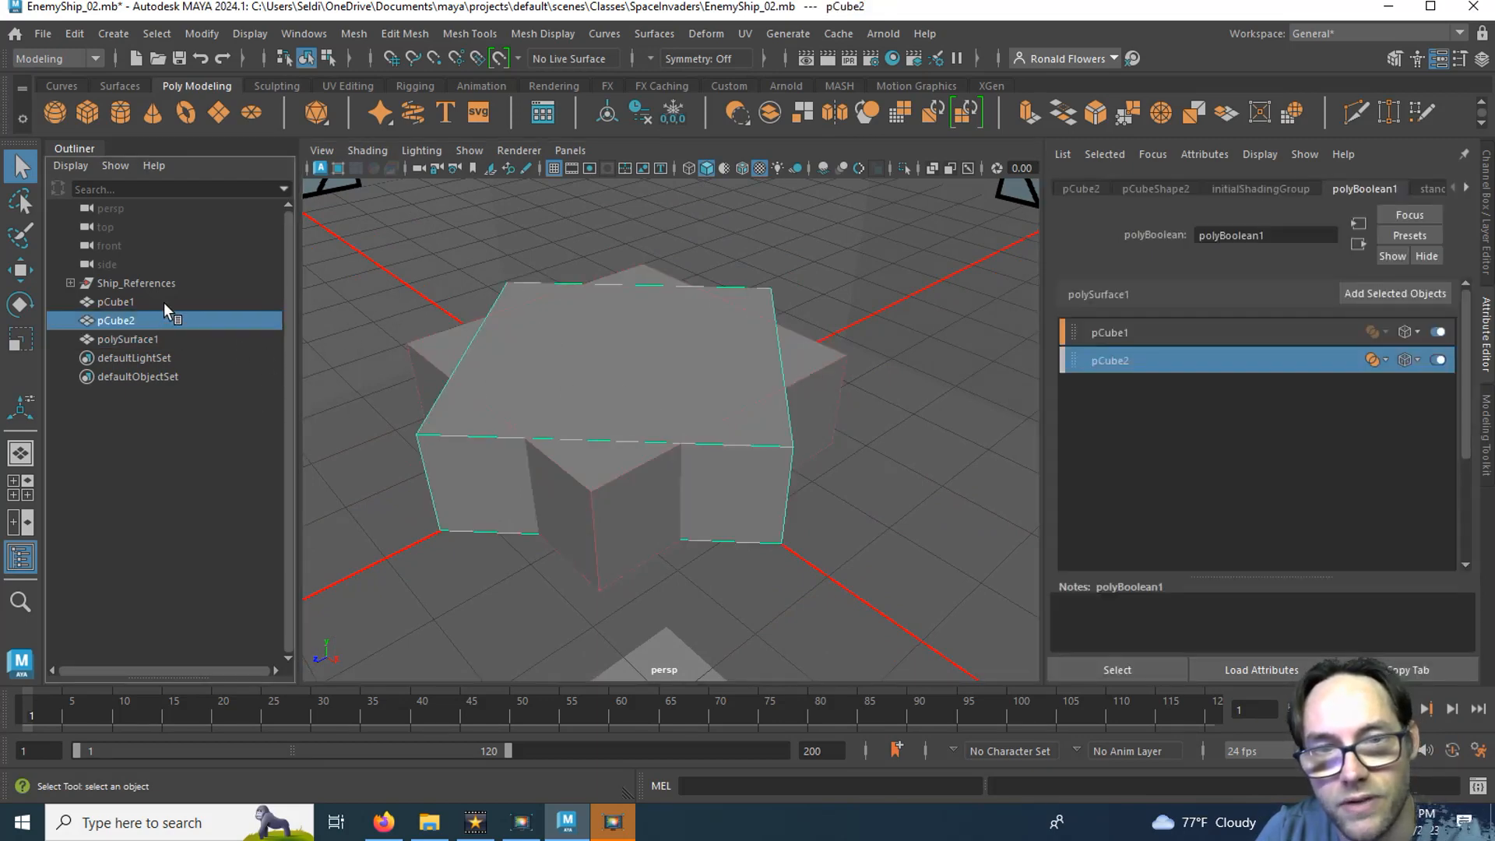
pyautogui.click(165, 304)
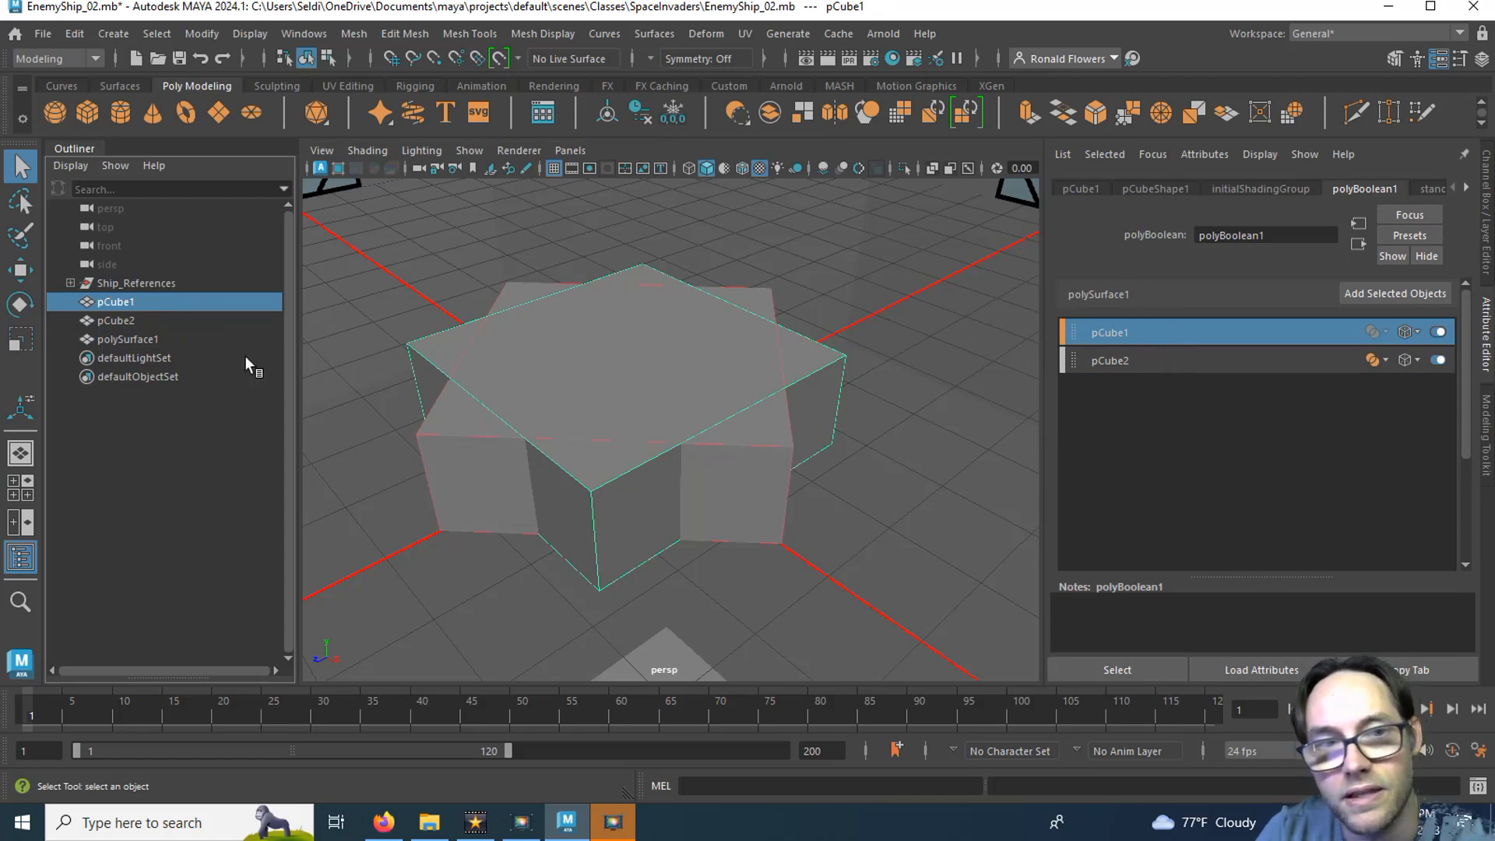
pyautogui.click(164, 340)
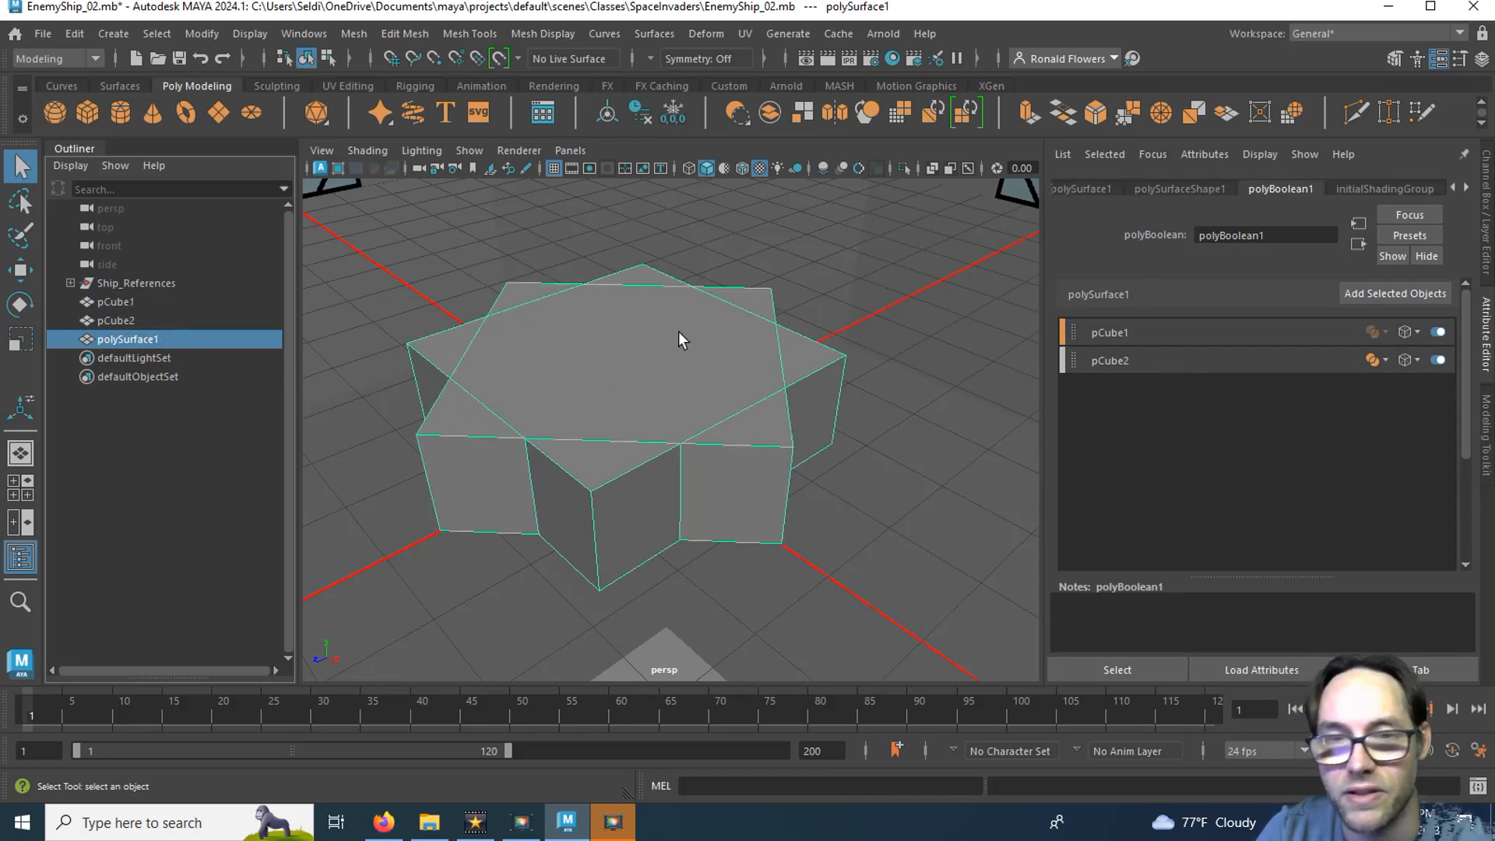
# Examine the united star in Vertex Face mode from several angles, and return to Object Mode.
pyautogui.moveTo(609, 383); pyautogui.dragTo(529, 298, button='right')
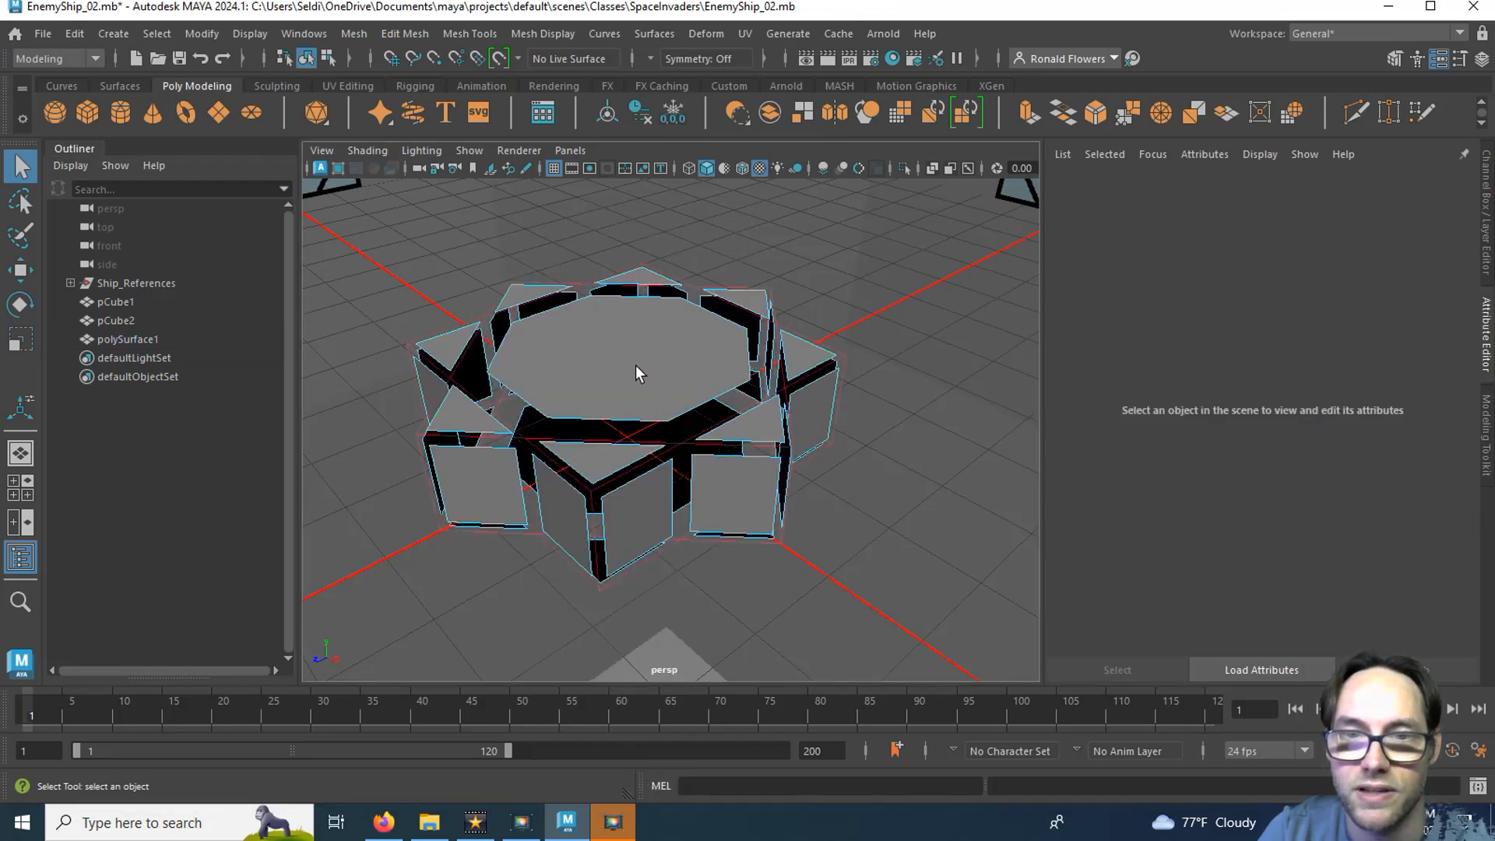
pyautogui.moveTo(636, 366); pyautogui.dragTo(554, 320, button='right')
pyautogui.scroll(3, 581, 443)
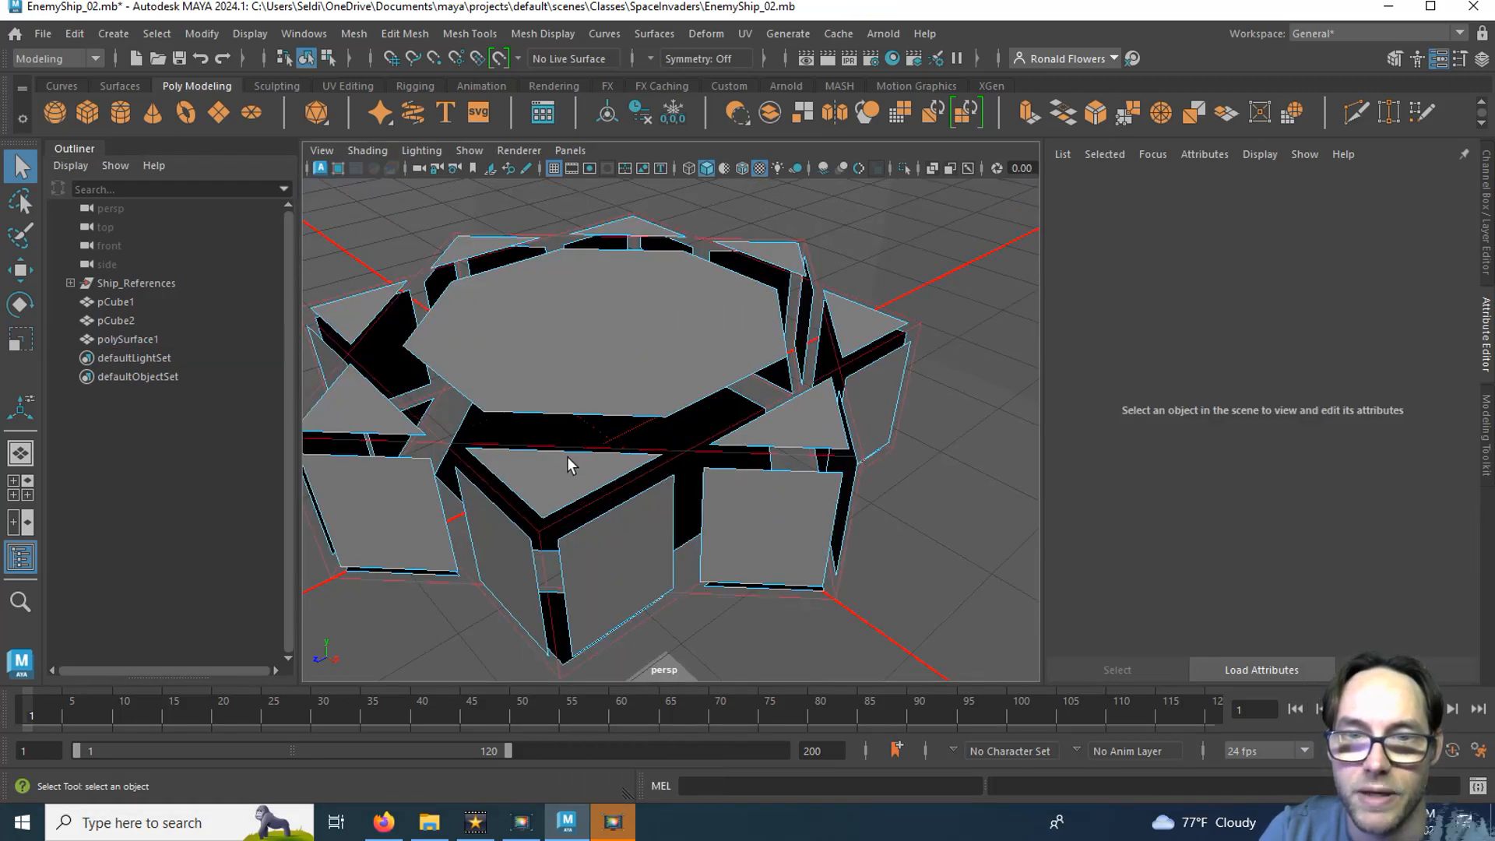
pyautogui.moveTo(568, 460)
pyautogui.keyDown('alt'); pyautogui.mouseDown()
pyautogui.moveTo(663, 435)
pyautogui.moveTo(735, 373)
pyautogui.moveTo(634, 327)
pyautogui.moveTo(554, 340)
pyautogui.moveTo(505, 470)
pyautogui.moveTo(577, 470)
pyautogui.mouseUp(); pyautogui.keyUp('alt')
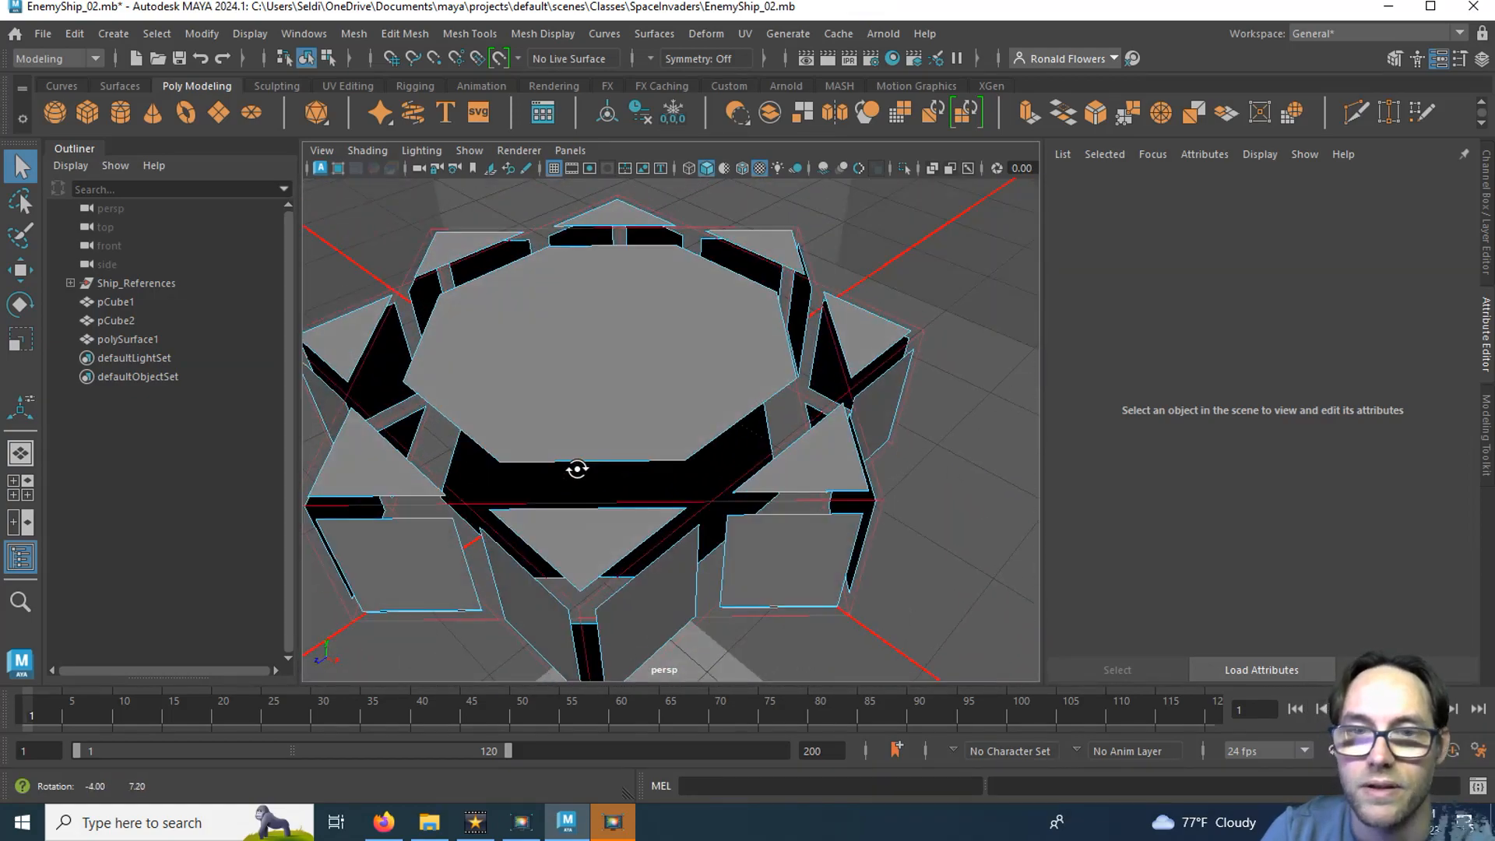
pyautogui.scroll(-3, 577, 470)
pyautogui.moveTo(625, 387); pyautogui.dragTo(701, 245, button='right')
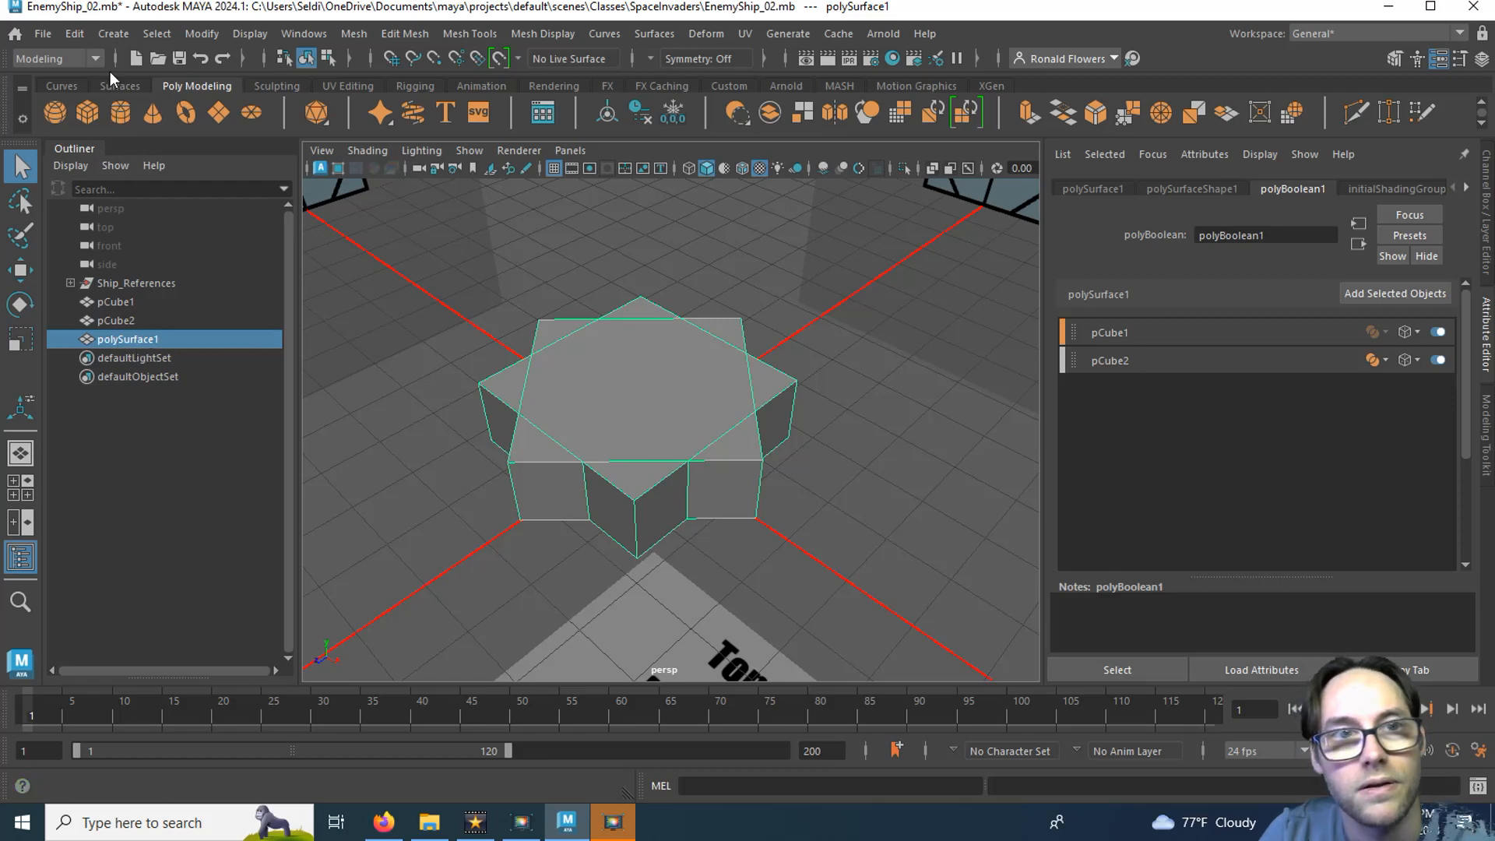
# Delete the construction history of polySurface1 and clear the selection.
pyautogui.click(75, 34)
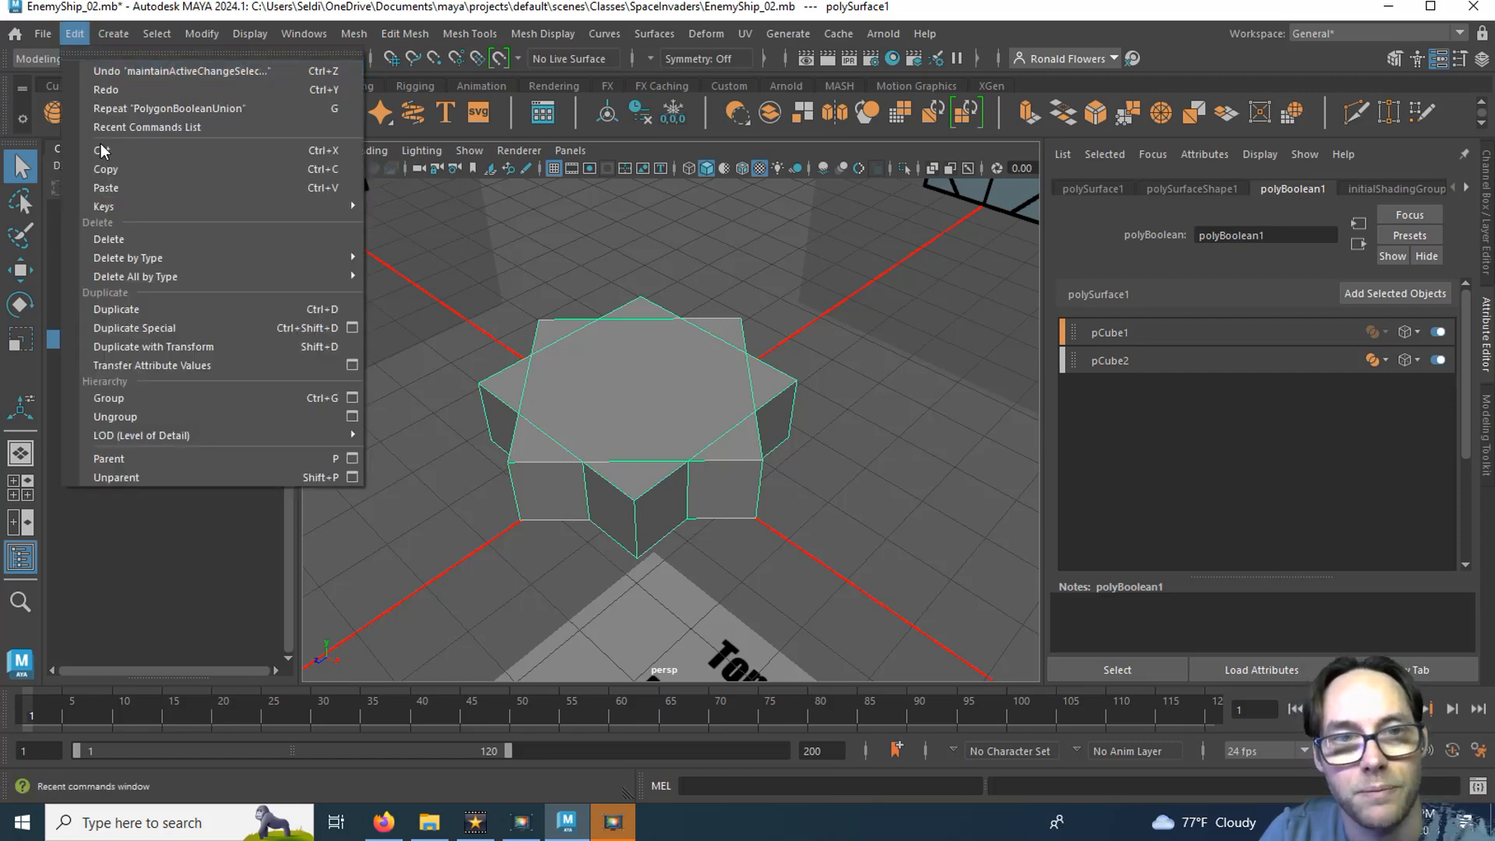
pyautogui.moveTo(343, 258)
pyautogui.click(408, 257)
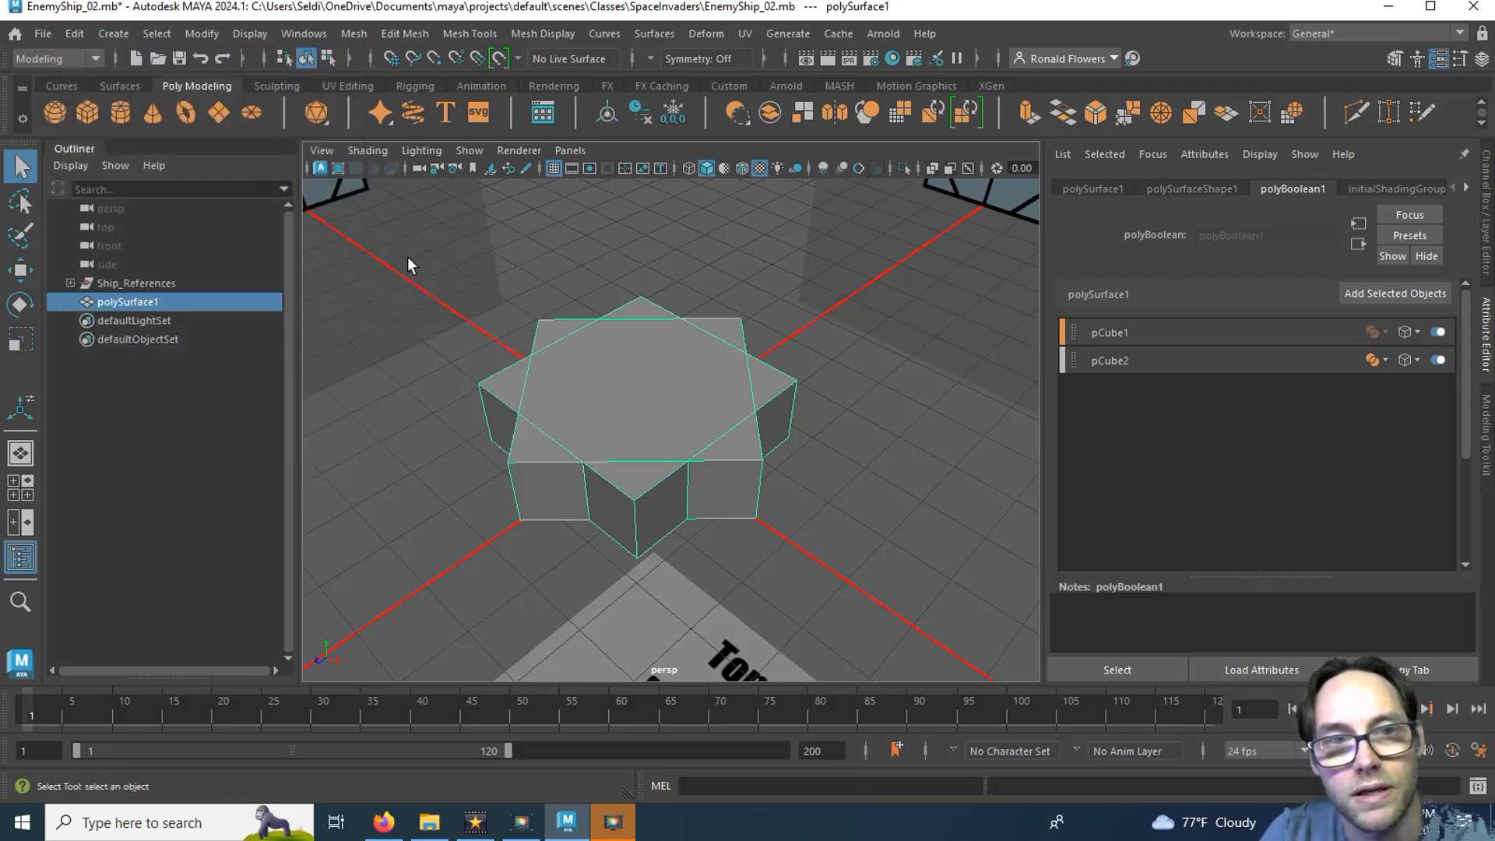
pyautogui.click(679, 279)
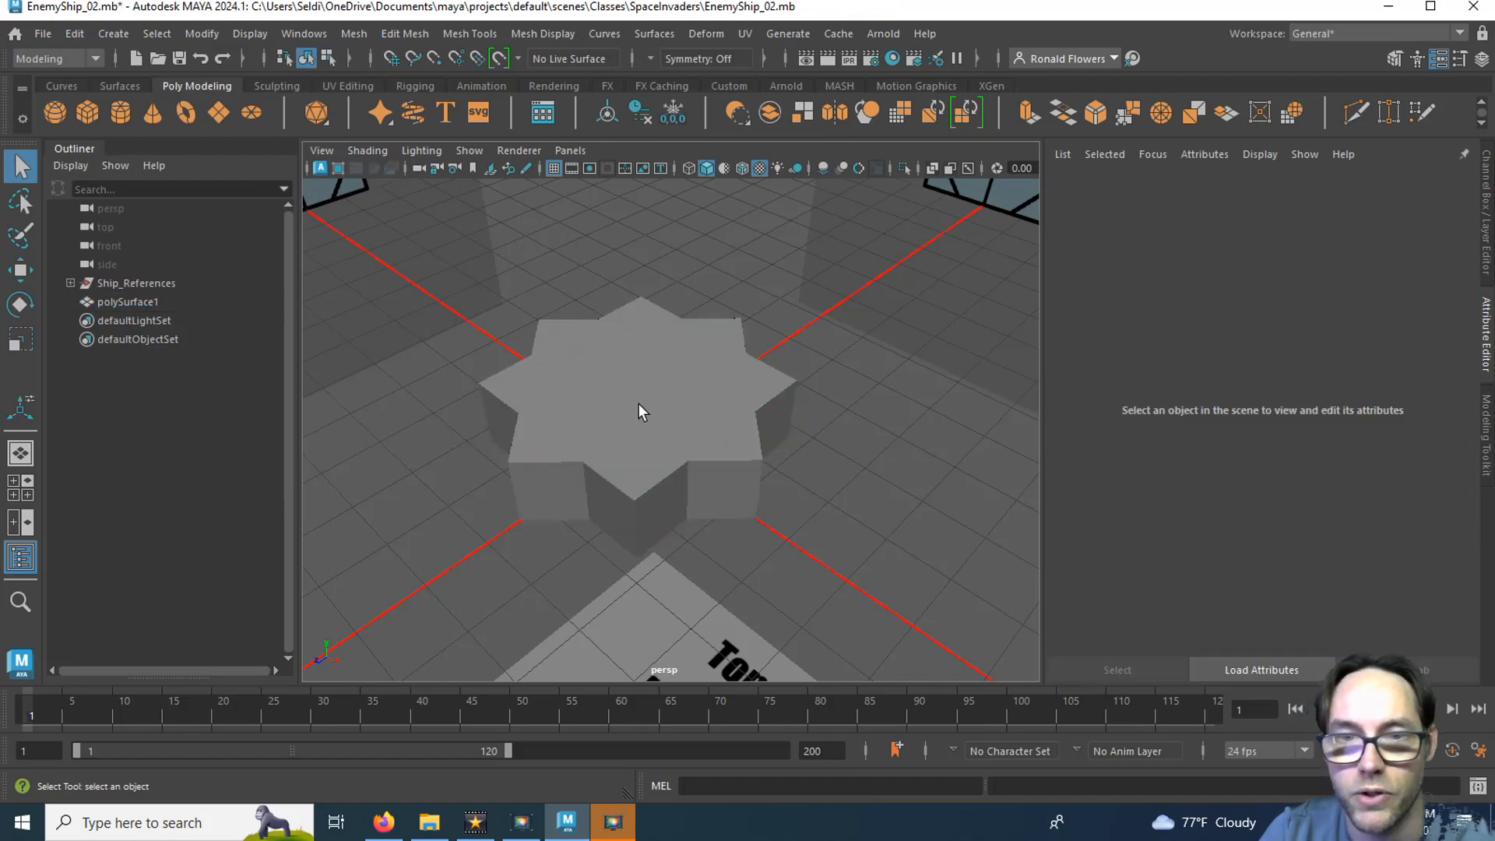
pyautogui.click(549, 399)
pyautogui.click(812, 415)
pyautogui.keyDown('alt'); pyautogui.moveTo(773, 458); pyautogui.dragTo(669, 450); pyautogui.keyUp('alt')
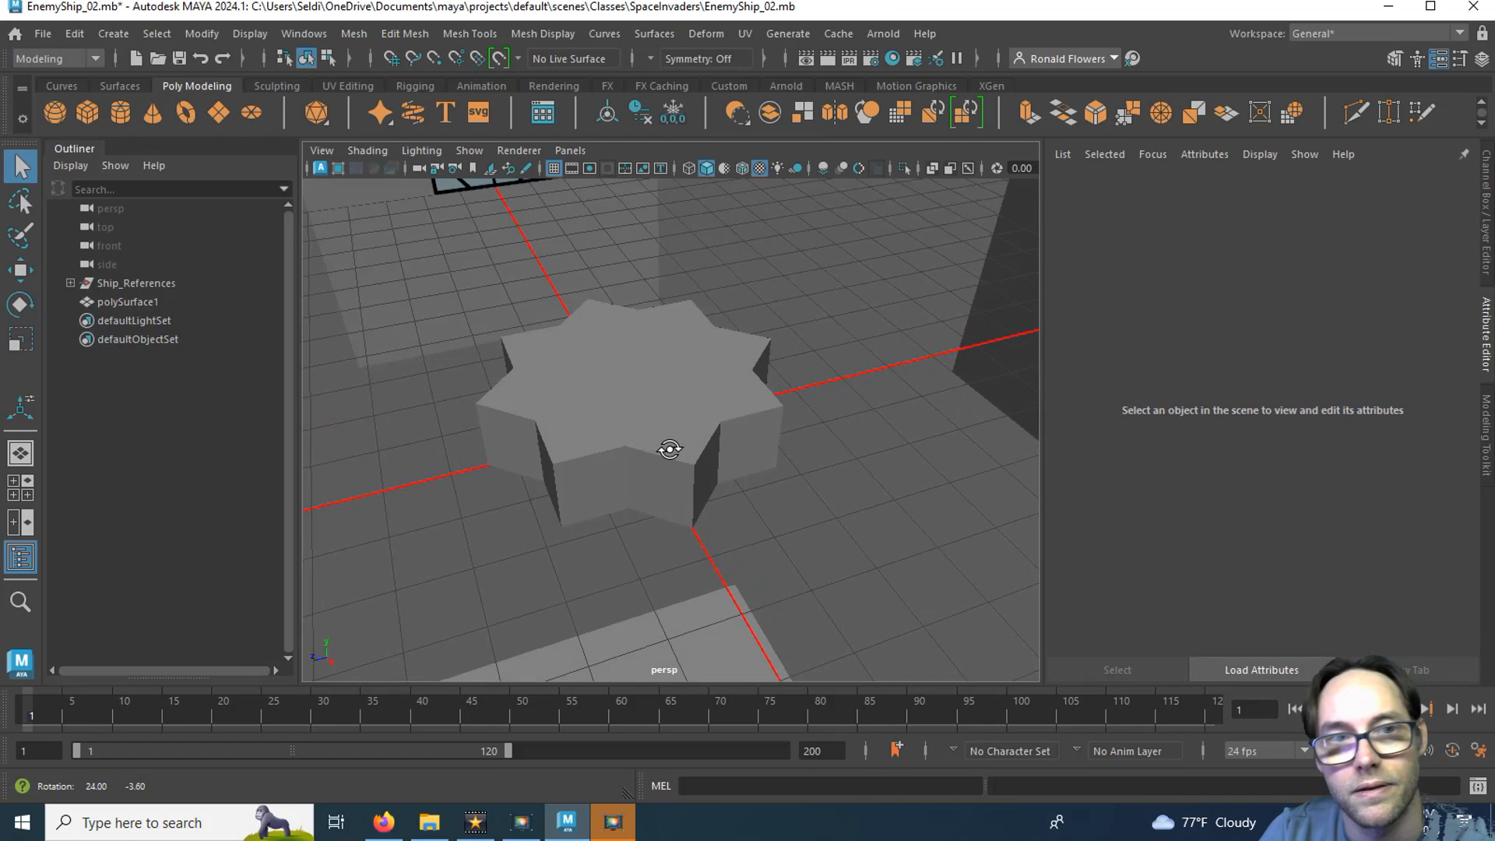
# Frame polySurface1 and try deleting its octagonal top face in Face mode to inspect the interior.
pyautogui.click(136, 302)
pyautogui.press('f')
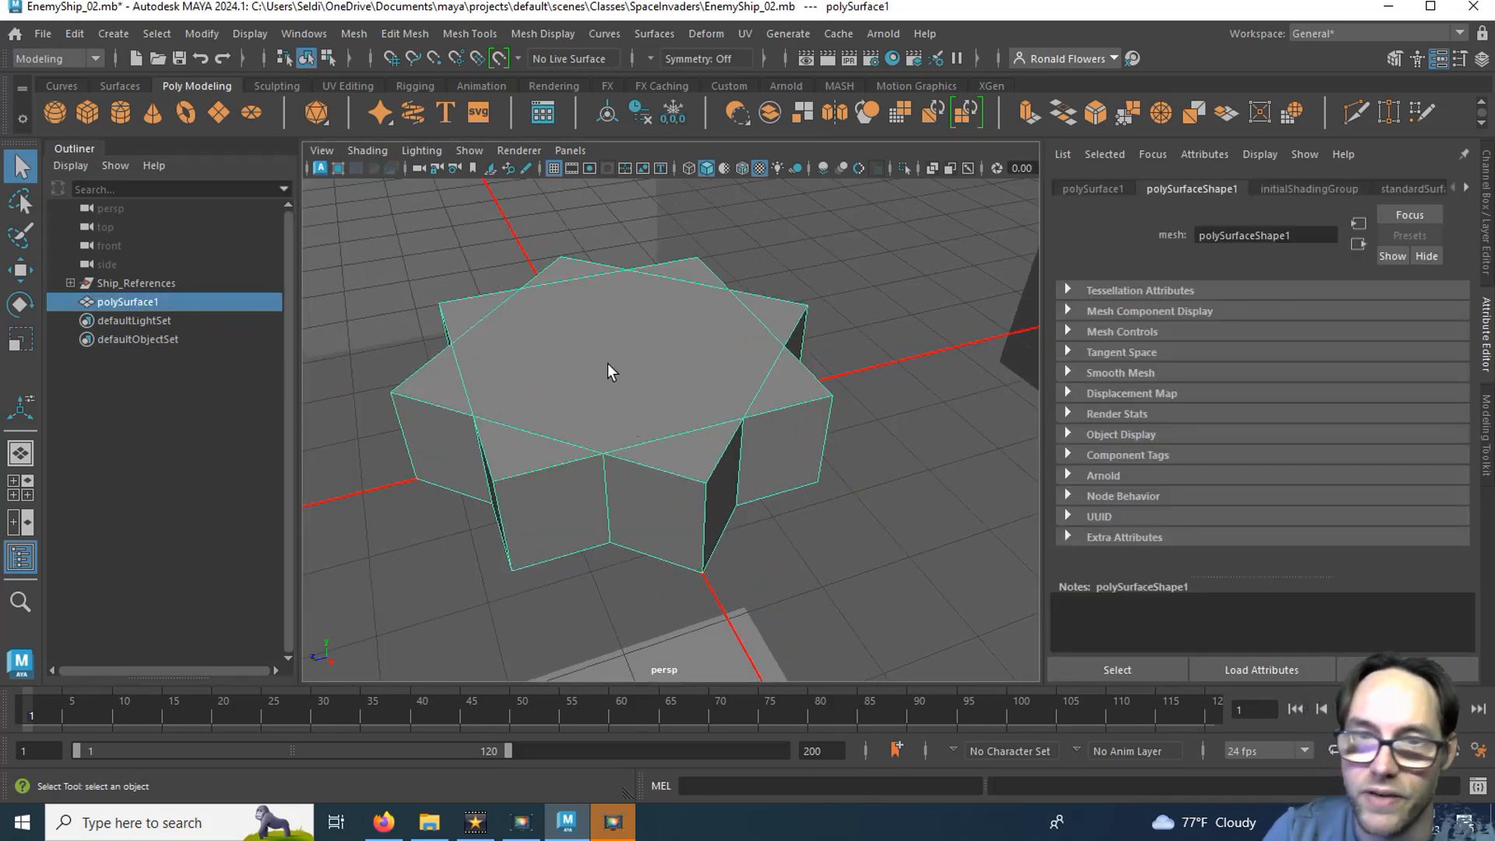
pyautogui.moveTo(609, 364); pyautogui.dragTo(610, 411, button='right')
pyautogui.click(639, 382)
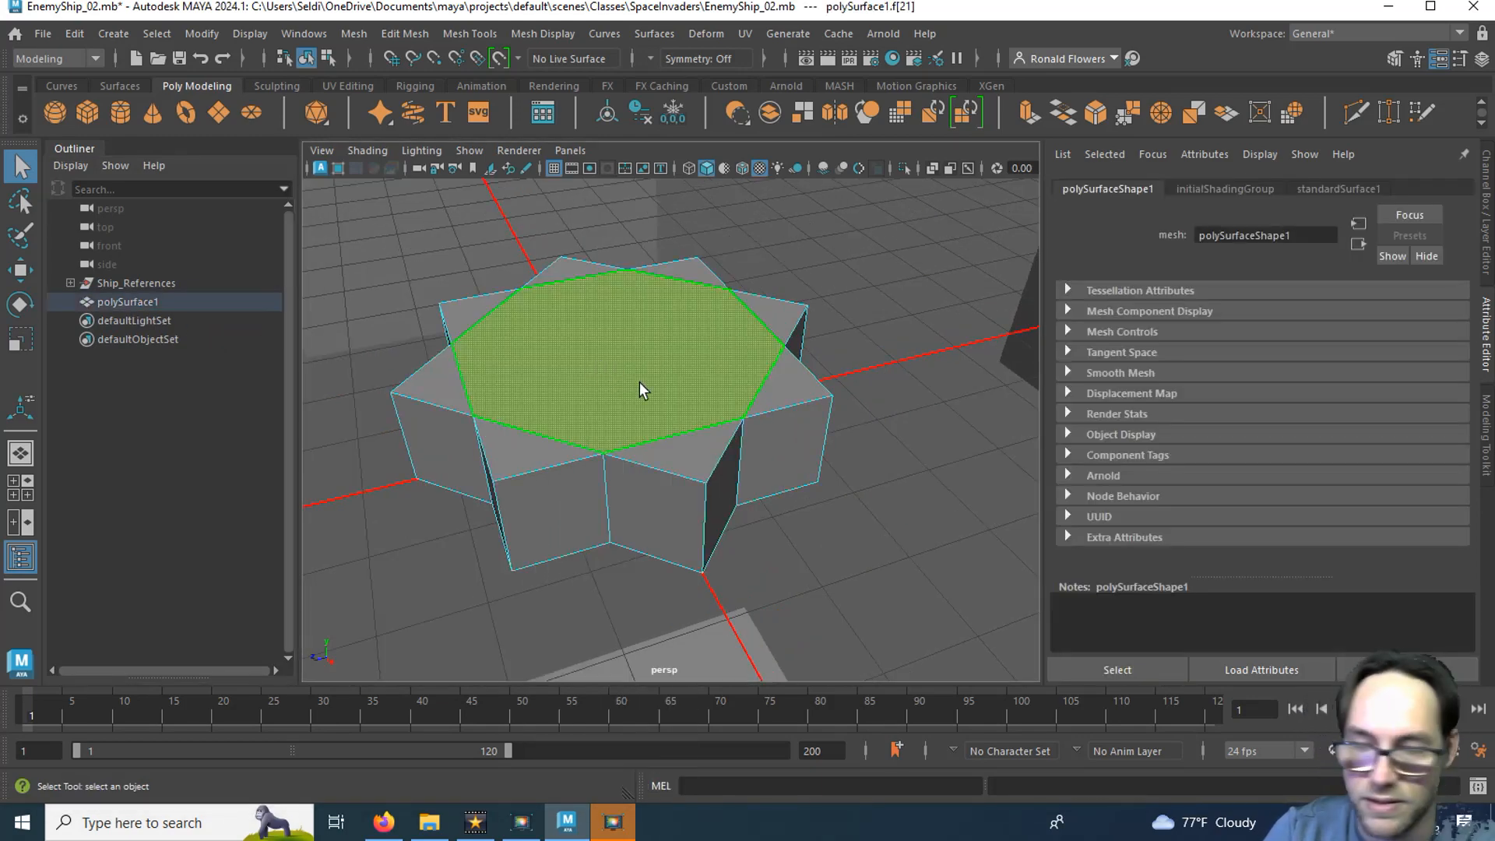
pyautogui.press('Delete')
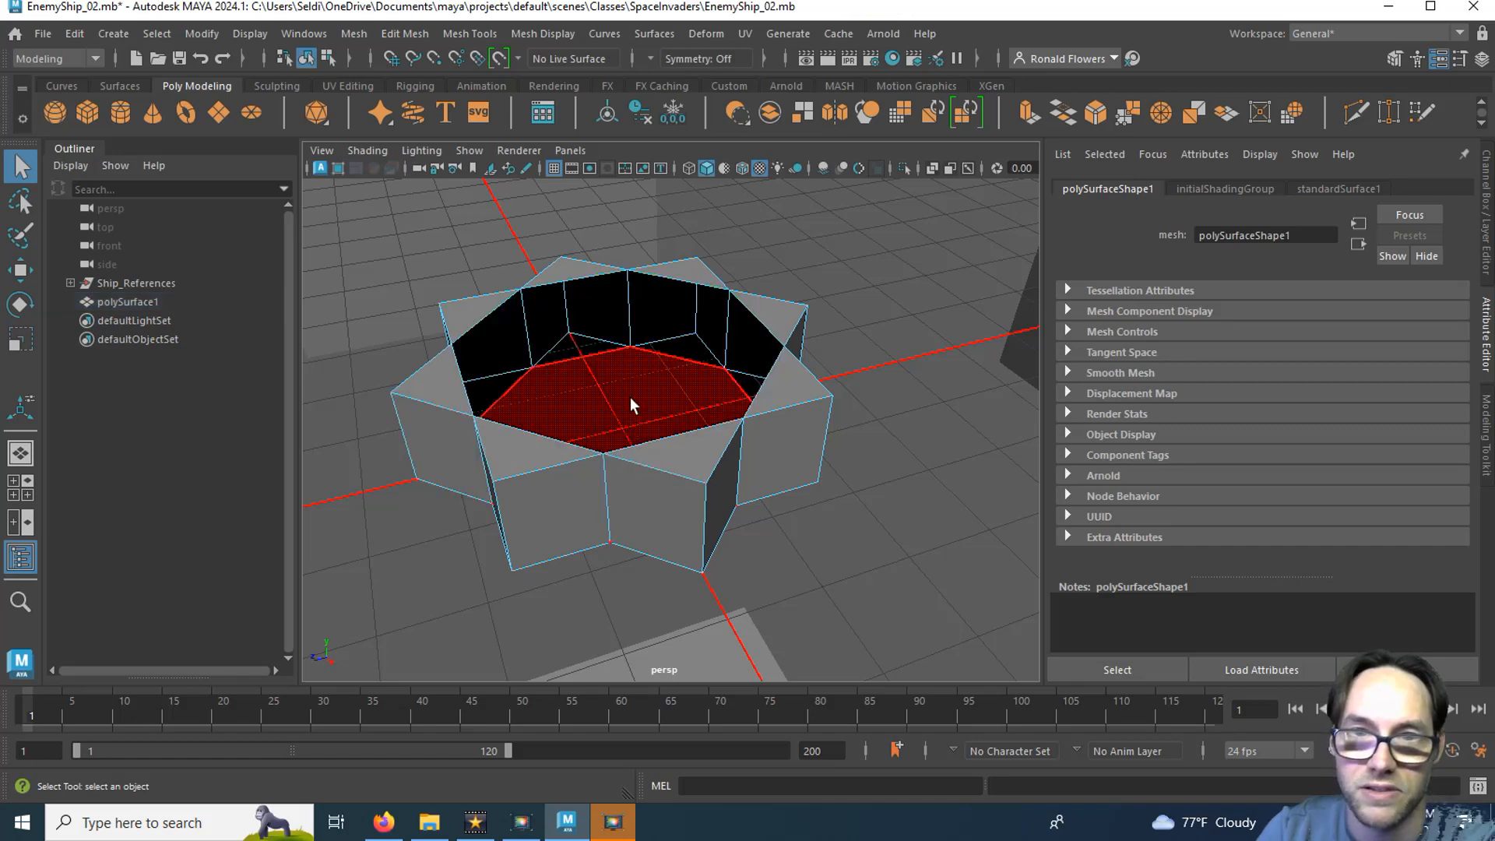
pyautogui.click(596, 419)
pyautogui.keyDown('alt'); pyautogui.moveTo(585, 433); pyautogui.dragTo(493, 454); pyautogui.keyUp('alt')
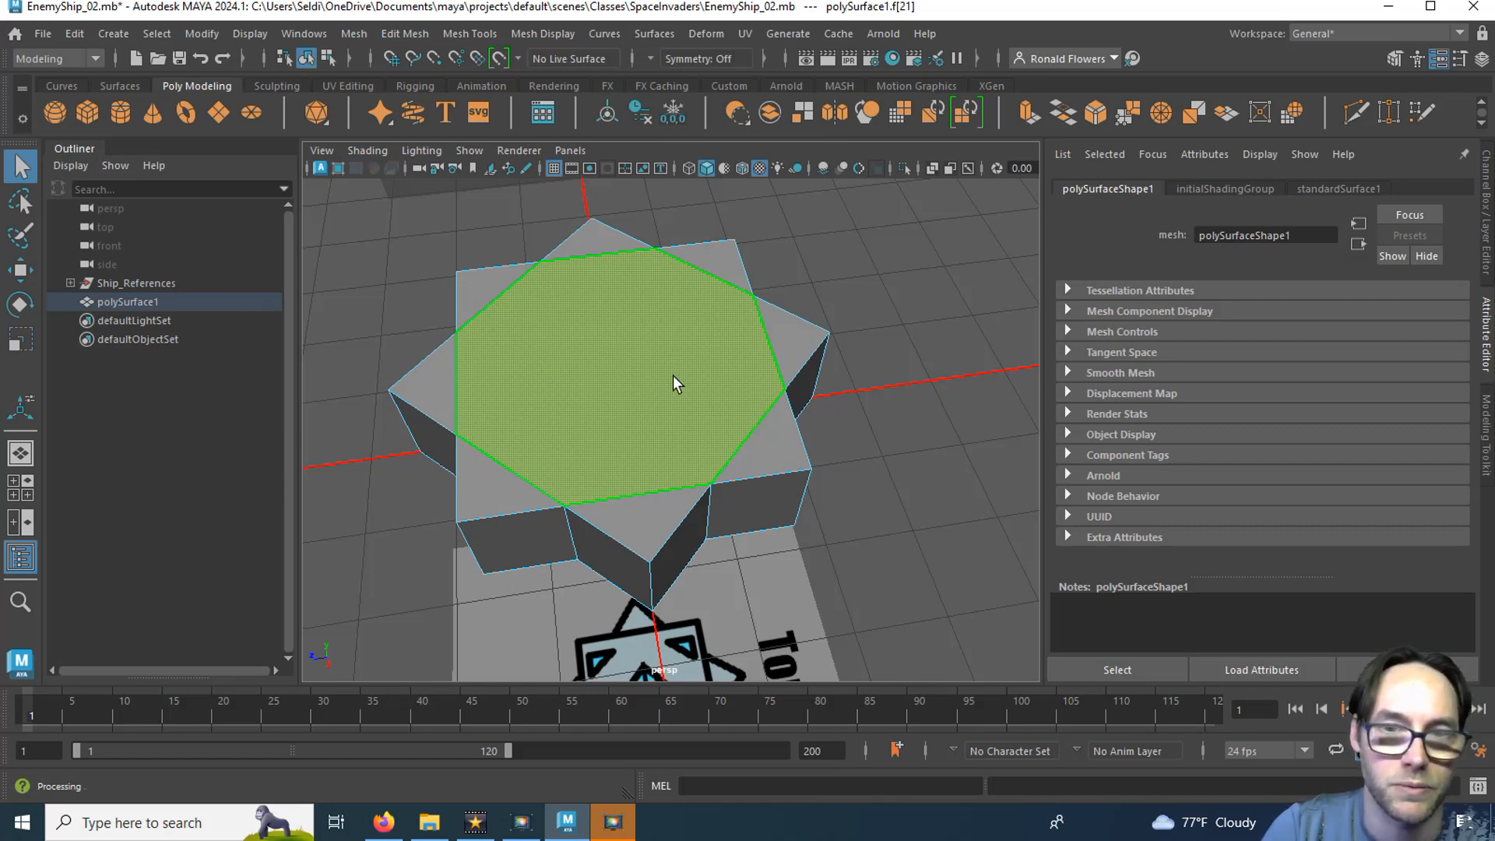
# Cut two parallel edges across the star's octagonal top face with the Multi-Cut tool, joining opposite pairs of inner corners.
pyautogui.click(1358, 116)
pyautogui.scroll(3, 510, 414)
pyautogui.scroll(-2, 507, 408)
pyautogui.scroll(1, 537, 471)
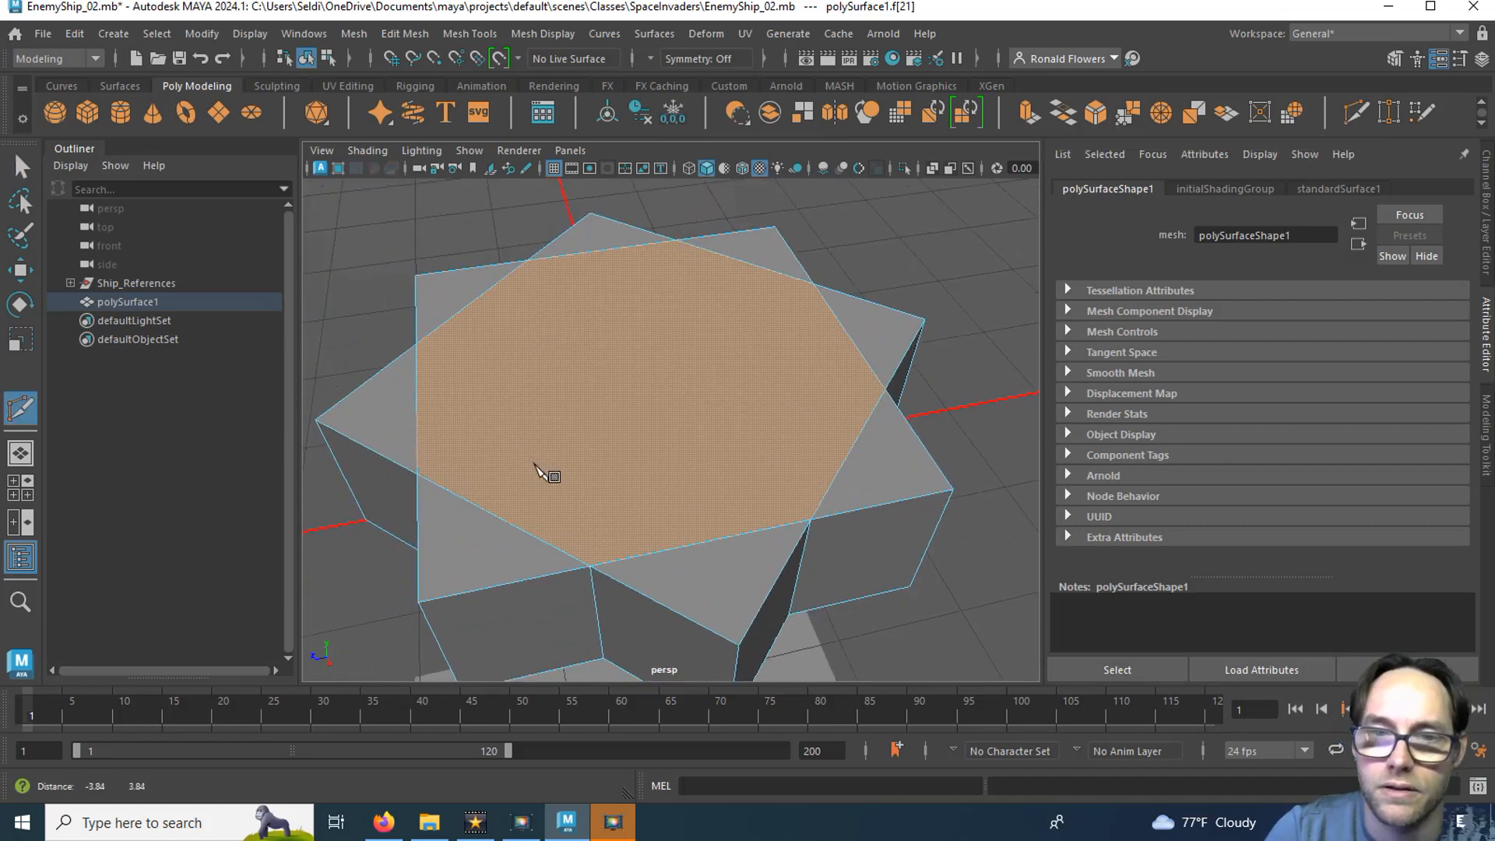
pyautogui.keyDown('alt'); pyautogui.moveTo(537, 471); pyautogui.dragTo(550, 484, button='middle'); pyautogui.keyUp('alt')
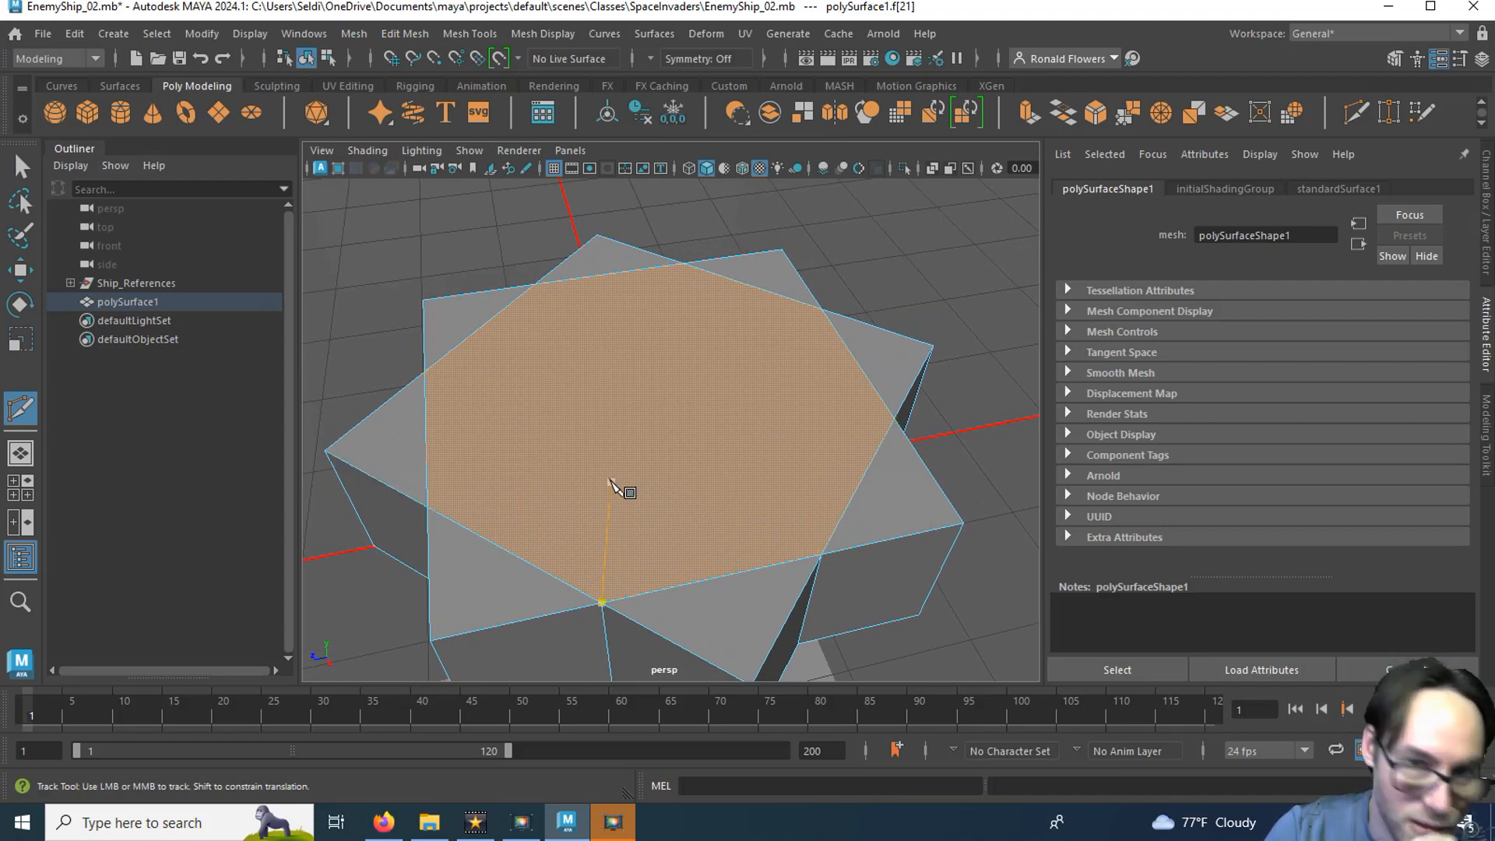
pyautogui.click(427, 508)
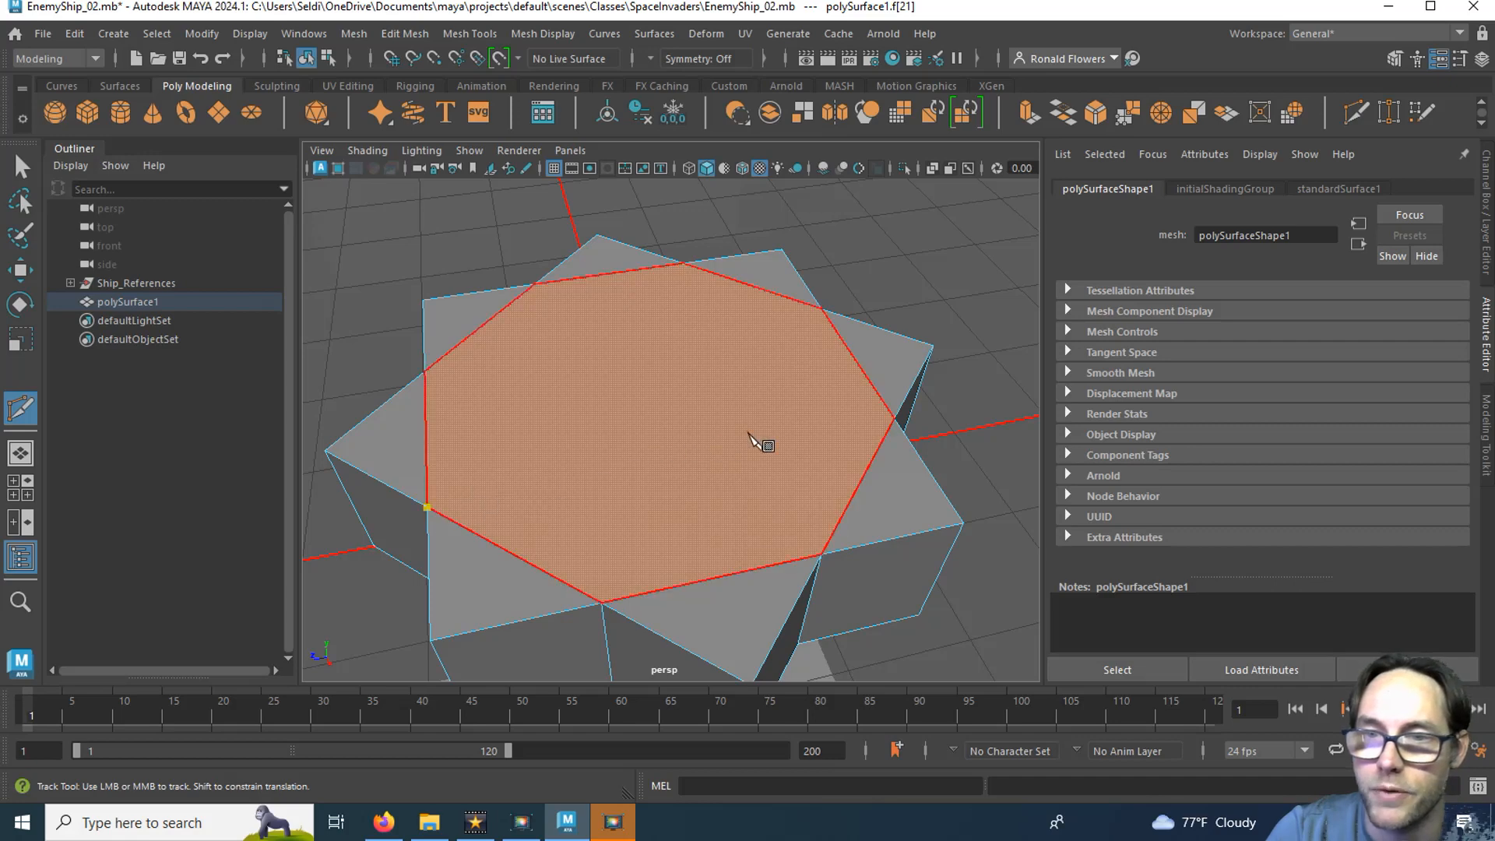
pyautogui.click(895, 425)
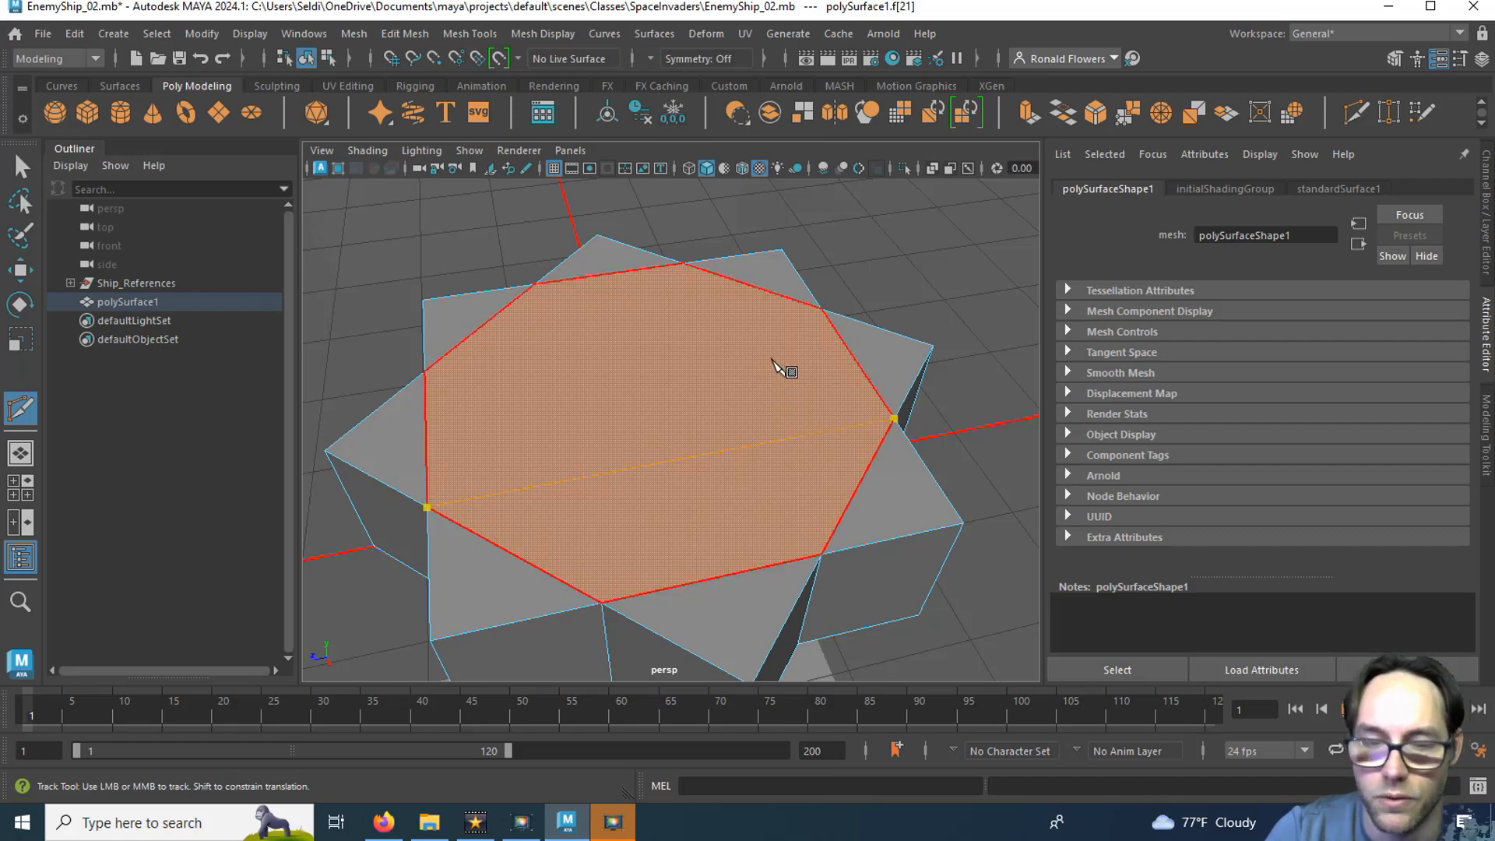
pyautogui.press('Return')
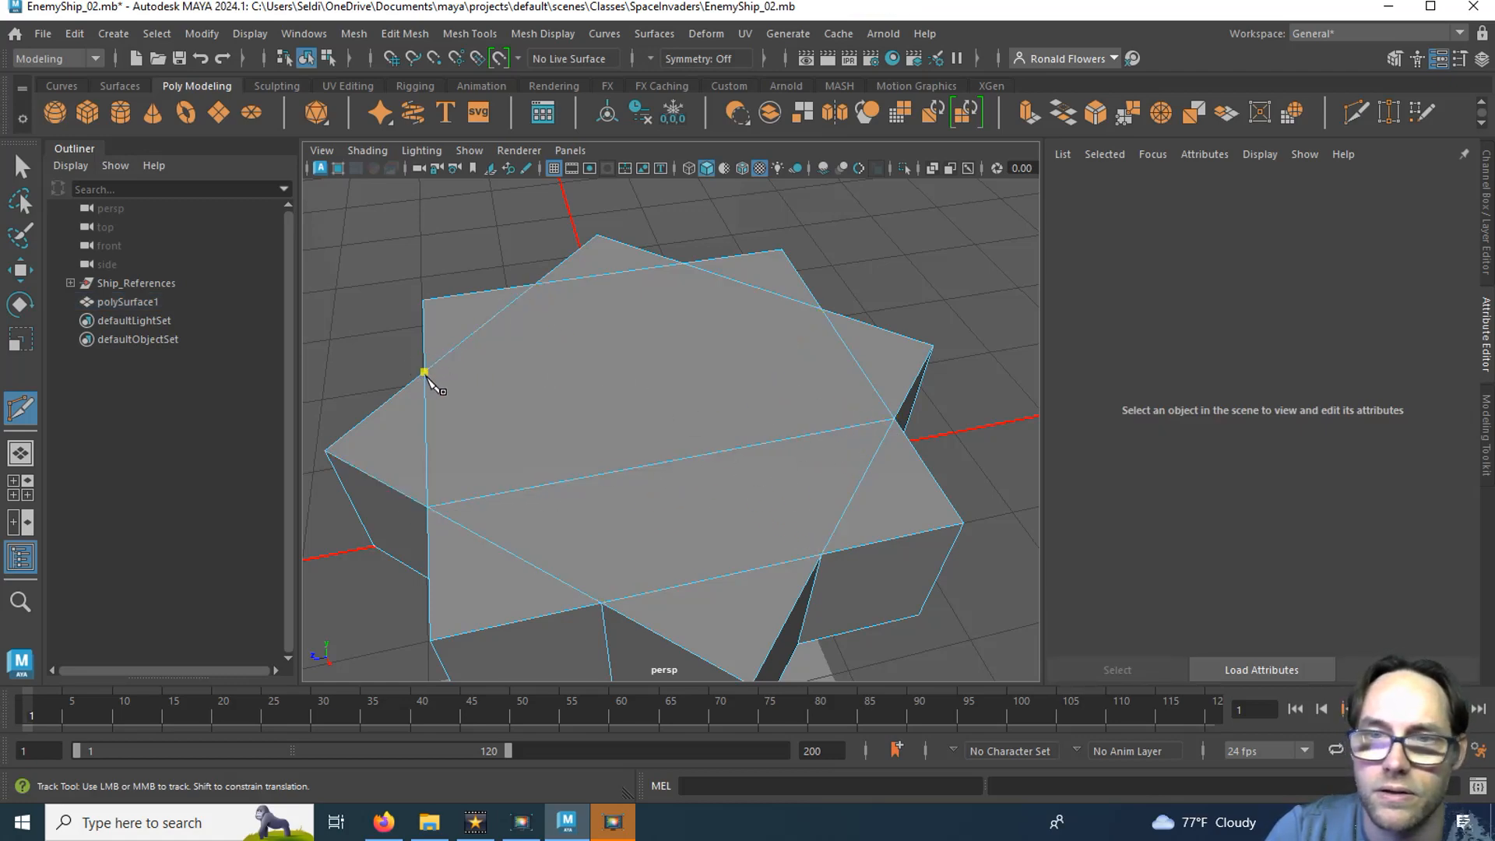
pyautogui.click(821, 309)
pyautogui.press('Return')
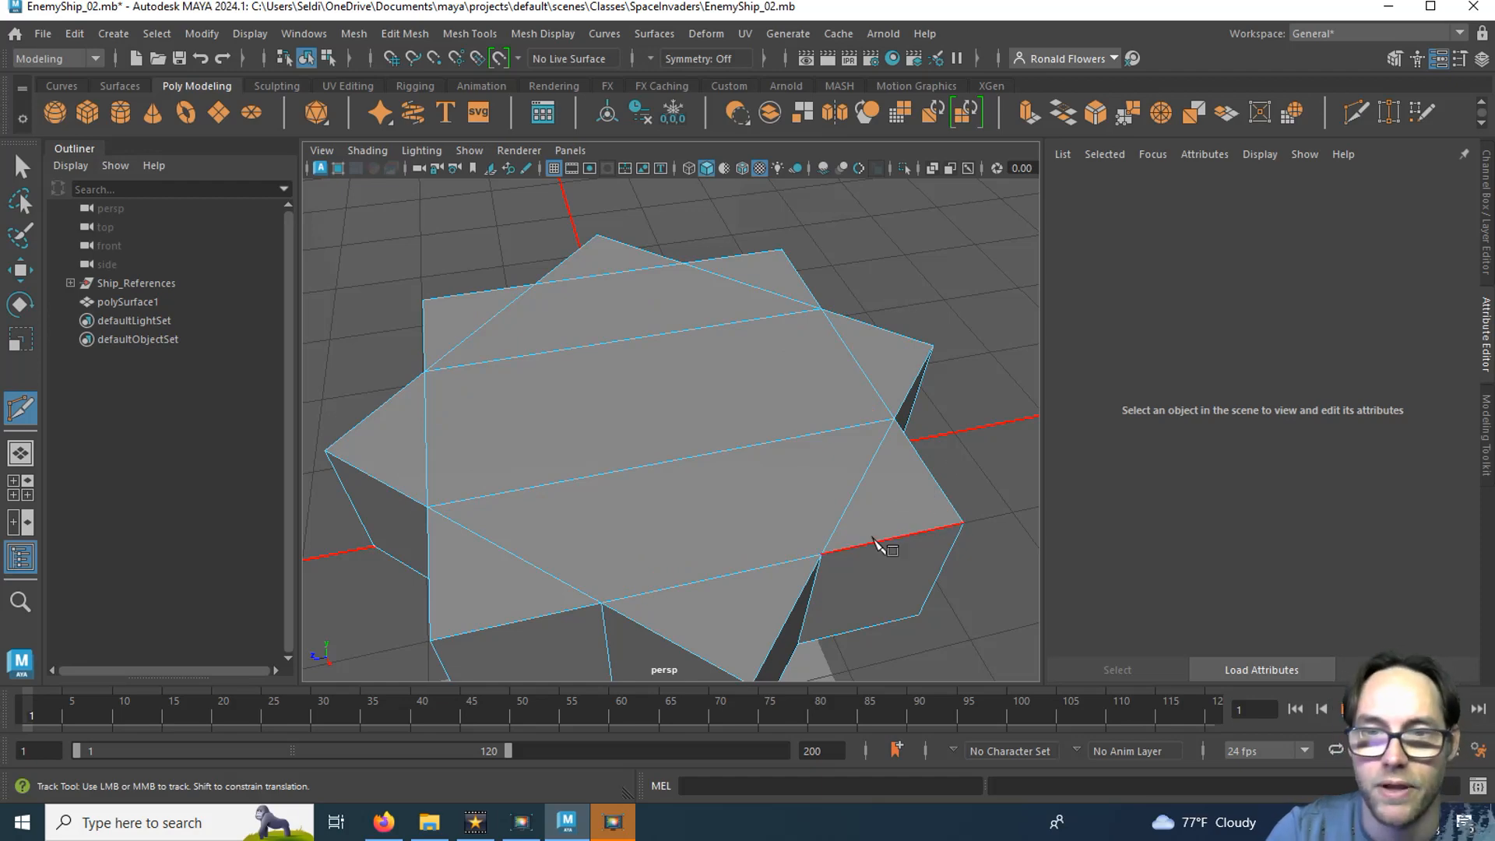
# Cut two parallel edges across the star's octagonal bottom face with Multi-Cut, joining opposite inner corners, and leave the tool.
pyautogui.keyDown('alt'); pyautogui.moveTo(875, 544); pyautogui.dragTo(831, 421); pyautogui.keyUp('alt')
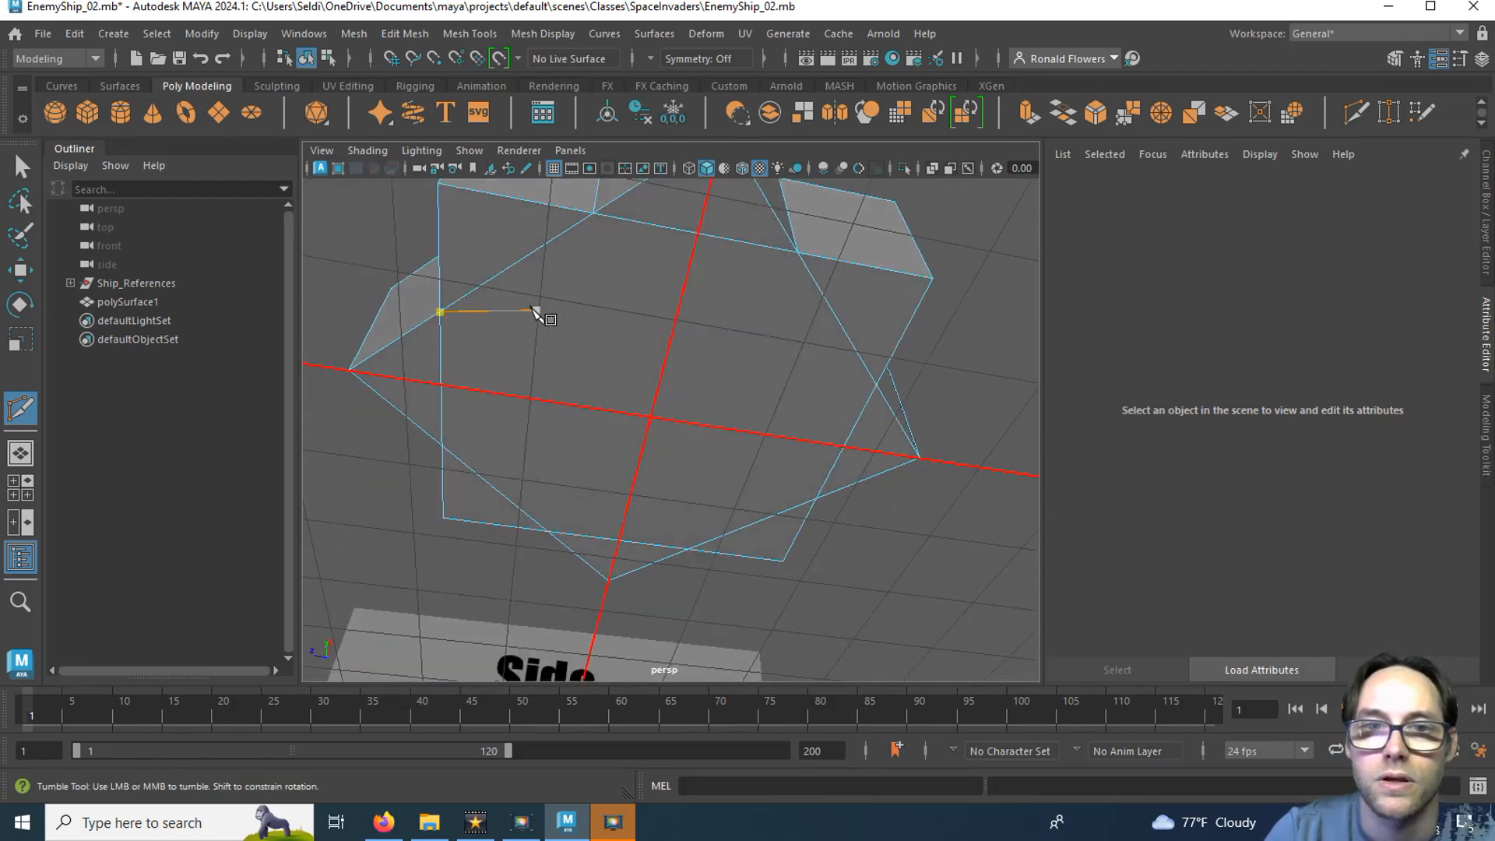
pyautogui.click(440, 312)
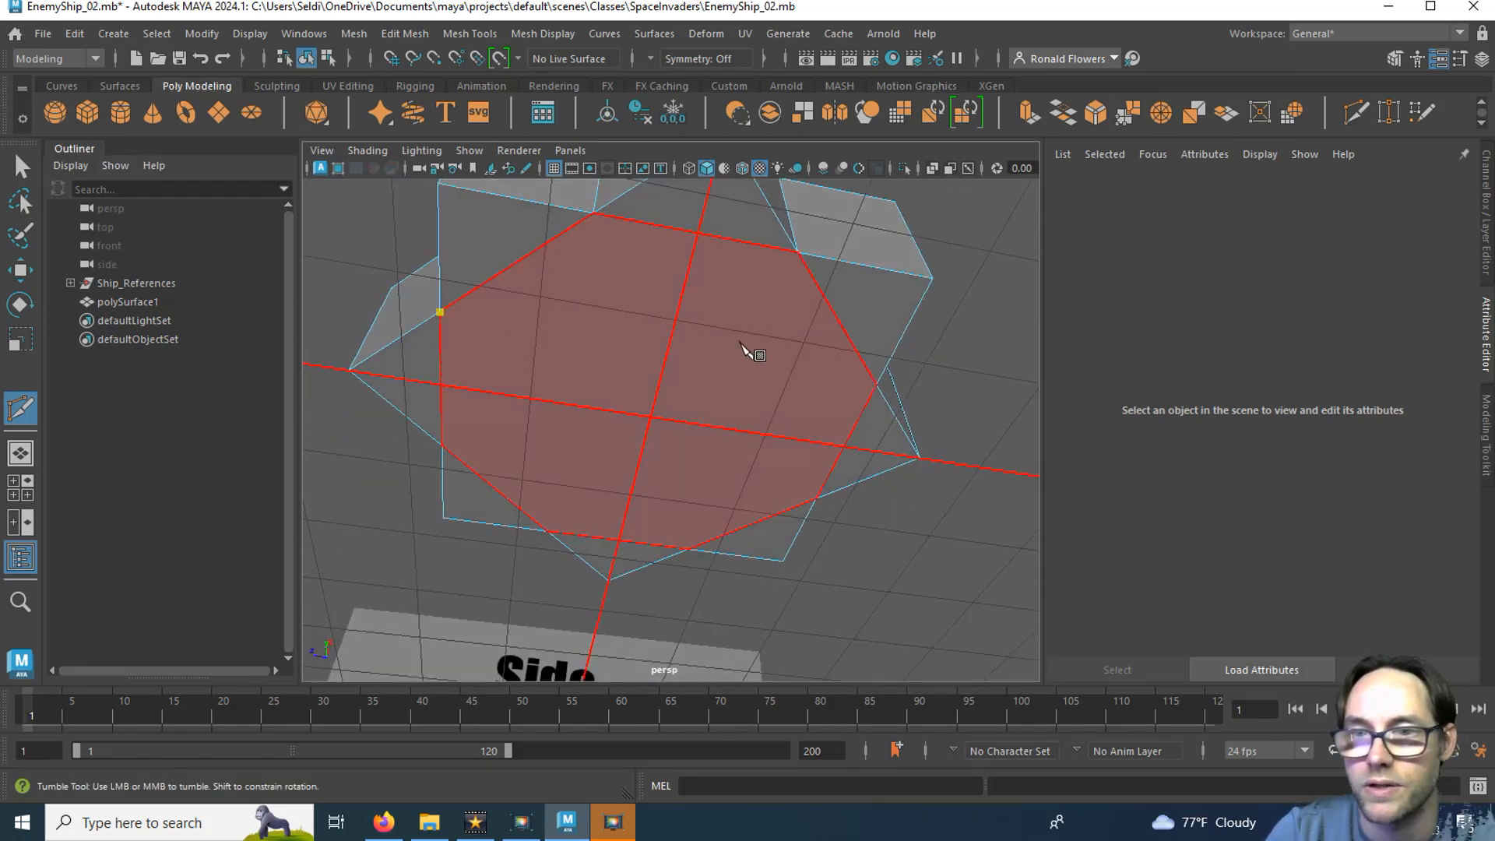
pyautogui.click(875, 385)
pyautogui.rightClick(877, 388)
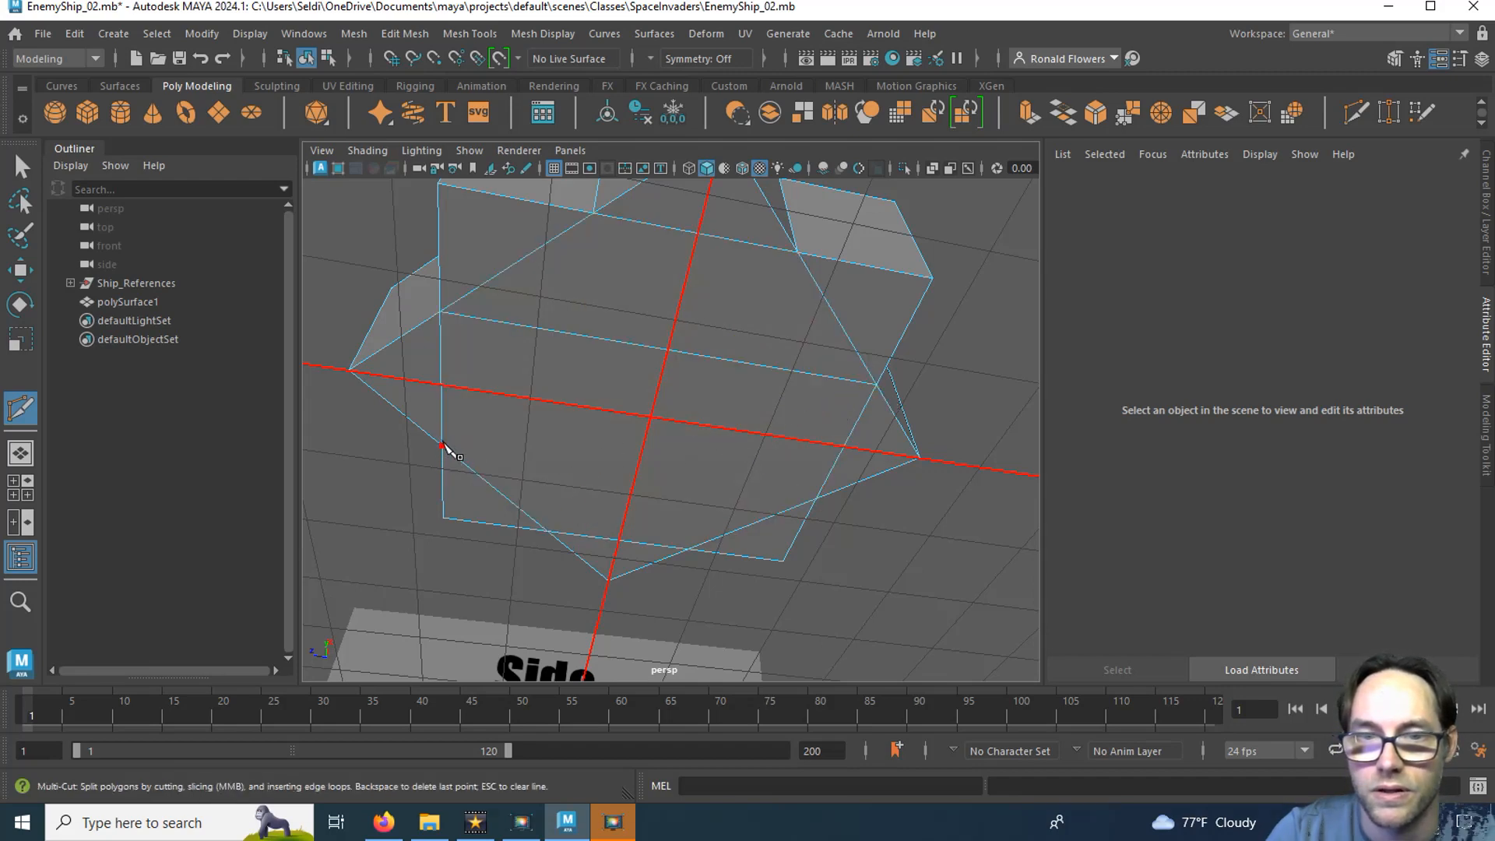
pyautogui.click(441, 446)
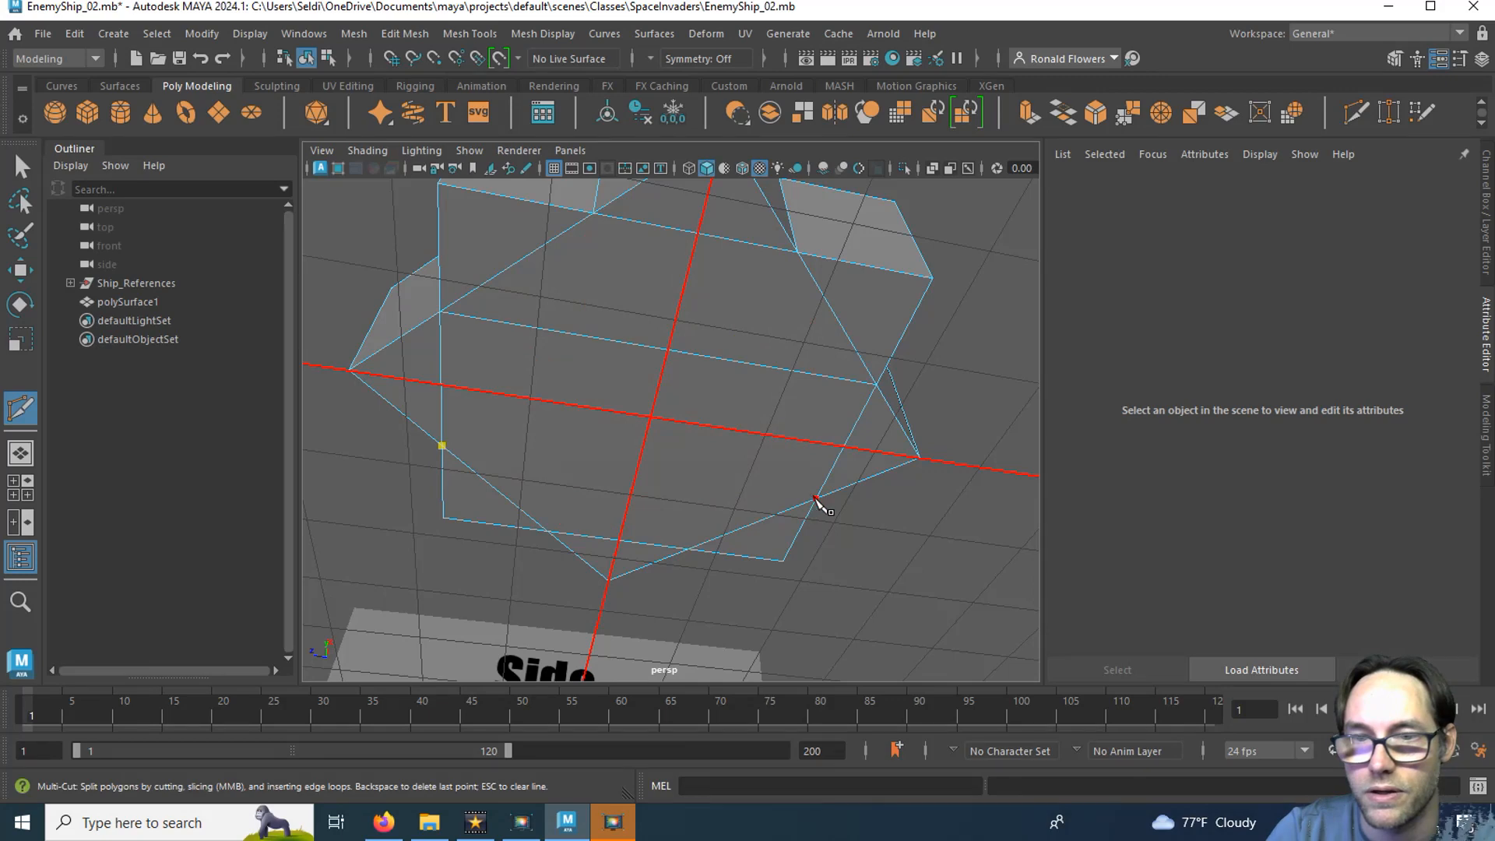
pyautogui.click(815, 498)
pyautogui.press('Return')
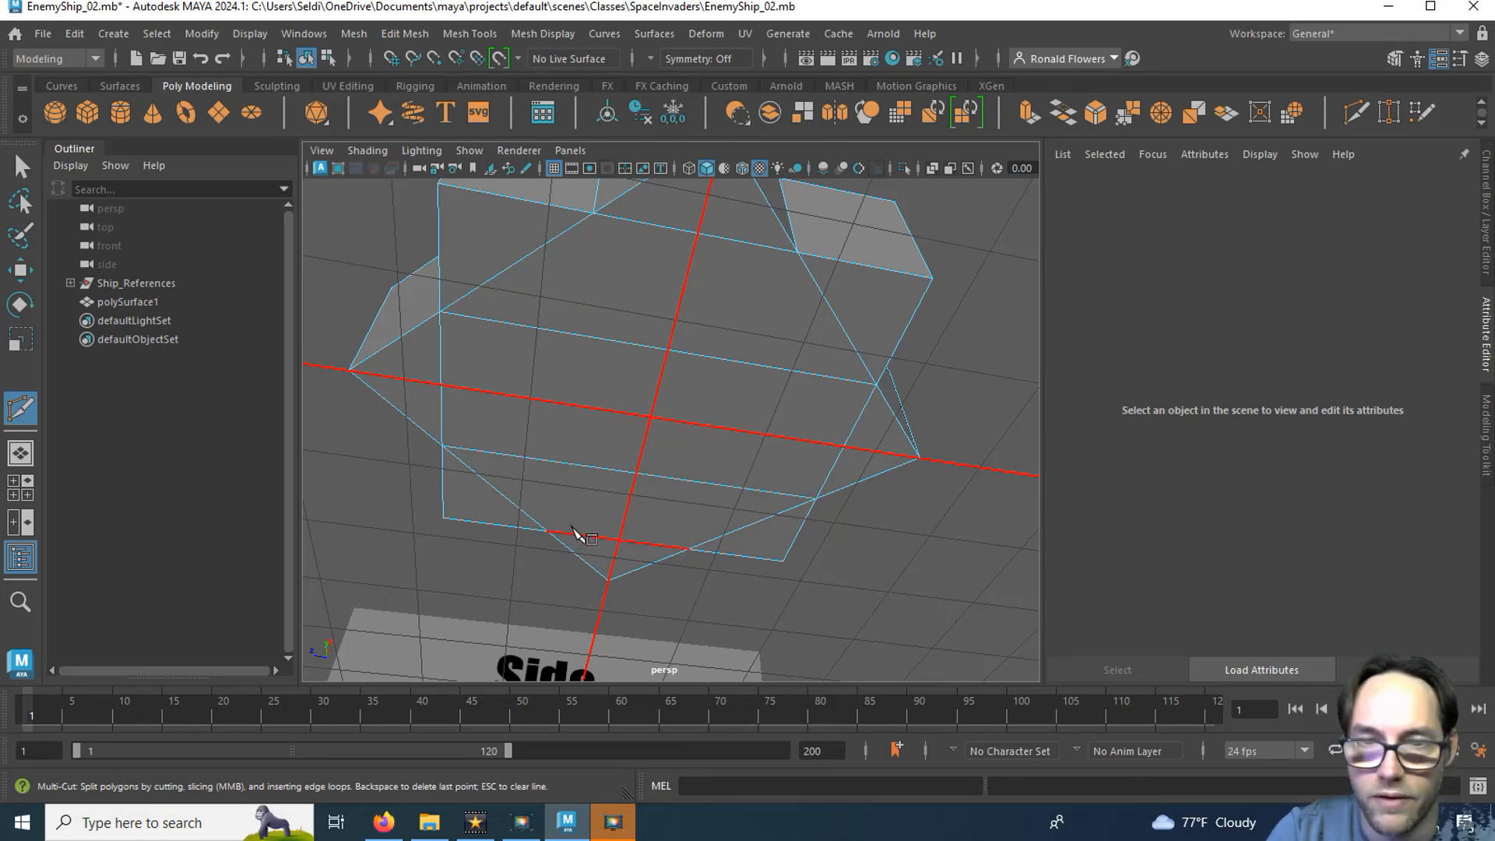
pyautogui.press('q')
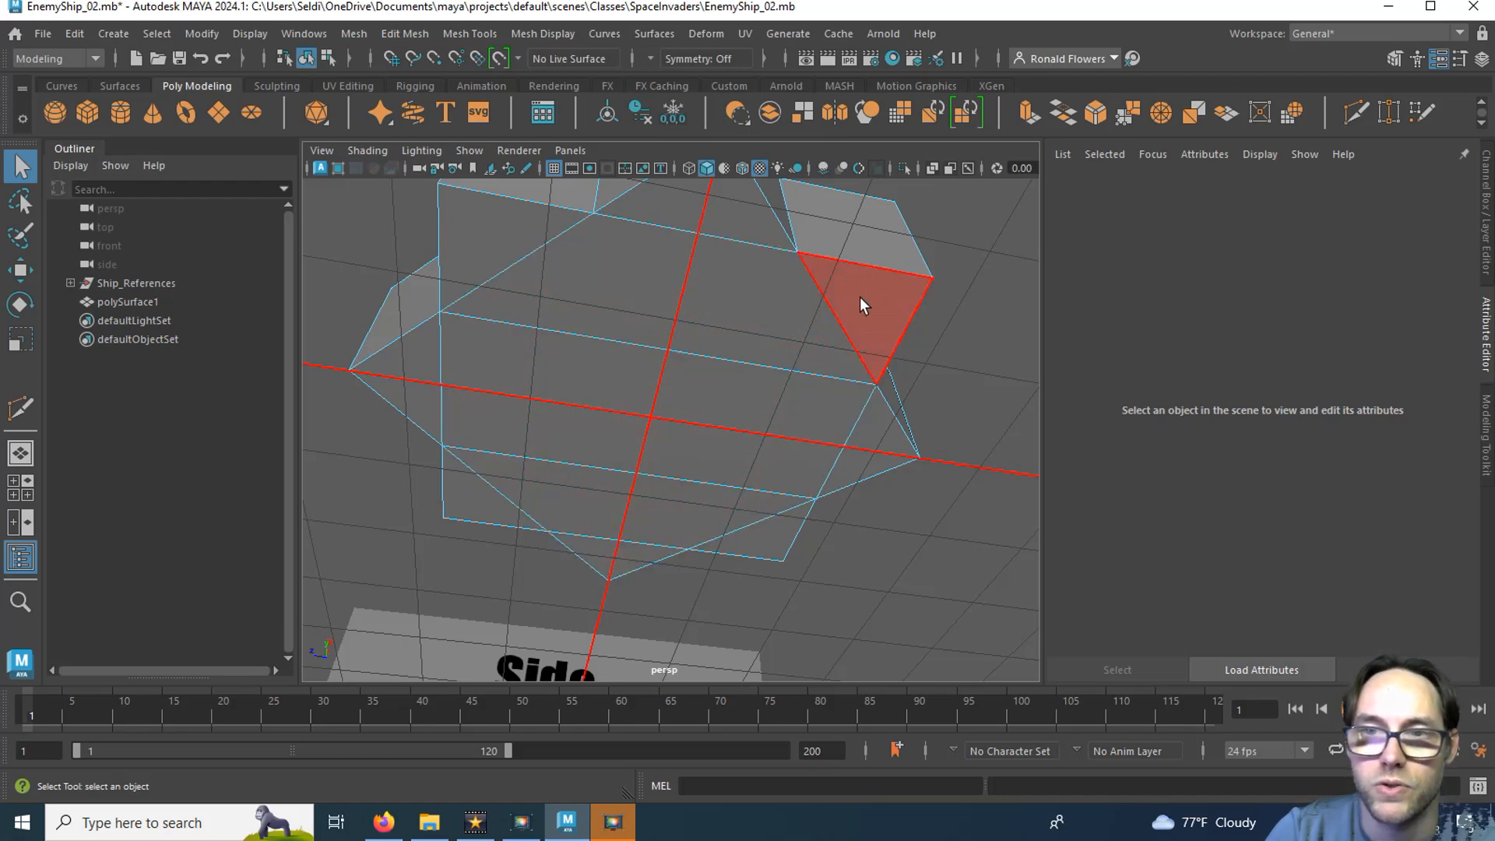
# Create a polygon pyramid primitive and raise it along Y to about 31.7 above the star hull.
pyautogui.keyDown('alt'); pyautogui.moveTo(741, 324); pyautogui.dragTo(759, 466); pyautogui.keyUp('alt')
pyautogui.scroll(-3, 719, 419)
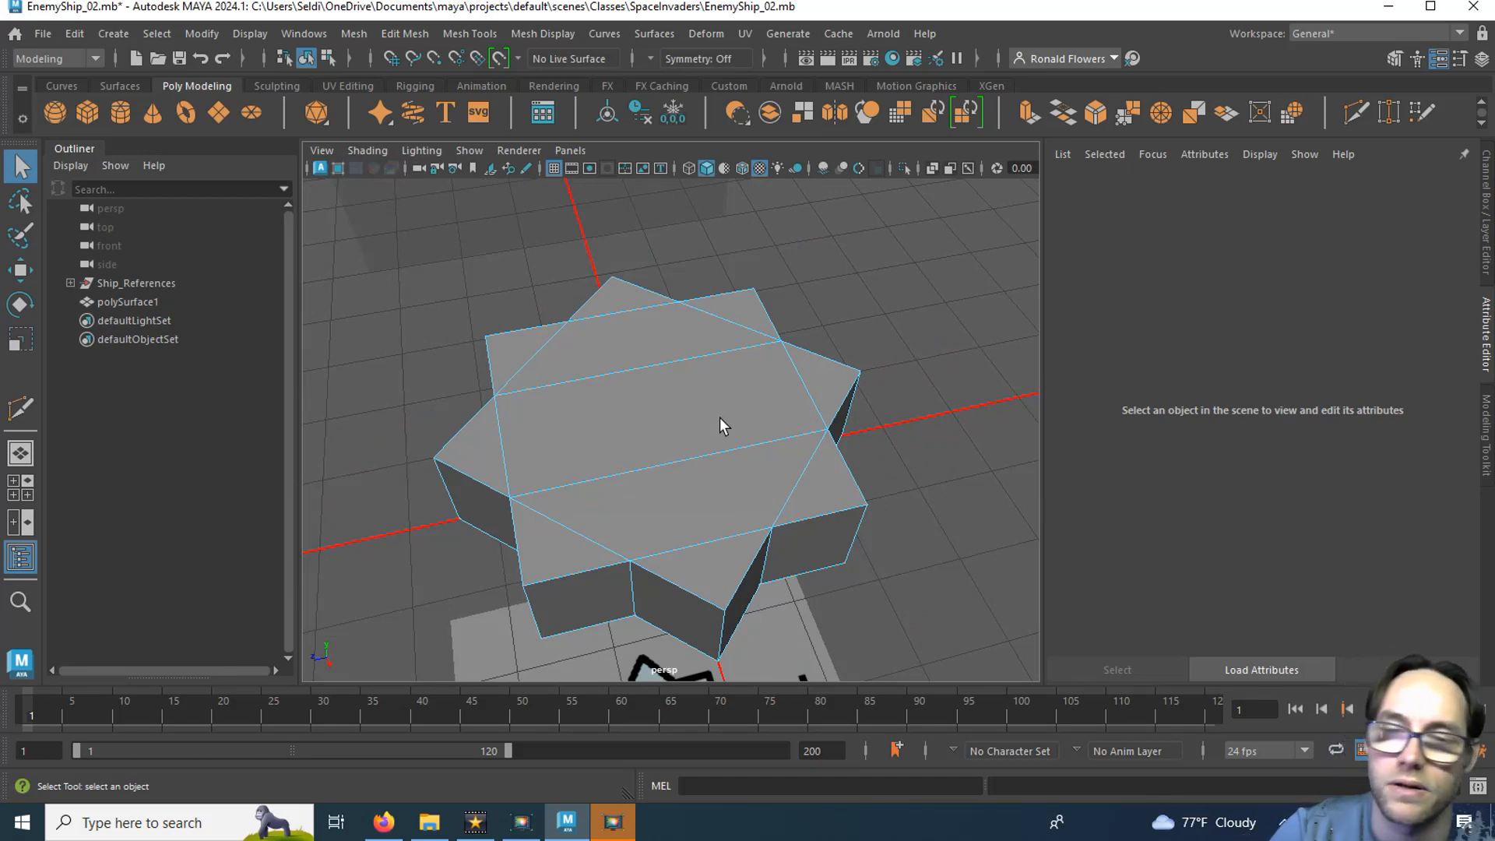
pyautogui.click(671, 501)
pyautogui.scroll(-5, 779, 476)
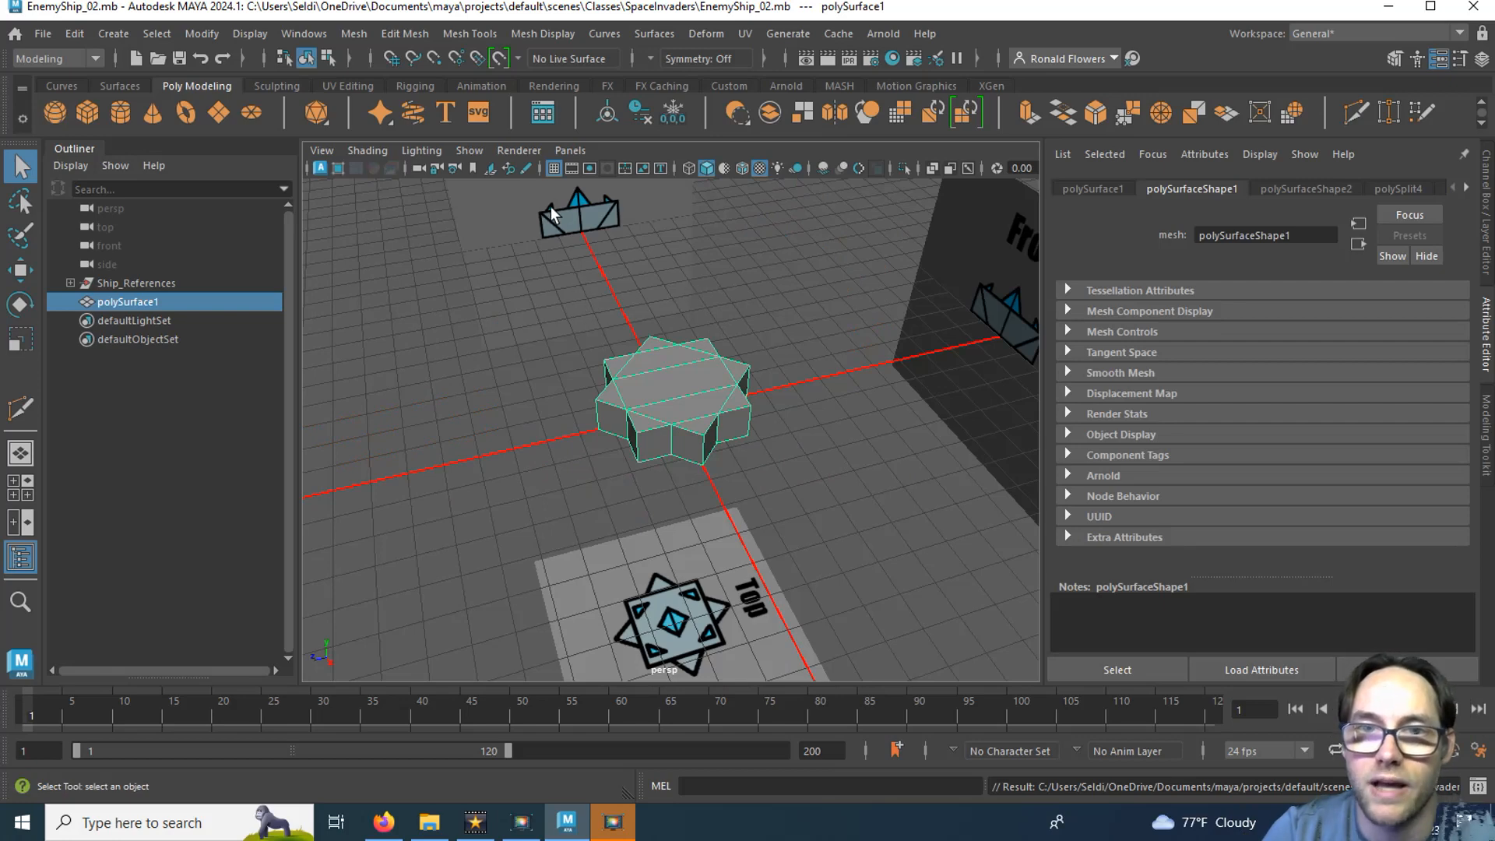
pyautogui.keyDown('alt'); pyautogui.moveTo(628, 241); pyautogui.dragTo(576, 346); pyautogui.keyUp('alt')
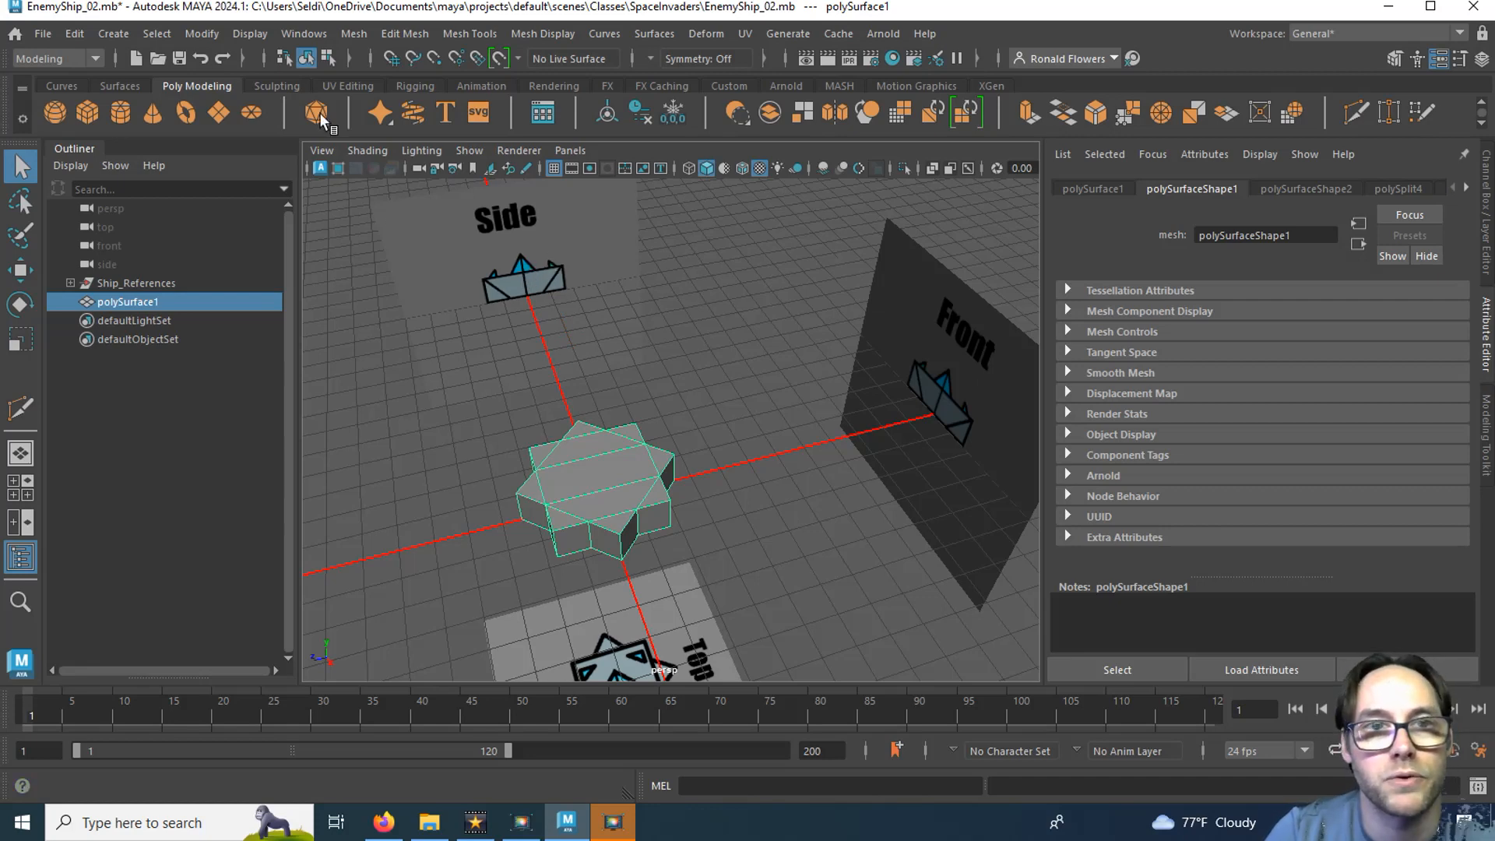
pyautogui.click(123, 33)
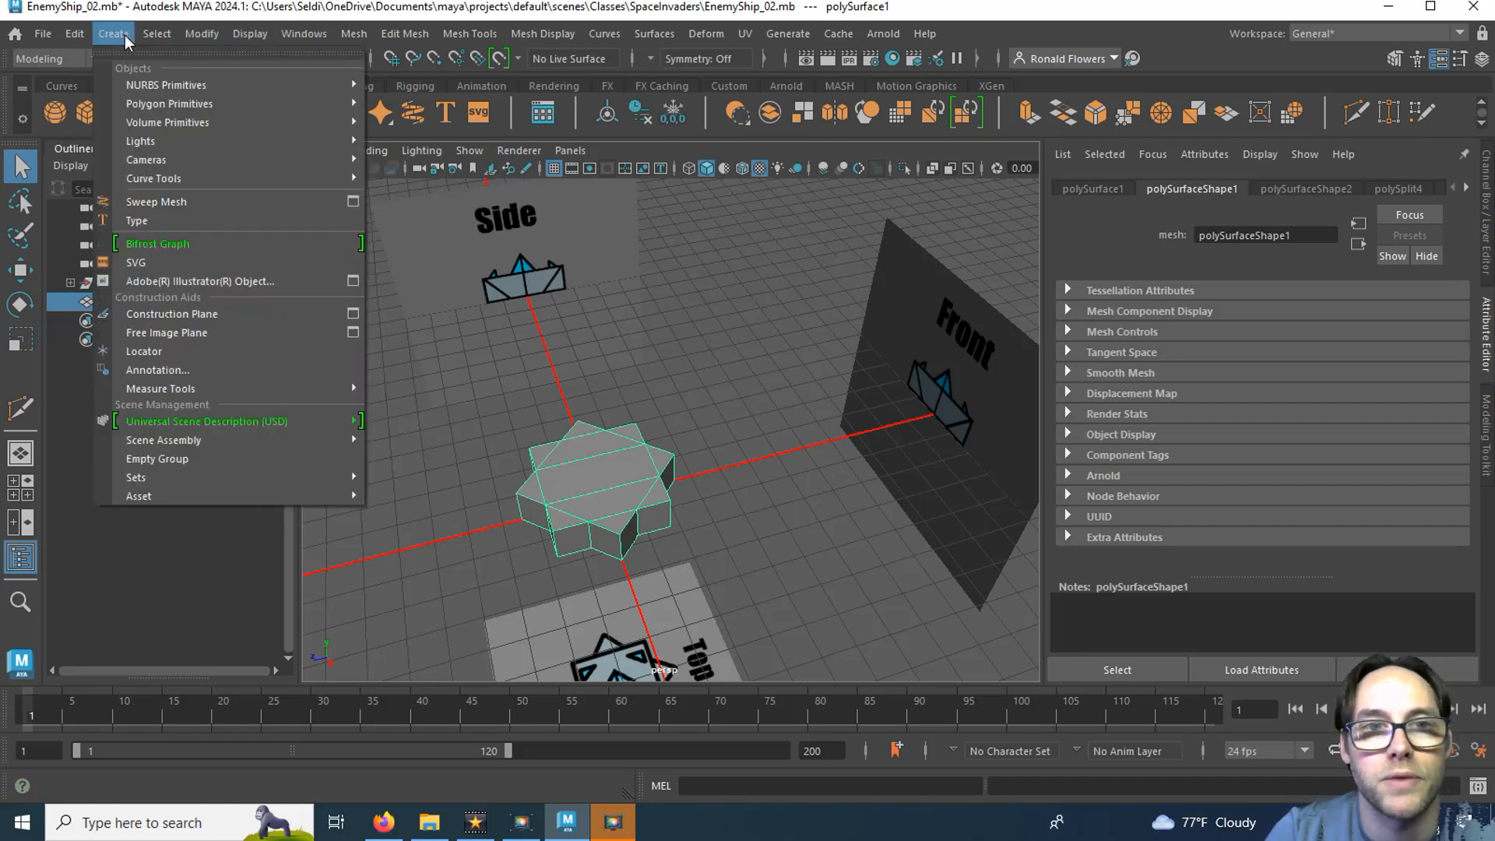
pyautogui.moveTo(190, 104)
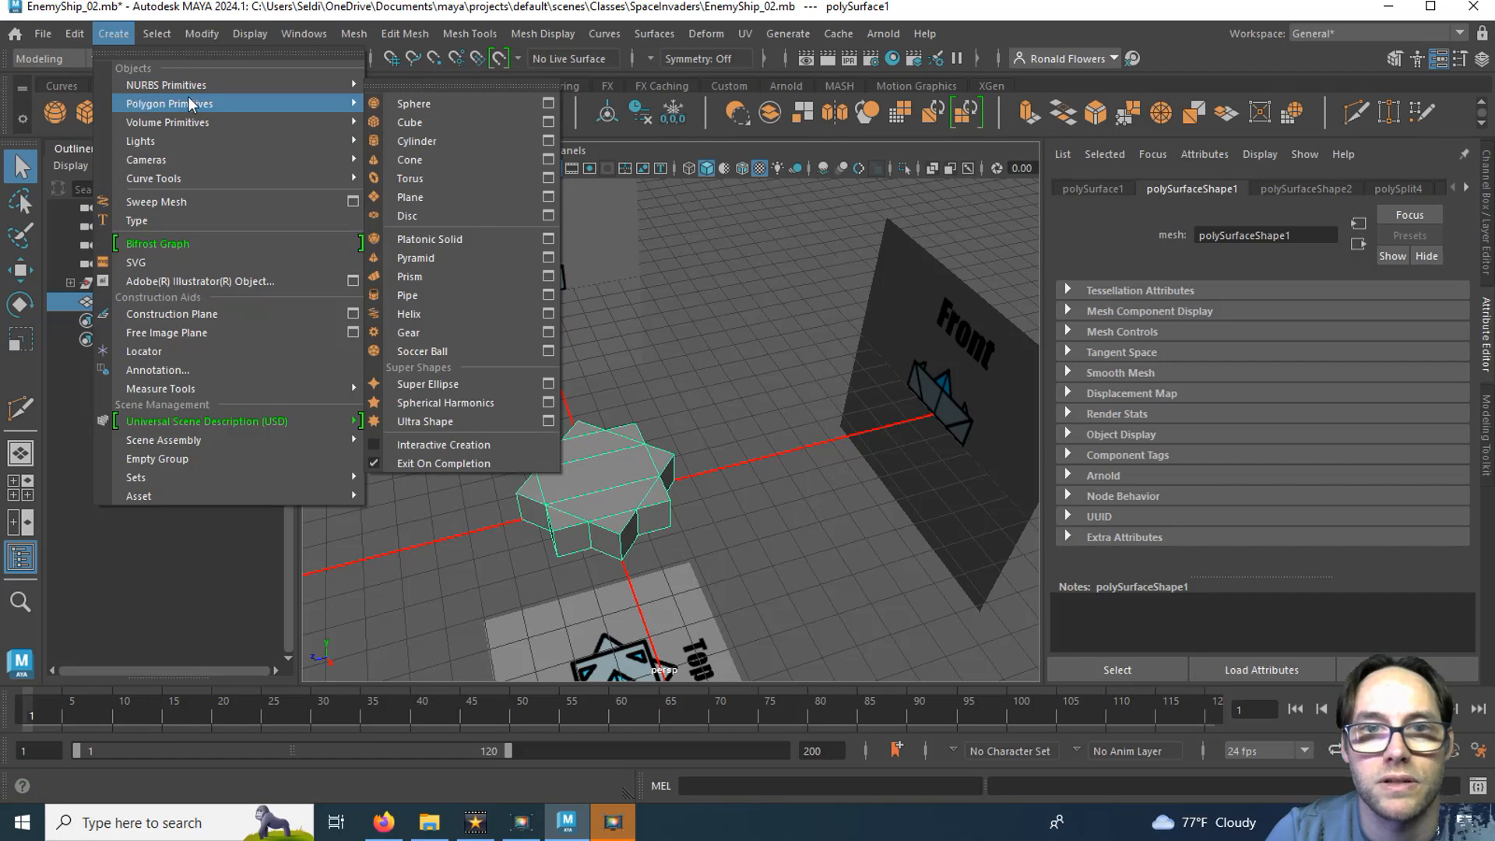
pyautogui.click(441, 257)
pyautogui.press('w')
pyautogui.moveTo(607, 459); pyautogui.dragTo(587, 347)
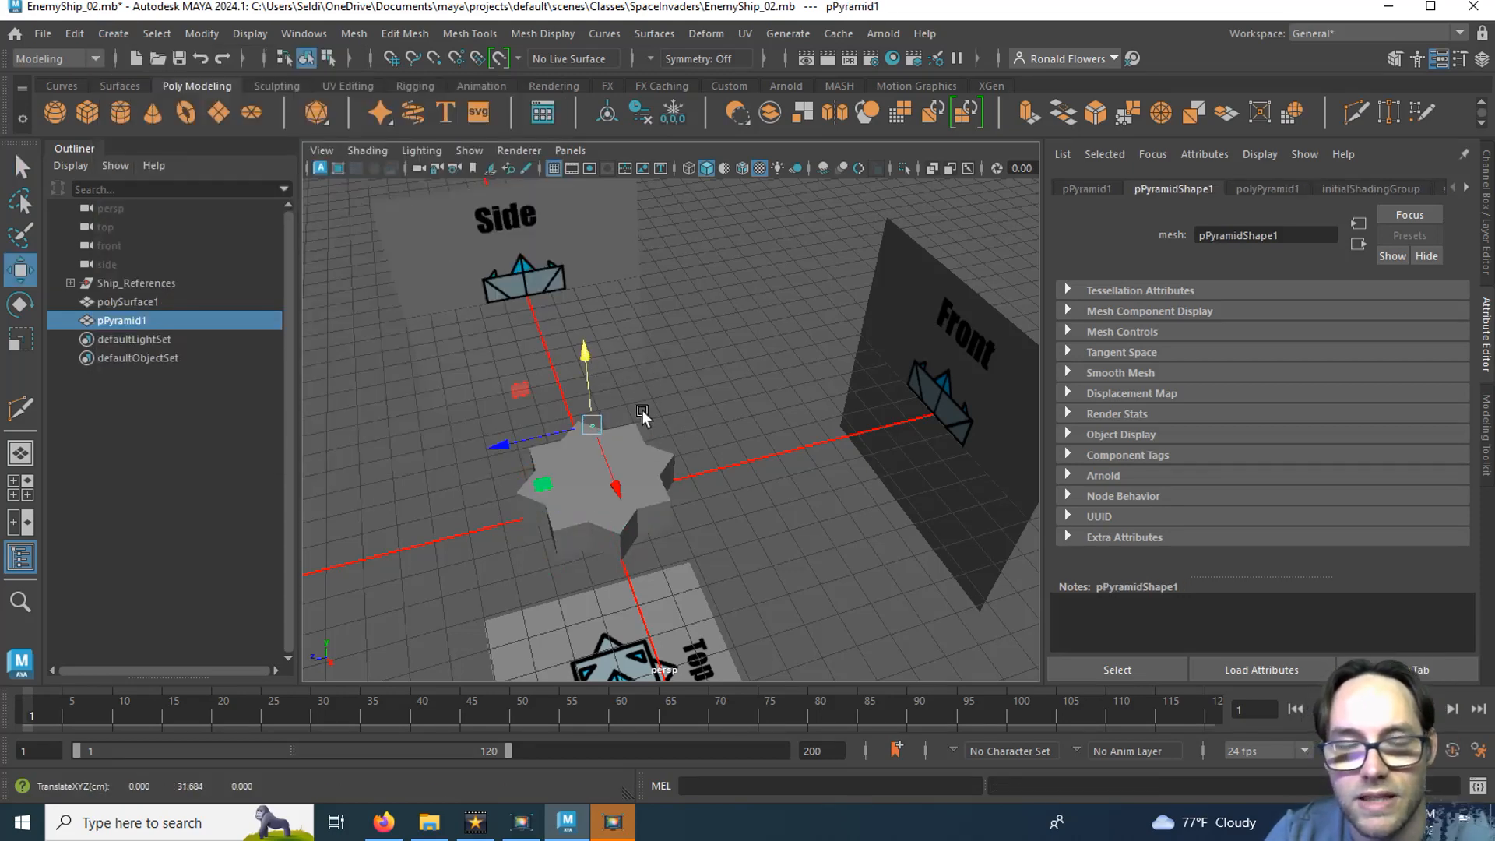
# Scale the pyramid uniformly to about 10.5 so its base matches the central diamond in the top reference.
pyautogui.press('space')
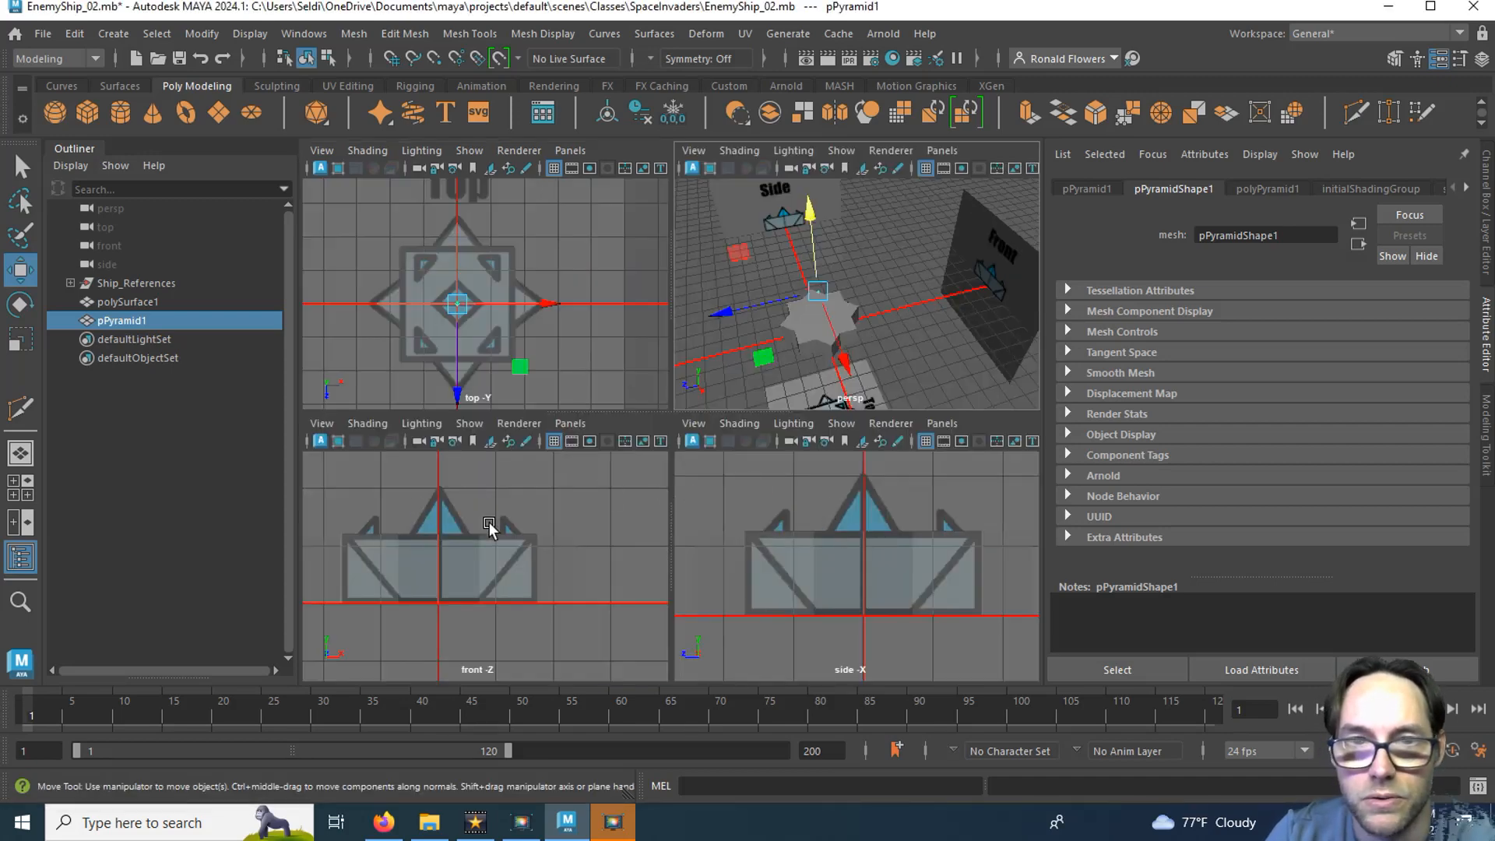
pyautogui.press('space')
pyautogui.scroll(5, 572, 466)
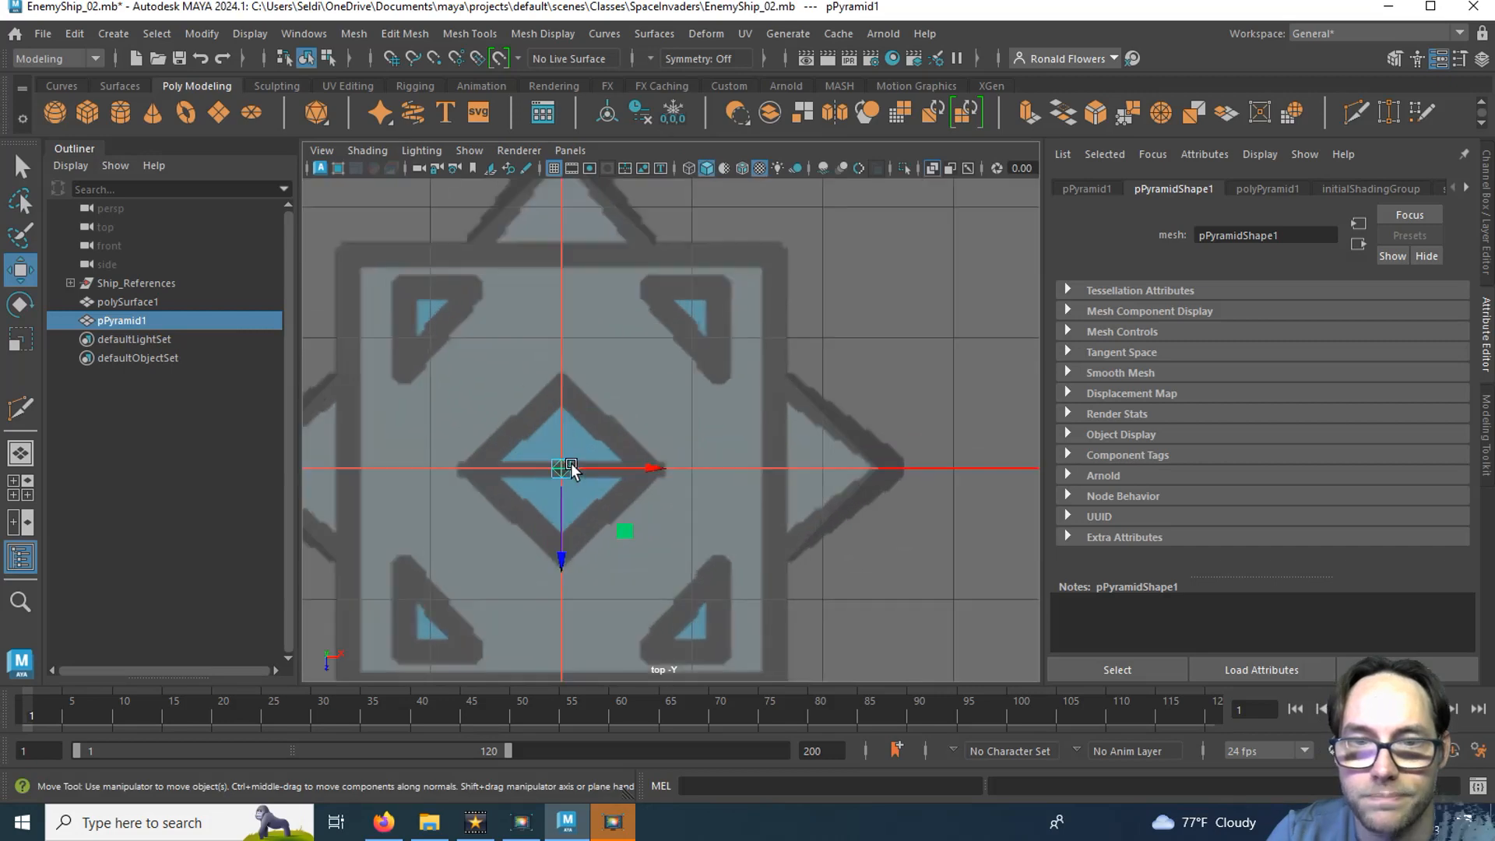
pyautogui.keyDown('alt'); pyautogui.moveTo(593, 470); pyautogui.dragTo(721, 389, button='middle'); pyautogui.keyUp('alt')
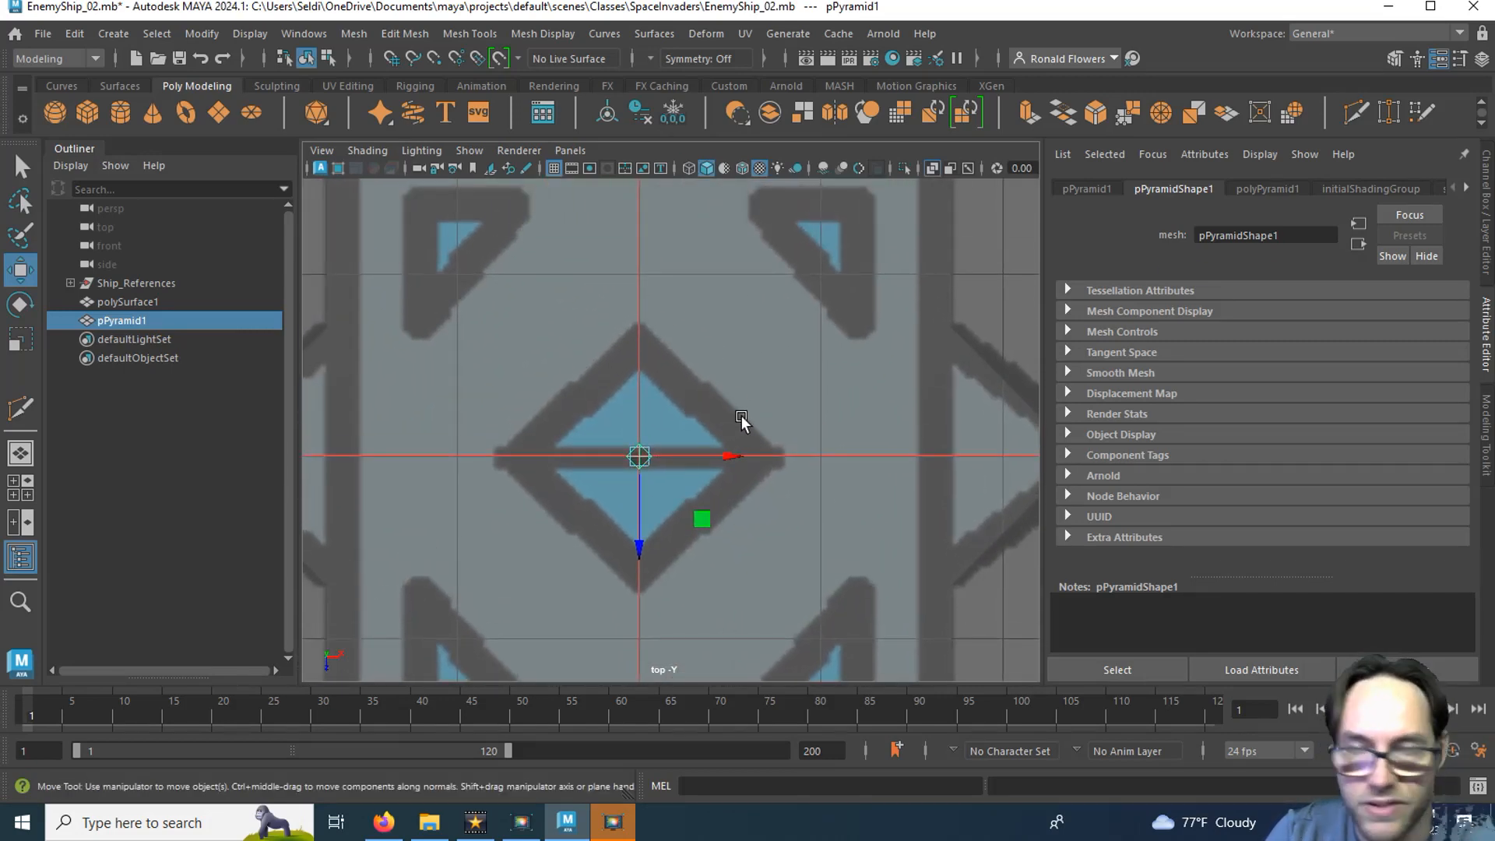
pyautogui.press('r')
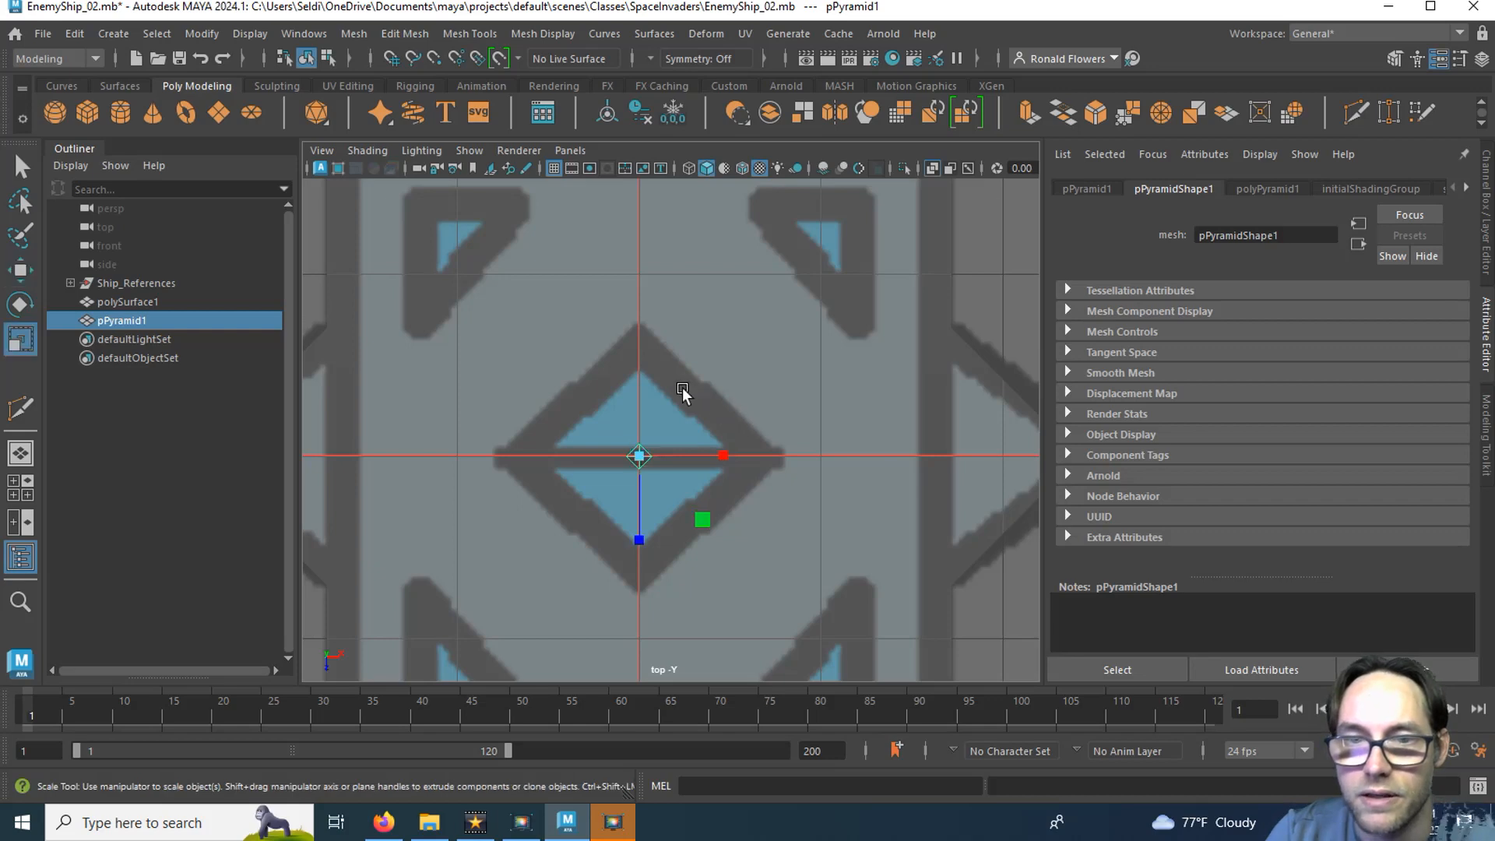
pyautogui.moveTo(642, 459); pyautogui.dragTo(824, 403)
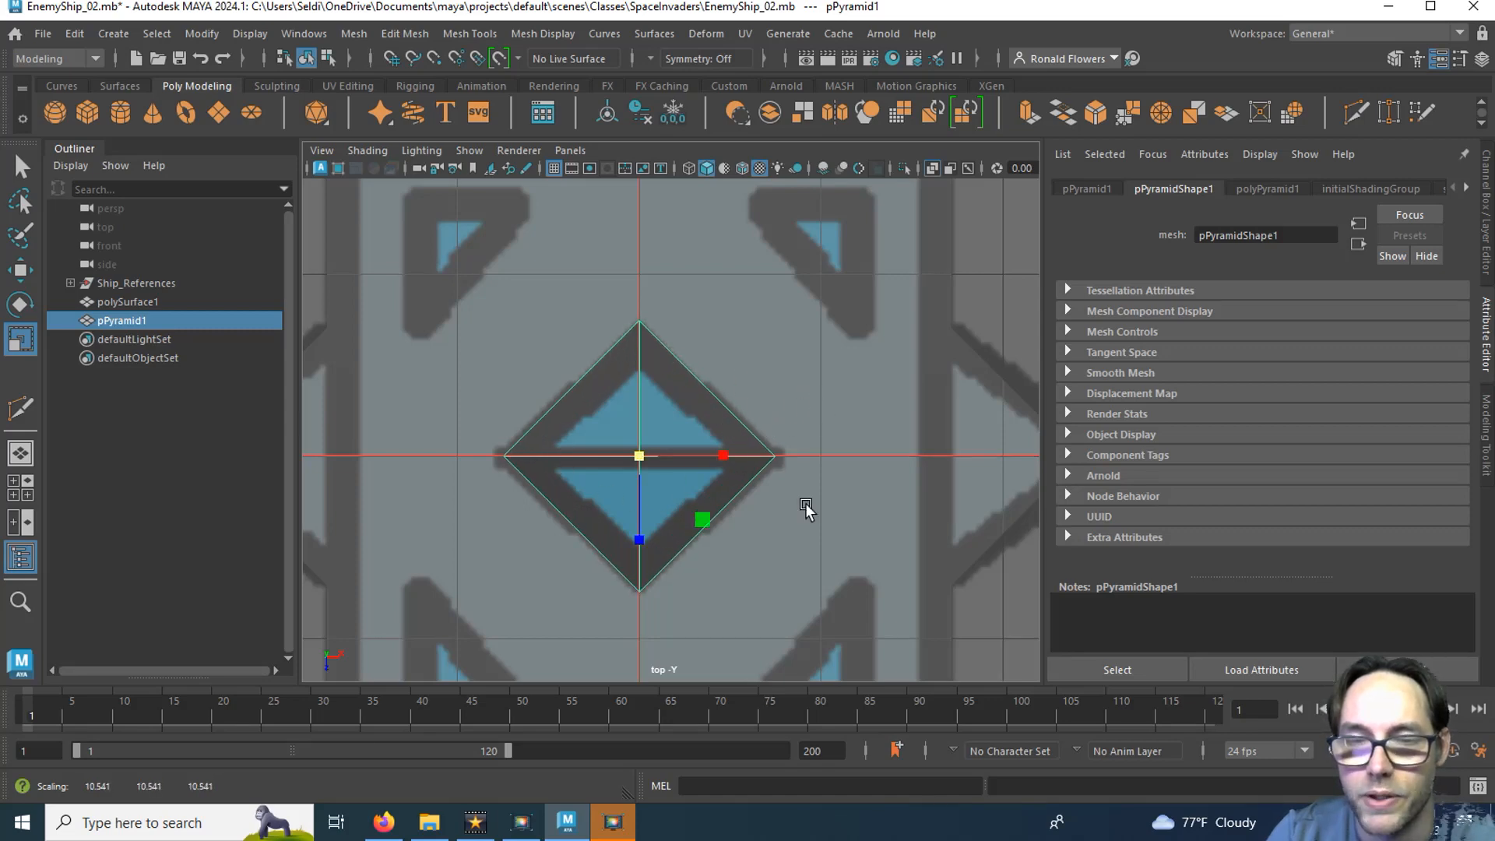
# Lower the pyramid in the front view to about Y 15.86 so its base rests on the hull's top line.
pyautogui.press('space')
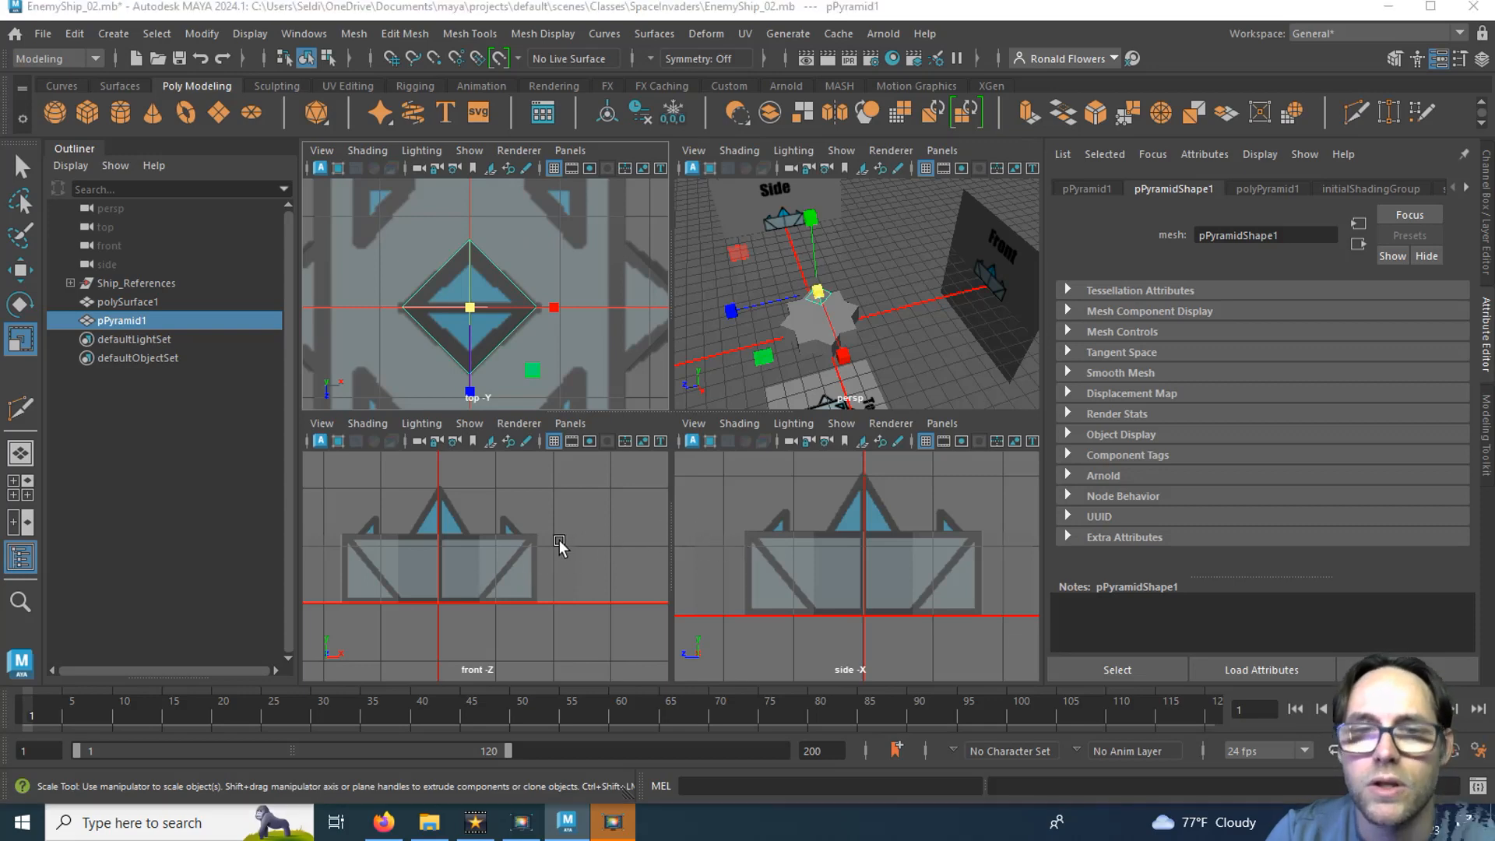
pyautogui.press('space')
pyautogui.press('w')
pyautogui.moveTo(601, 212); pyautogui.dragTo(603, 388)
pyautogui.scroll(5, 586, 523)
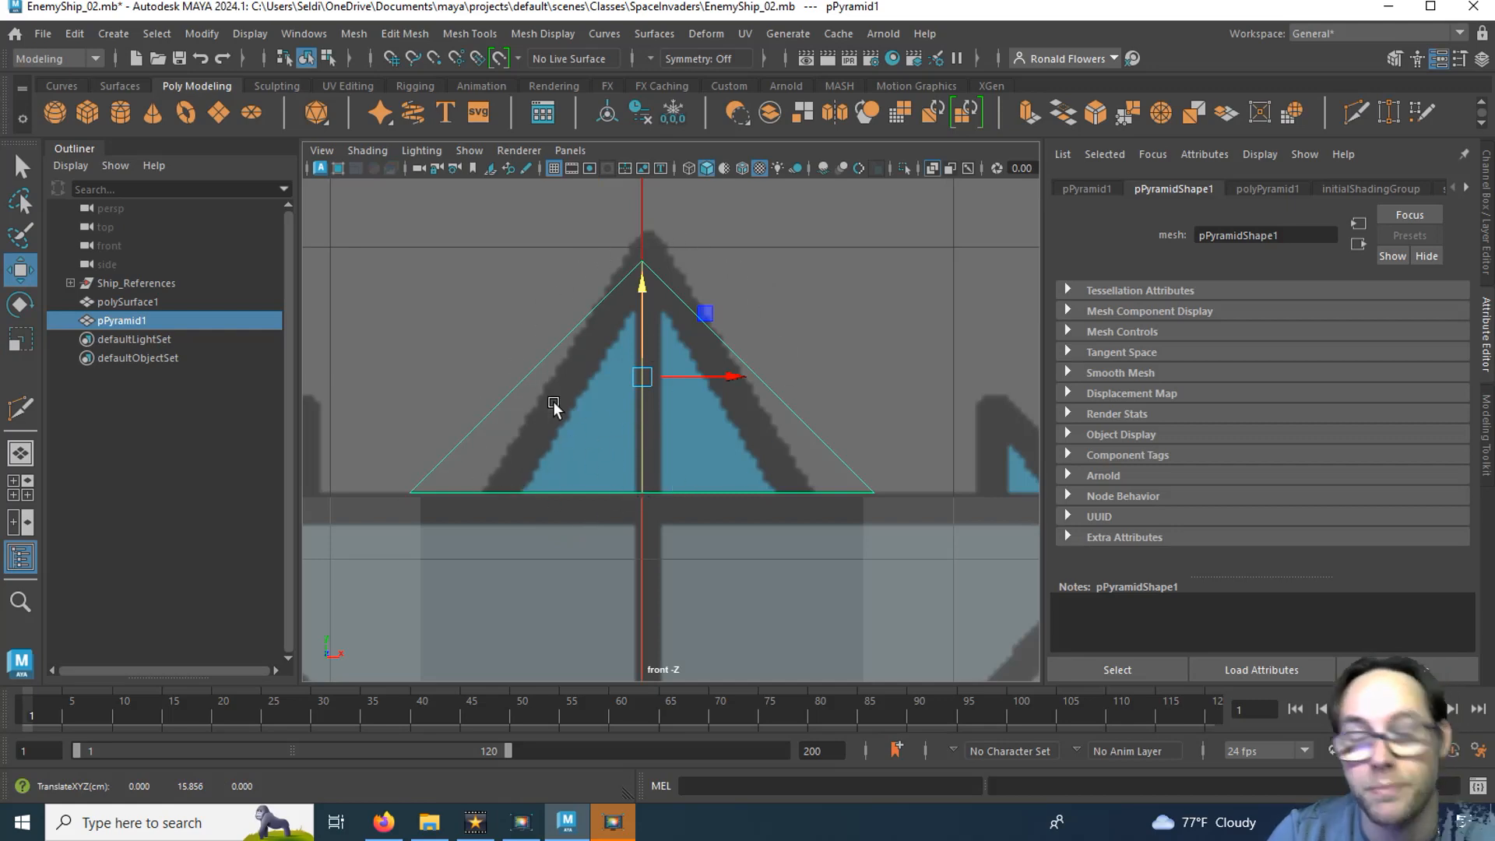
# Try moving one base corner vertex of the pyramid inward along X to match the front reference, and undo the move.
pyautogui.press('space')
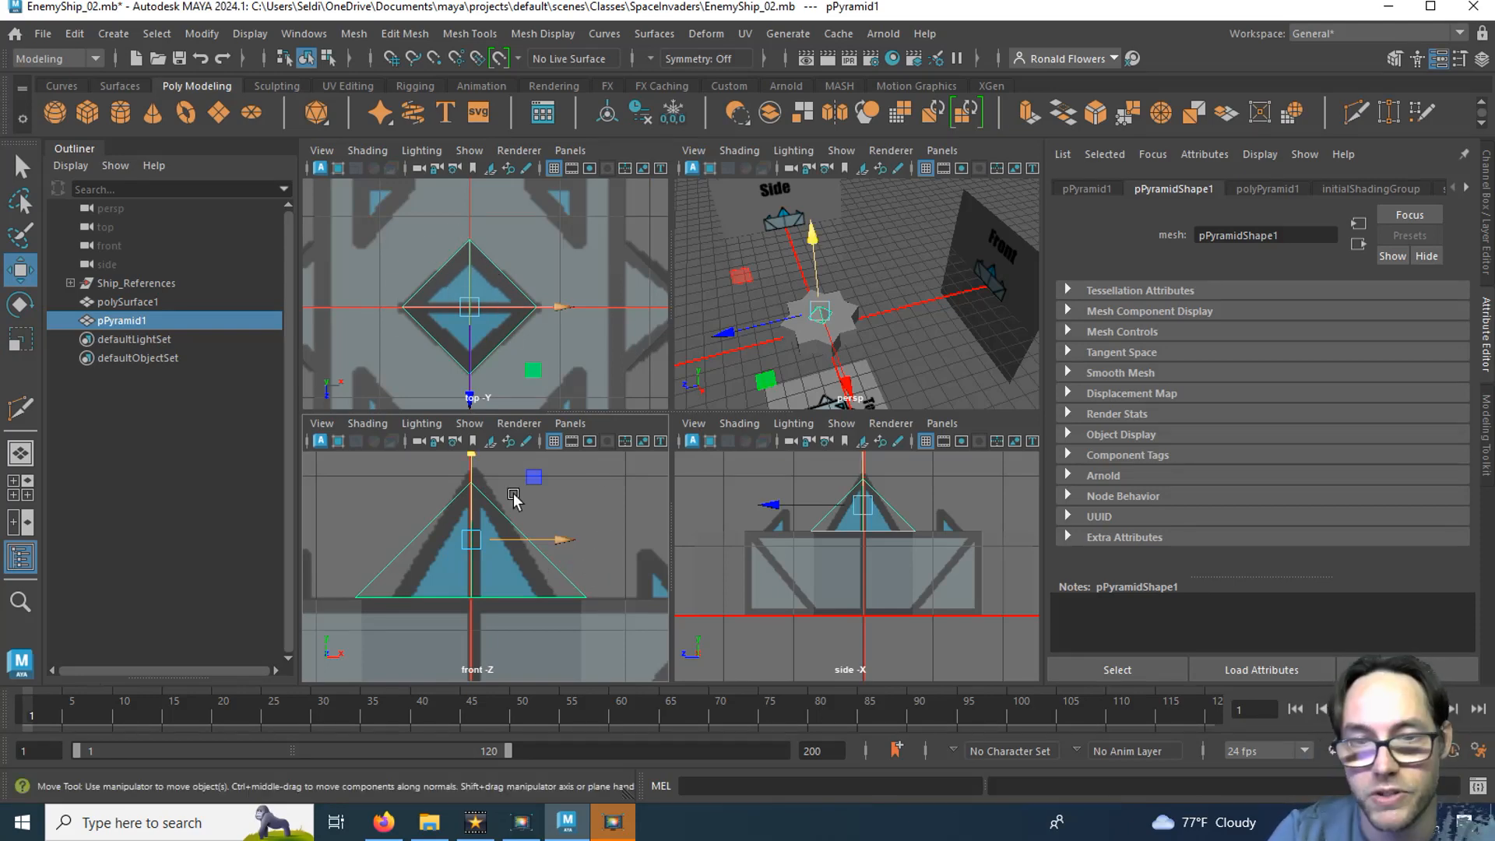
pyautogui.click(603, 559)
pyautogui.moveTo(543, 555); pyautogui.dragTo(590, 601)
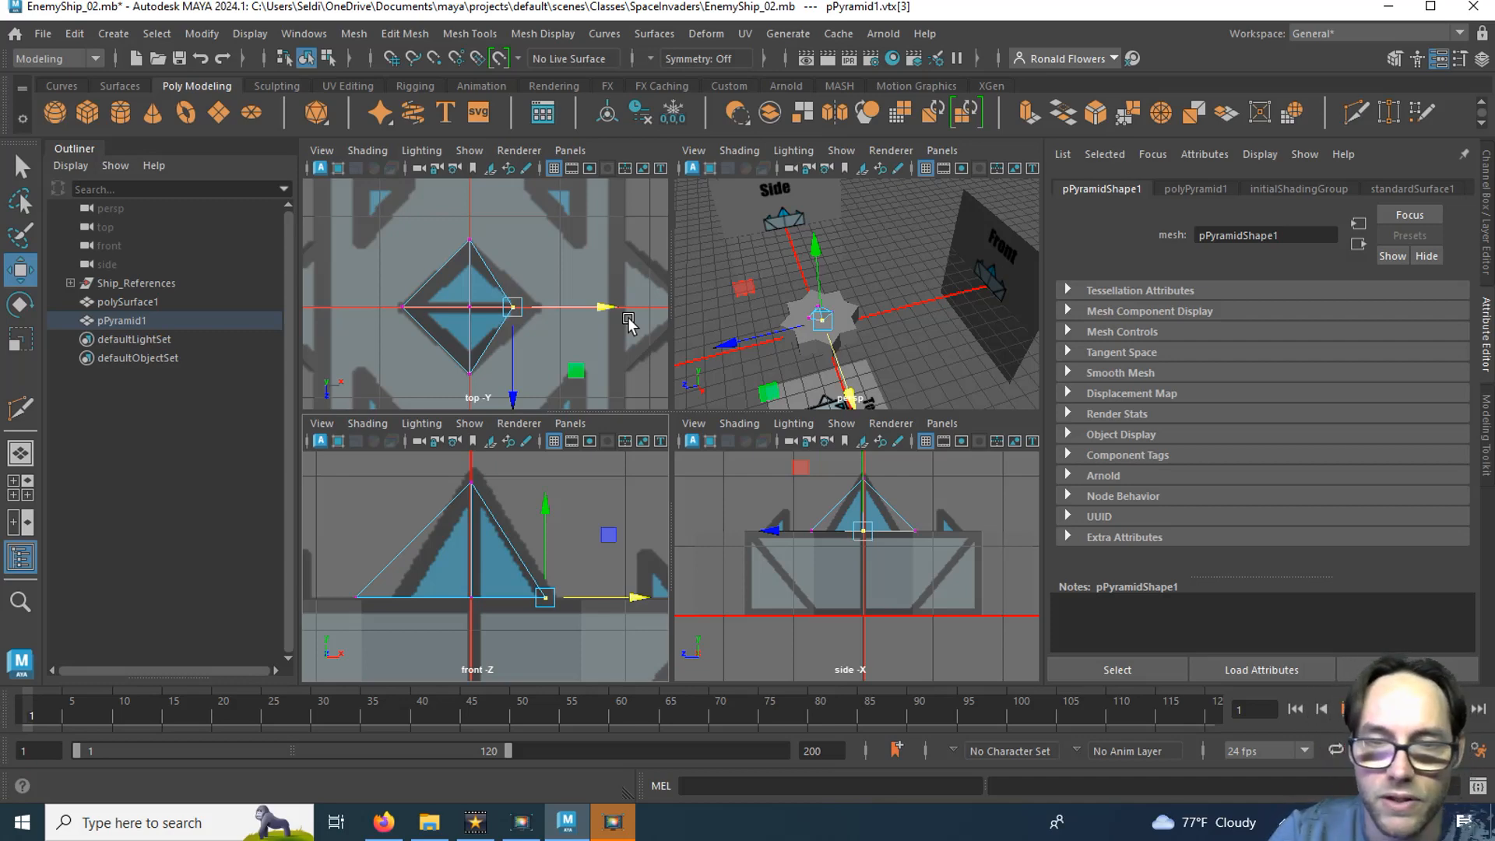
pyautogui.hotkey('ctrl', 'z')
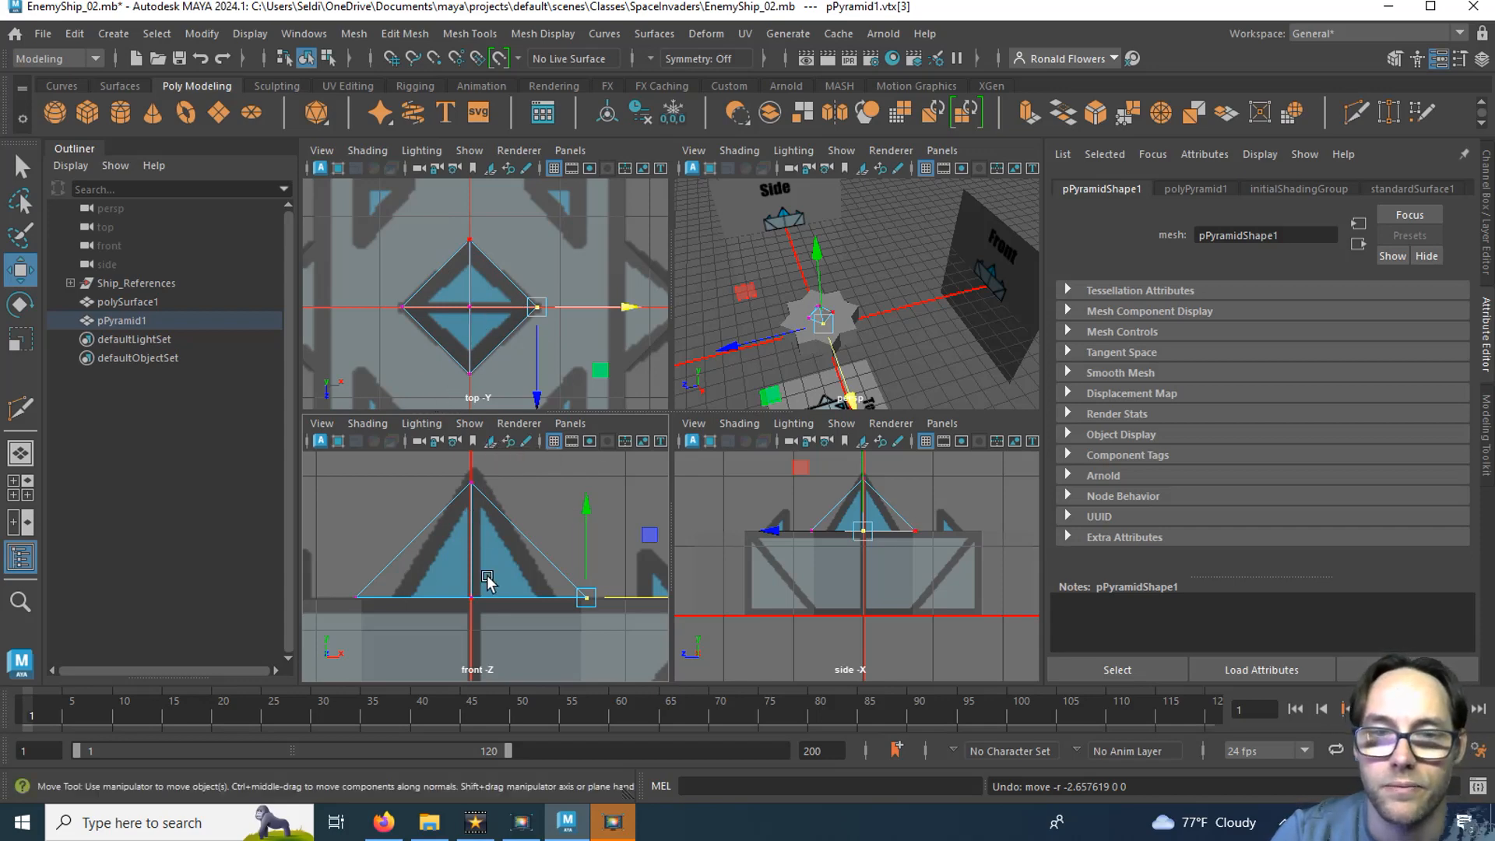
# Return to Object Mode and examine how the pyramid sits on the star hull in the perspective and top views.
pyautogui.press('space')
pyautogui.scroll(5, 677, 595)
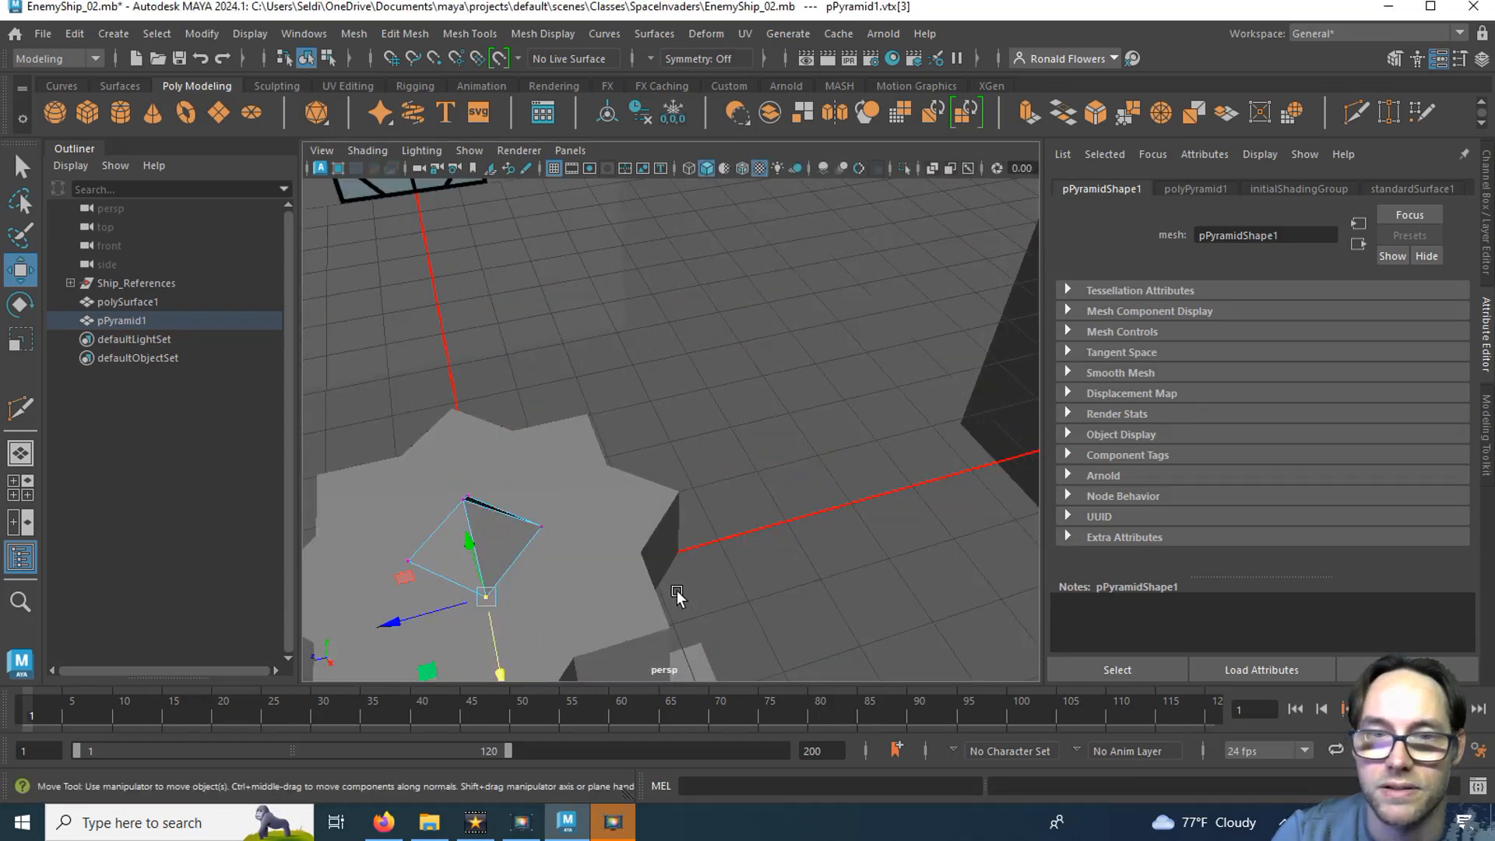
pyautogui.keyDown('alt'); pyautogui.moveTo(677, 595); pyautogui.dragTo(617, 569); pyautogui.keyUp('alt')
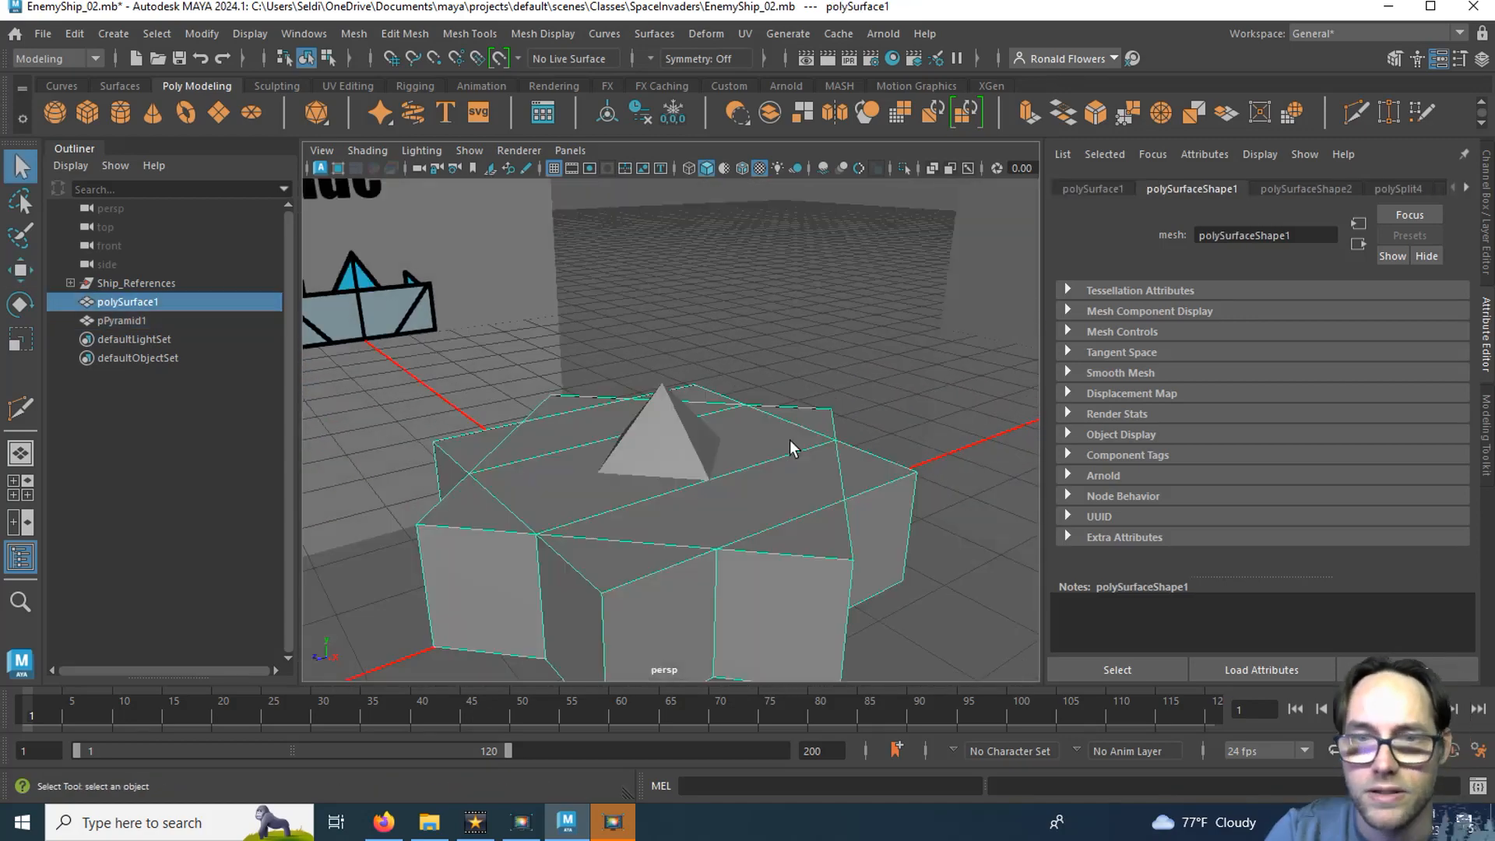
pyautogui.keyDown('alt'); pyautogui.moveTo(790, 441); pyautogui.dragTo(732, 450); pyautogui.keyUp('alt')
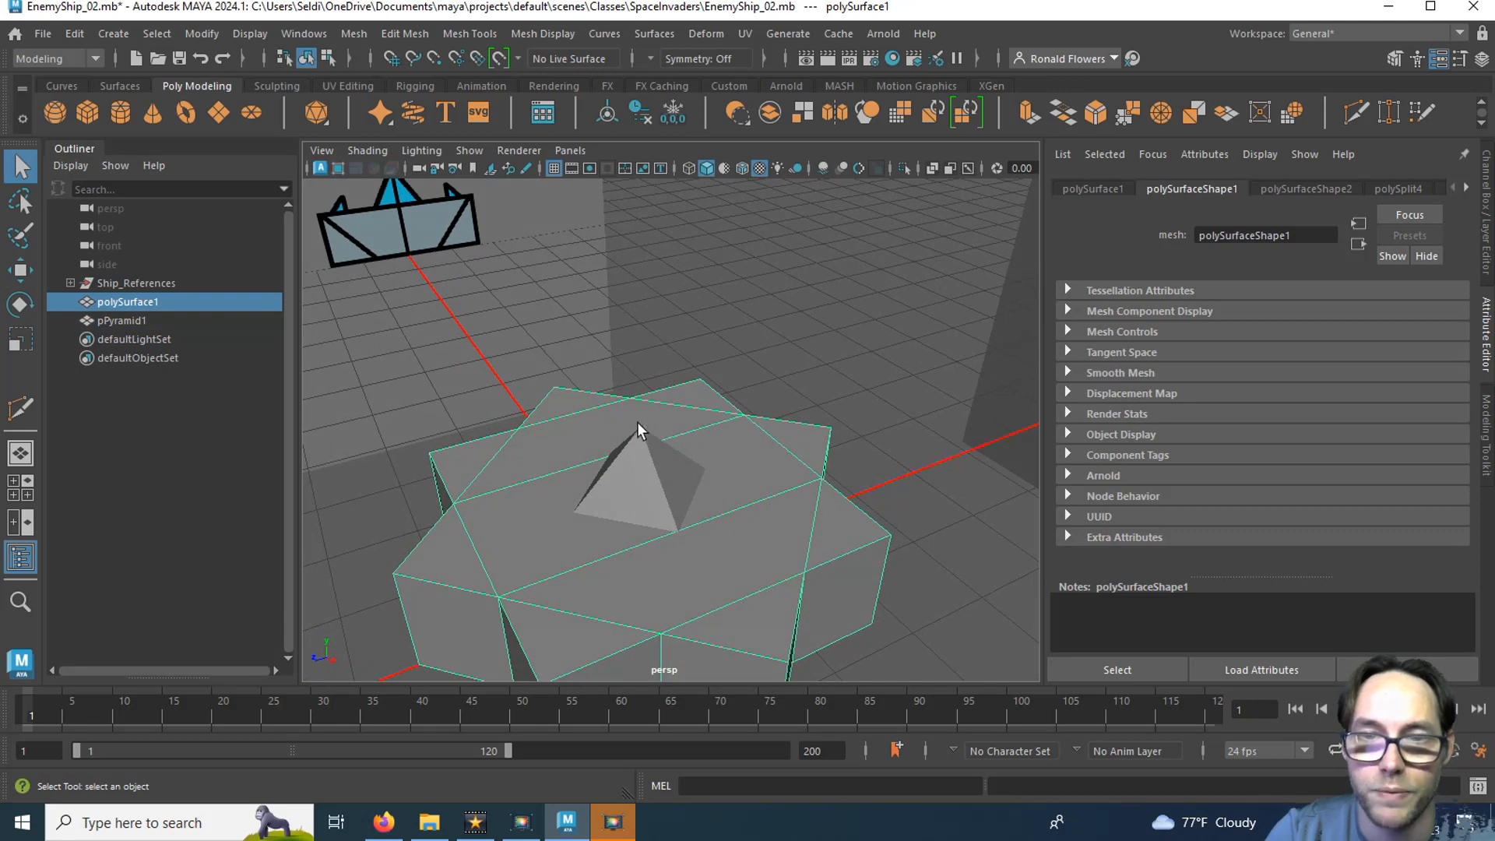
pyautogui.press('space')
pyautogui.press('space')
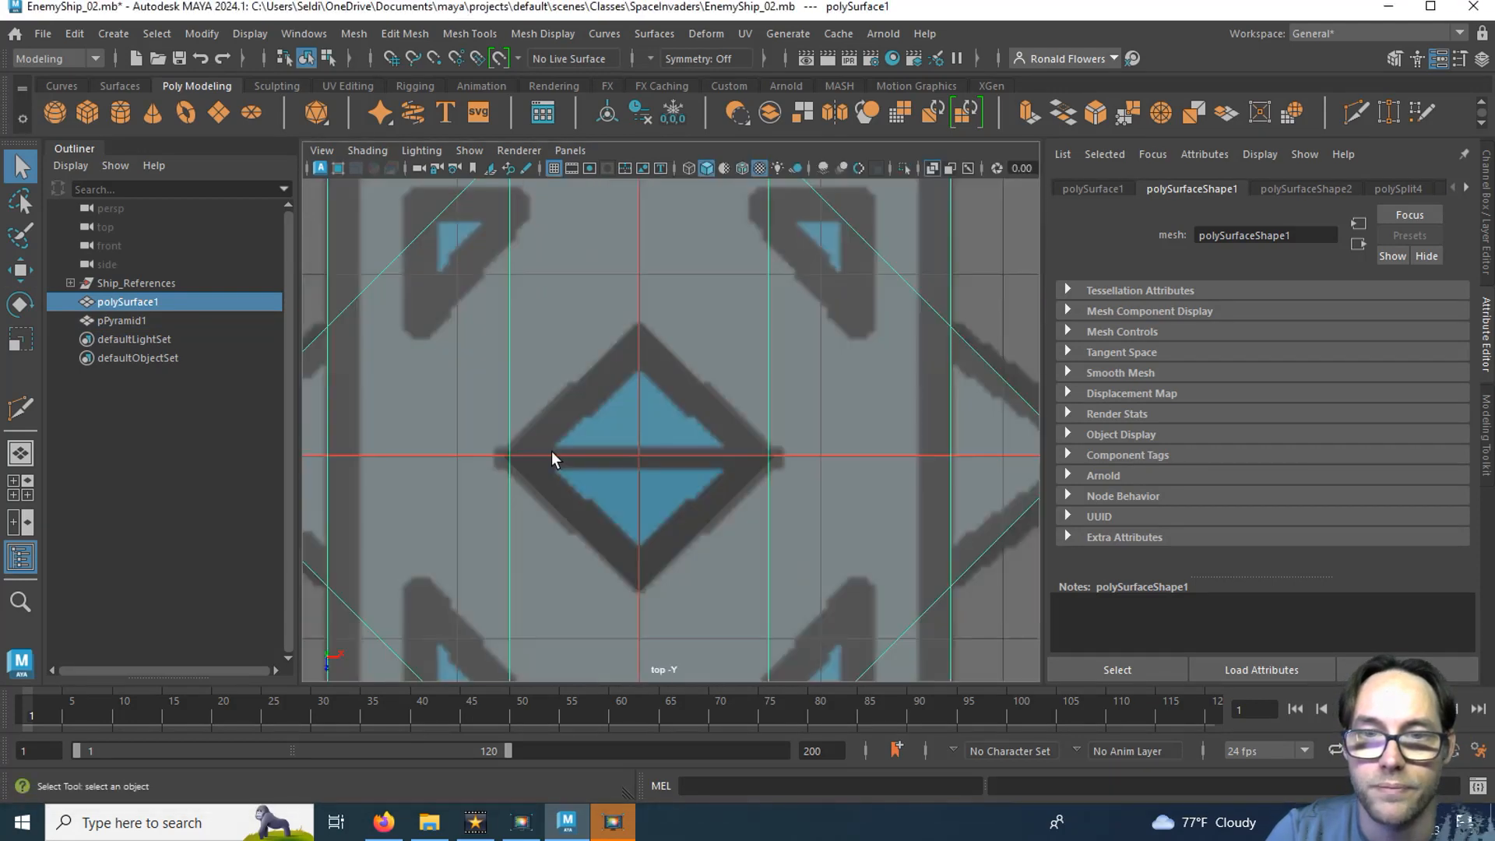
pyautogui.scroll(-3, 604, 457)
pyautogui.scroll(-2, 604, 457)
pyautogui.scroll(4, 627, 438)
# Duplicate the central pyramid and move the copy along Z to about -8.4 in the top view.
pyautogui.click(637, 405)
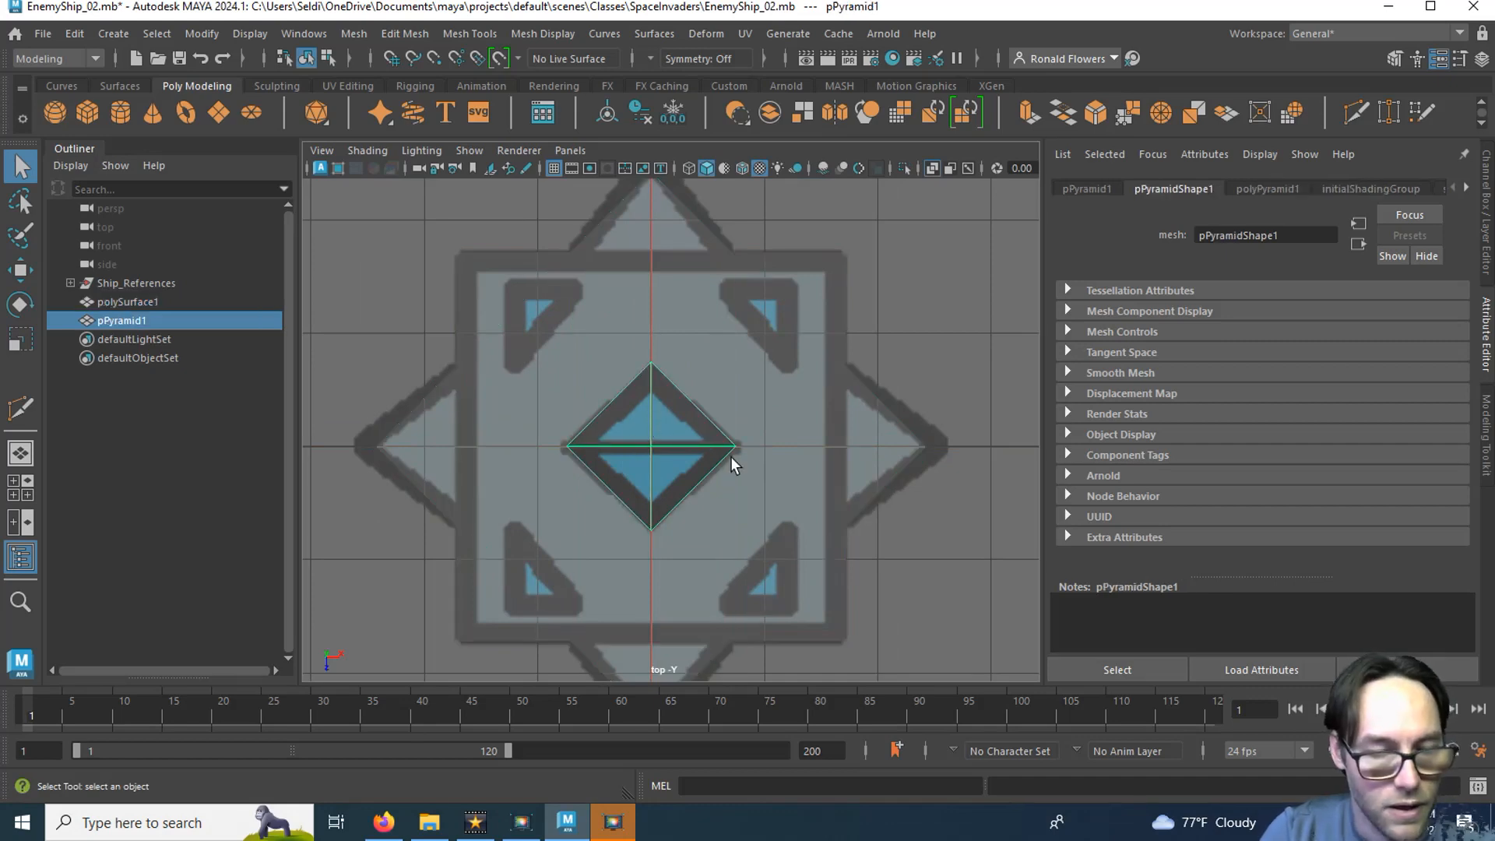
pyautogui.hotkey('ctrl', 'd')
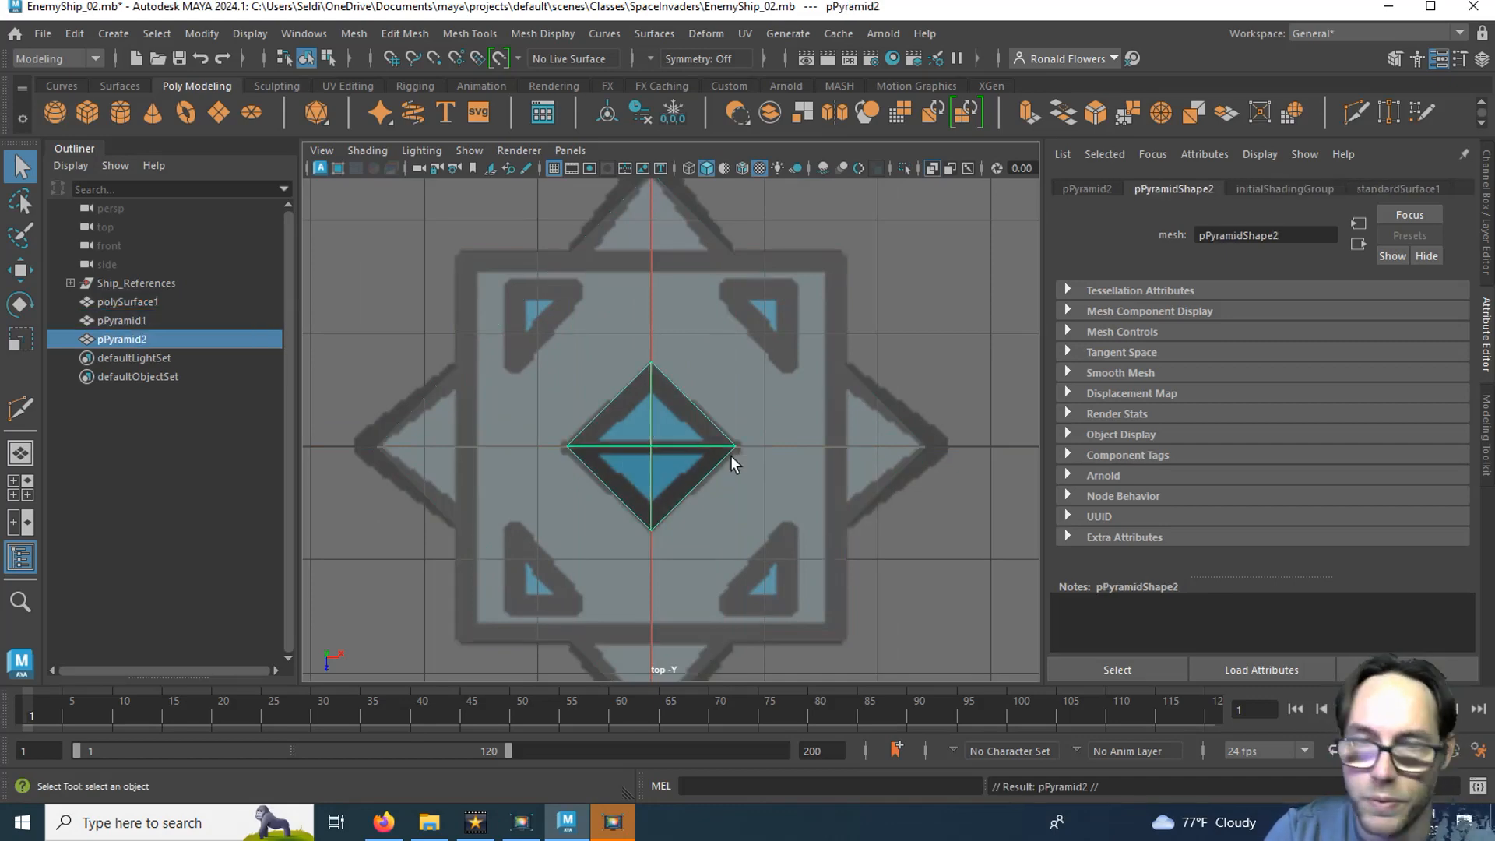
pyautogui.press('w')
pyautogui.moveTo(653, 510); pyautogui.dragTo(646, 415)
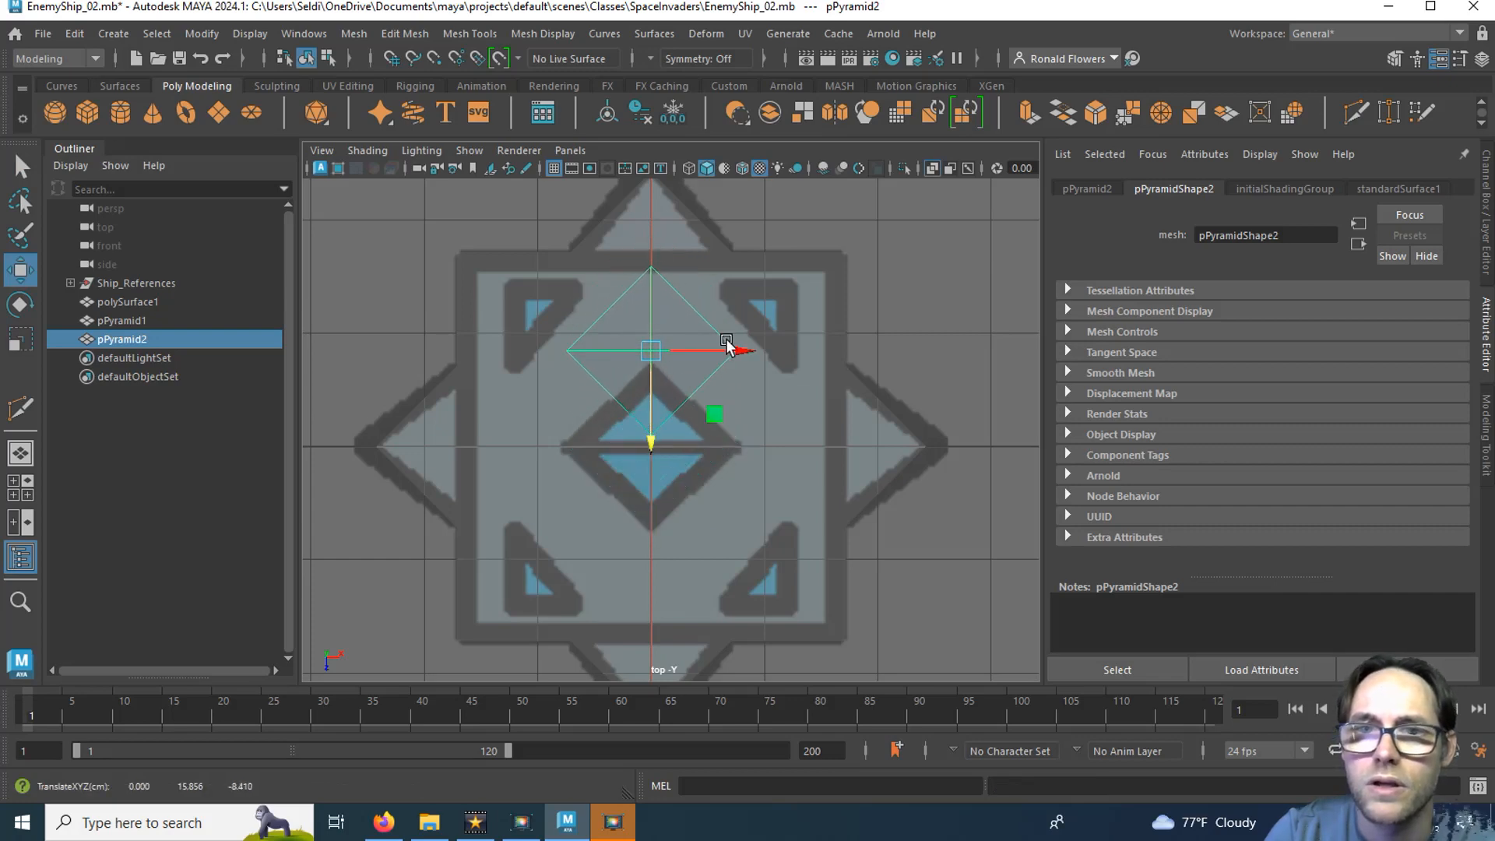
# Rotate the duplicate pyramid -45 degrees around Y and move it over the upper-left corner triangle, at about X -7.2, Z -8.9.
pyautogui.scroll(4, 655, 427)
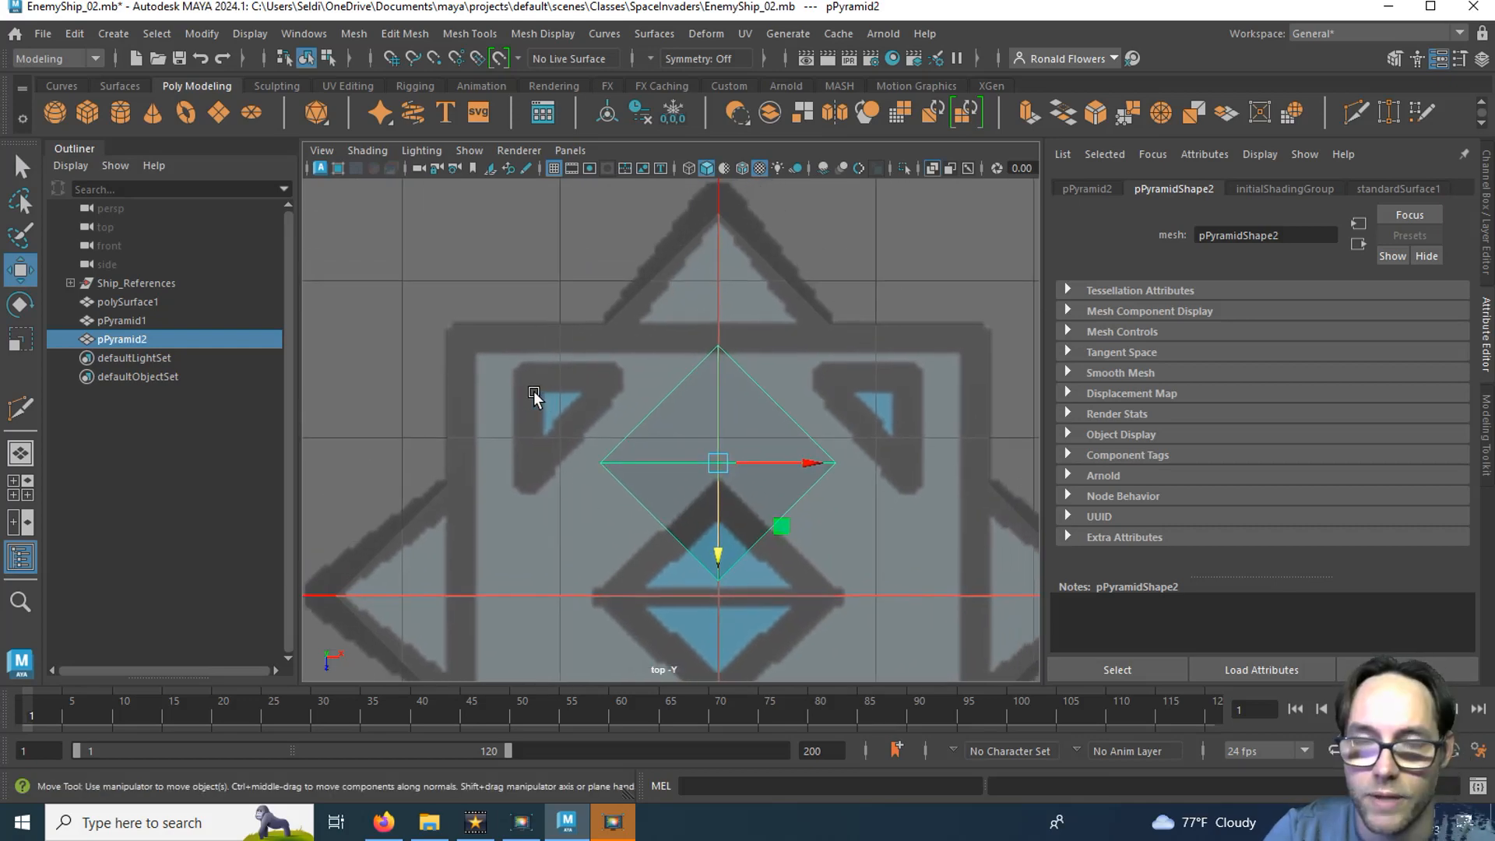
pyautogui.press('e')
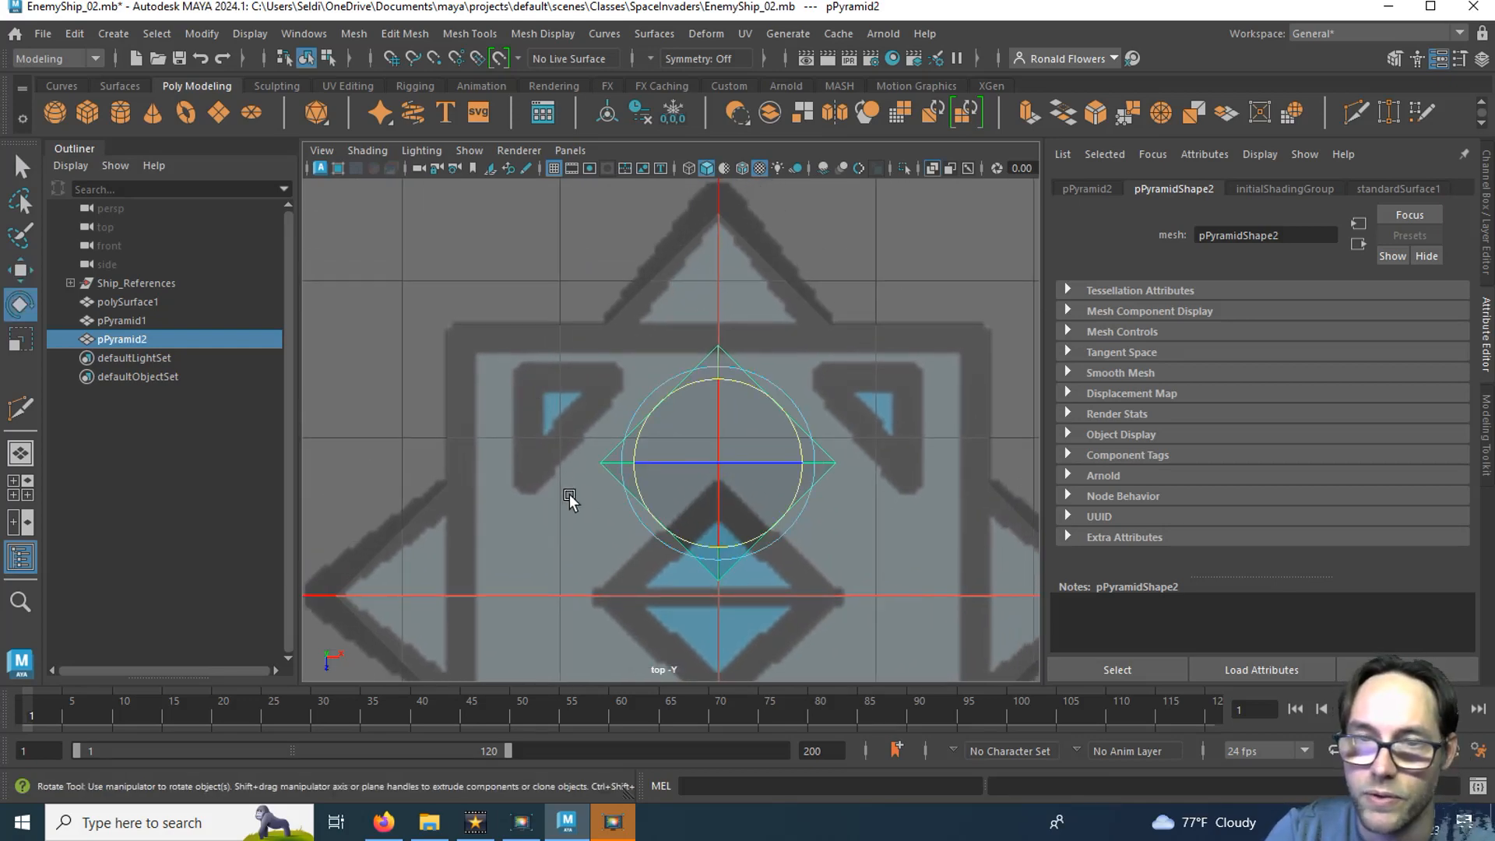
pyautogui.moveTo(661, 402); pyautogui.dragTo(721, 386)
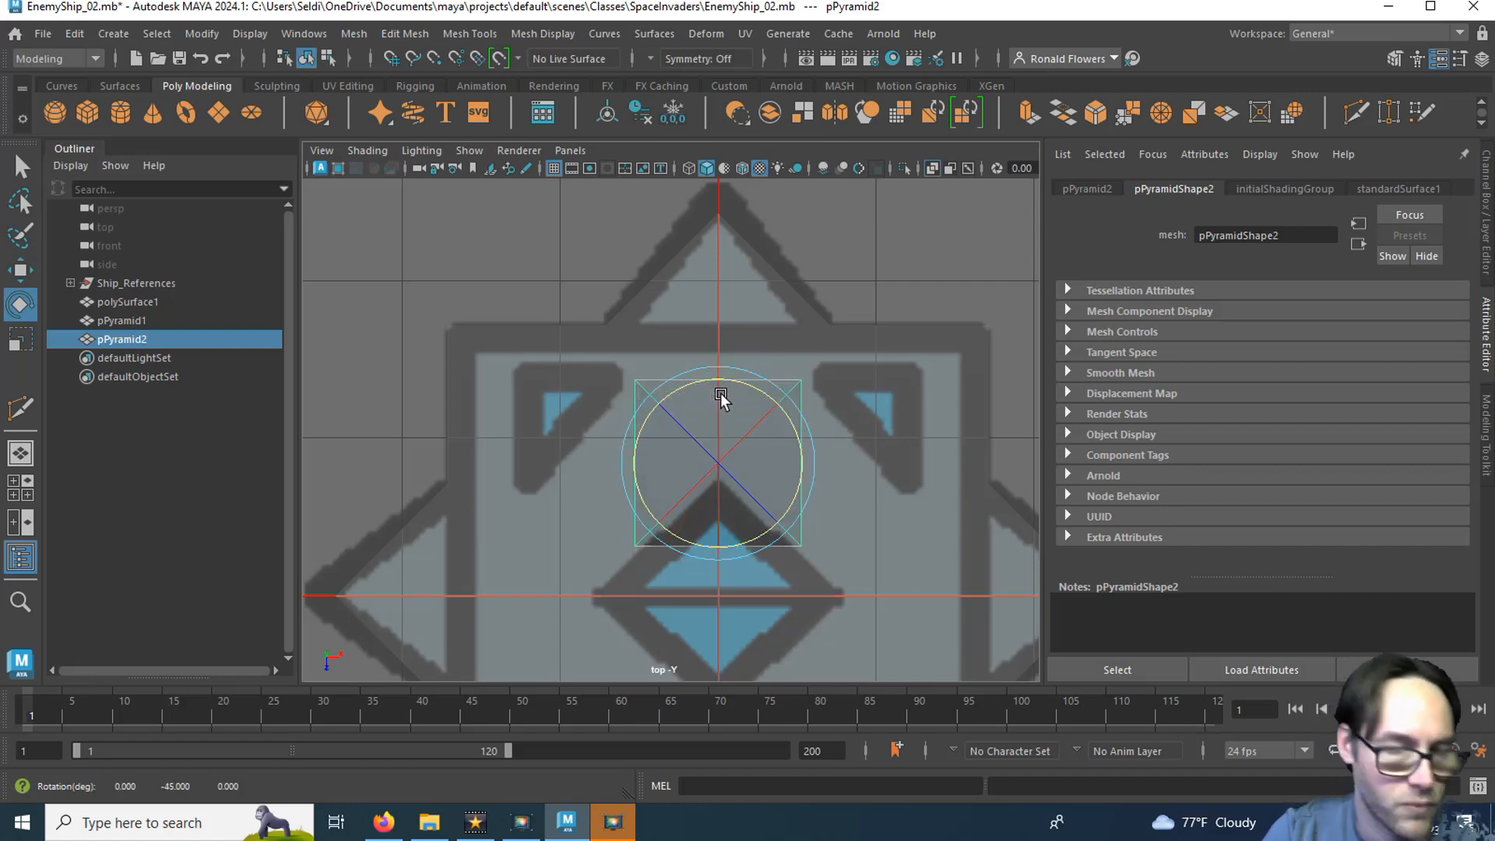
pyautogui.press('w')
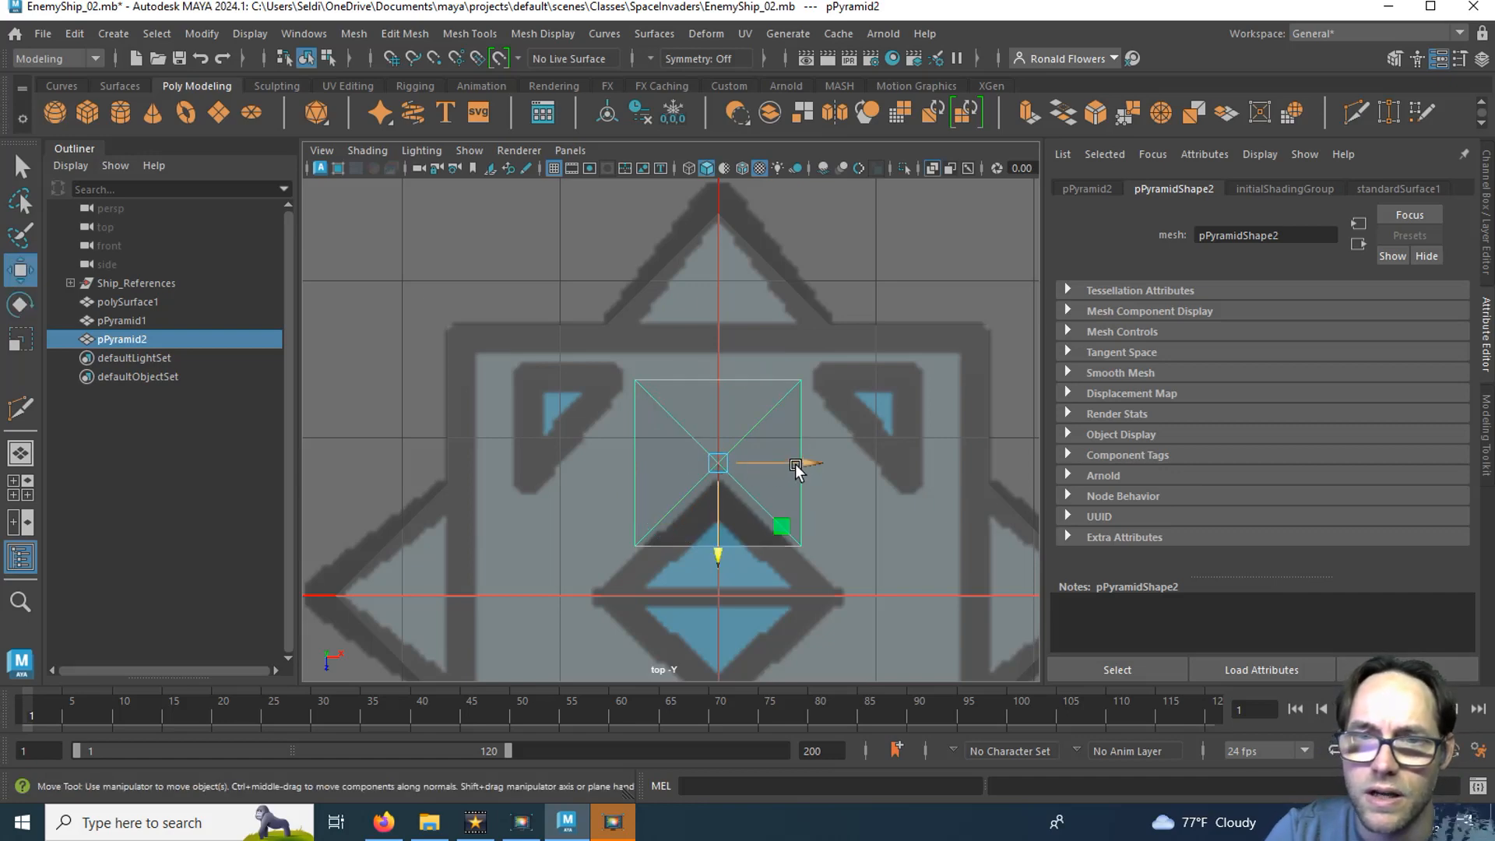
pyautogui.moveTo(796, 464); pyautogui.dragTo(689, 461)
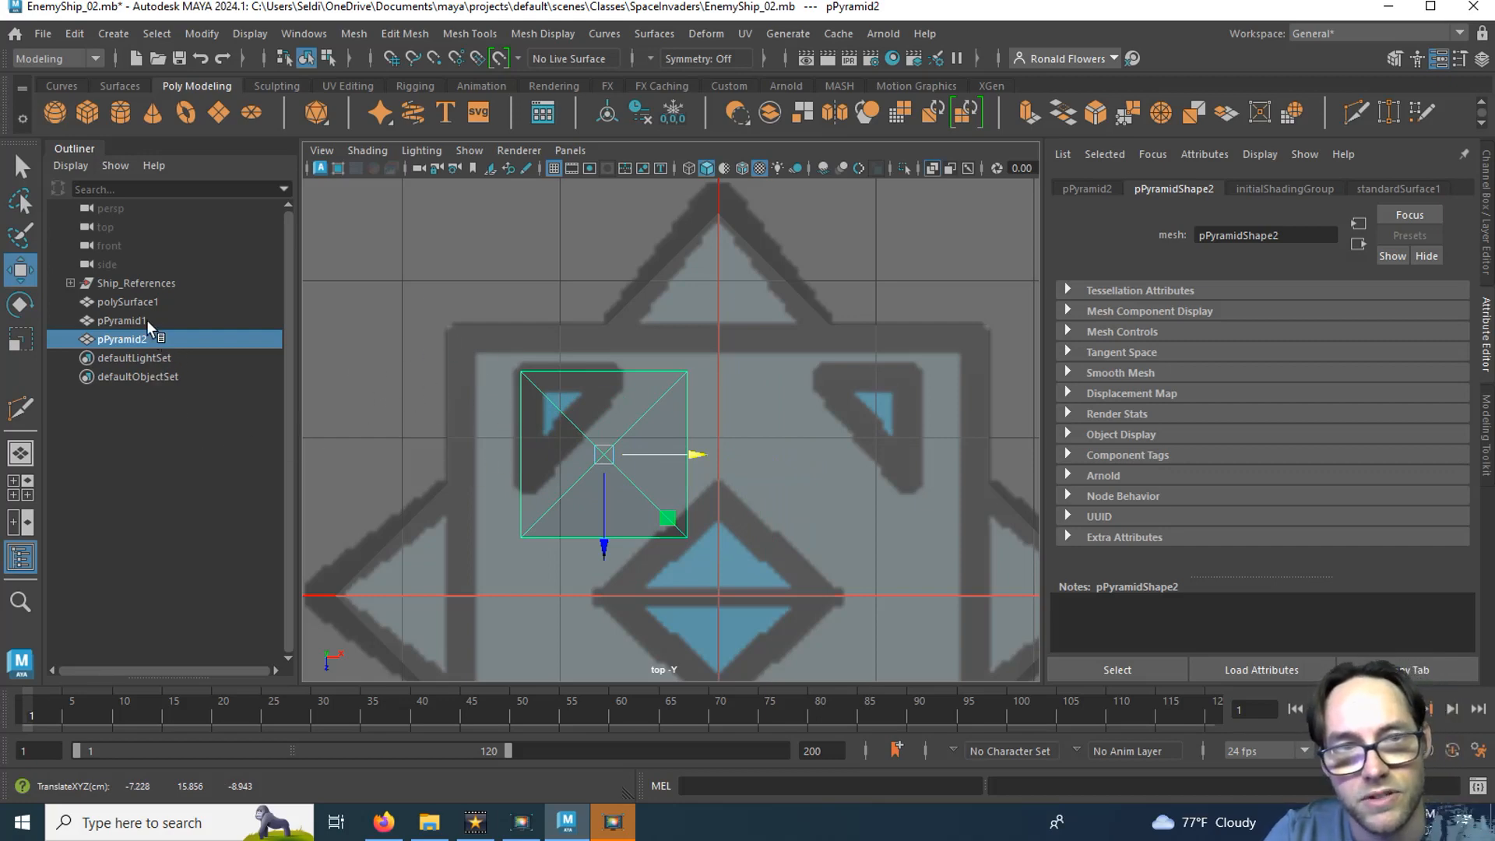
# Hide the Ship_References group and snap the duplicate corner pyramid to the grid at X -10, Z -10 in the top view.
pyautogui.click(137, 283)
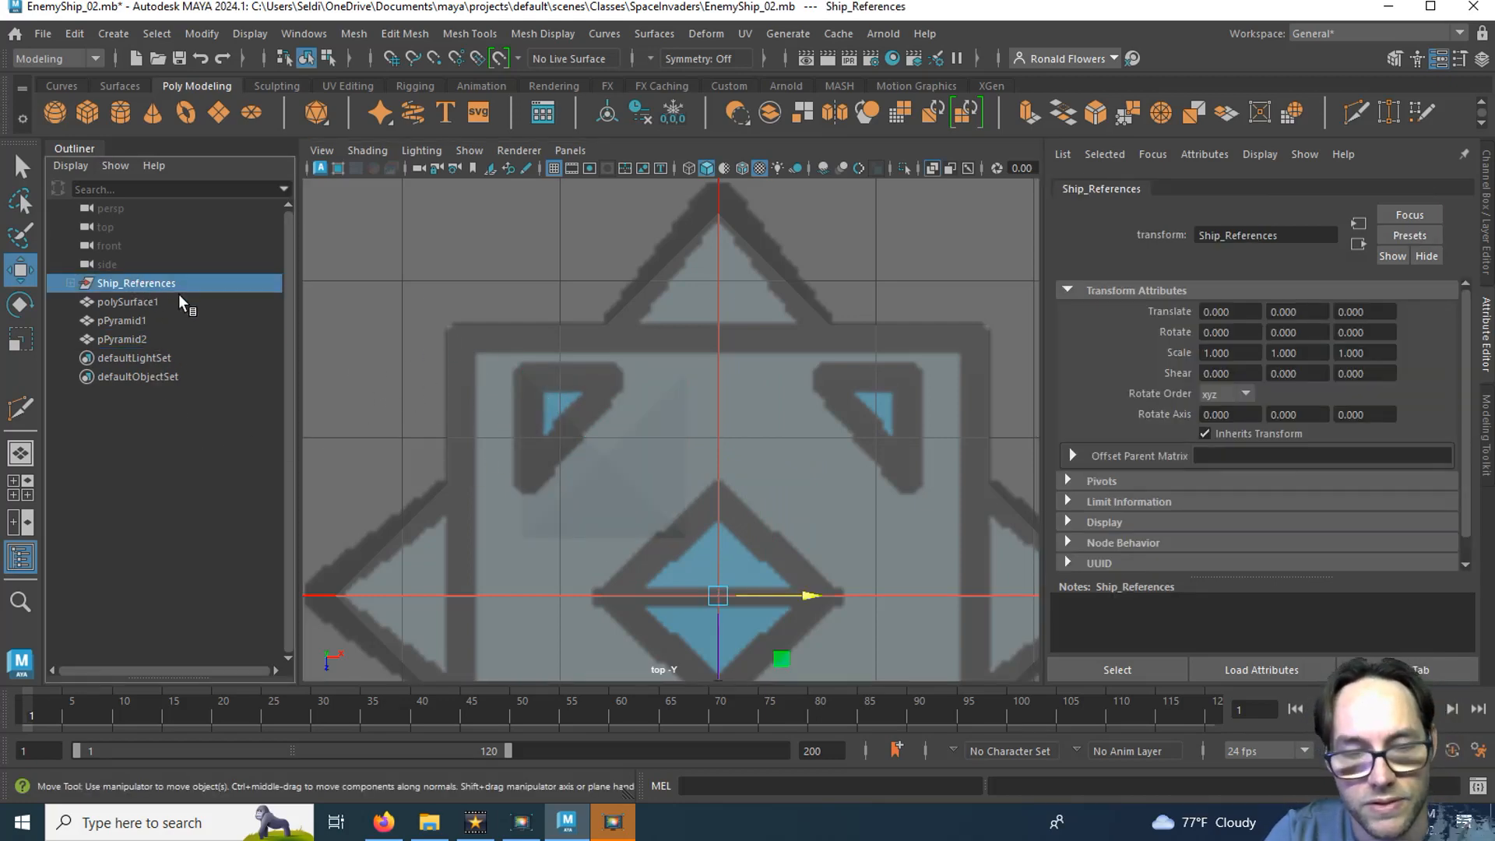
pyautogui.press('h')
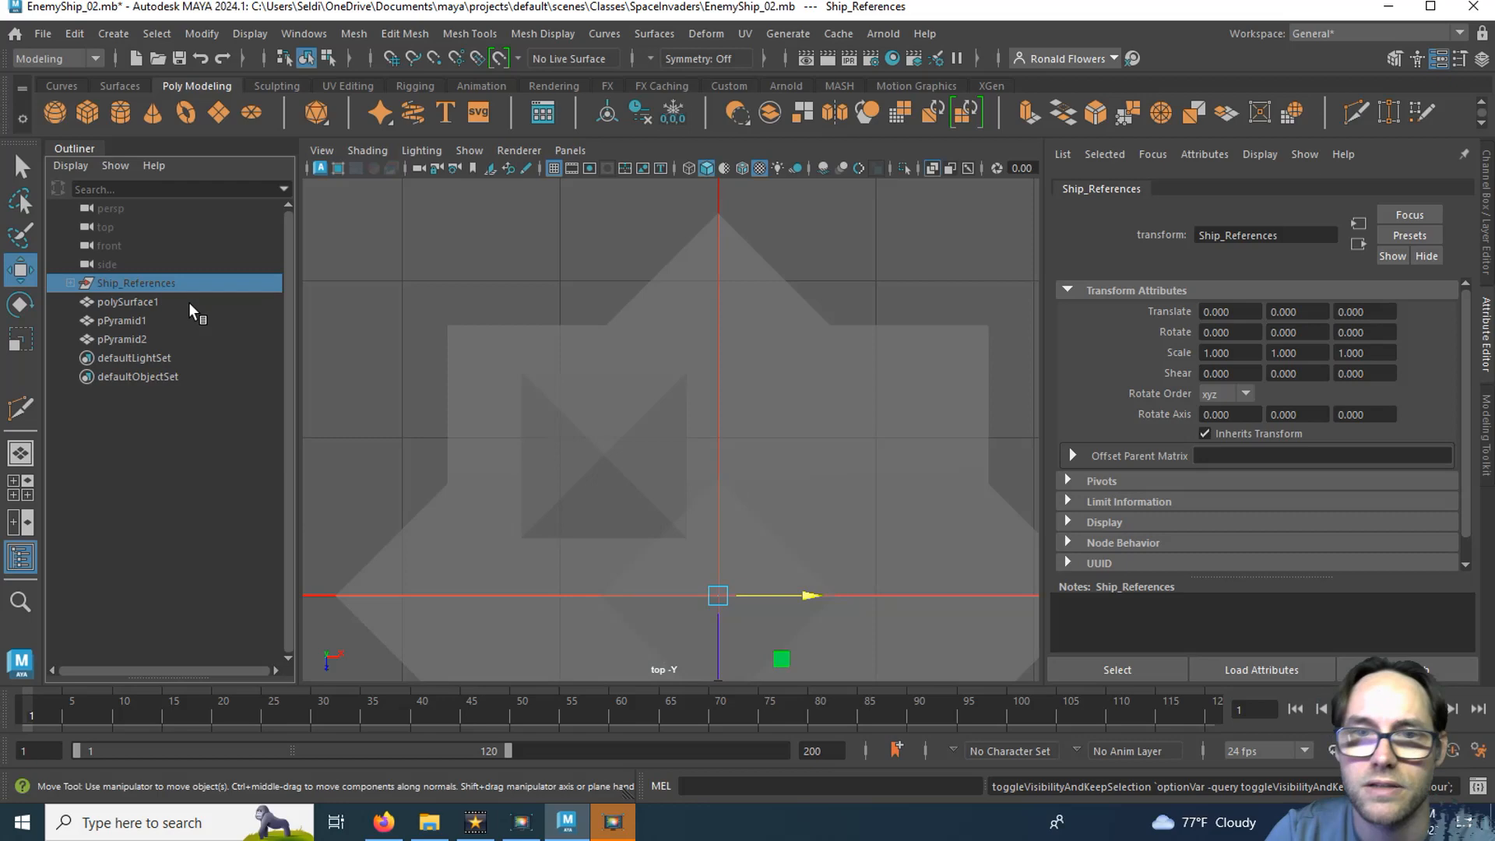
pyautogui.click(617, 396)
pyautogui.press('f')
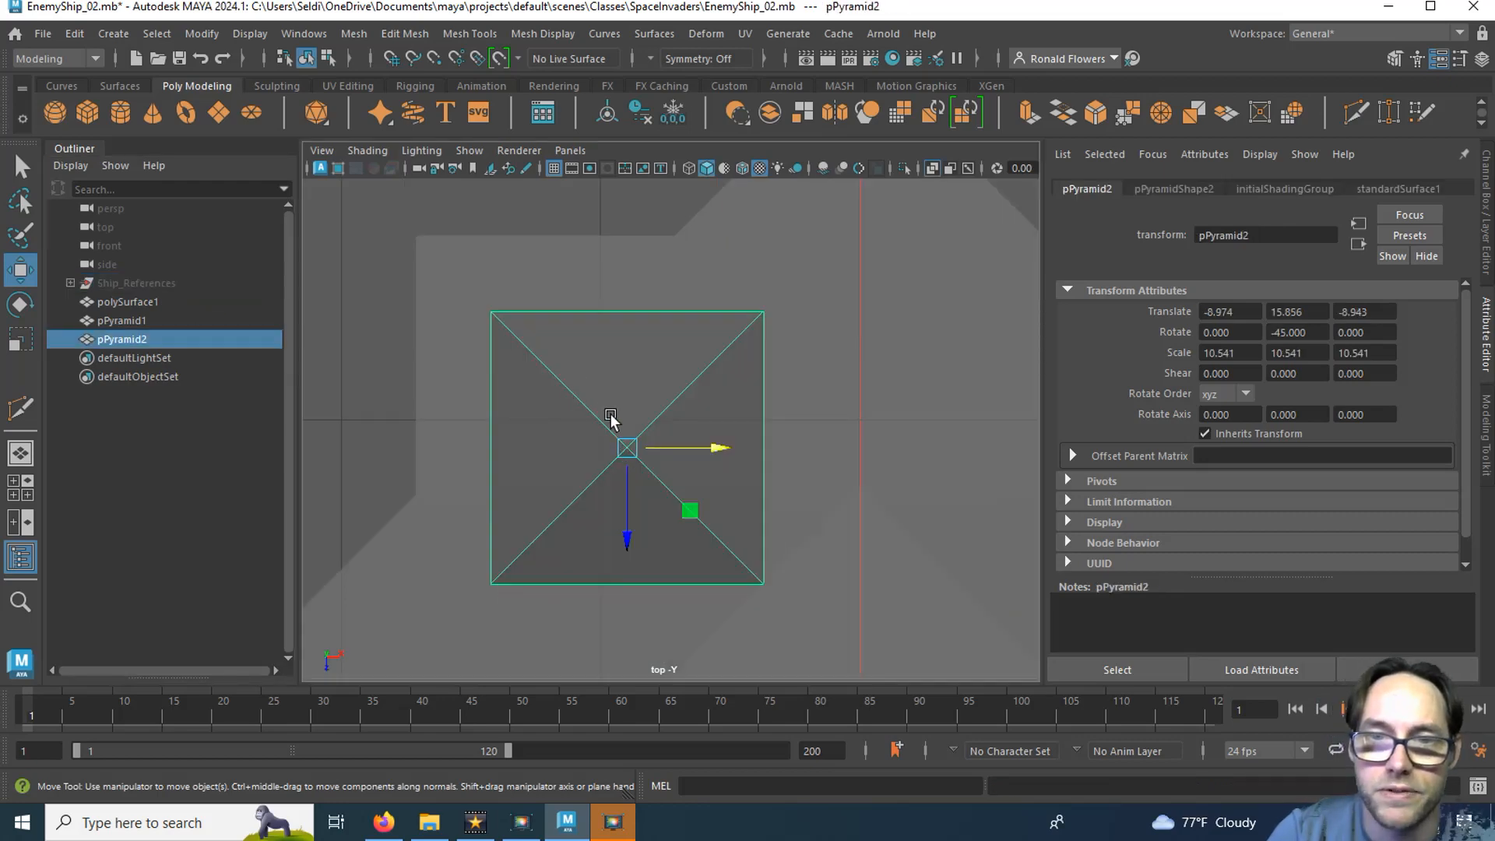
pyautogui.moveTo(626, 448); pyautogui.dragTo(682, 442)
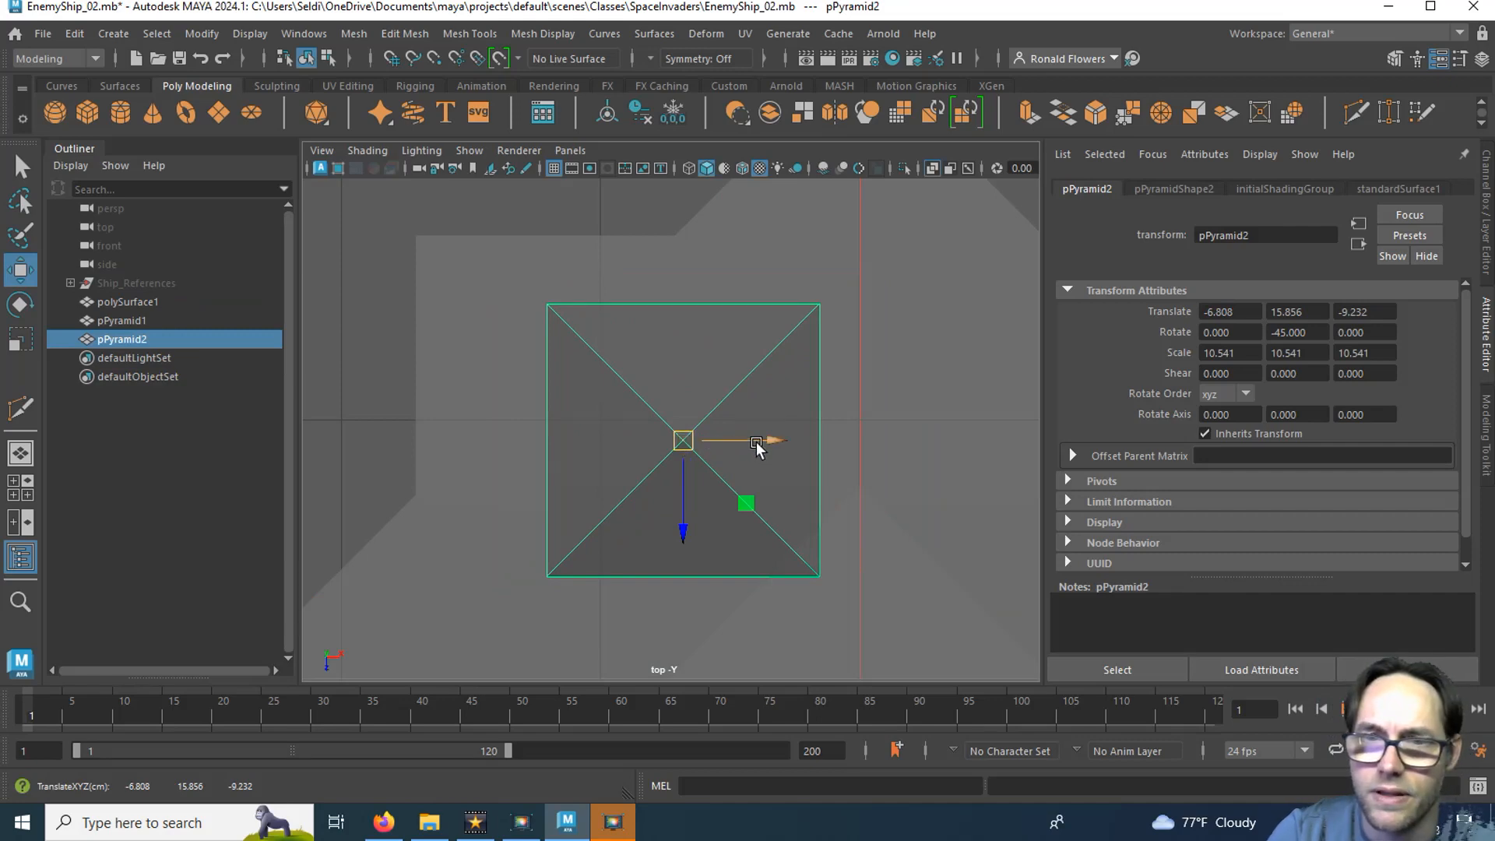
pyautogui.click(683, 530)
pyautogui.press('x')
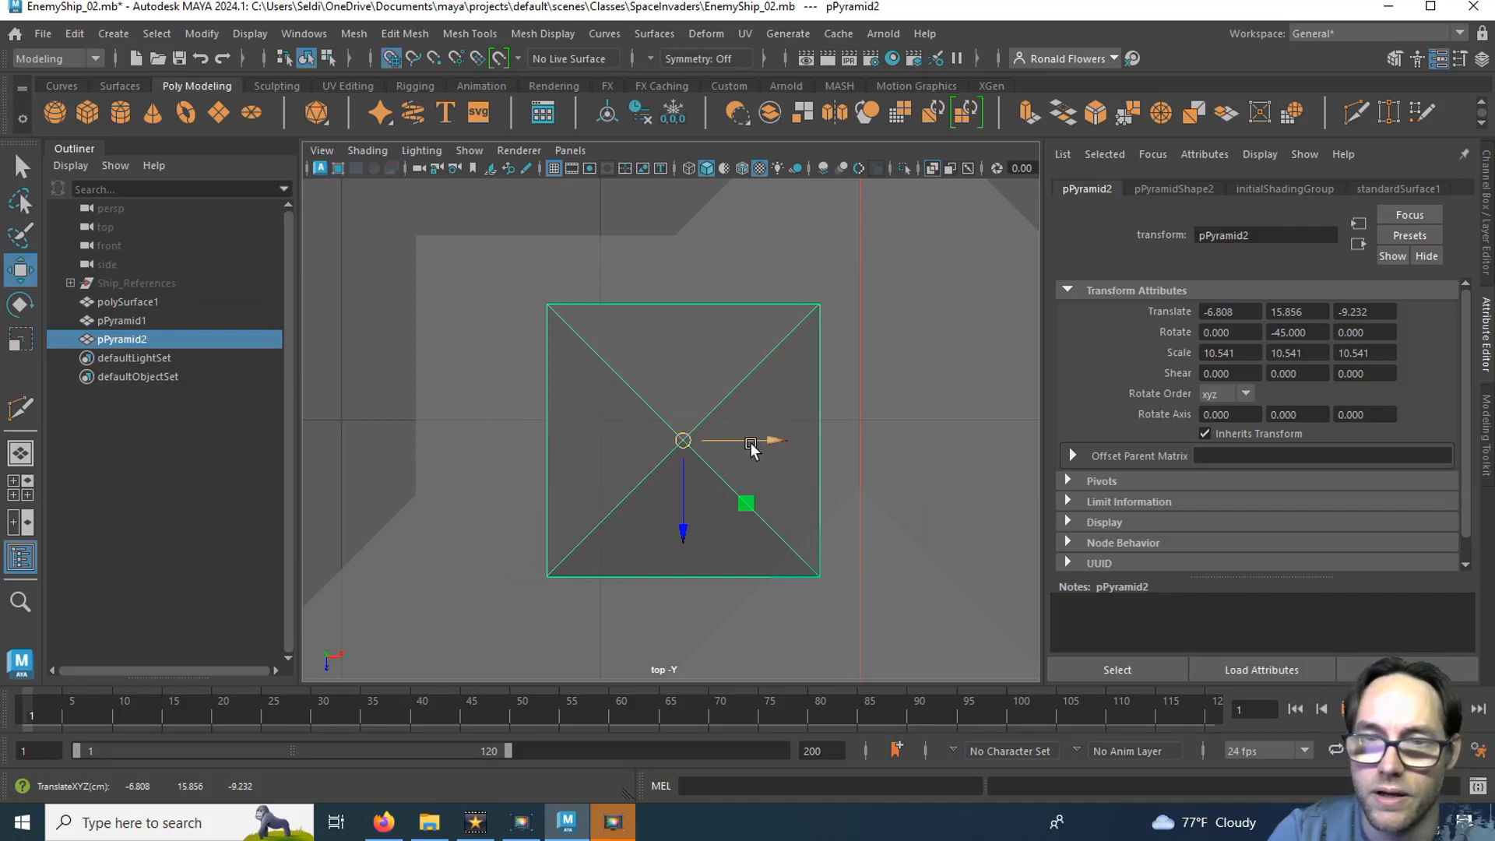
pyautogui.moveTo(767, 441); pyautogui.dragTo(632, 447)
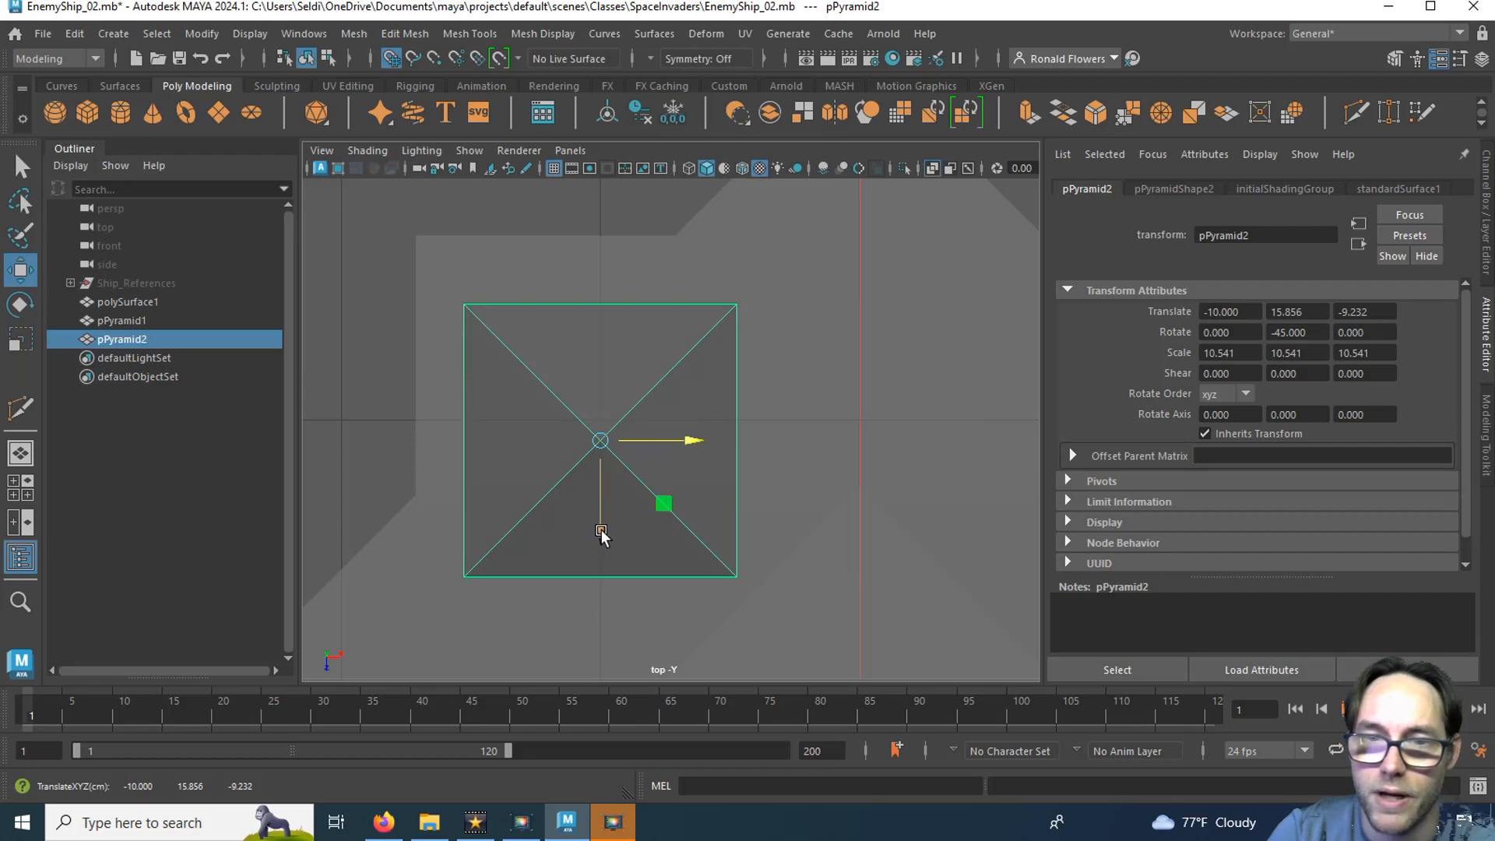
pyautogui.moveTo(601, 522); pyautogui.dragTo(613, 461)
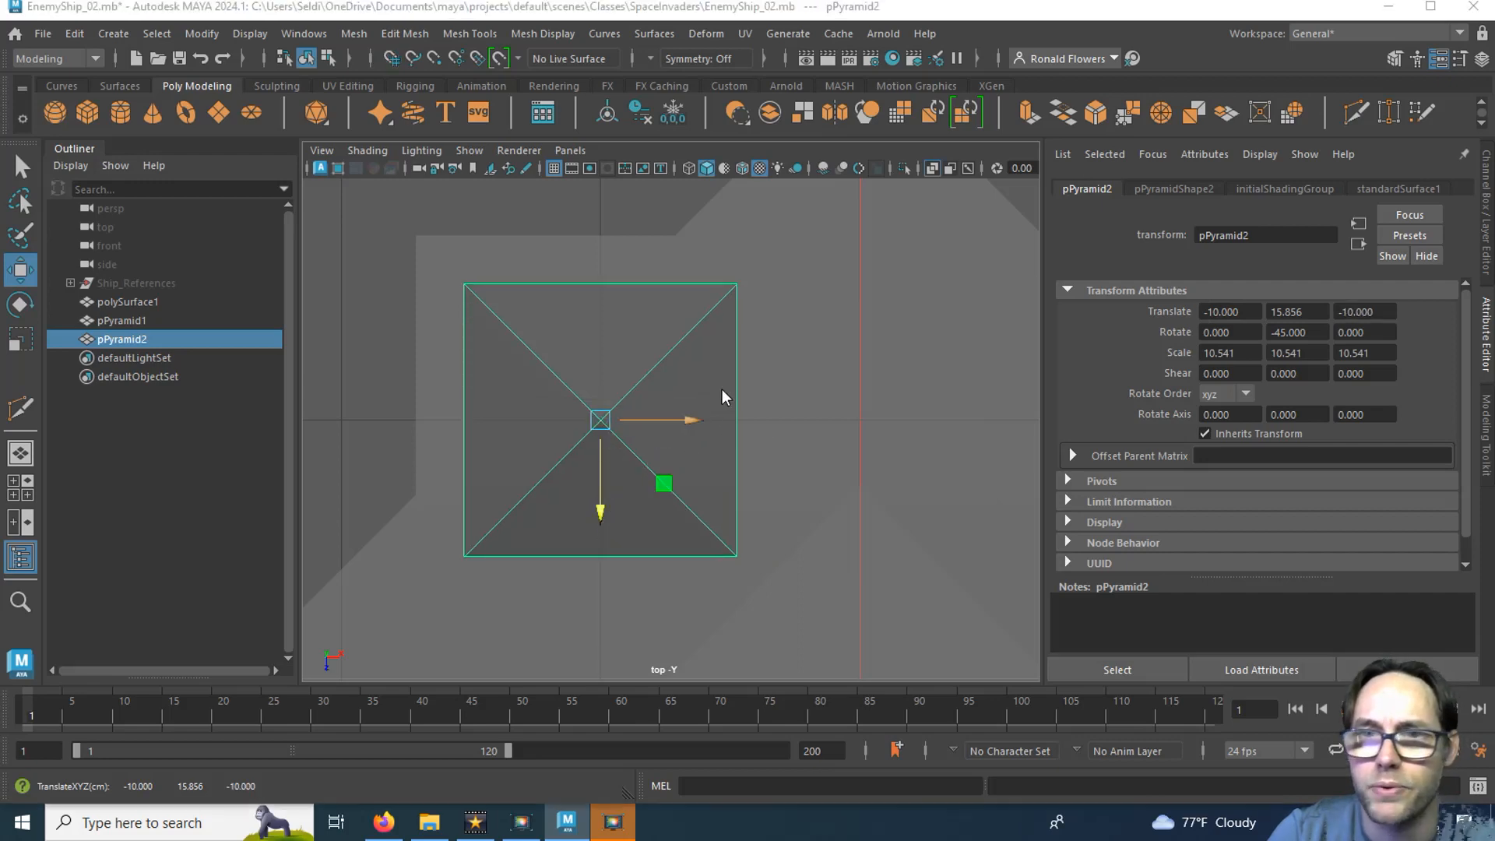
# Check the corner pyramid's placement on the hull in the perspective view and unhide the Ship_References group.
pyautogui.press('space')
pyautogui.press('space')
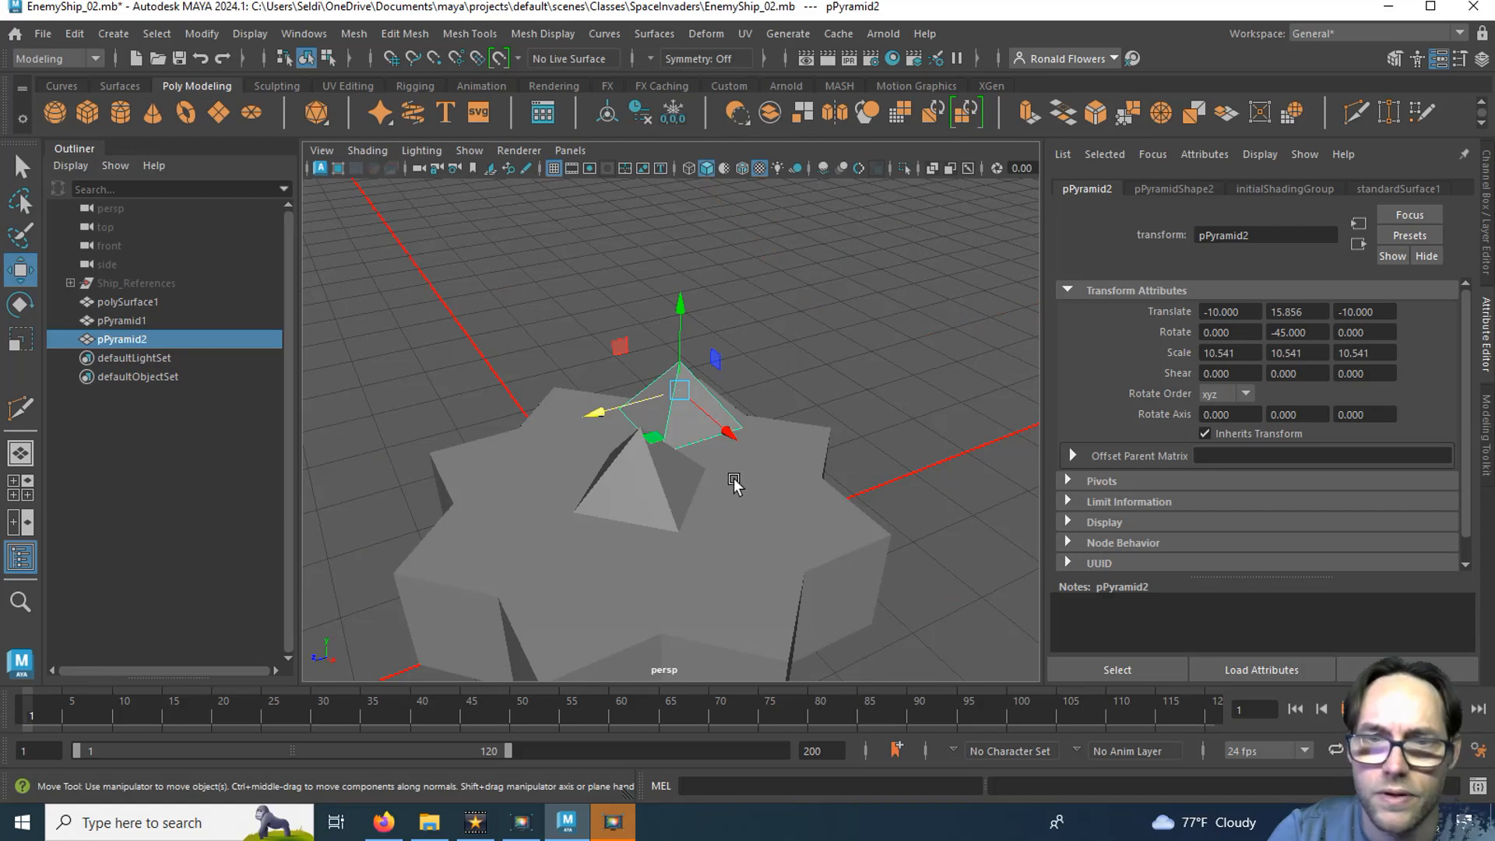
pyautogui.scroll(3, 735, 483)
pyautogui.keyDown('alt'); pyautogui.moveTo(734, 483); pyautogui.dragTo(622, 508); pyautogui.keyUp('alt')
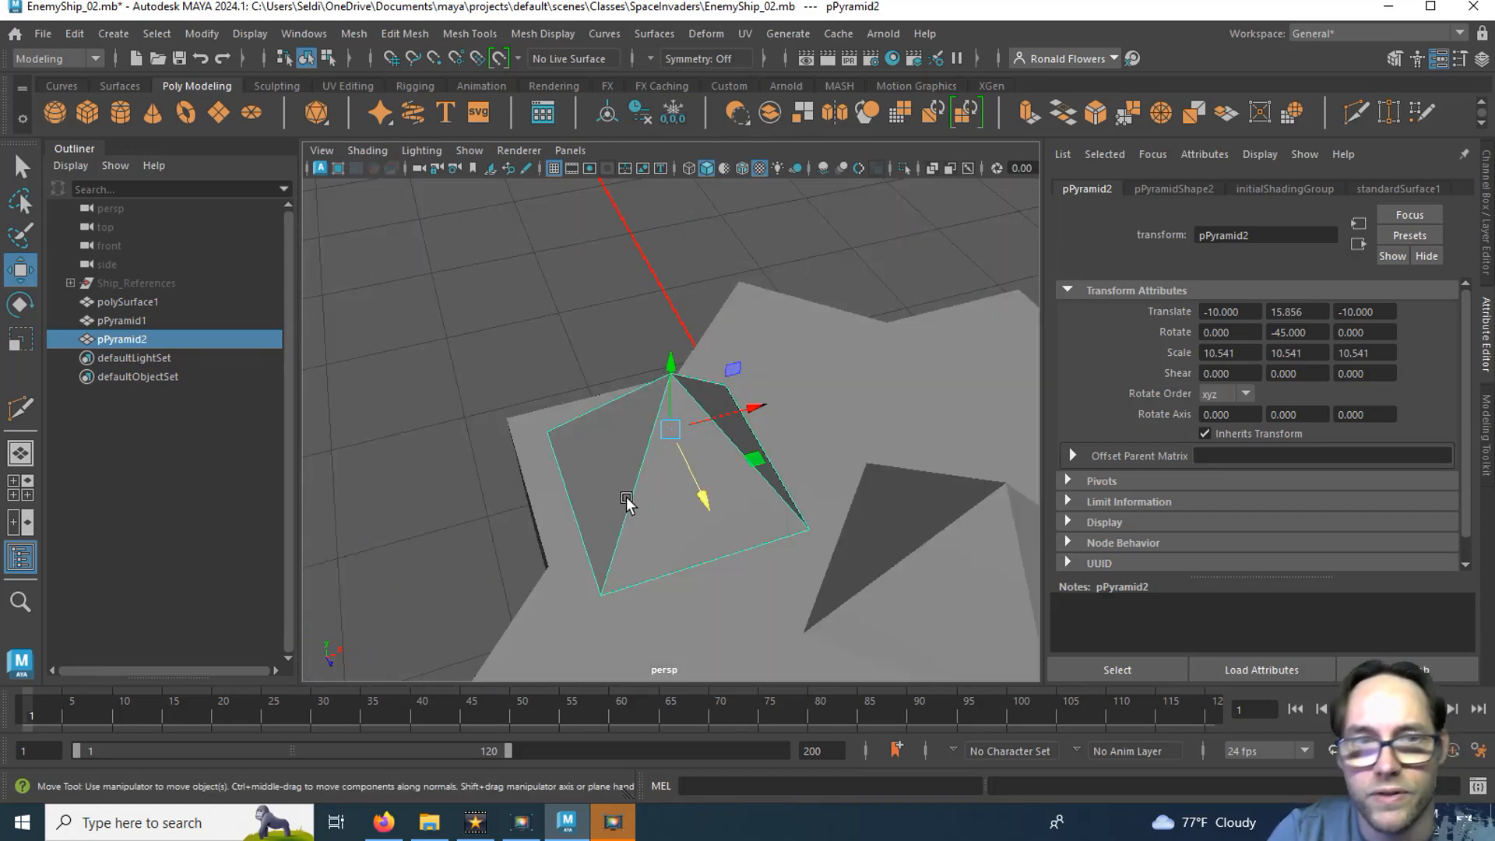
pyautogui.click(153, 285)
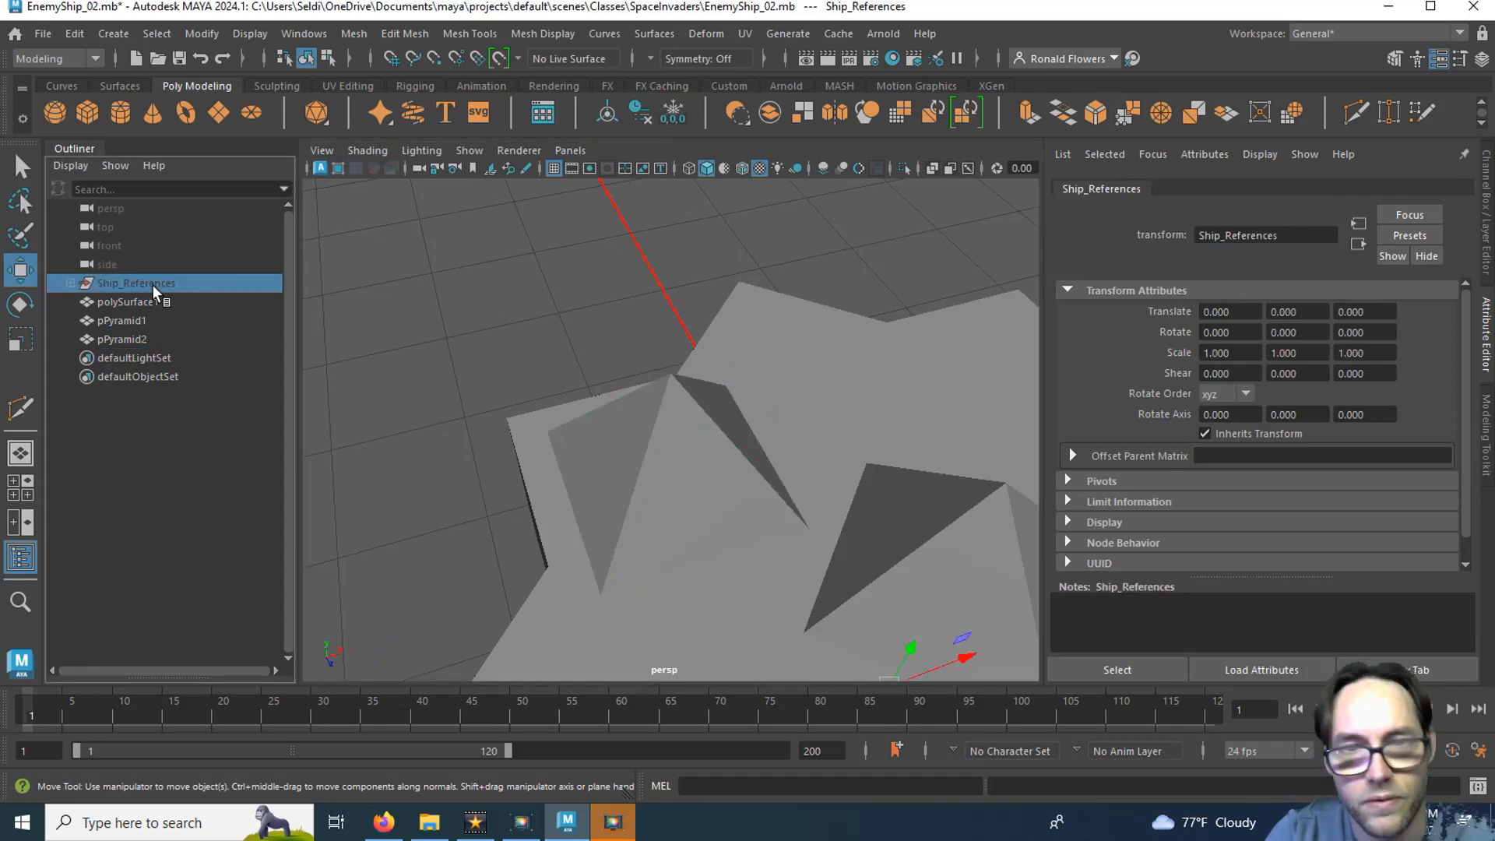
pyautogui.press('f')
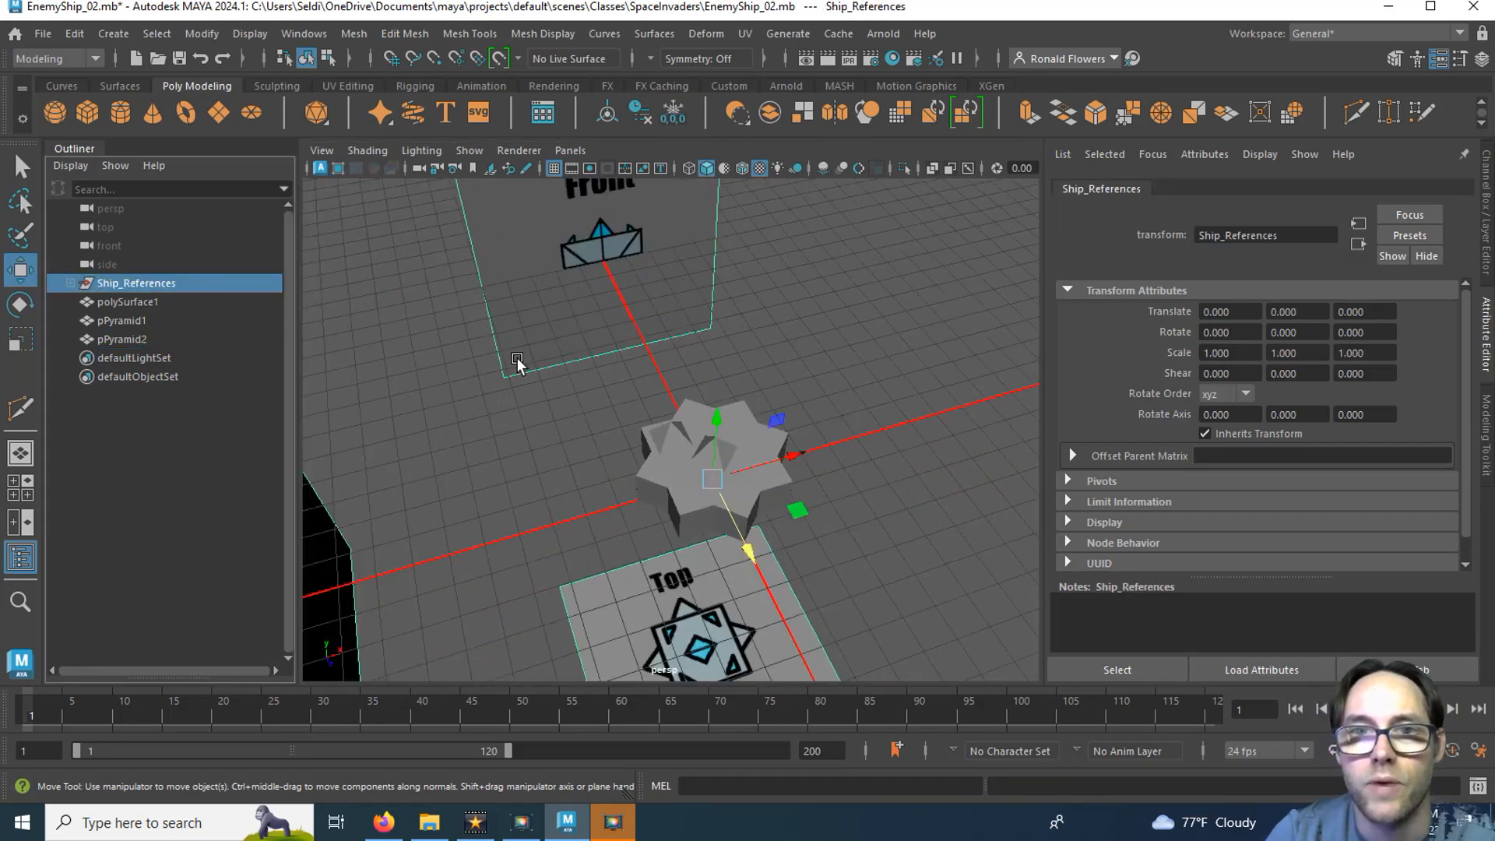
# Compare the model with the front reference image in the perspective view and at the small corner pyramid in the front view.
pyautogui.scroll(5, 549, 341)
pyautogui.keyDown('alt'); pyautogui.moveTo(546, 296); pyautogui.dragTo(673, 623, button='middle'); pyautogui.keyUp('alt')
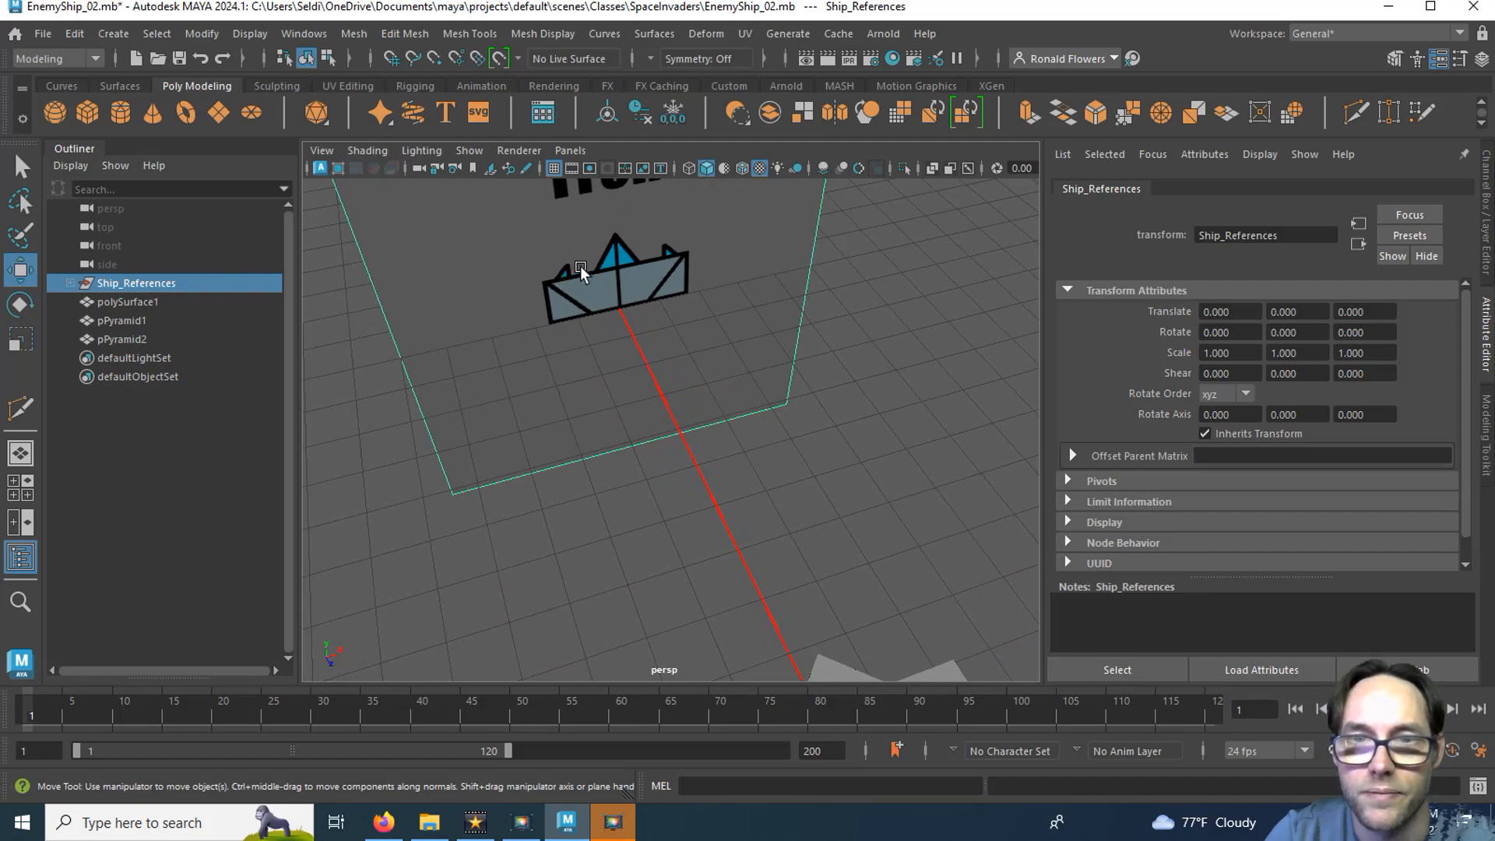
pyautogui.scroll(-5, 729, 441)
pyautogui.keyDown('alt'); pyautogui.moveTo(697, 500); pyautogui.dragTo(644, 412, button='middle'); pyautogui.keyUp('alt')
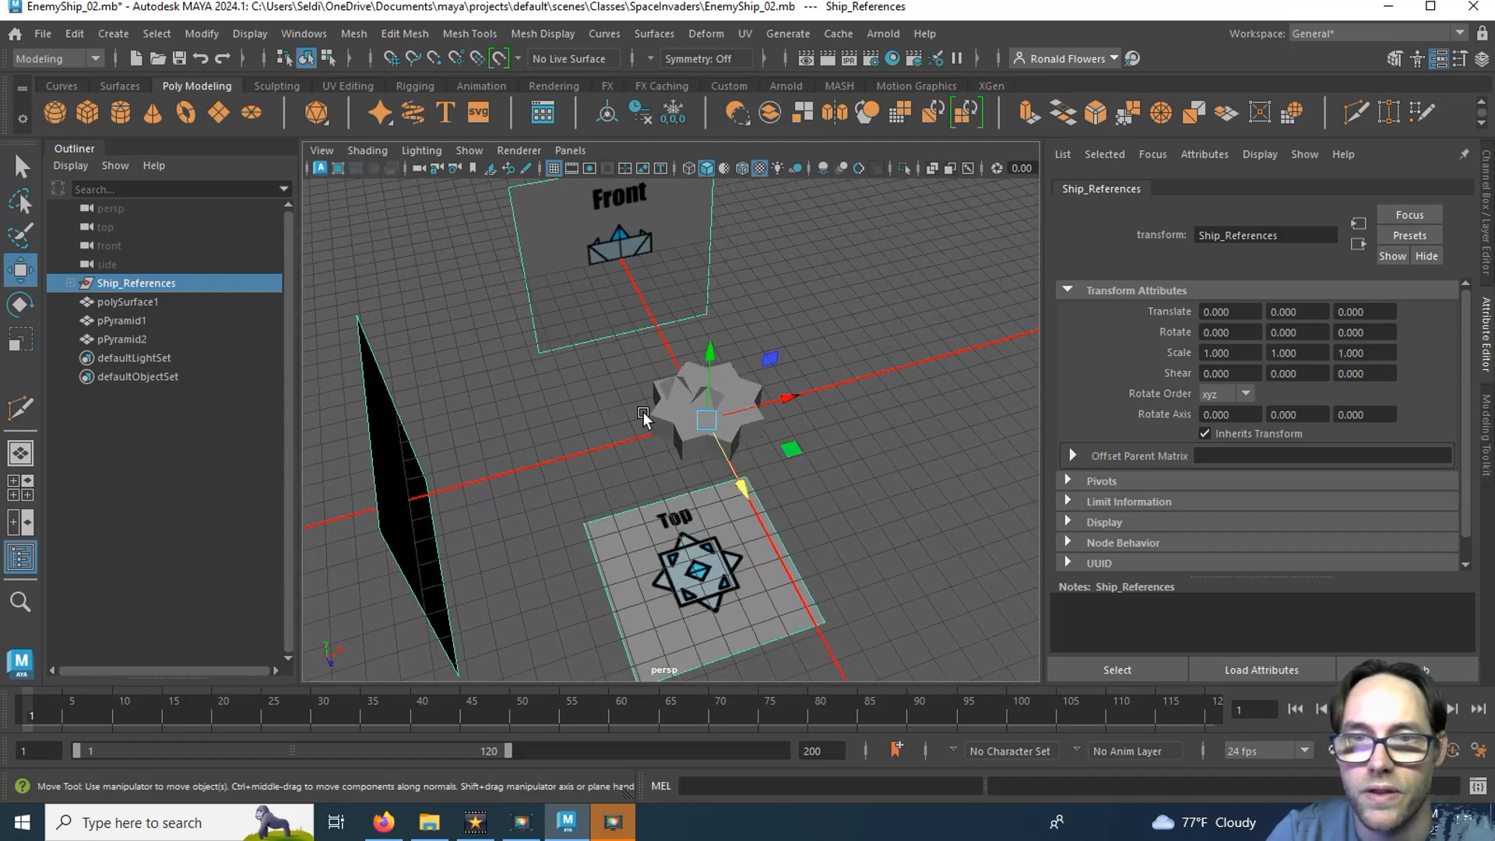
pyautogui.scroll(7, 643, 413)
pyautogui.press('space')
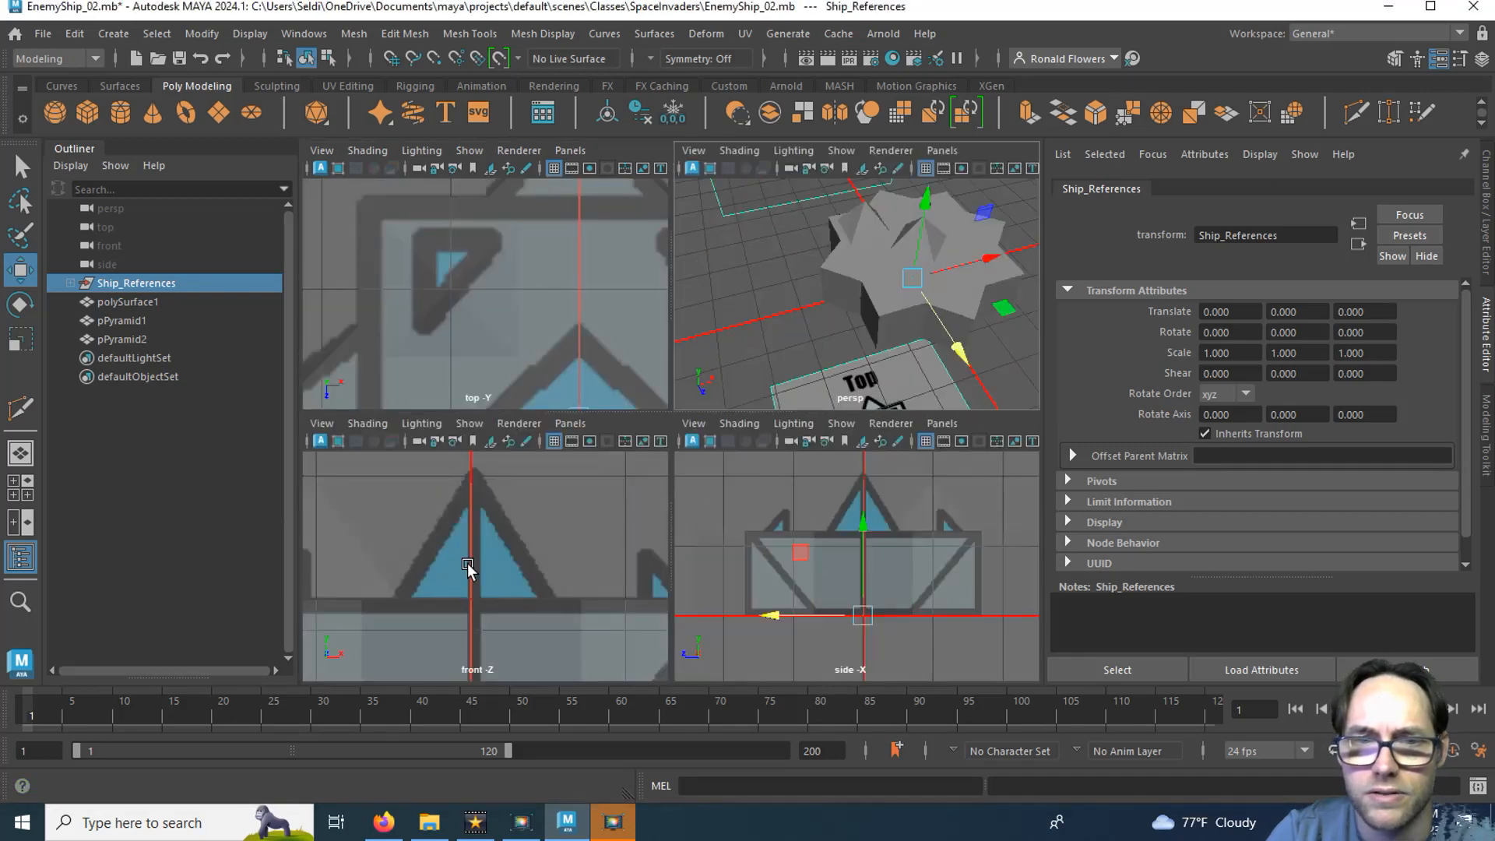
pyautogui.press('space')
pyautogui.keyDown('alt'); pyautogui.moveTo(550, 506); pyautogui.dragTo(601, 420, button='middle'); pyautogui.keyUp('alt')
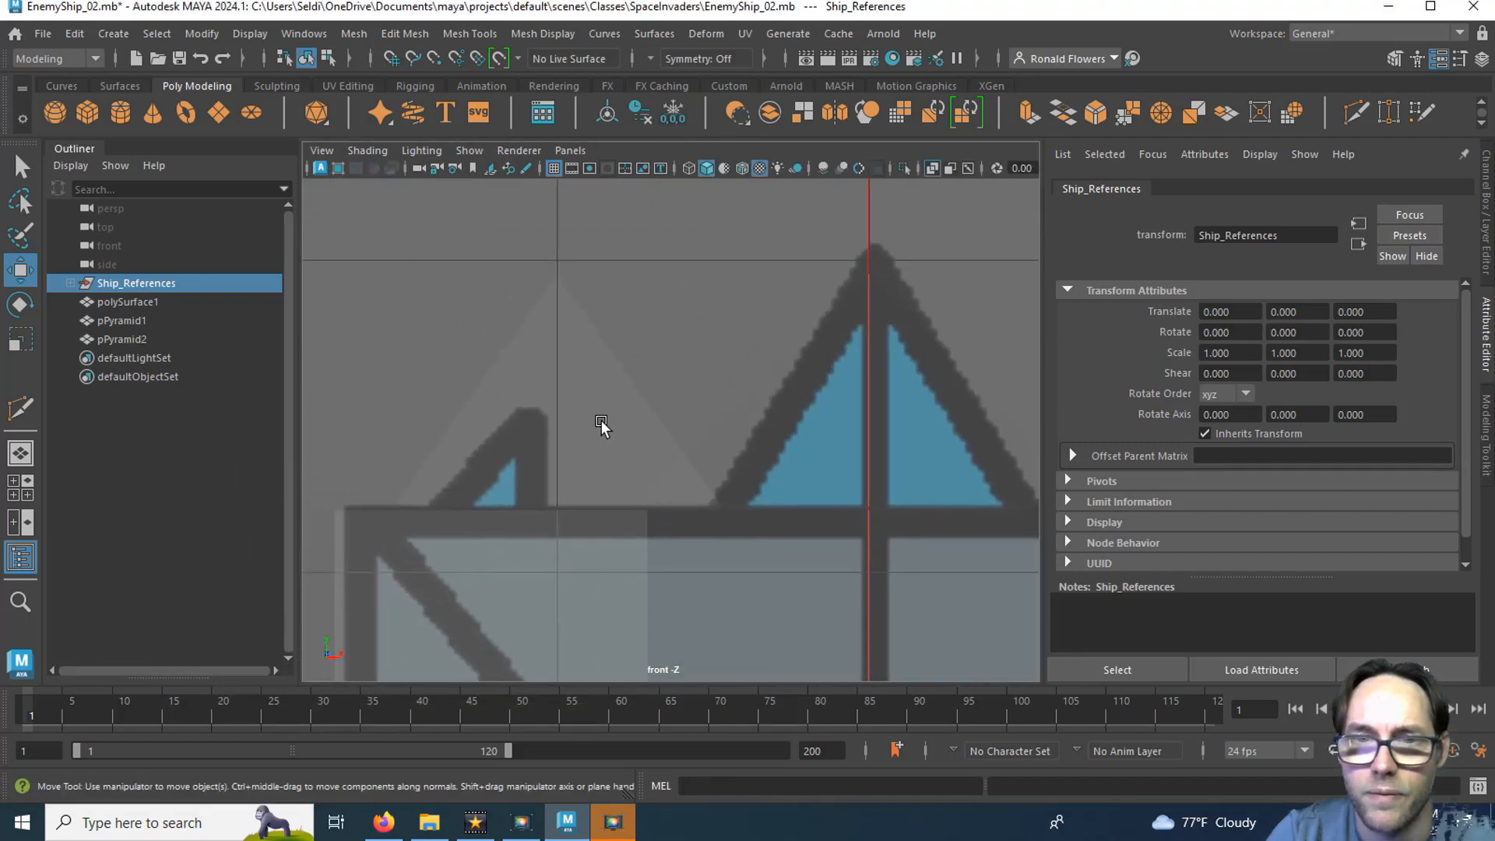
# Try scaling the corner pyramid uniformly to about 6.3 around its centre, and undo the scaling.
pyautogui.click(605, 423)
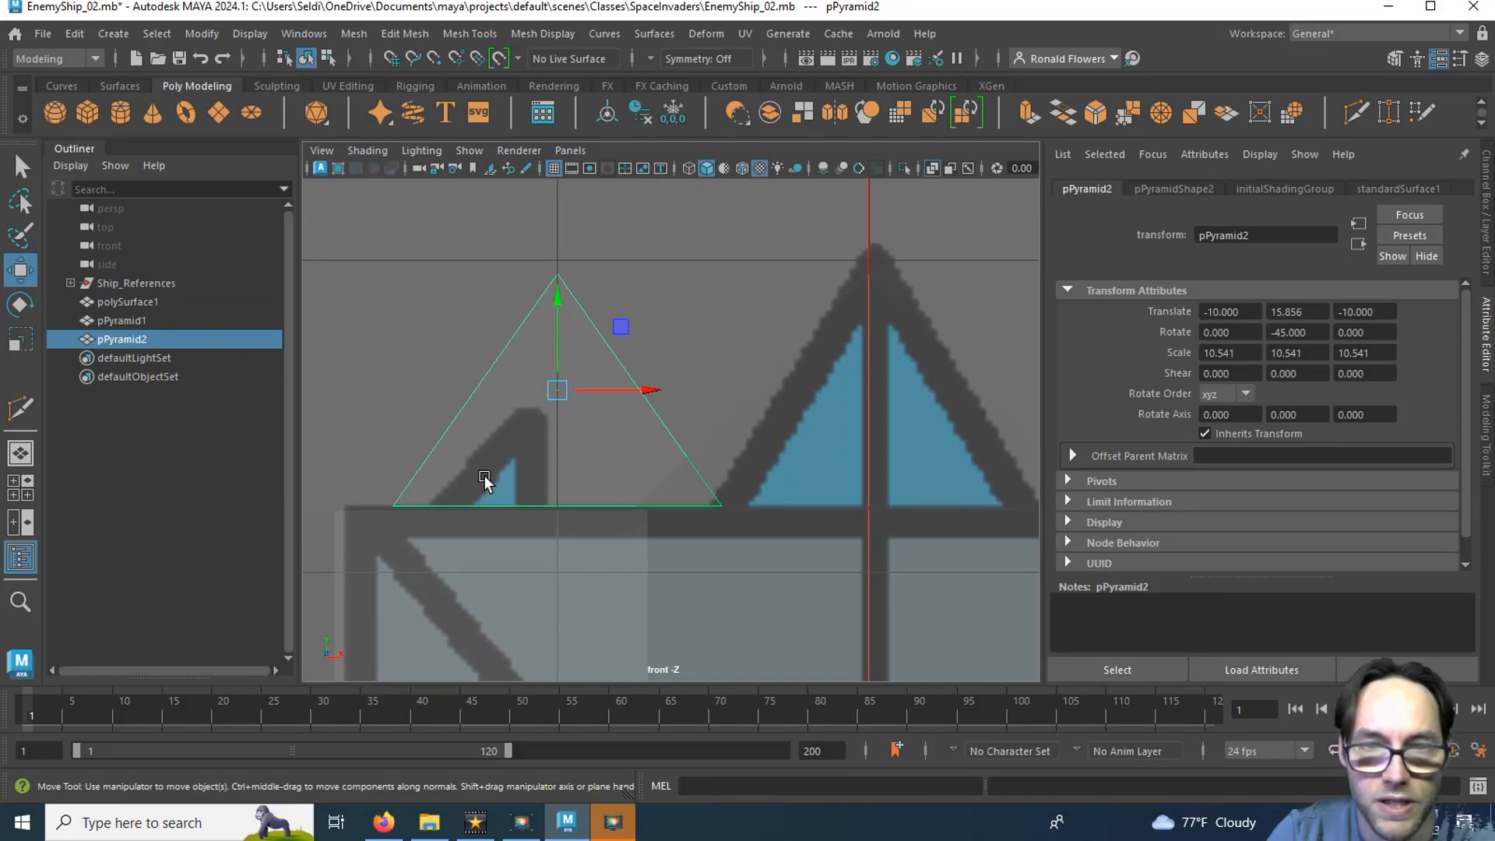
pyautogui.press('r')
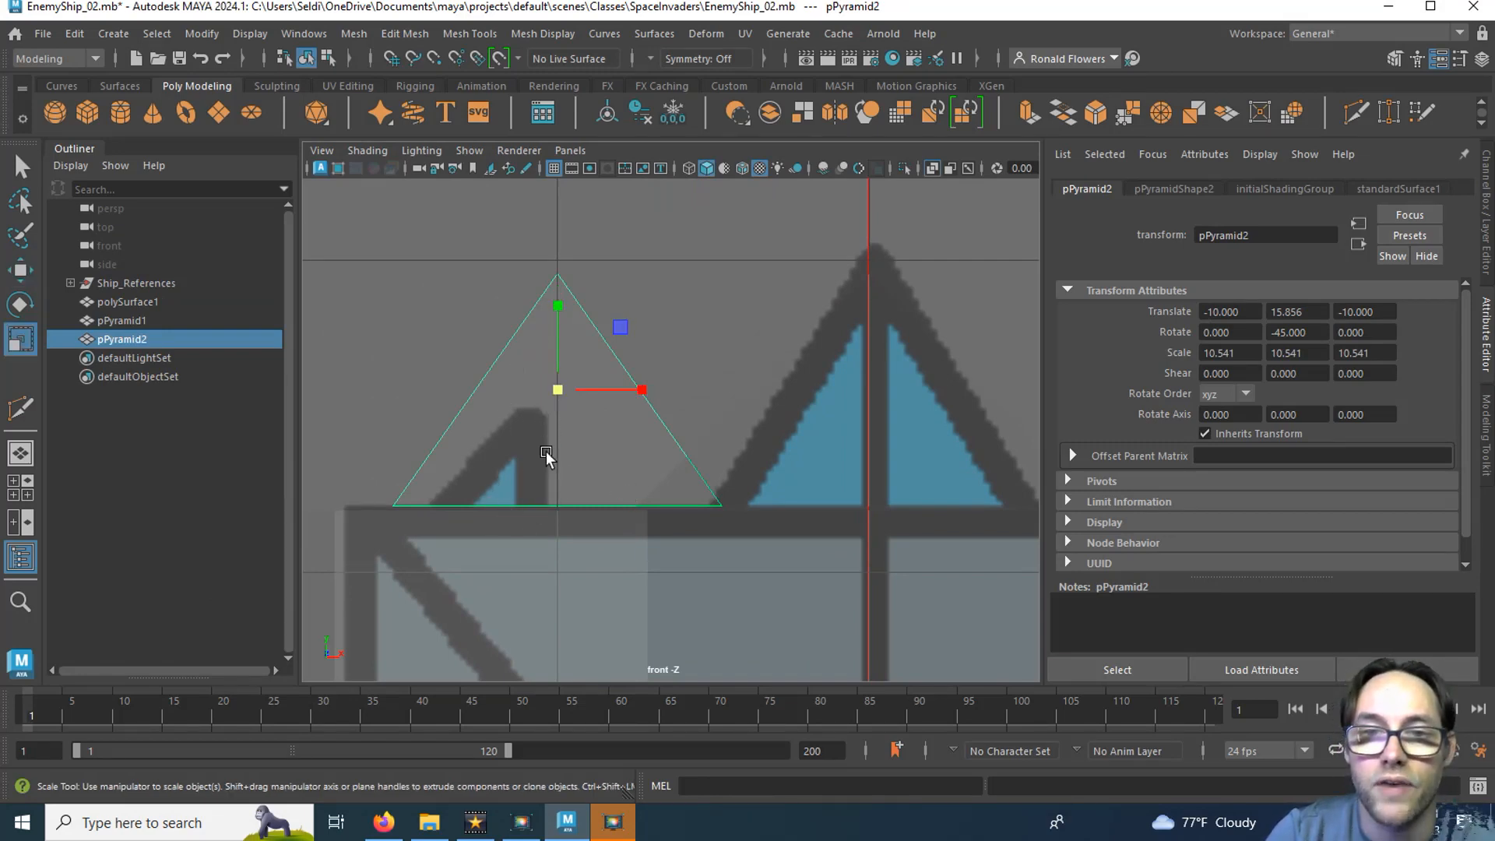
pyautogui.moveTo(554, 389); pyautogui.dragTo(358, 470)
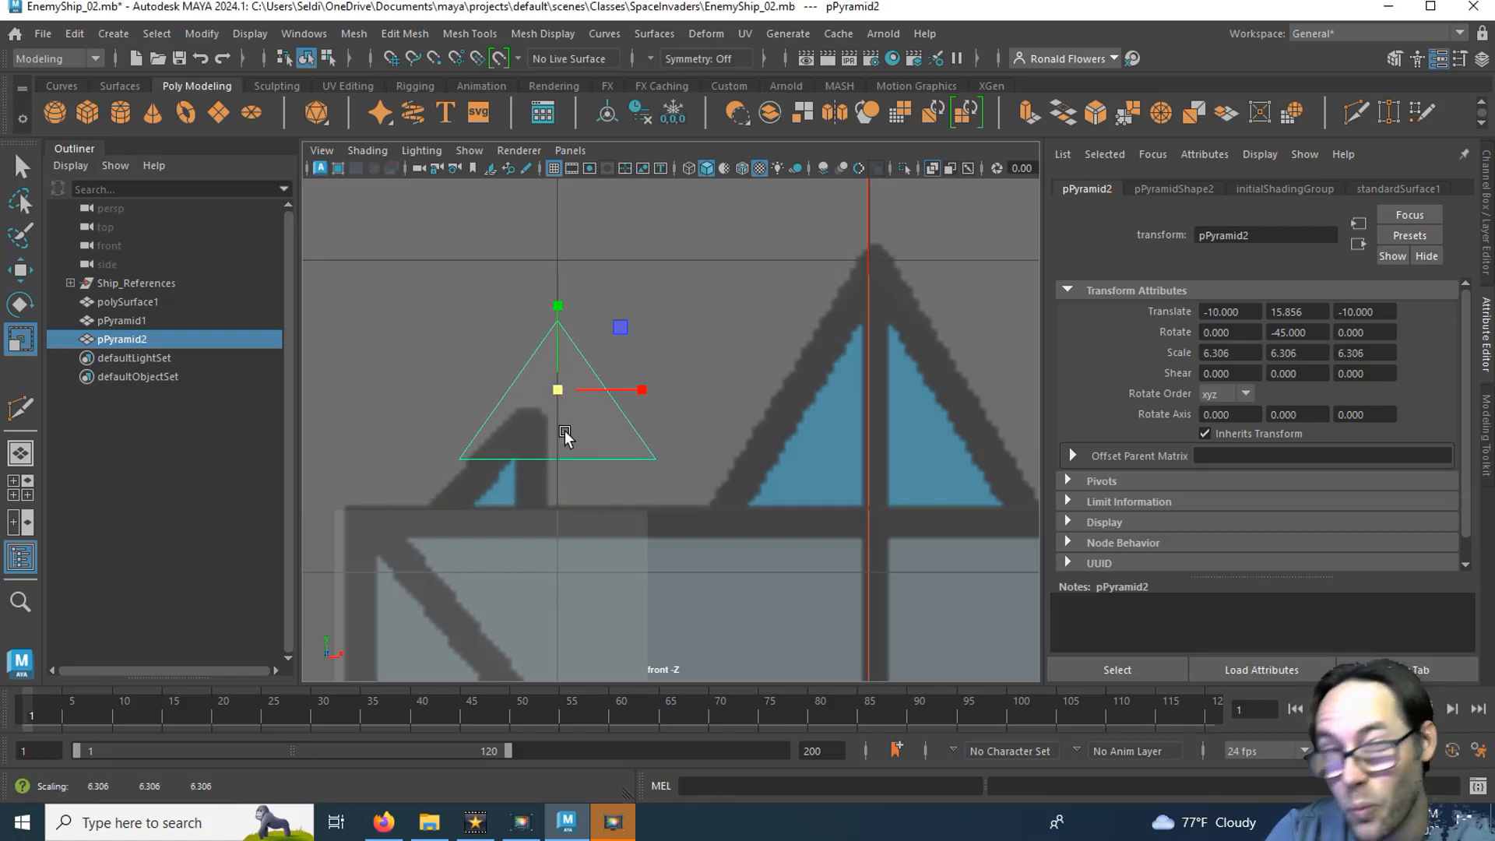
pyautogui.hotkey('ctrl', 'z')
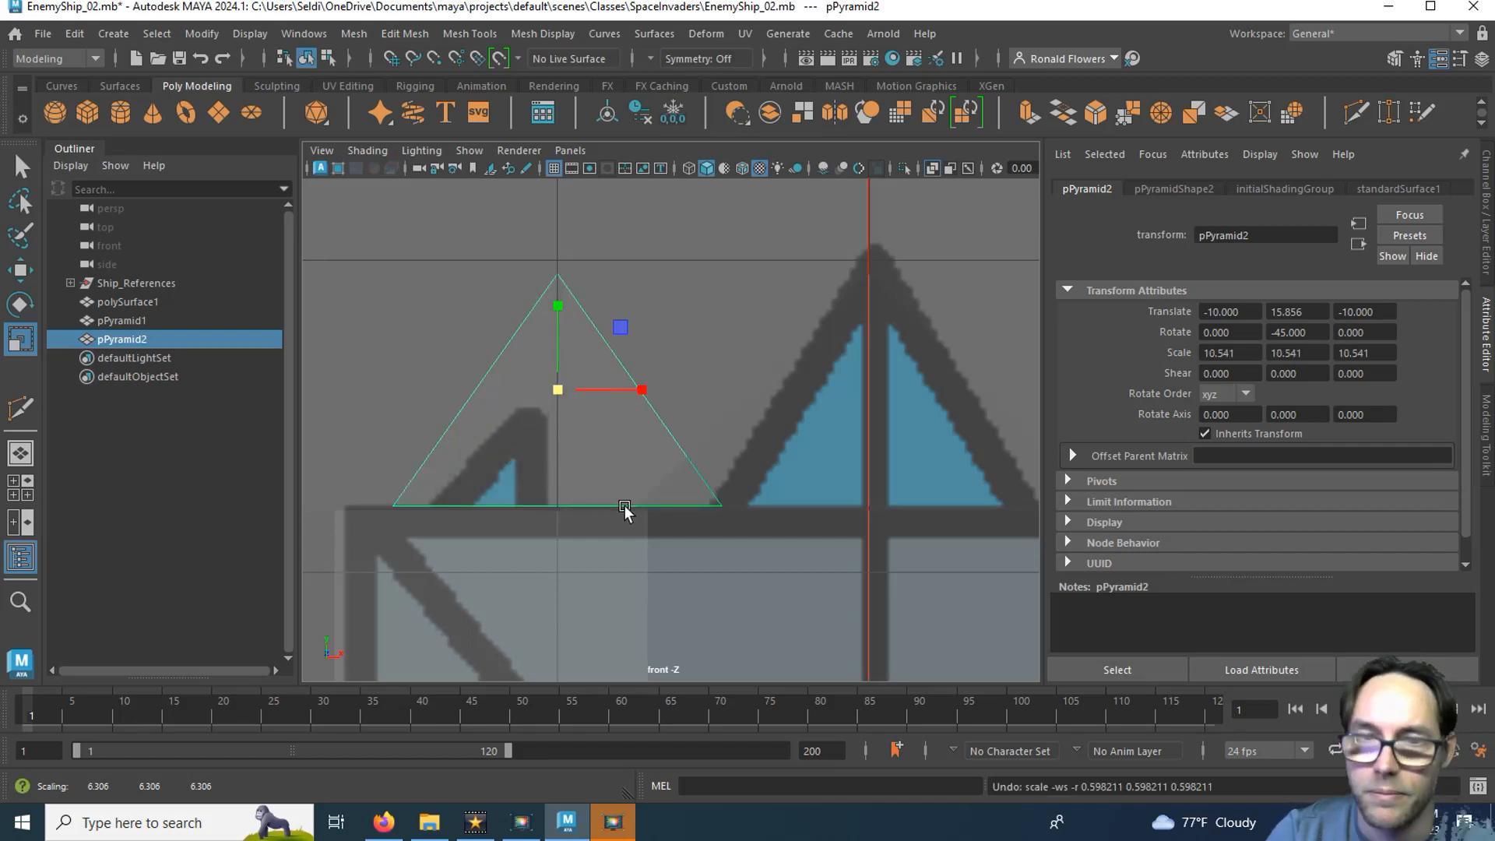
# Move the corner pyramid's pivot down to its base by snapping it to a base vertex along Y.
pyautogui.press('w')
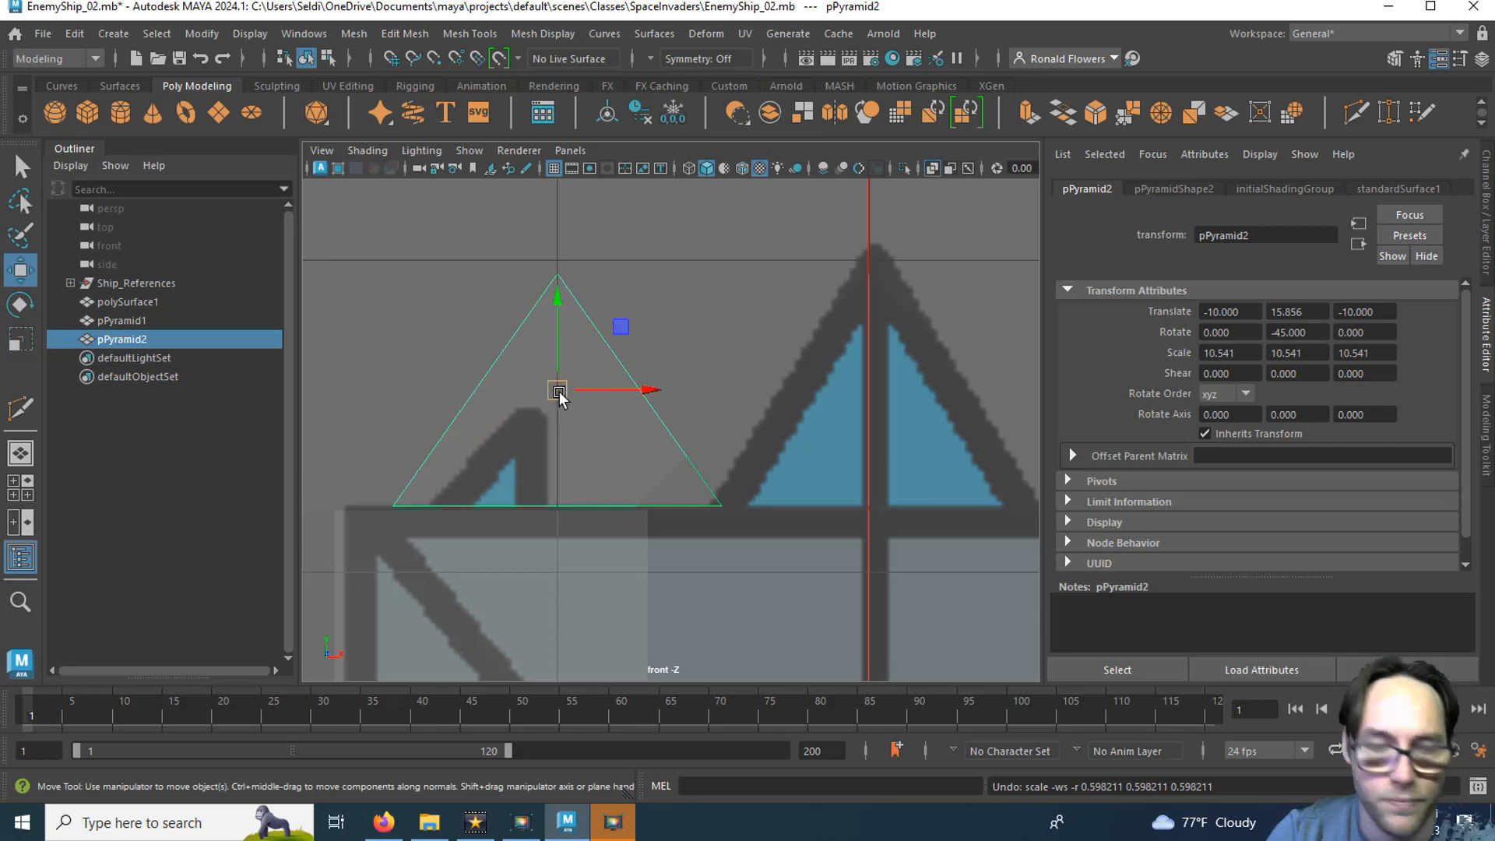
pyautogui.press('d')
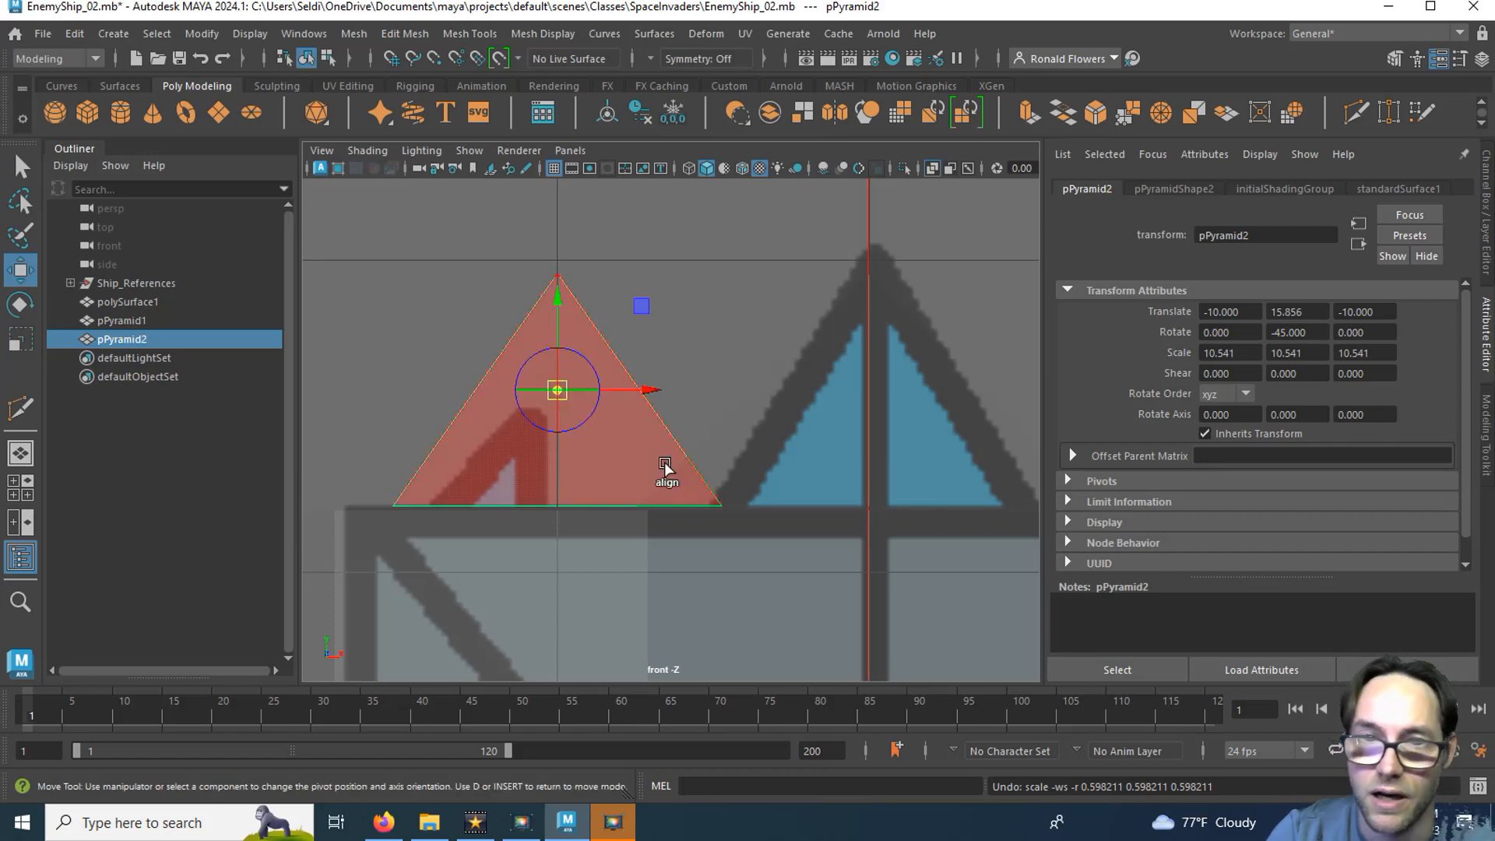
pyautogui.press('d')
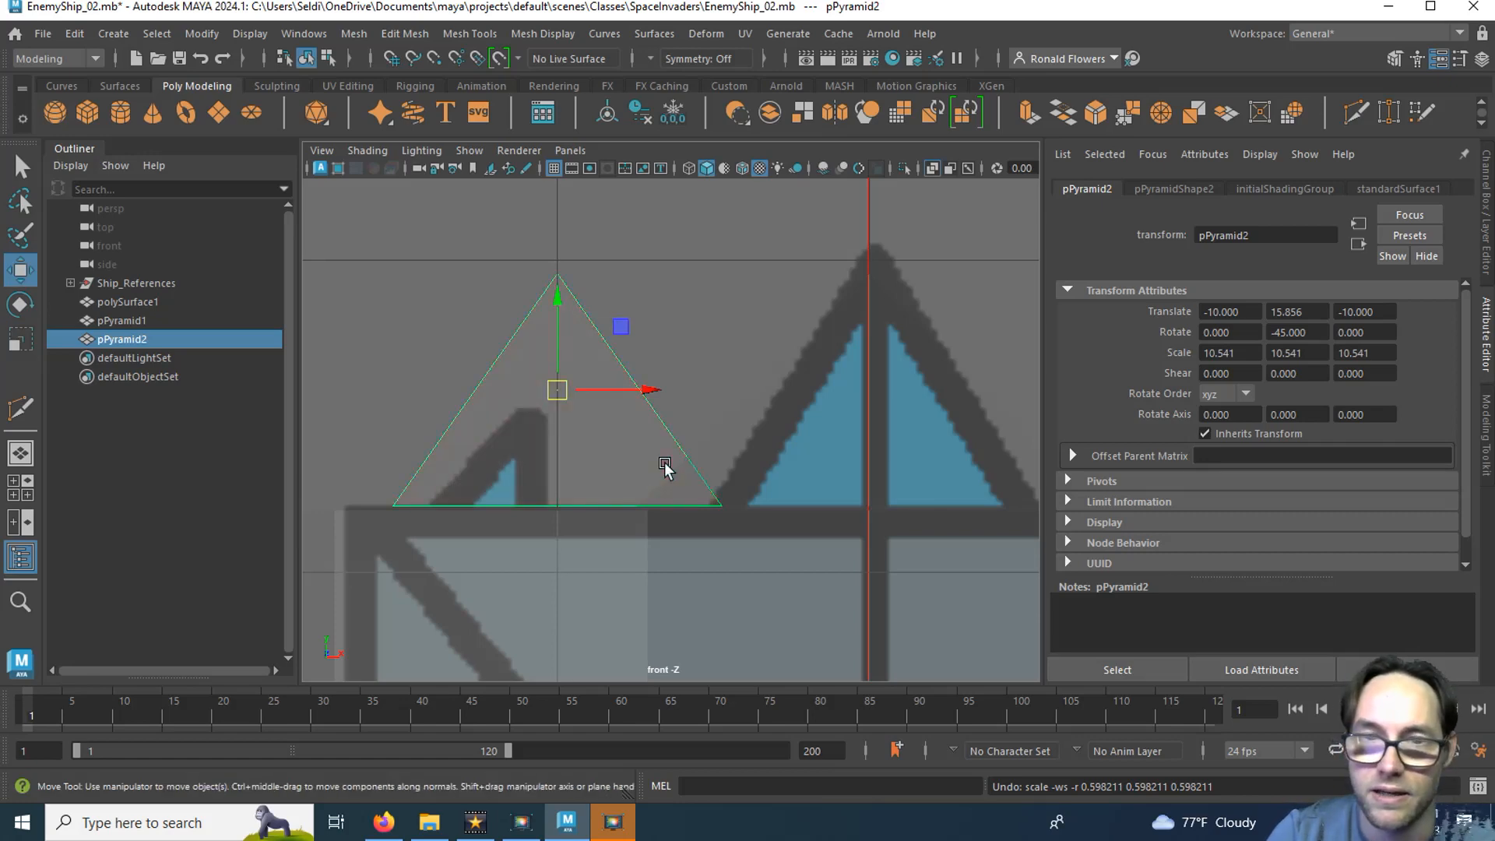
pyautogui.press('d')
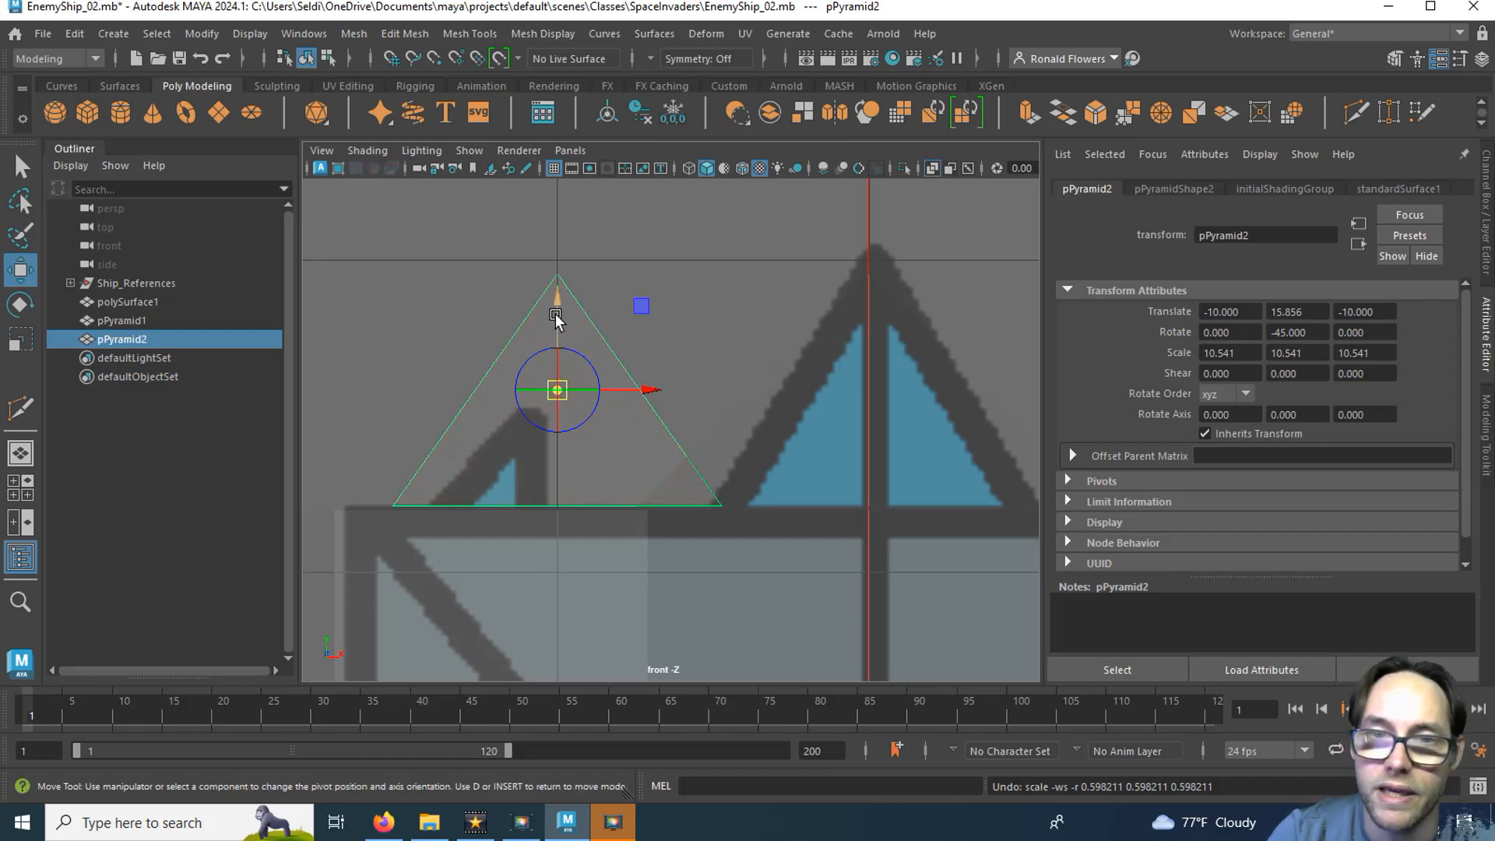
pyautogui.press('v')
pyautogui.moveTo(555, 298); pyautogui.dragTo(545, 454)
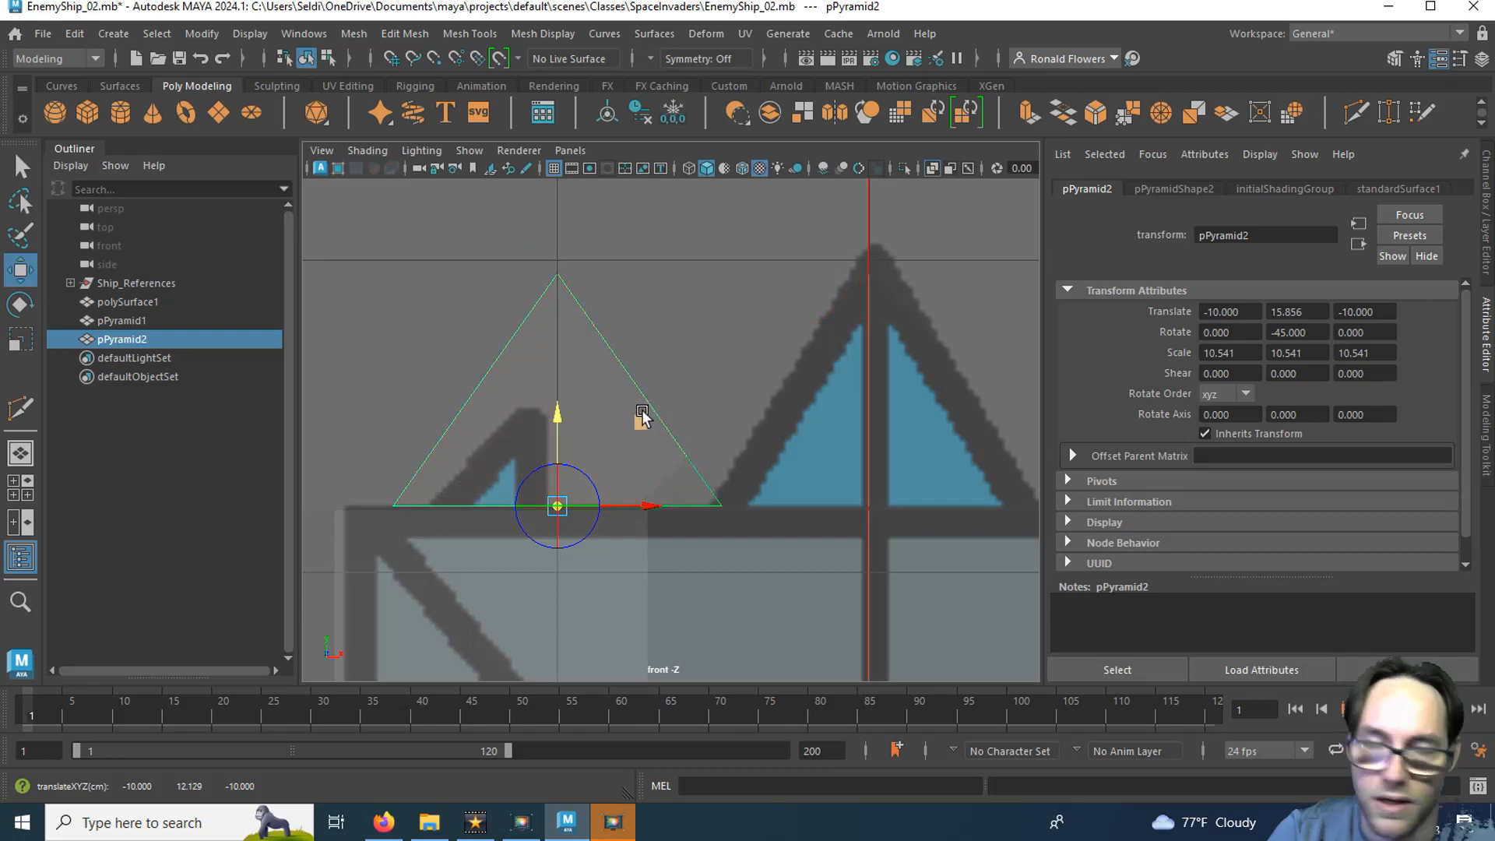
pyautogui.press('d')
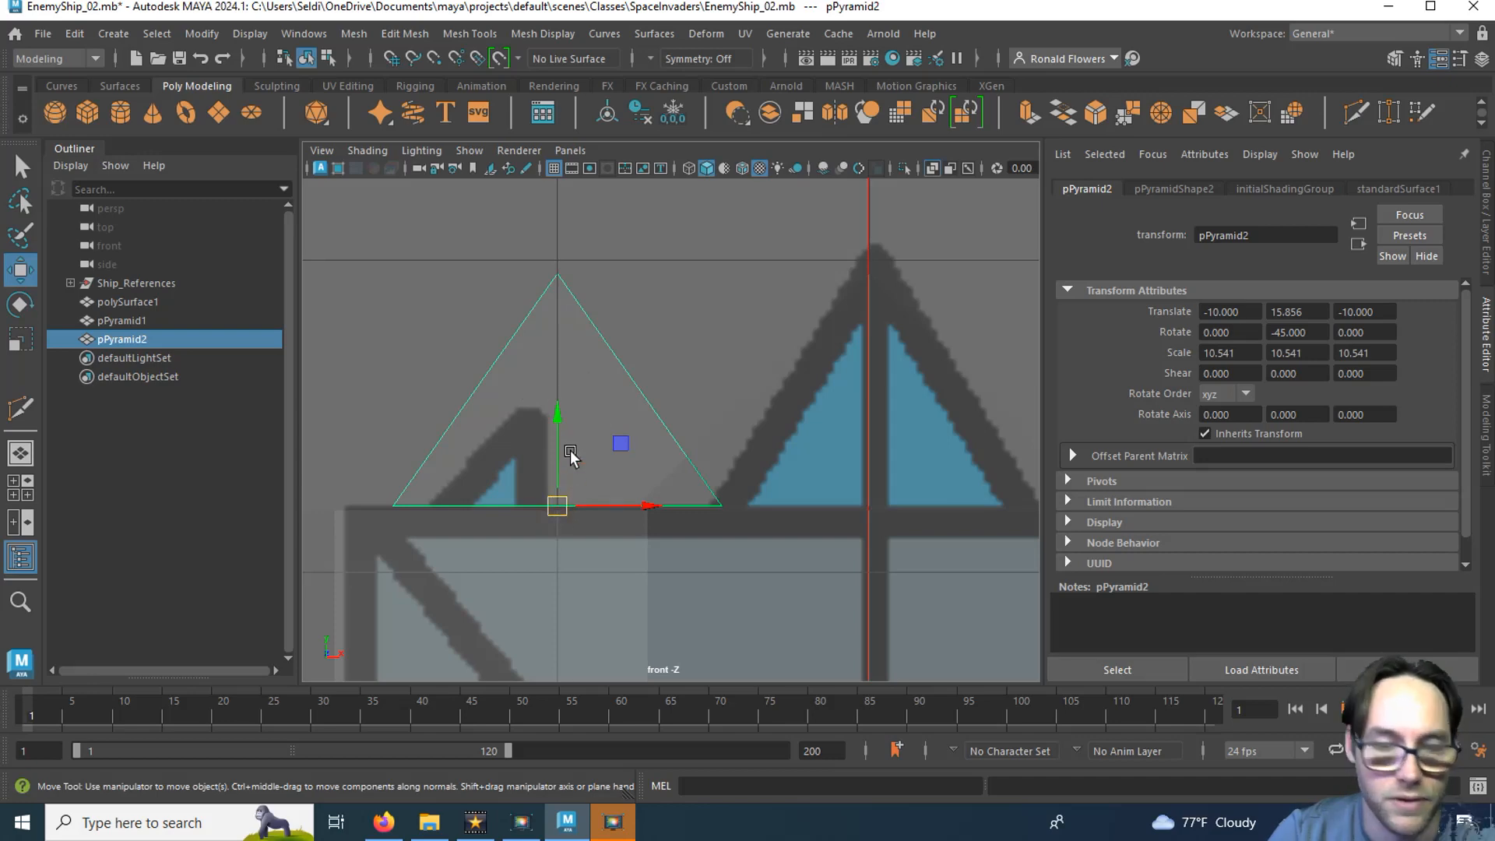
# Scale the corner pyramid uniformly to about 5.12 from its base to match the height of the front reference.
pyautogui.press('r')
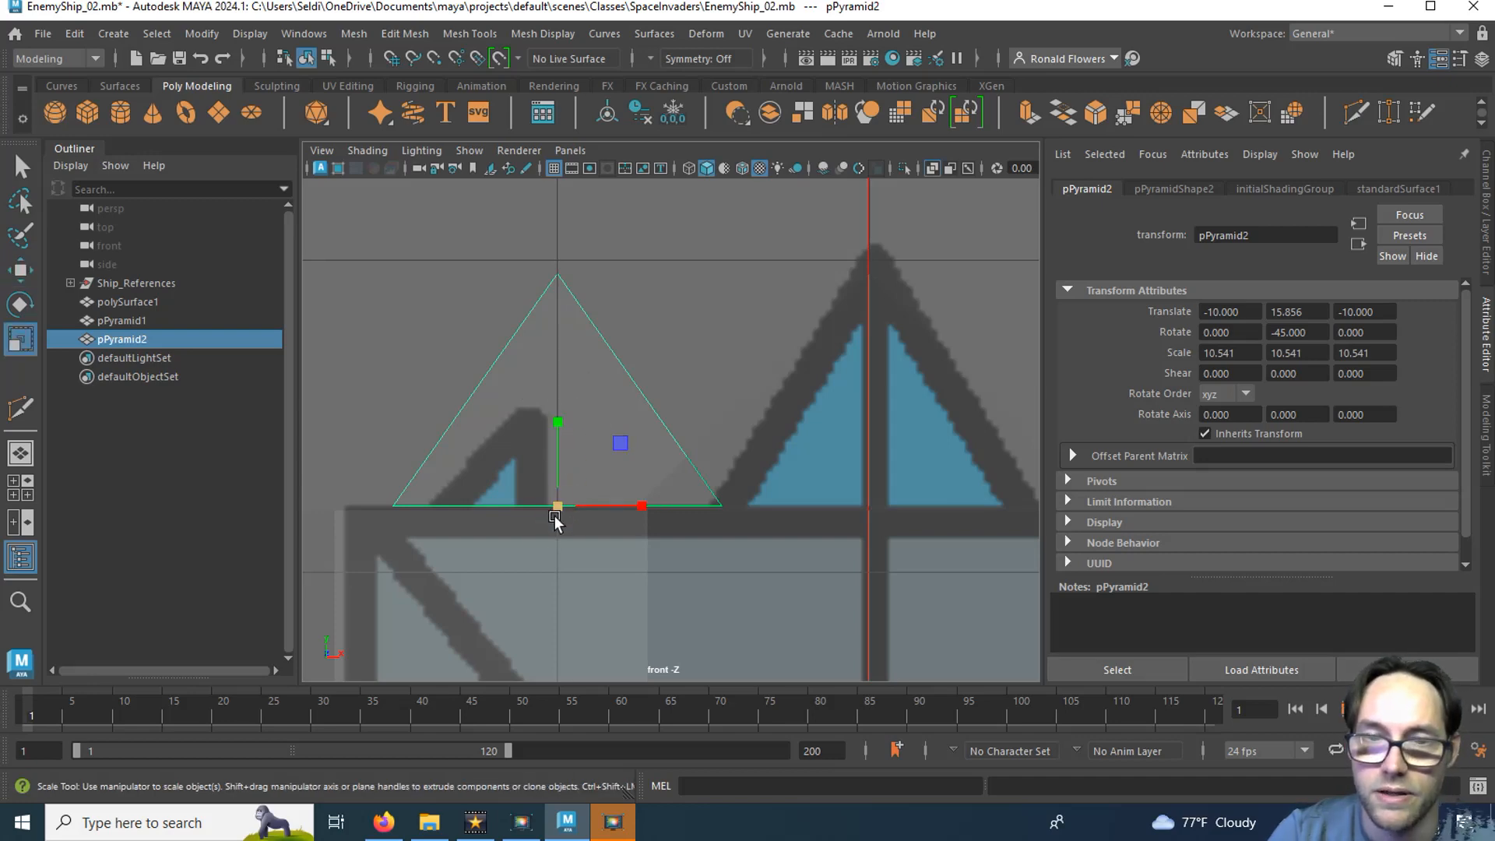
pyautogui.moveTo(561, 510); pyautogui.dragTo(293, 545)
pyautogui.press('w')
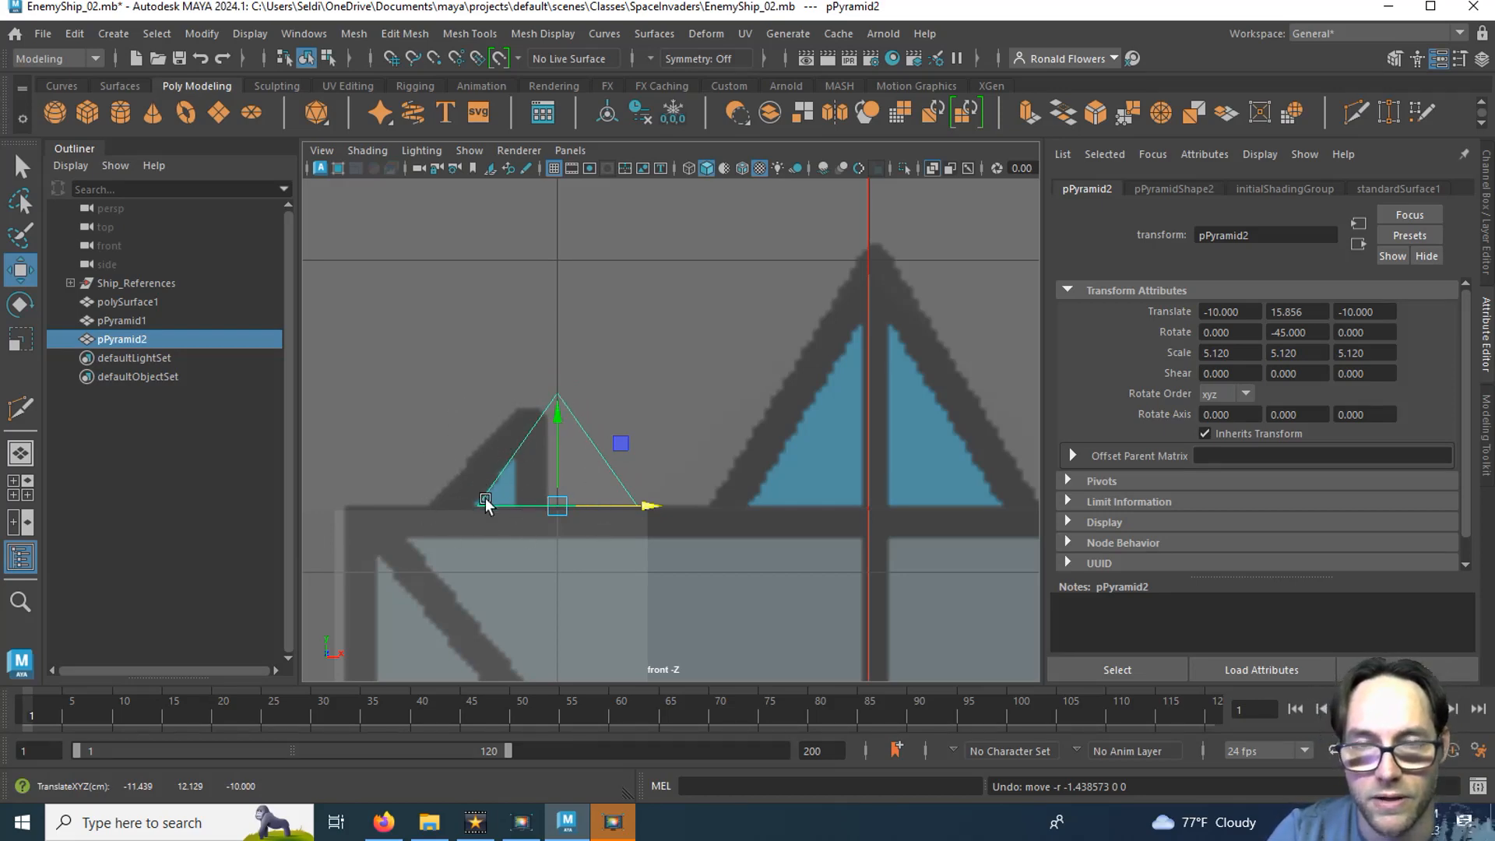
# In the top view, snap the corner pyramid's inner base vertex to the grid along X at -10.
pyautogui.press('space')
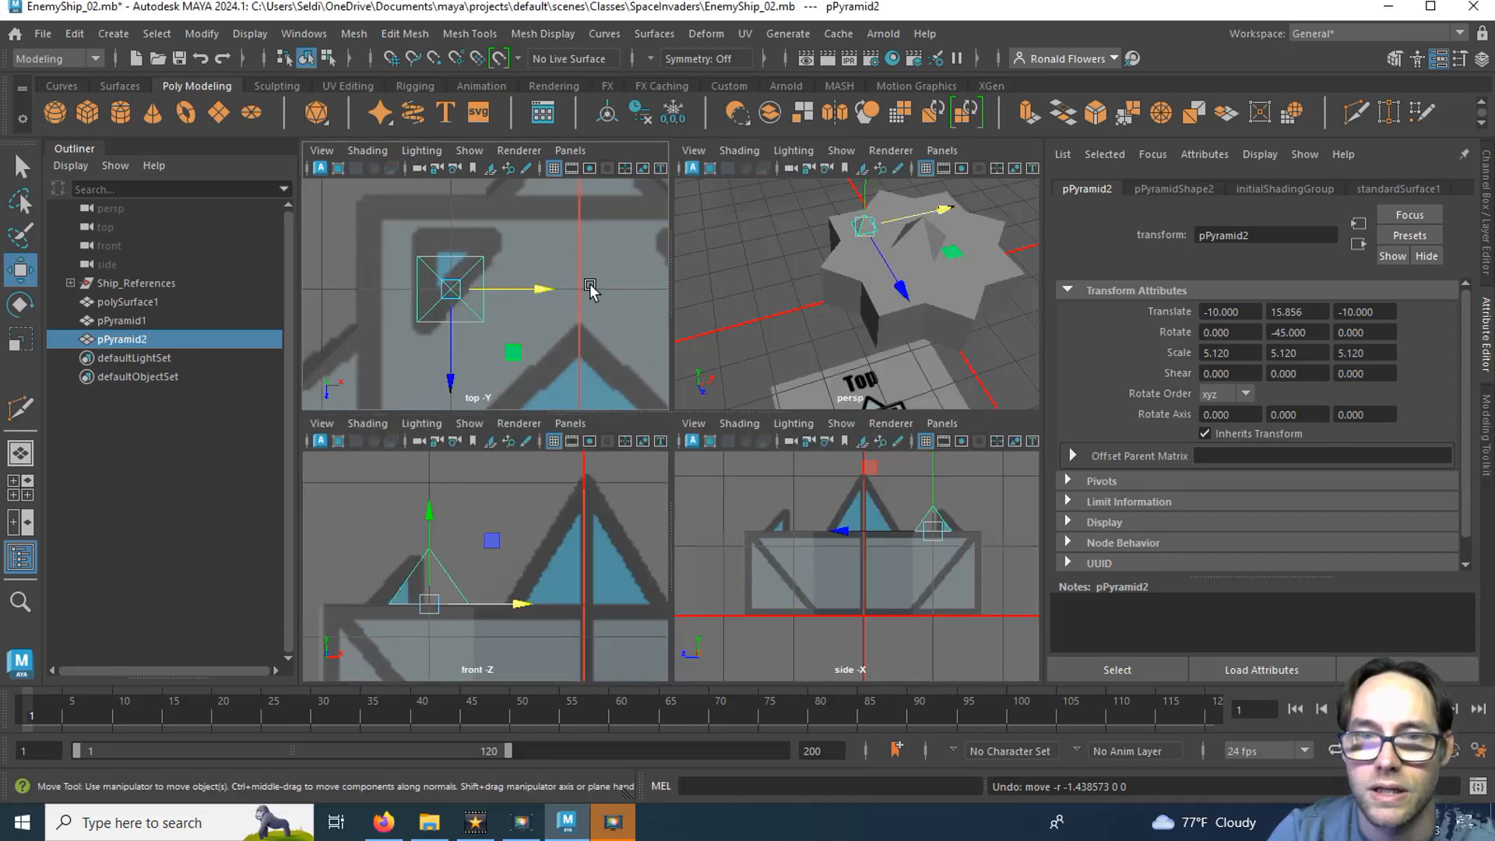
pyautogui.press('space')
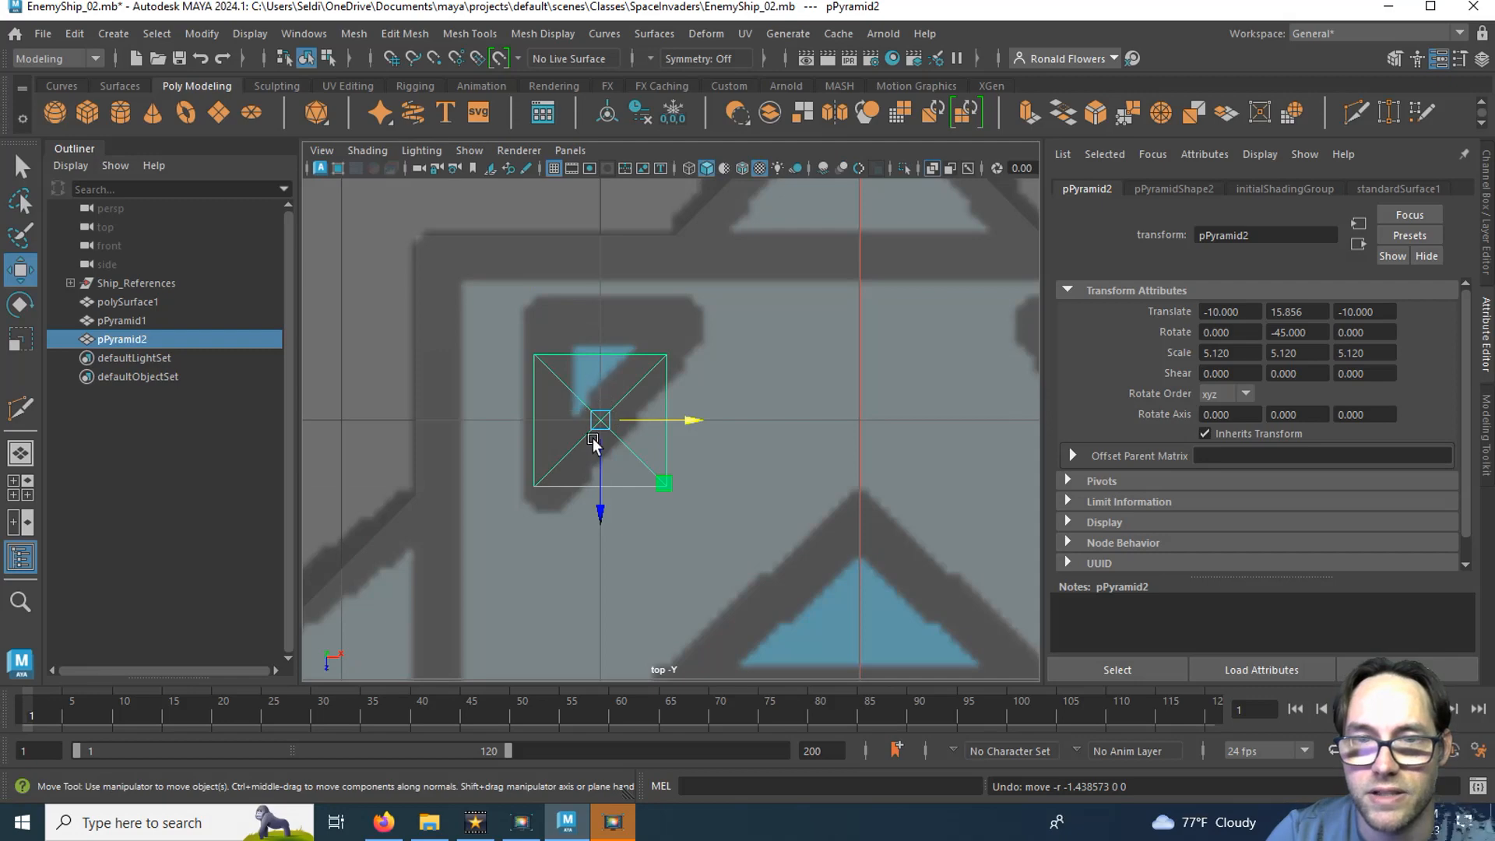
pyautogui.scroll(3, 661, 534)
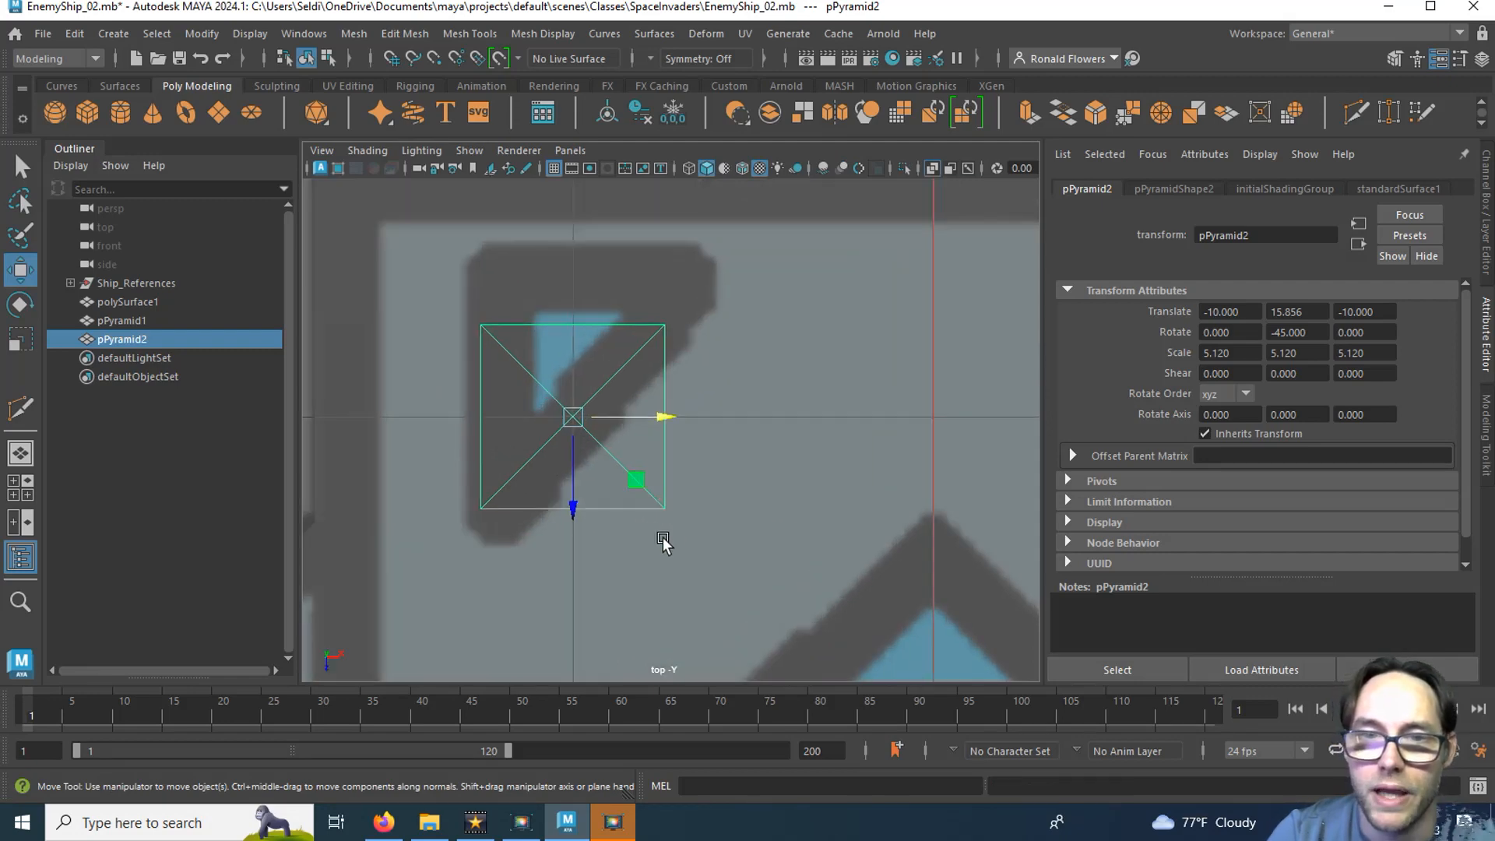
pyautogui.keyDown('alt'); pyautogui.moveTo(549, 547); pyautogui.dragTo(596, 584, button='middle'); pyautogui.keyUp('alt')
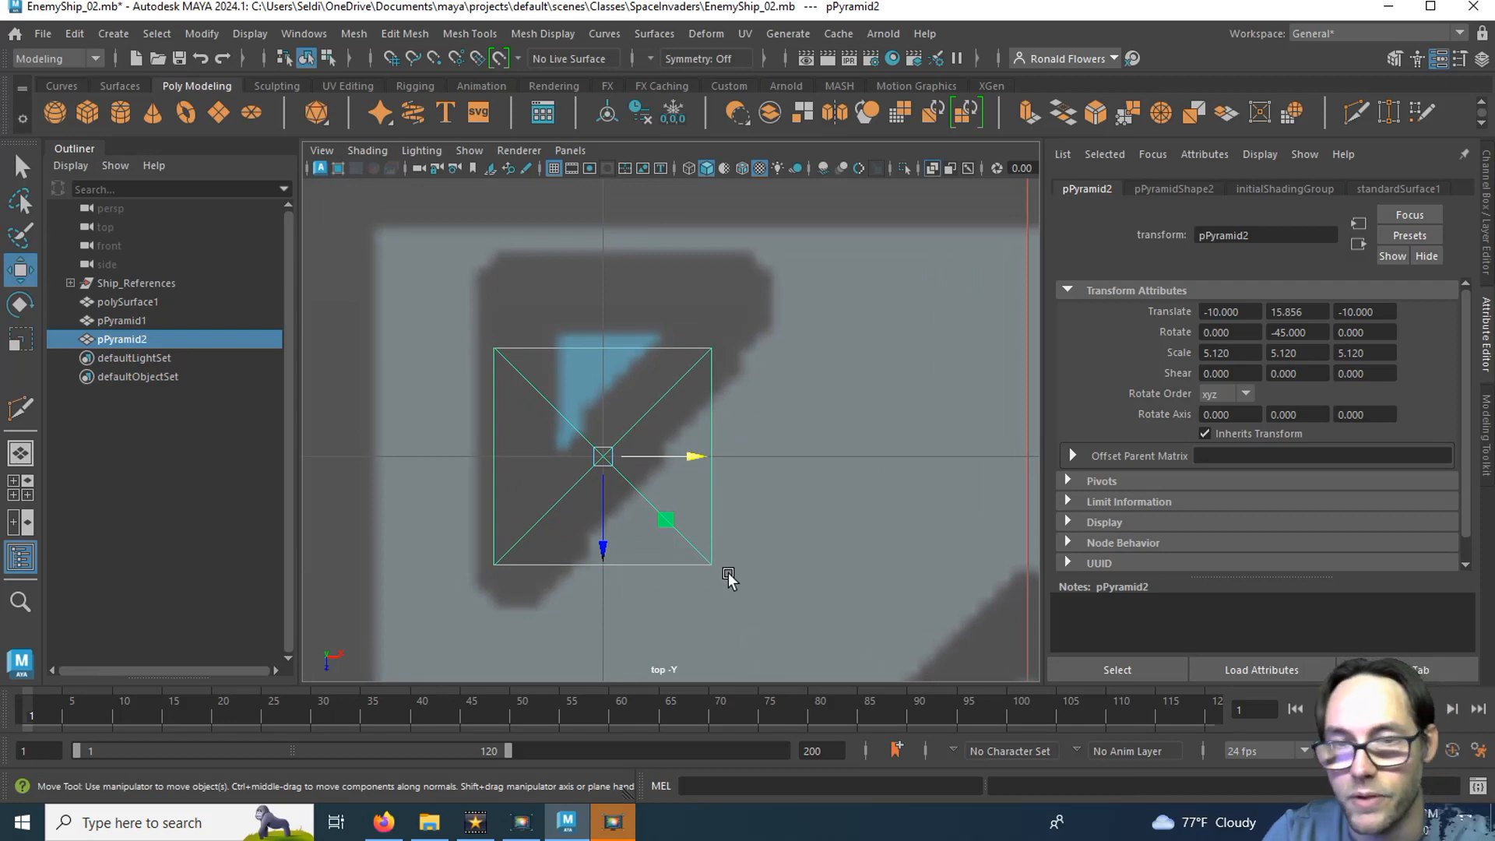
pyautogui.moveTo(757, 558); pyautogui.dragTo(668, 272, button='right')
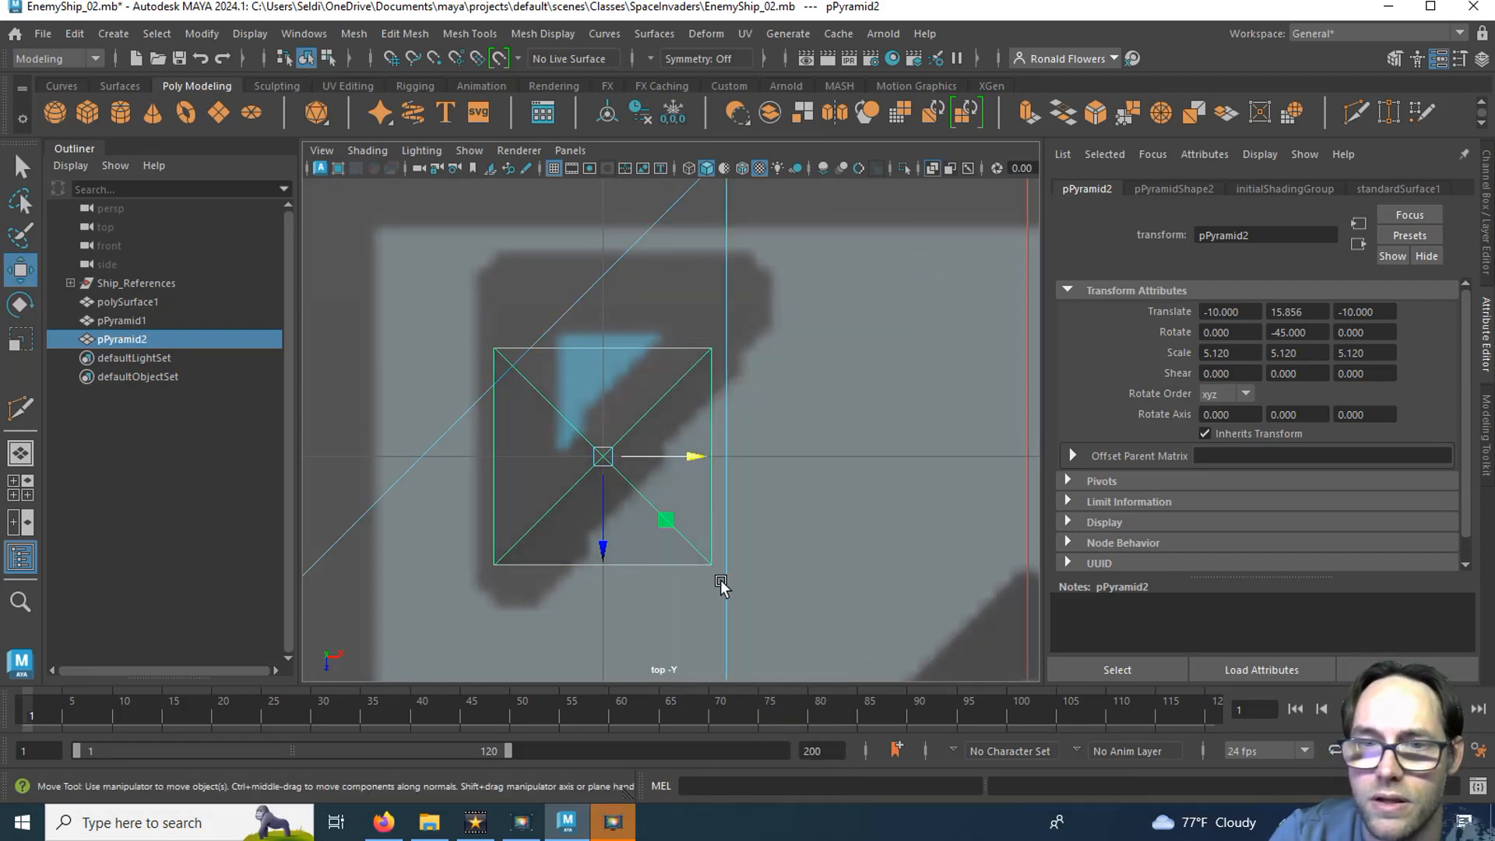
pyautogui.moveTo(671, 517); pyautogui.dragTo(738, 604)
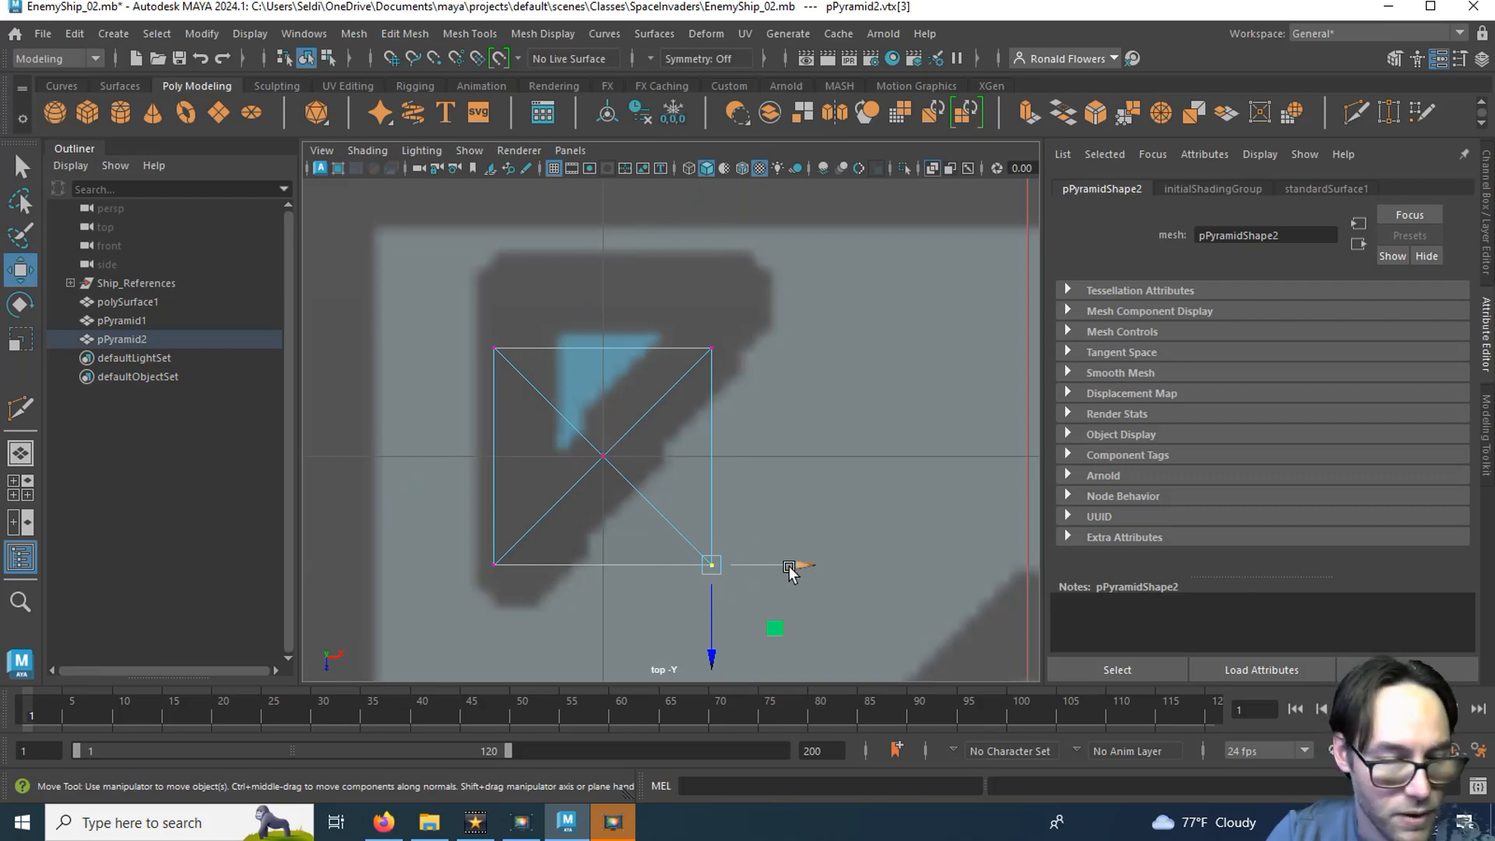
pyautogui.press('x')
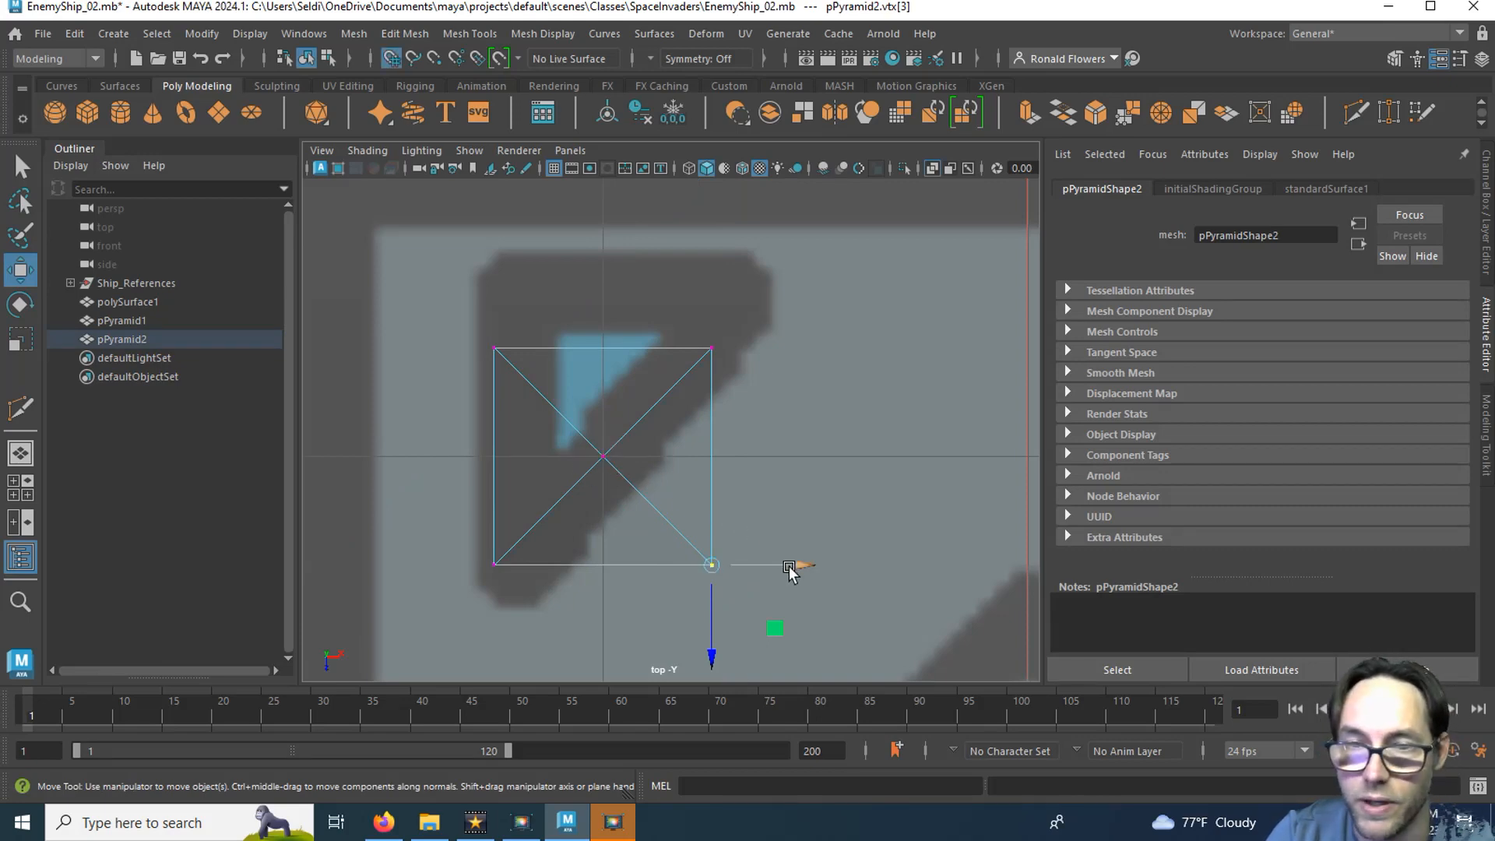
pyautogui.moveTo(801, 567); pyautogui.dragTo(742, 576)
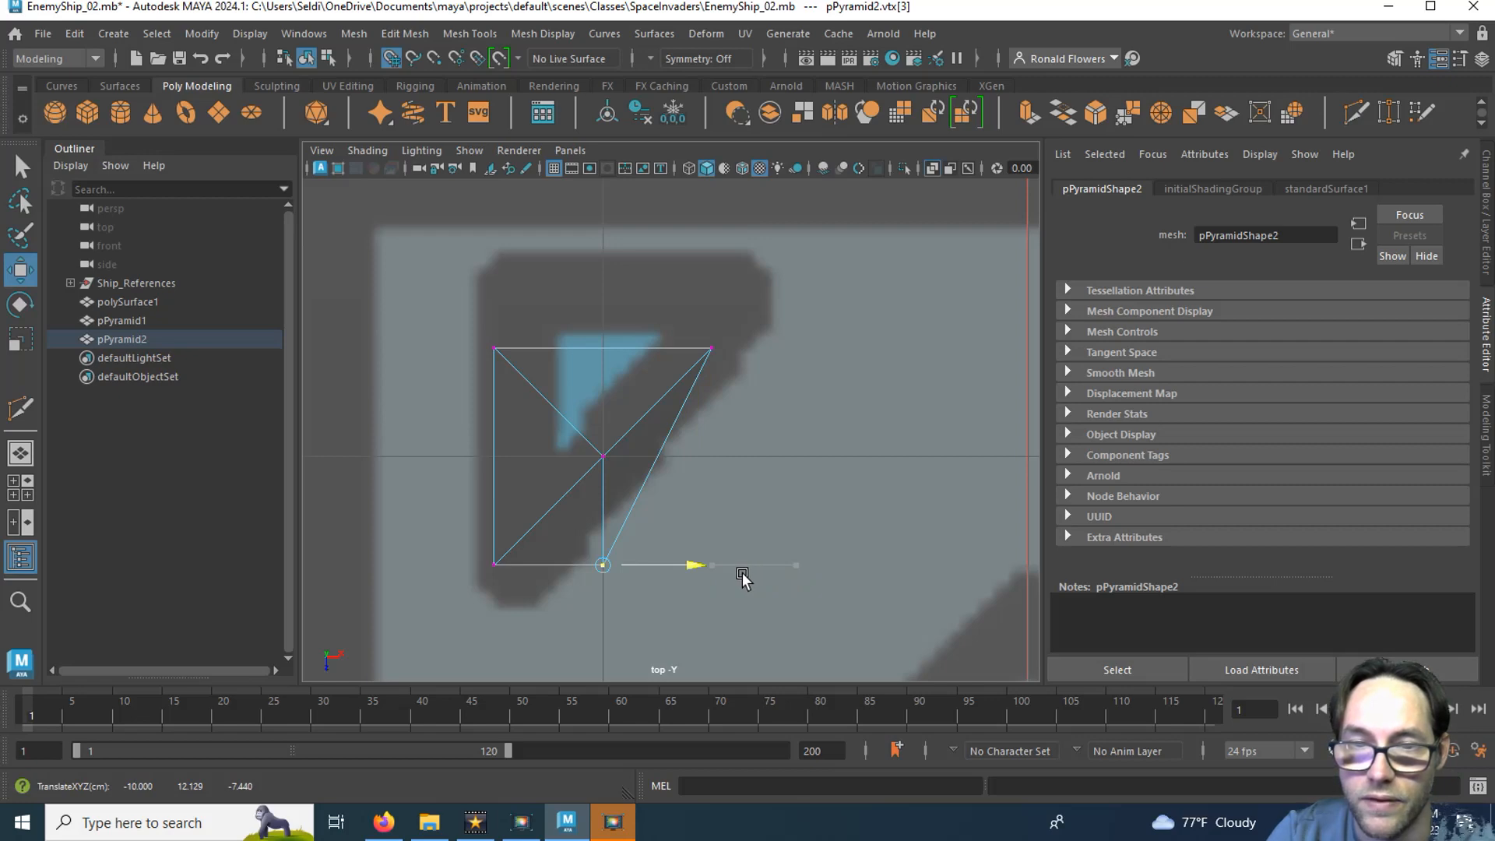
# In the top view, snap the corner pyramid's inner base vertex to the grid along Z at -10.
pyautogui.press('x')
pyautogui.moveTo(604, 653); pyautogui.dragTo(604, 577)
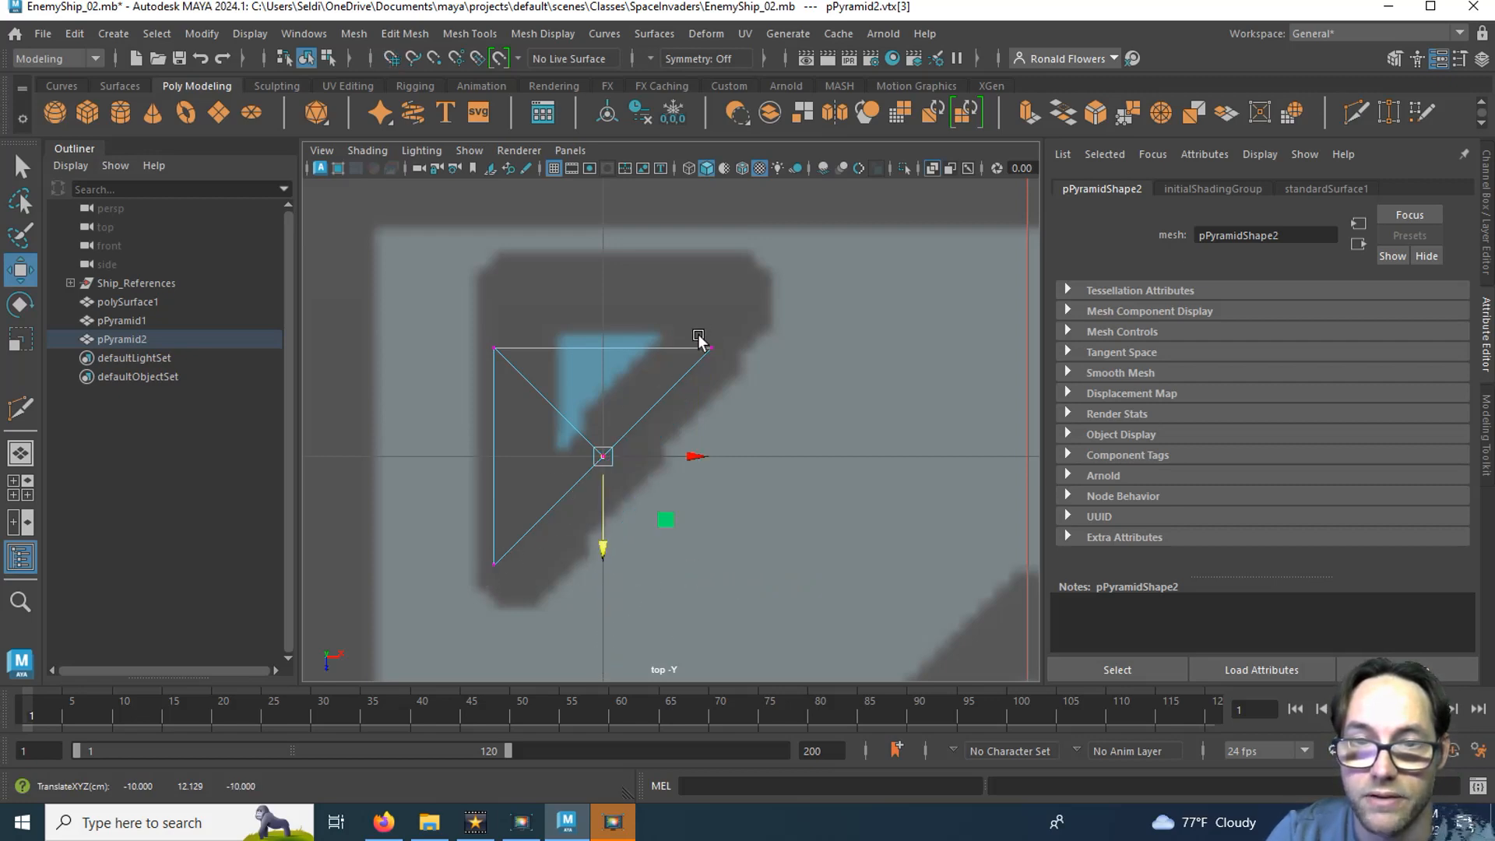
# Examine the reshaped corner pyramid on the star hull from several angles in the perspective view.
pyautogui.press('space')
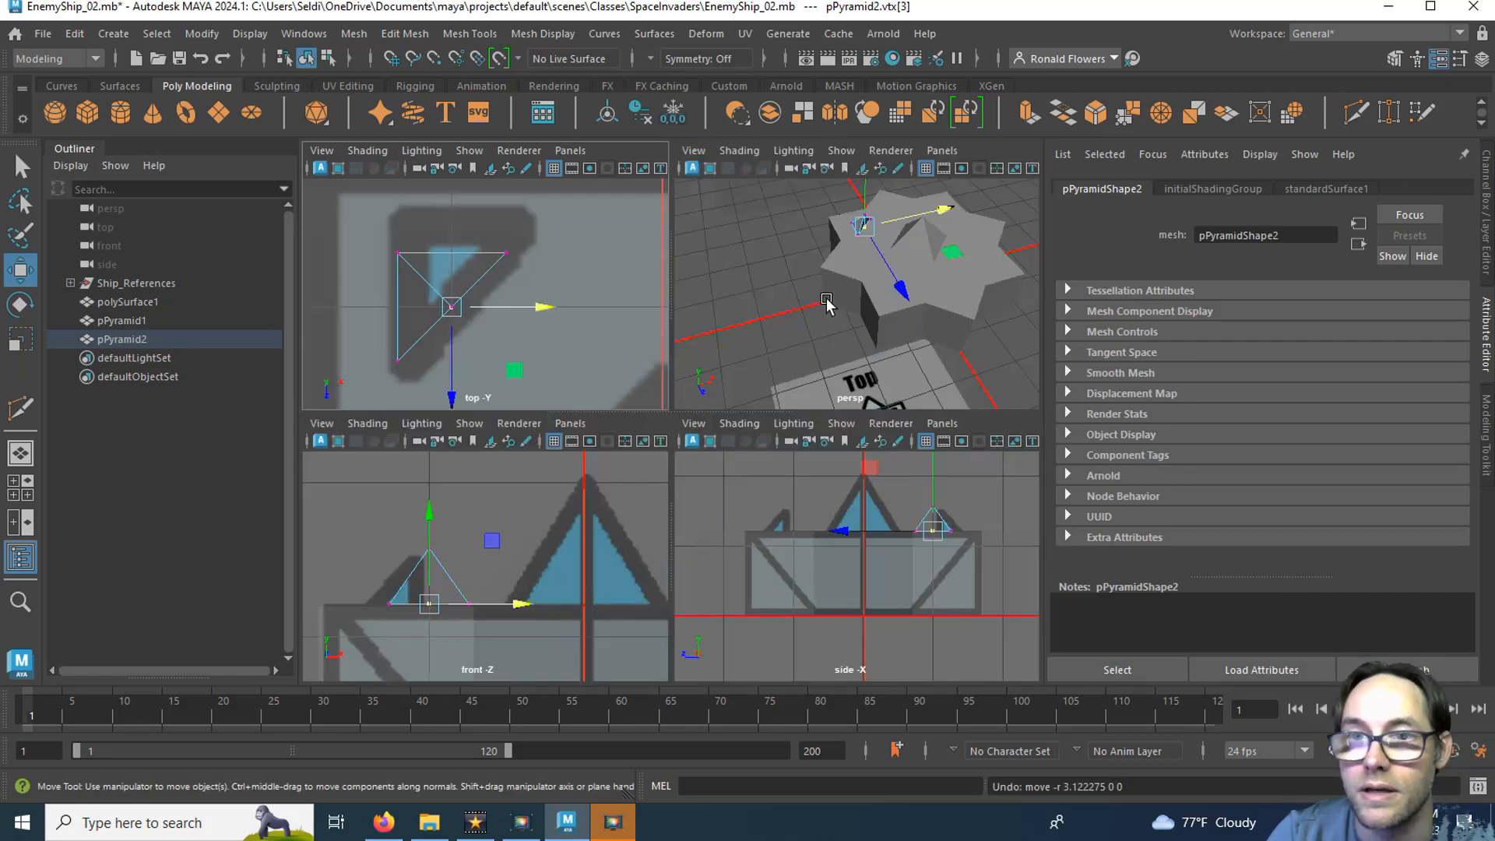
pyautogui.press('space')
pyautogui.press('f')
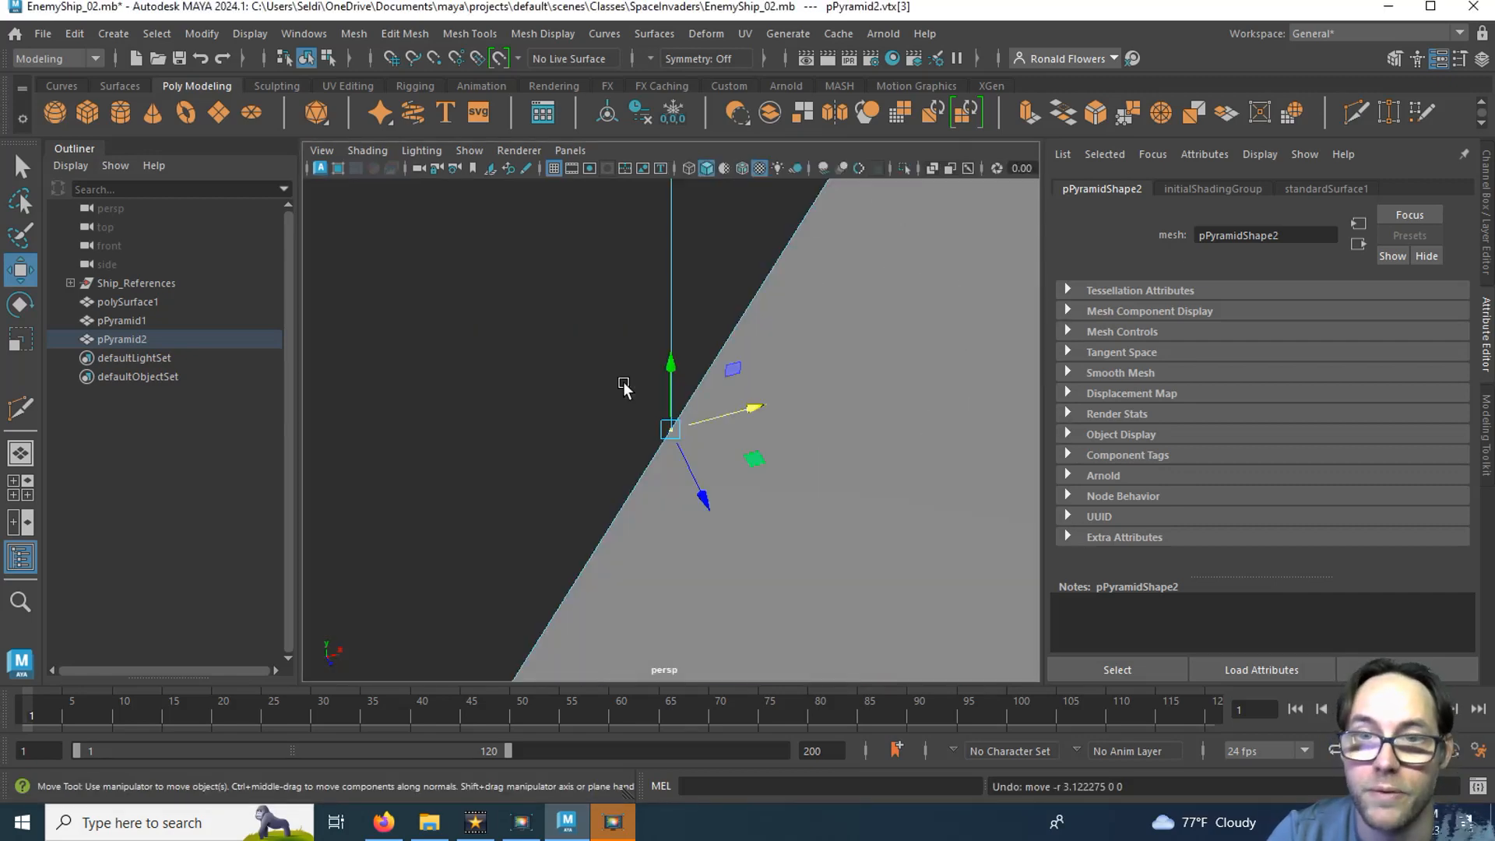
pyautogui.scroll(-6, 628, 543)
pyautogui.scroll(3, 627, 543)
pyautogui.keyDown('alt'); pyautogui.moveTo(627, 540); pyautogui.dragTo(690, 537); pyautogui.keyUp('alt')
pyautogui.keyDown('alt'); pyautogui.moveTo(690, 531); pyautogui.dragTo(632, 516, button='middle'); pyautogui.keyUp('alt')
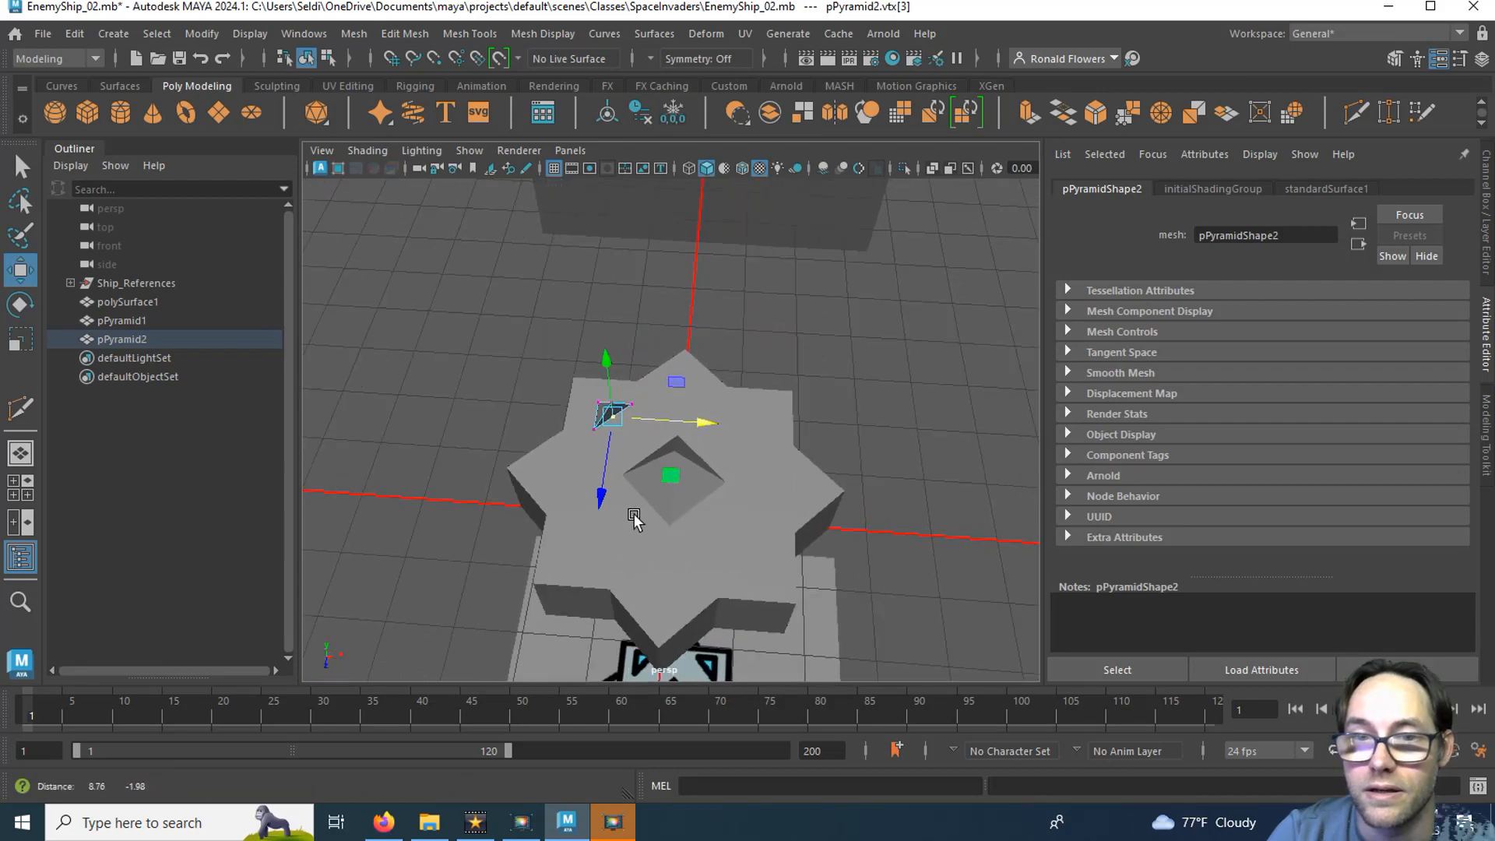
pyautogui.scroll(4, 632, 515)
pyautogui.keyDown('alt'); pyautogui.moveTo(634, 514); pyautogui.dragTo(658, 541); pyautogui.keyUp('alt')
pyautogui.keyDown('alt'); pyautogui.moveTo(673, 582); pyautogui.dragTo(680, 494, button='middle'); pyautogui.keyUp('alt')
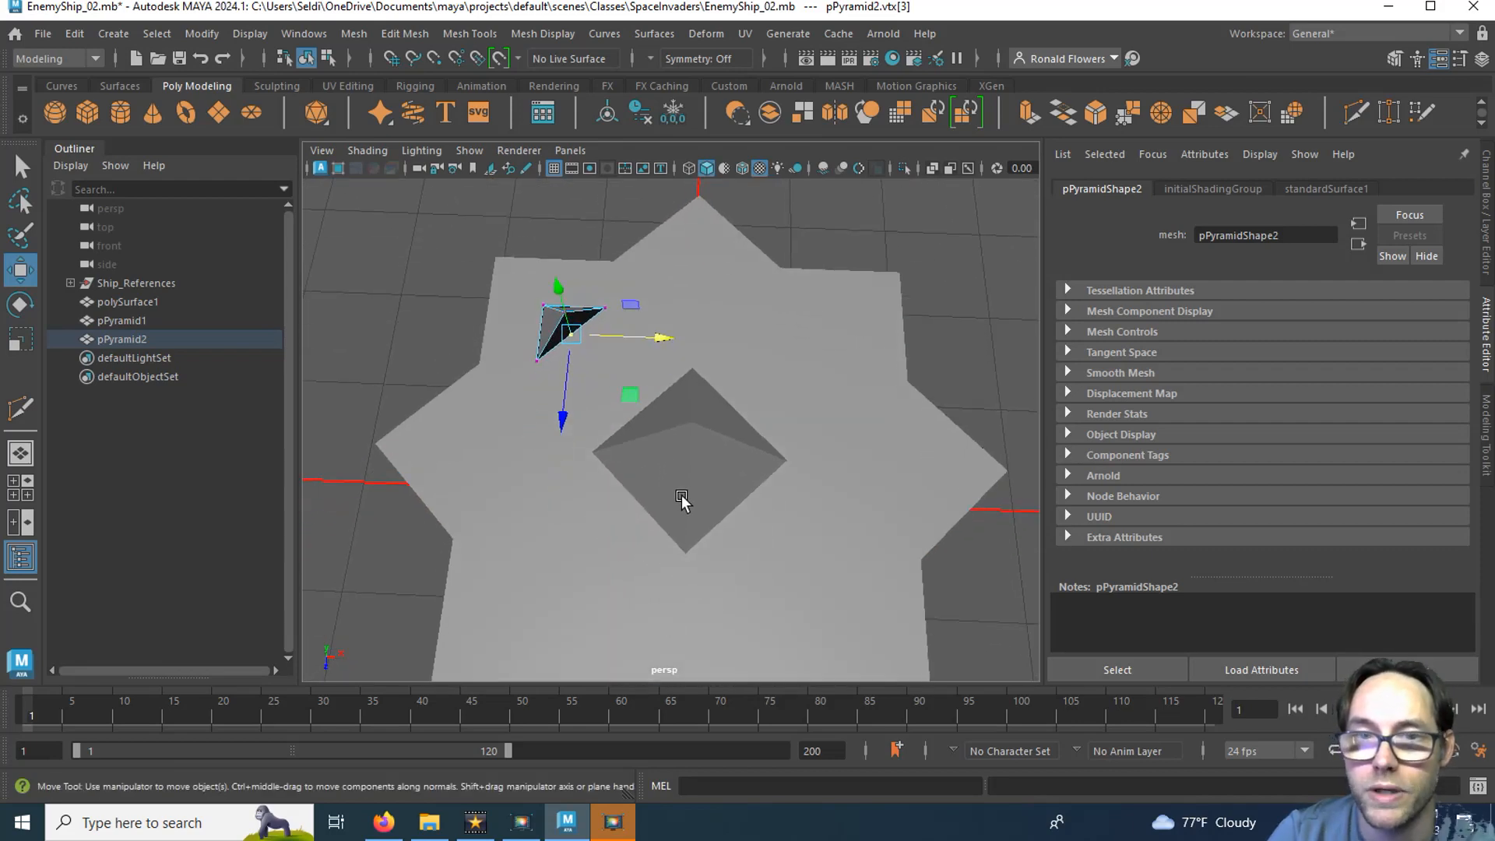
pyautogui.keyDown('alt'); pyautogui.moveTo(681, 493); pyautogui.dragTo(683, 507); pyautogui.keyUp('alt')
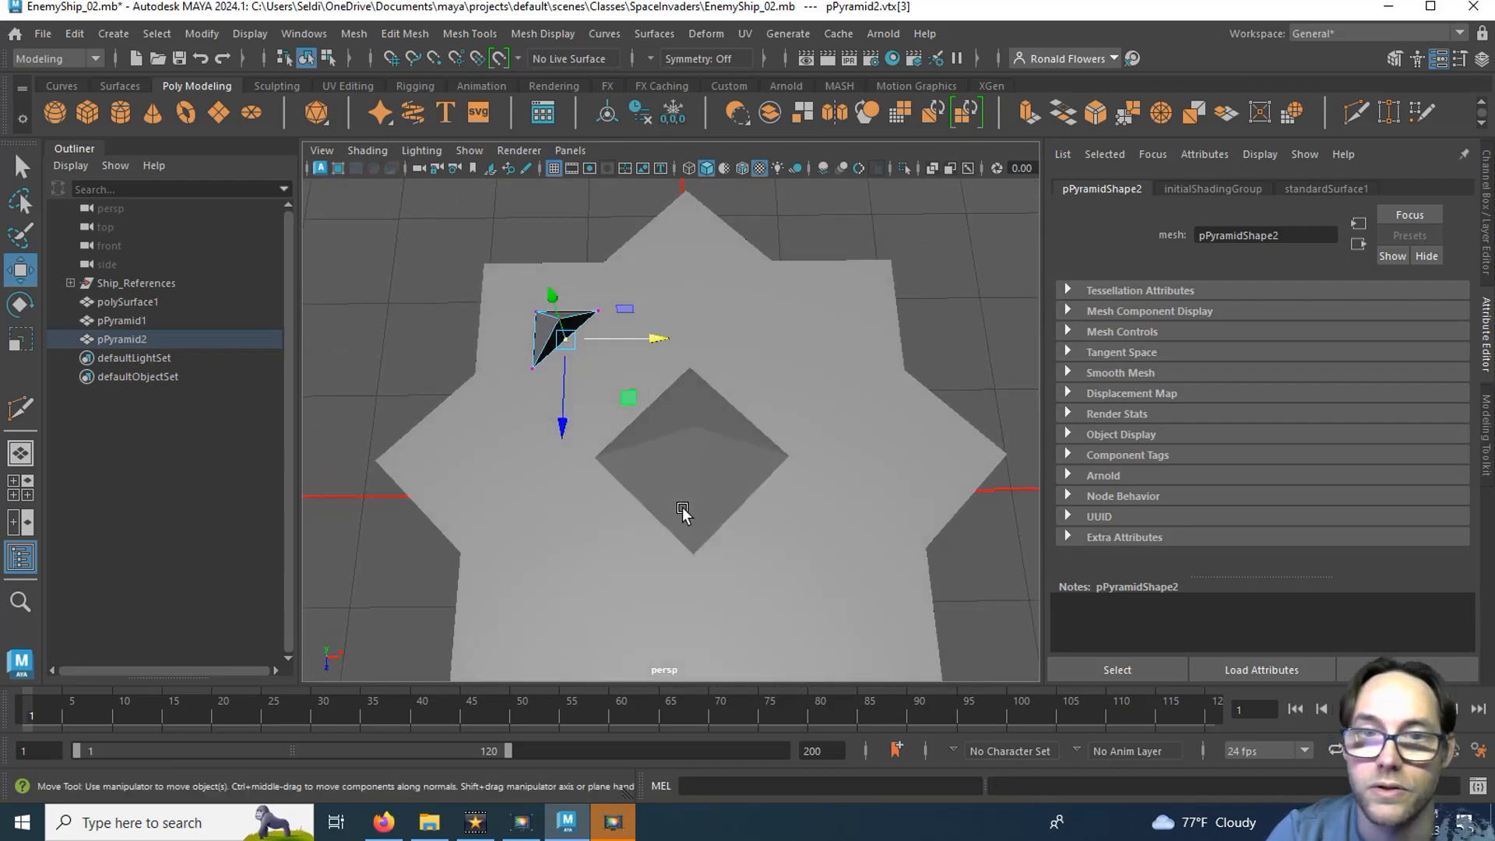
# In object mode, duplicate the corner pyramid and snap the copy along X to 10 in the top view.
pyautogui.press('q')
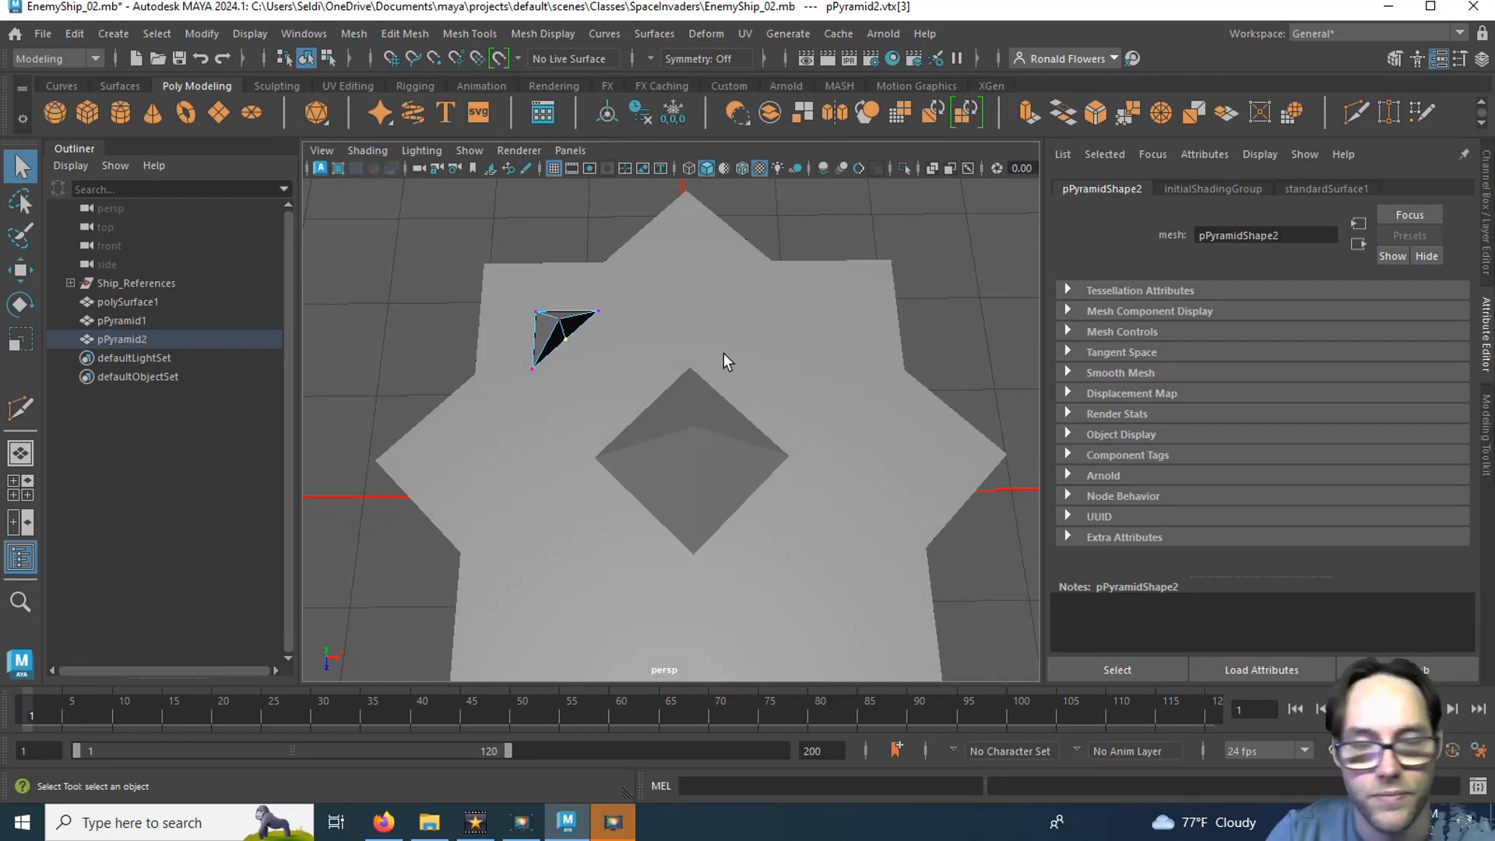
pyautogui.moveTo(555, 325); pyautogui.dragTo(616, 246, button='right')
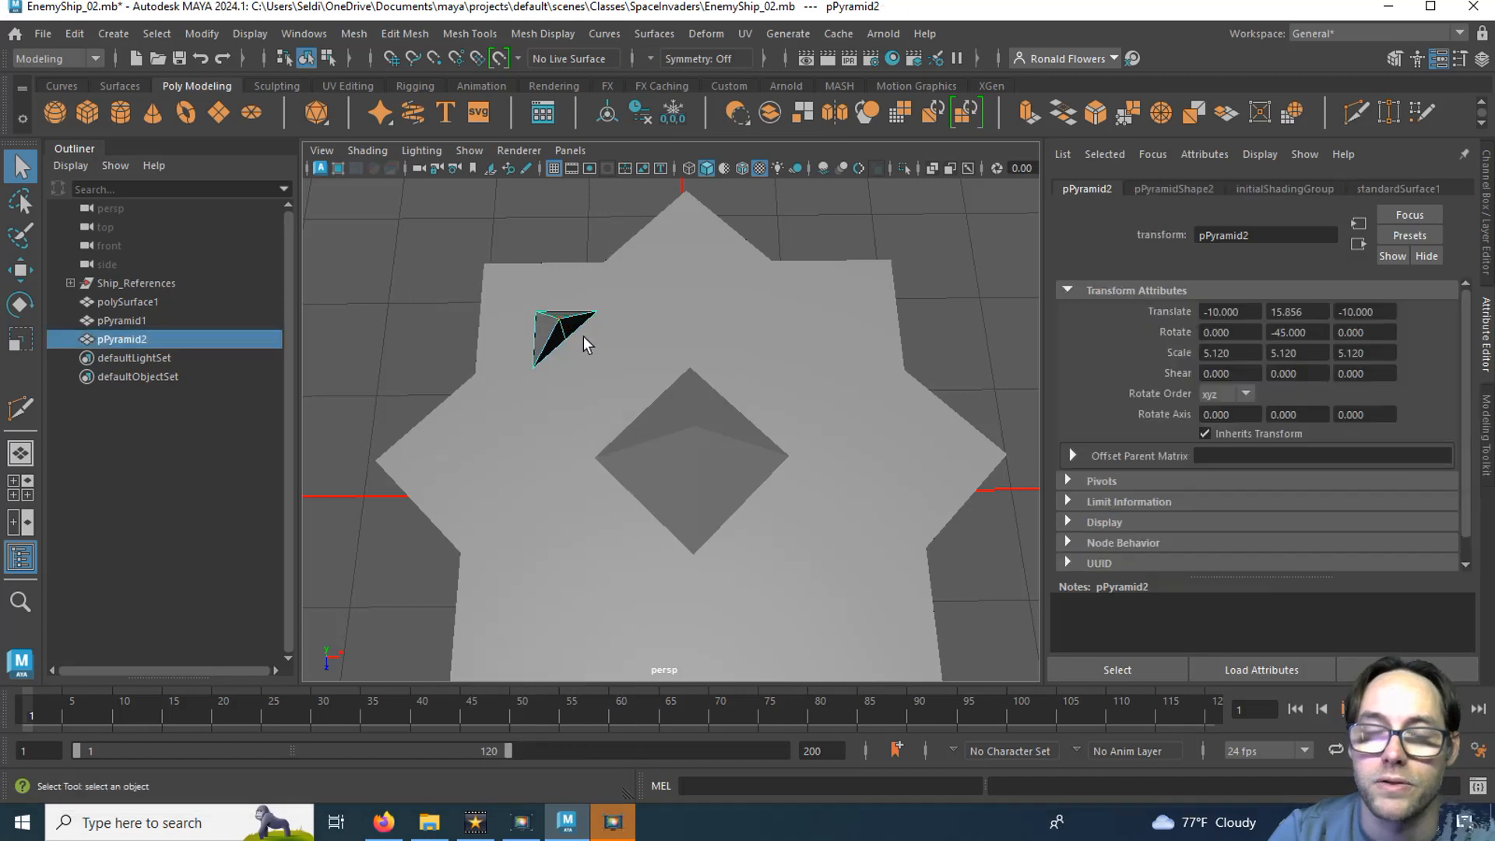
pyautogui.press('space')
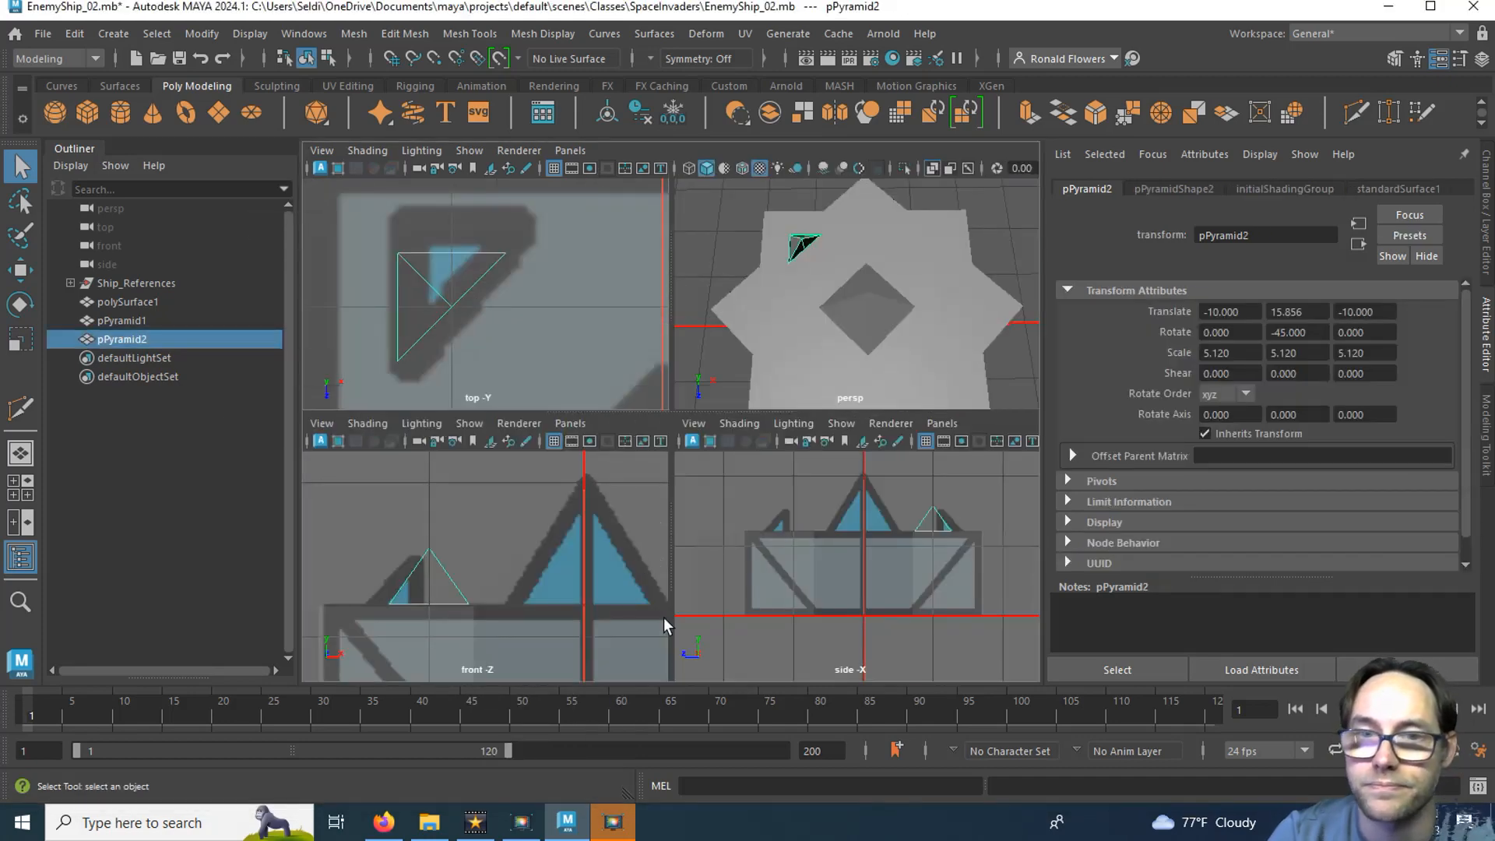
pyautogui.press('space')
pyautogui.moveTo(557, 359); pyautogui.dragTo(614, 245, button='right')
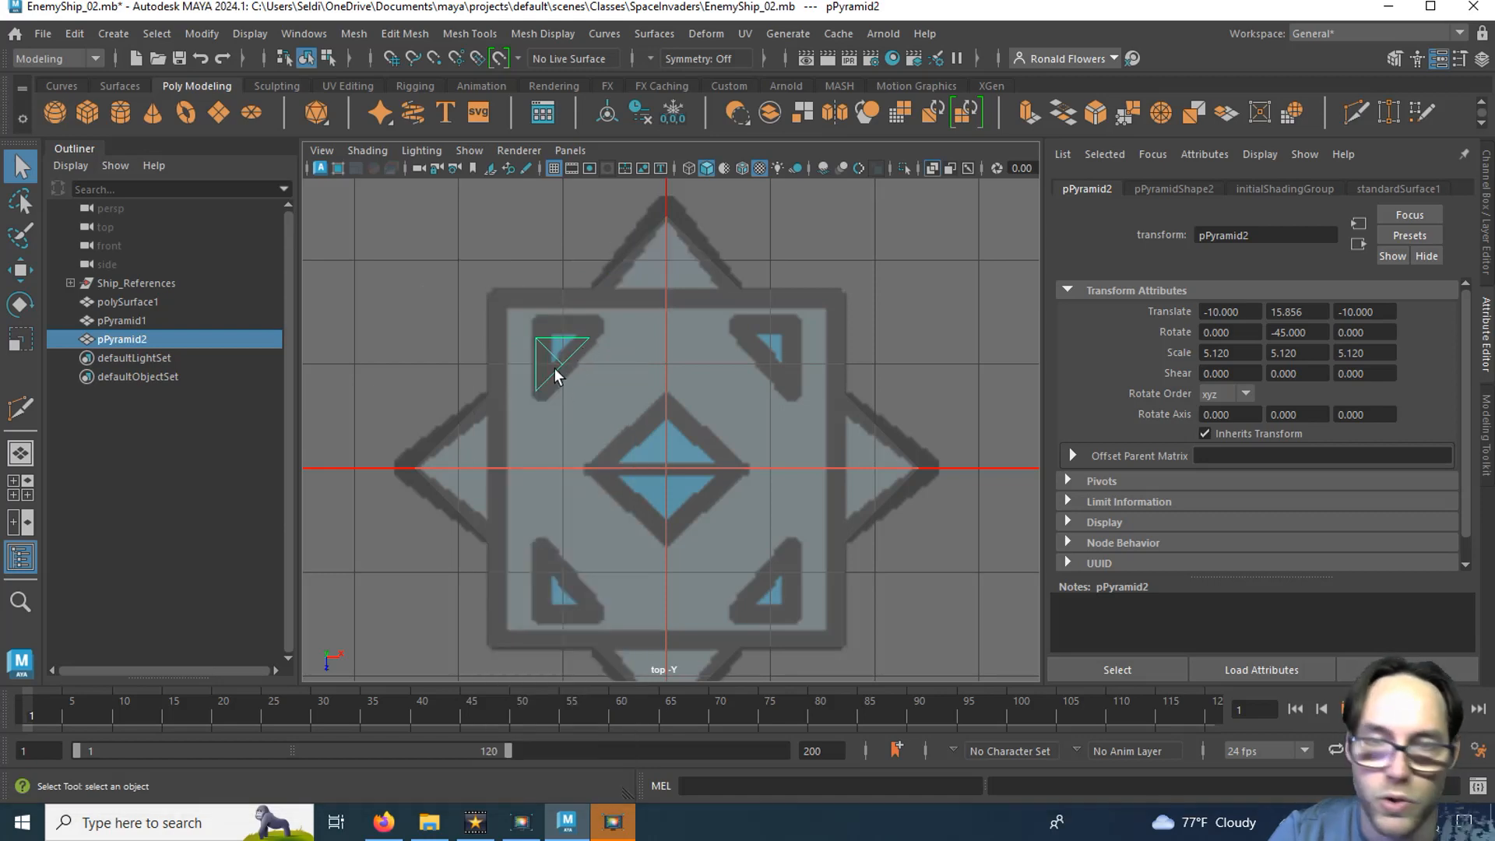
pyautogui.hotkey('ctrl', 'd')
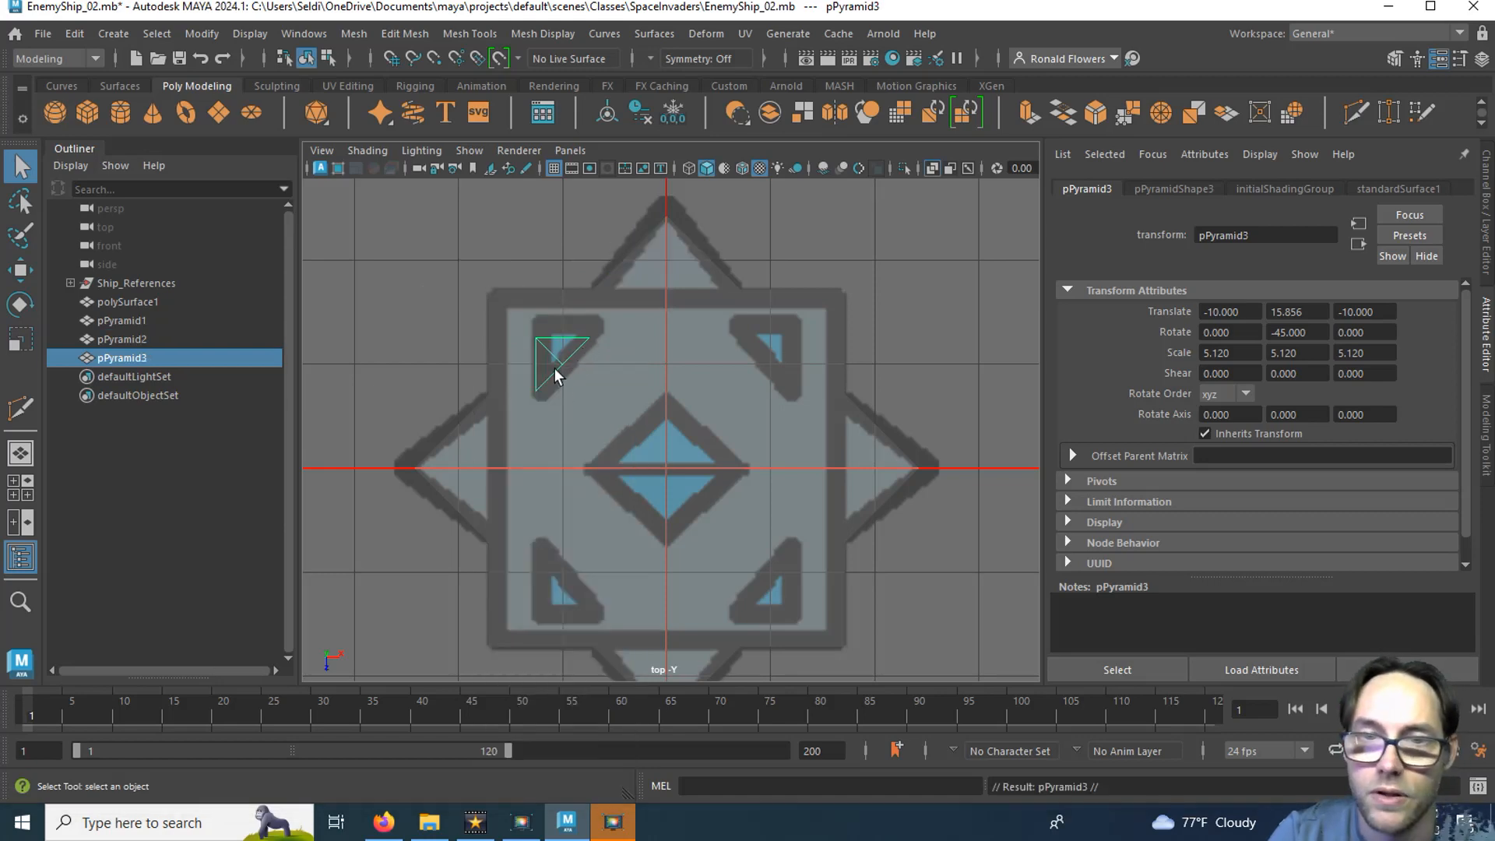
pyautogui.press('w')
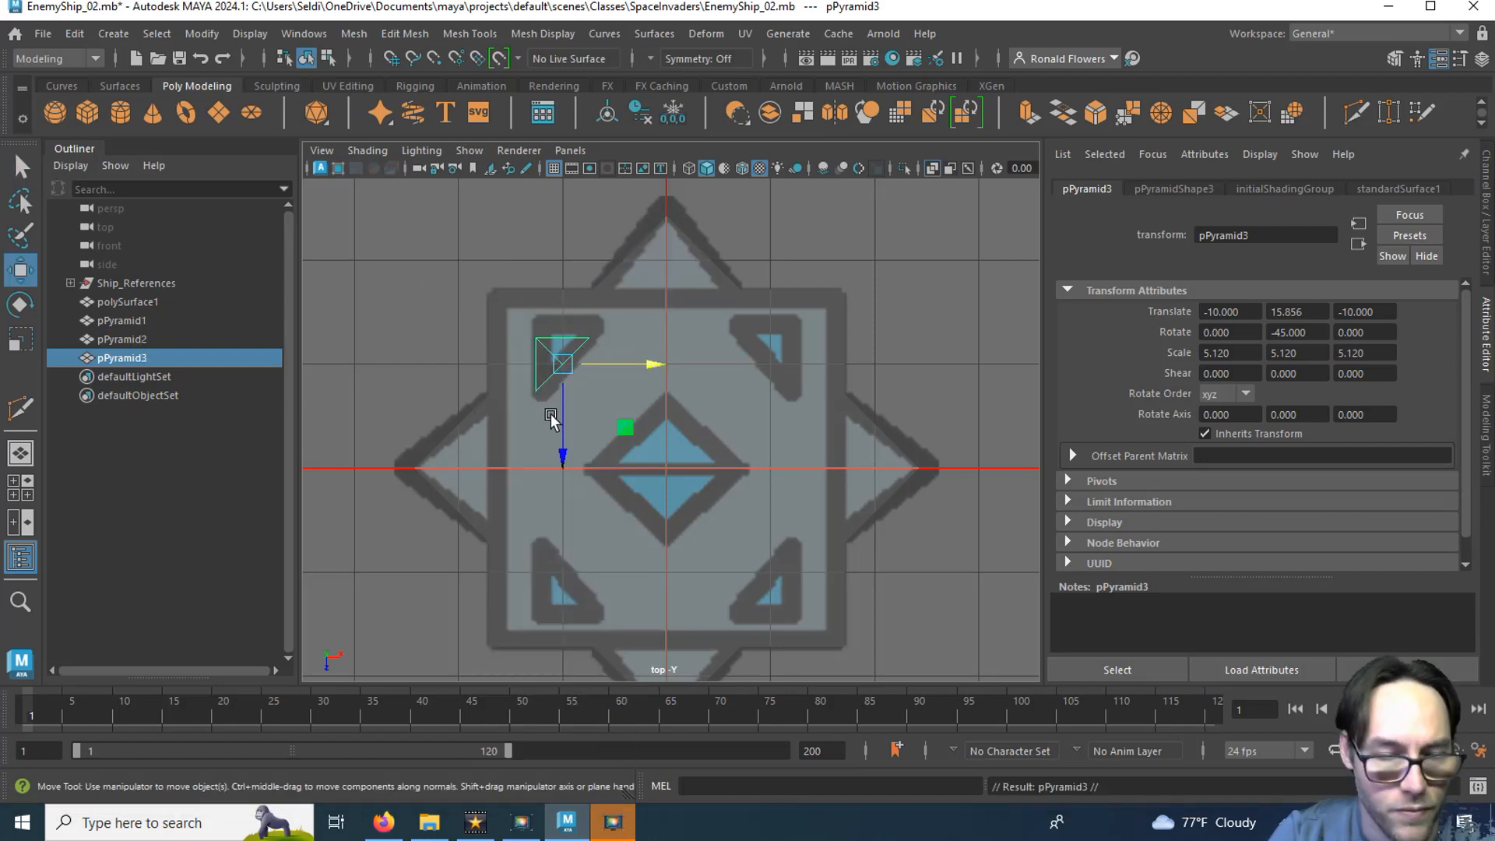
pyautogui.press('x')
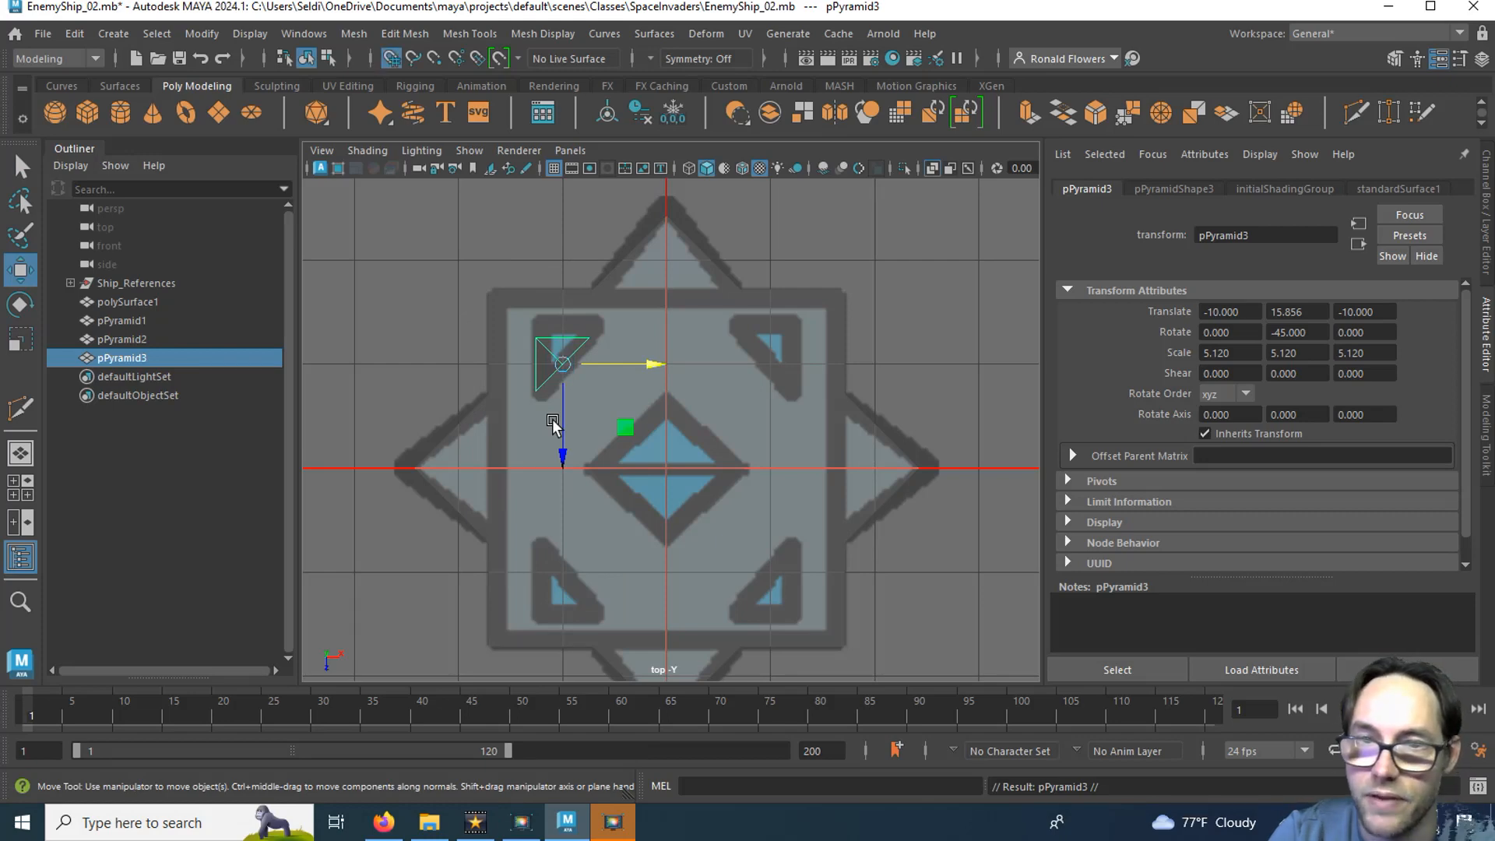
pyautogui.moveTo(654, 367); pyautogui.dragTo(758, 366)
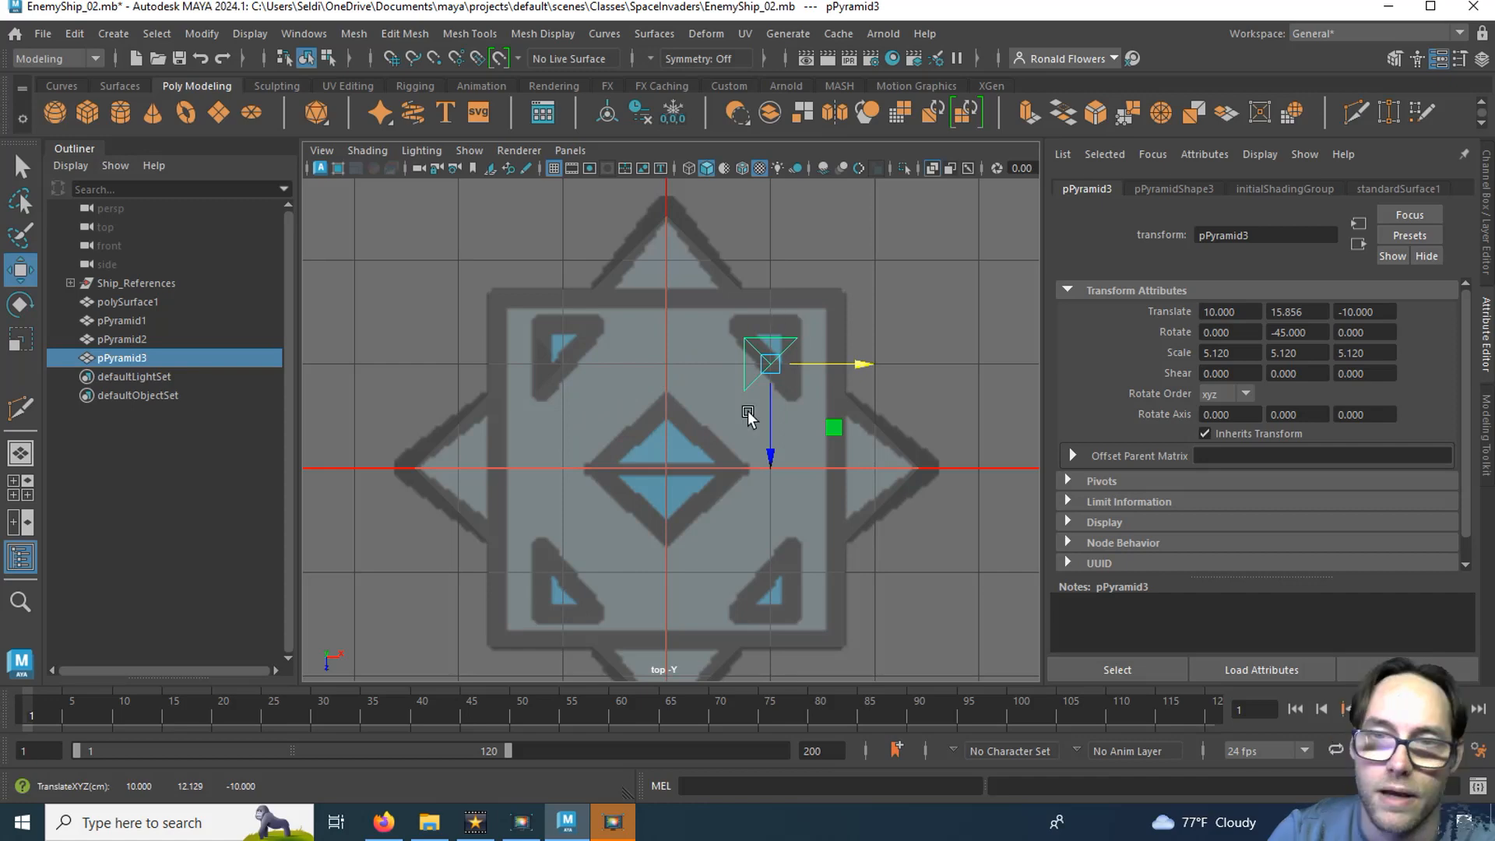
# Rotate the duplicated corner pyramid to -135 degrees around Y and show its channel values.
pyautogui.press('e')
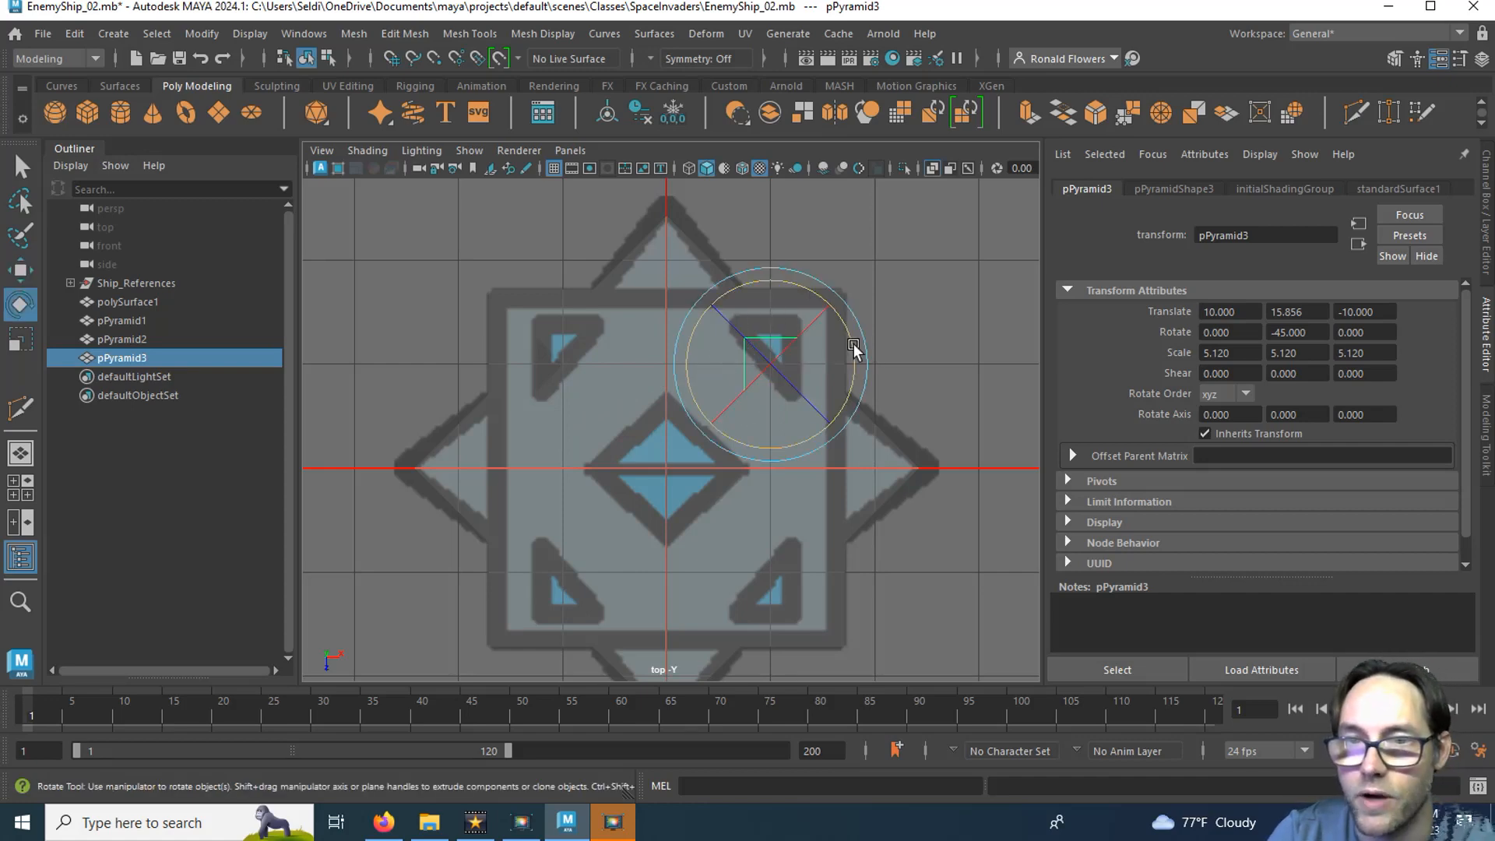
pyautogui.moveTo(847, 335); pyautogui.dragTo(811, 479)
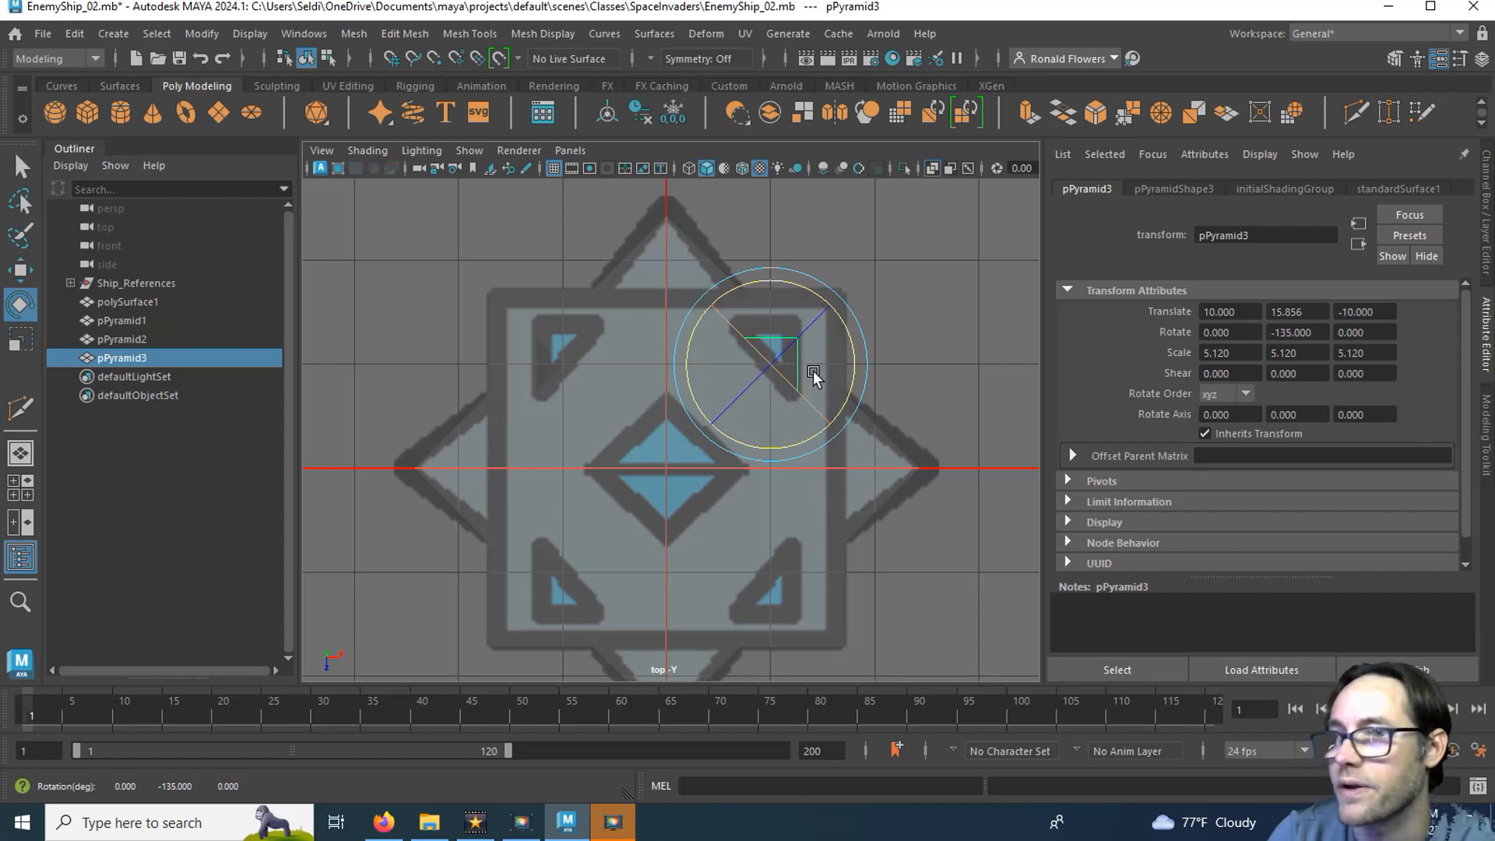
pyautogui.click(1487, 216)
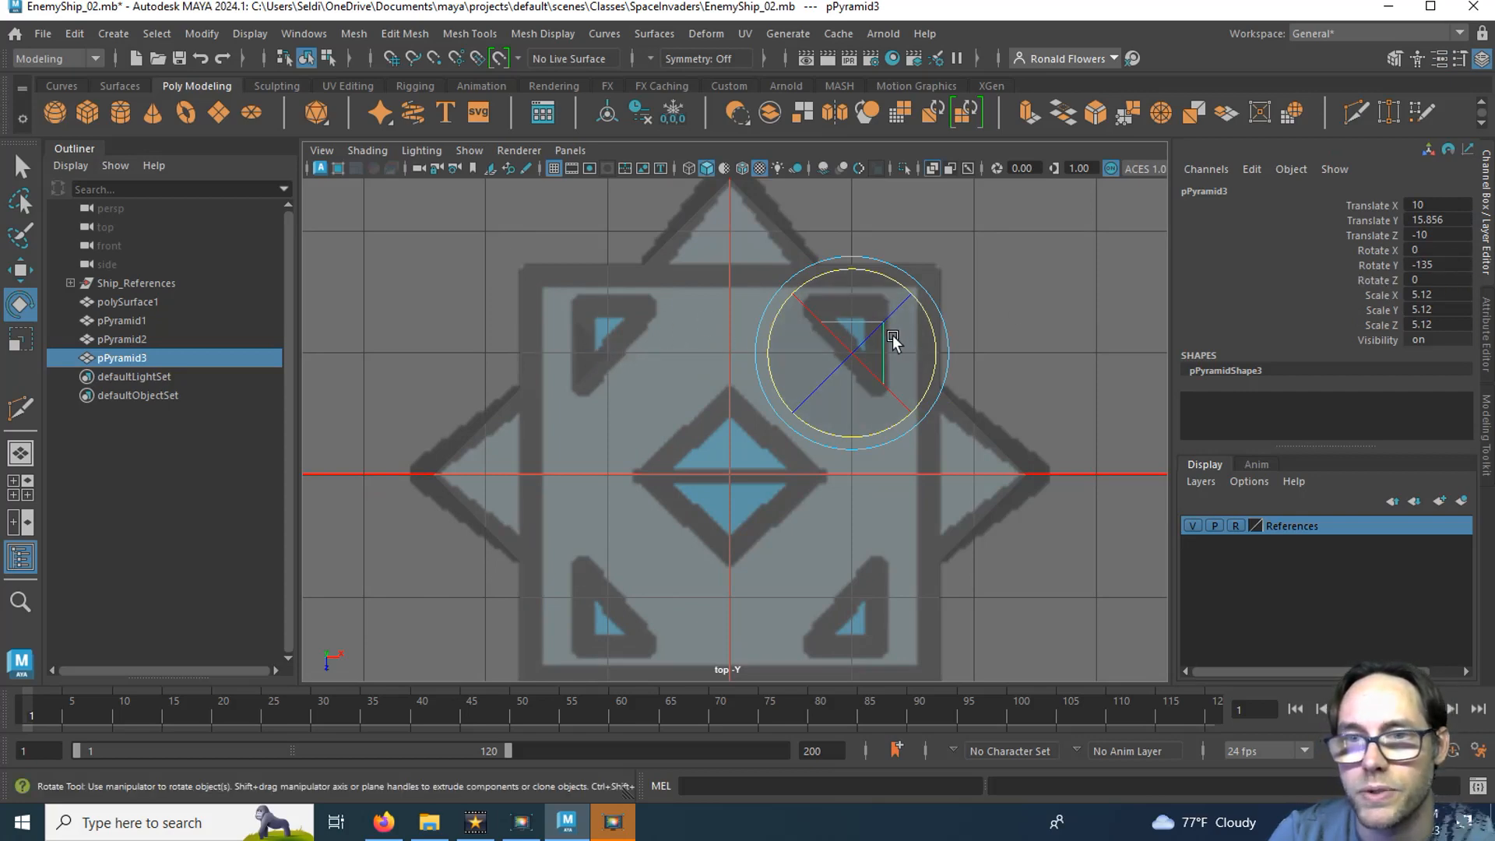
# Open the Mirror options for the duplicated corner pyramid, keeping the dialog clear of the selected model.
pyautogui.press('w')
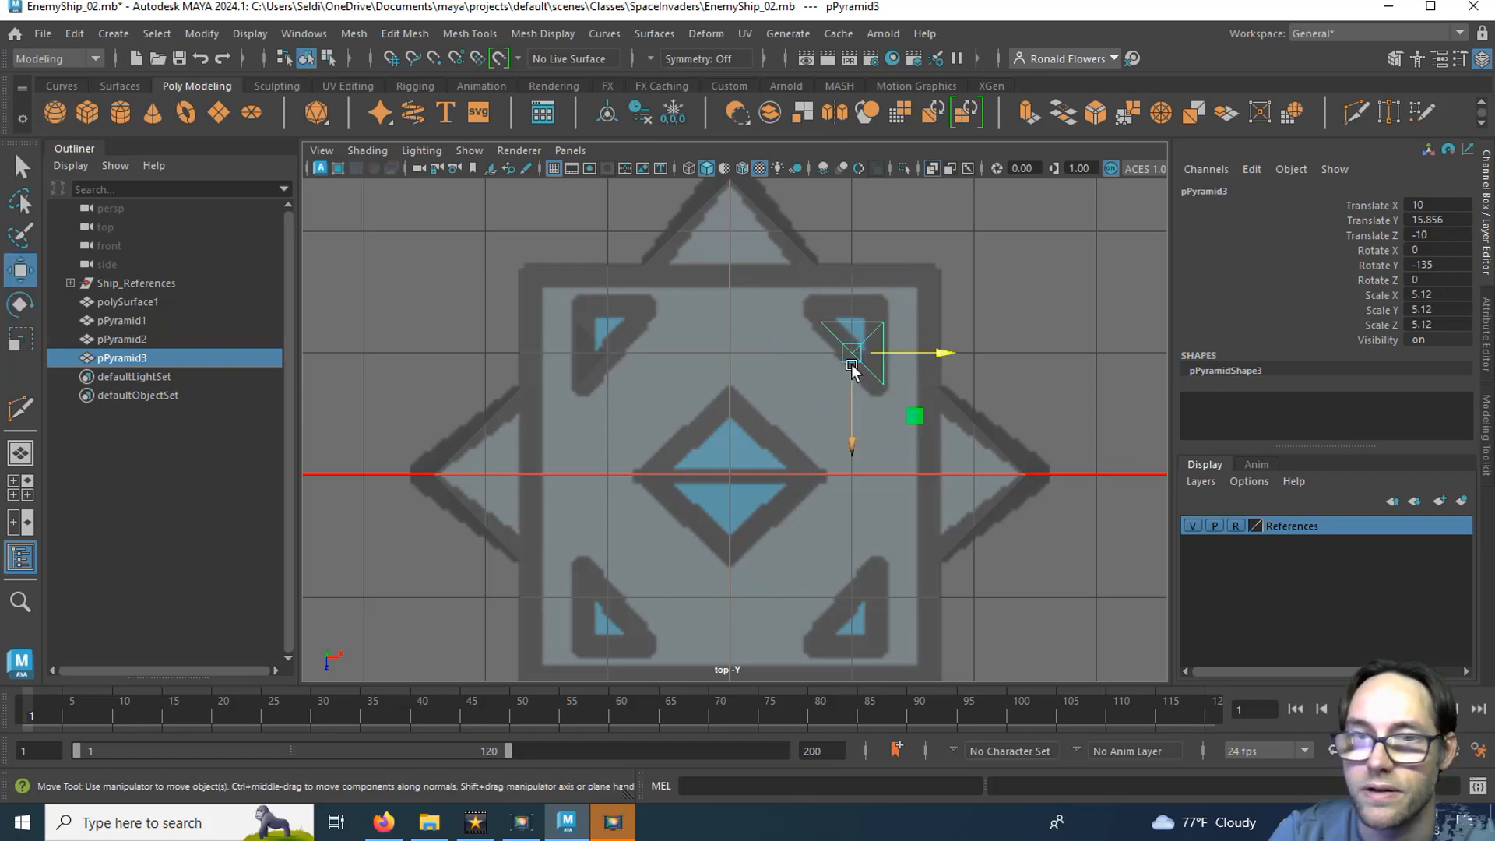
pyautogui.click(604, 337)
pyautogui.click(857, 333)
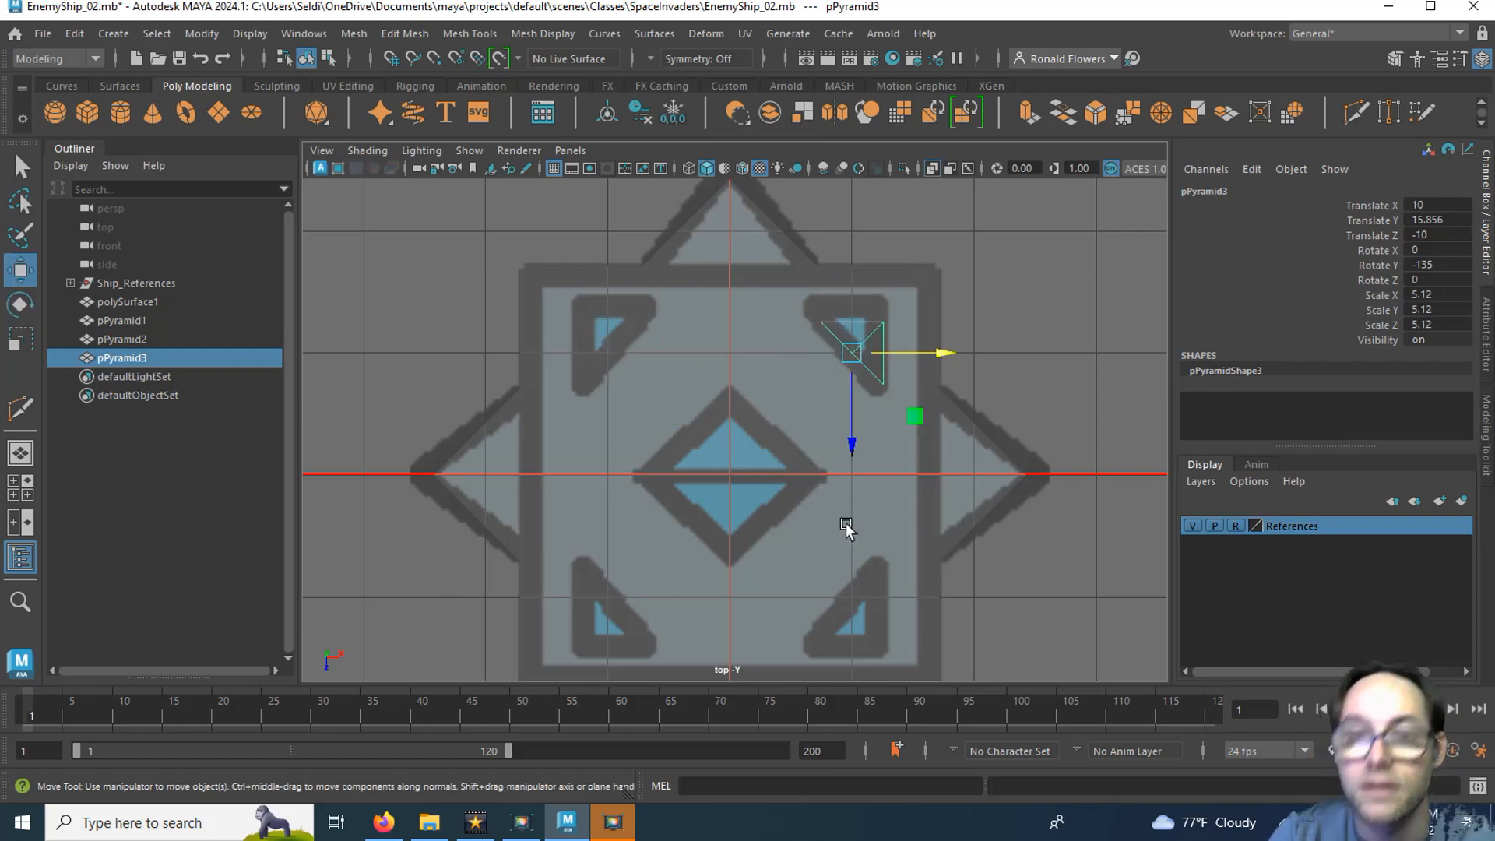
pyautogui.keyDown('alt'); pyautogui.moveTo(777, 366); pyautogui.dragTo(778, 313, button='middle'); pyautogui.keyUp('alt')
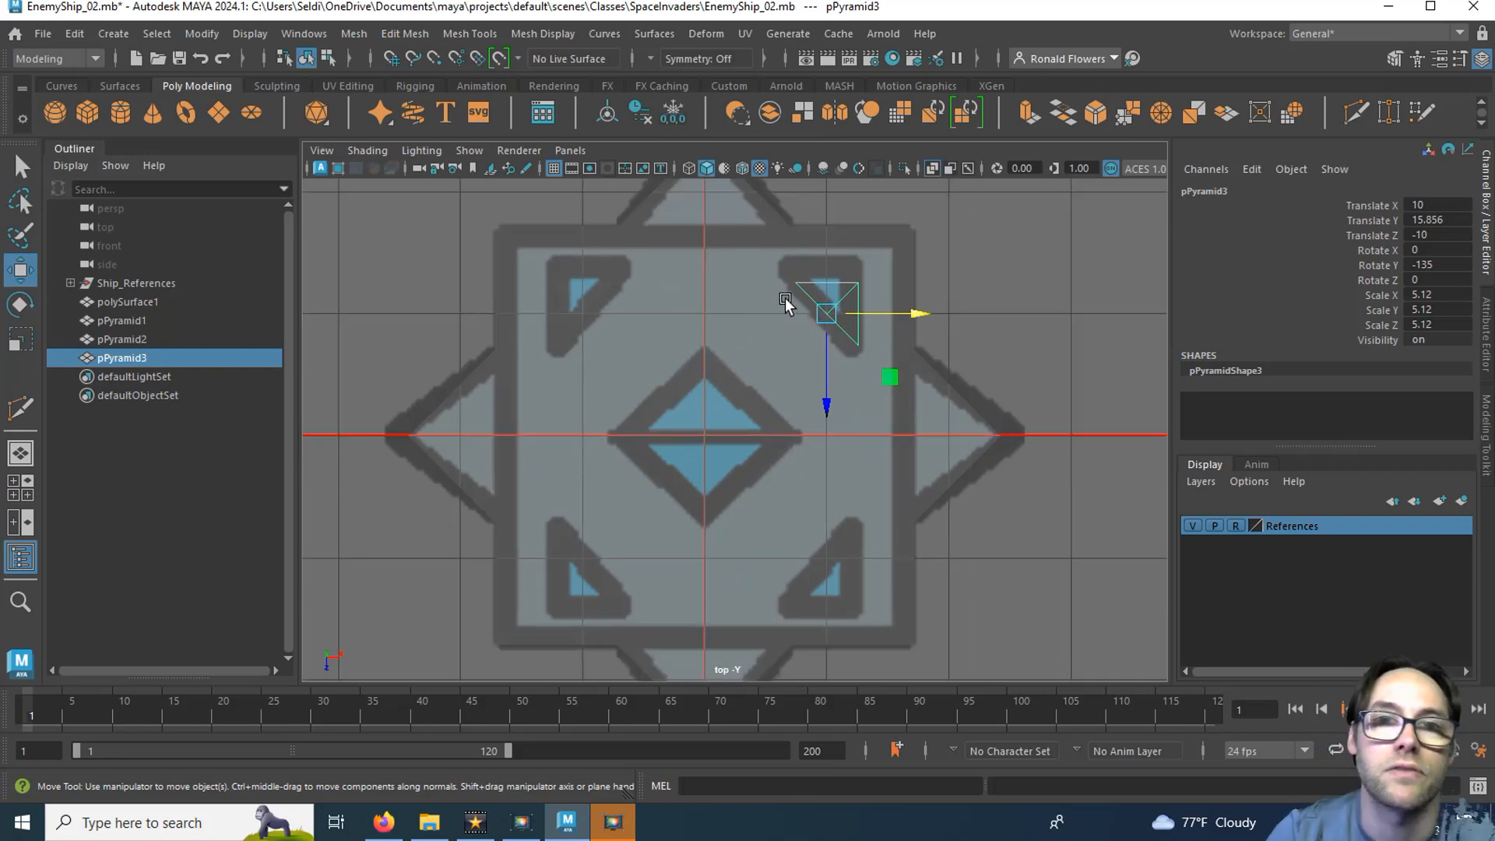
pyautogui.click(355, 34)
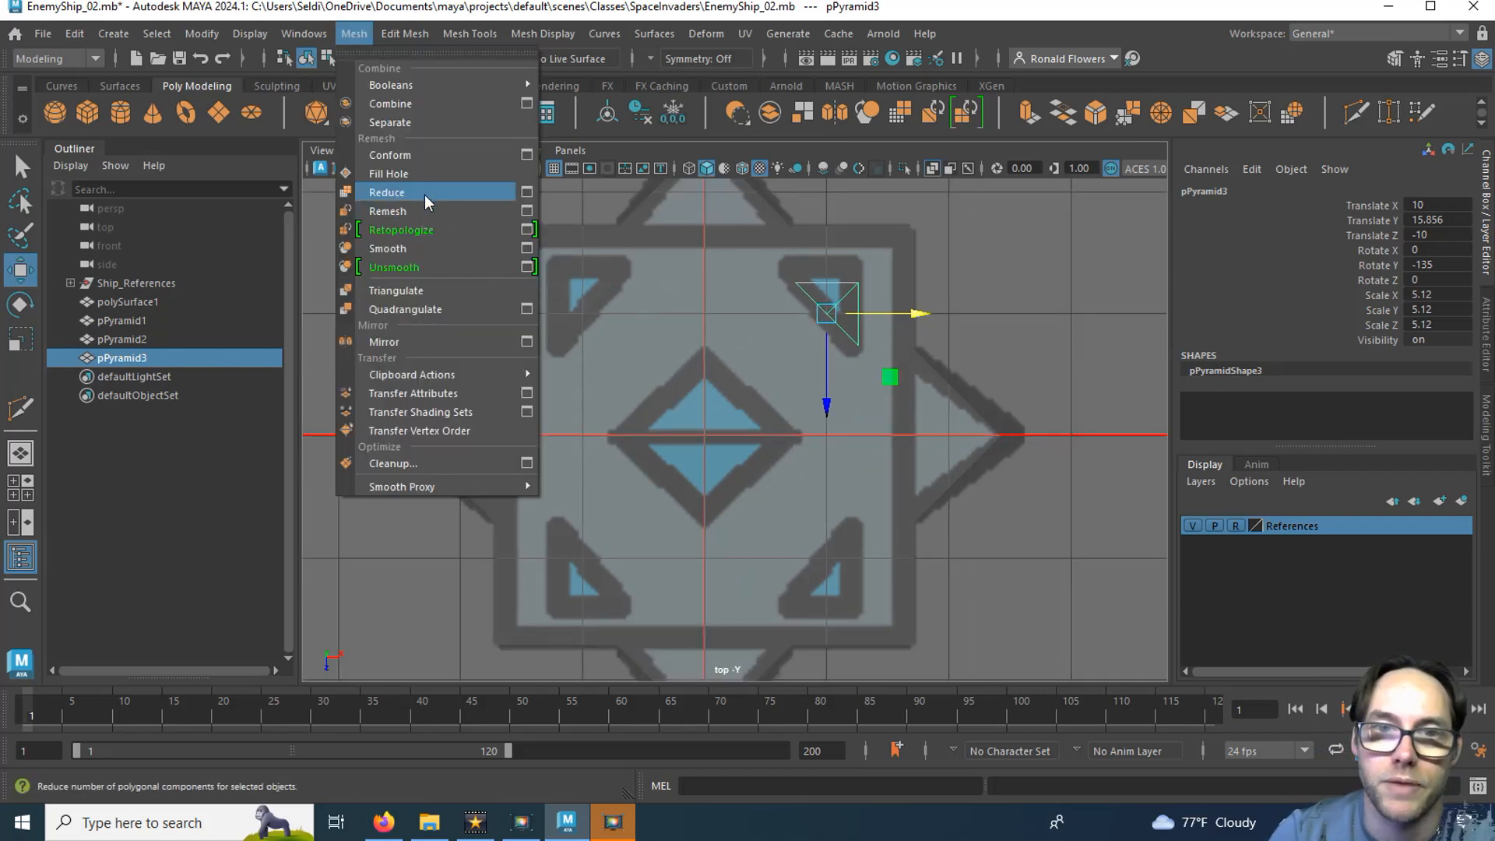
pyautogui.click(527, 342)
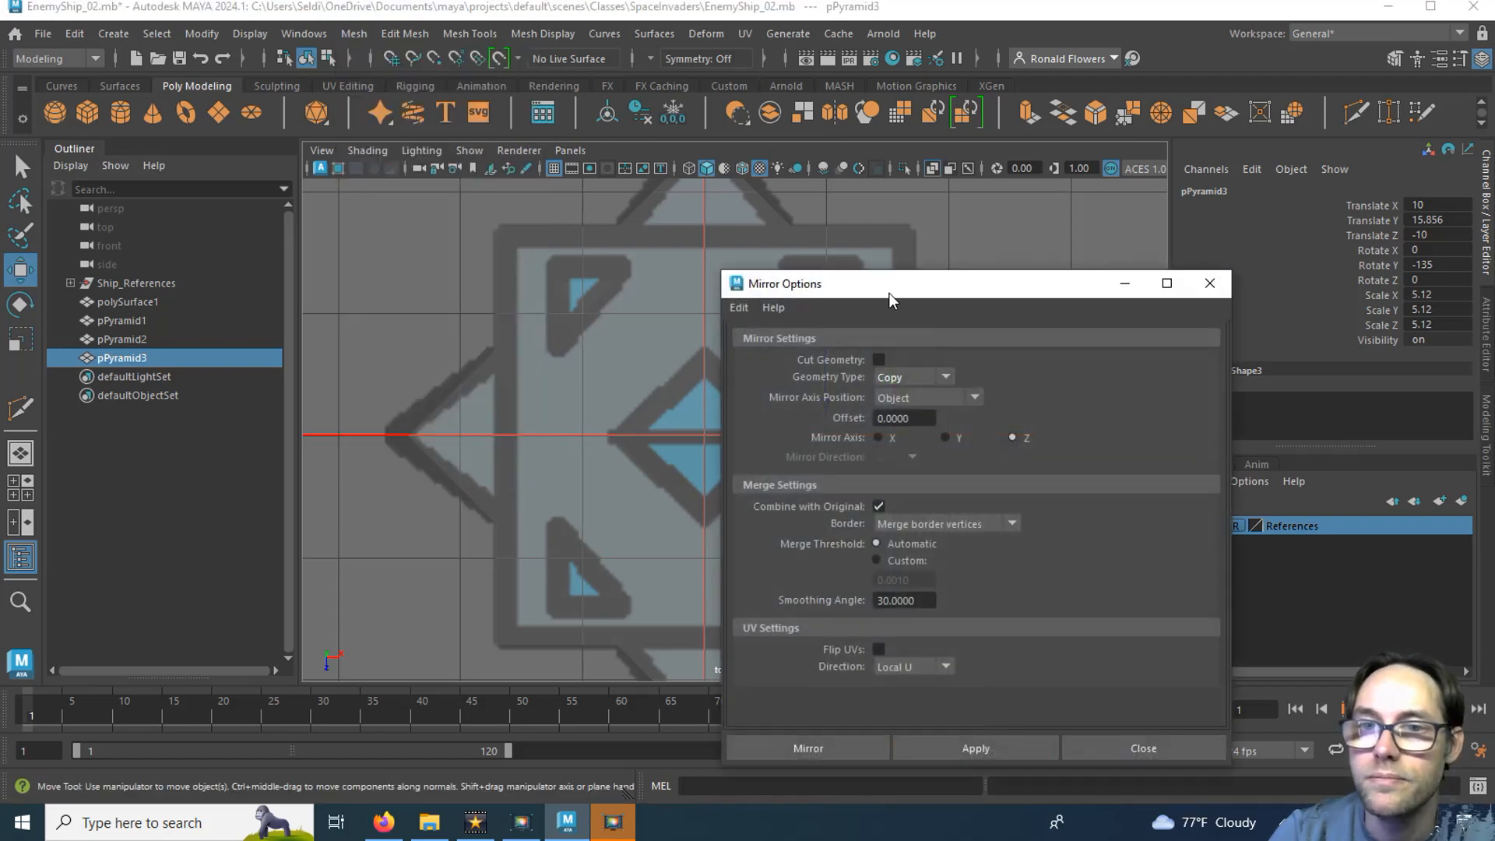
pyautogui.moveTo(892, 290); pyautogui.dragTo(310, 192)
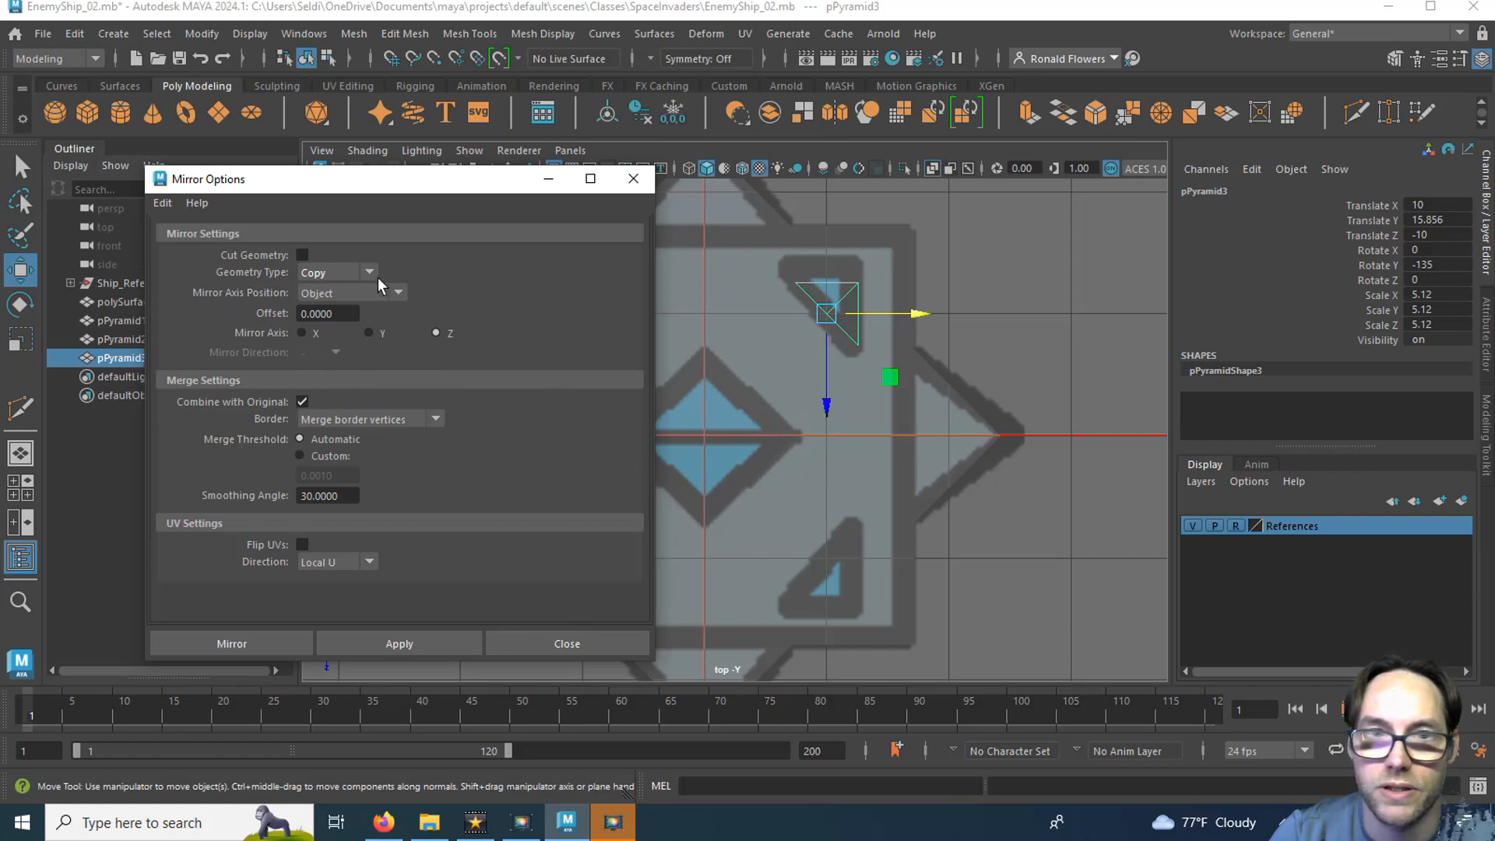
pyautogui.moveTo(351, 197); pyautogui.dragTo(211, 186)
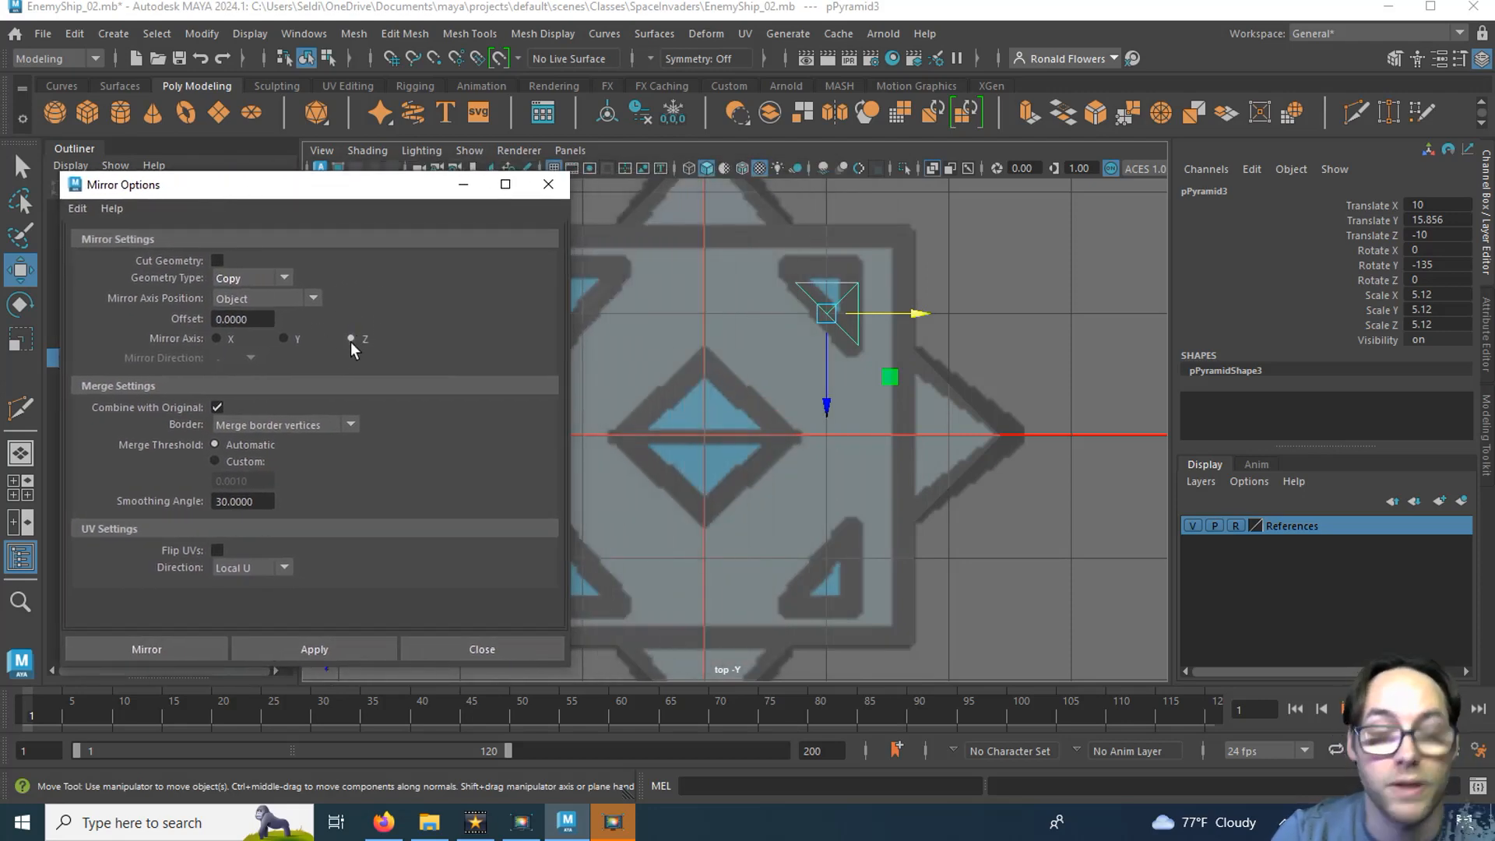
# Mirror the duplicated pyramid as a copy across the world Z axis, with Combine with Original turned off.
pyautogui.click(276, 278)
pyautogui.click(276, 278)
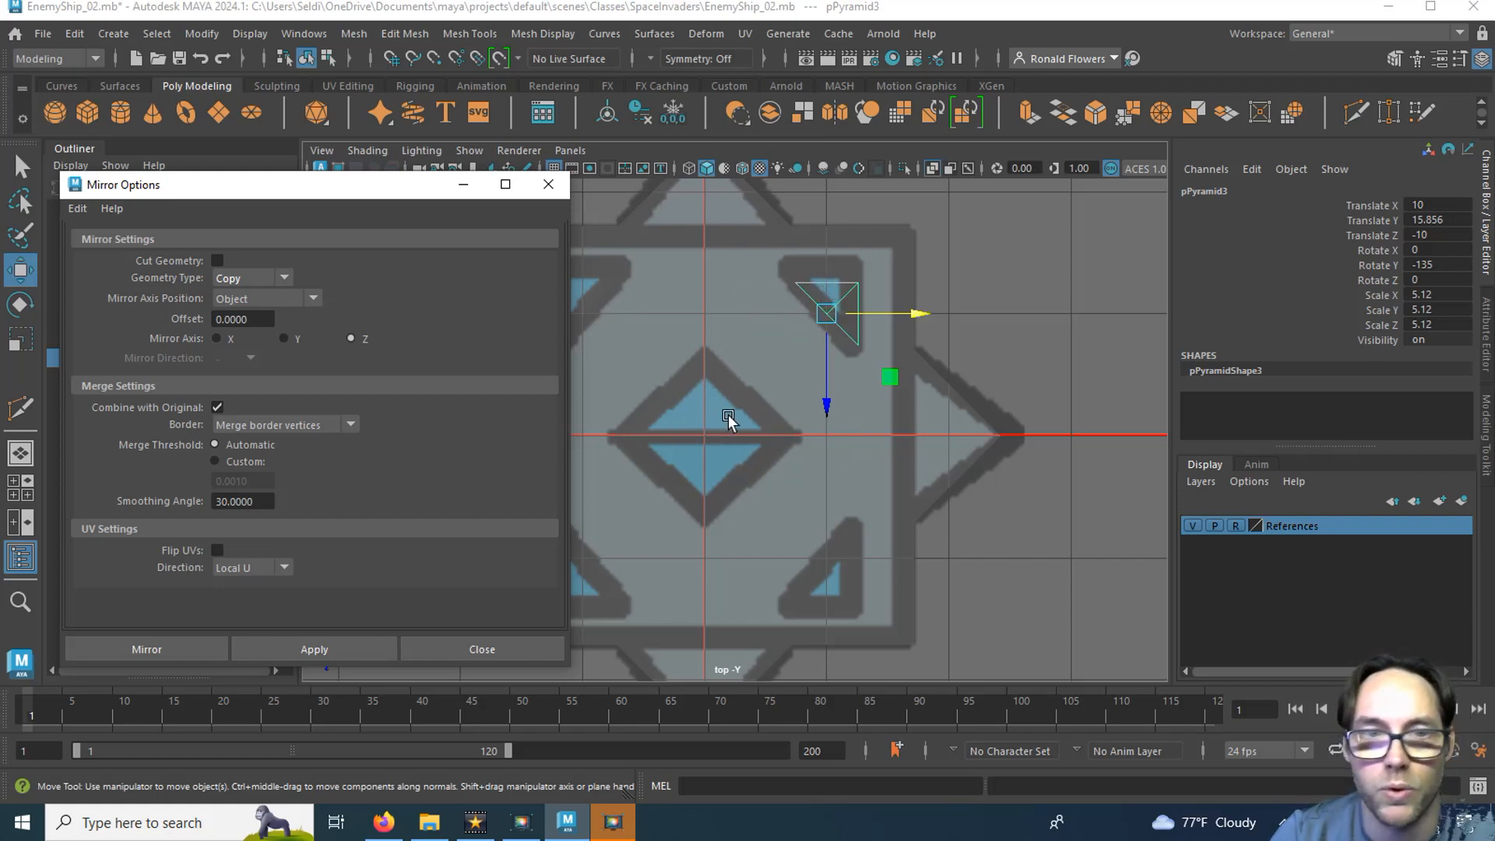
pyautogui.click(297, 305)
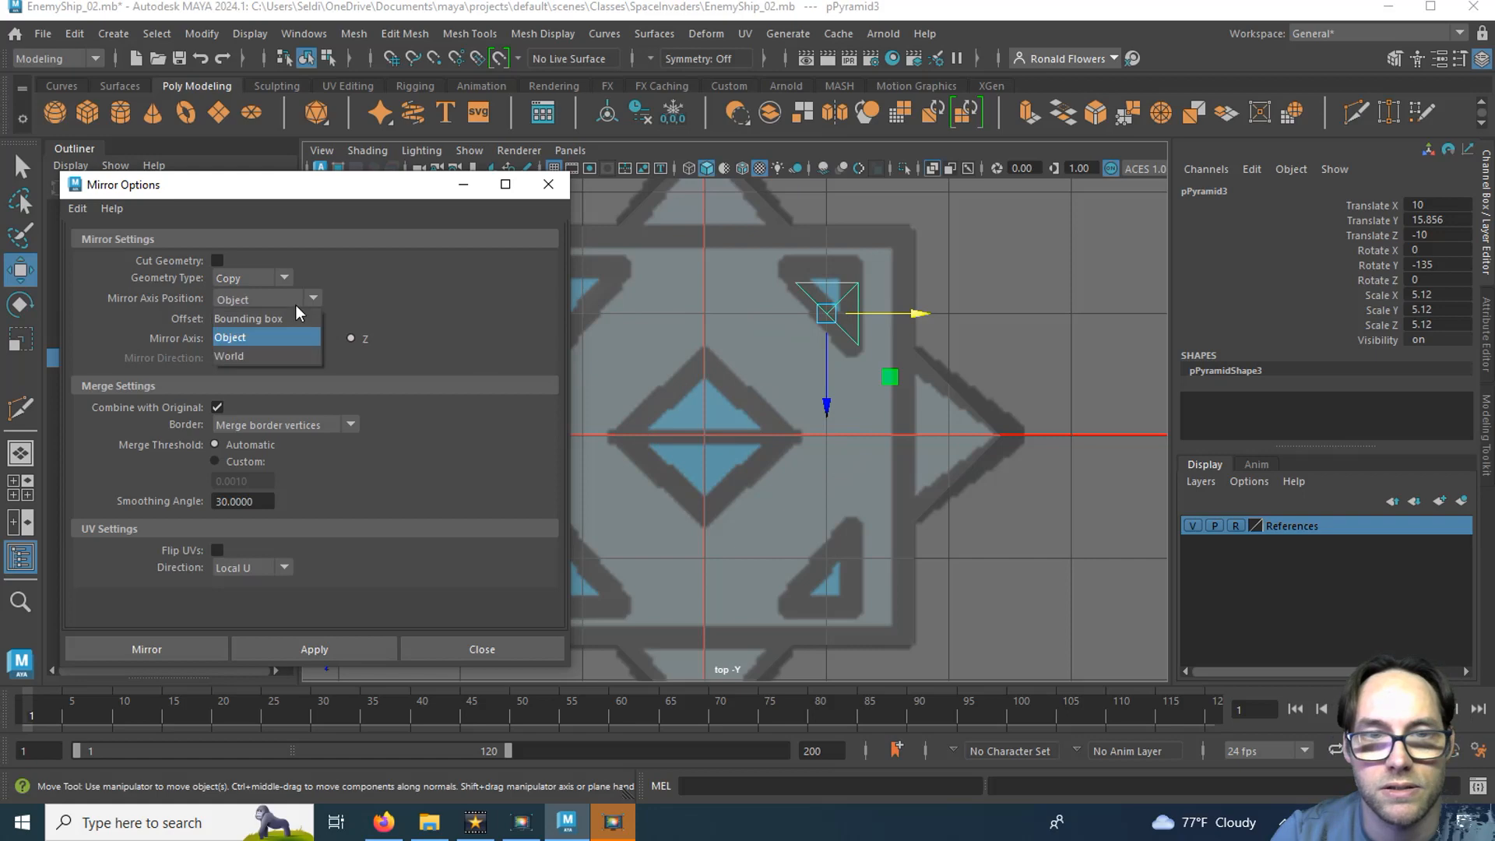
pyautogui.click(265, 356)
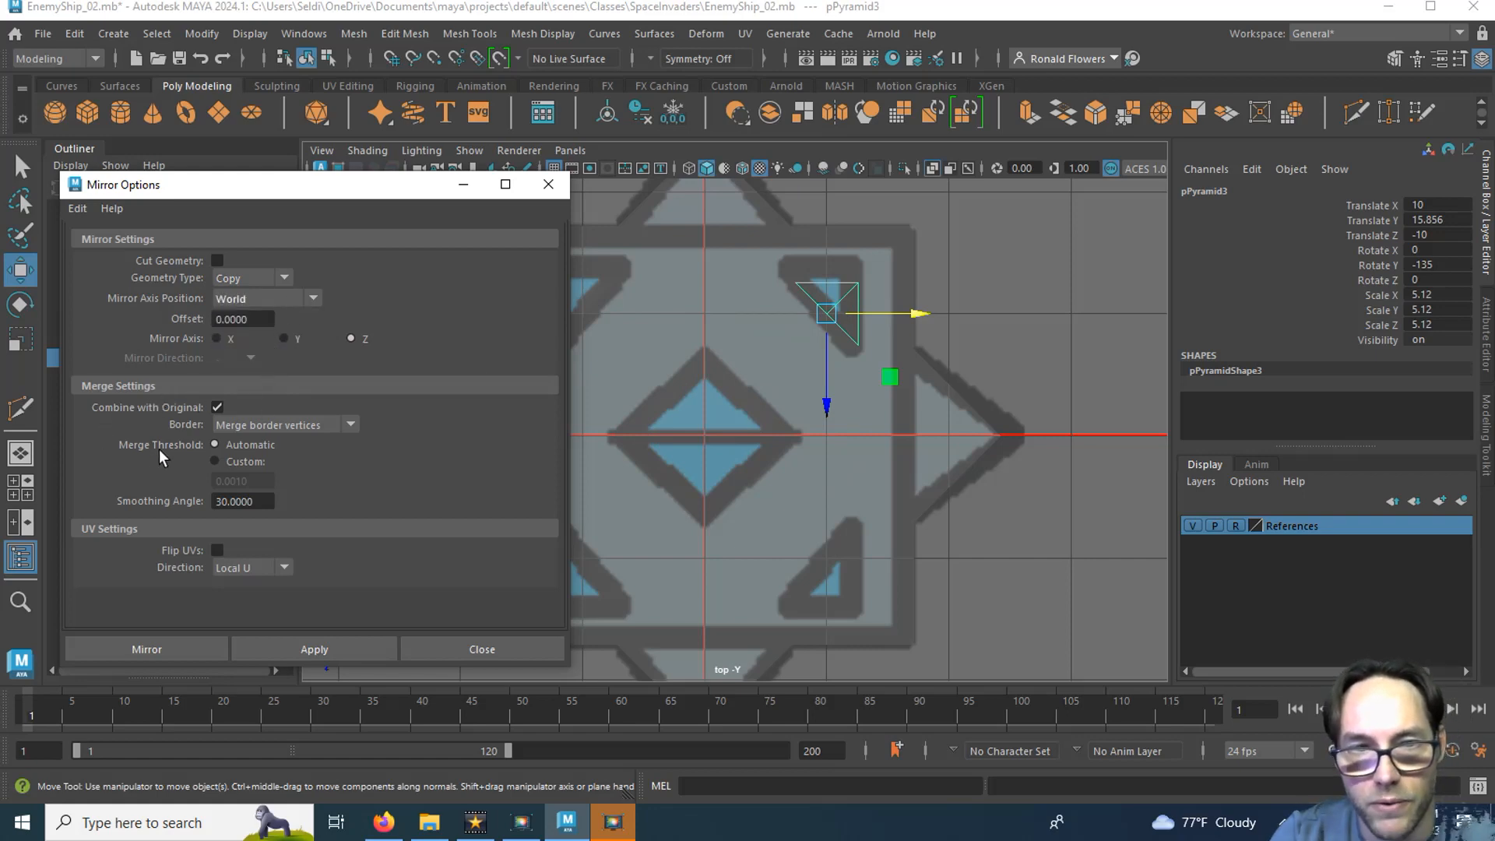
pyautogui.click(219, 407)
pyautogui.click(343, 654)
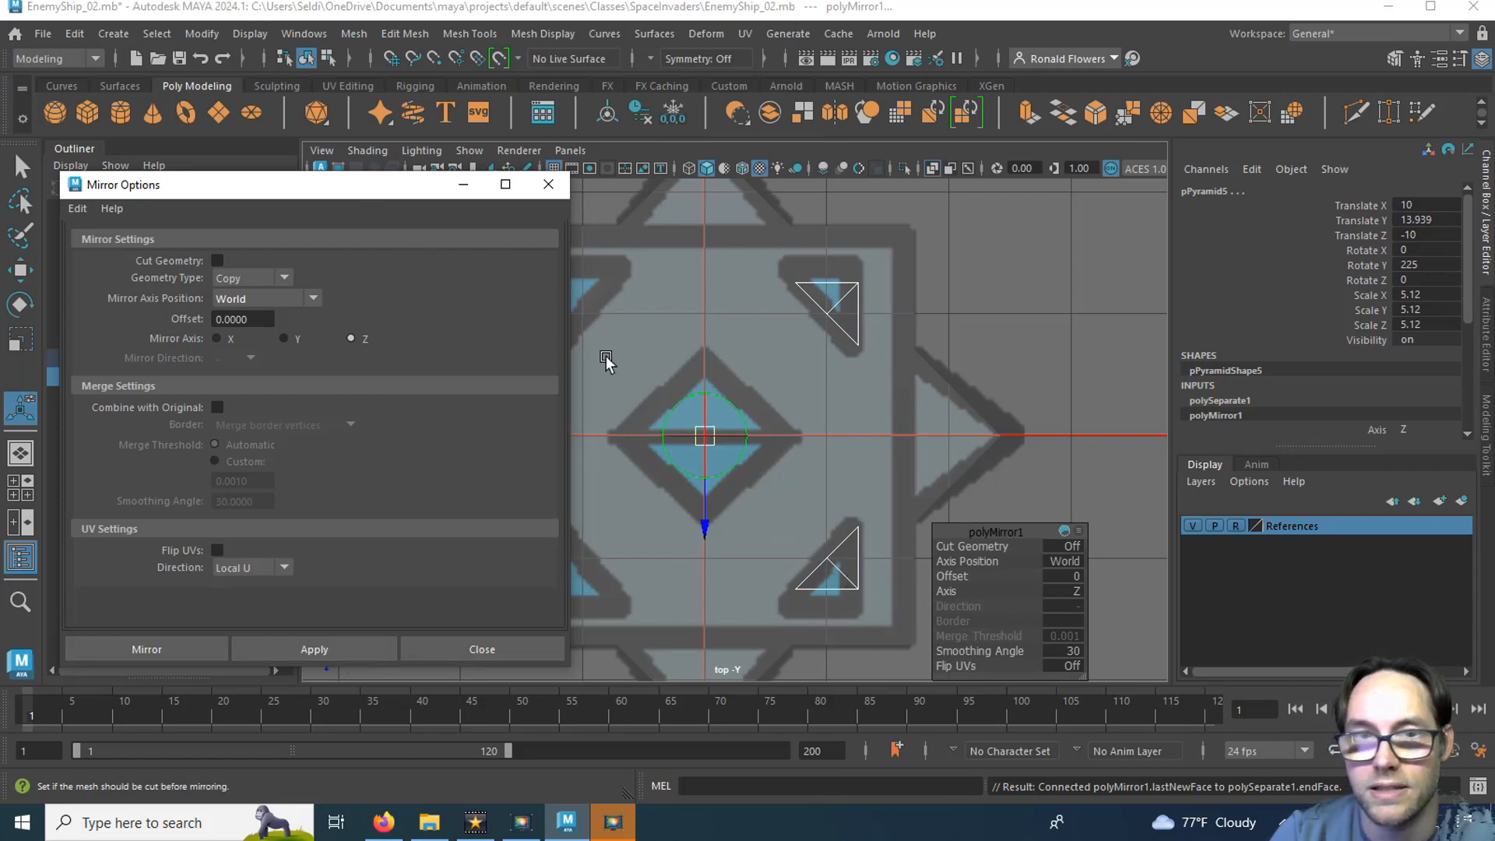
# Mirror the new front corner pyramid across the world X axis to fill the remaining corner.
pyautogui.moveTo(307, 192); pyautogui.dragTo(1172, 201)
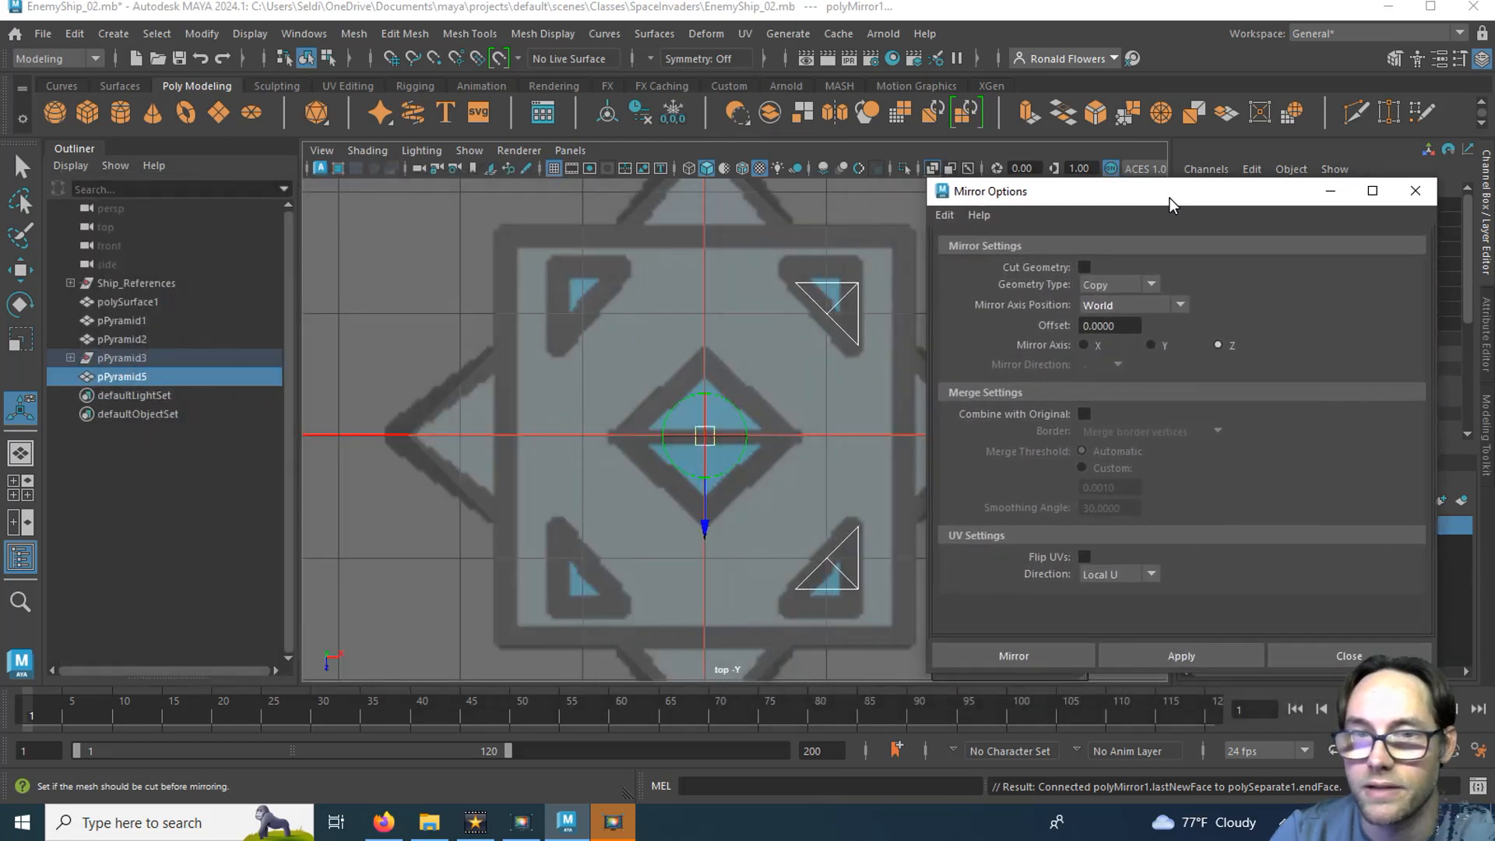
pyautogui.click(580, 294)
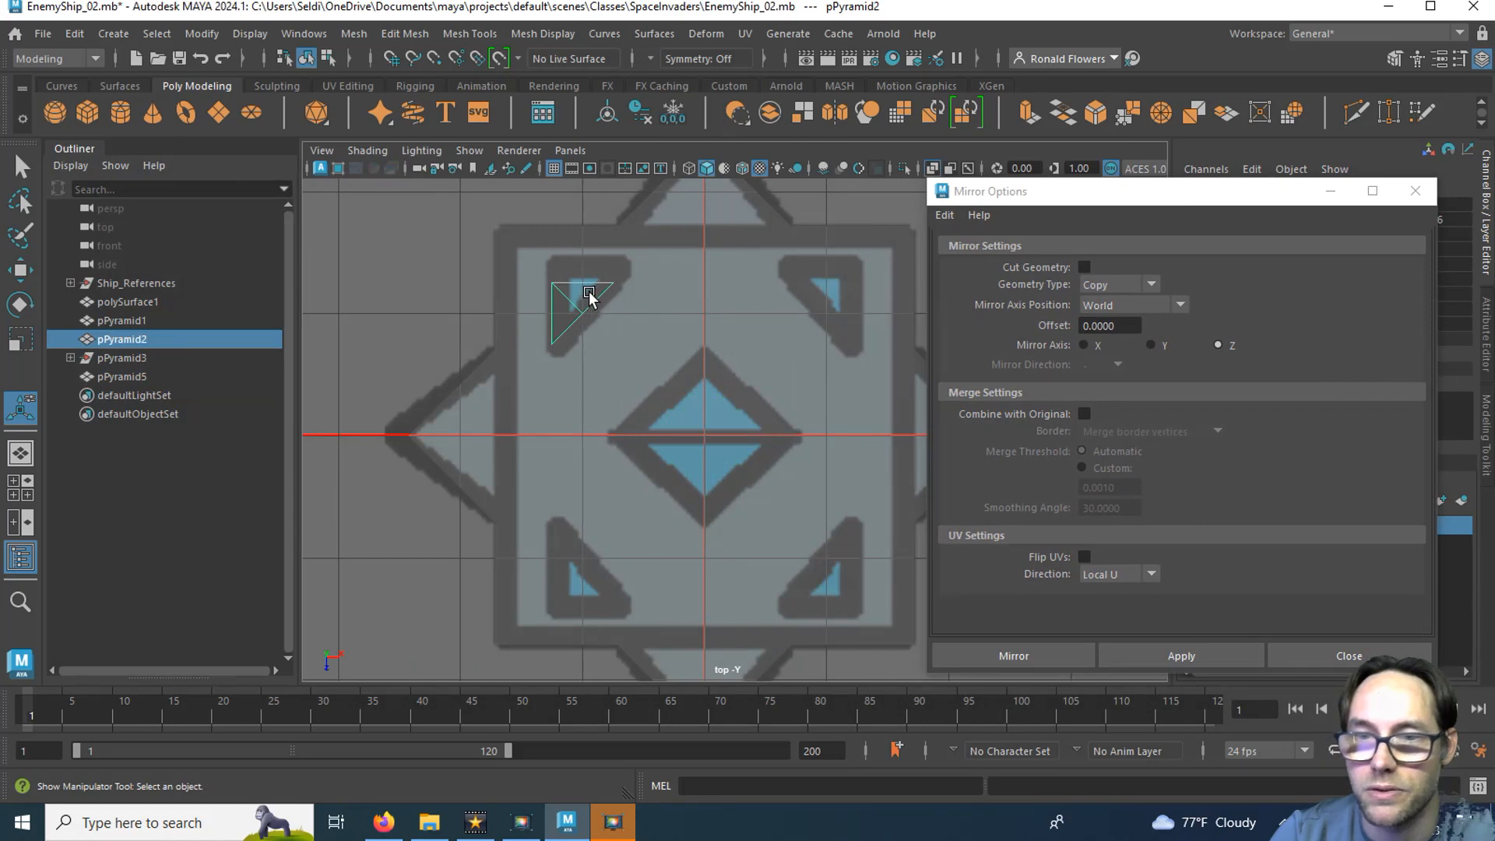
pyautogui.click(824, 589)
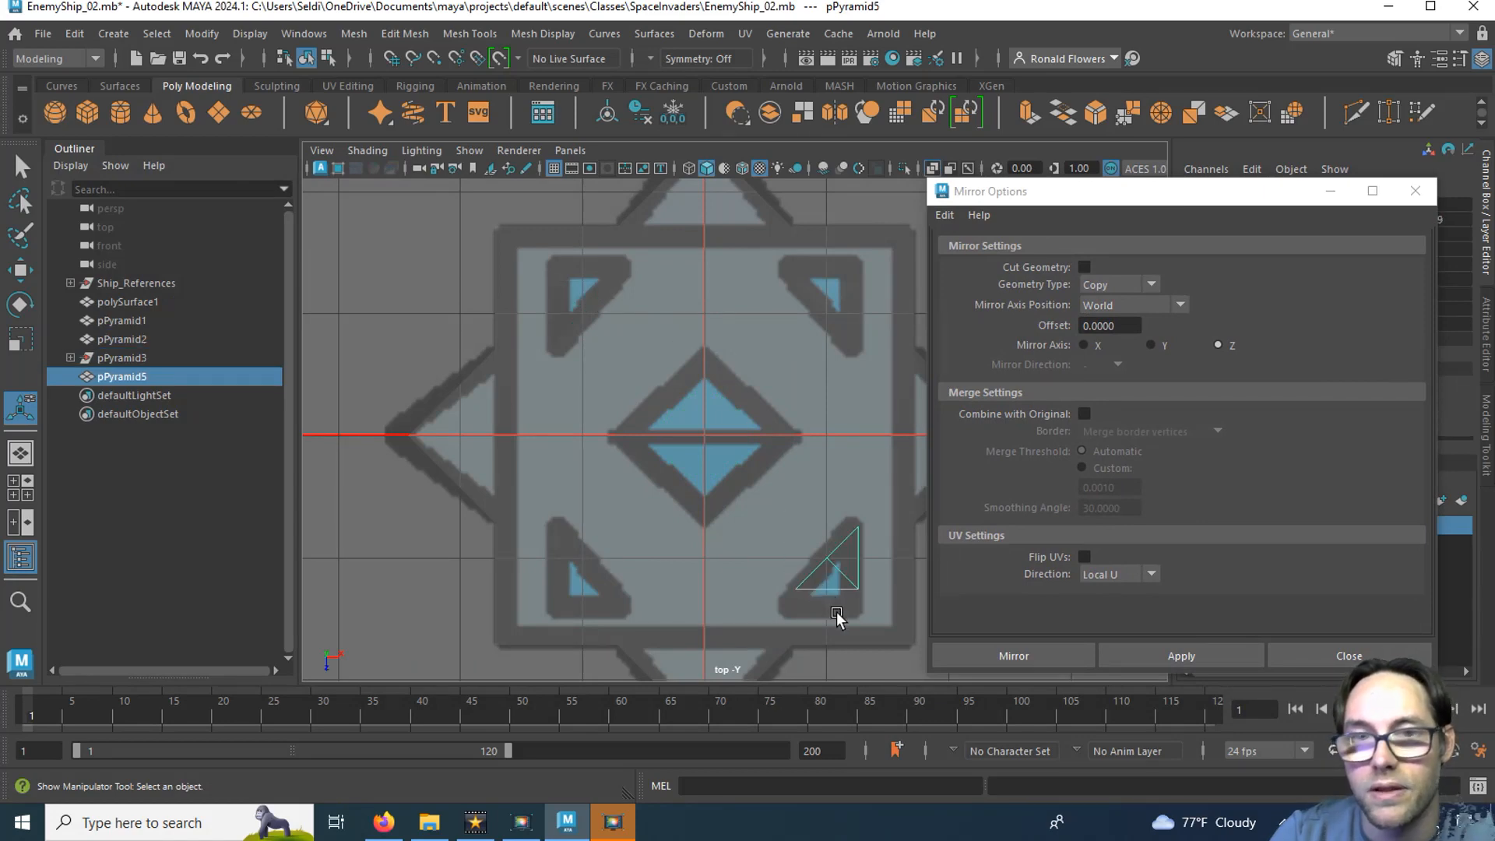
pyautogui.click(576, 296)
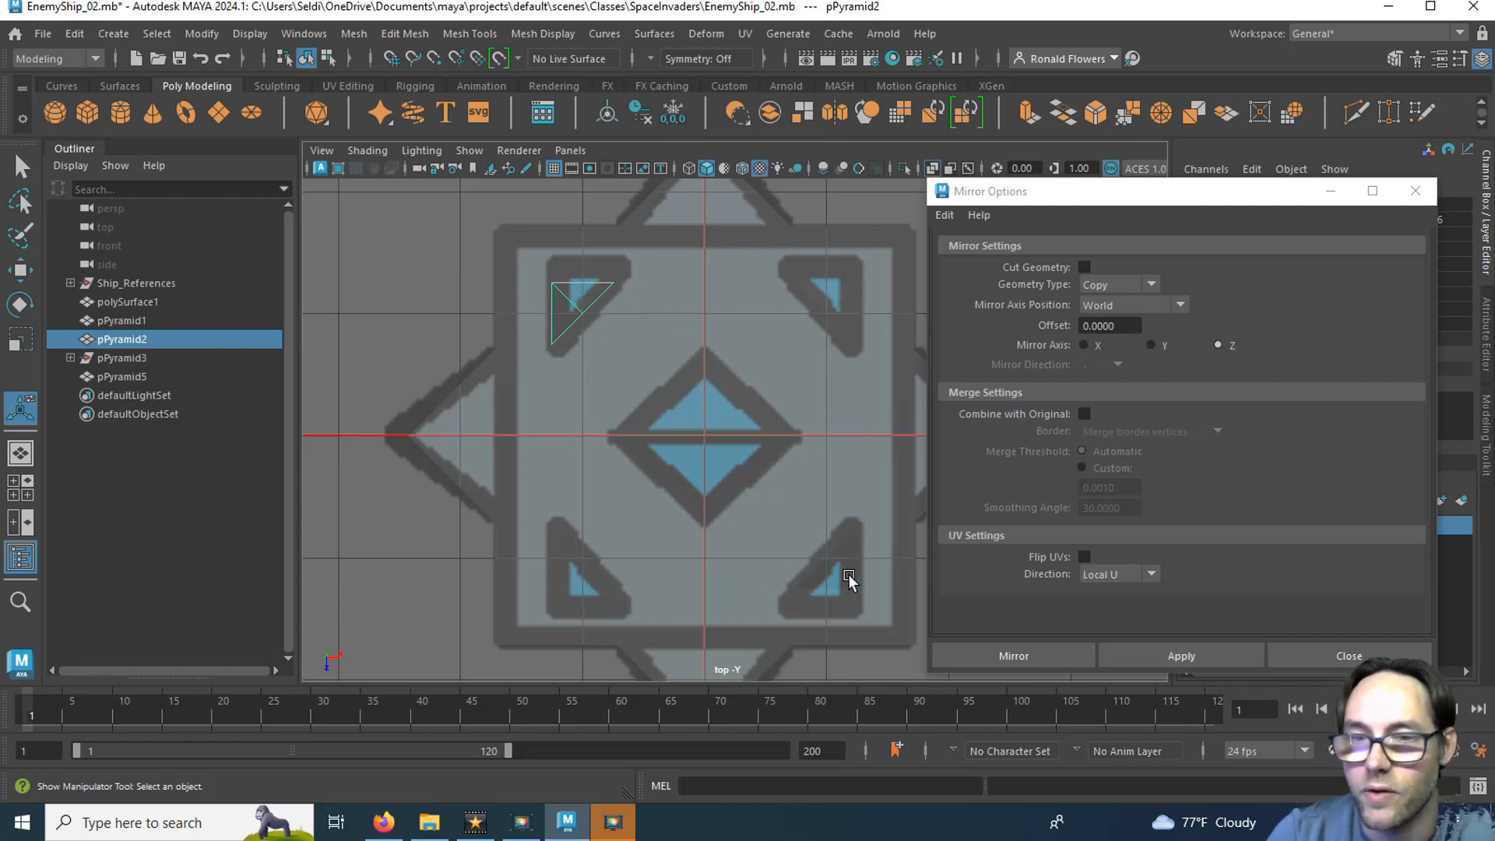
pyautogui.click(833, 594)
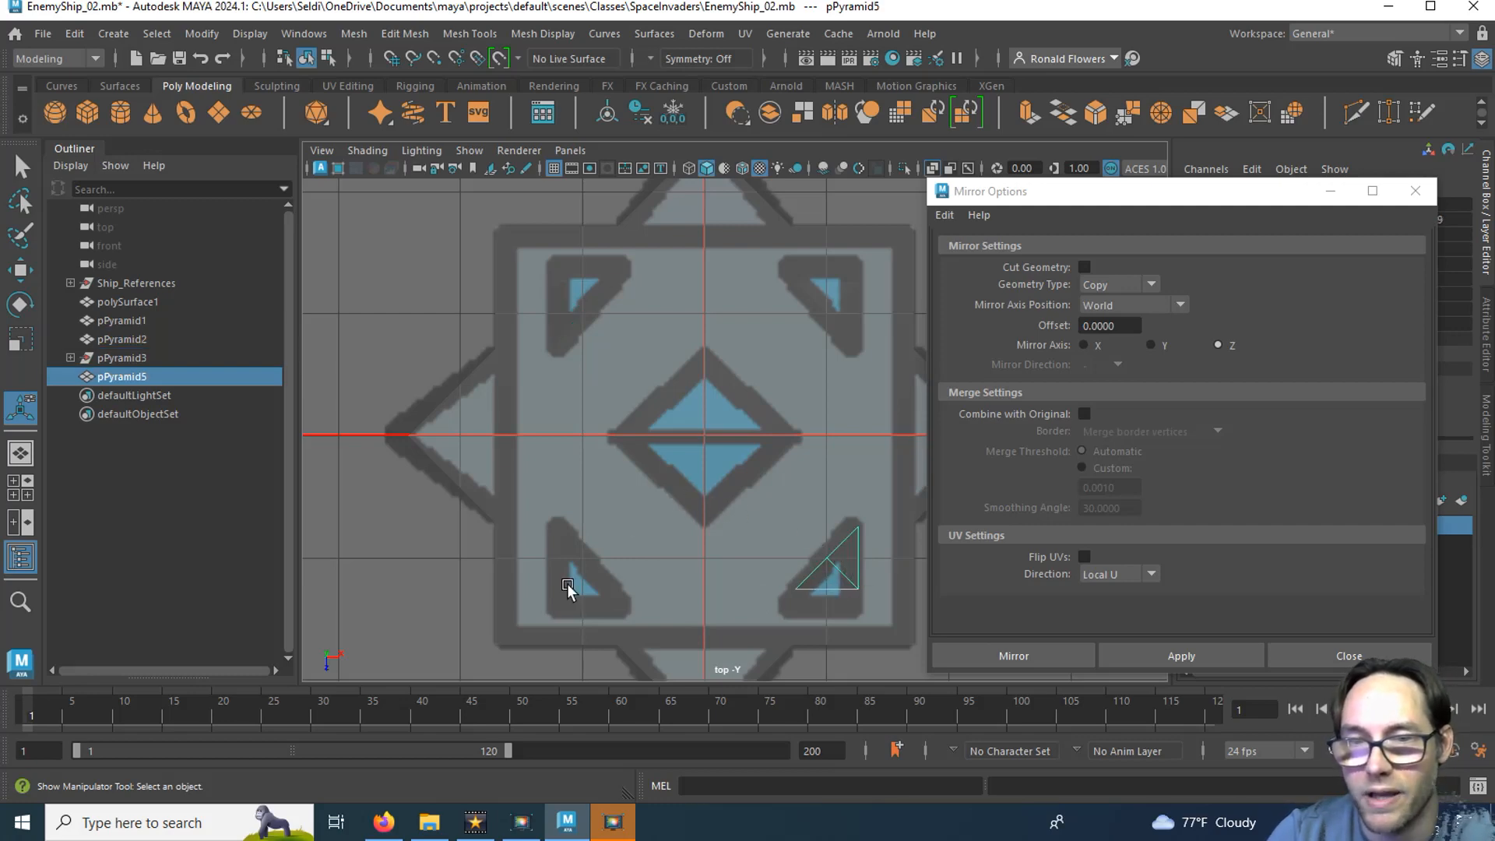
pyautogui.click(1083, 345)
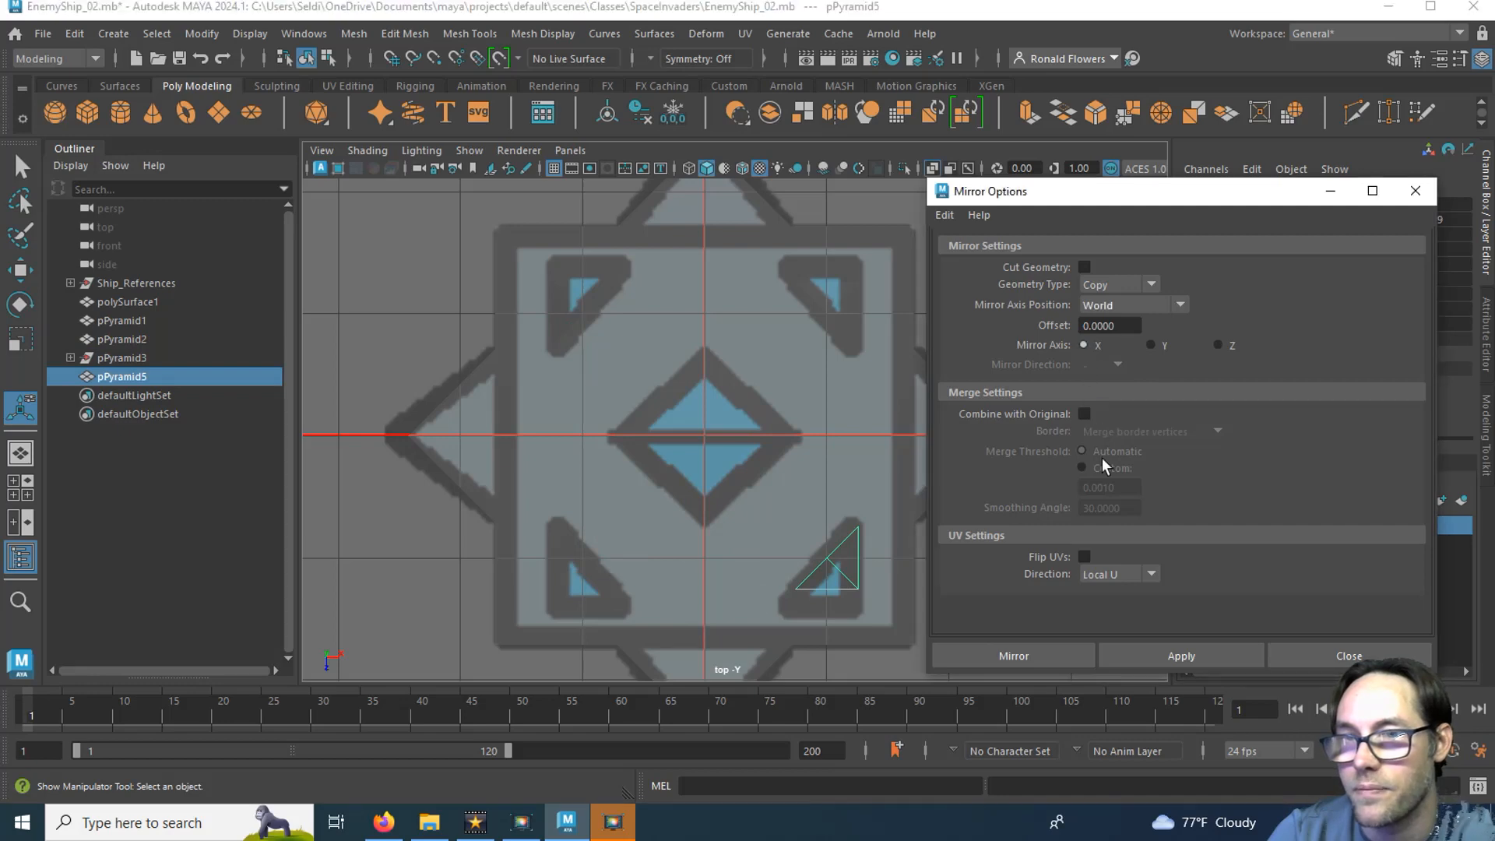
pyautogui.click(1171, 657)
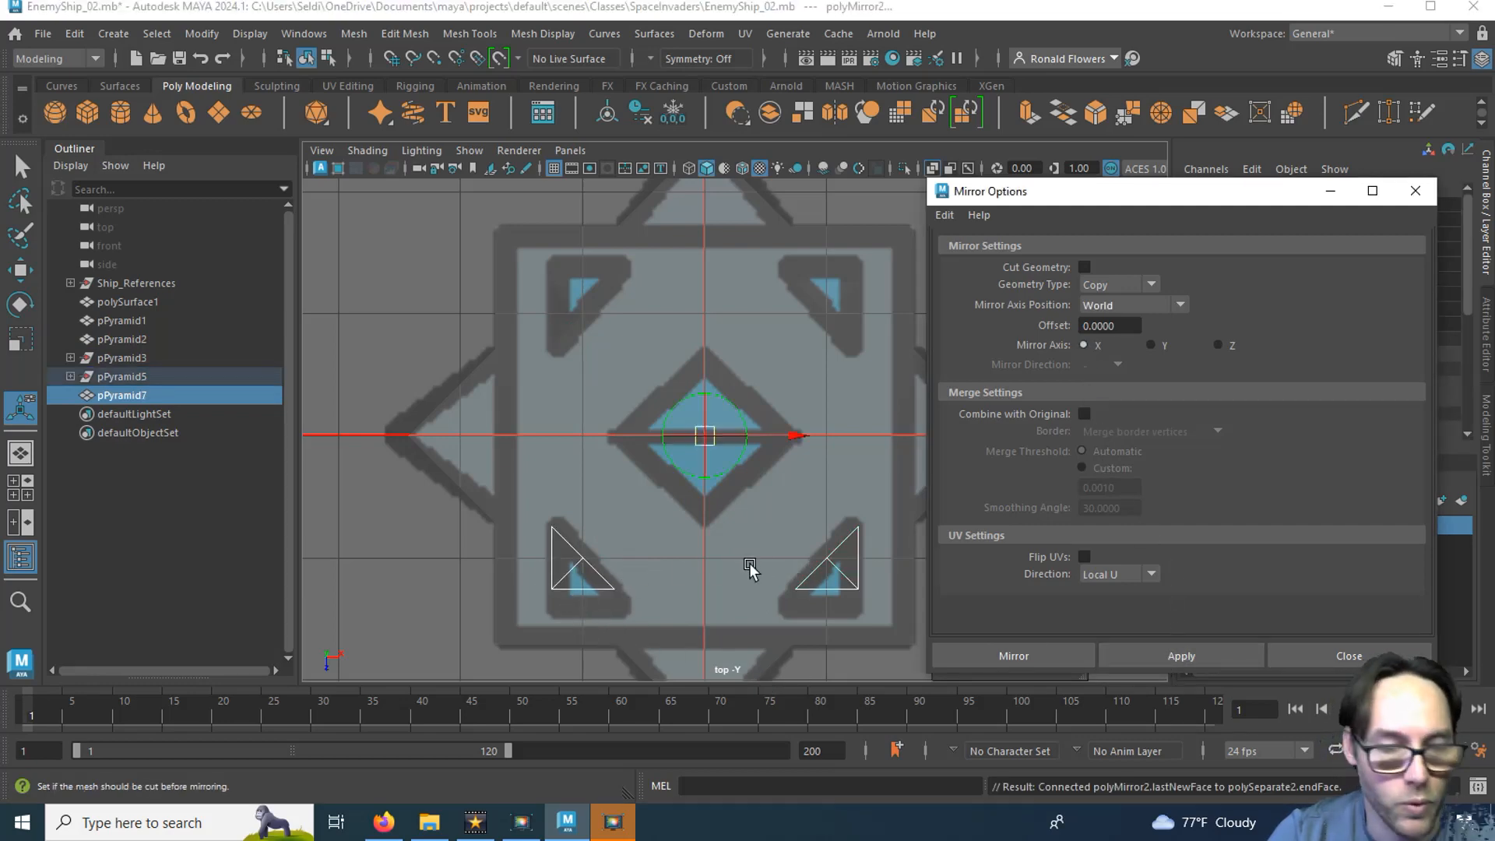
# Undo the last mirror and try mirroring the original back corner pyramid across the world Z axis instead.
pyautogui.hotkey('ctrl', 'z')
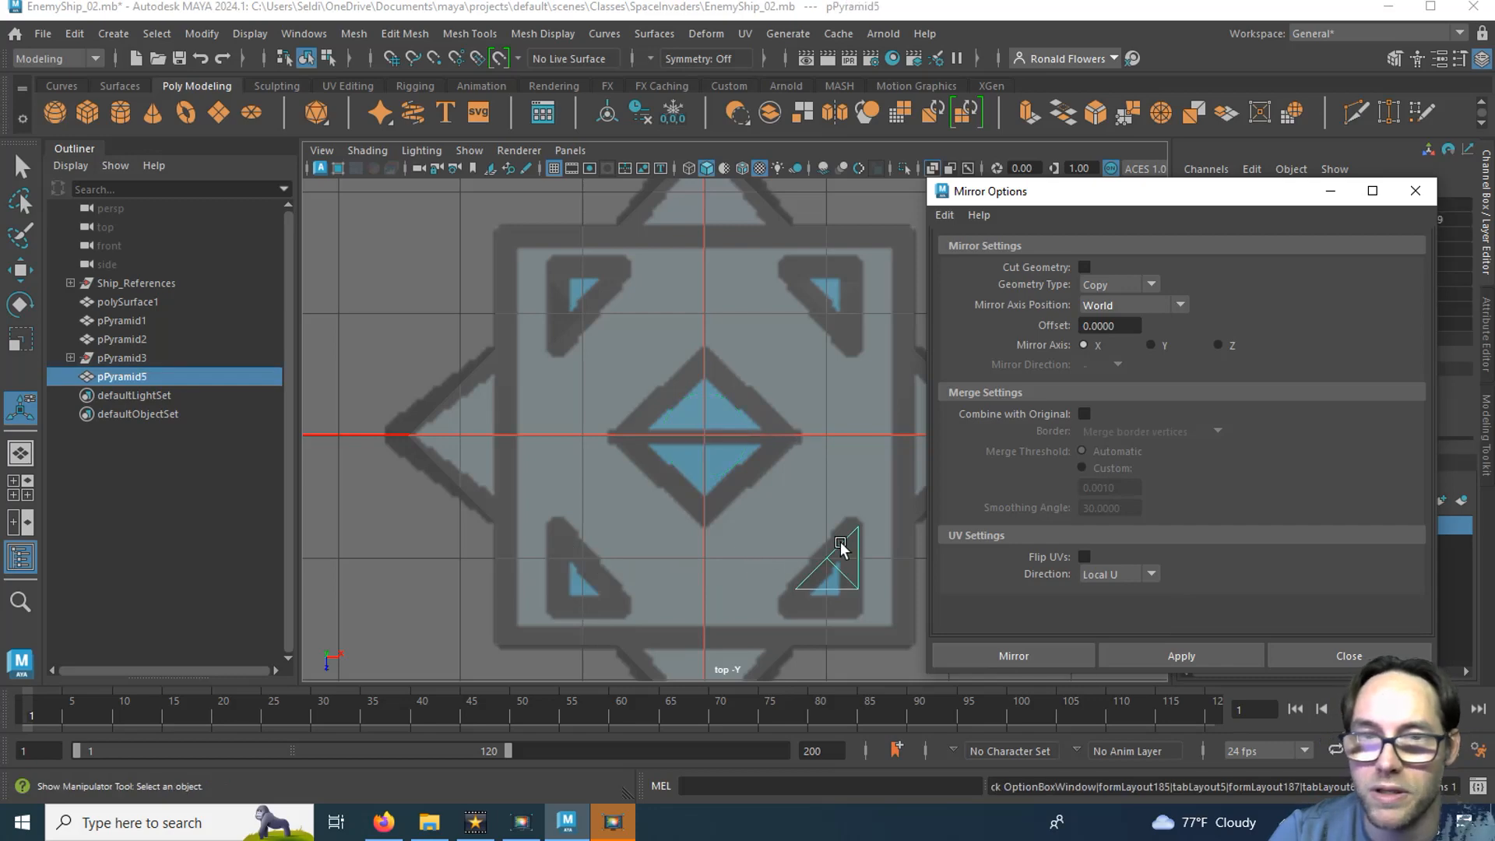
pyautogui.click(584, 292)
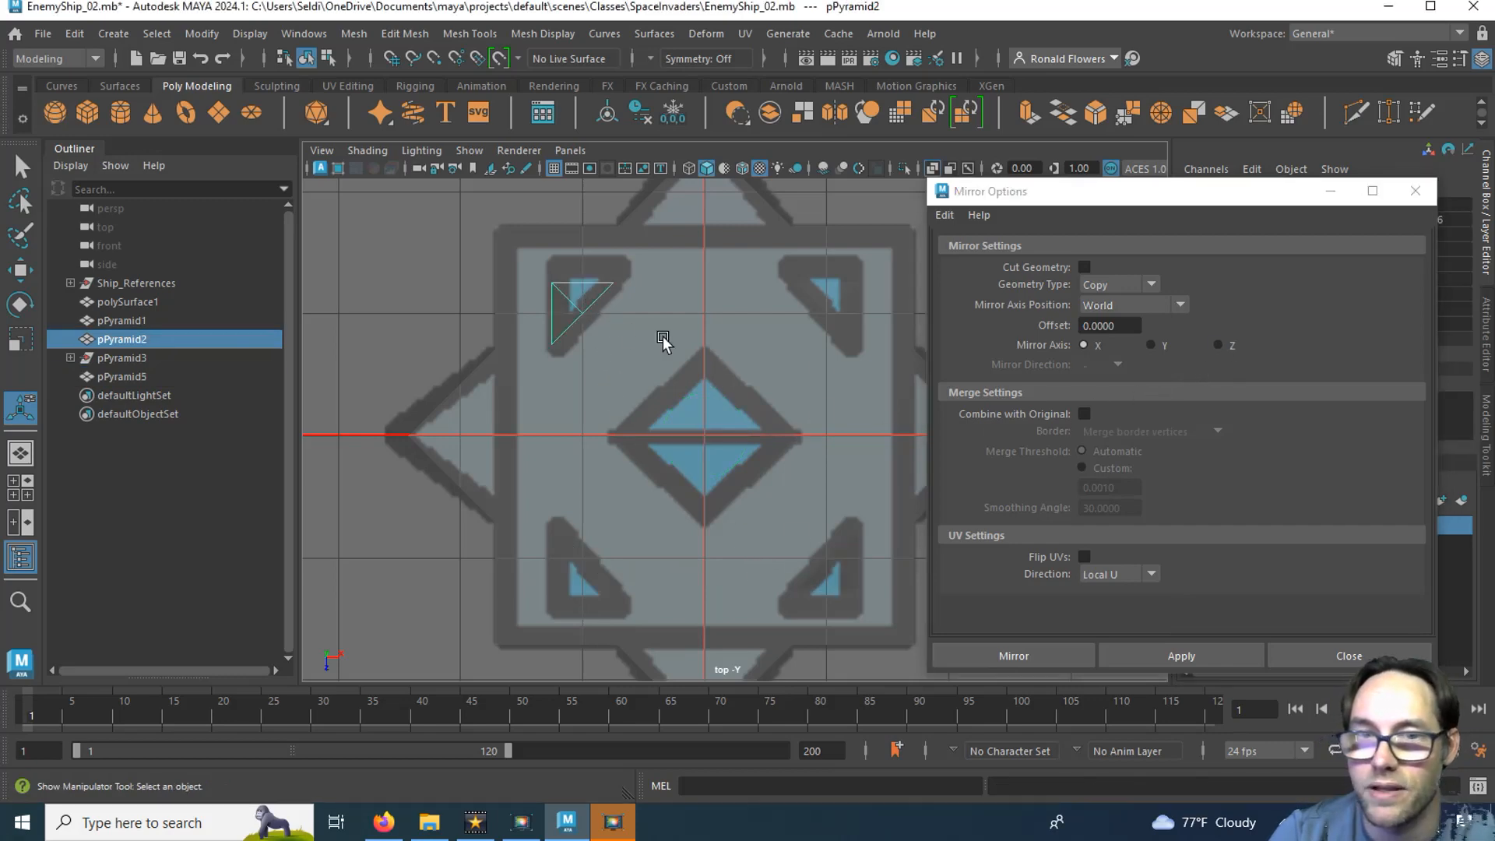
pyautogui.click(1218, 345)
pyautogui.click(1176, 655)
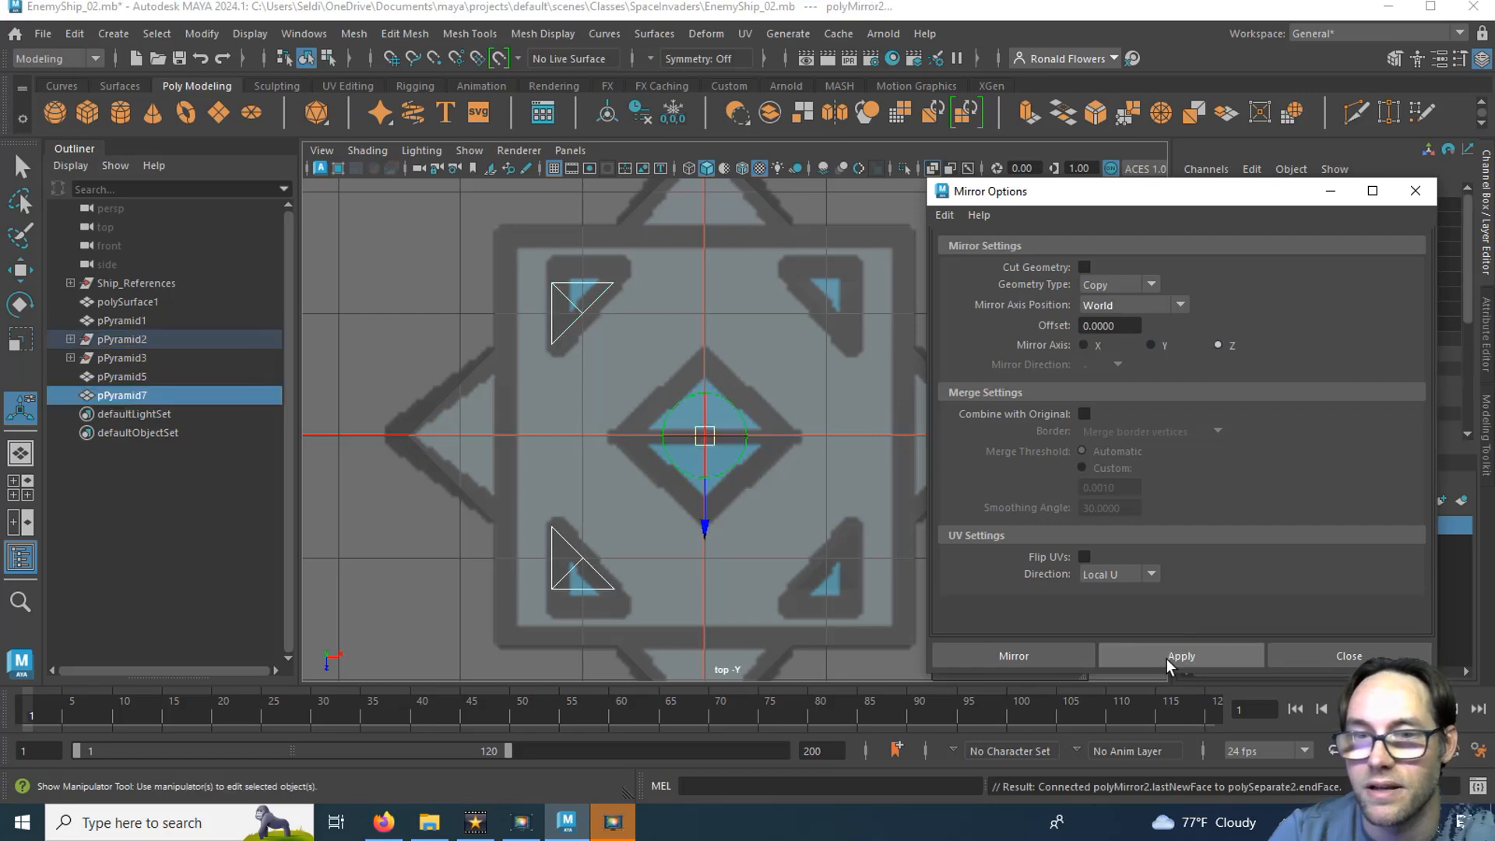
pyautogui.hotkey('ctrl', 'z')
# Mirror the front corner pyramid across the world X axis, close the Mirror options and return to the perspective view.
pyautogui.click(827, 575)
pyautogui.click(1084, 345)
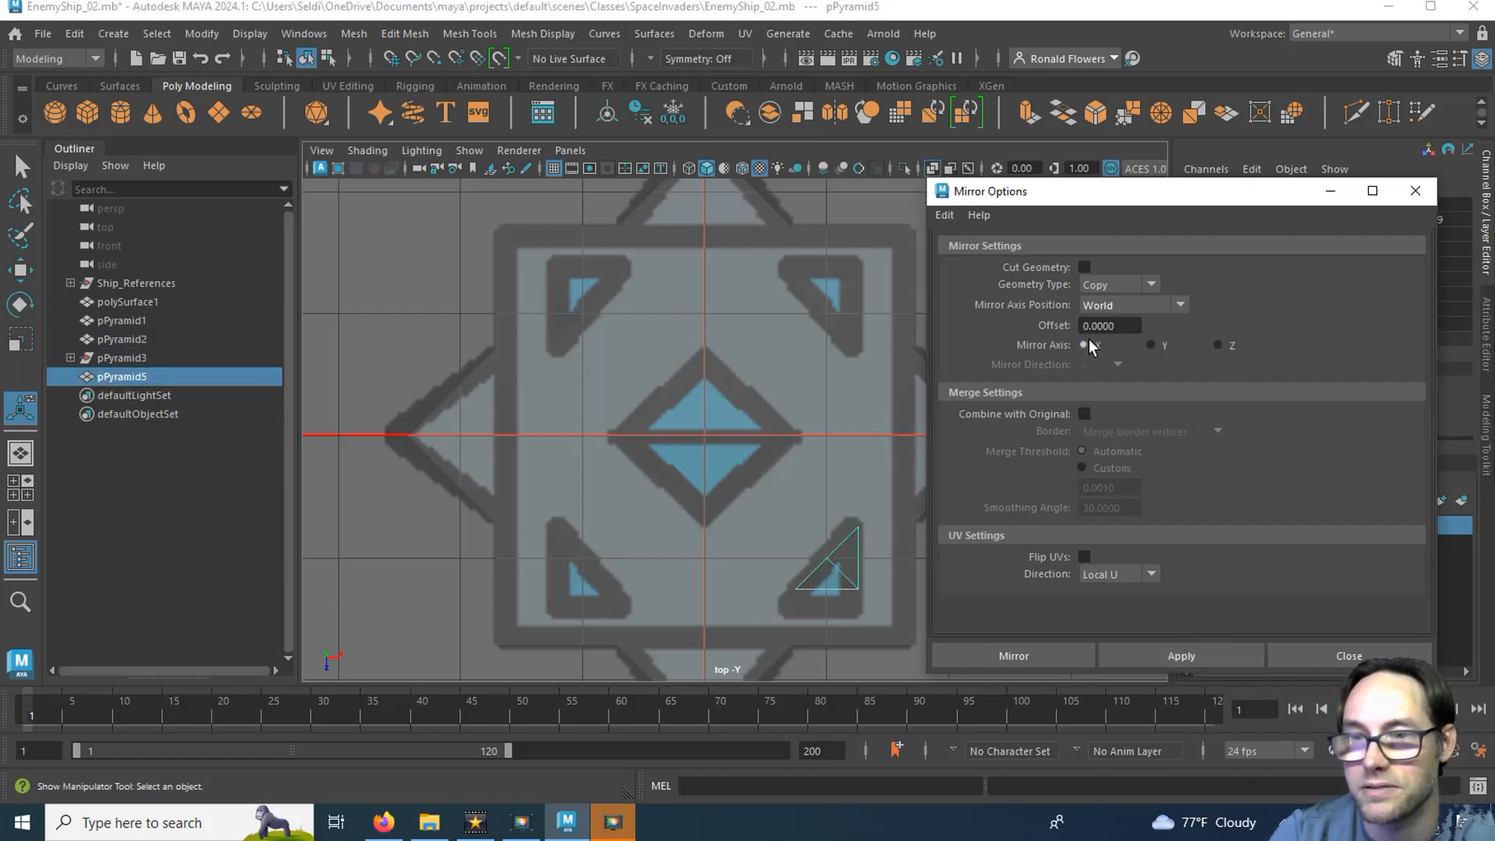
pyautogui.click(1193, 655)
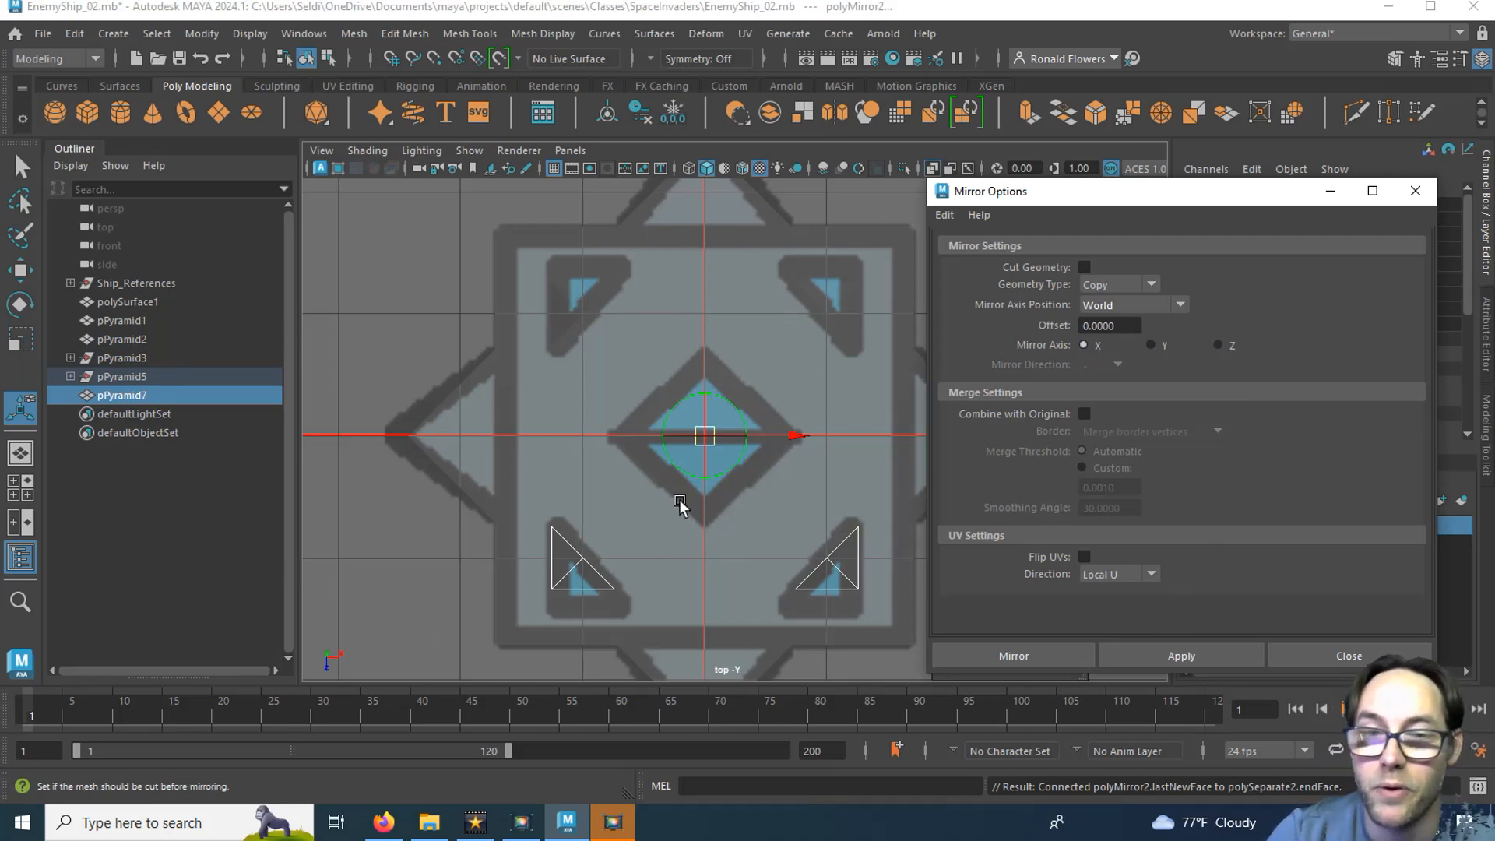
pyautogui.click(1351, 655)
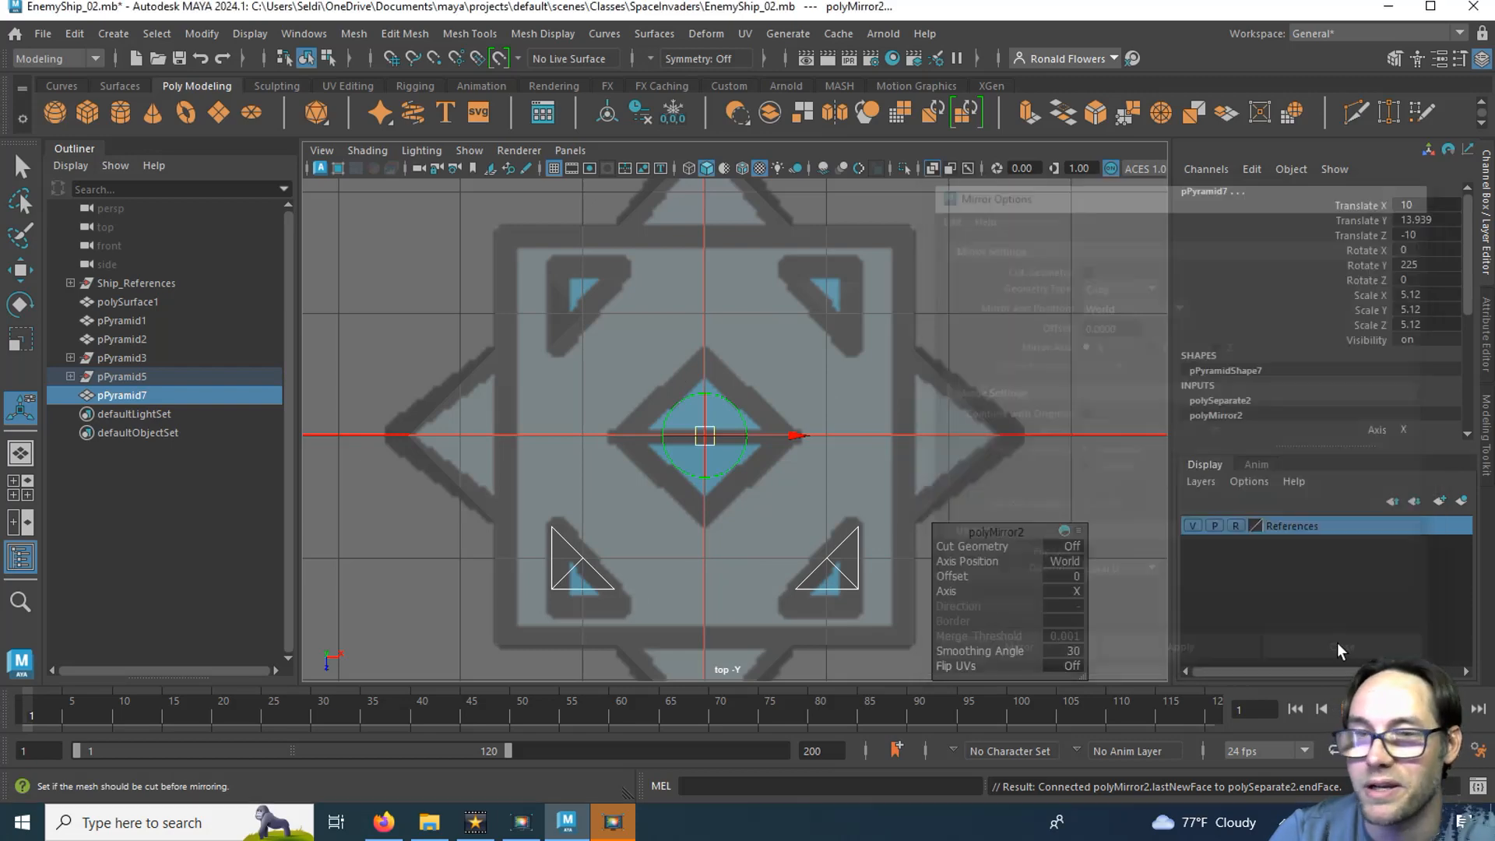
pyautogui.press('space')
pyautogui.press('space')
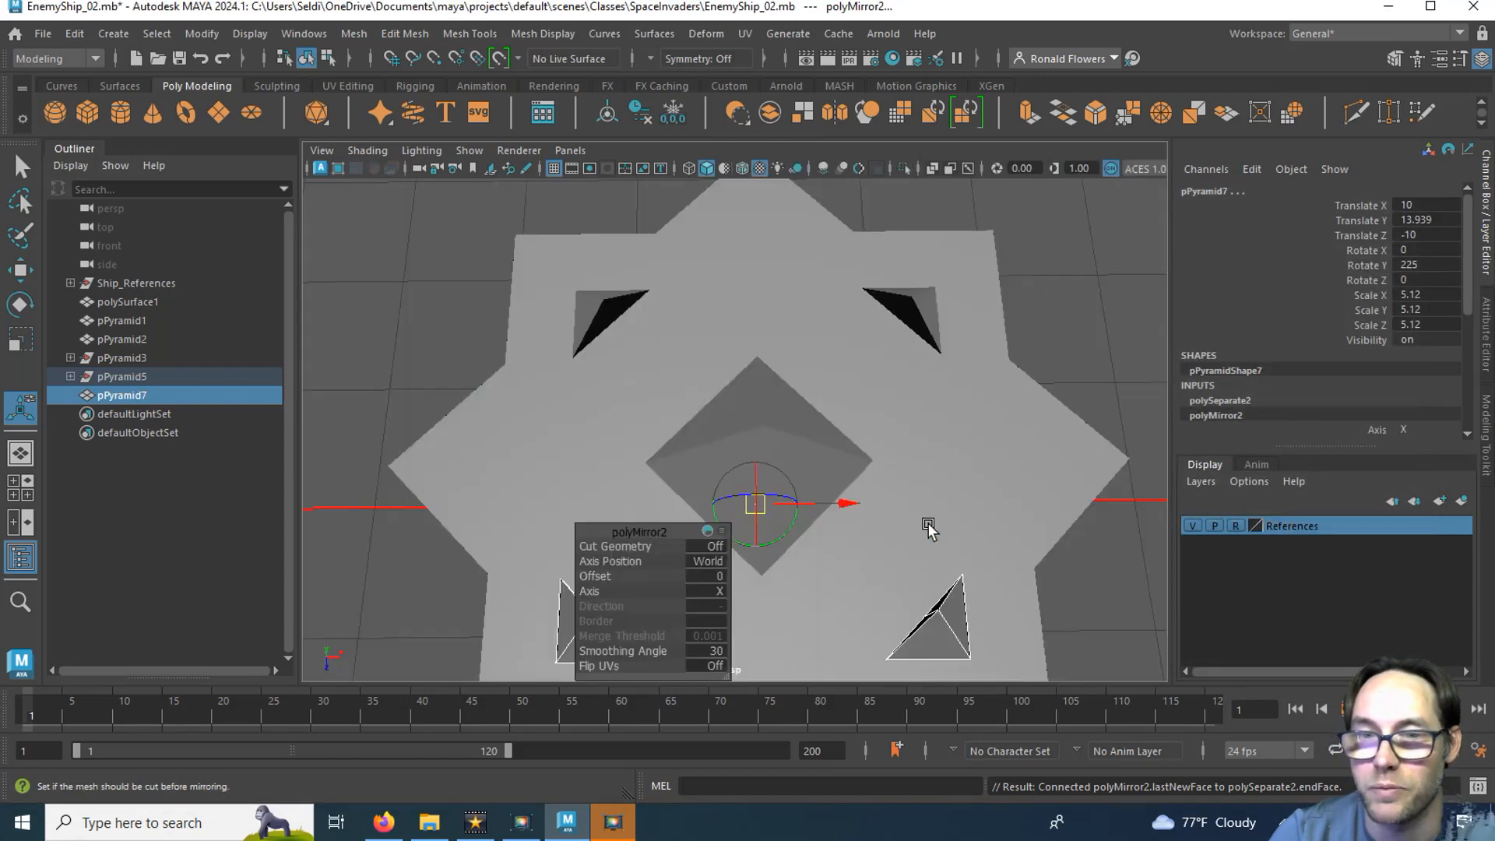
pyautogui.click(1064, 302)
pyautogui.keyDown('alt'); pyautogui.moveTo(1064, 302); pyautogui.dragTo(651, 444); pyautogui.keyUp('alt')
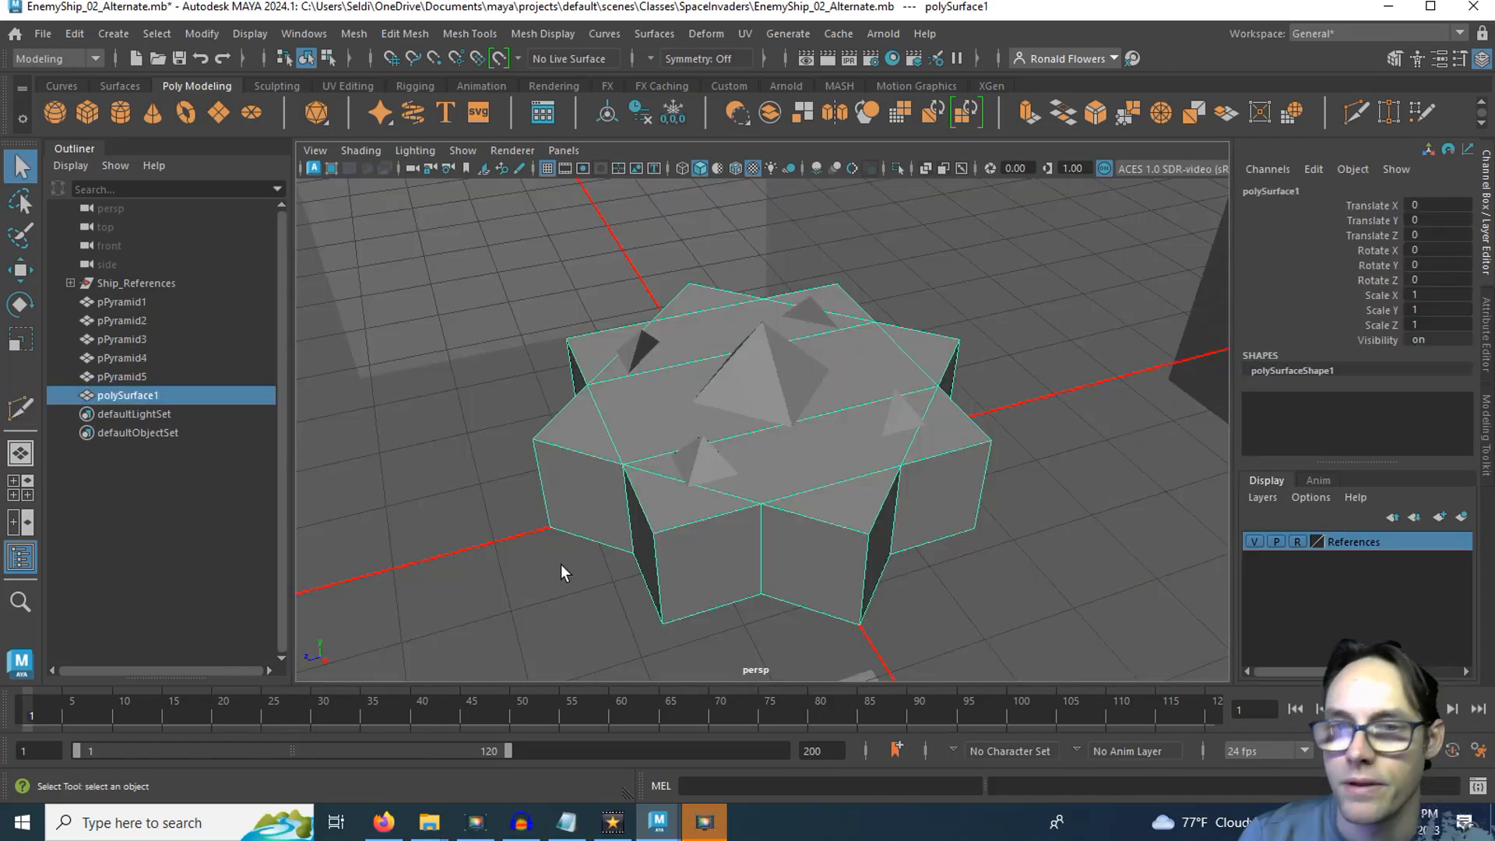
# Rename the star-shaped hull to EnemyShip.
pyautogui.keyDown('alt'); pyautogui.moveTo(562, 571); pyautogui.dragTo(641, 537); pyautogui.keyUp('alt')
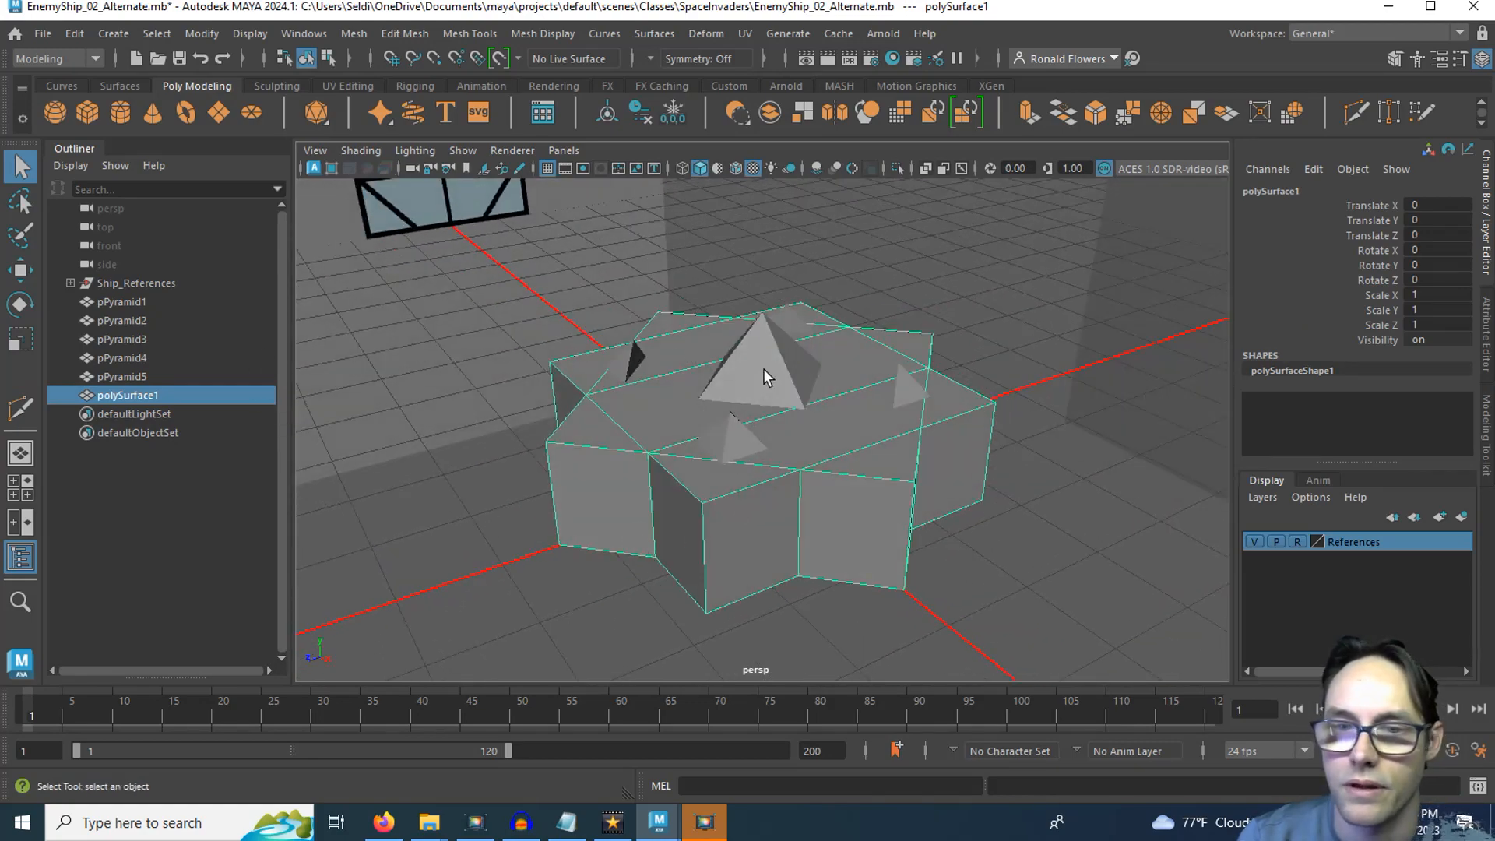
pyautogui.keyDown('alt'); pyautogui.moveTo(704, 517); pyautogui.dragTo(705, 534); pyautogui.keyUp('alt')
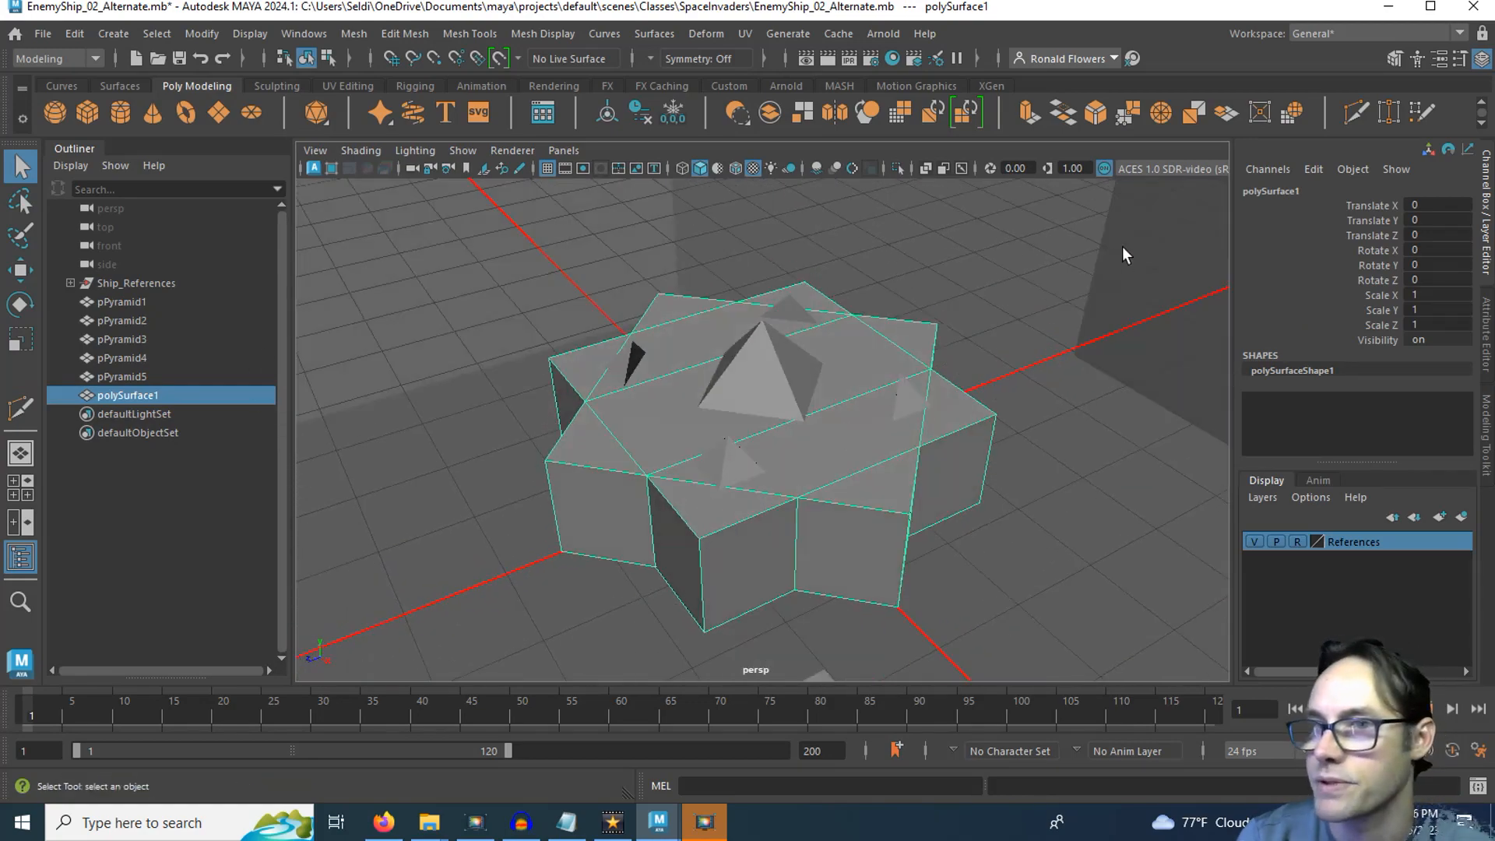
pyautogui.click(1254, 191)
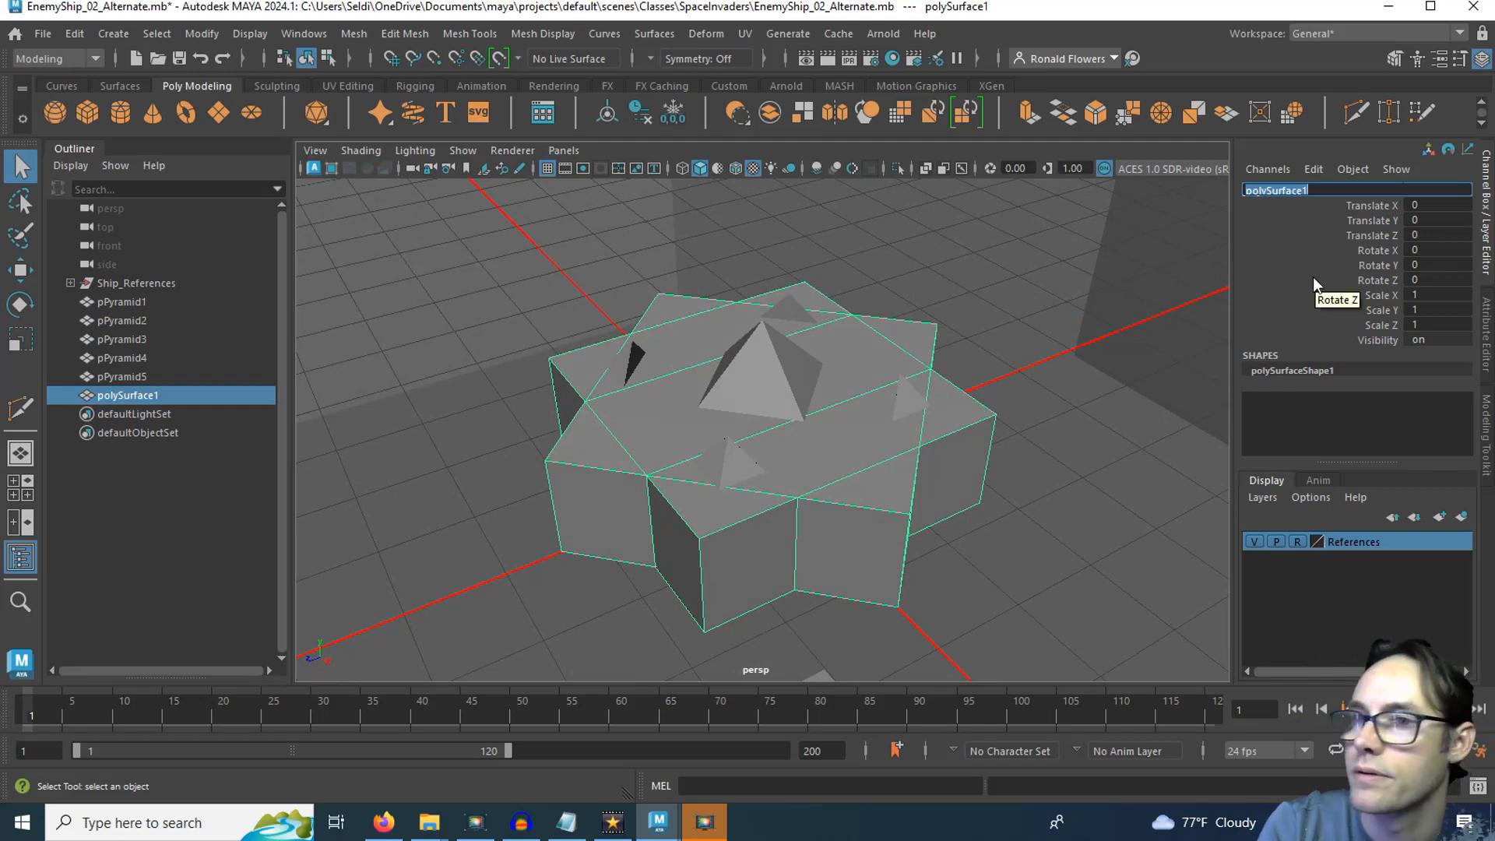
pyautogui.write('Enem')
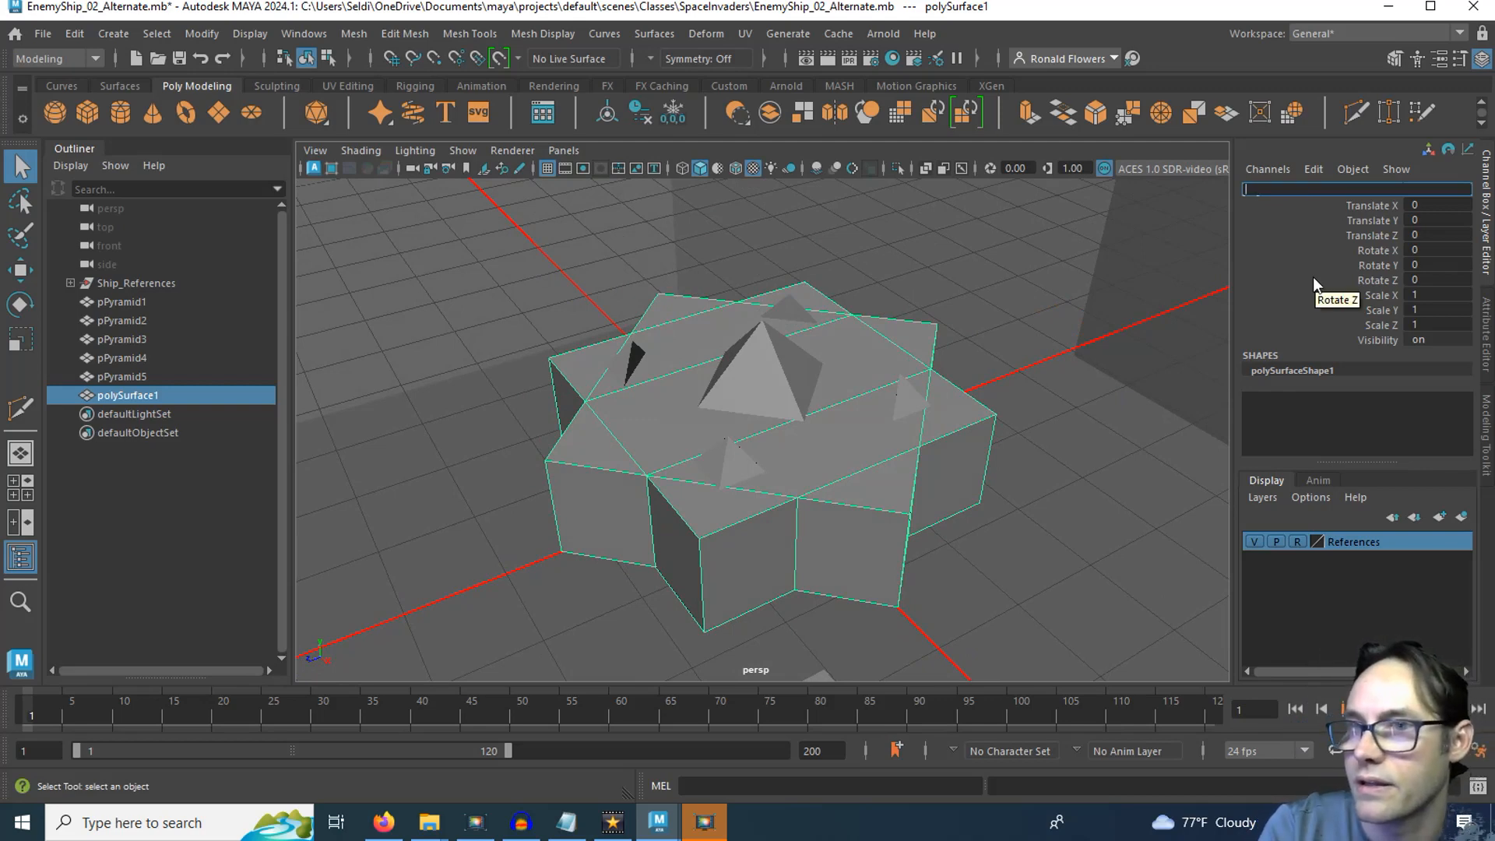
pyautogui.write('yShip')
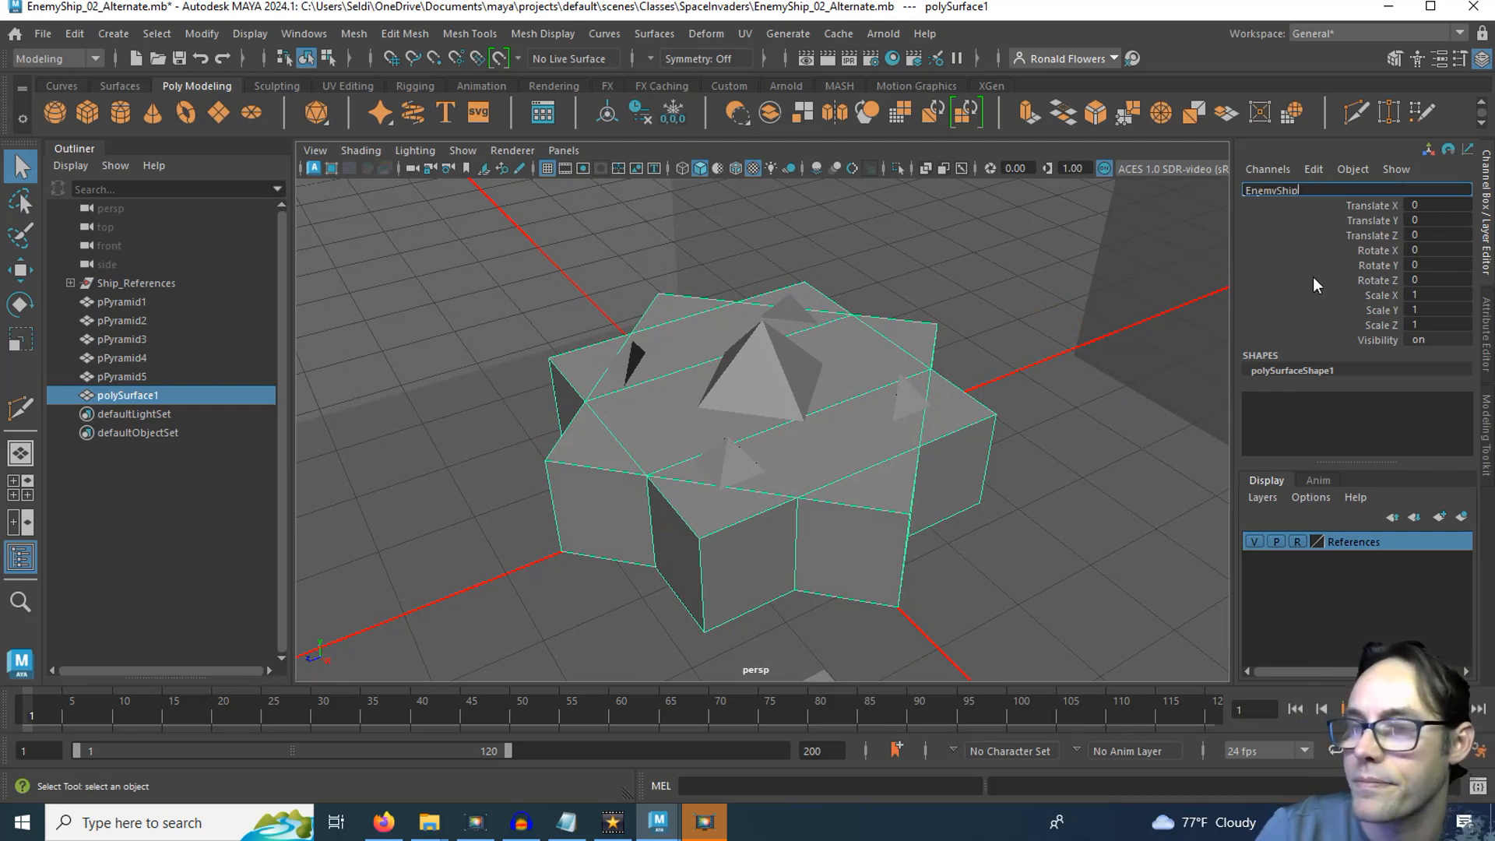
pyautogui.press('Return')
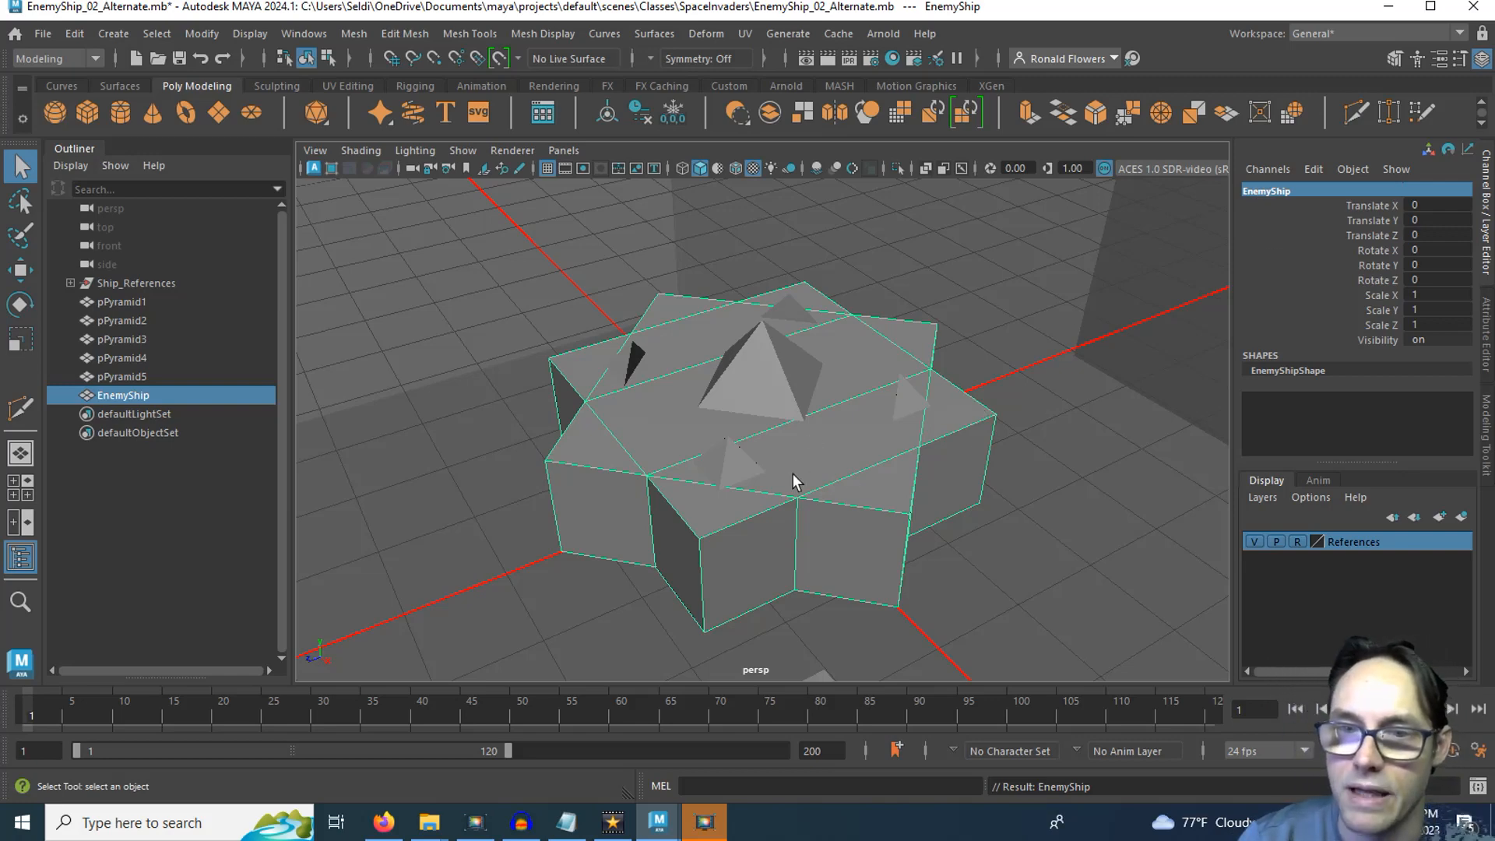
# Rename the large central pyramid to BigCrystal.
pyautogui.click(810, 491)
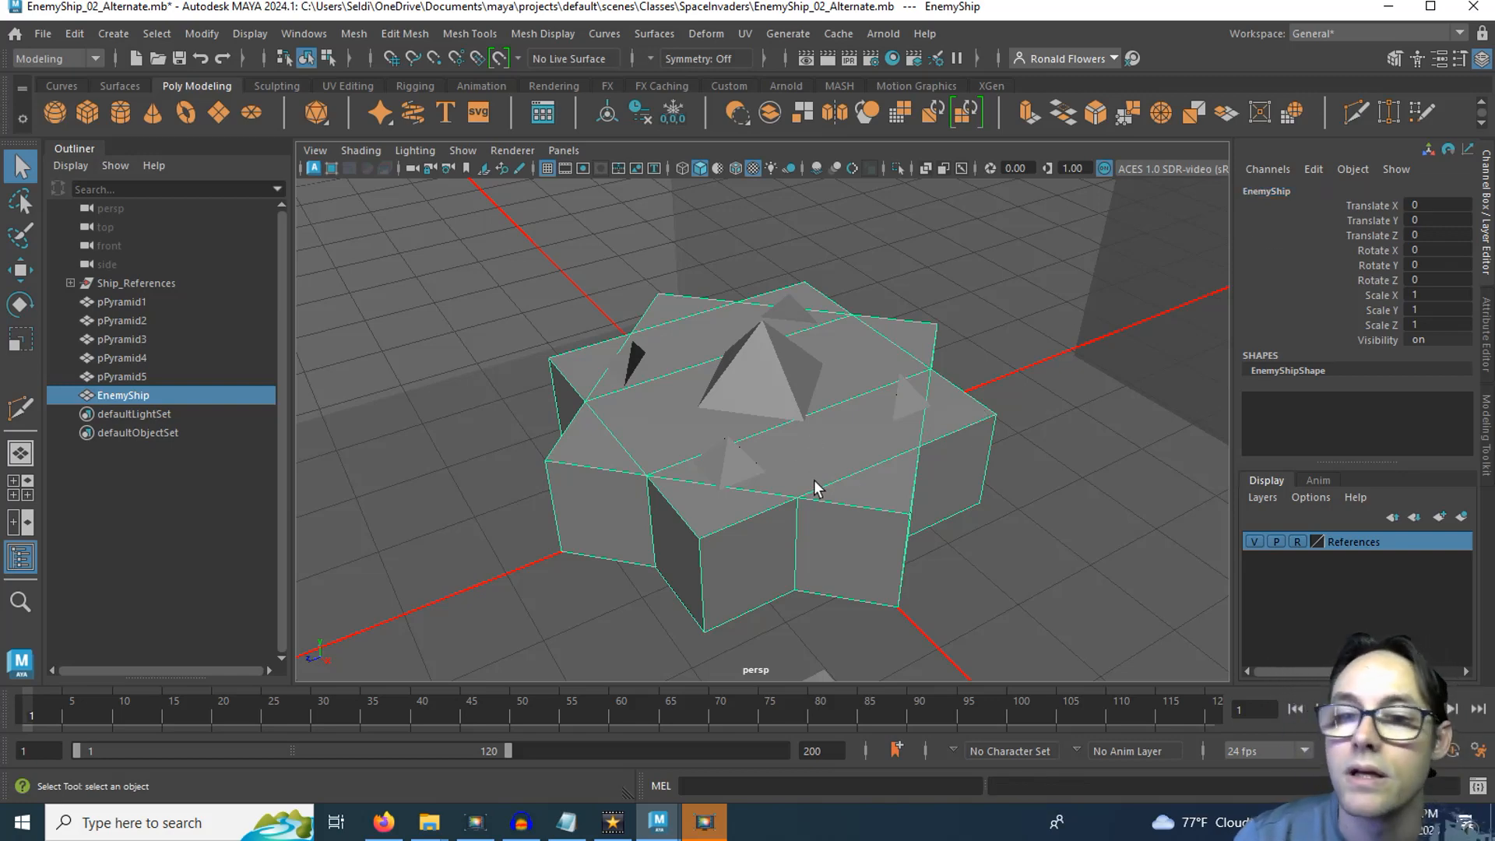
pyautogui.click(752, 379)
pyautogui.click(639, 365)
pyautogui.click(724, 467)
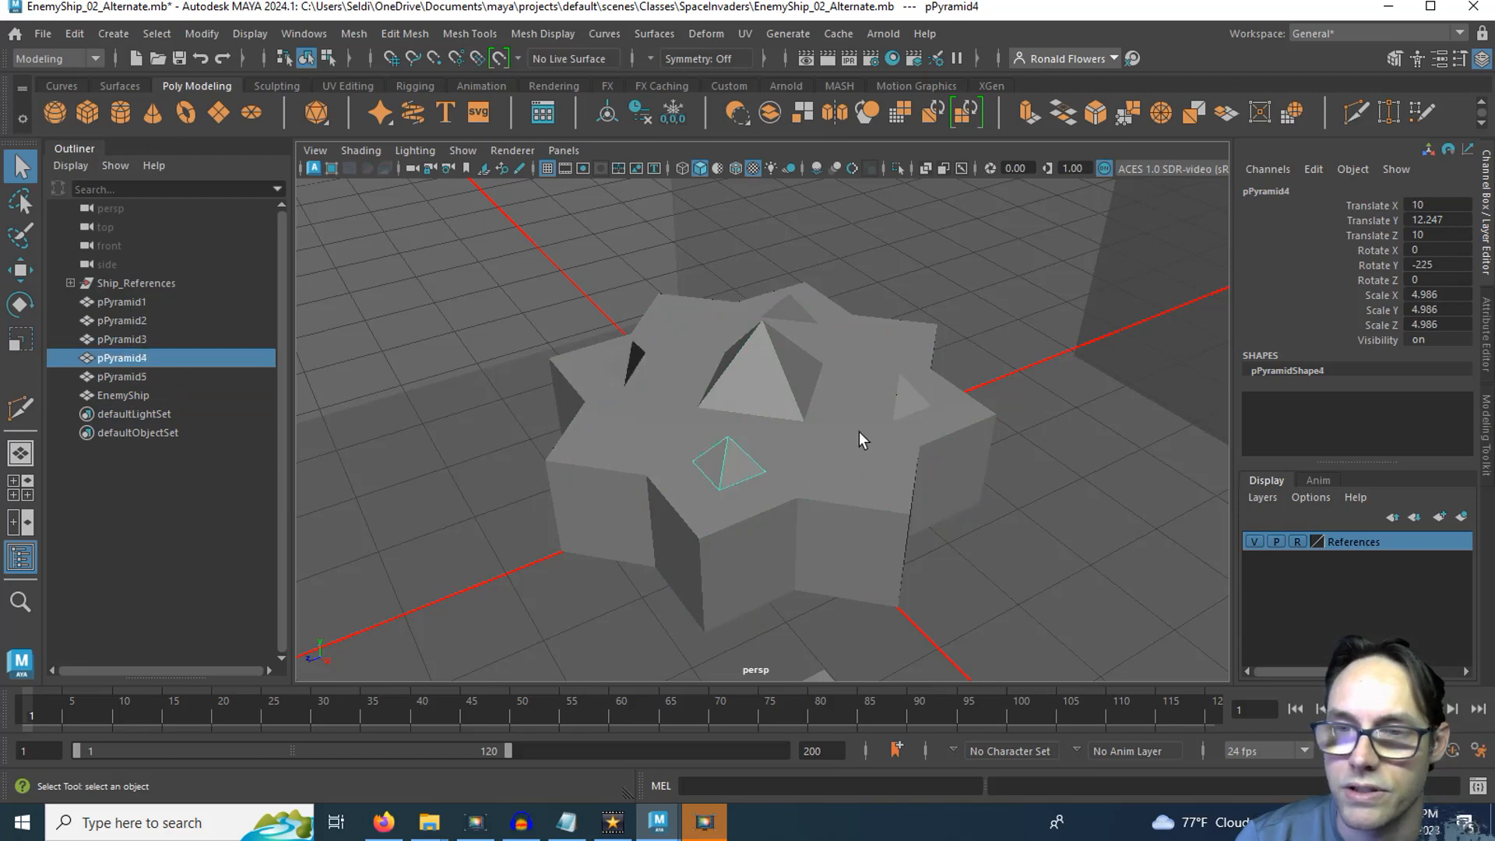
pyautogui.click(896, 389)
pyautogui.click(796, 310)
pyautogui.click(759, 382)
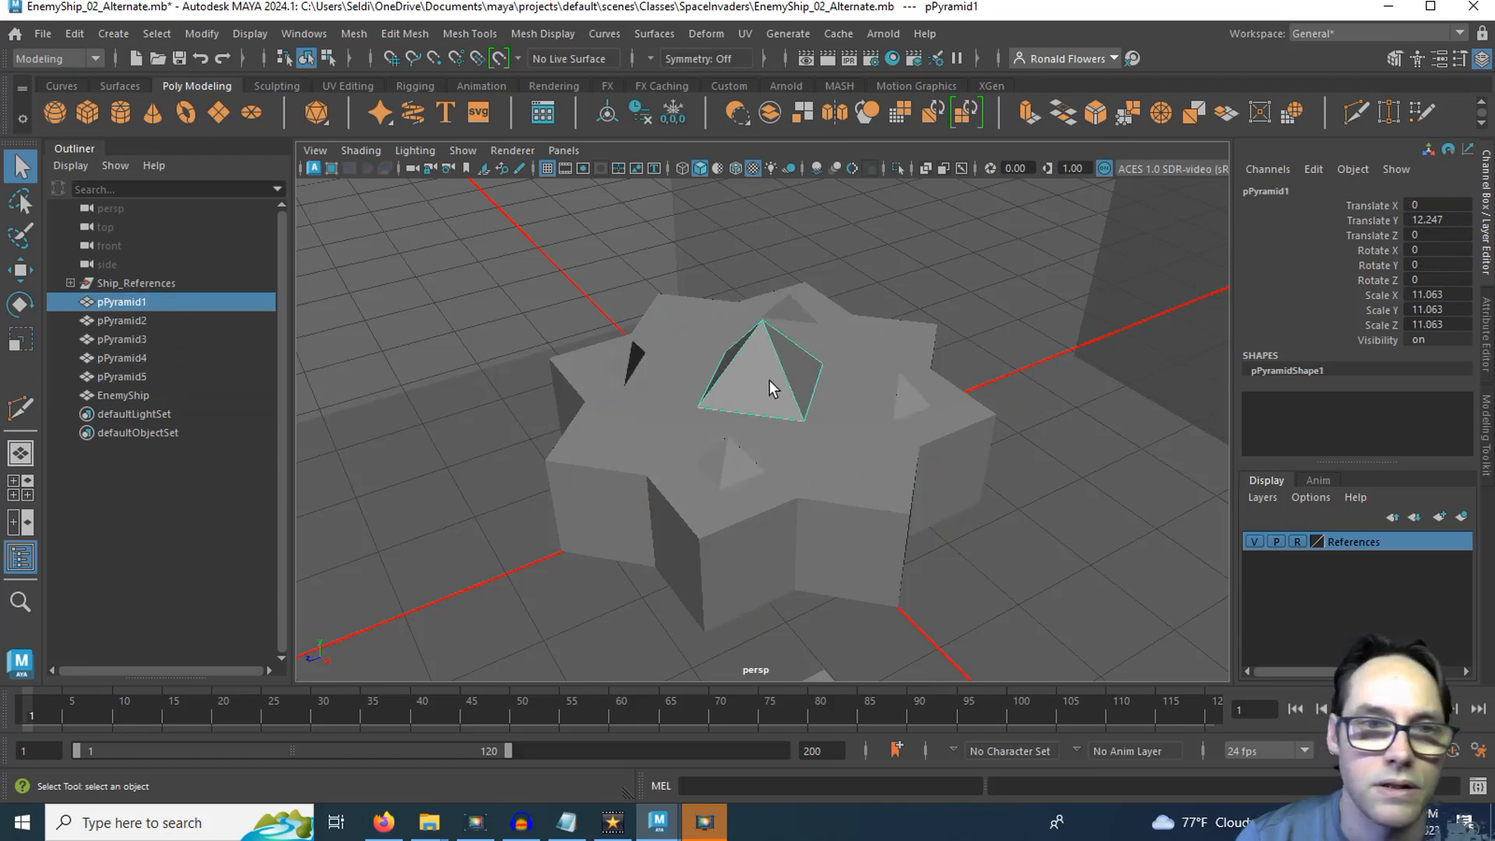
pyautogui.doubleClick(1250, 191)
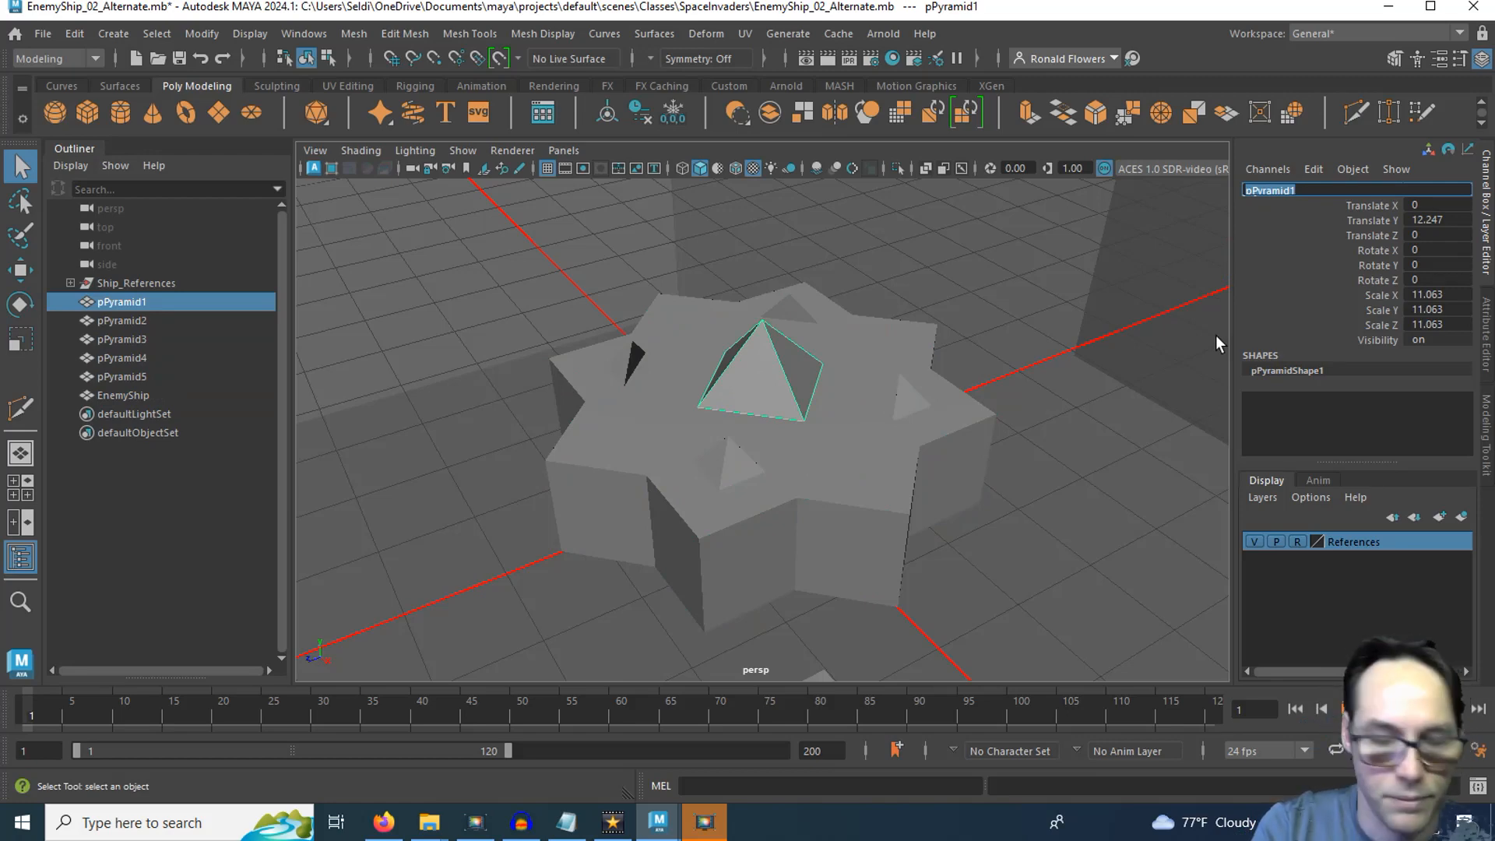
pyautogui.write('BigC')
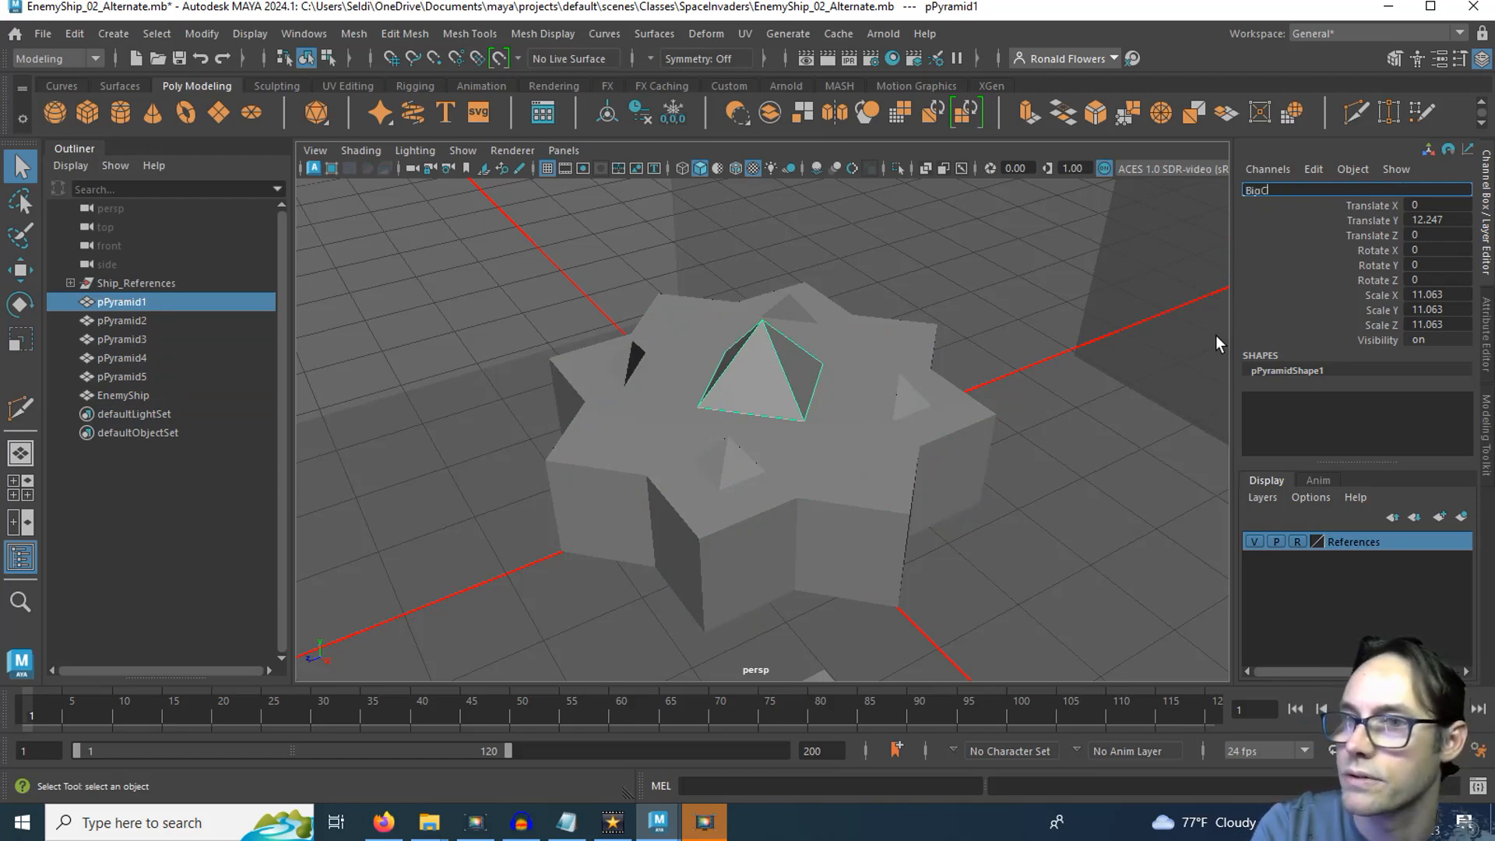
pyautogui.write('rystal')
pyautogui.press('Return')
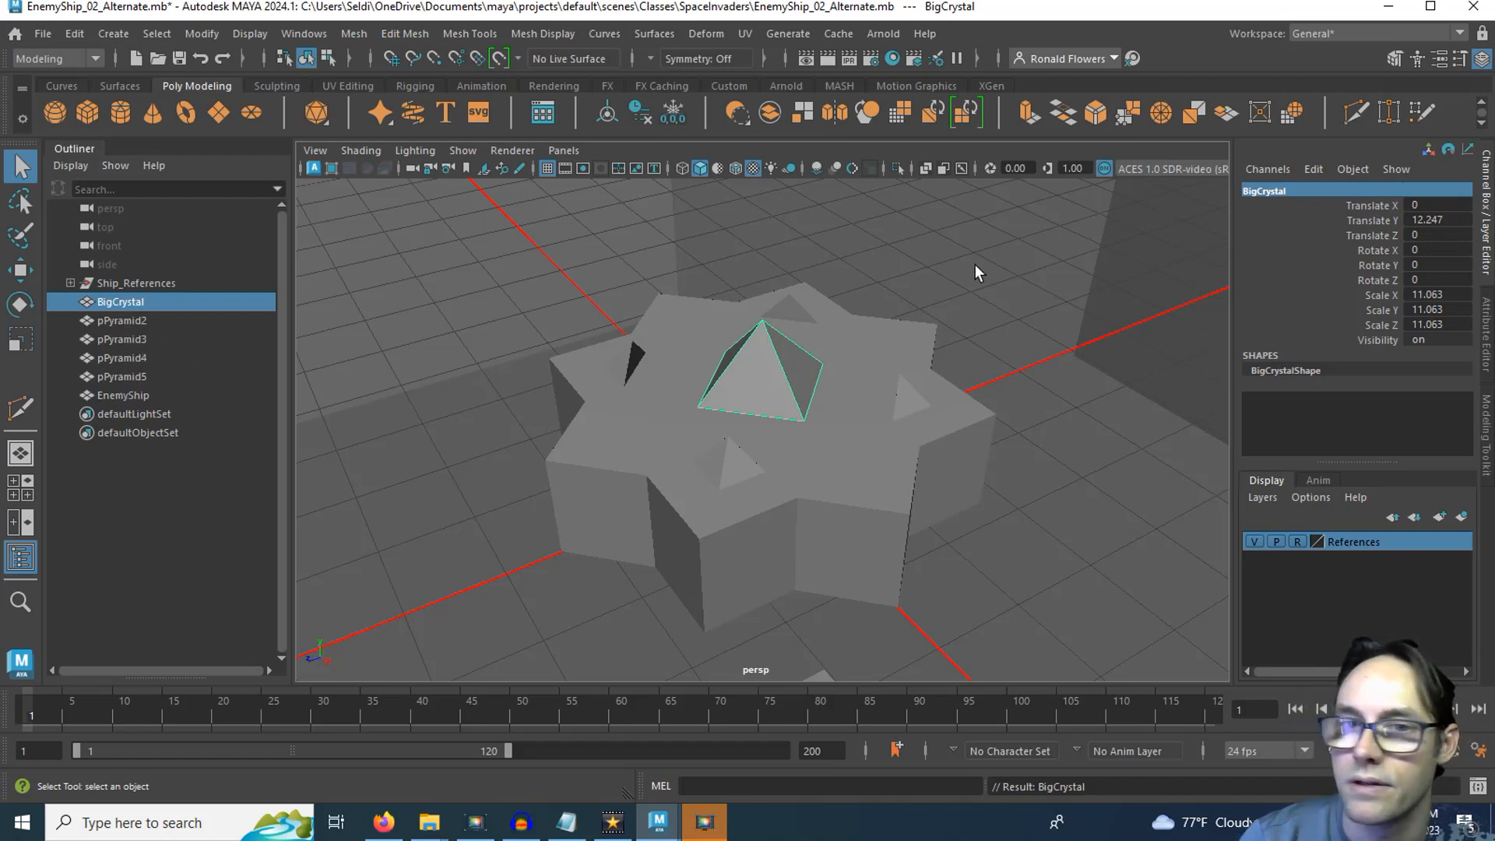
# Rename the corner pyramid at negative X and positive Z to Crystal1.
pyautogui.click(633, 365)
pyautogui.click(919, 377)
pyautogui.click(913, 410)
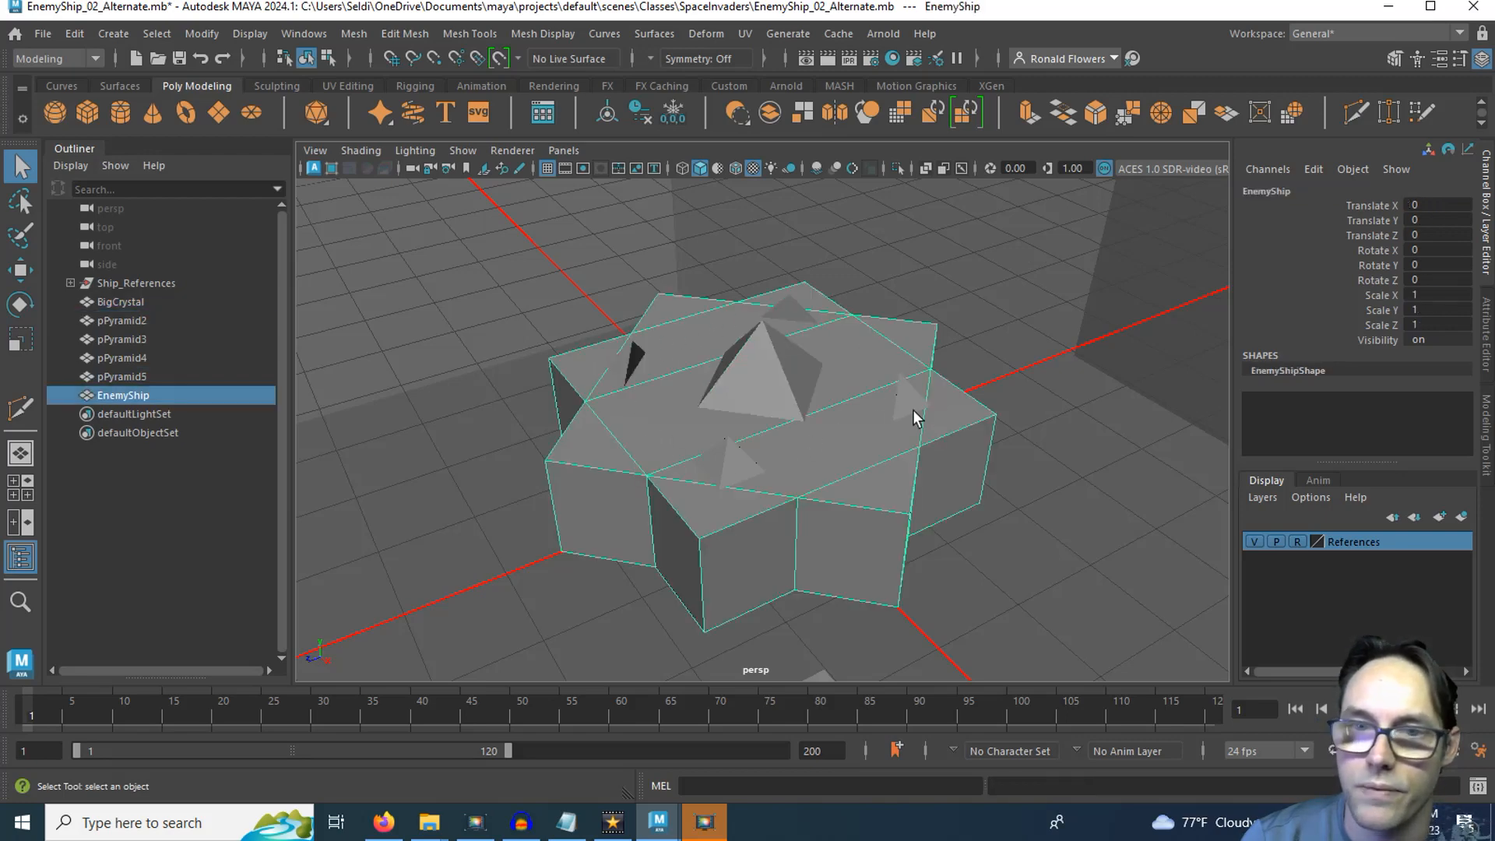
pyautogui.click(650, 366)
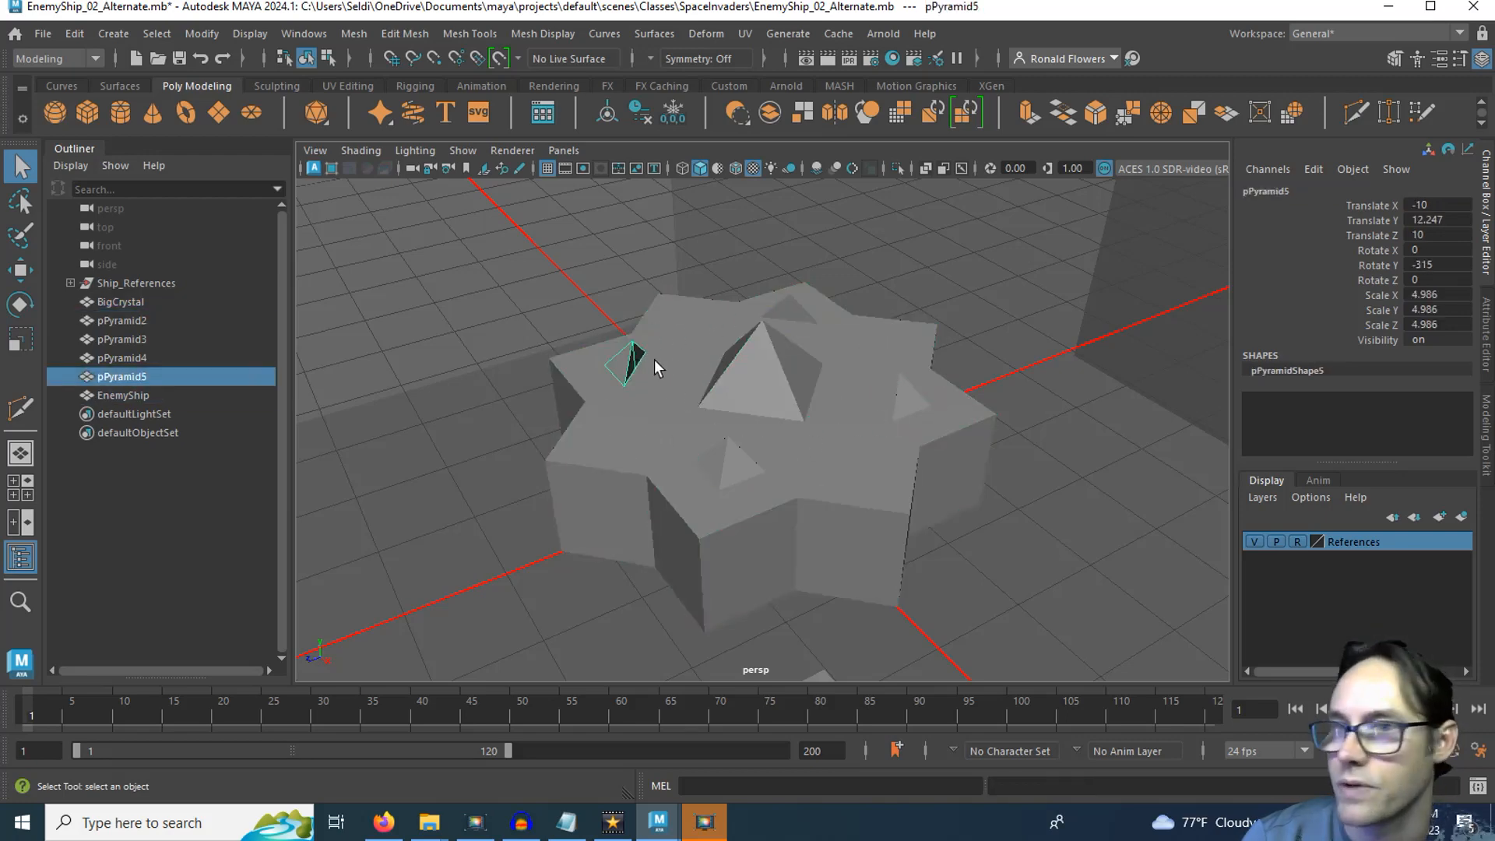
pyautogui.doubleClick(1272, 190)
pyautogui.write('d')
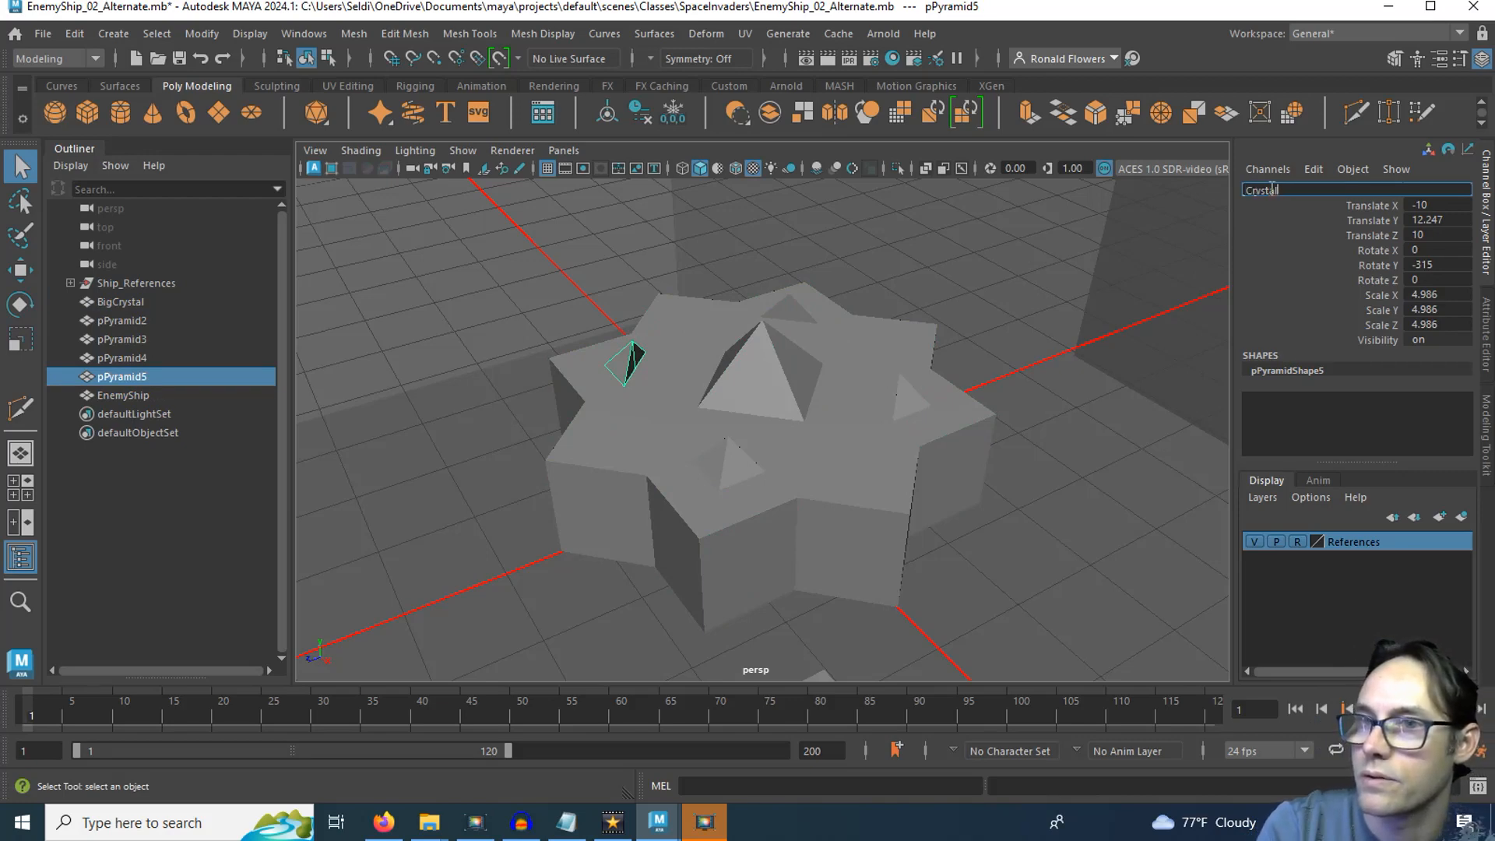
pyautogui.write('rystal1')
pyautogui.press('Return')
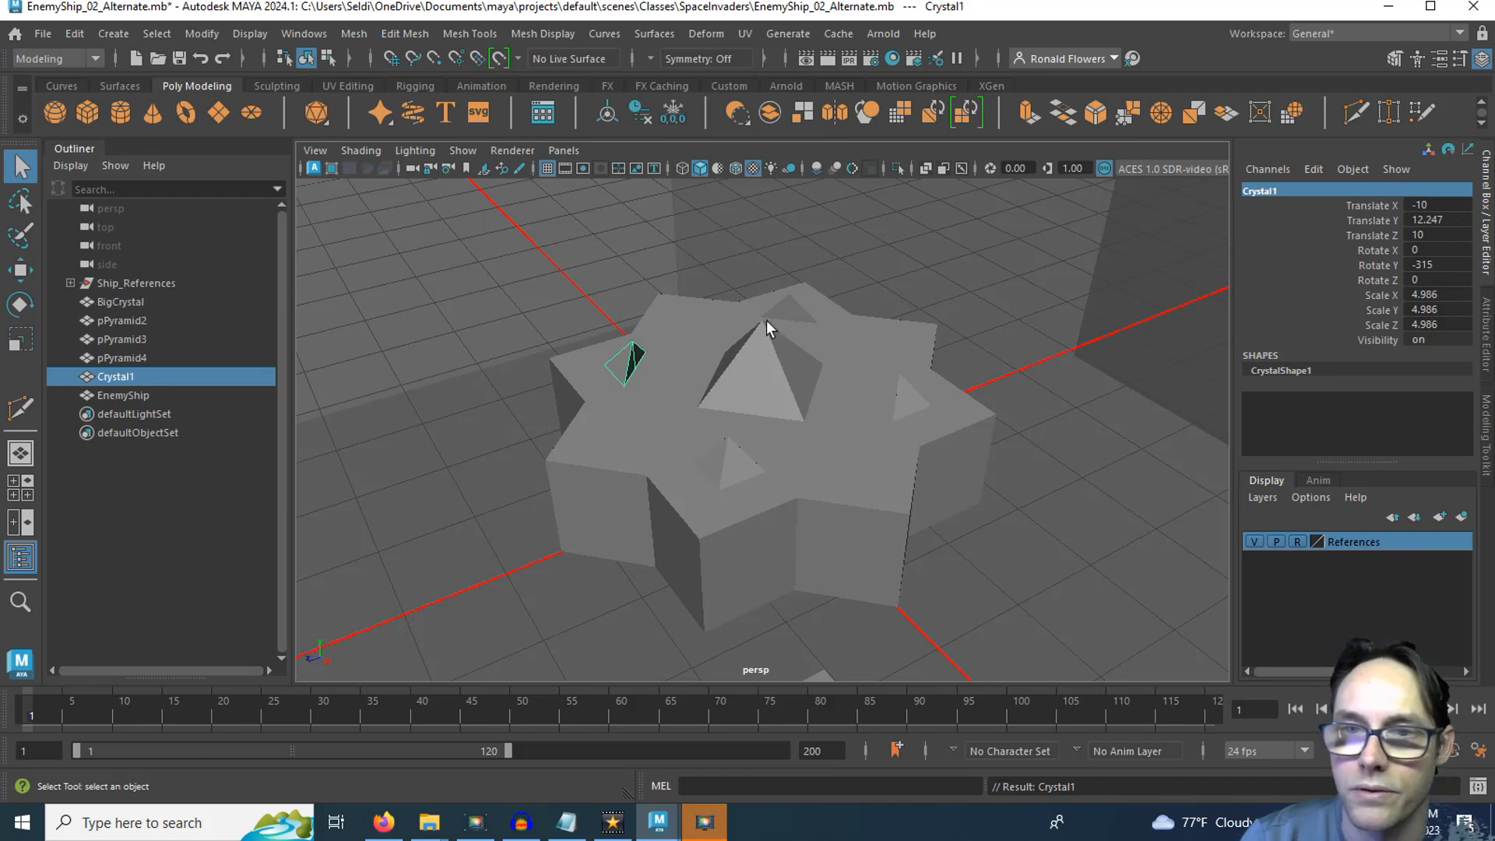
# Copy the name Crystal1 and apply it to the corner pyramid at negative X and negative Z, relying on automatic numbering.
pyautogui.click(1274, 193)
pyautogui.hotkey('ctrl', 'c')
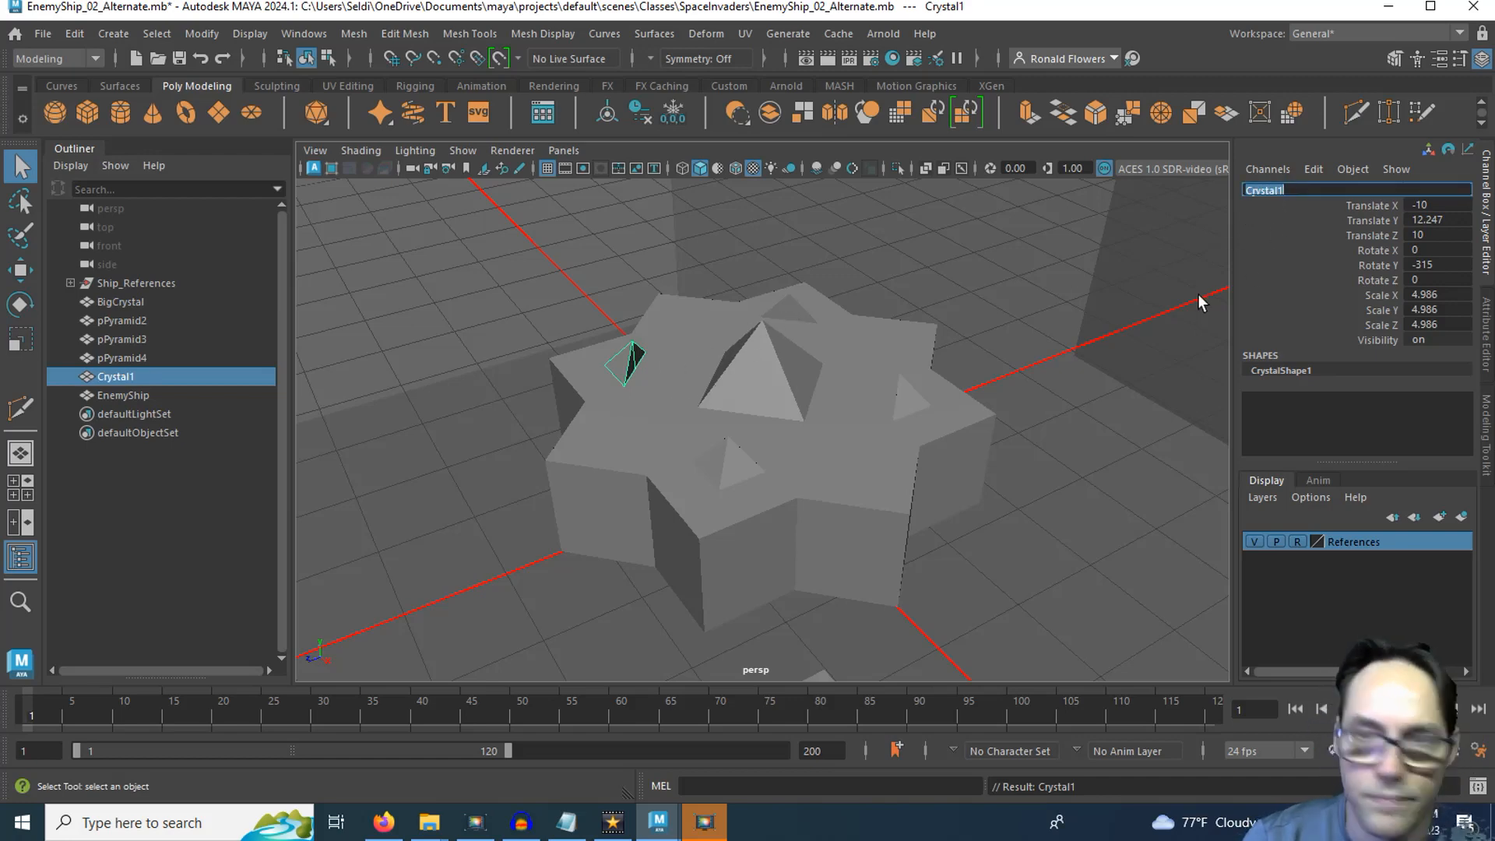
pyautogui.click(789, 309)
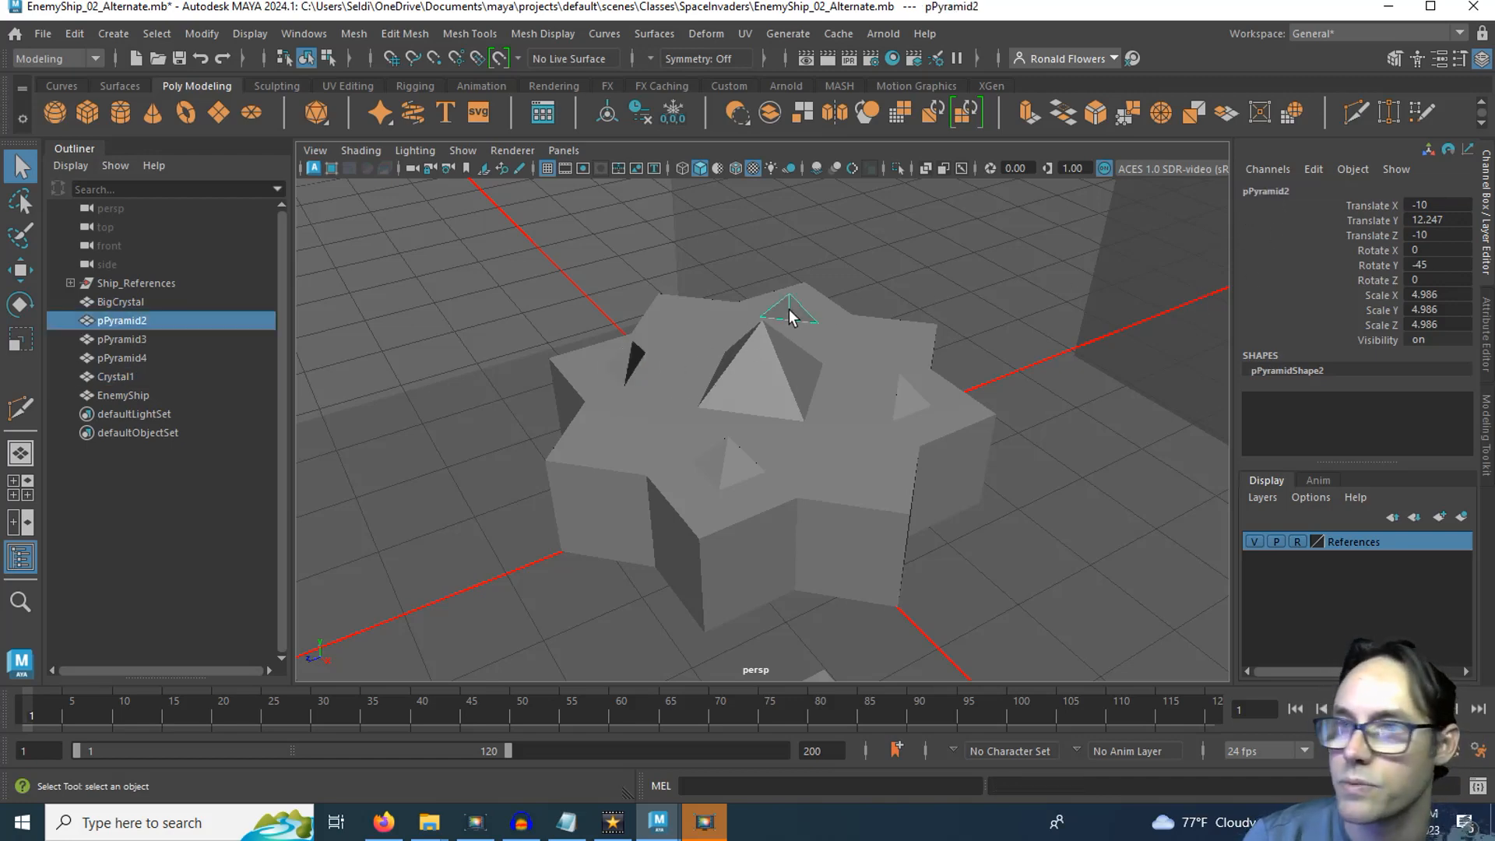
pyautogui.click(1248, 189)
pyautogui.hotkey('ctrl', 'v')
pyautogui.press('Return')
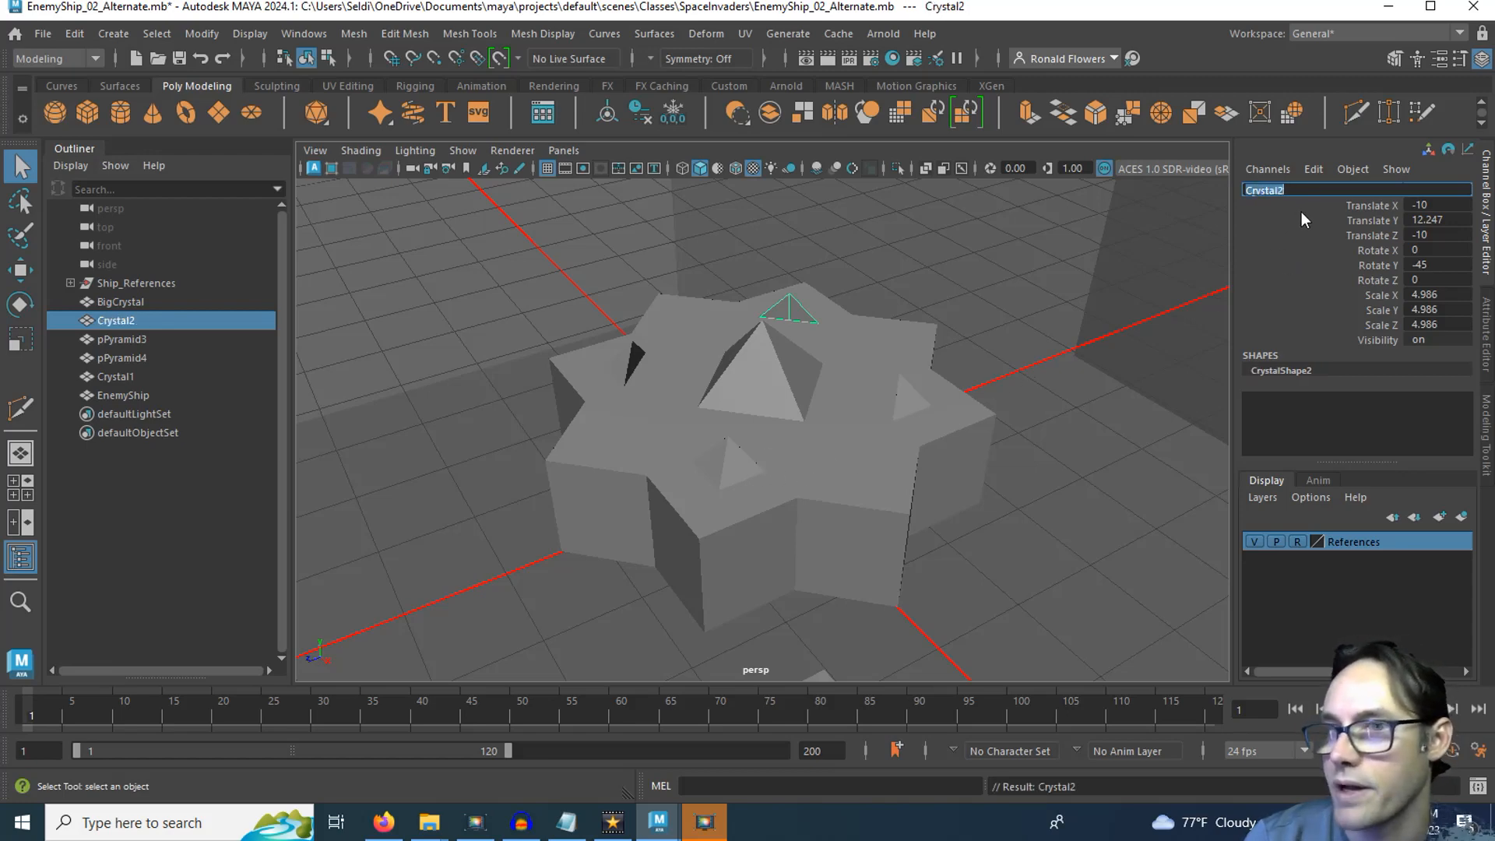
# Apply the copied name Crystal1 to the two remaining corner pyramids on the positive X side, relying on automatic numbering.
pyautogui.click(1302, 190)
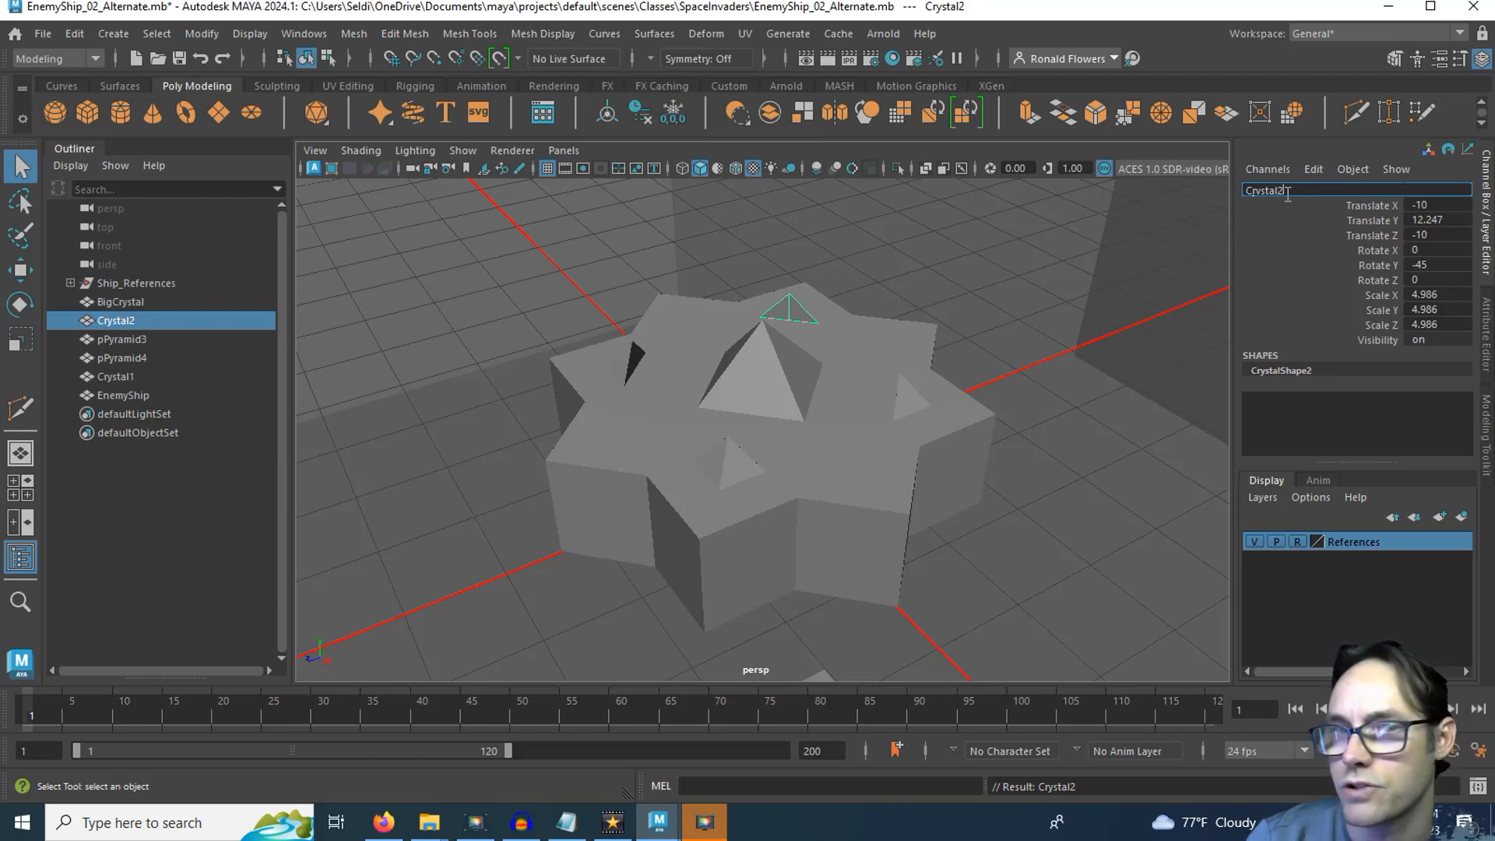
pyautogui.click(913, 404)
pyautogui.write('Crystal1')
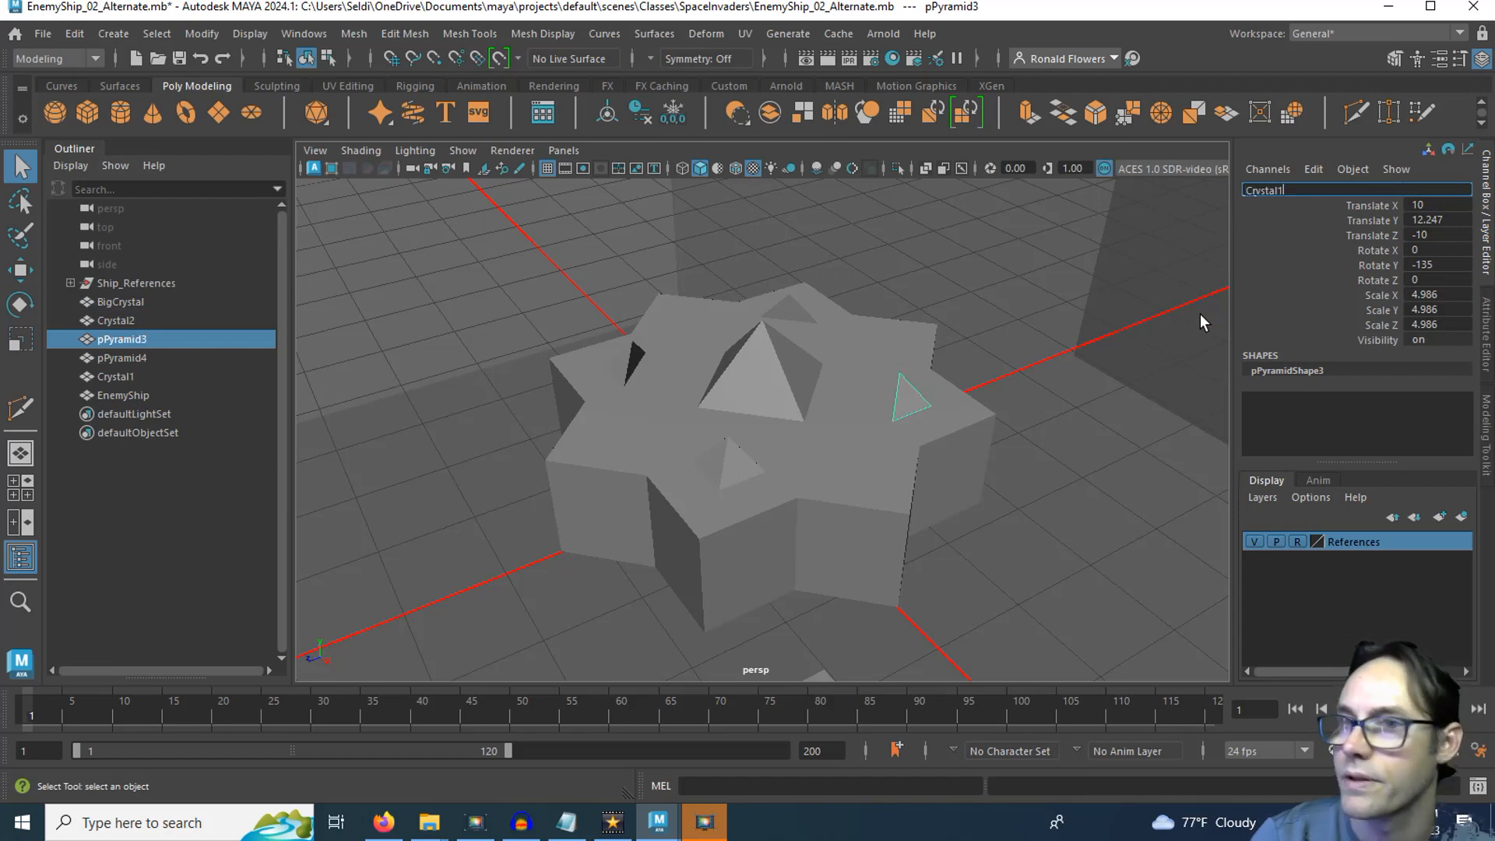
pyautogui.press('Return')
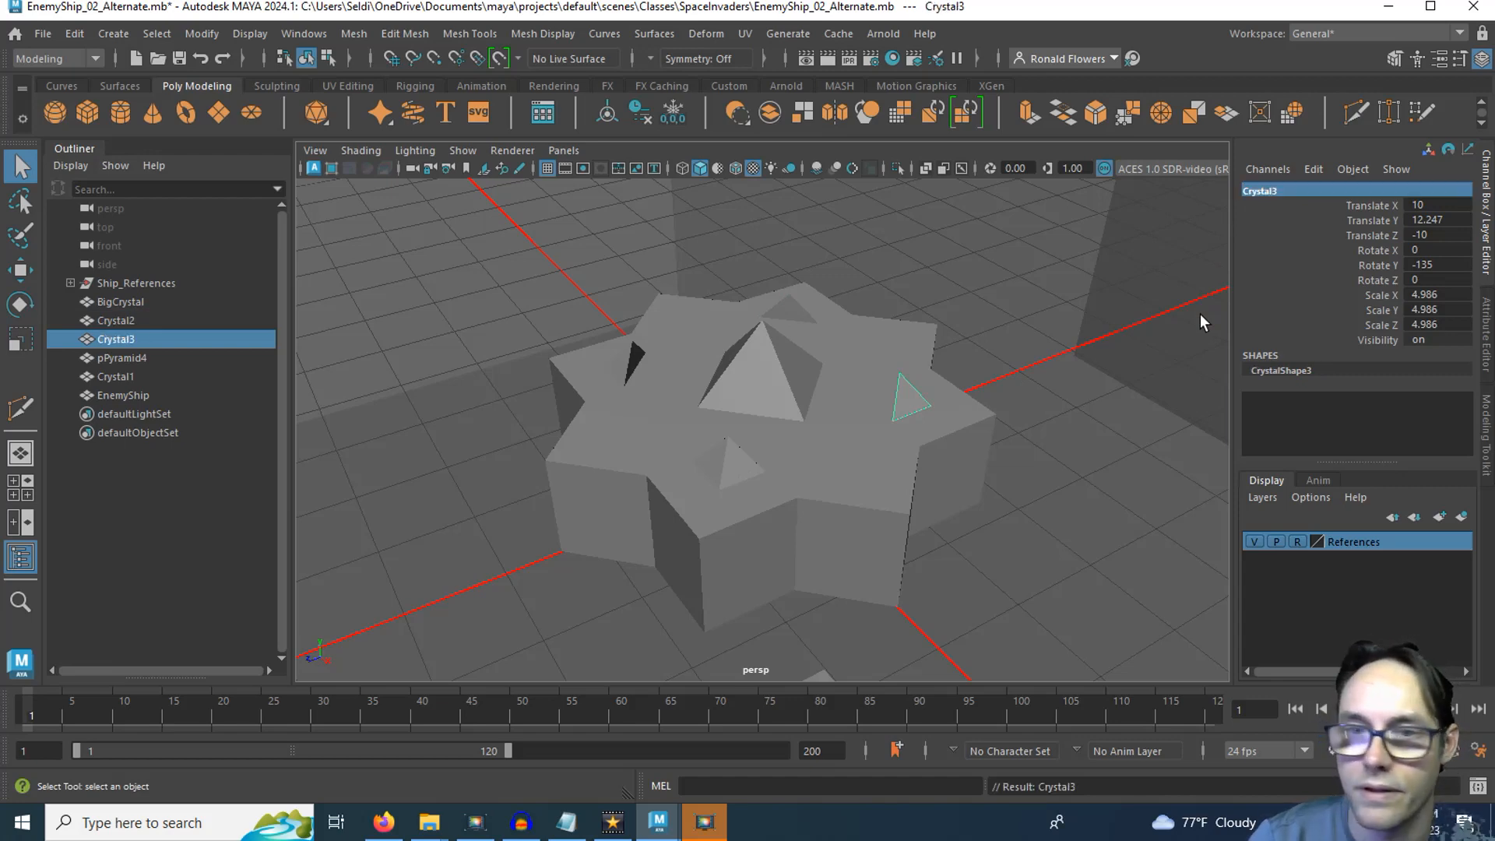
pyautogui.click(732, 467)
pyautogui.doubleClick(1247, 191)
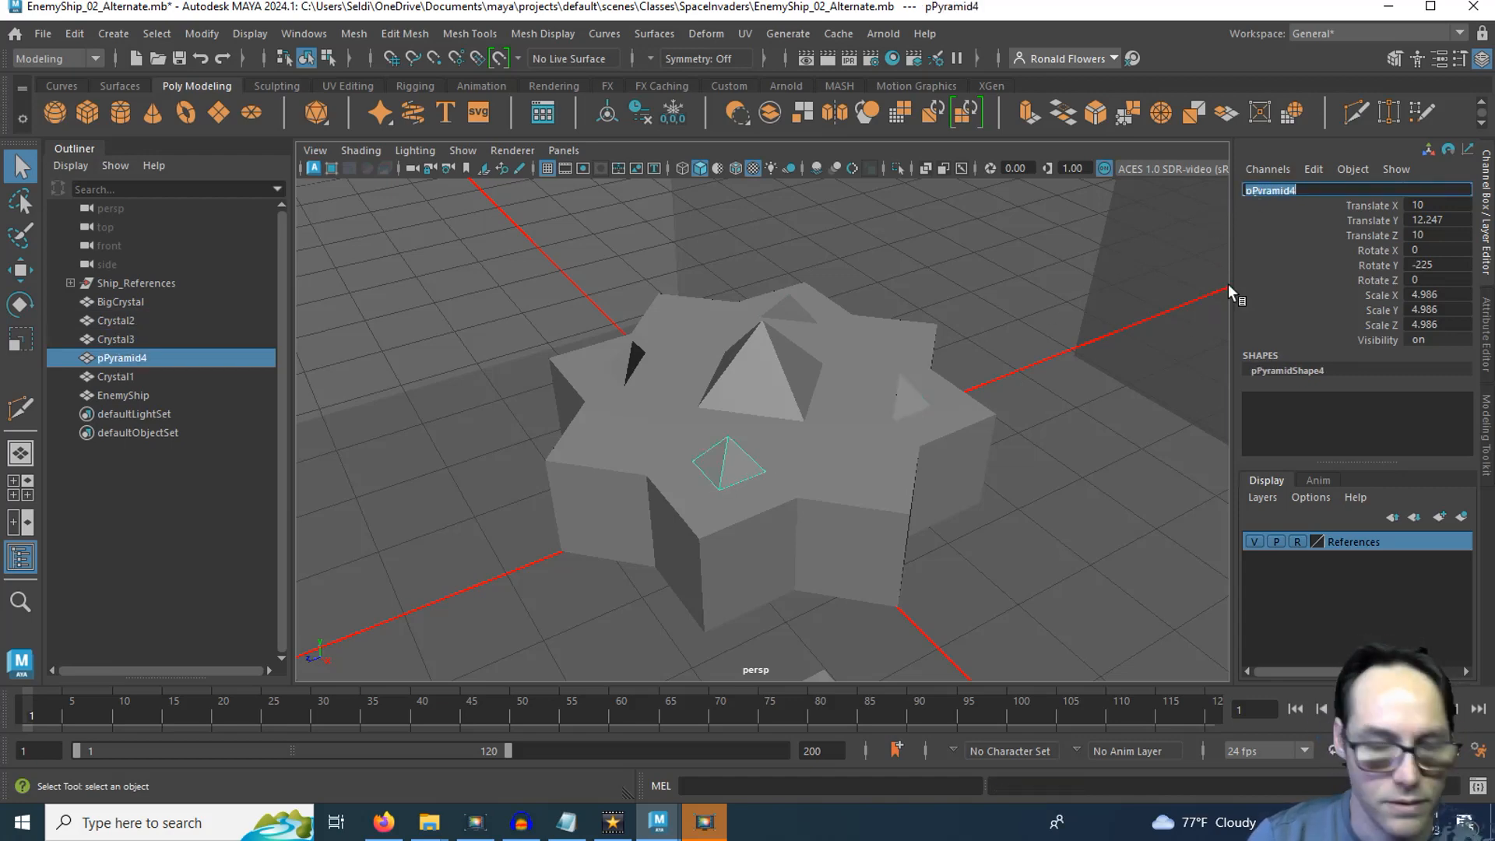
pyautogui.write('Crystal1')
pyautogui.press('Return')
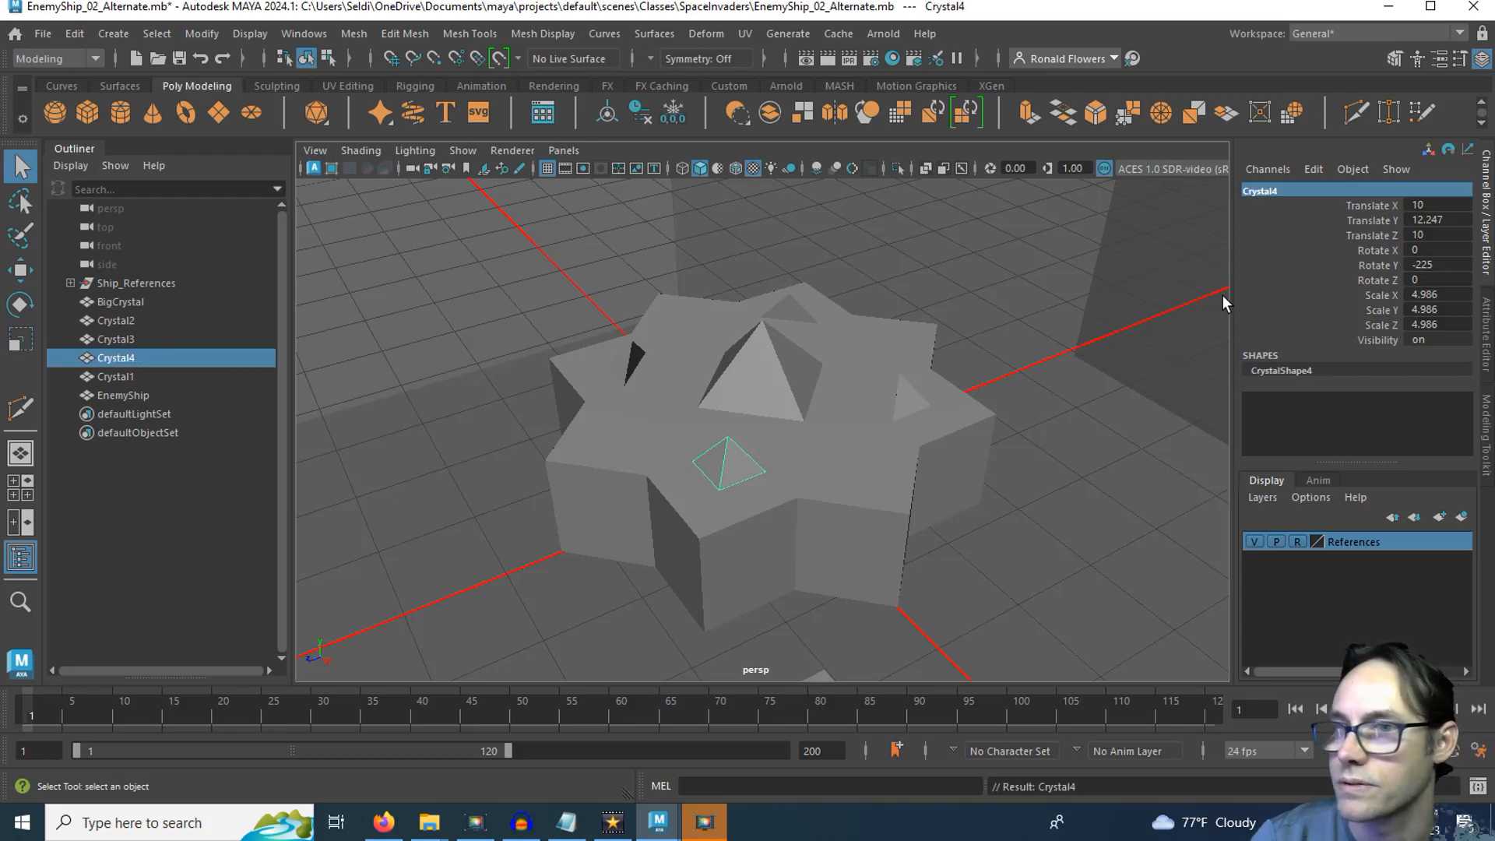
# Select BigCrystal and all four small corner crystals together.
pyautogui.moveTo(117, 322); pyautogui.dragTo(122, 333)
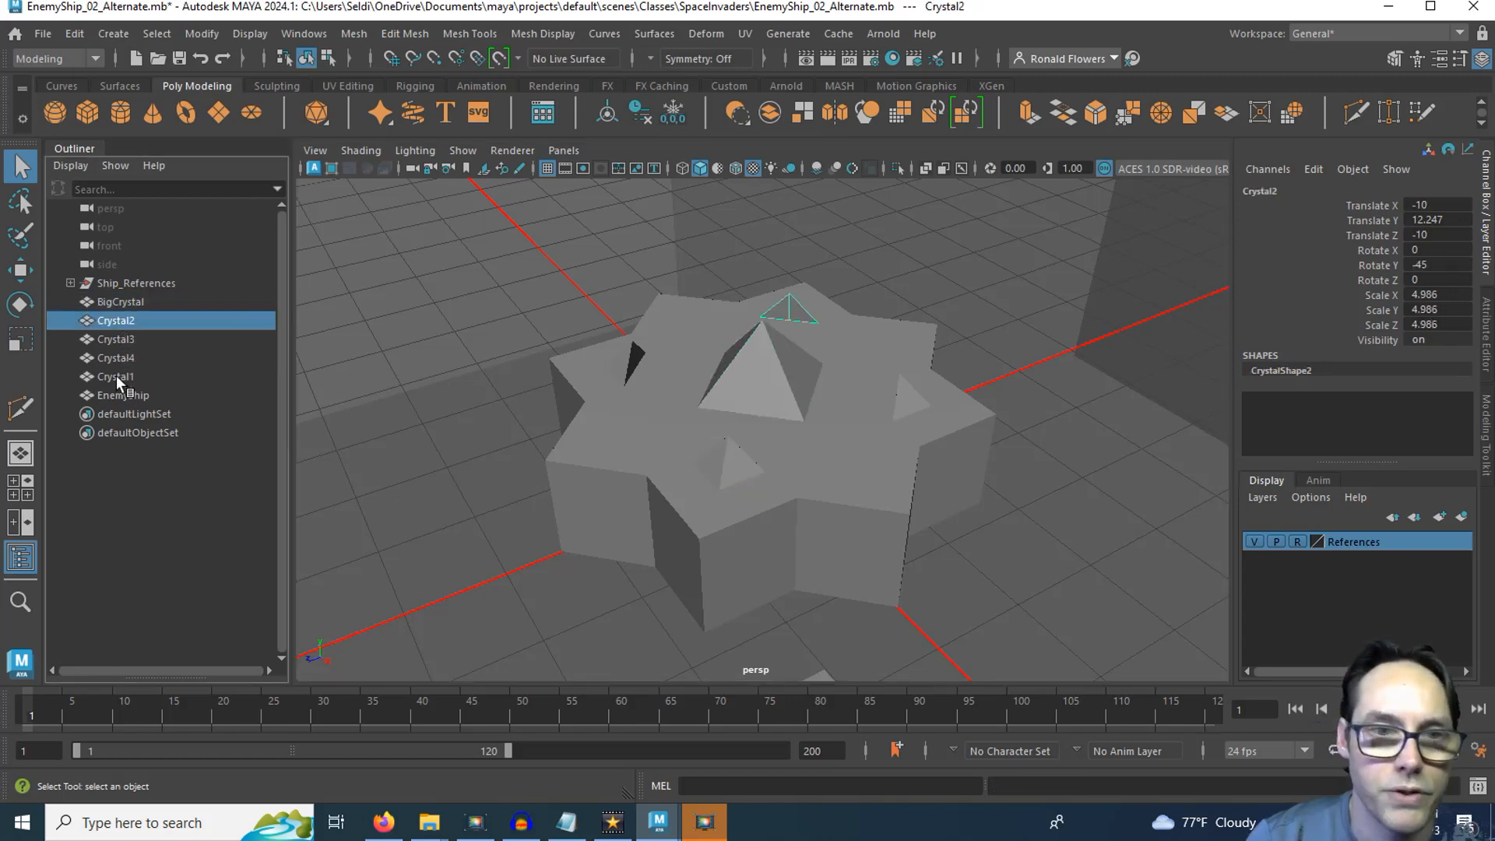
pyautogui.click(118, 304)
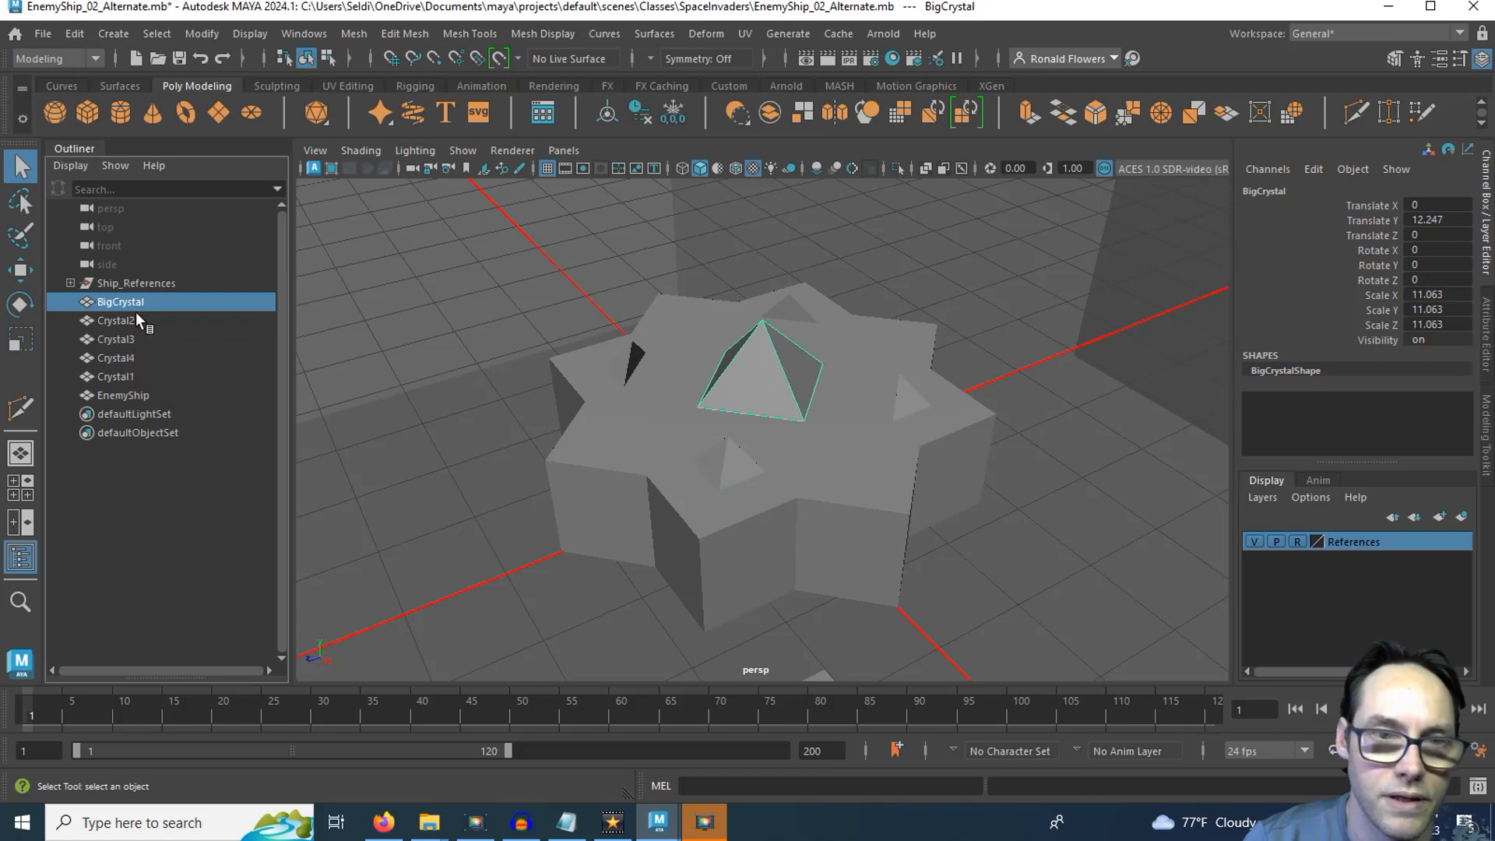
pyautogui.keyDown('shift'); pyautogui.click(109, 376); pyautogui.keyUp('shift')
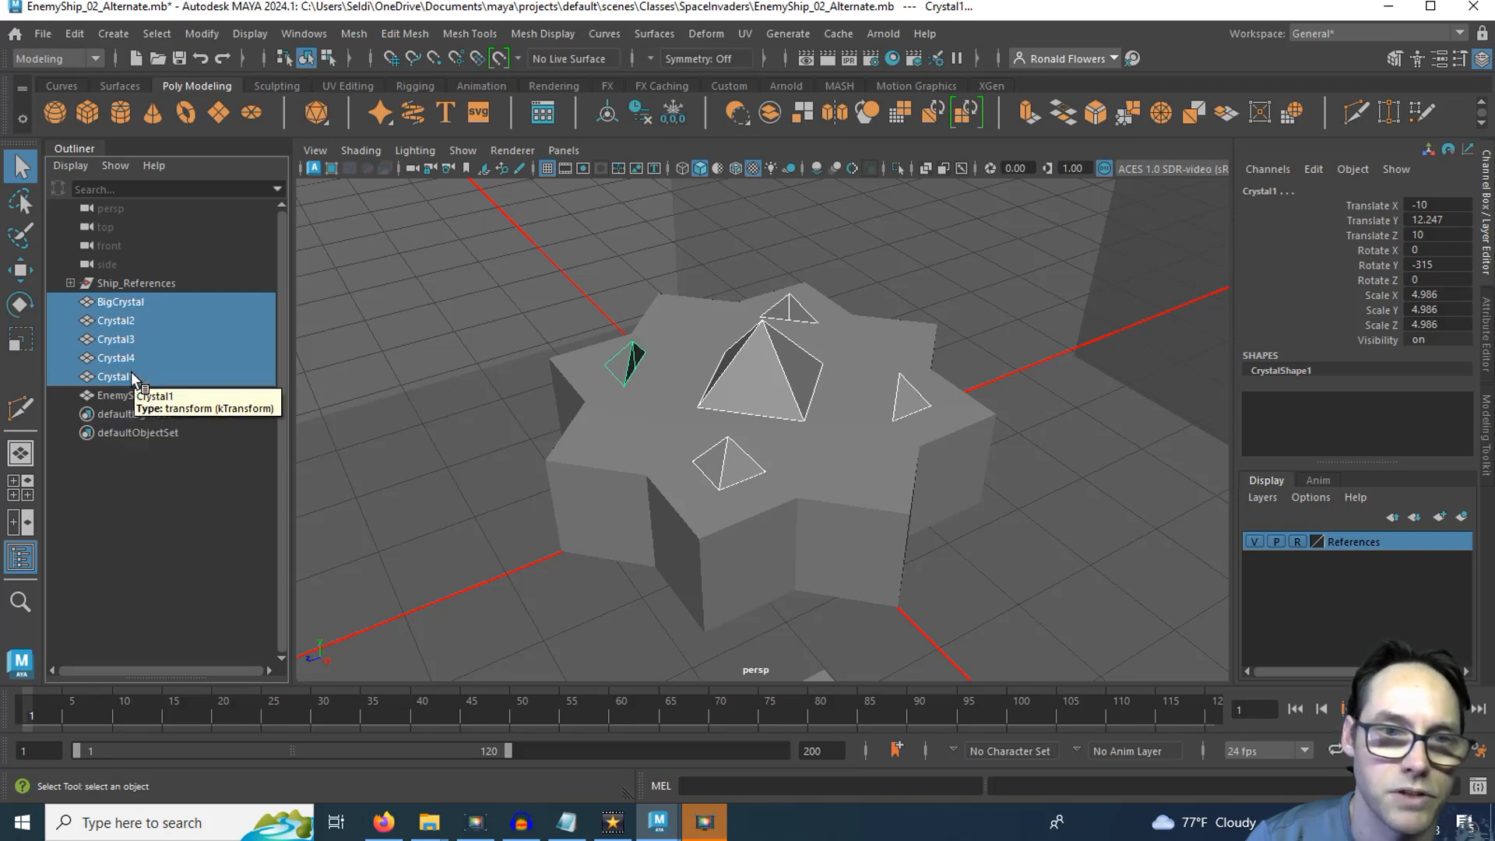
# Parent BigCrystal and the four small crystals under EnemyShip and expand the EnemyShip hierarchy to show them.
pyautogui.moveTo(130, 372); pyautogui.dragTo(130, 394, button='middle')
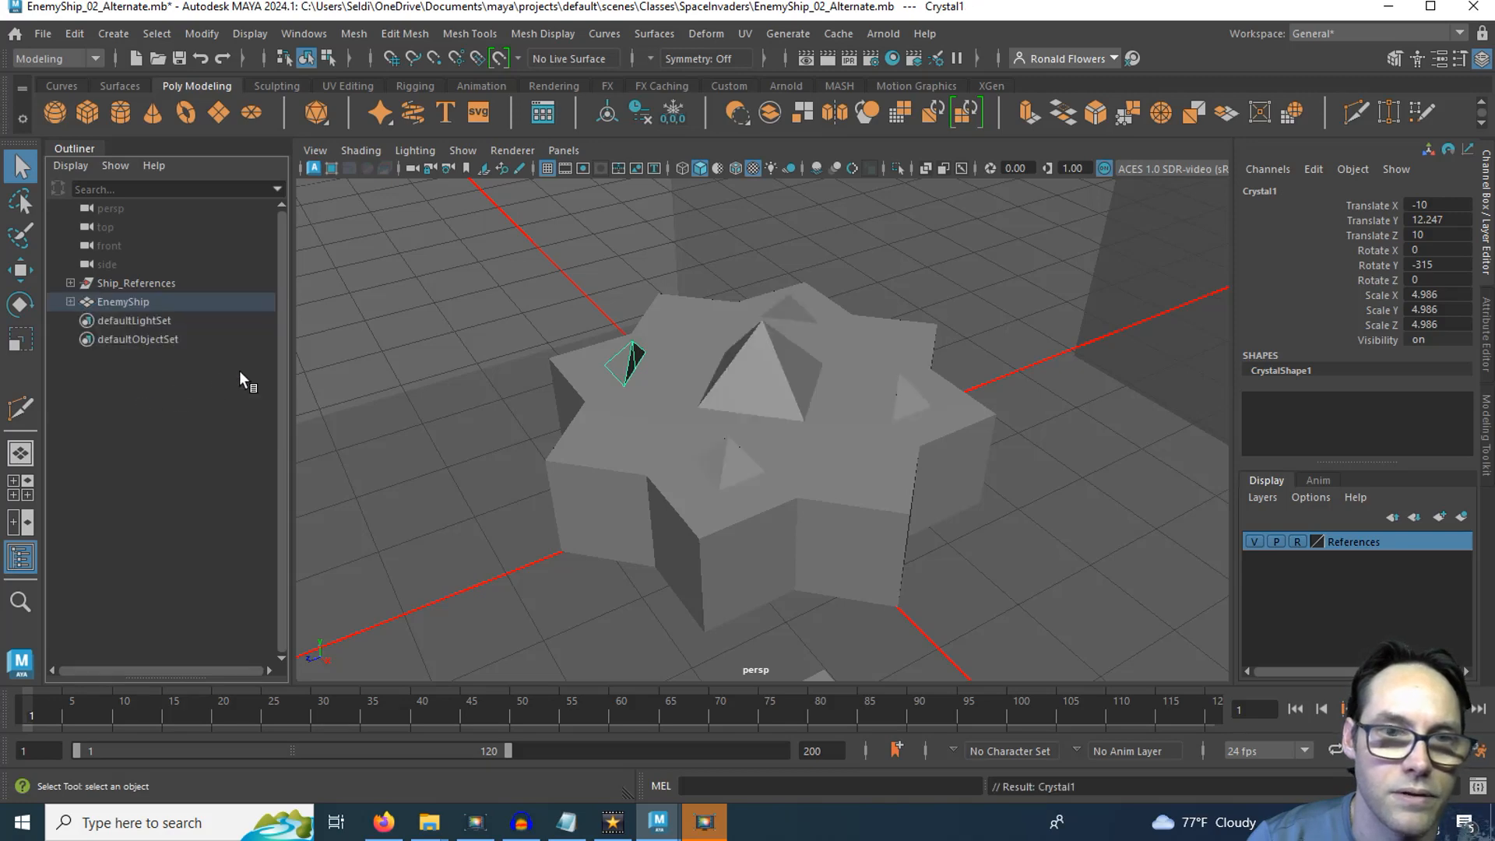
pyautogui.click(71, 303)
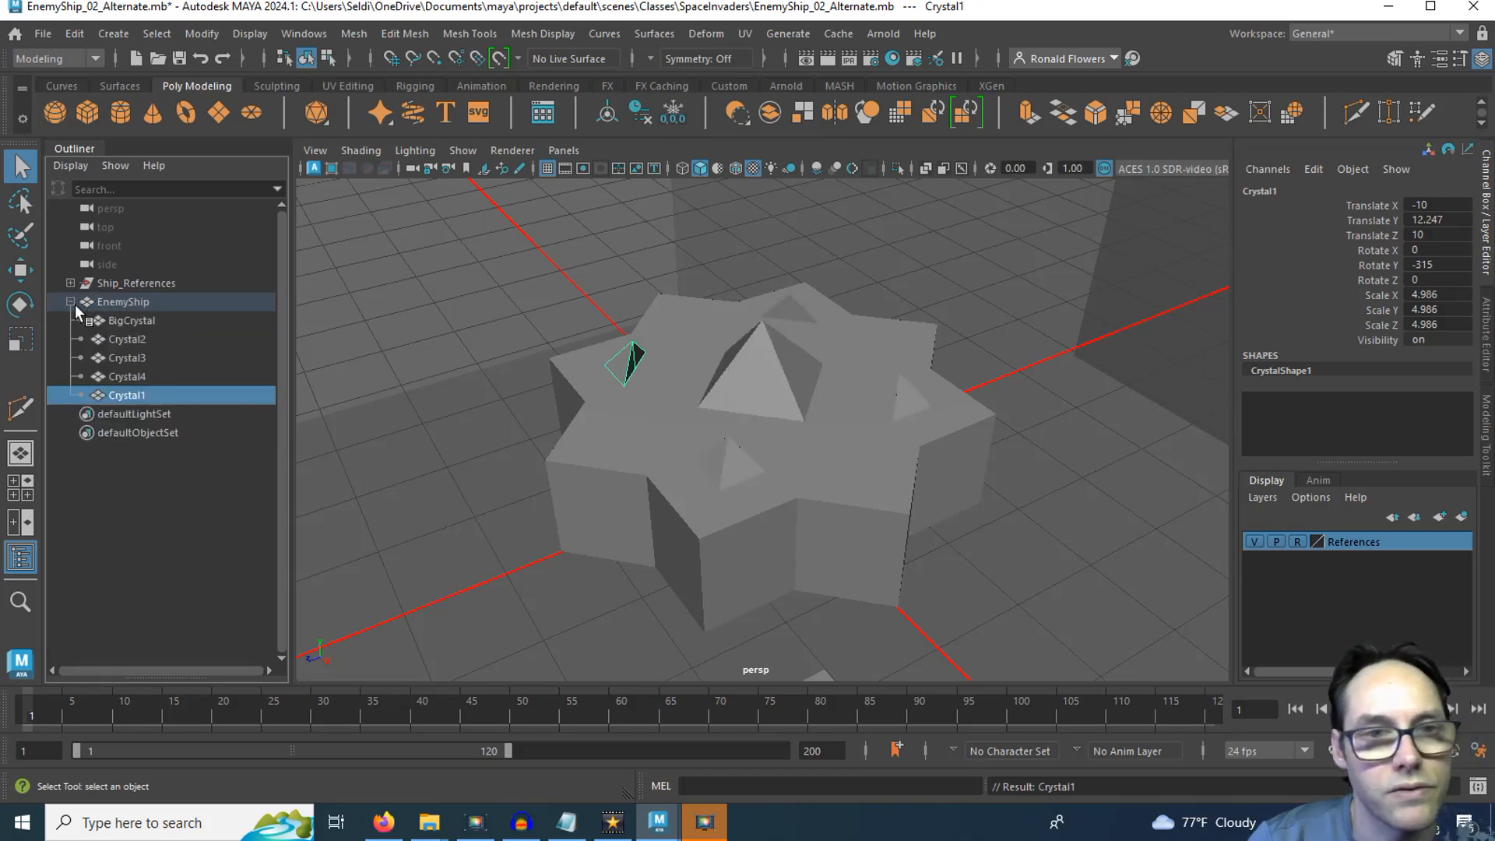
pyautogui.click(71, 302)
pyautogui.click(70, 302)
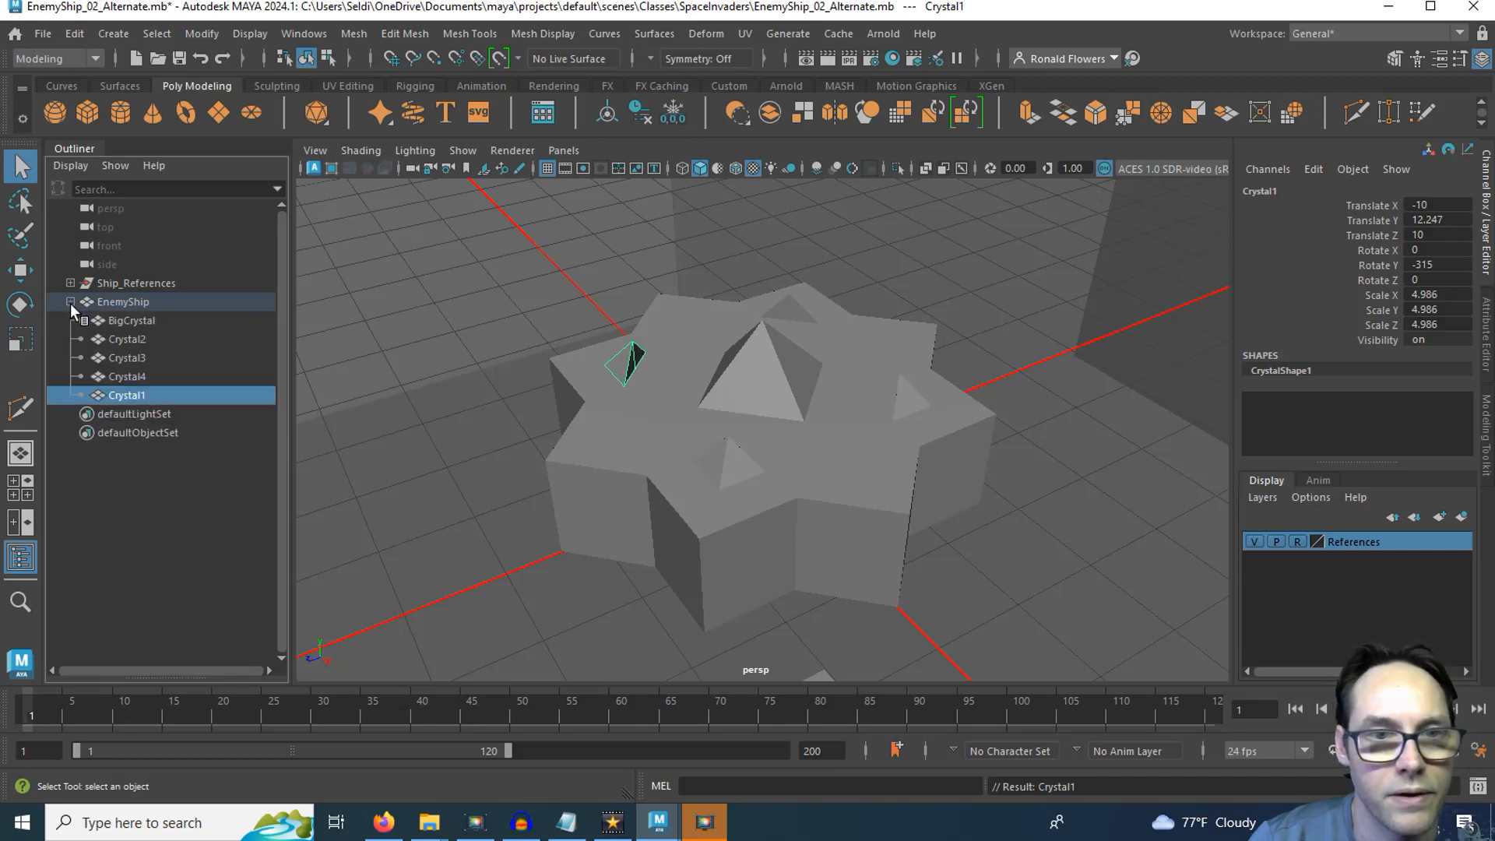
pyautogui.click(70, 302)
pyautogui.click(70, 302)
# Check the EnemyShip hierarchy by selecting individual crystals and the hull.
pyautogui.click(142, 323)
pyautogui.click(142, 339)
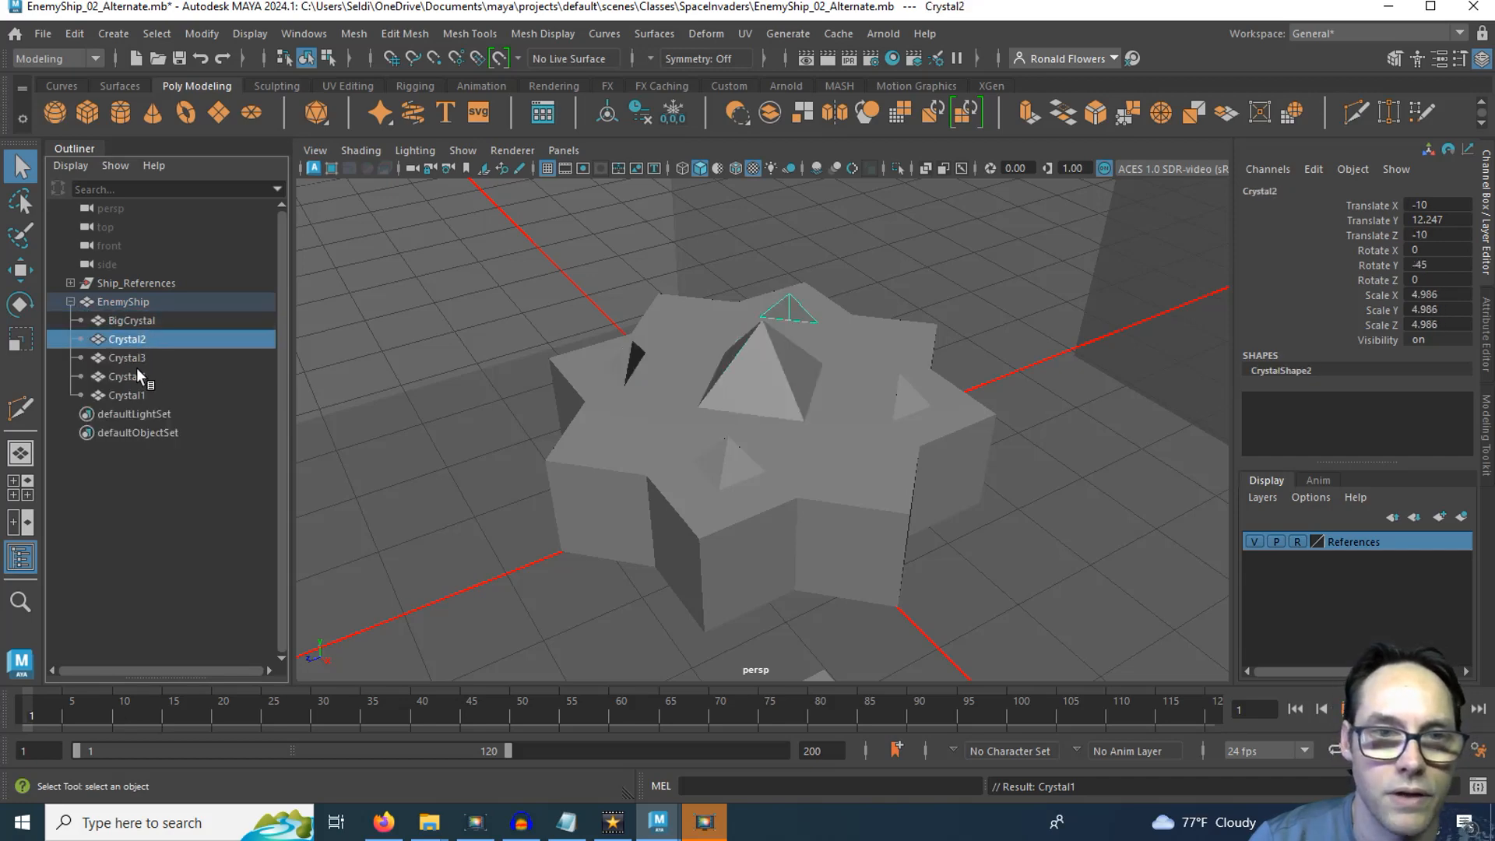
pyautogui.click(137, 355)
pyautogui.click(357, 358)
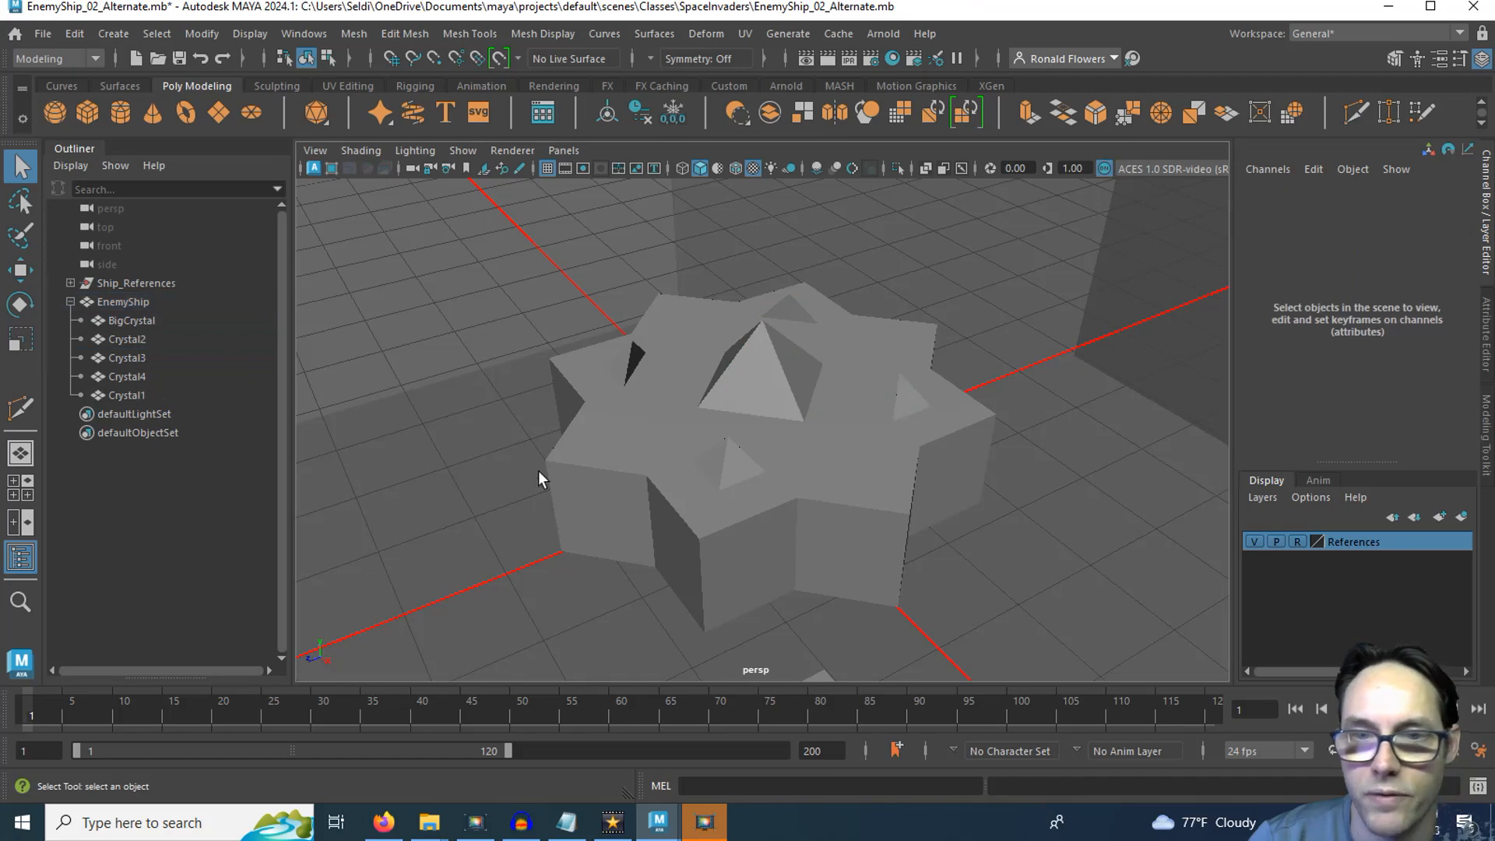
pyautogui.click(754, 503)
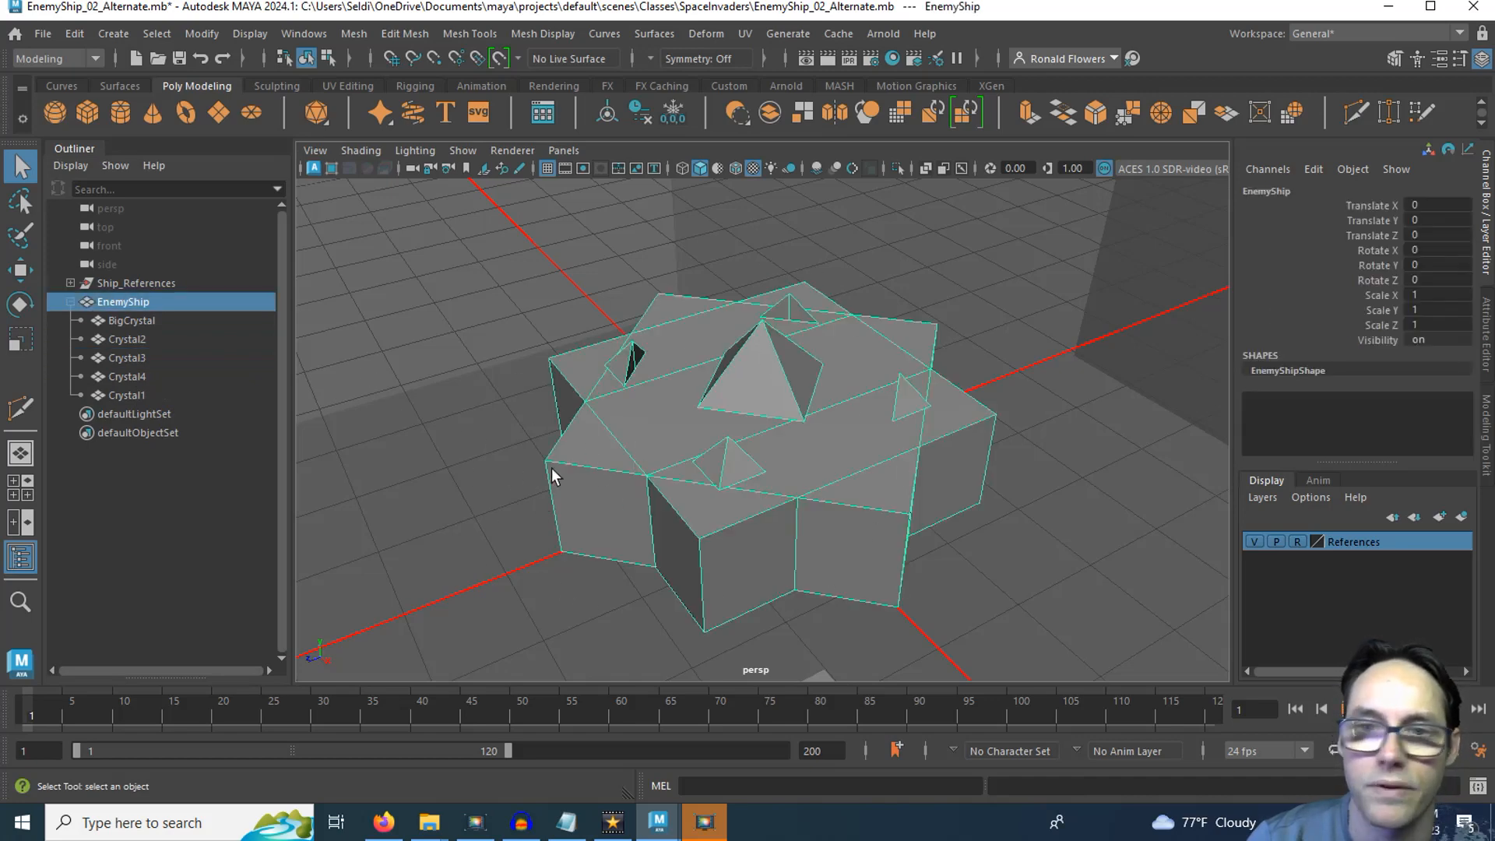
pyautogui.click(528, 458)
pyautogui.click(621, 376)
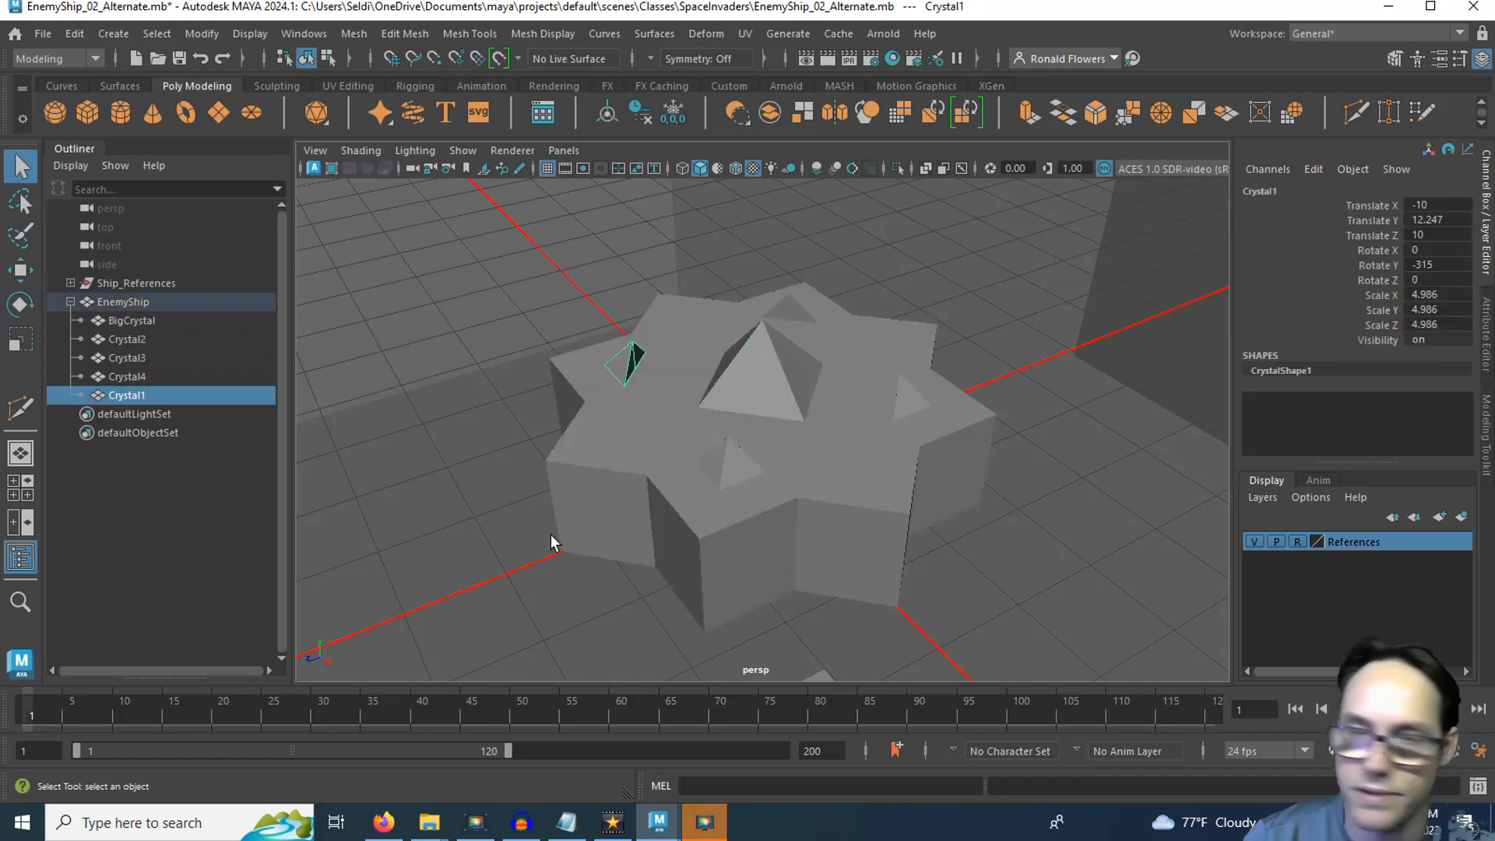
pyautogui.moveTo(516, 518)
pyautogui.keyDown('alt'); pyautogui.mouseDown()
pyautogui.moveTo(574, 451)
pyautogui.moveTo(521, 521)
pyautogui.moveTo(527, 483)
pyautogui.moveTo(603, 460)
pyautogui.moveTo(517, 512)
pyautogui.moveTo(523, 497)
pyautogui.mouseUp(); pyautogui.keyUp('alt')
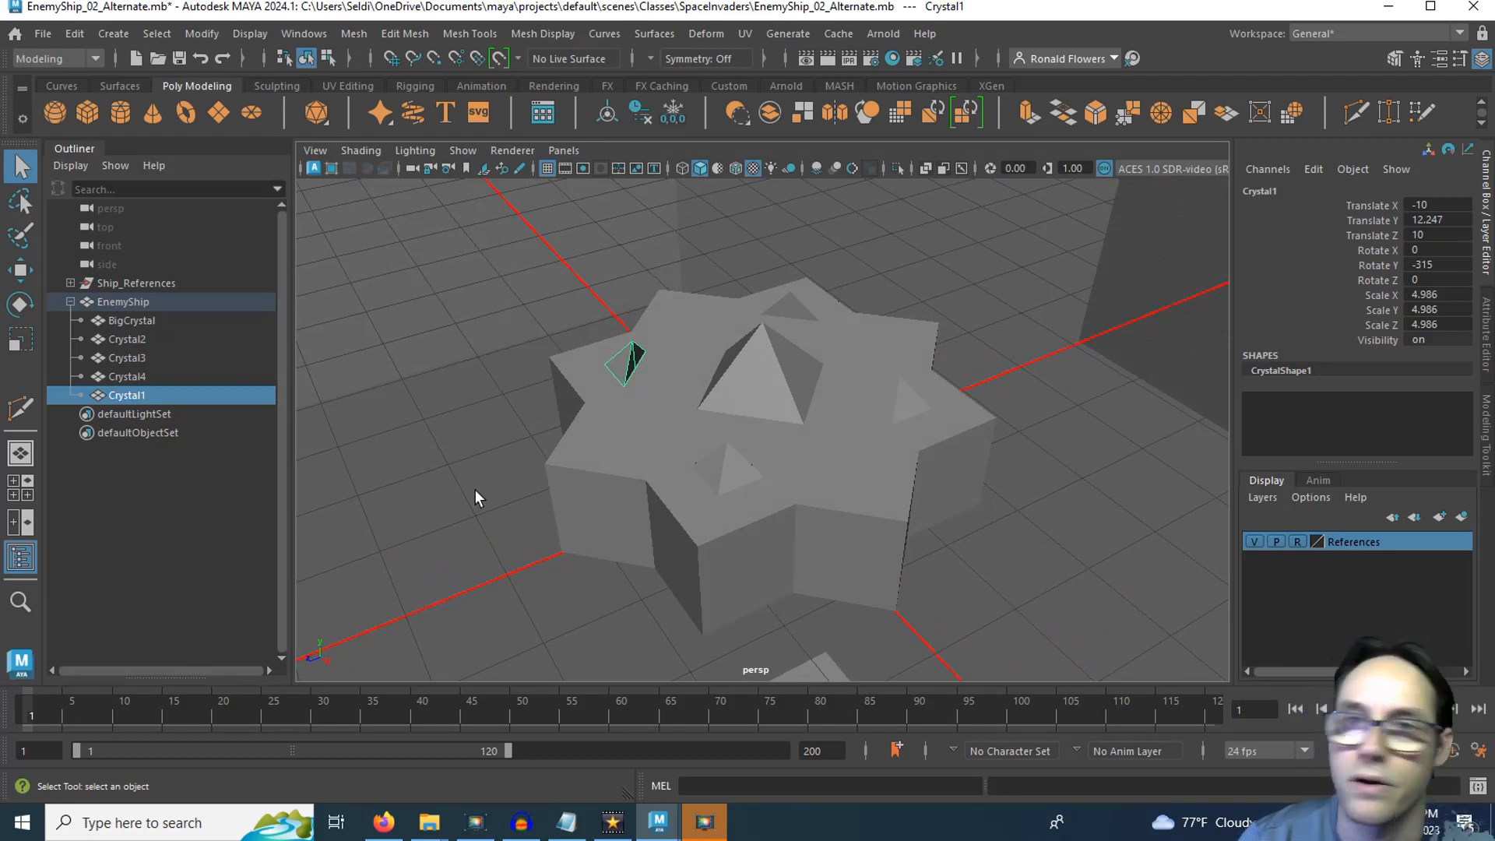
# Check that the Modeling menu set is active so that the UV commands are available.
pyautogui.click(746, 35)
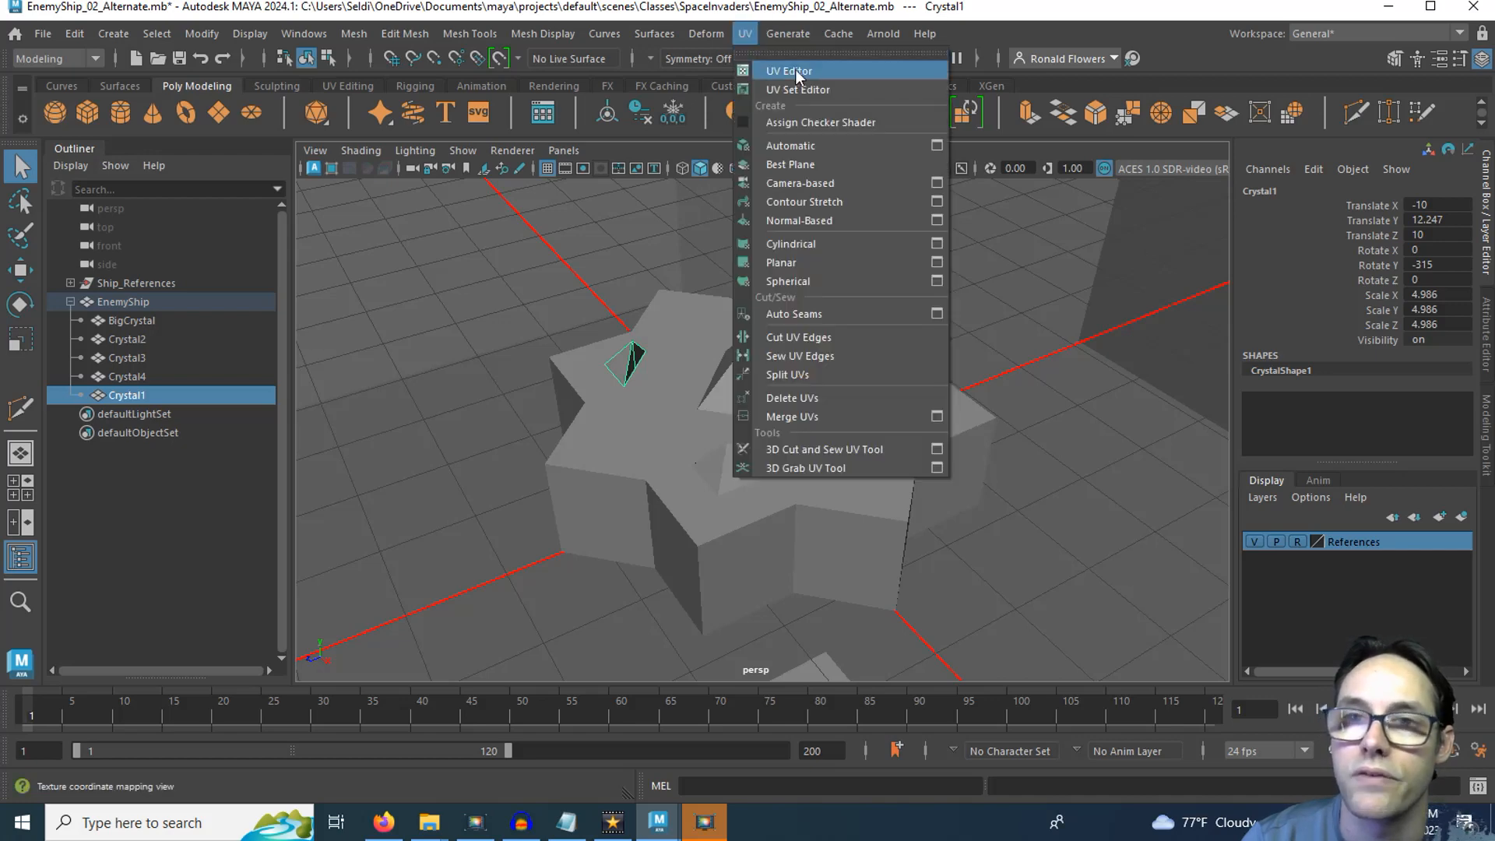
pyautogui.click(792, 72)
pyautogui.click(753, 26)
pyautogui.click(752, 26)
pyautogui.click(754, 26)
pyautogui.click(753, 26)
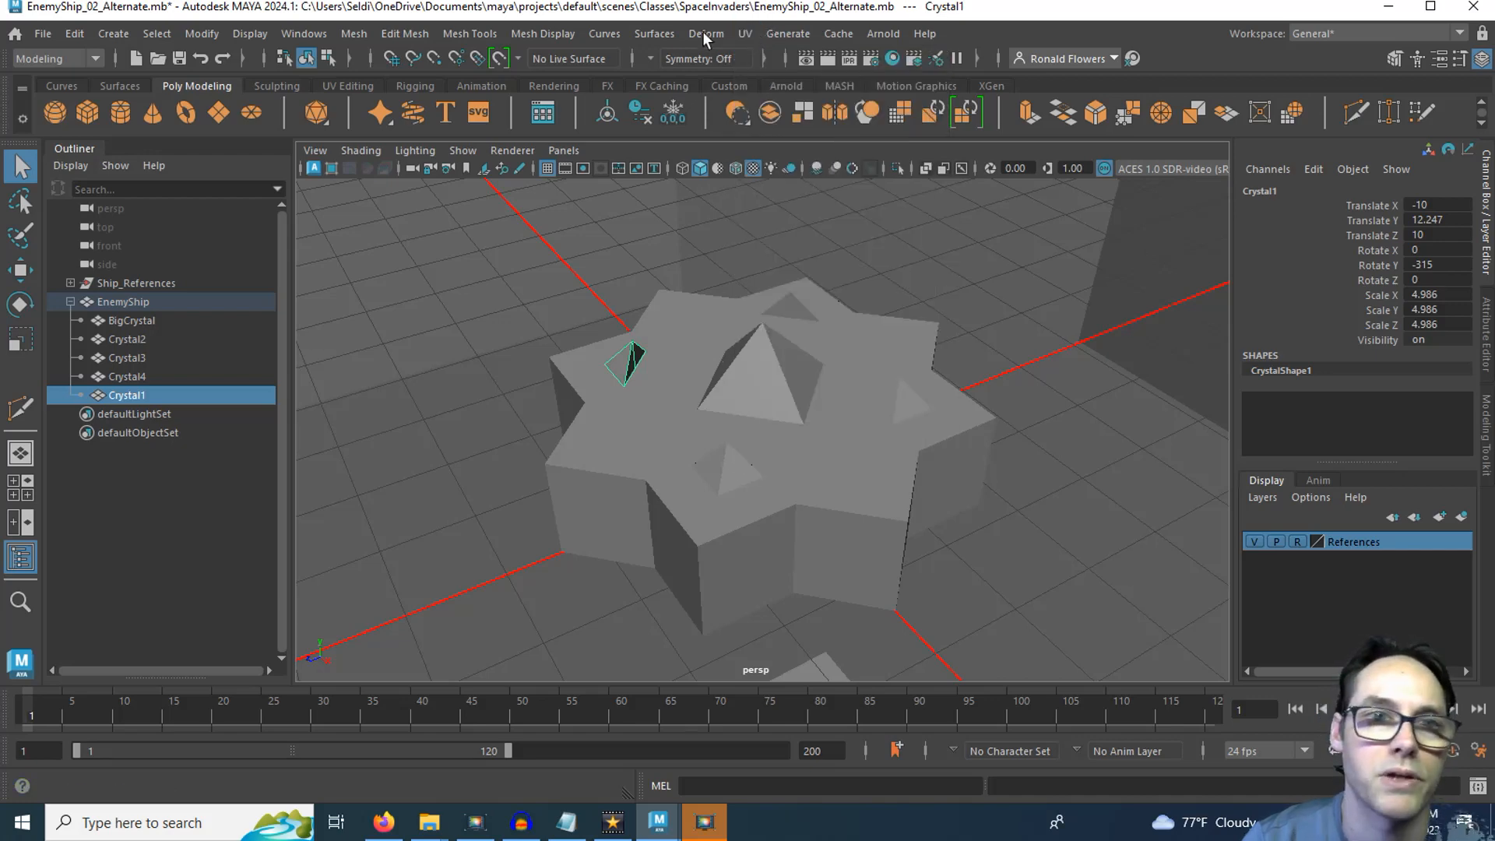
pyautogui.click(94, 59)
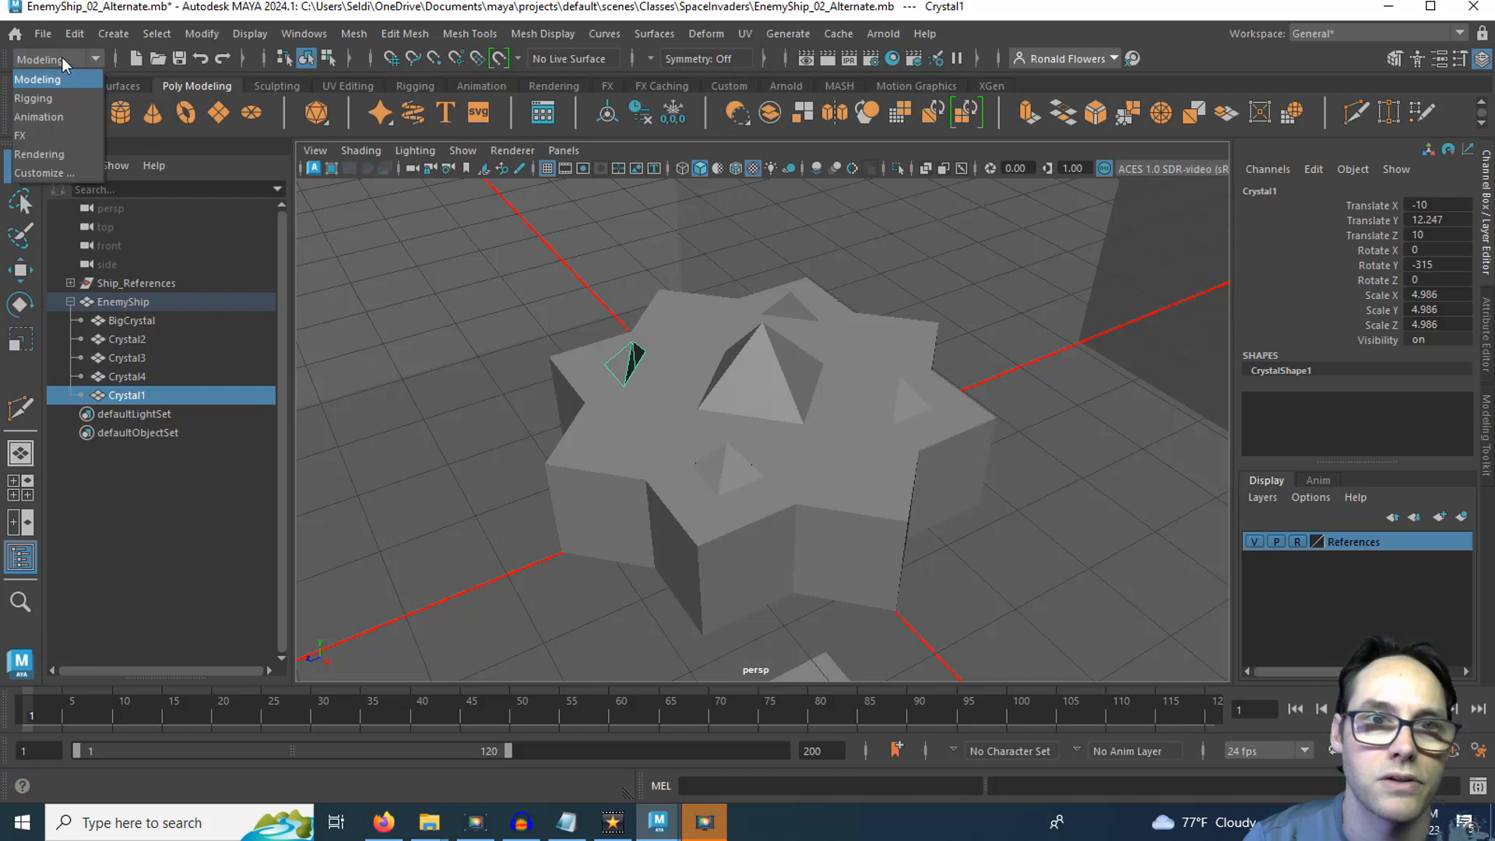
pyautogui.click(82, 57)
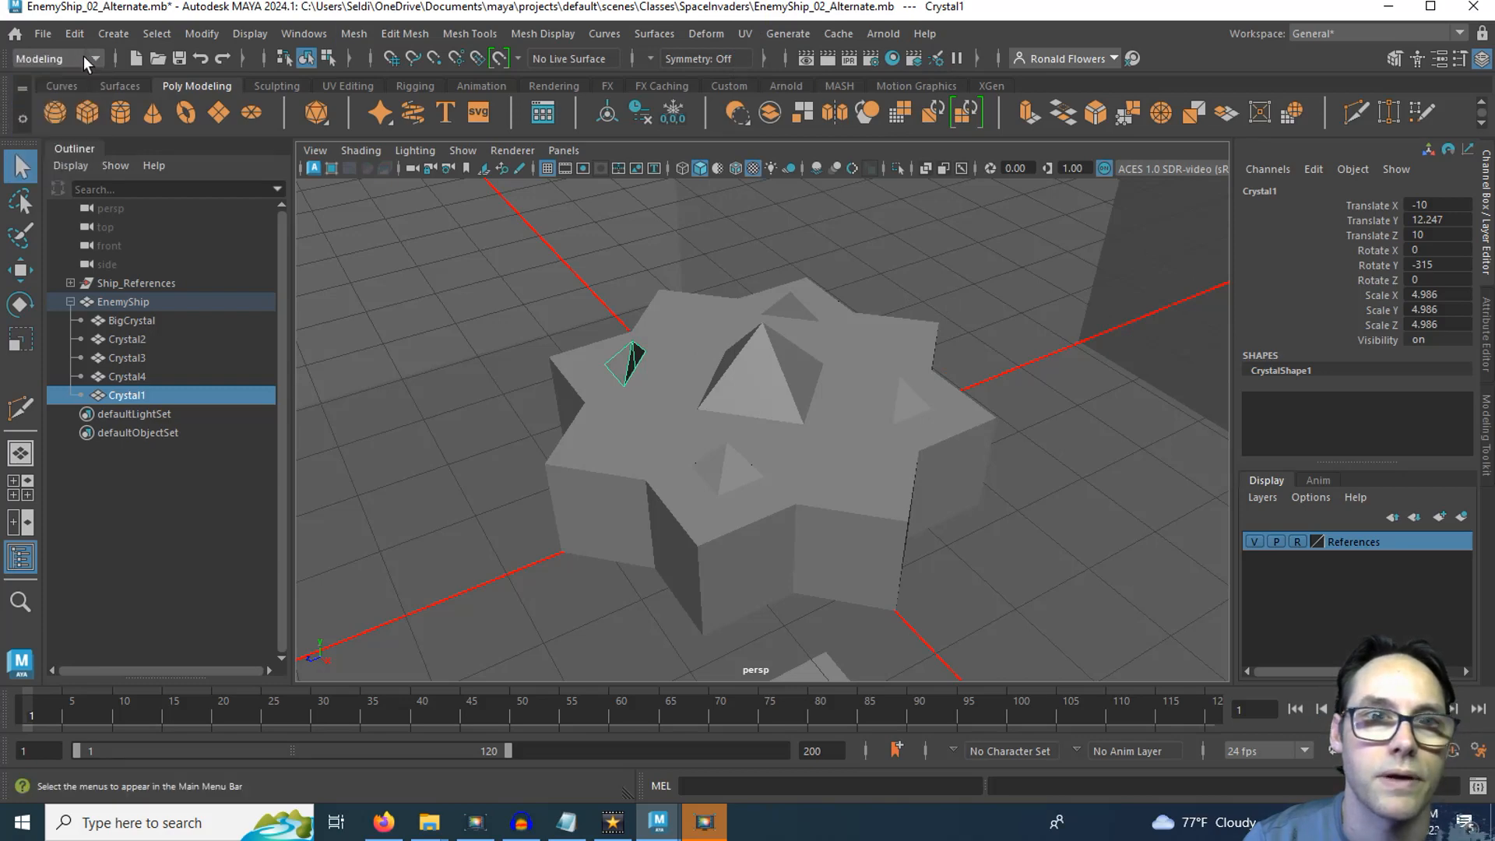
pyautogui.click(83, 56)
pyautogui.click(82, 56)
pyautogui.click(84, 58)
pyautogui.click(84, 58)
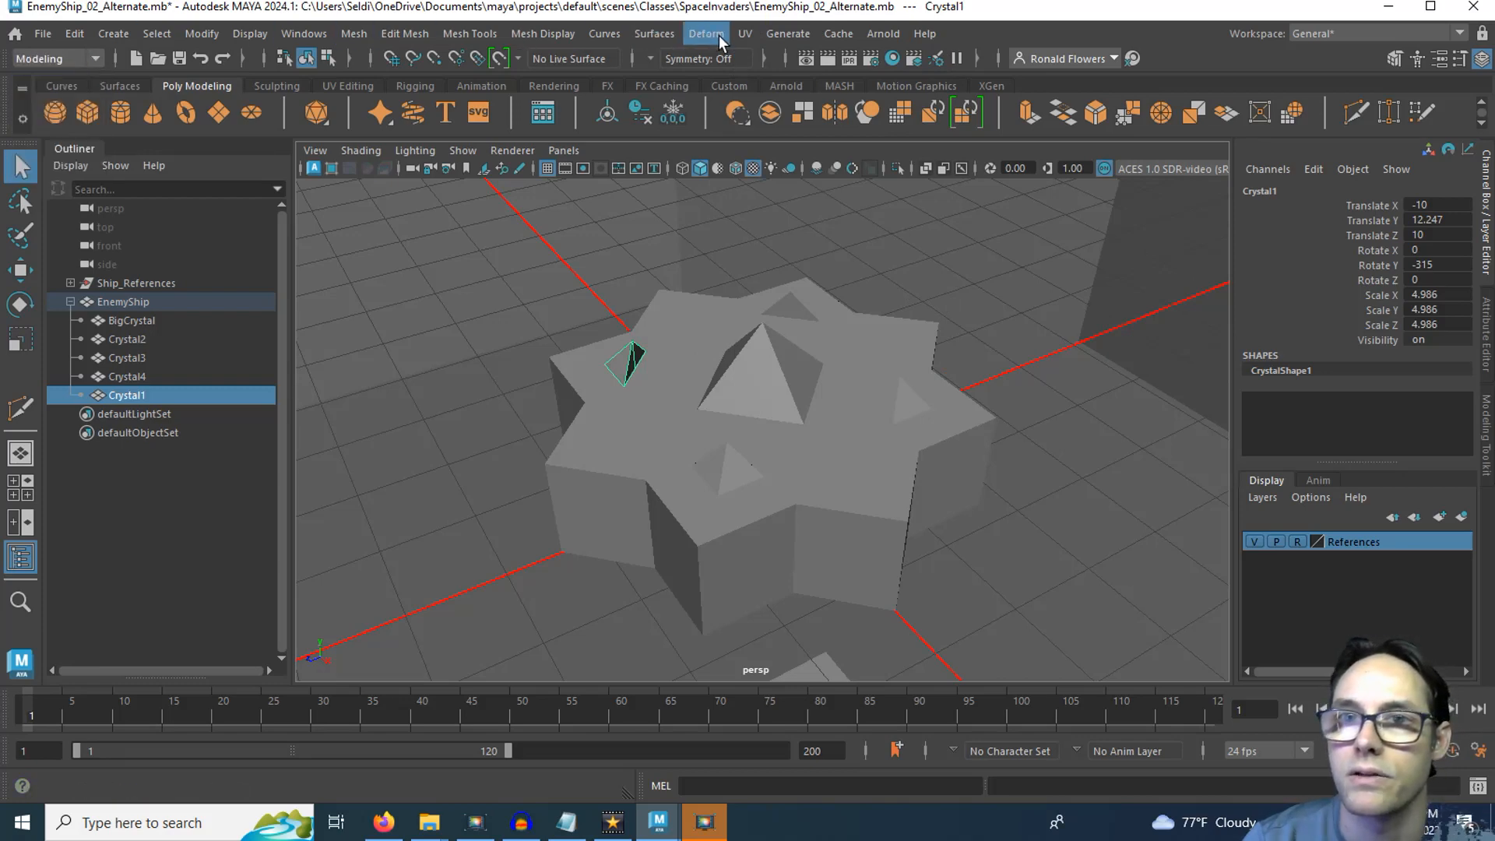
# Open the UV Editor for Crystal1 and arrange its window beside the ship so both can be seen.
pyautogui.click(744, 34)
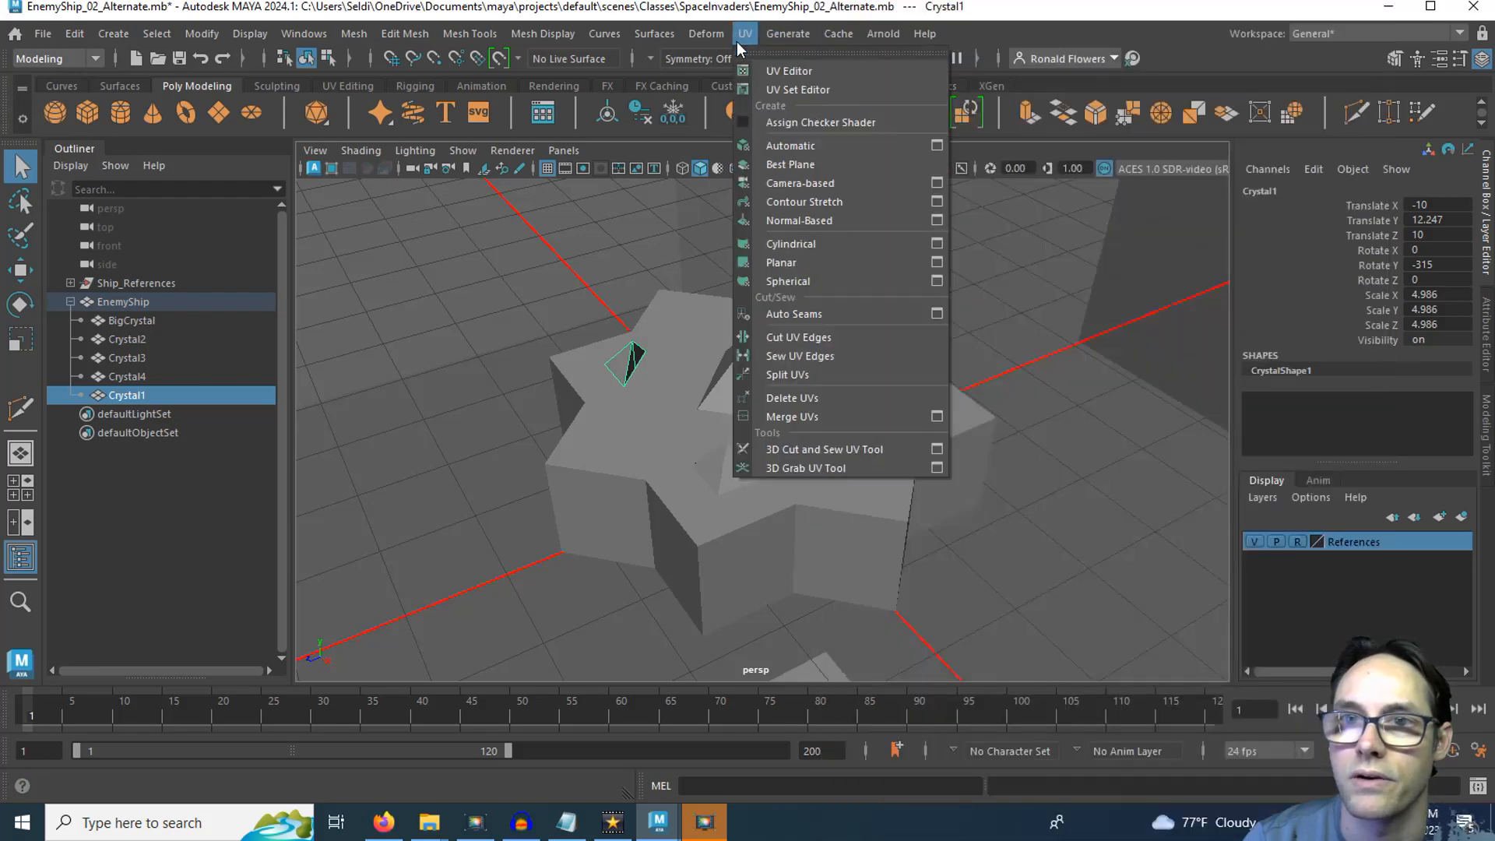
pyautogui.click(792, 70)
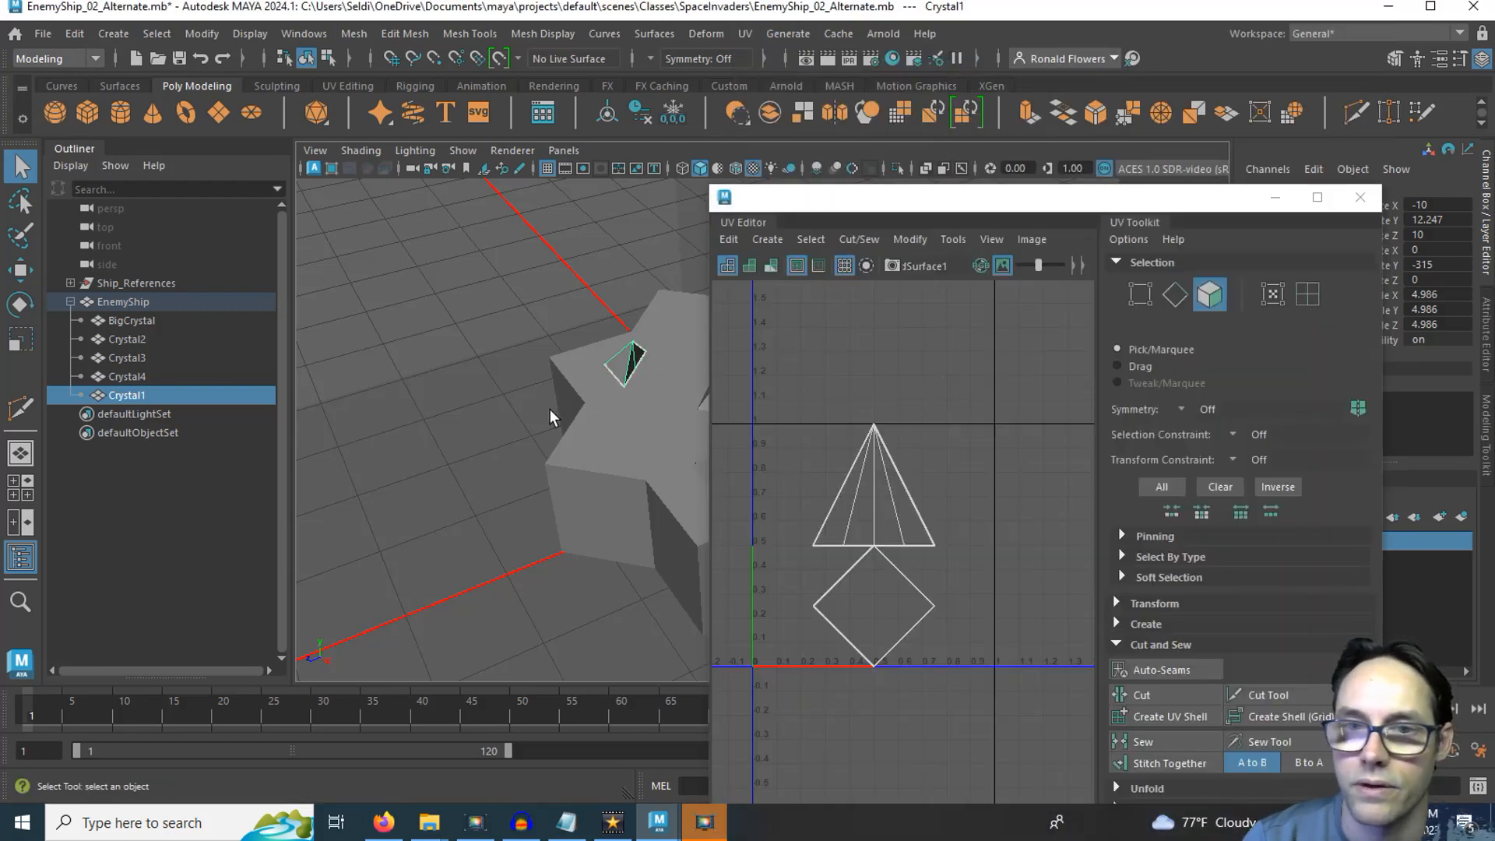
pyautogui.keyDown('alt'); pyautogui.moveTo(554, 418); pyautogui.dragTo(386, 438); pyautogui.keyUp('alt')
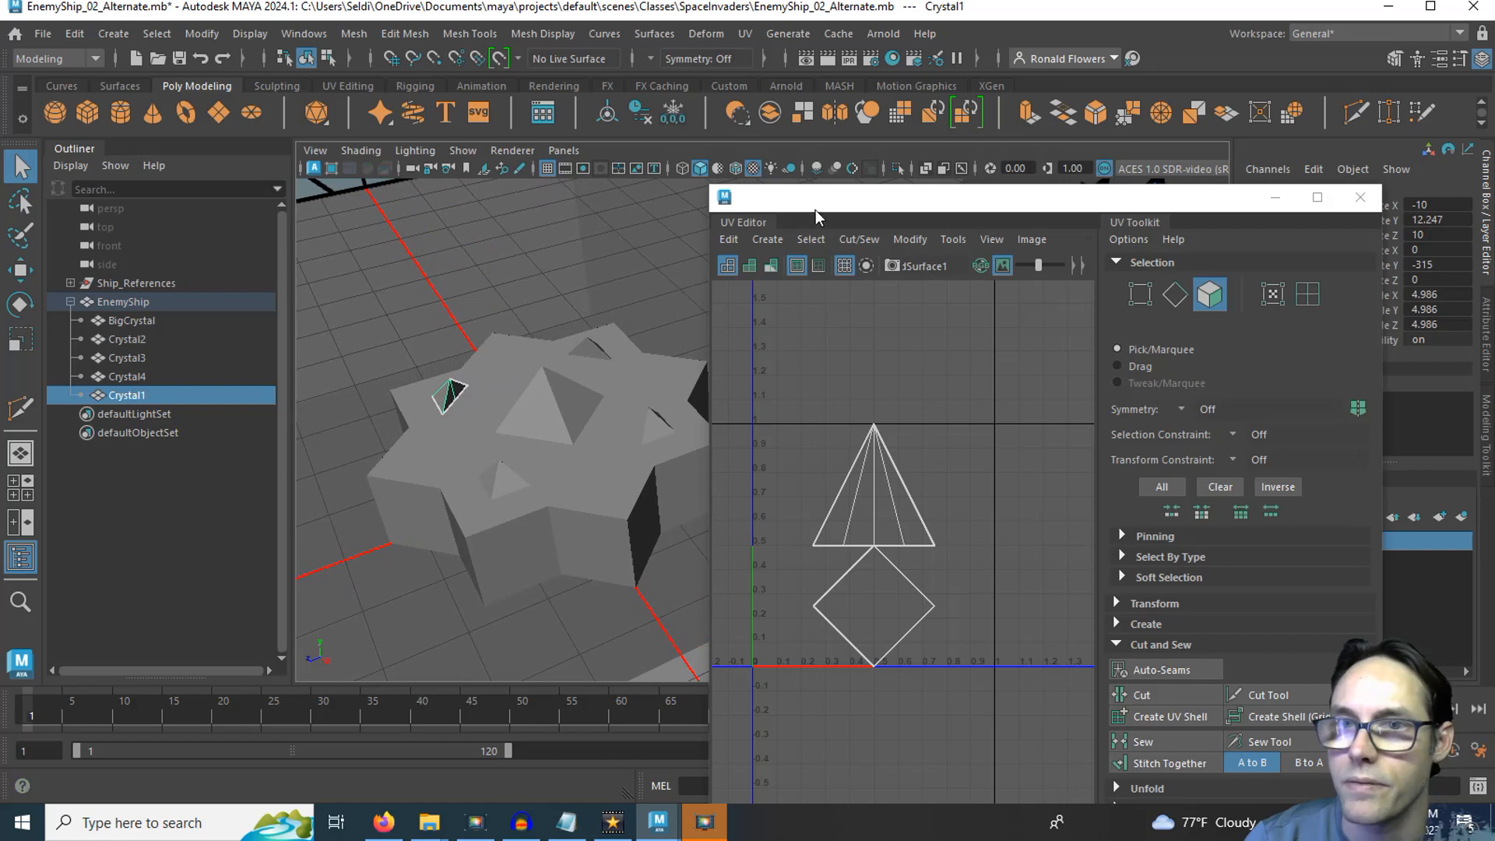
pyautogui.moveTo(816, 208); pyautogui.dragTo(917, 197)
pyautogui.scroll(5, 501, 499)
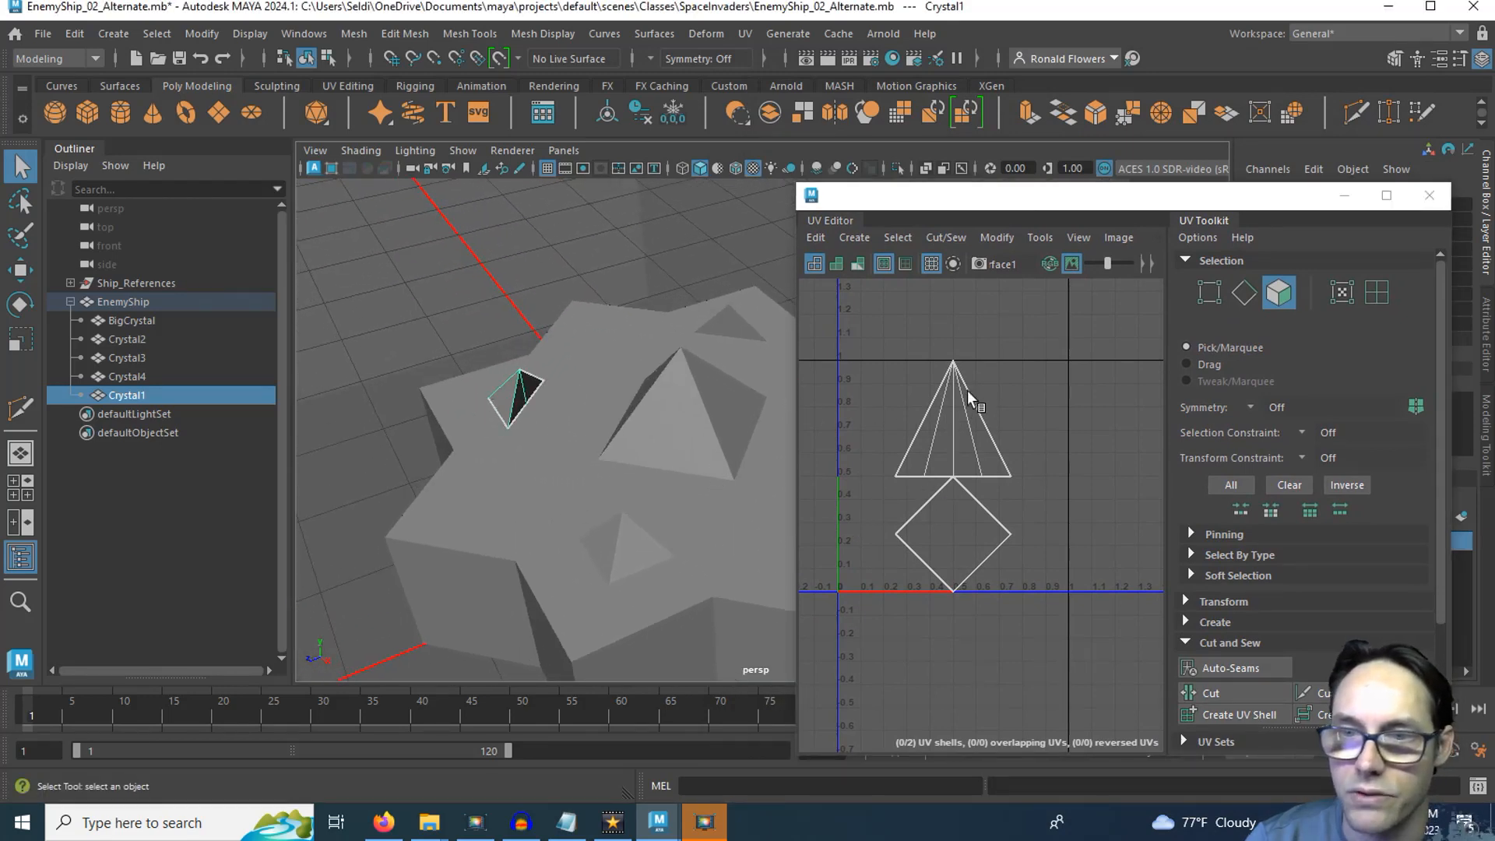
# Switch Crystal1's UVs to face selection and compare the UV faces with the matching sides of the pyramid.
pyautogui.click(1059, 435)
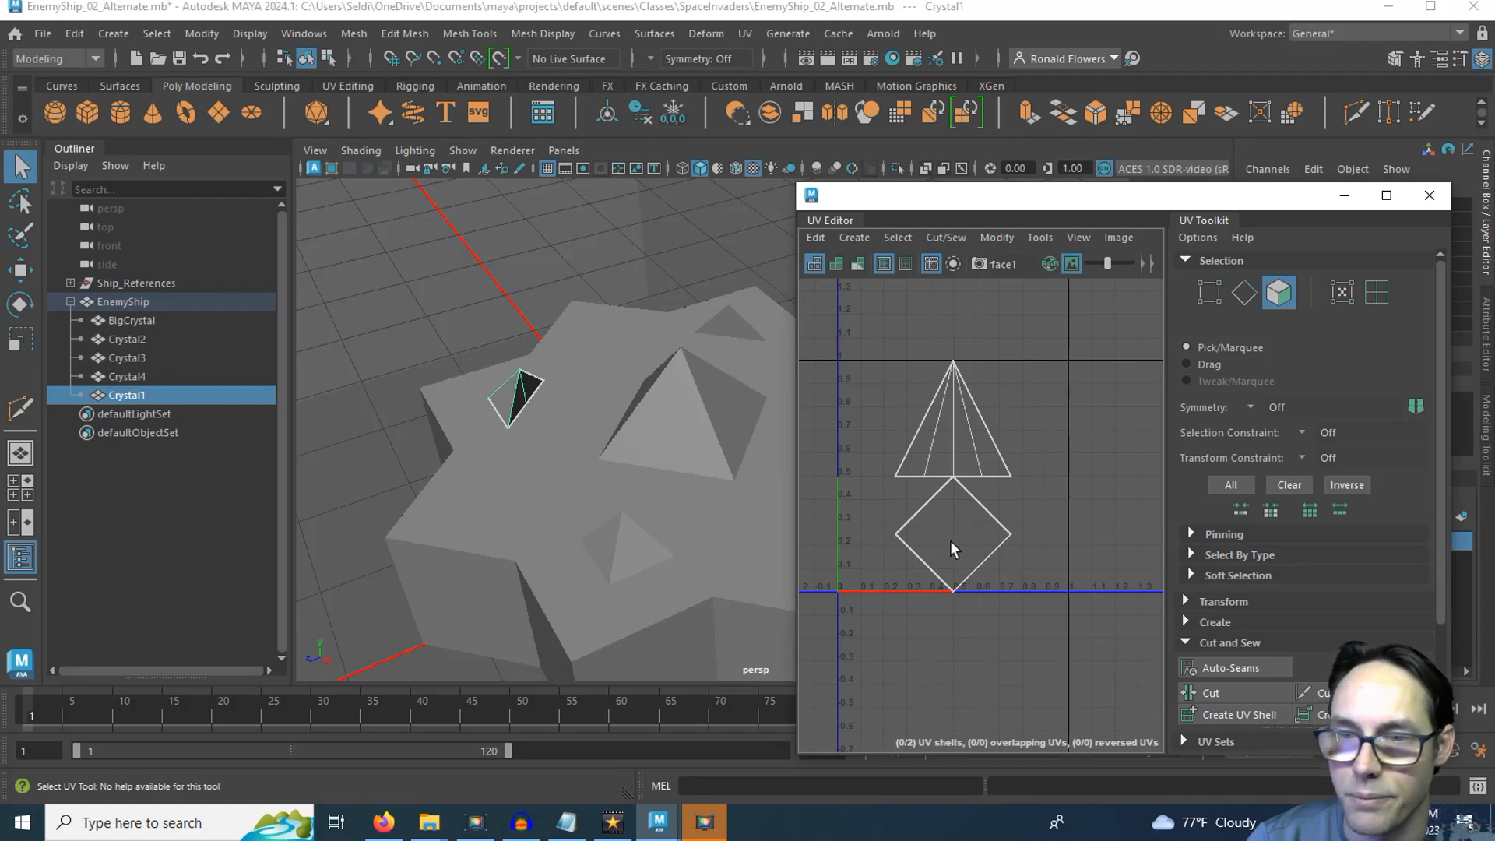
pyautogui.moveTo(875, 363); pyautogui.dragTo(873, 413, button='right')
pyautogui.click(911, 459)
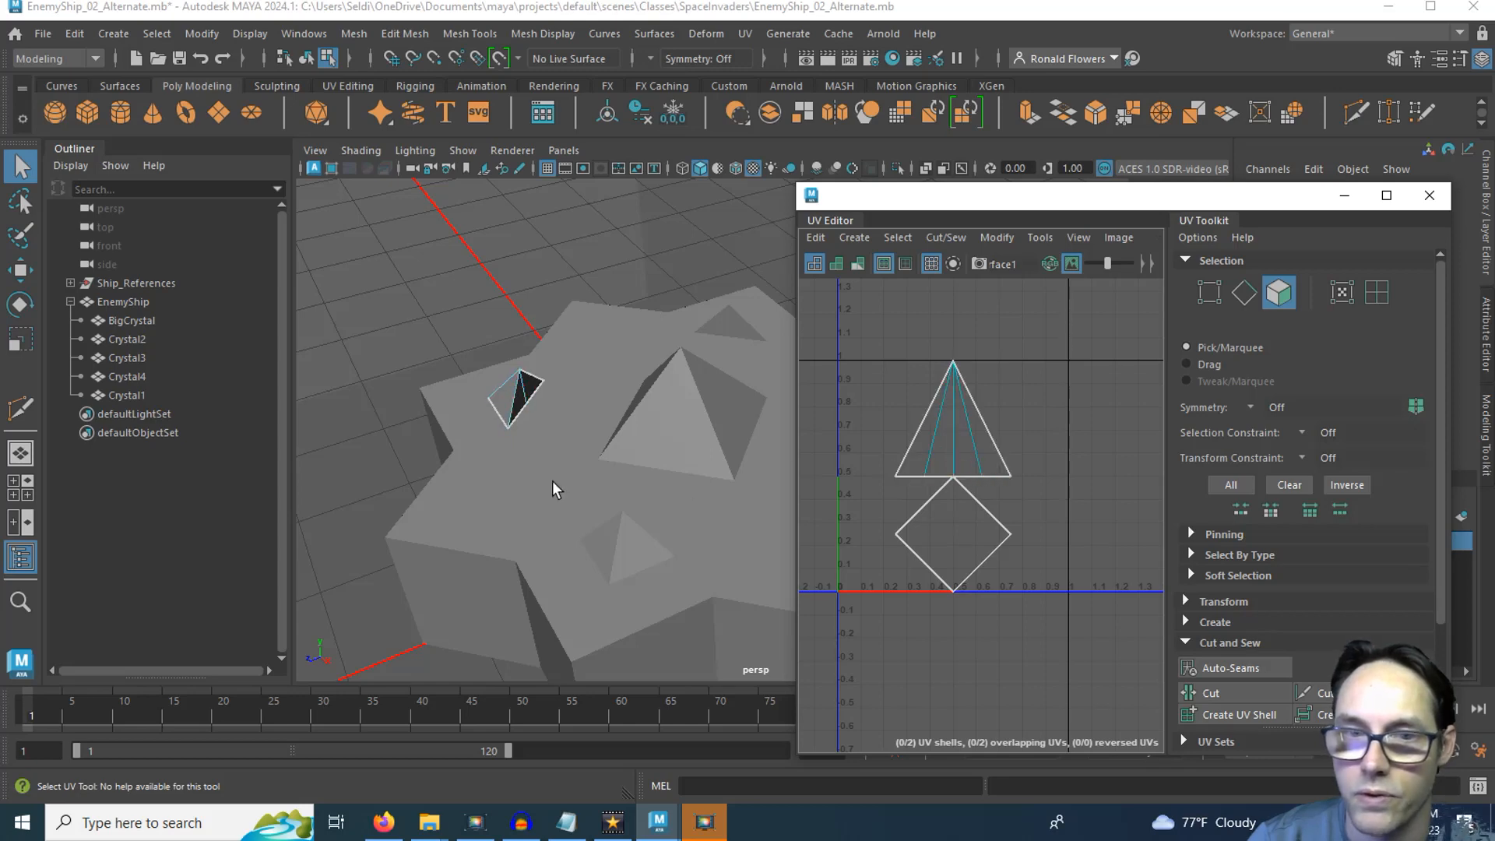
pyautogui.keyDown('alt'); pyautogui.moveTo(554, 488); pyautogui.dragTo(732, 475); pyautogui.keyUp('alt')
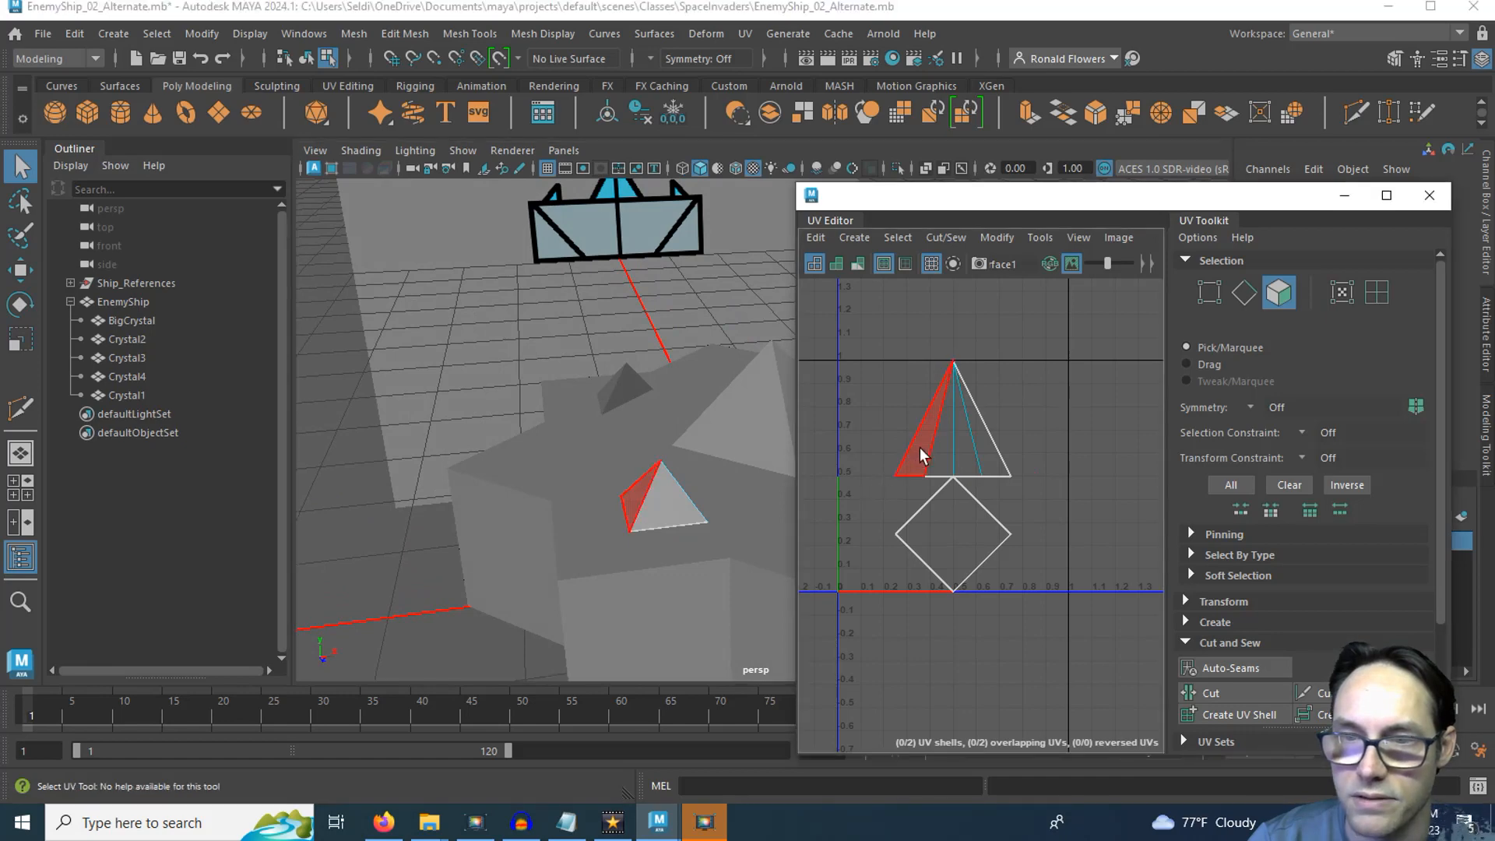
pyautogui.keyDown('alt'); pyautogui.moveTo(740, 467); pyautogui.dragTo(466, 464); pyautogui.keyUp('alt')
pyautogui.click(916, 417)
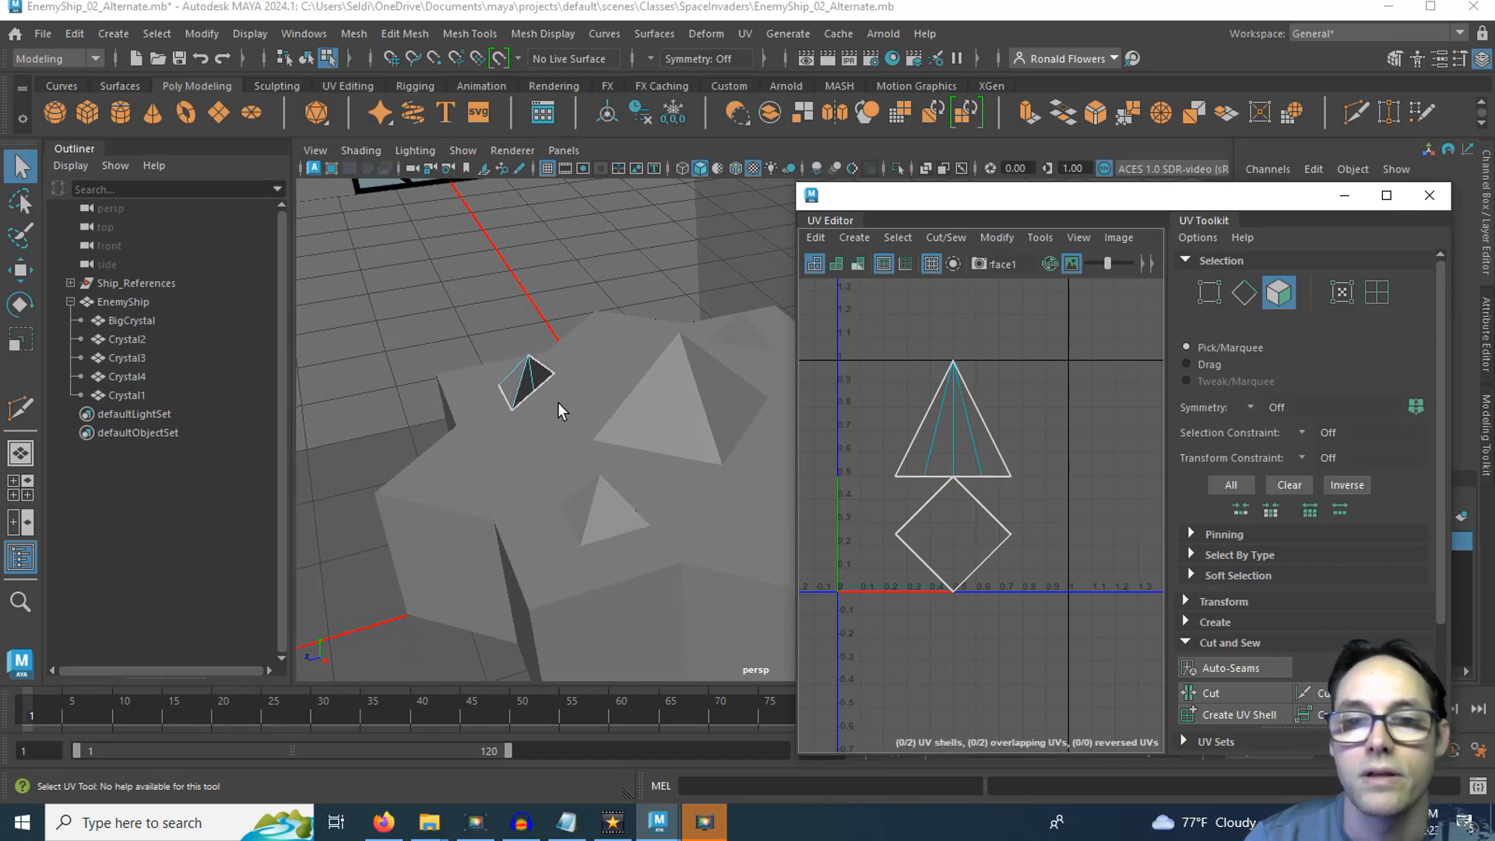
# Return to object selection and inspect the UV layouts of BigCrystal and each small crystal one after another.
pyautogui.click(652, 395)
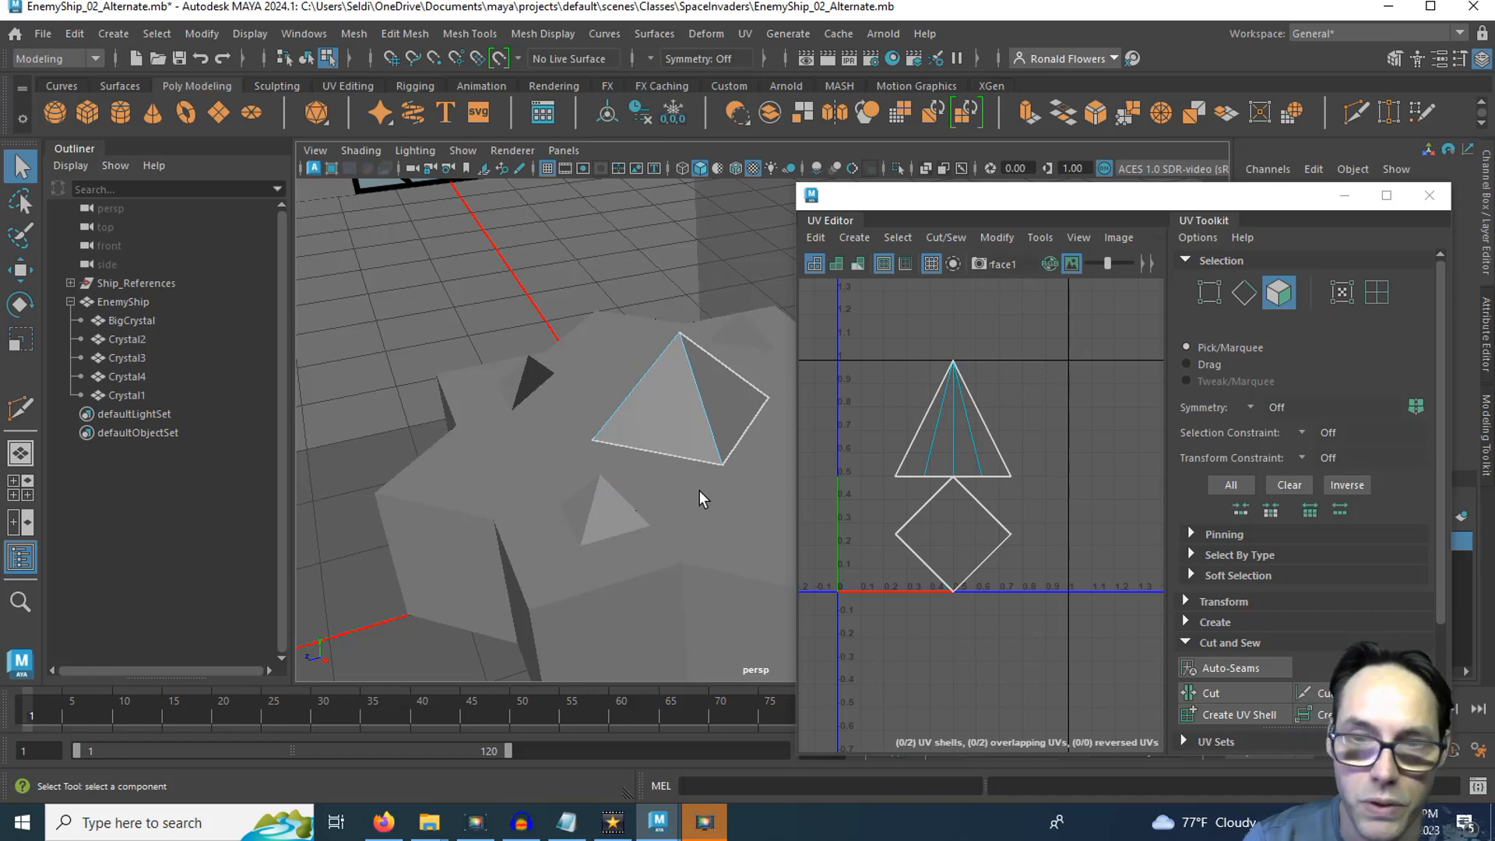
pyautogui.press('F8')
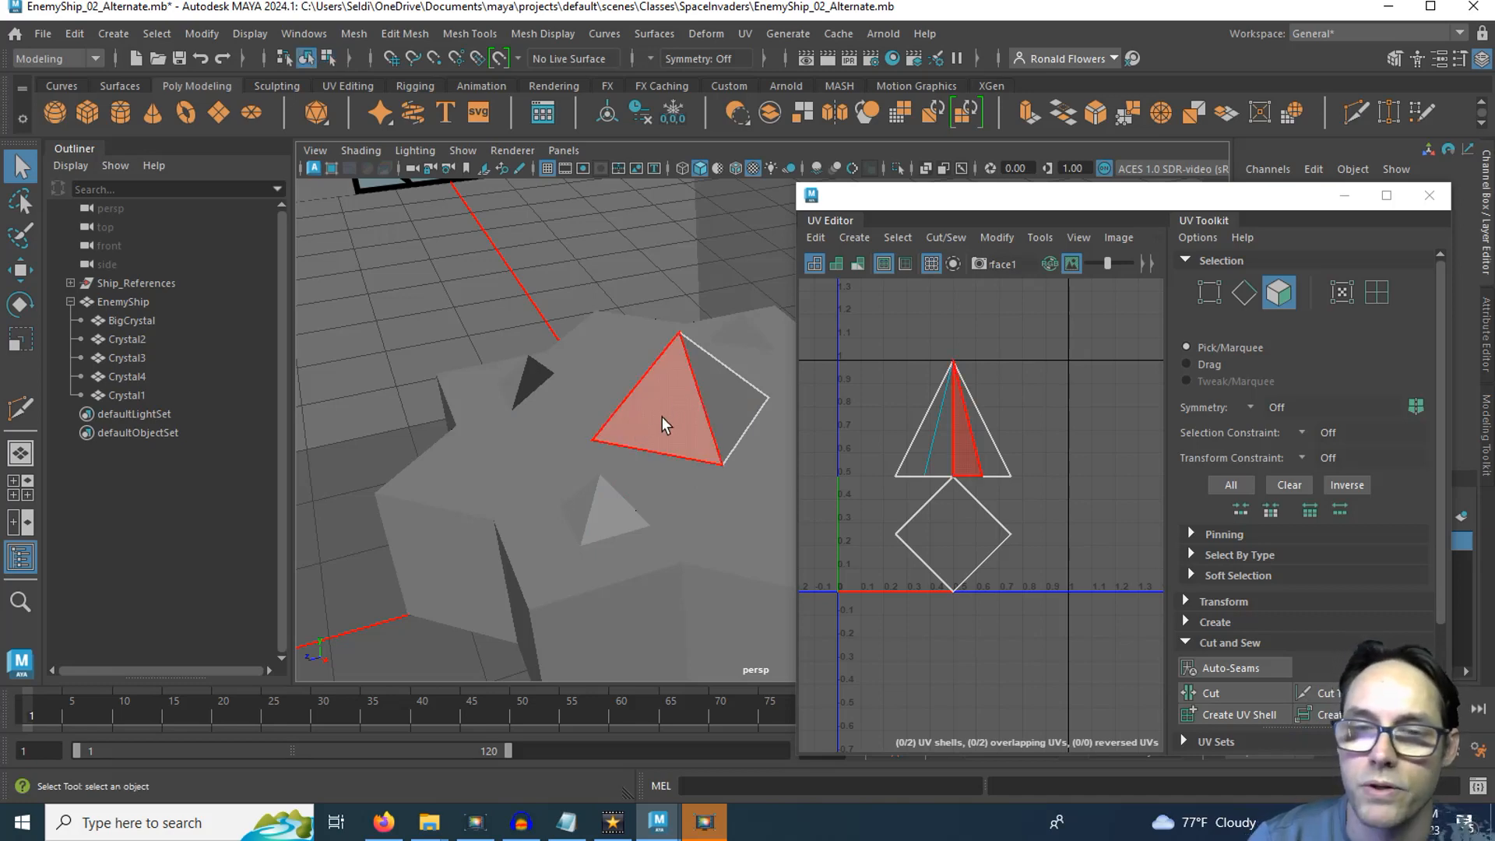
pyautogui.moveTo(668, 268); pyautogui.dragTo(717, 243, button='right')
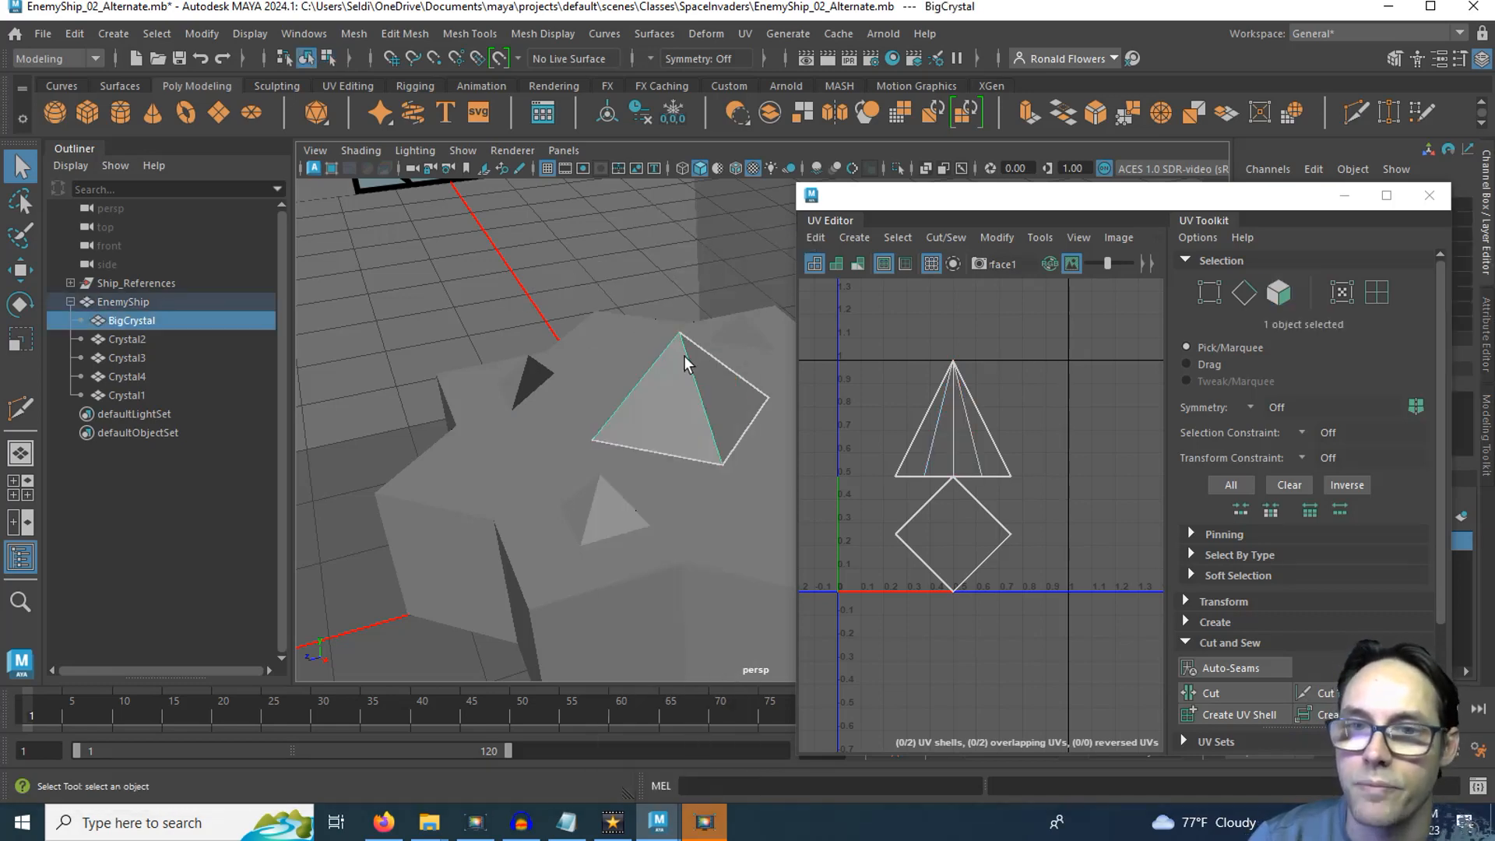
pyautogui.click(732, 339)
pyautogui.keyDown('alt'); pyautogui.moveTo(683, 436); pyautogui.dragTo(650, 350); pyautogui.keyUp('alt')
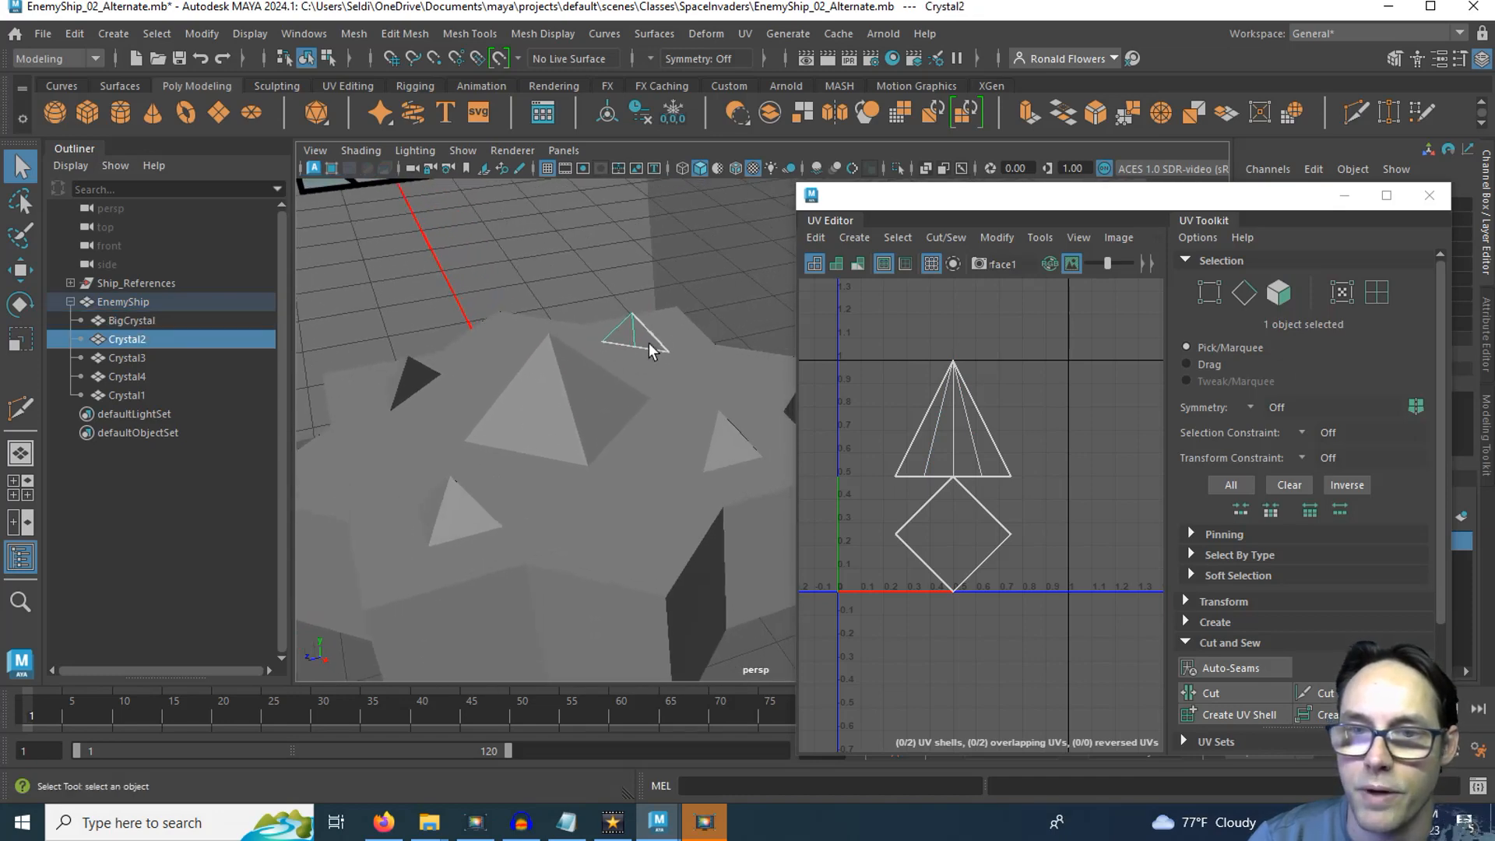
pyautogui.click(721, 447)
pyautogui.click(467, 515)
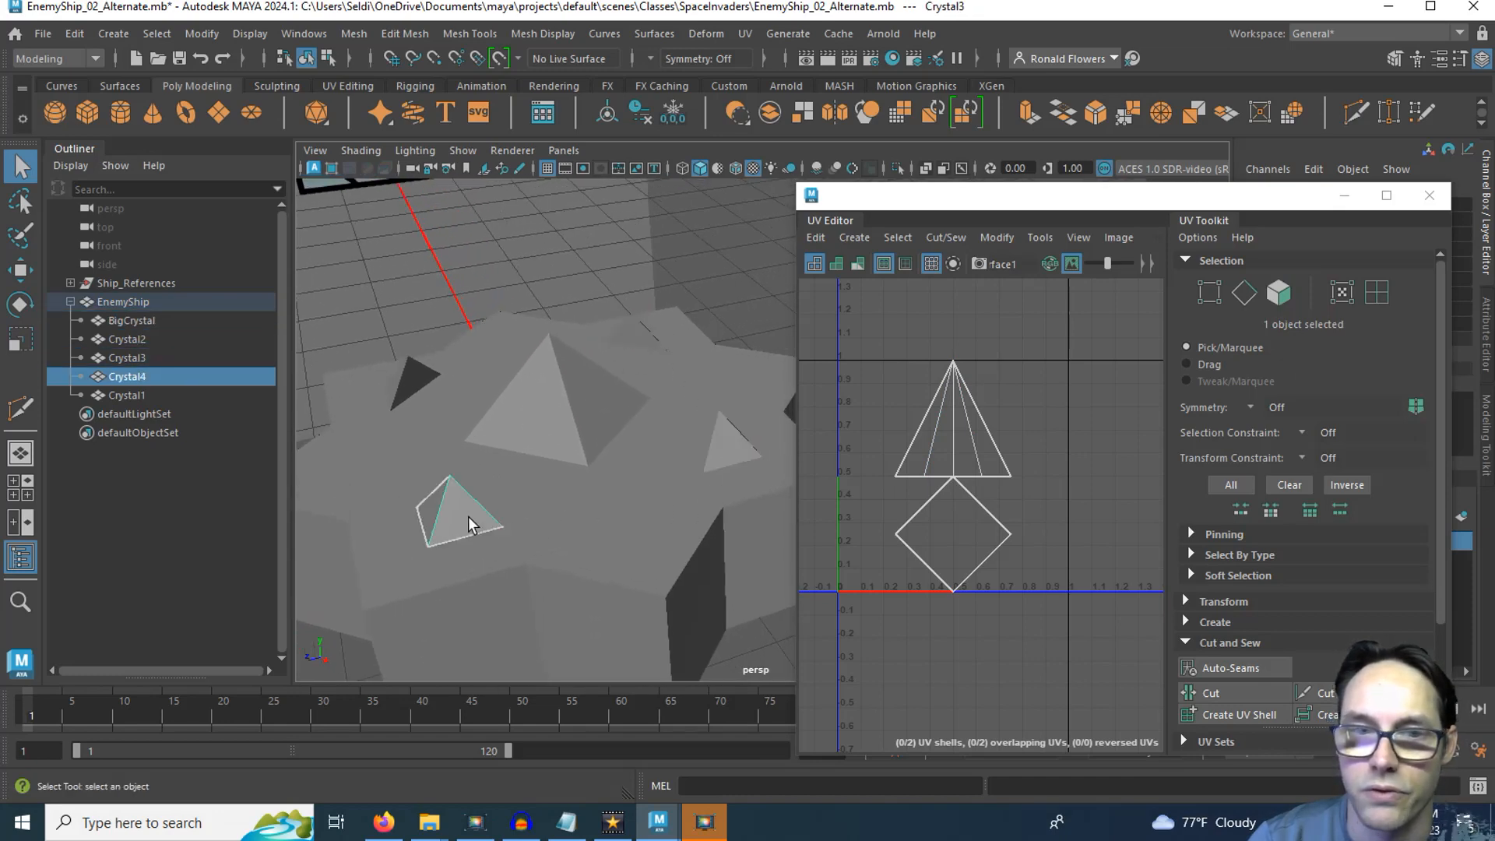
pyautogui.click(399, 379)
pyautogui.click(562, 381)
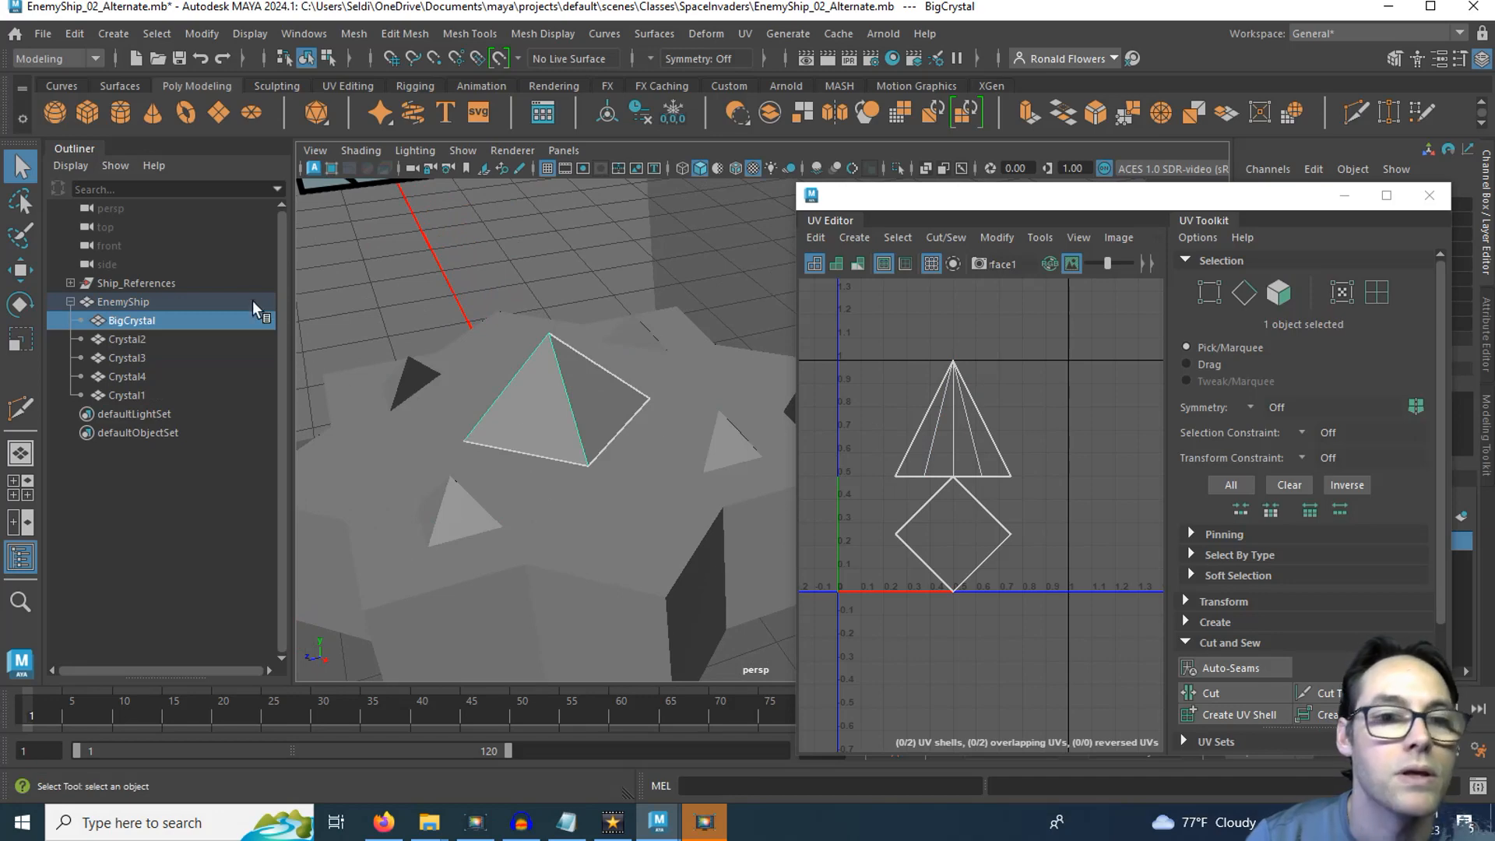
# Select EnemyShip and narrow the selection to its hull shape so only the hull's UVs are displayed.
pyautogui.click(135, 300)
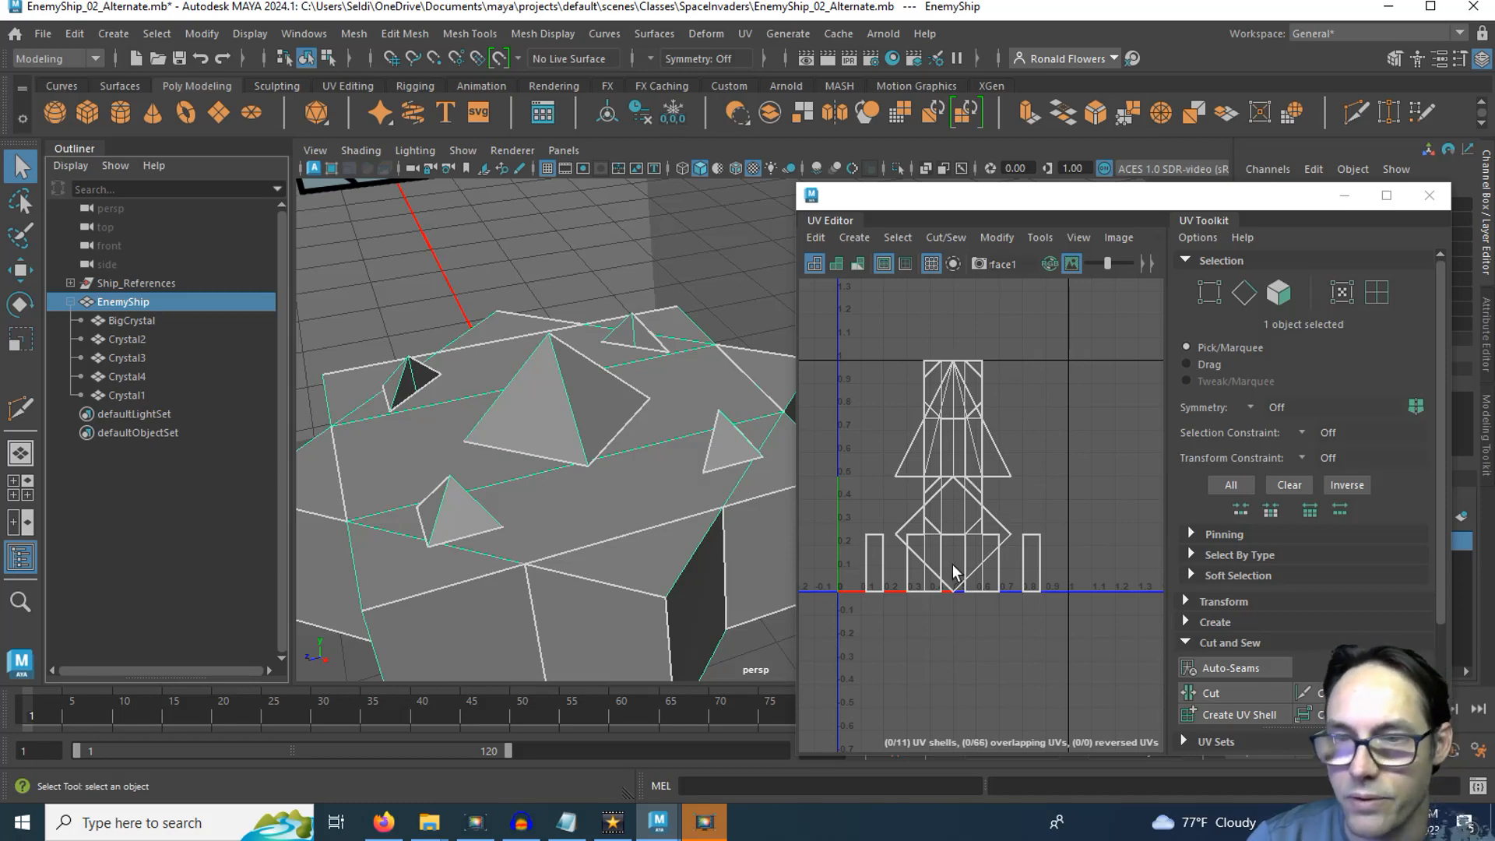
pyautogui.click(913, 484)
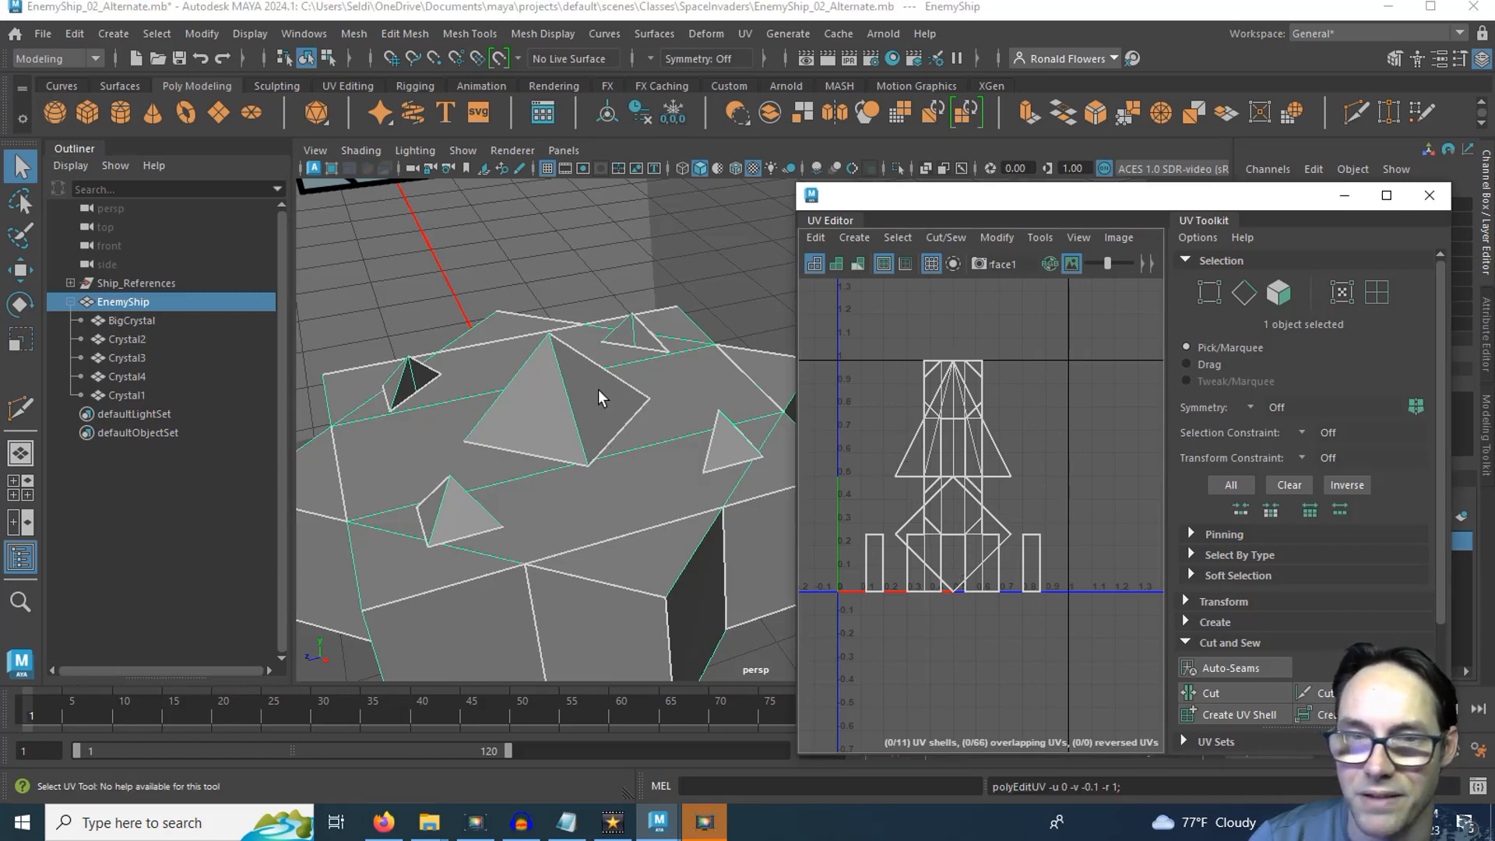
pyautogui.click(525, 417)
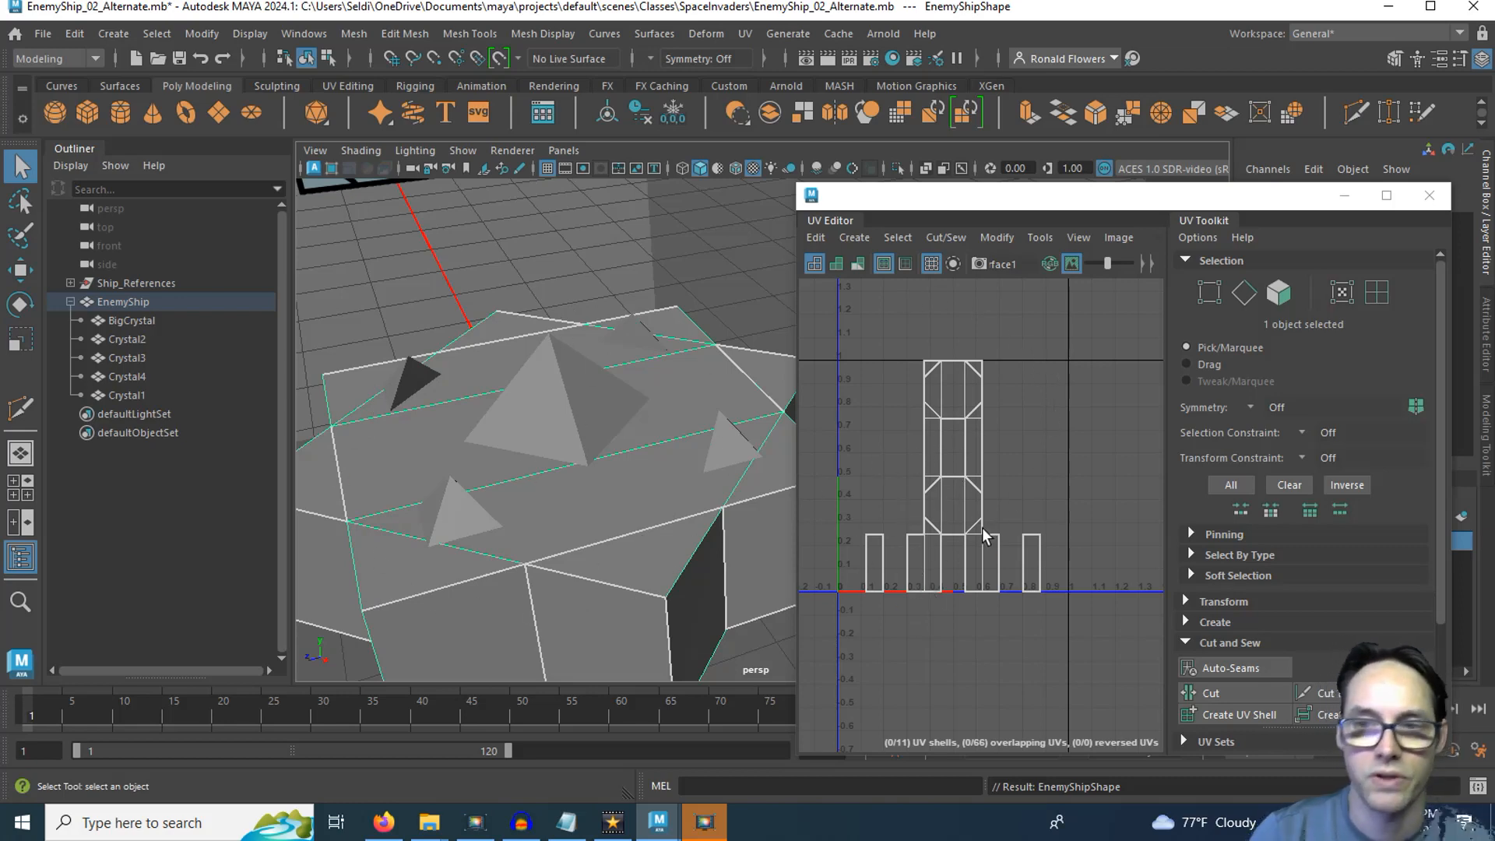
# Switch the hull's UVs to face selection and compare its UV shells with the top and side faces of the model.
pyautogui.moveTo(895, 501); pyautogui.dragTo(894, 481, button='right')
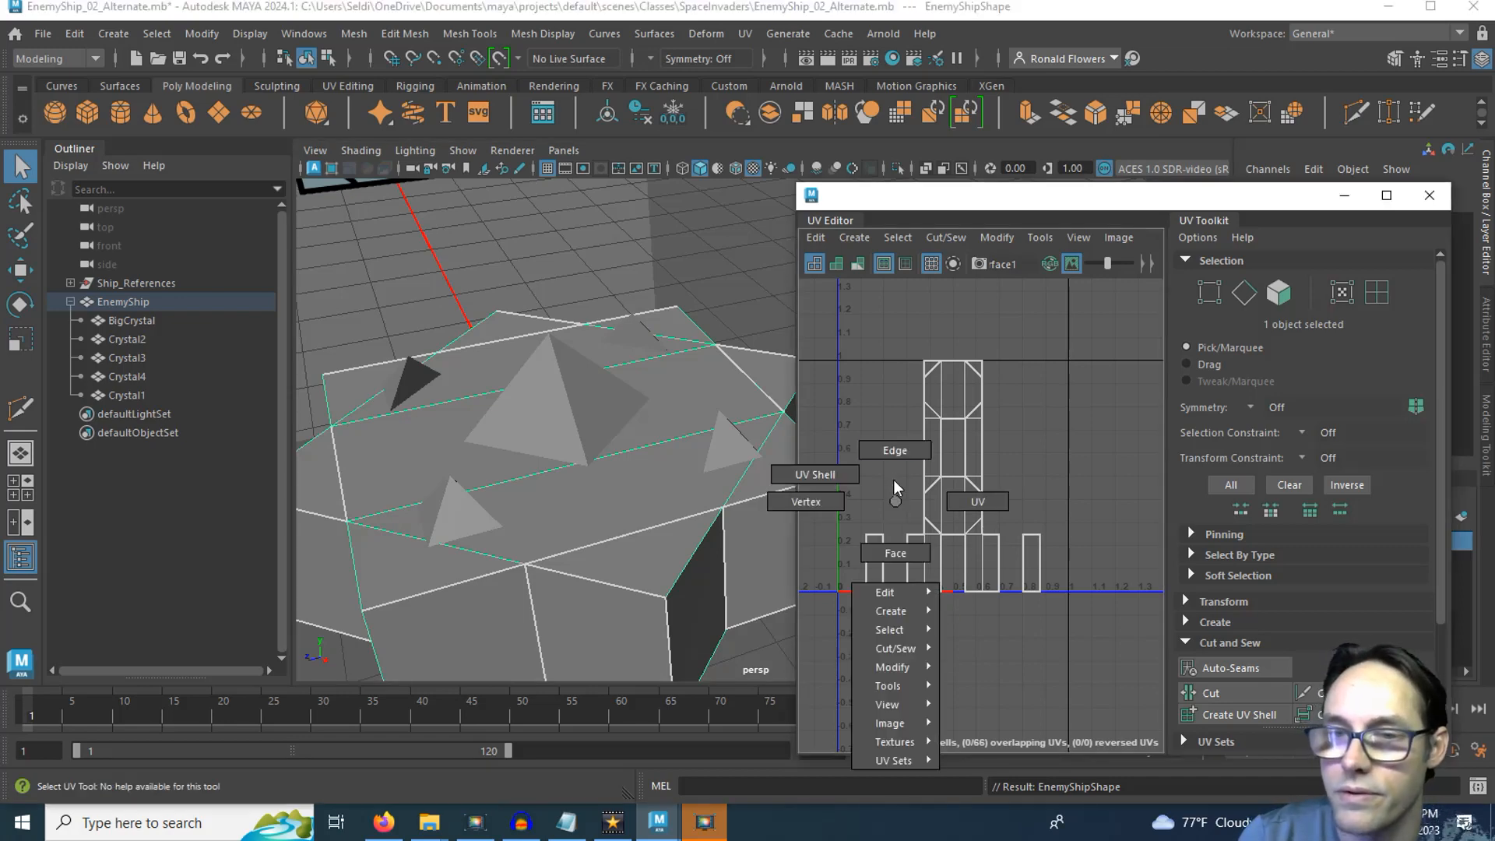
pyautogui.moveTo(888, 538); pyautogui.dragTo(888, 545, button='right')
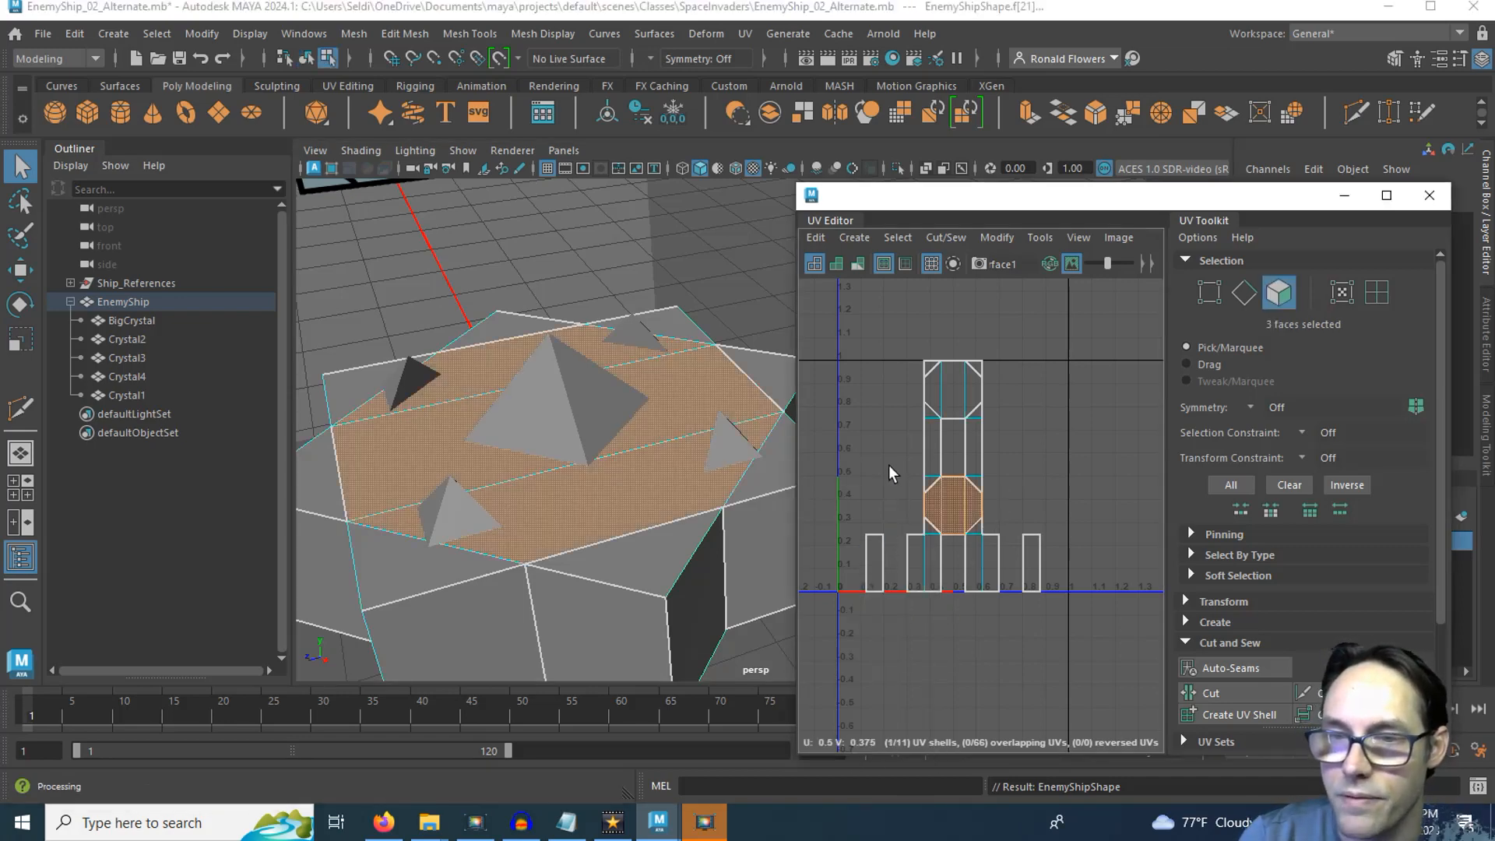
pyautogui.click(954, 504)
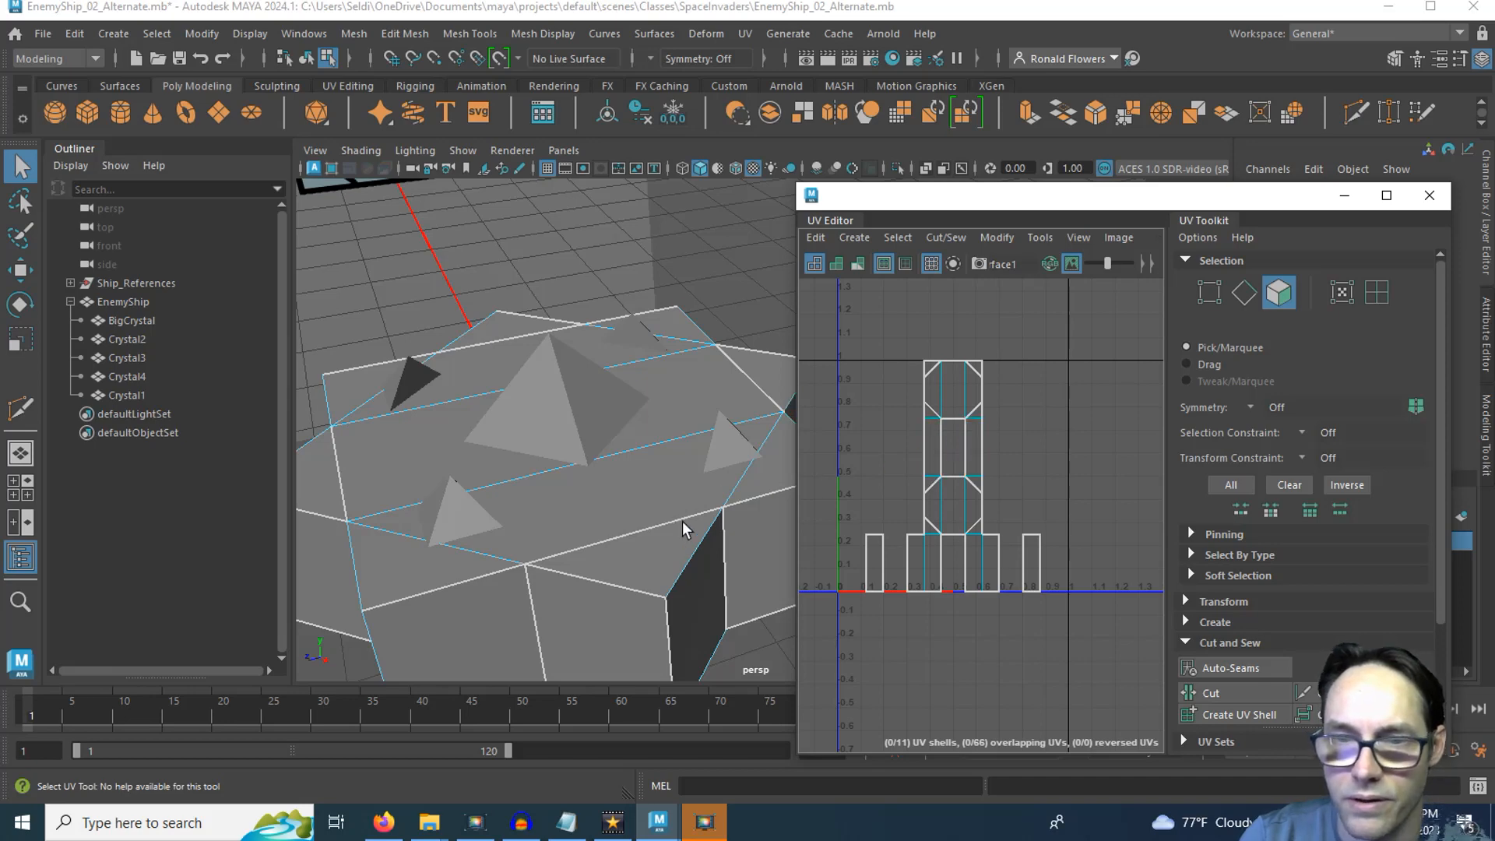
pyautogui.keyDown('alt'); pyautogui.moveTo(682, 521); pyautogui.dragTo(726, 530); pyautogui.keyUp('alt')
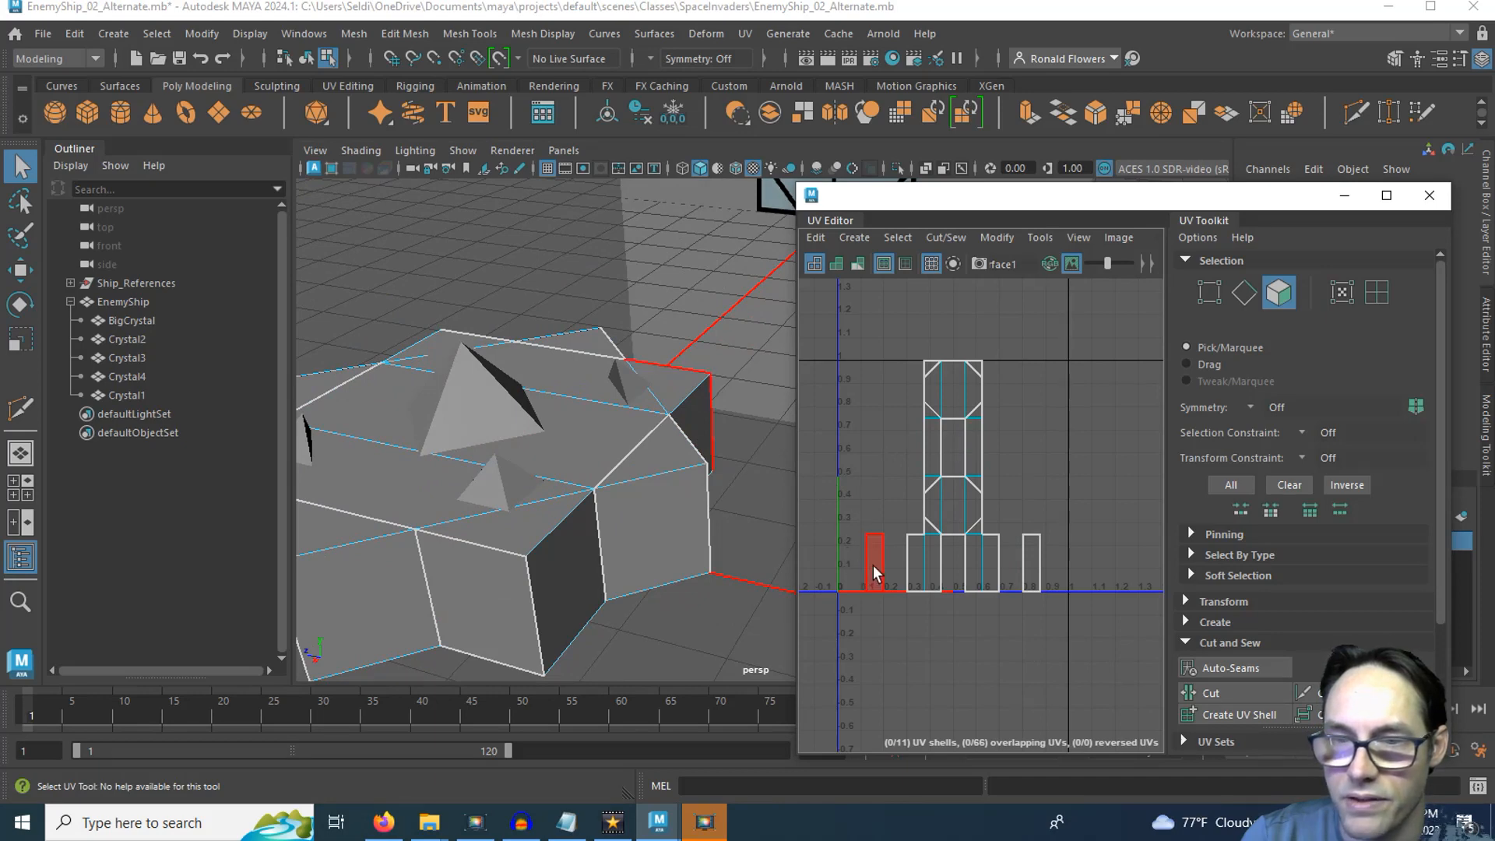
pyautogui.scroll(-2, 875, 487)
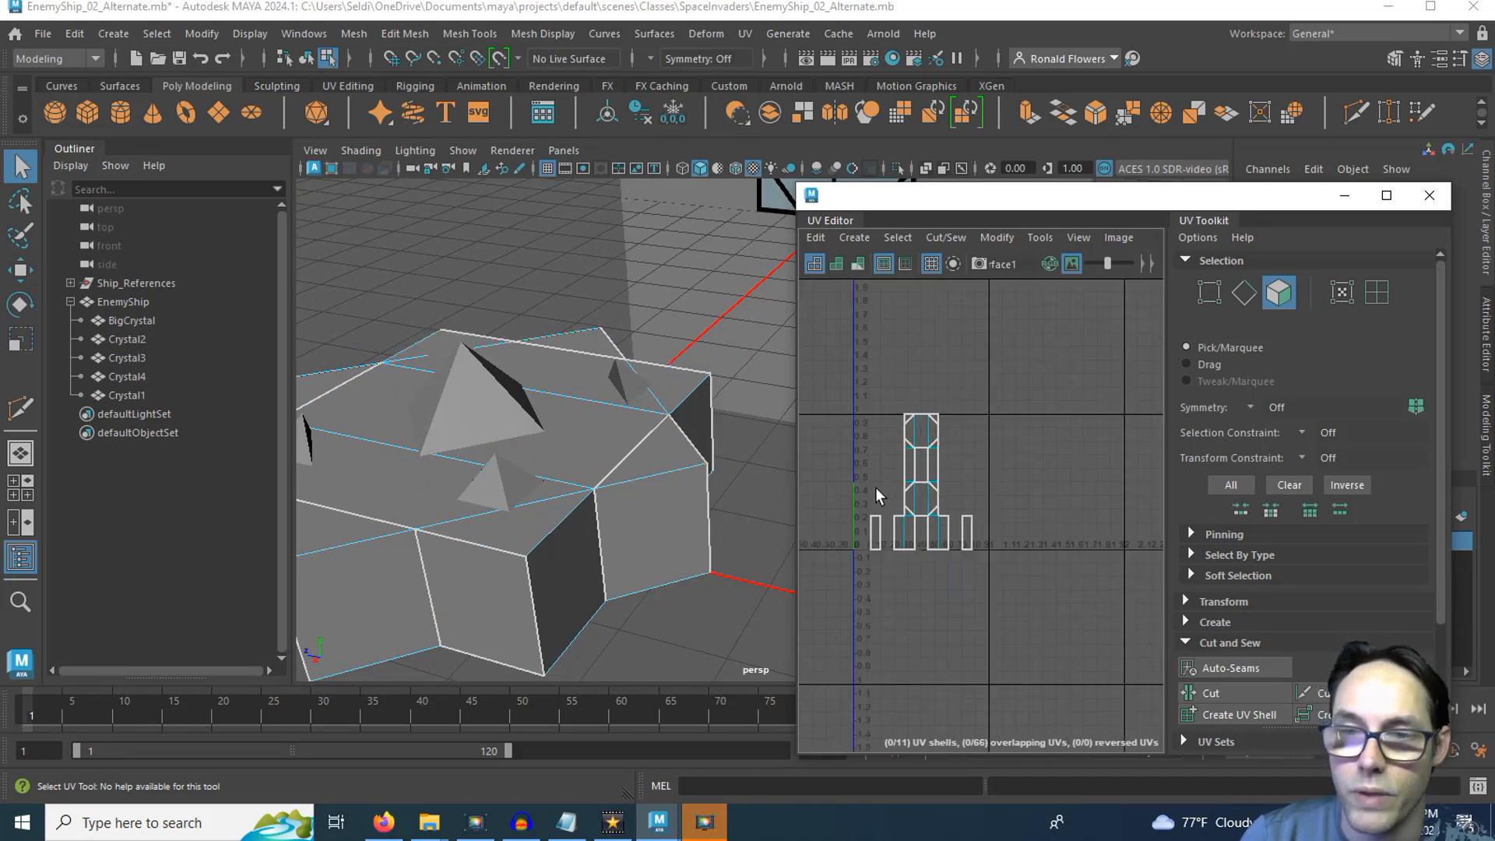
# Return to object selection on the hull and planar-map its UVs from the Y axis, fitted to the bounding box.
pyautogui.scroll(2, 975, 484)
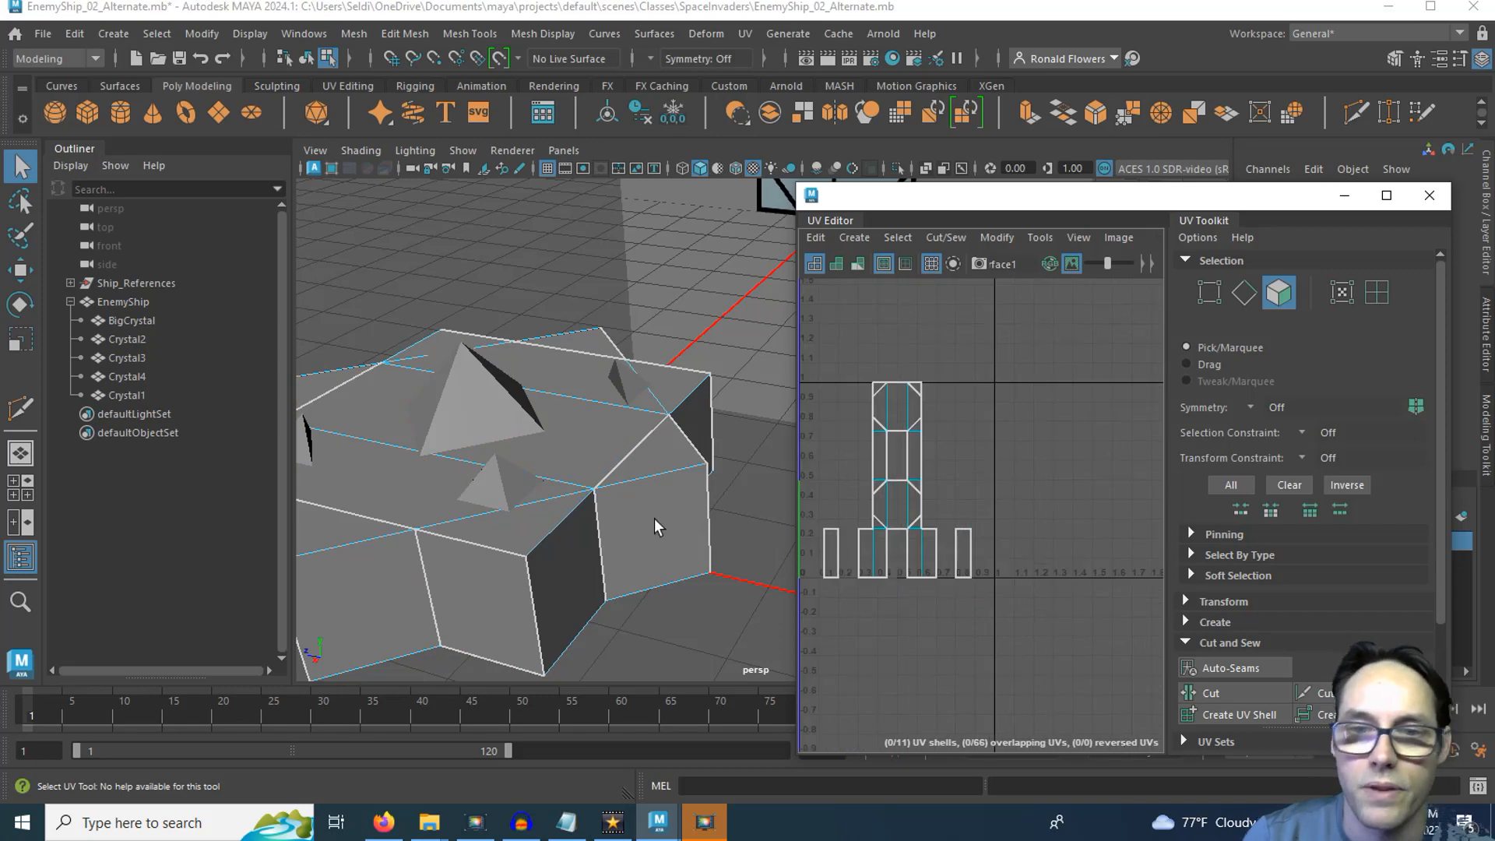
pyautogui.moveTo(654, 517)
pyautogui.keyDown('alt'); pyautogui.mouseDown()
pyautogui.moveTo(595, 558)
pyautogui.moveTo(551, 478)
pyautogui.moveTo(644, 518)
pyautogui.mouseUp(); pyautogui.keyUp('alt')
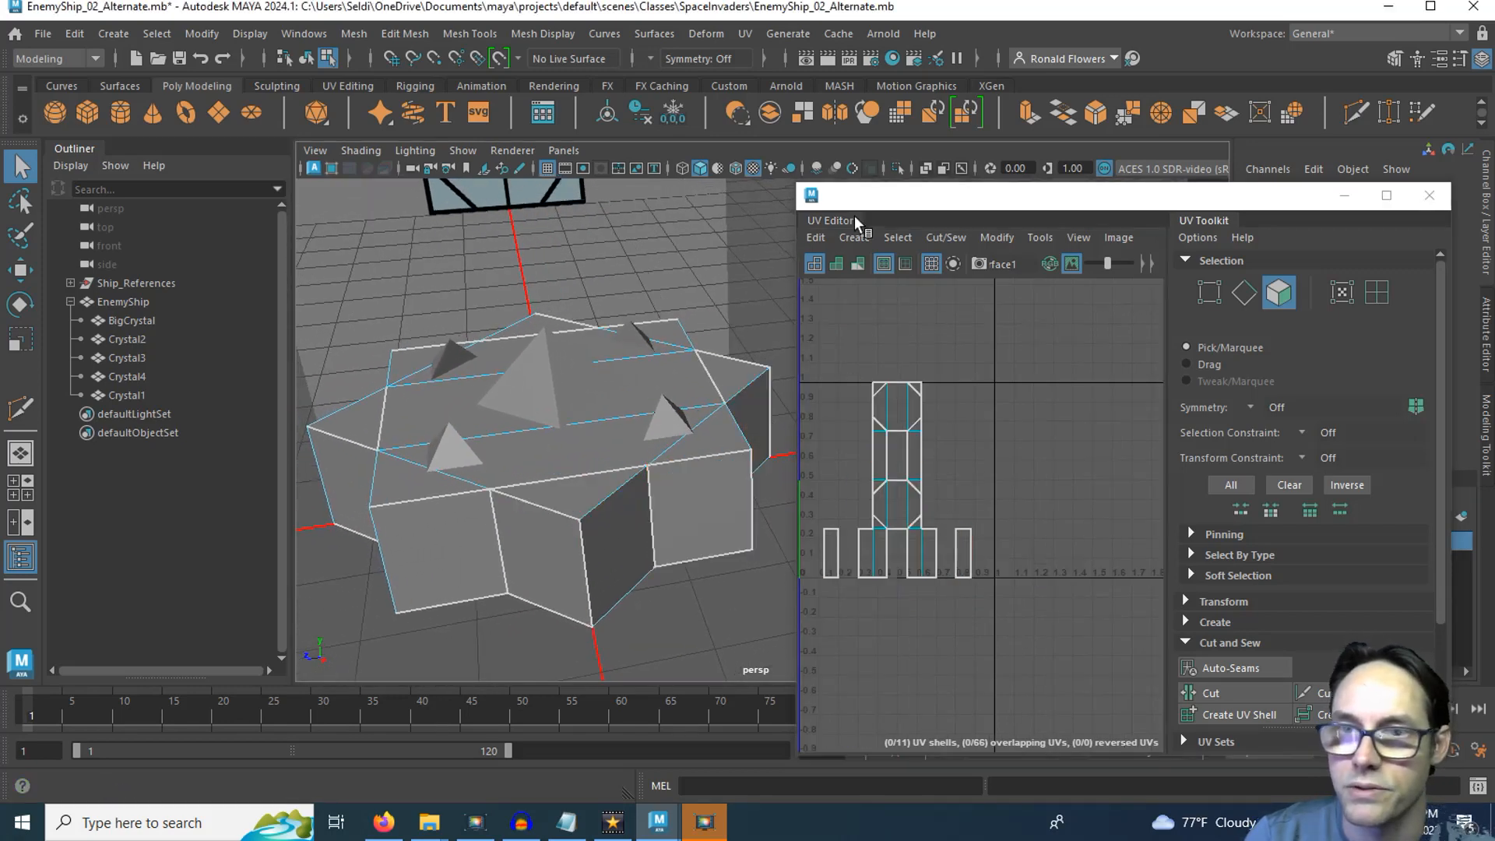
pyautogui.moveTo(856, 201); pyautogui.dragTo(898, 215)
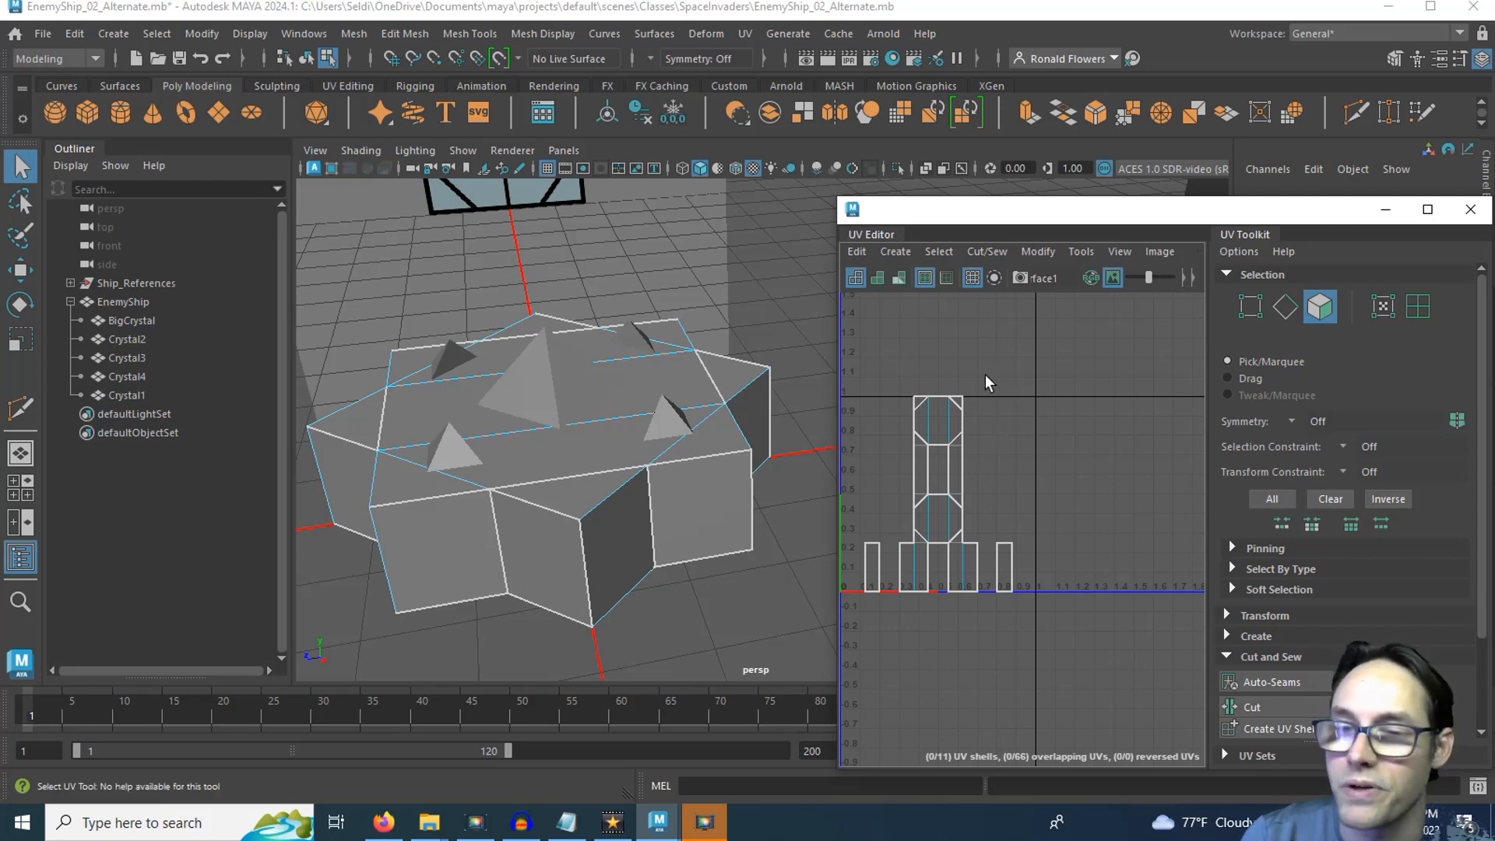
pyautogui.rightClick(1001, 389)
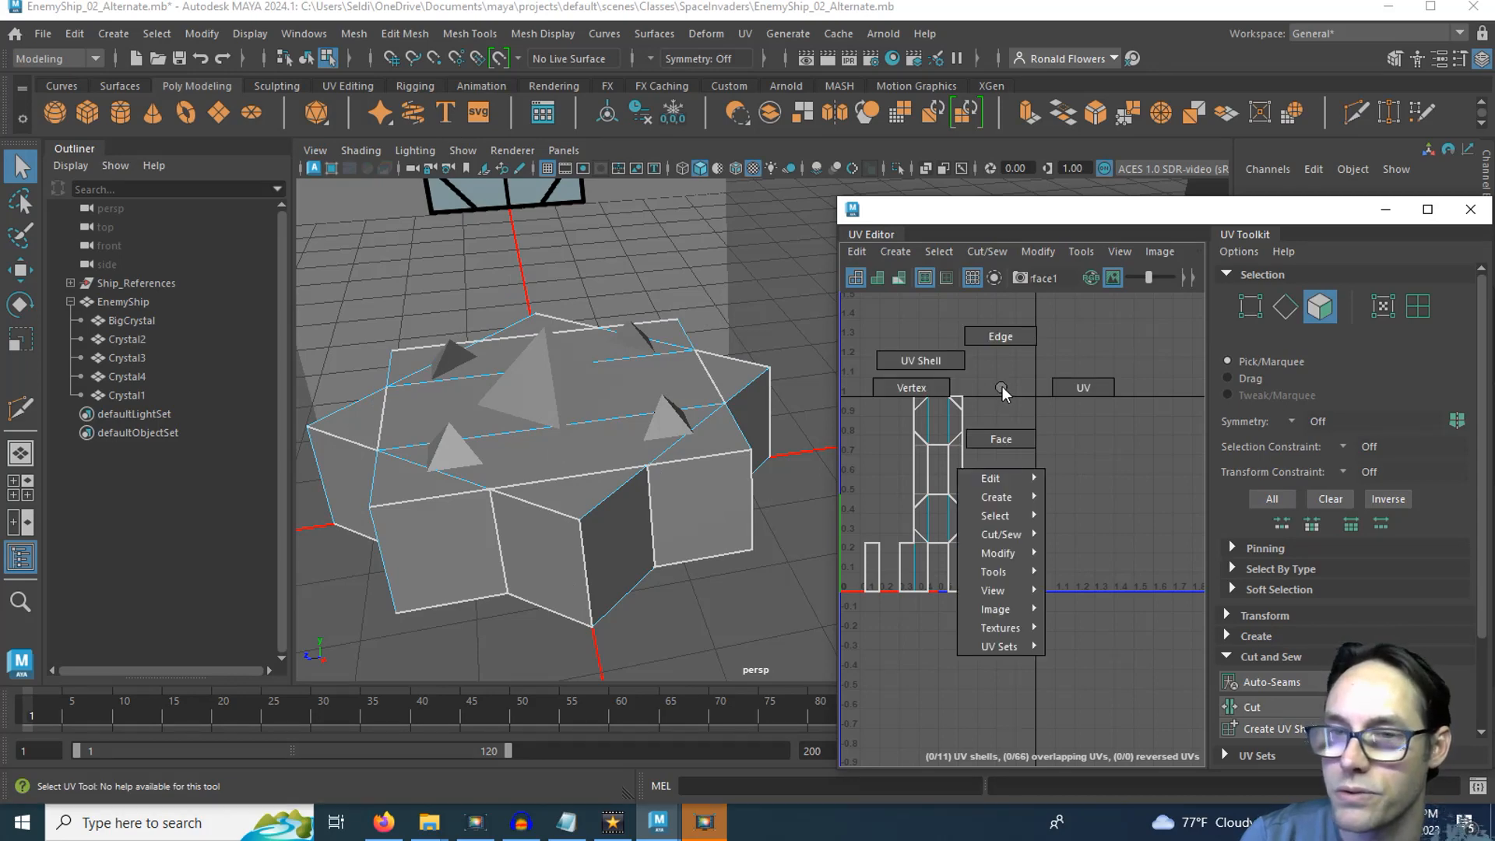
pyautogui.moveTo(732, 398); pyautogui.dragTo(779, 244, button='right')
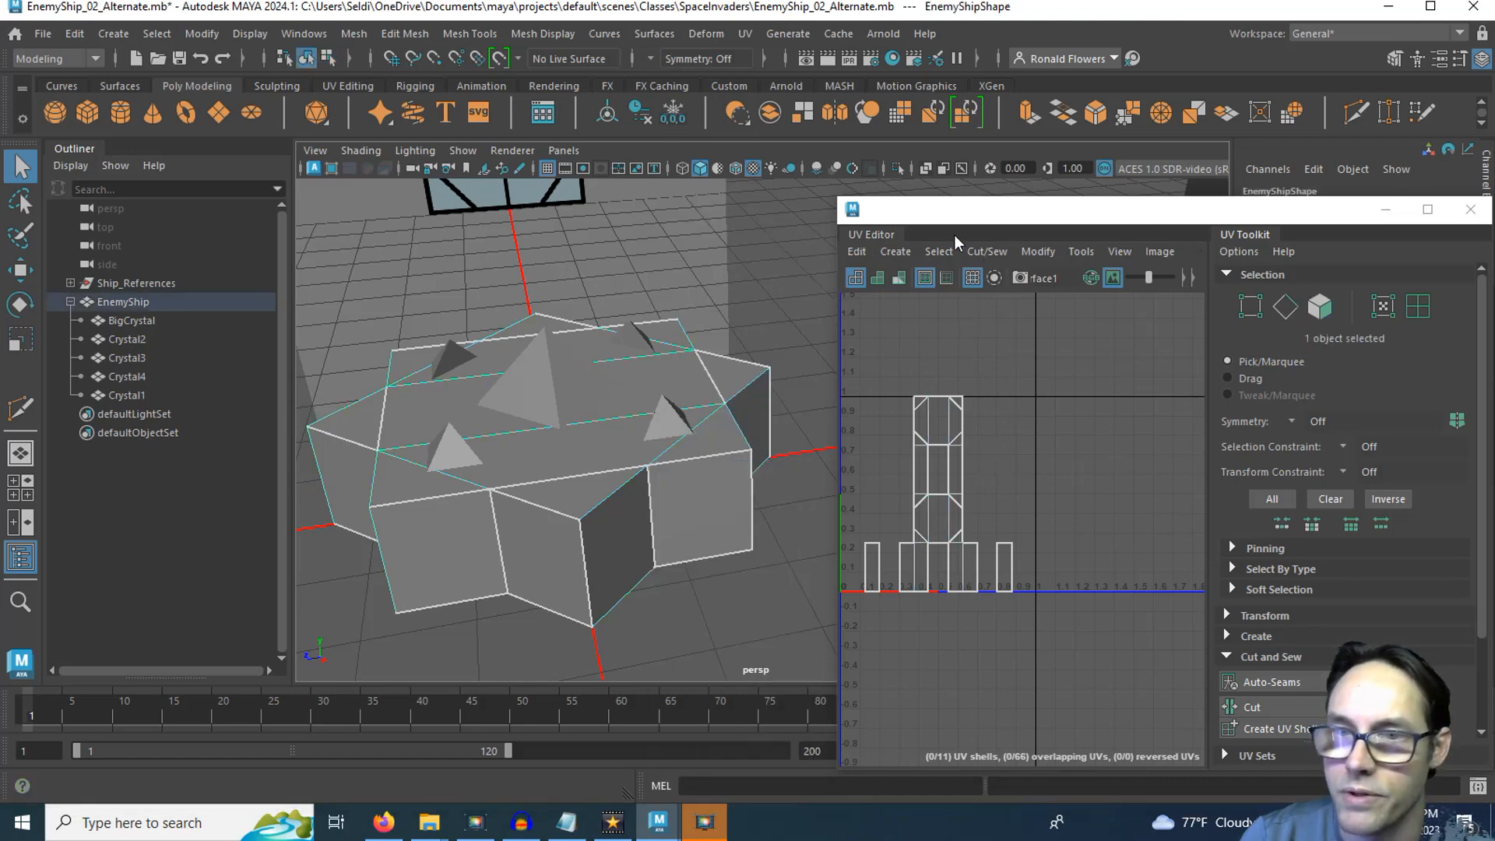
pyautogui.click(899, 253)
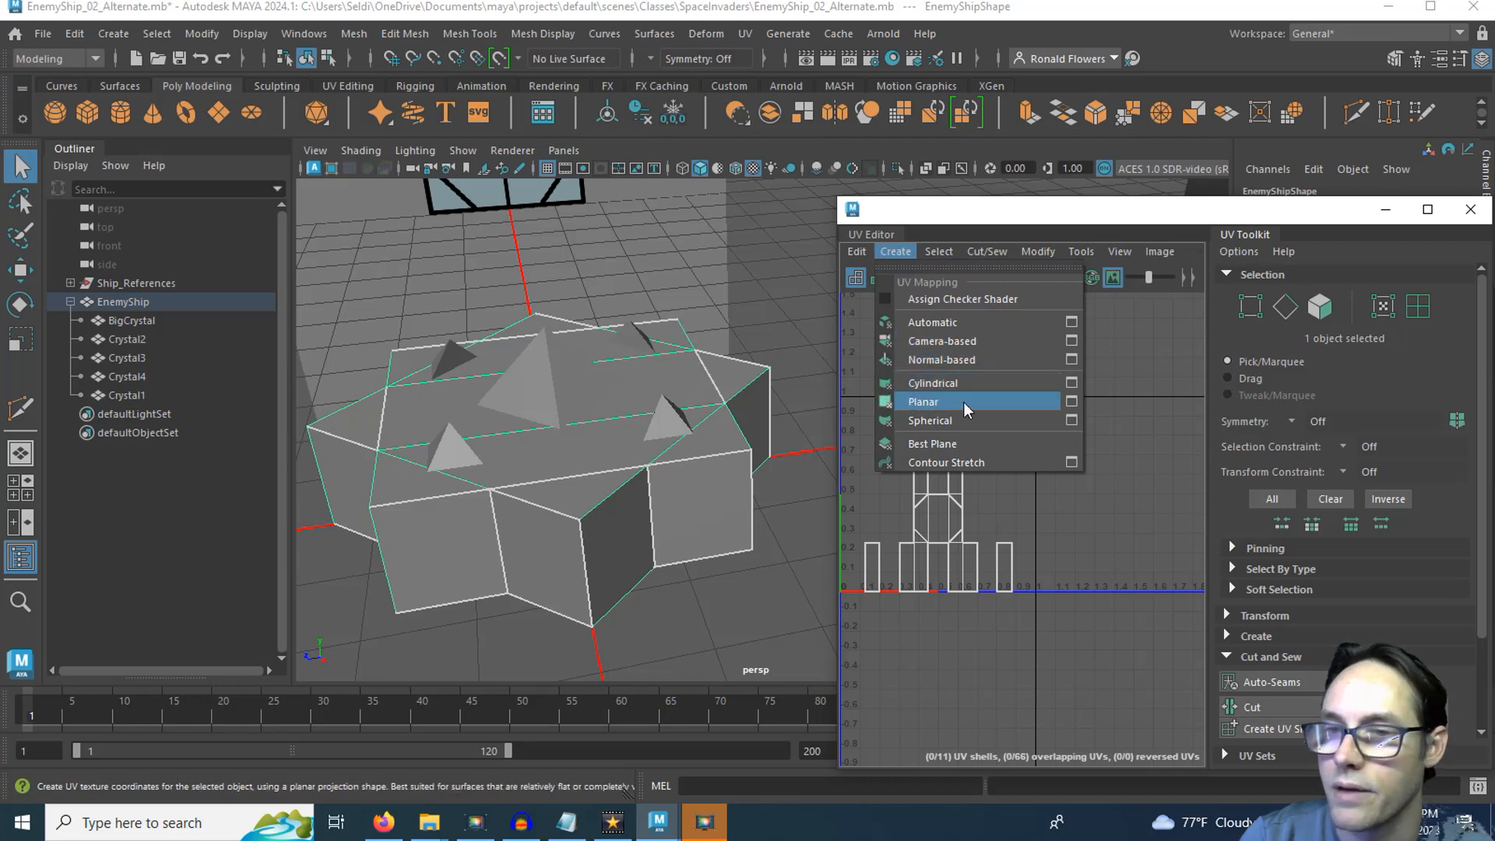
pyautogui.click(1073, 402)
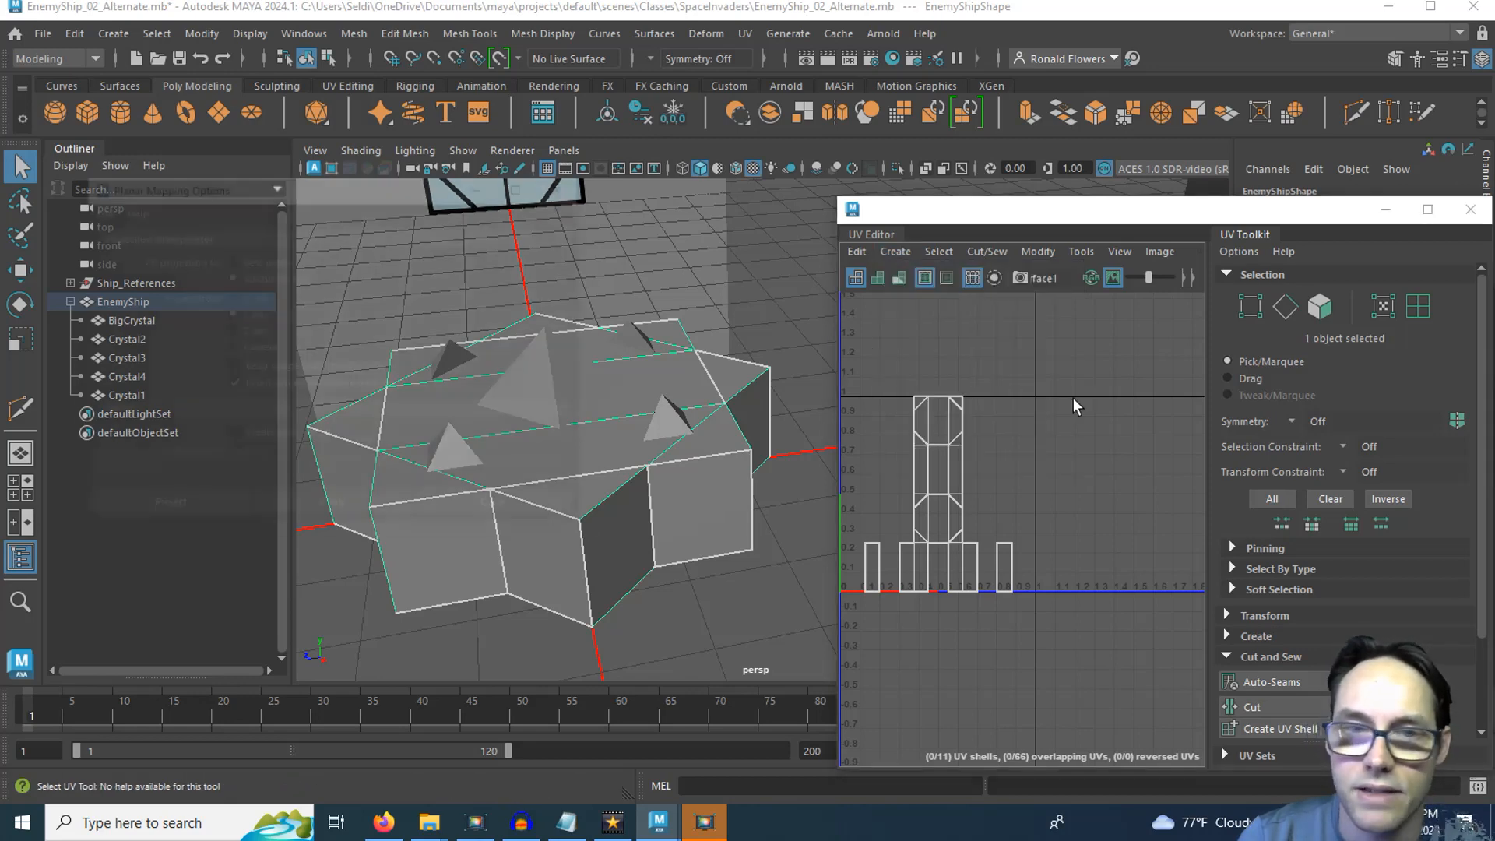
pyautogui.moveTo(242, 191); pyautogui.dragTo(238, 265)
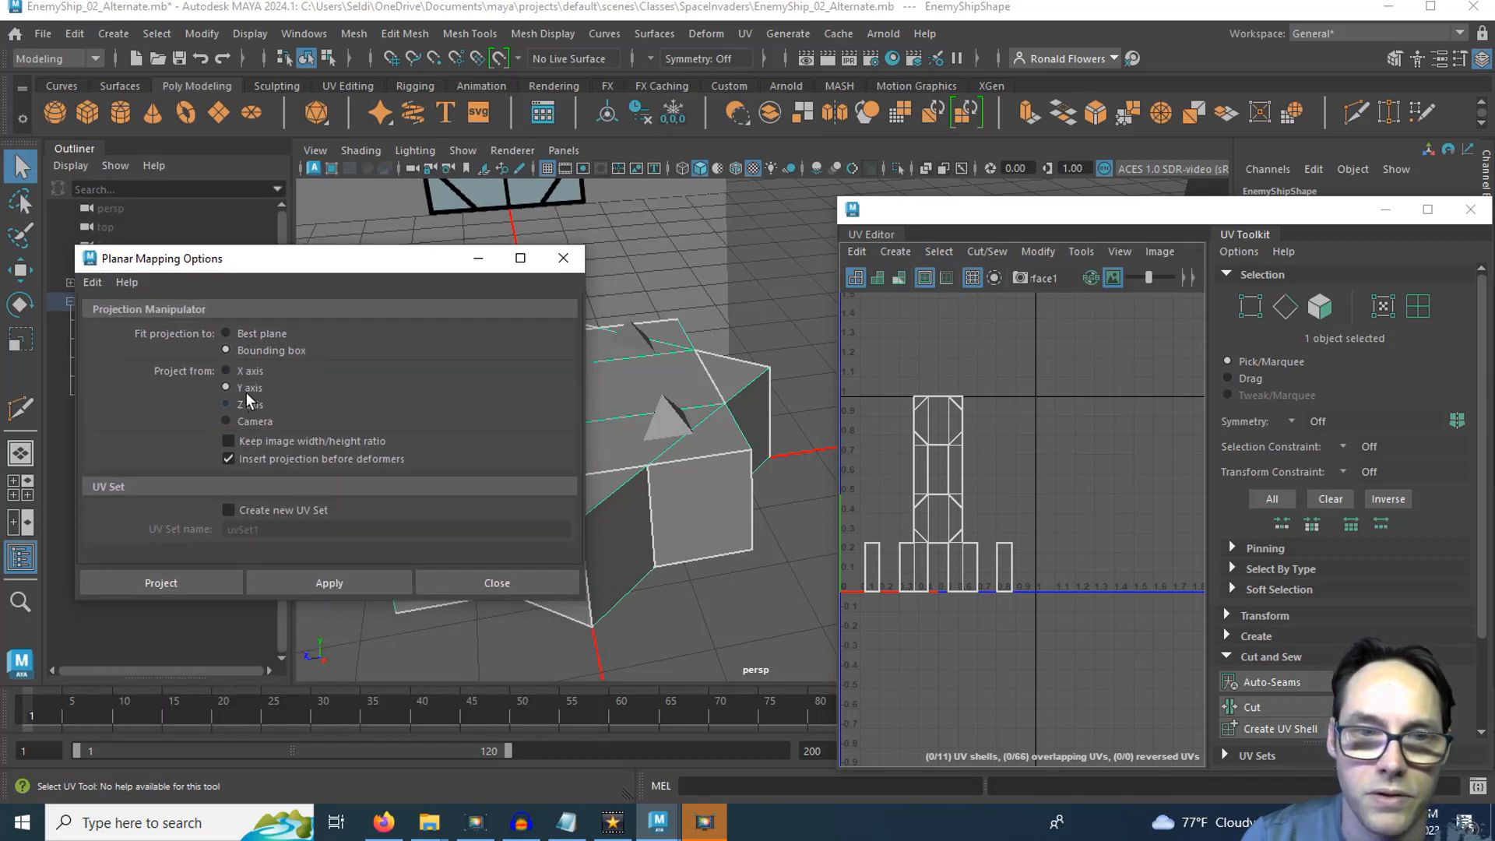
pyautogui.moveTo(220, 264); pyautogui.dragTo(157, 269)
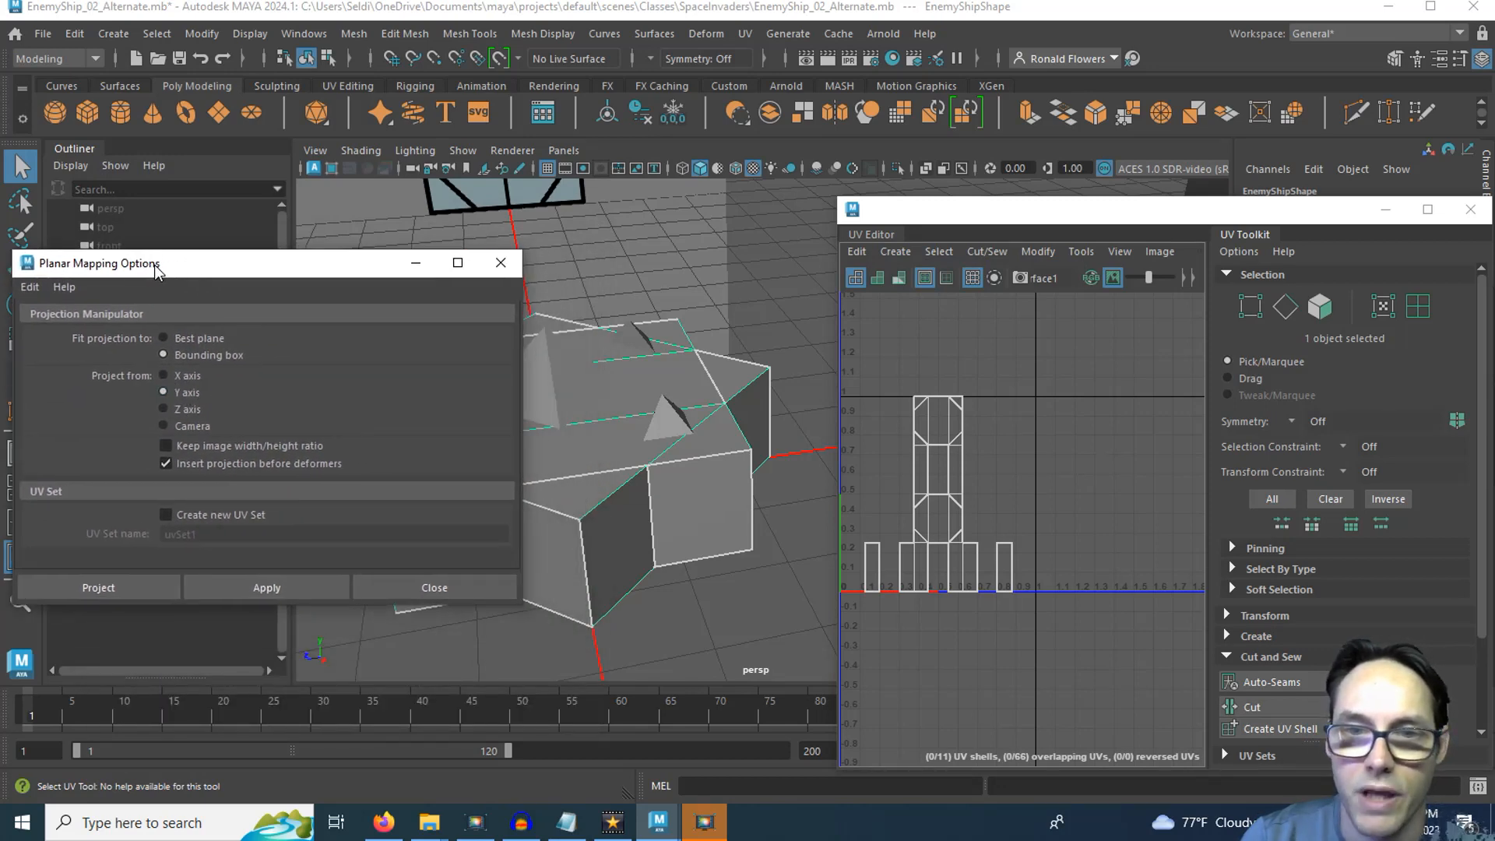
pyautogui.click(280, 587)
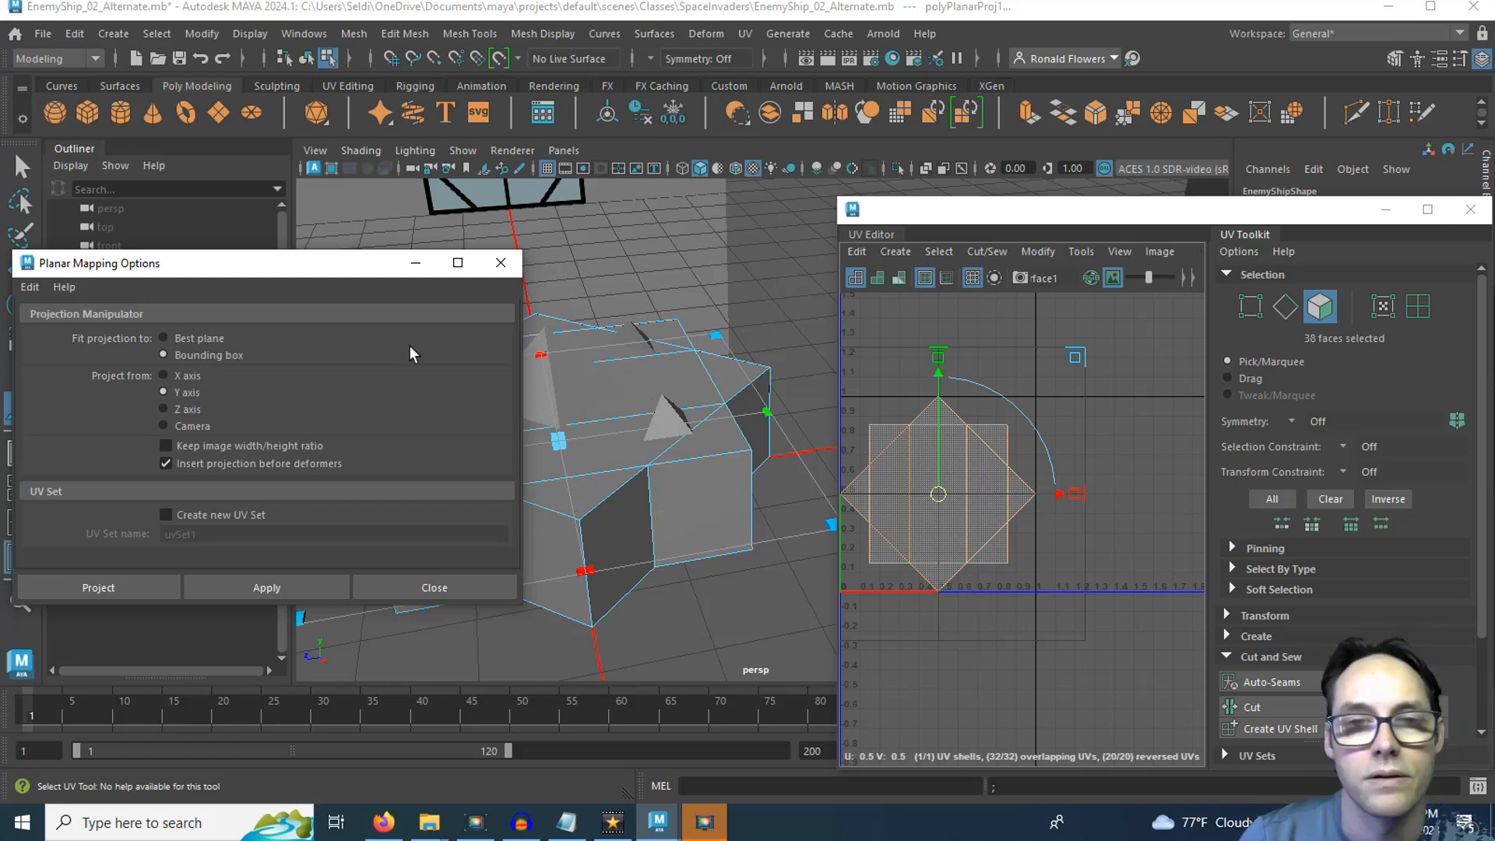
pyautogui.click(501, 263)
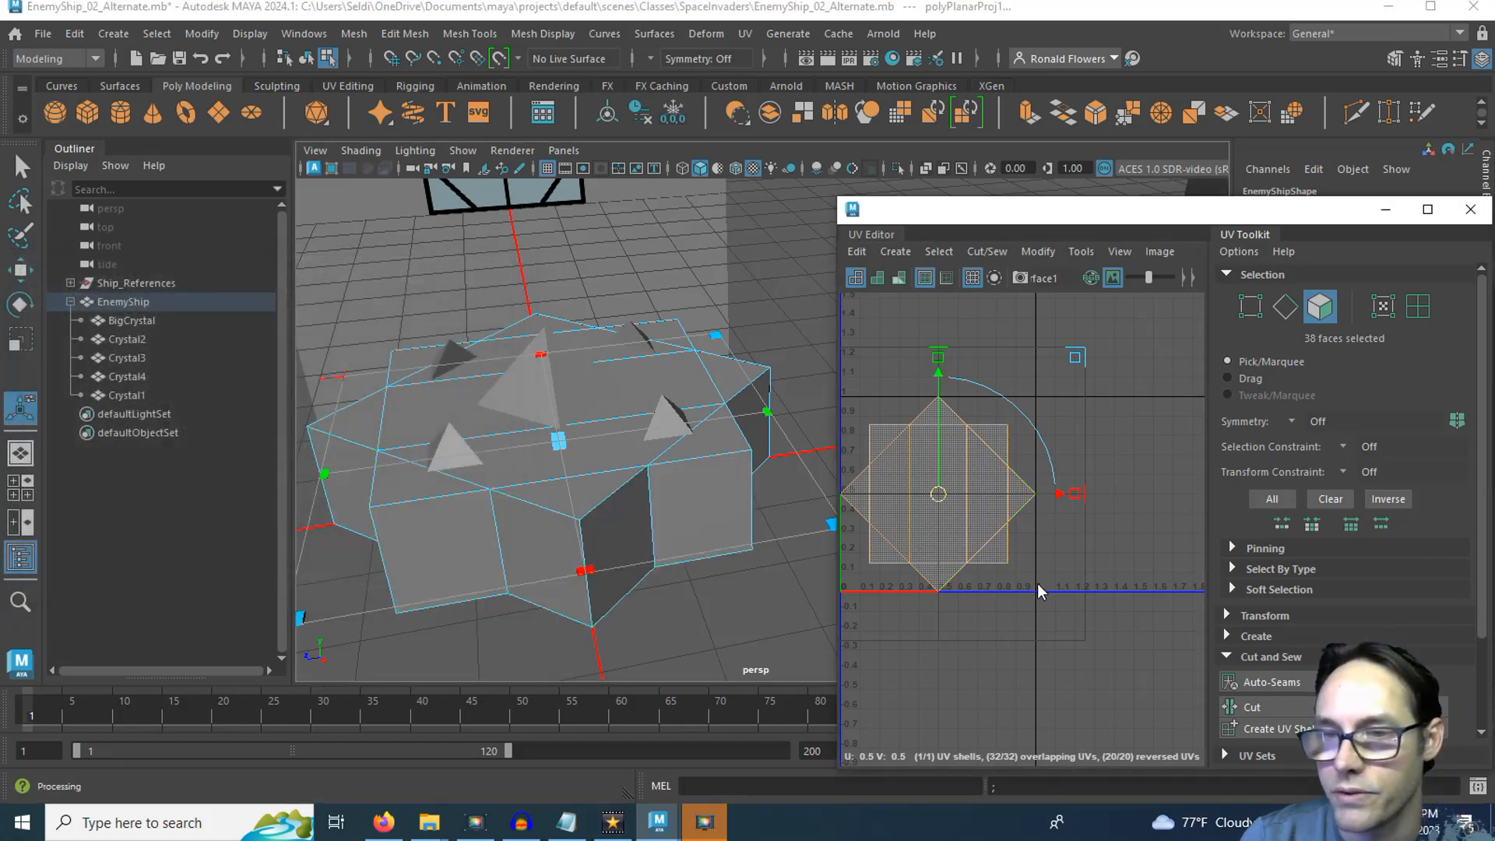
# Compare the hull's planar UV faces with the matching top and bottom faces of the model, ending with nothing selected.
pyautogui.moveTo(1036, 592); pyautogui.dragTo(1077, 549, button='right')
pyautogui.click(1077, 549)
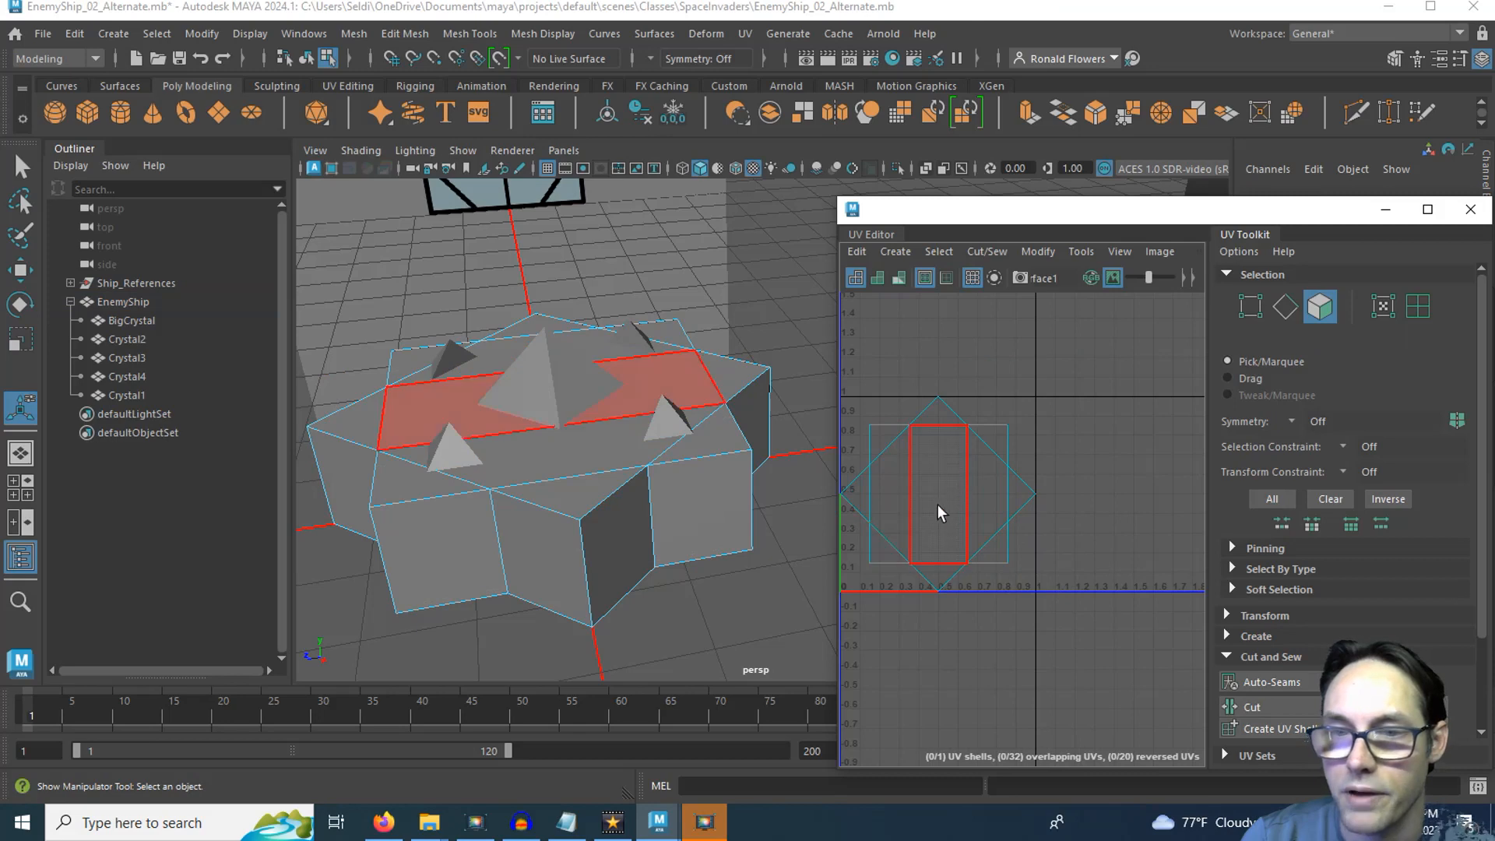
pyautogui.keyDown('alt'); pyautogui.moveTo(568, 568); pyautogui.dragTo(623, 479); pyautogui.keyUp('alt')
pyautogui.click(938, 484)
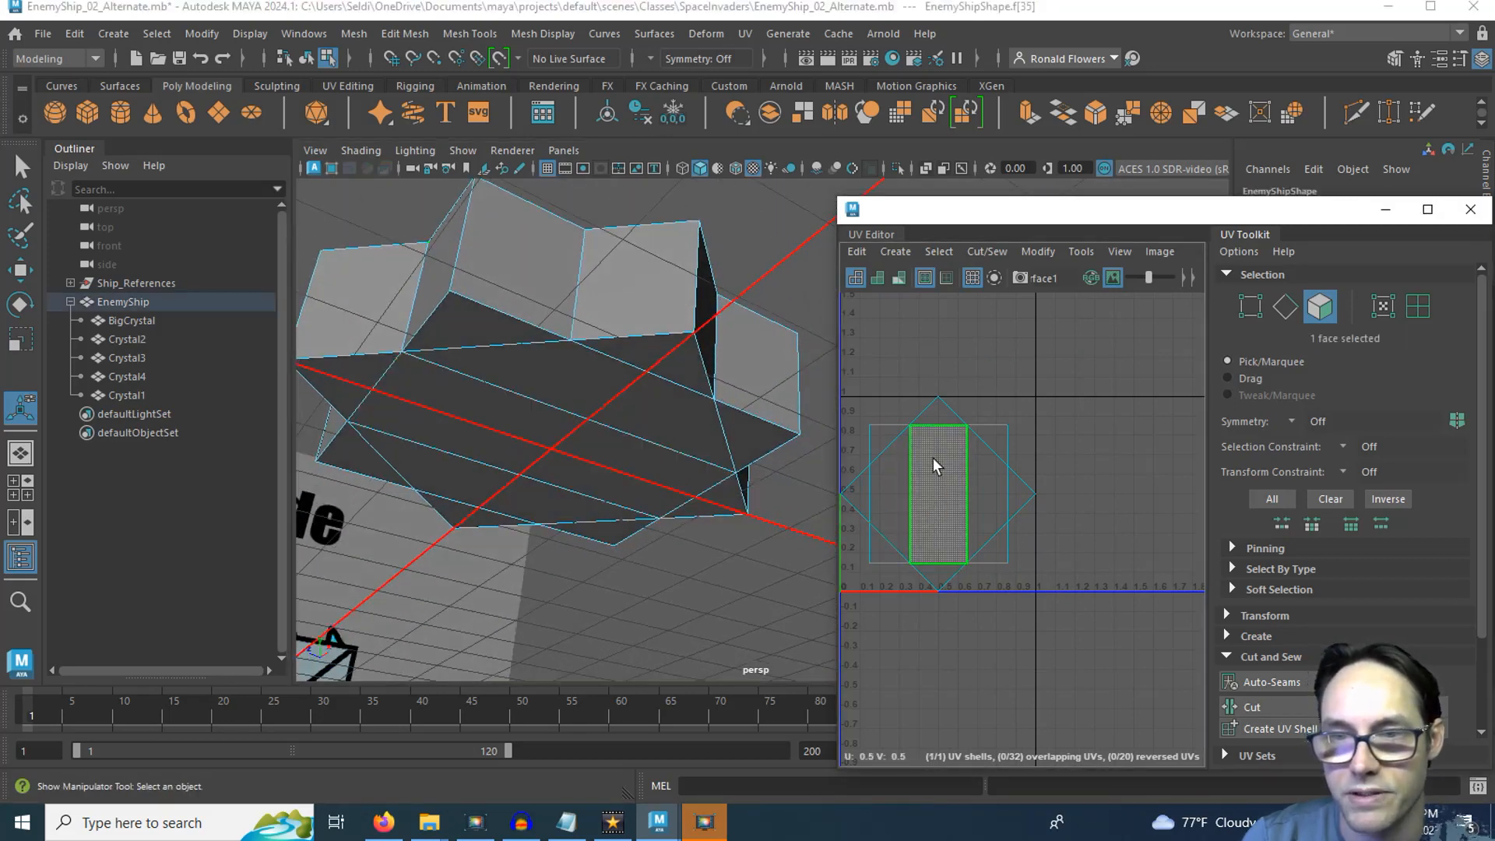
pyautogui.click(571, 413)
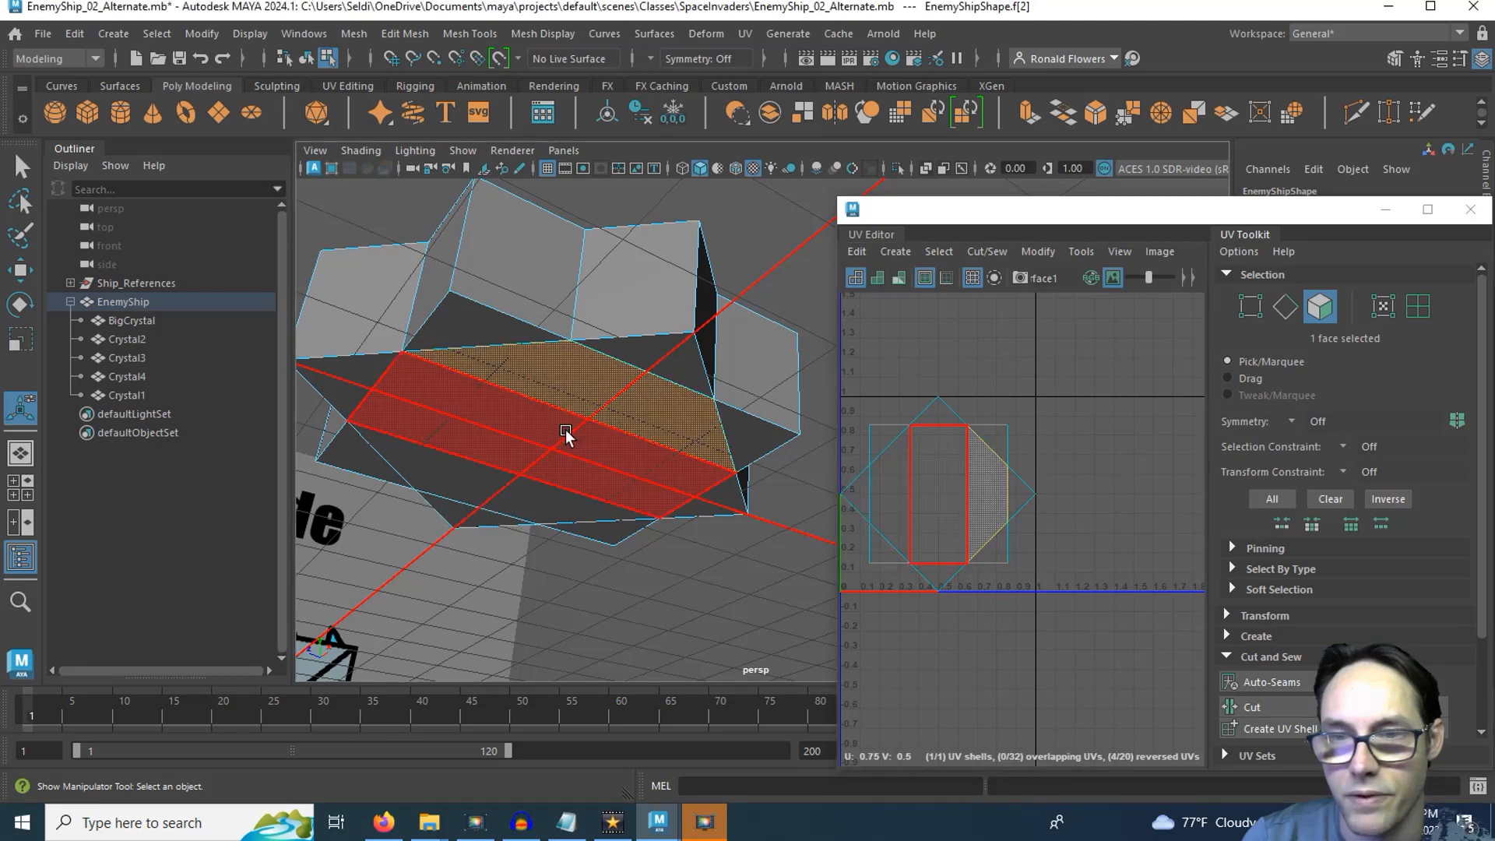
pyautogui.keyDown('alt'); pyautogui.moveTo(616, 407); pyautogui.dragTo(572, 489); pyautogui.keyUp('alt')
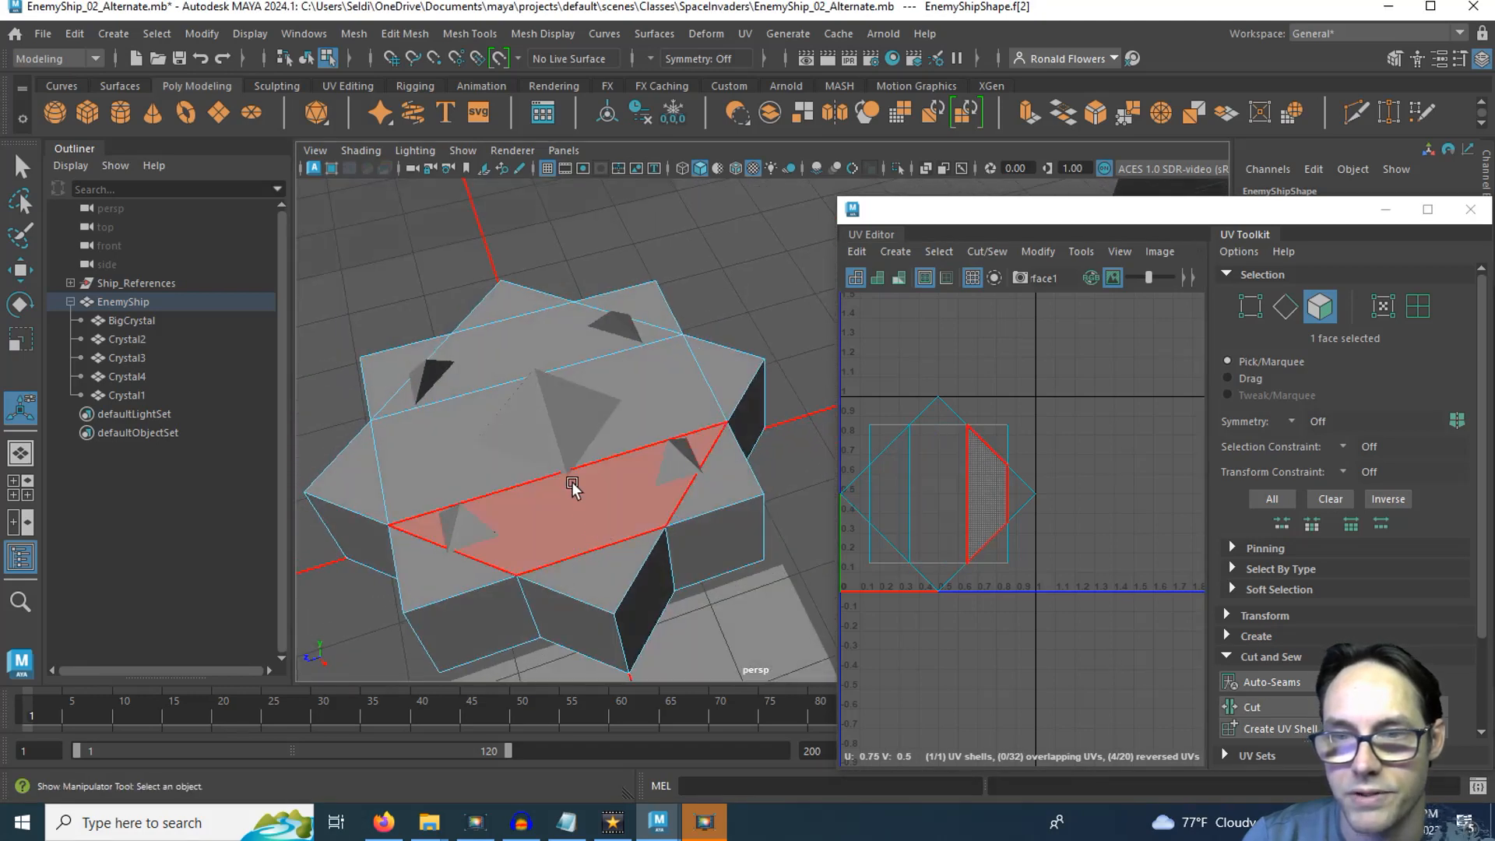
pyautogui.click(1074, 592)
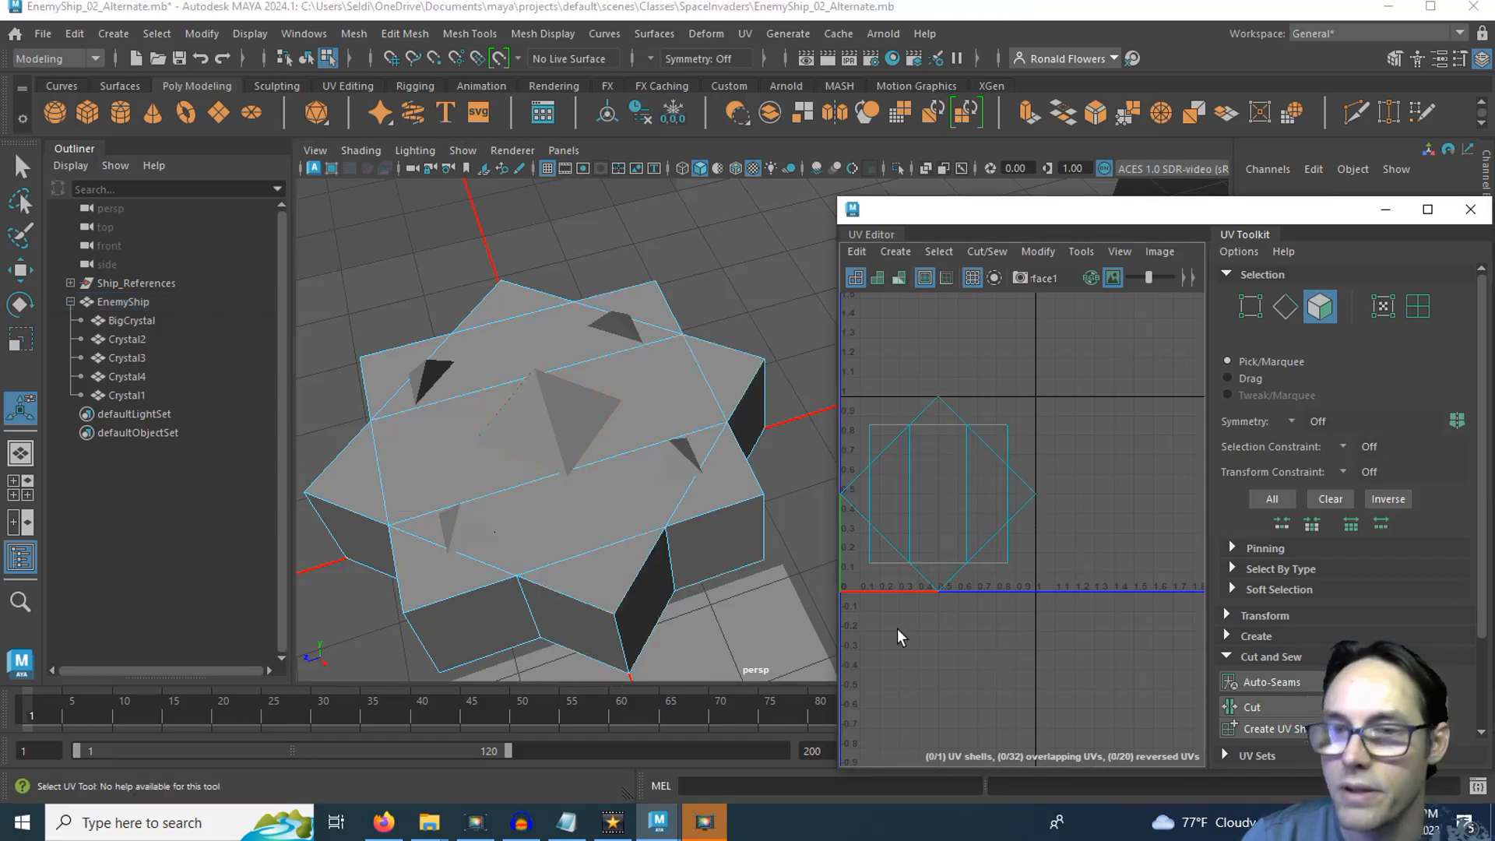
# Examine how single side faces and the full ring of side walls appear in the hull's planar UV layout.
pyautogui.keyDown('alt'); pyautogui.moveTo(900, 637); pyautogui.dragTo(951, 625, button='middle'); pyautogui.keyUp('alt')
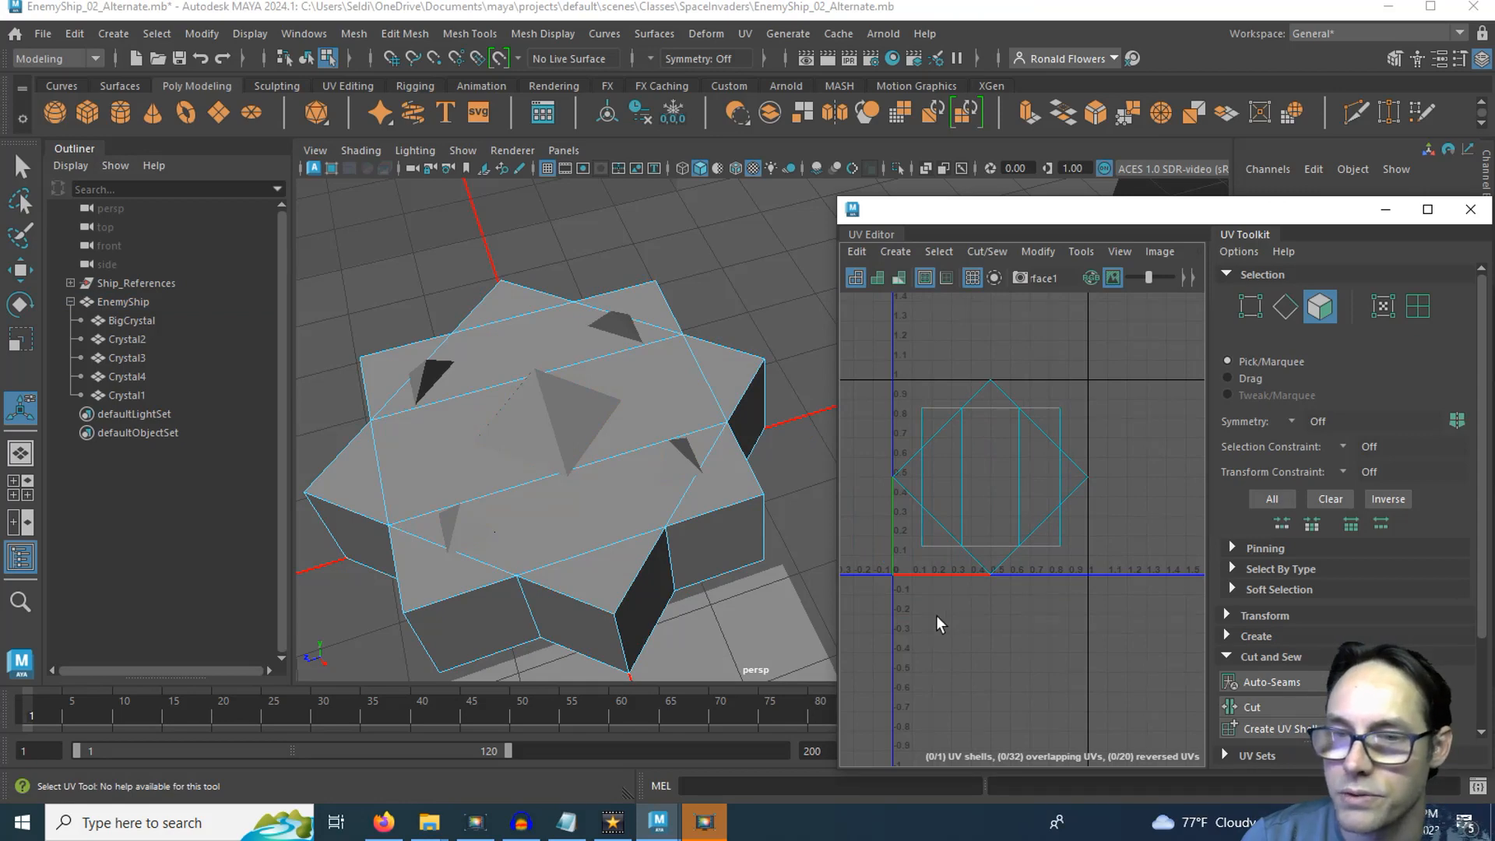
pyautogui.keyDown('alt'); pyautogui.moveTo(621, 594); pyautogui.dragTo(605, 534); pyautogui.keyUp('alt')
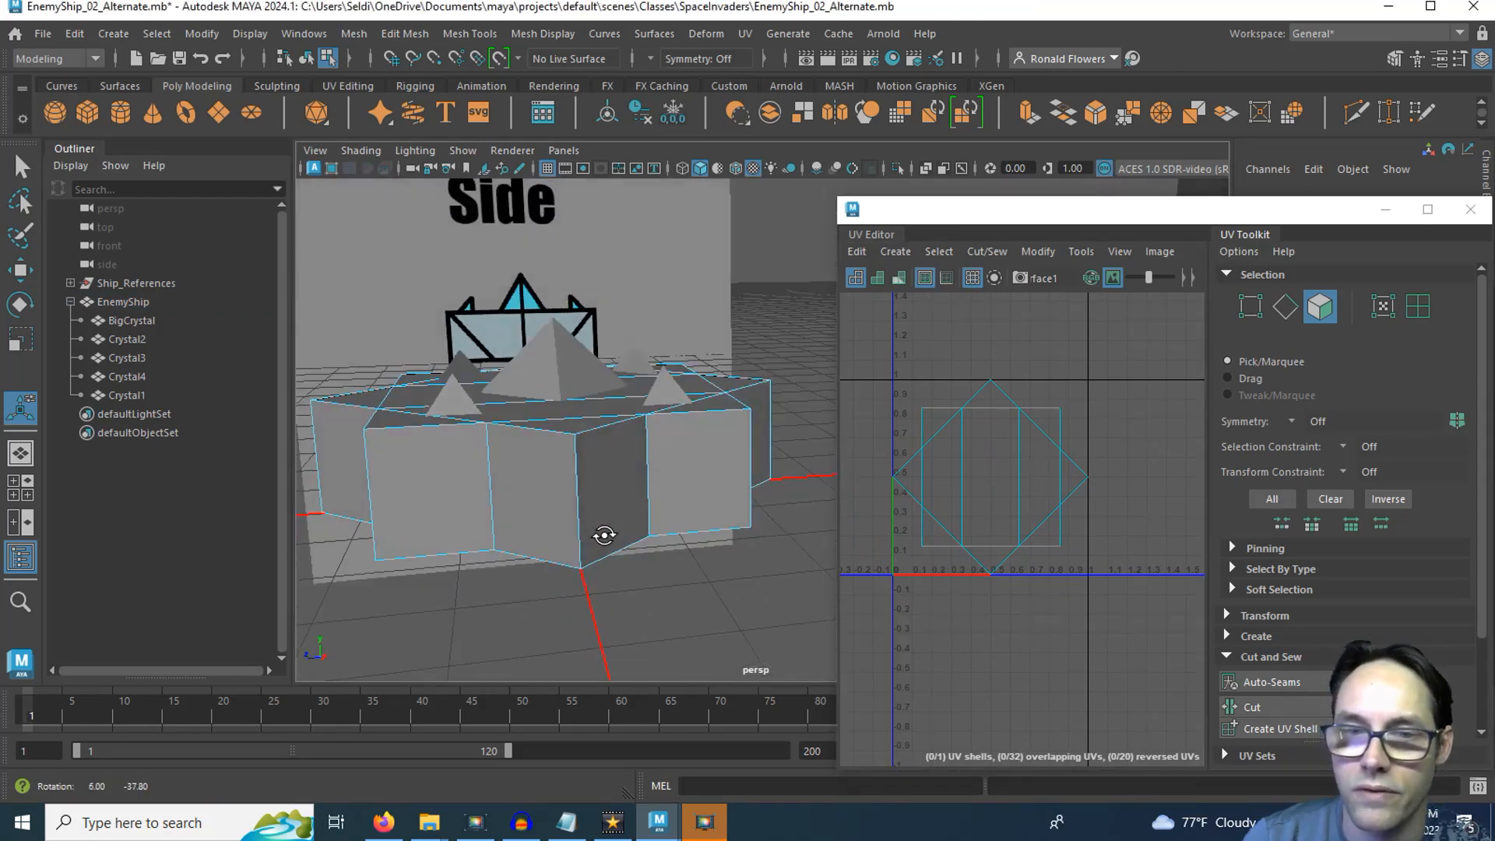
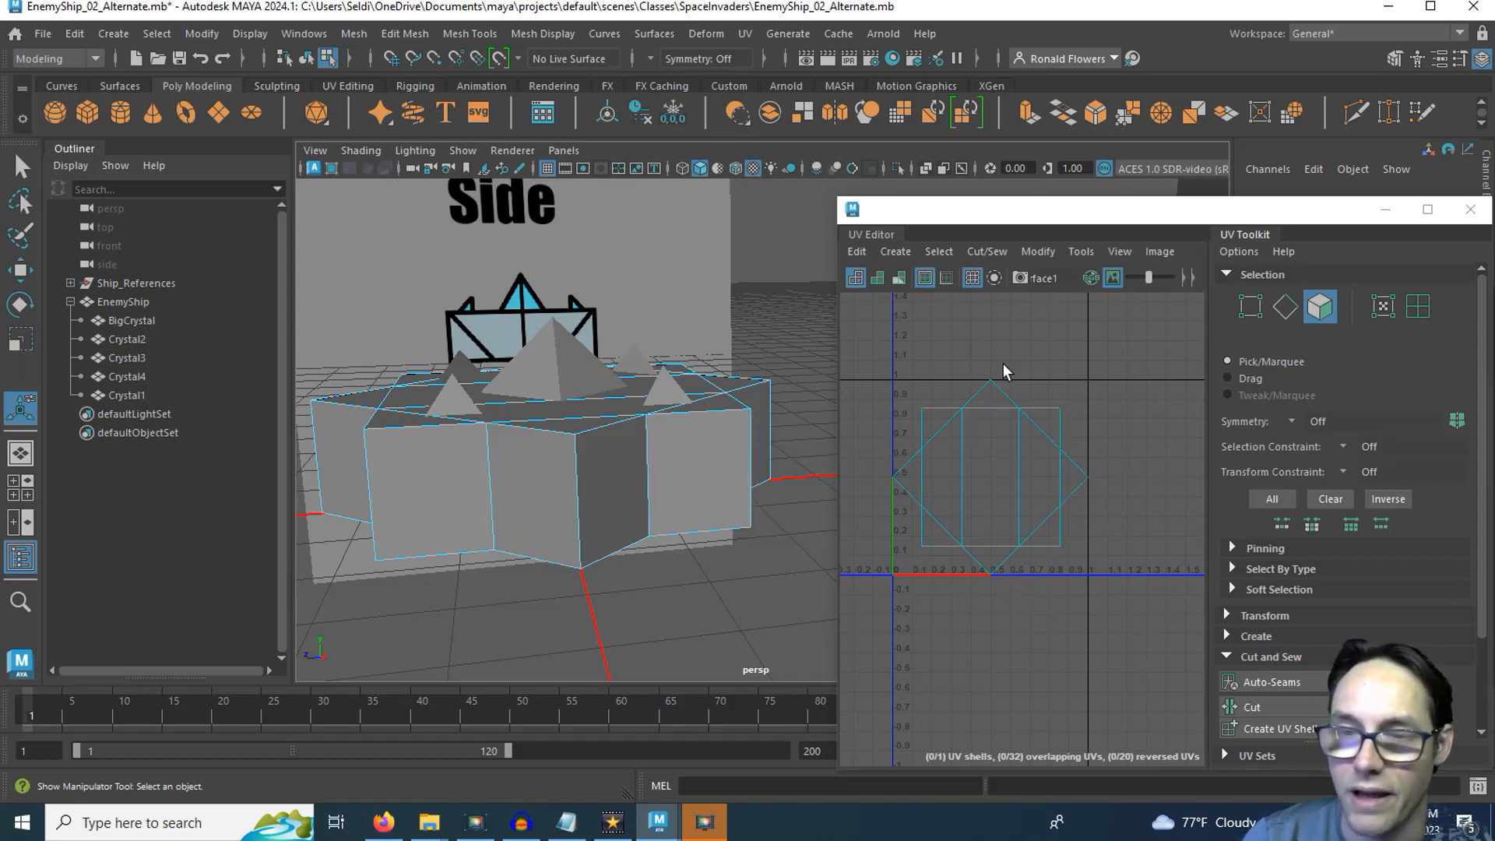
pyautogui.click(608, 495)
pyautogui.press('q')
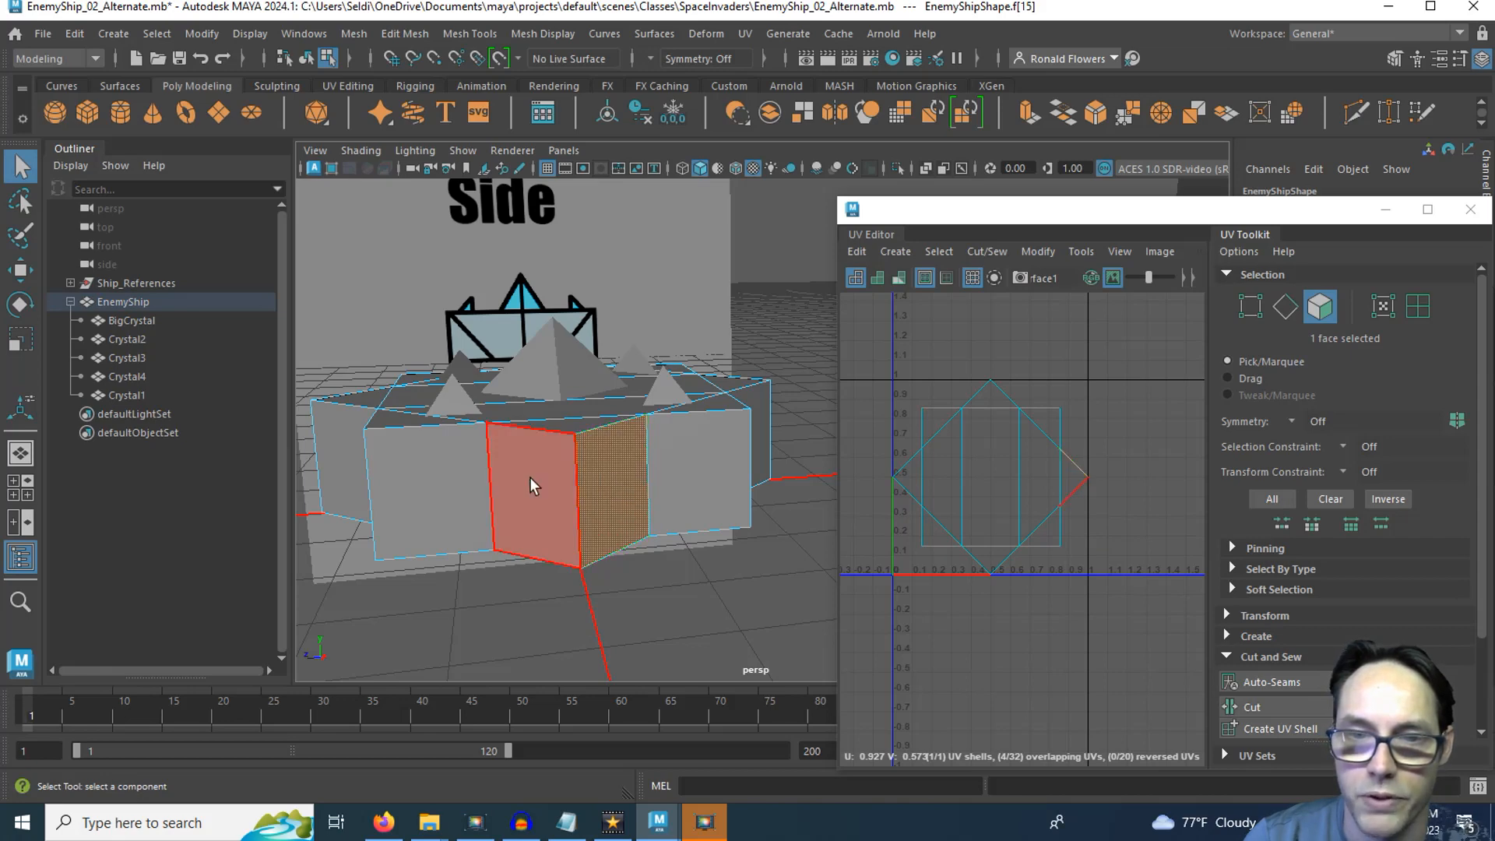
pyautogui.click(684, 470)
pyautogui.click(584, 489)
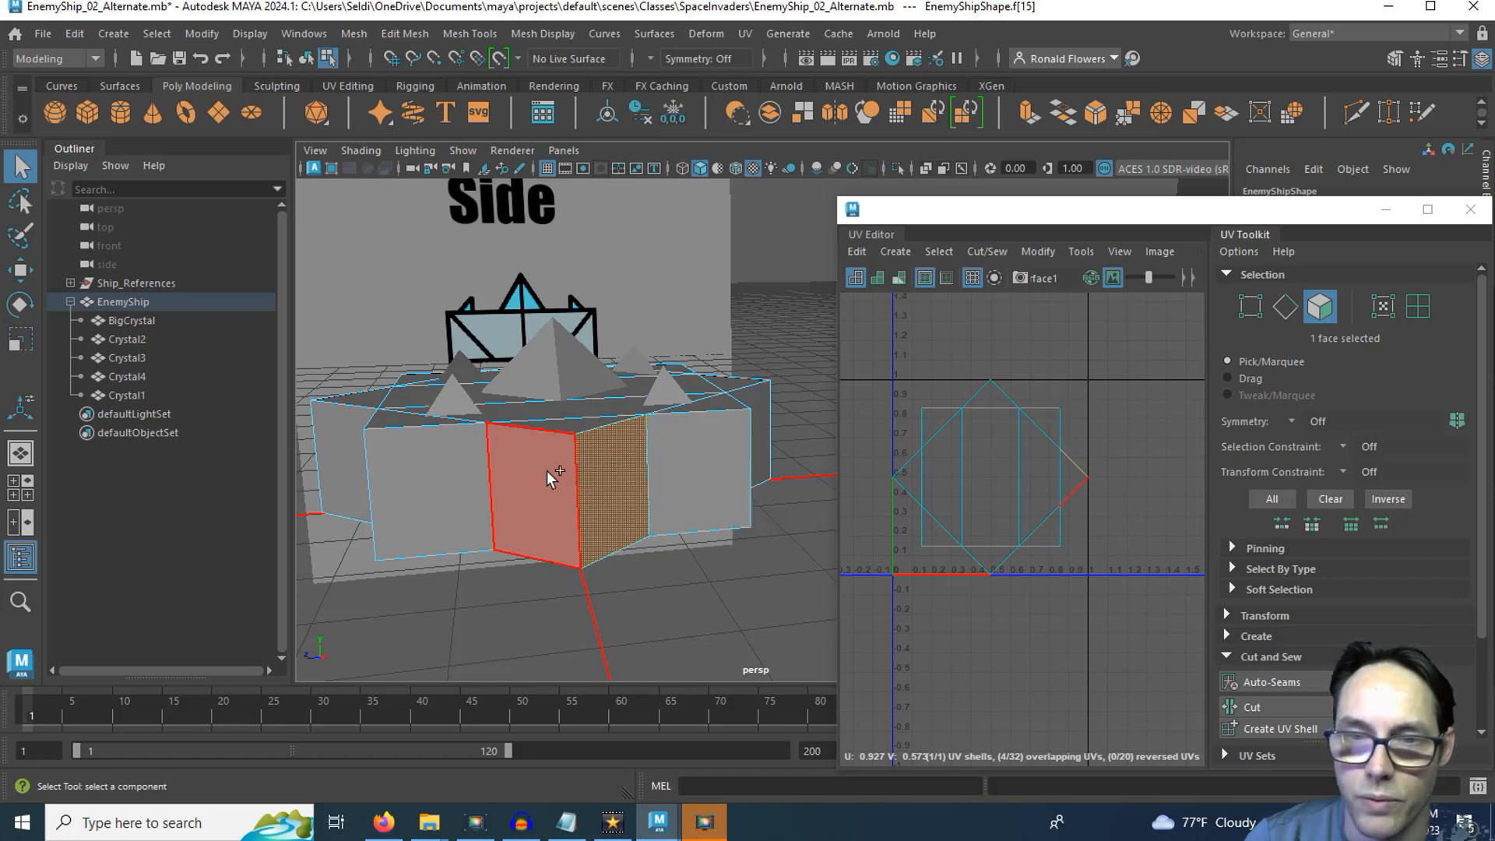
pyautogui.doubleClick(687, 457)
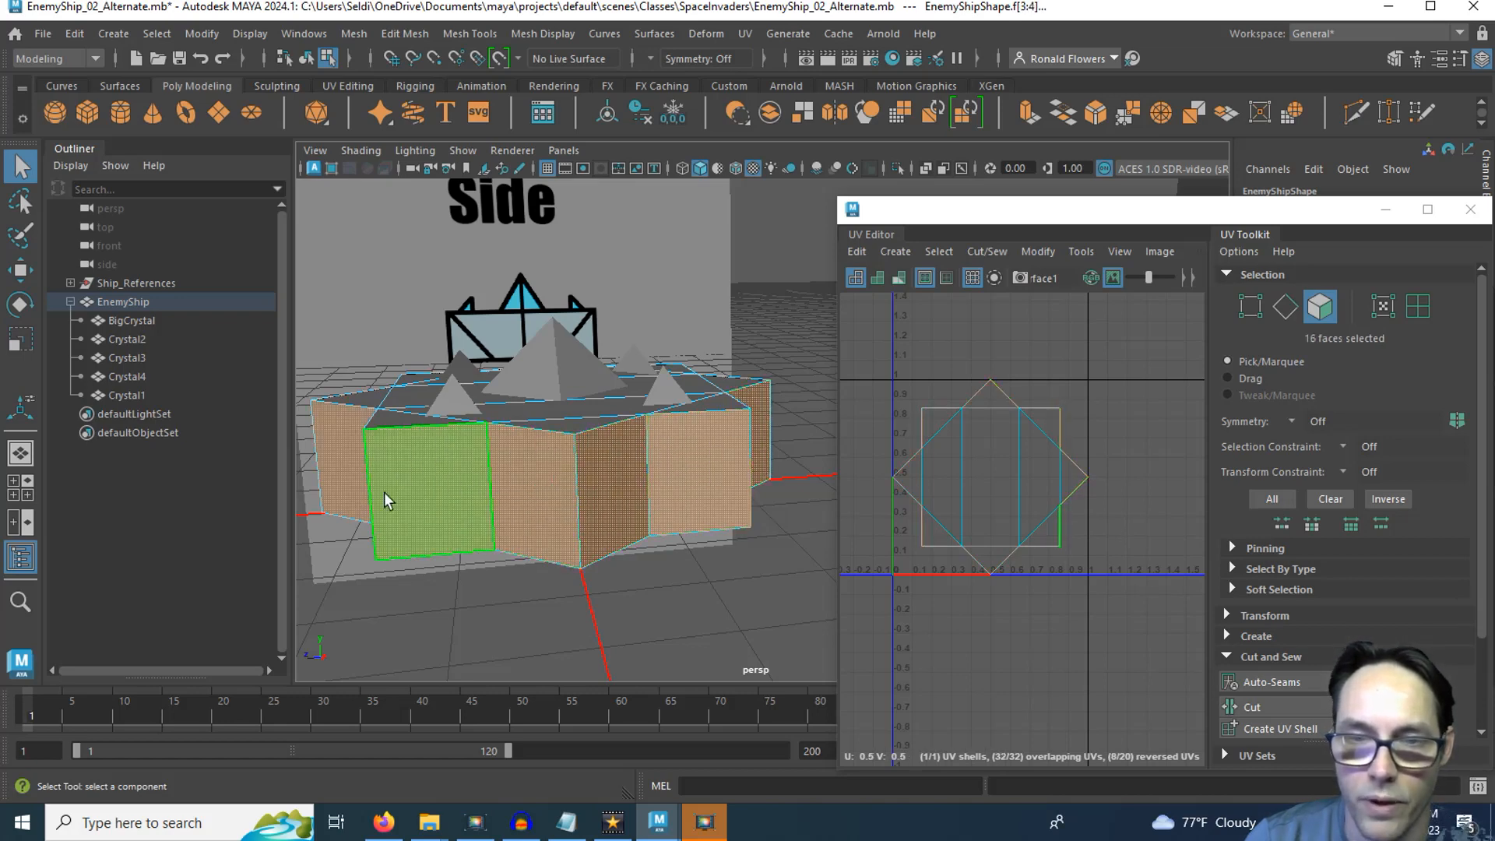
pyautogui.moveTo(493, 615)
pyautogui.keyDown('alt'); pyautogui.mouseDown()
pyautogui.moveTo(748, 587)
pyautogui.moveTo(501, 607)
pyautogui.moveTo(513, 617)
pyautogui.mouseUp(); pyautogui.keyUp('alt')
pyautogui.click(712, 592)
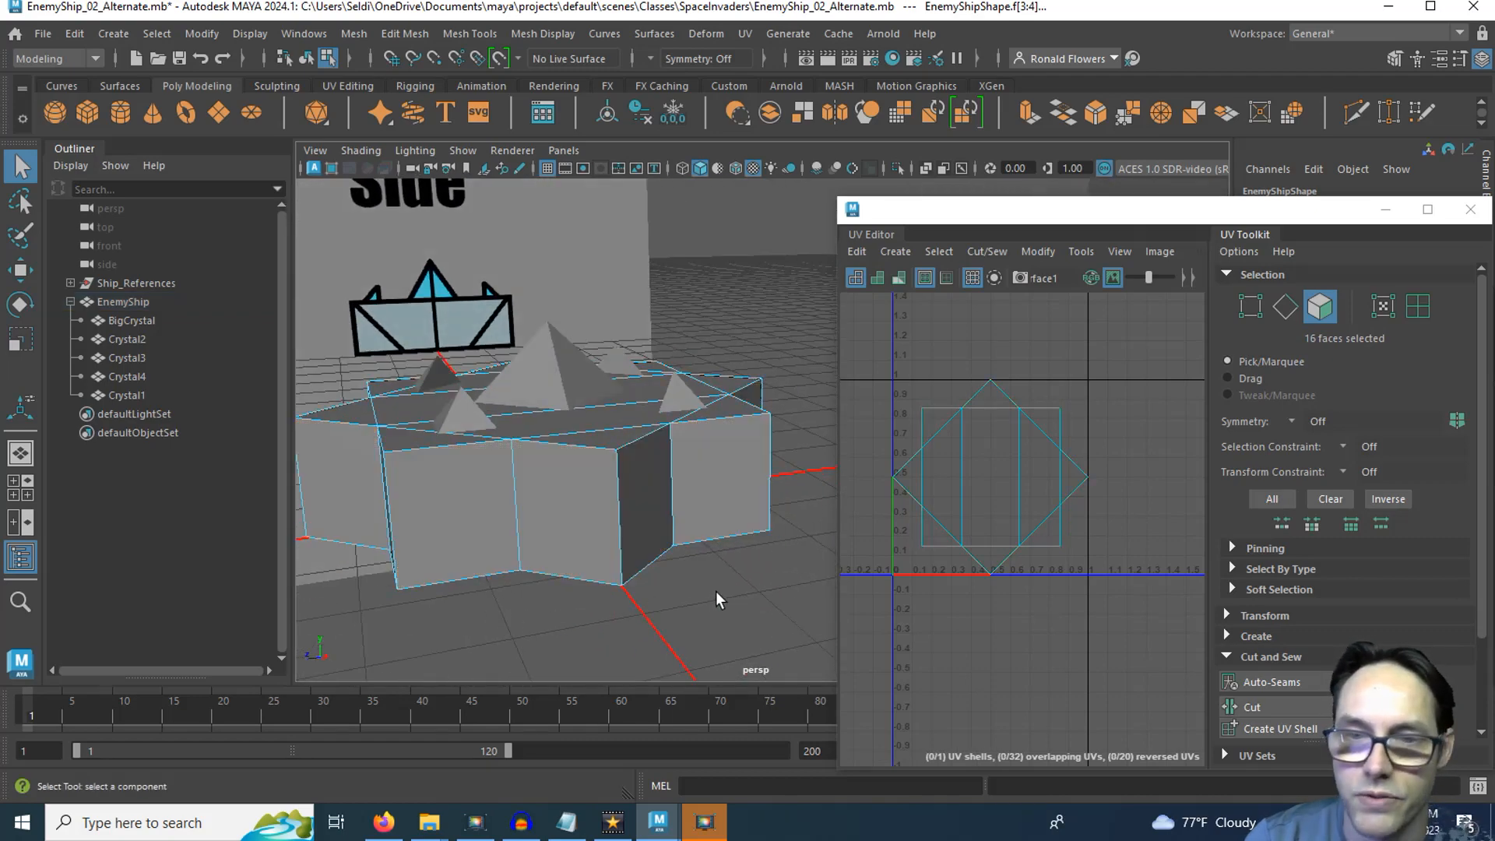
# Select the full ring of side faces around the hull and apply cylindrical UV mapping to them.
pyautogui.click(641, 502)
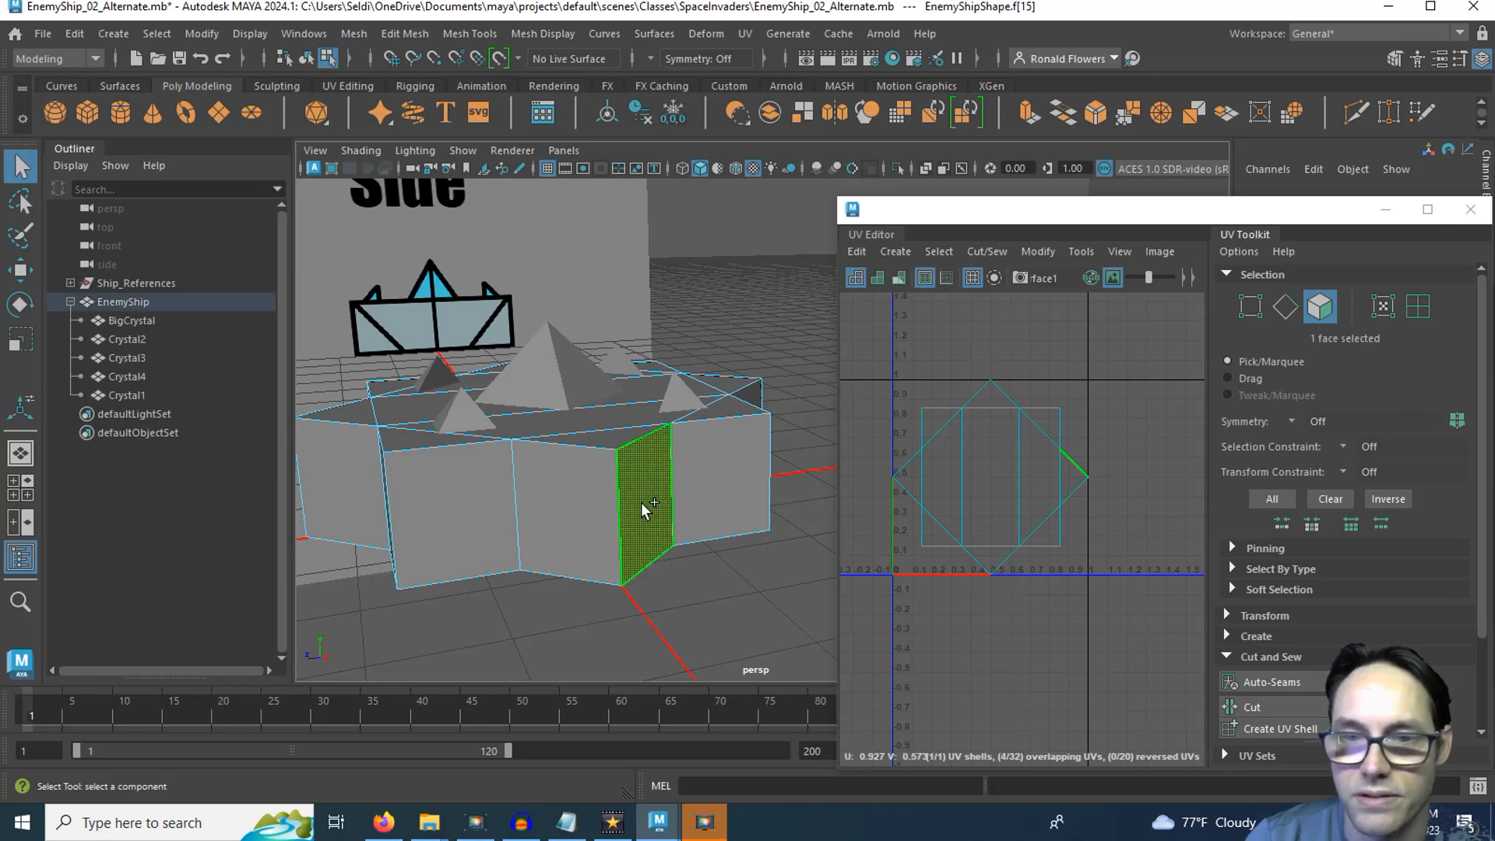
pyautogui.doubleClick(598, 503)
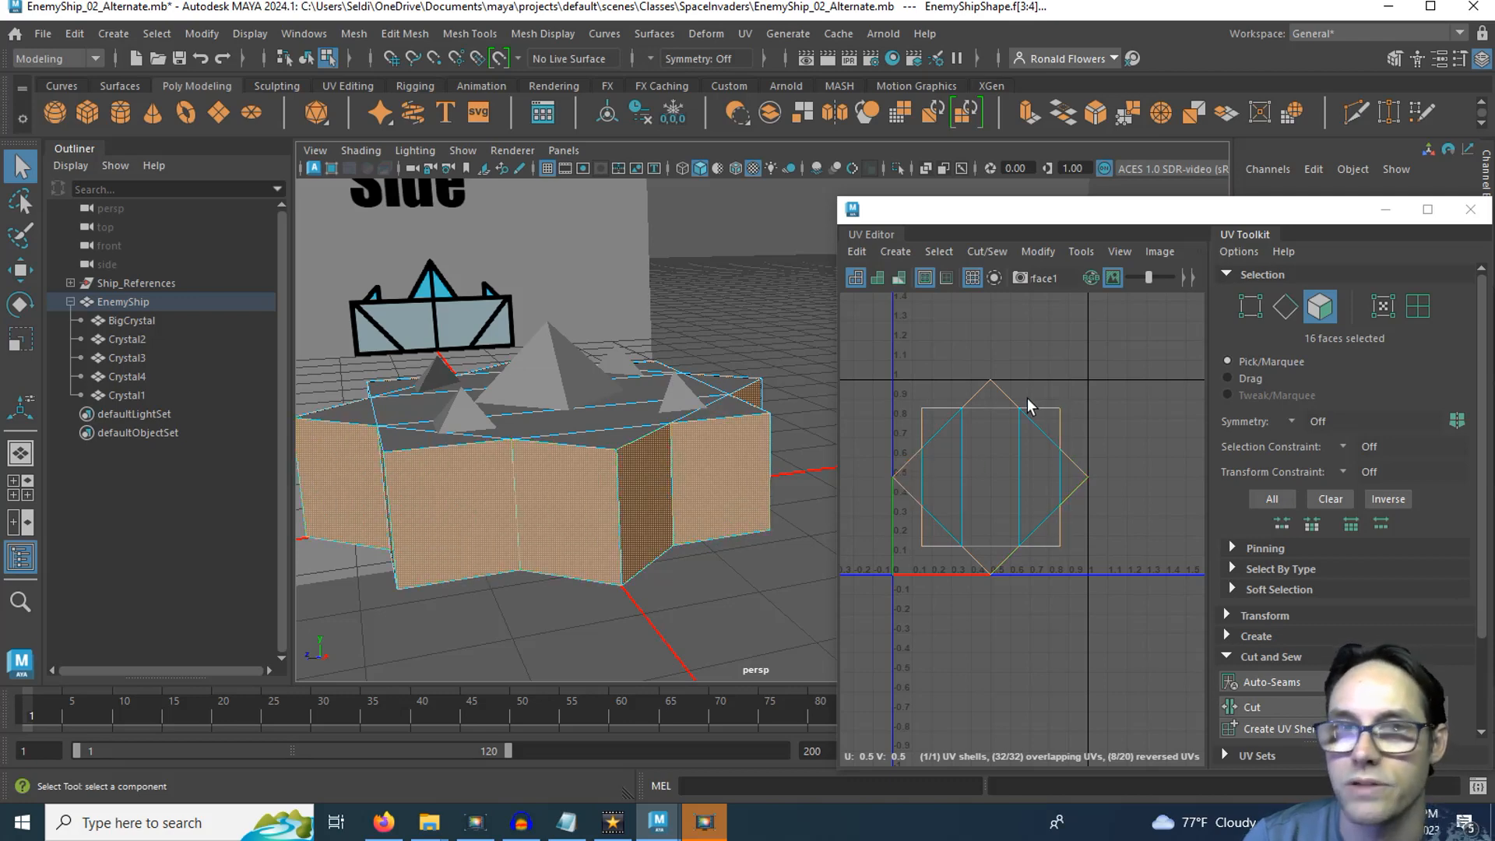
pyautogui.click(903, 251)
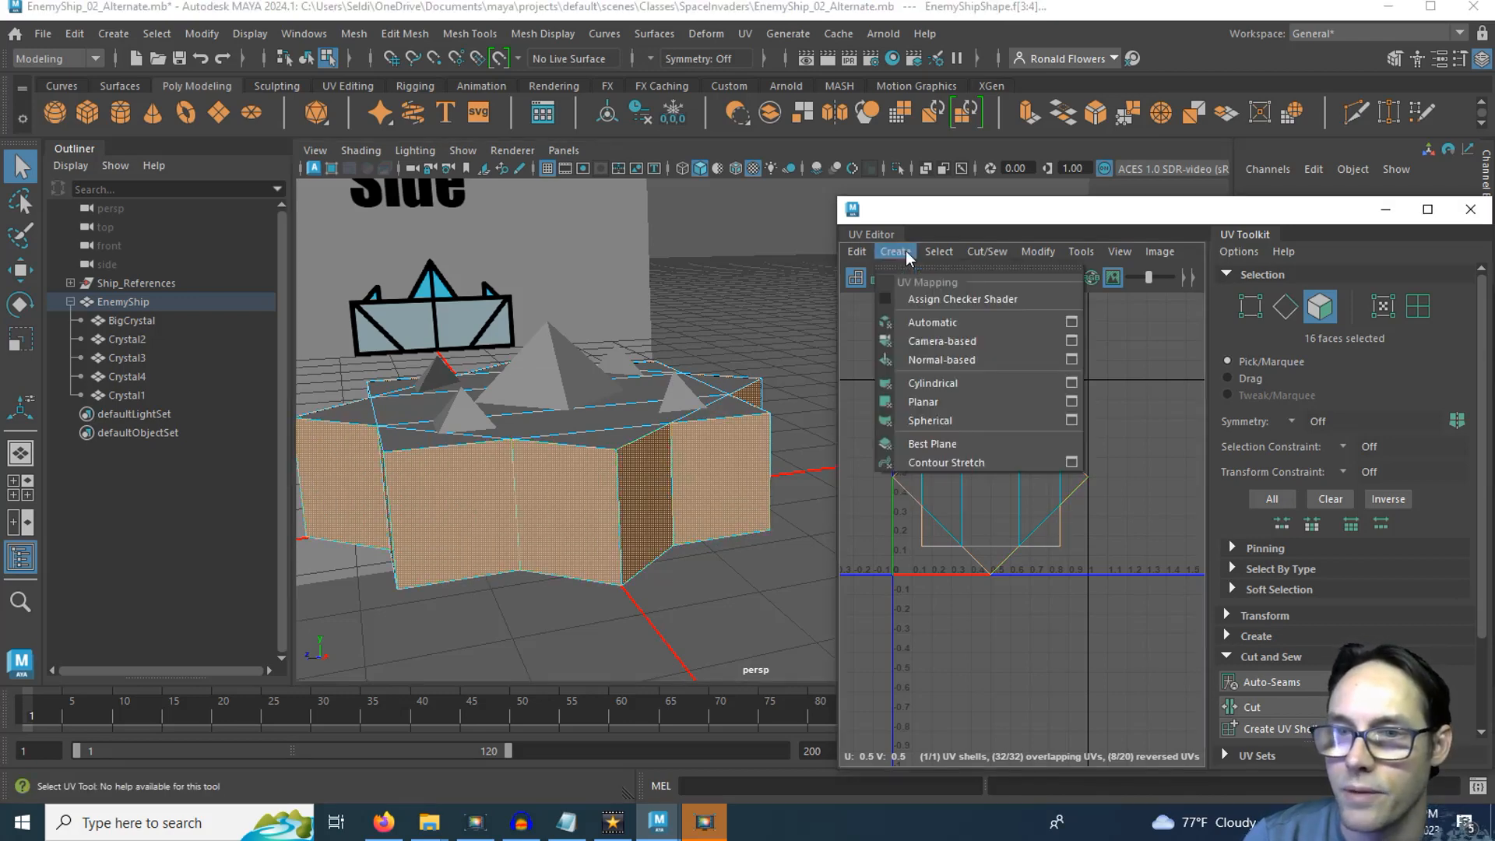
pyautogui.click(935, 383)
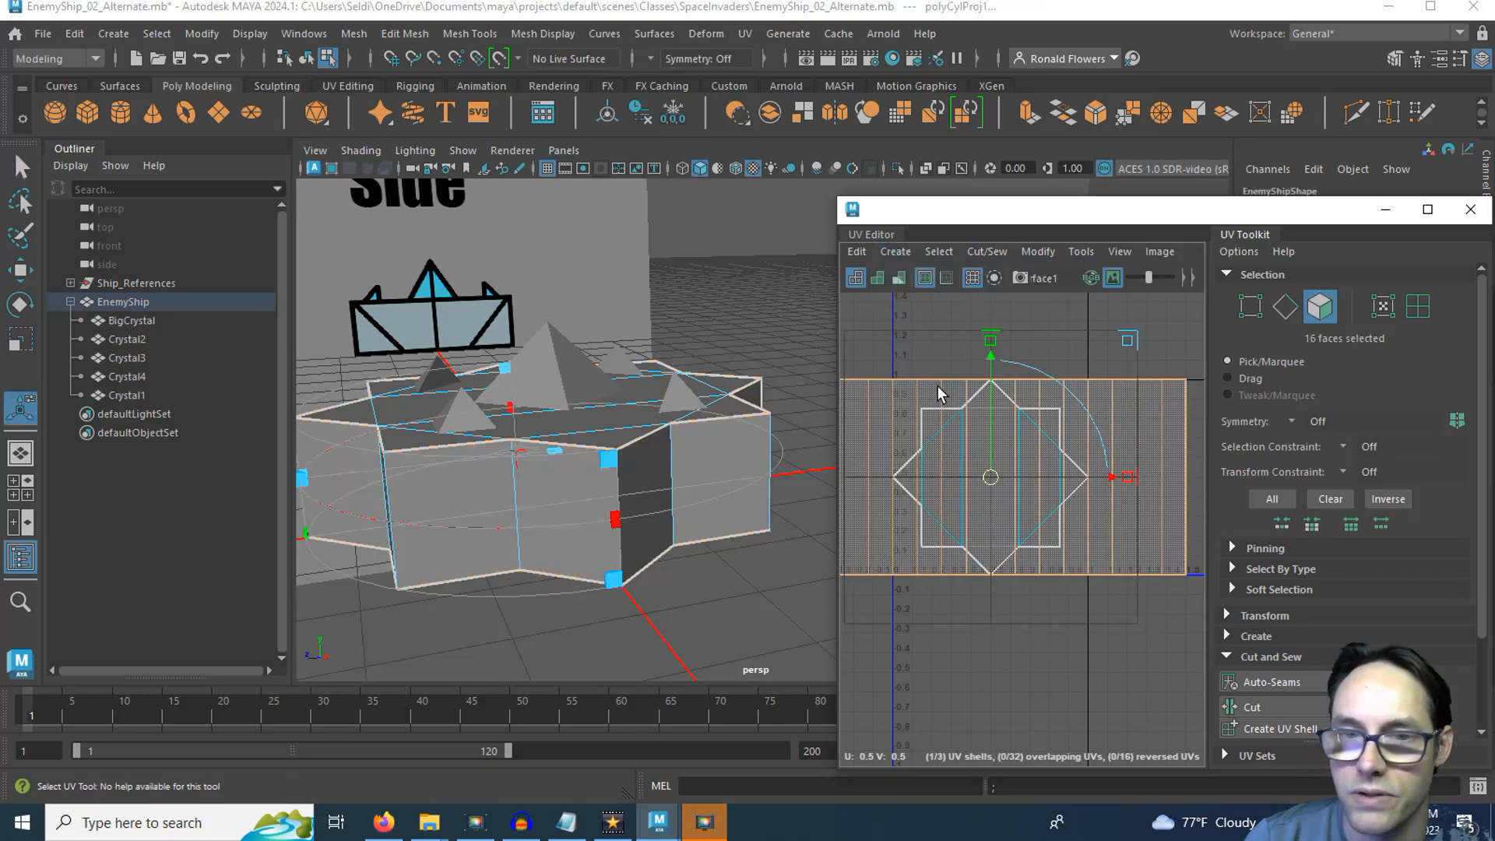
# Select the hull's side-wall UV shell and move it straight down below the star shells, to about V -0.56.
pyautogui.scroll(-4, 678, 521)
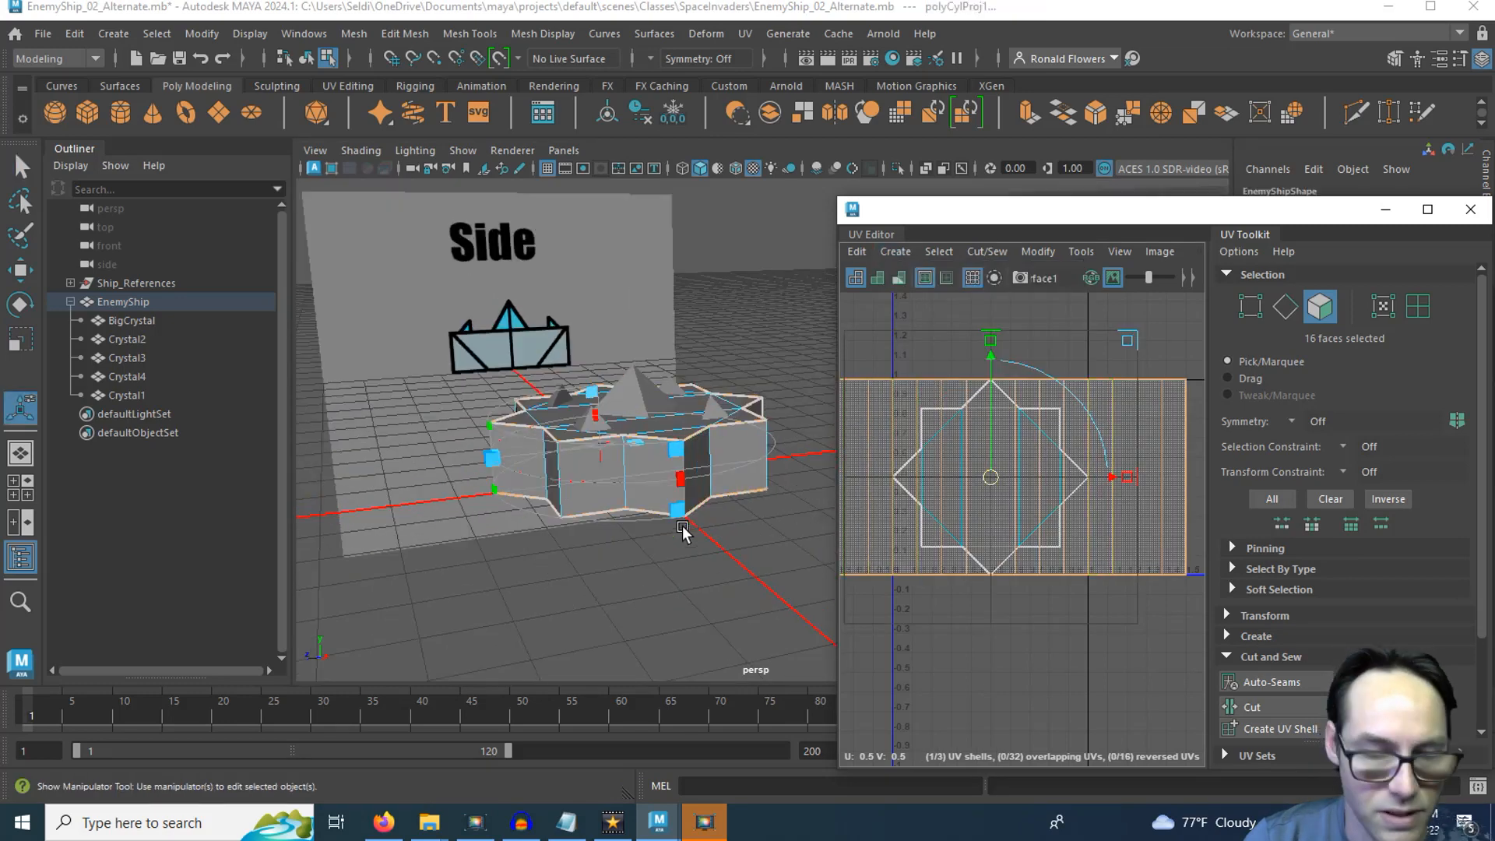
pyautogui.keyDown('alt'); pyautogui.moveTo(591, 591); pyautogui.dragTo(552, 666); pyautogui.keyUp('alt')
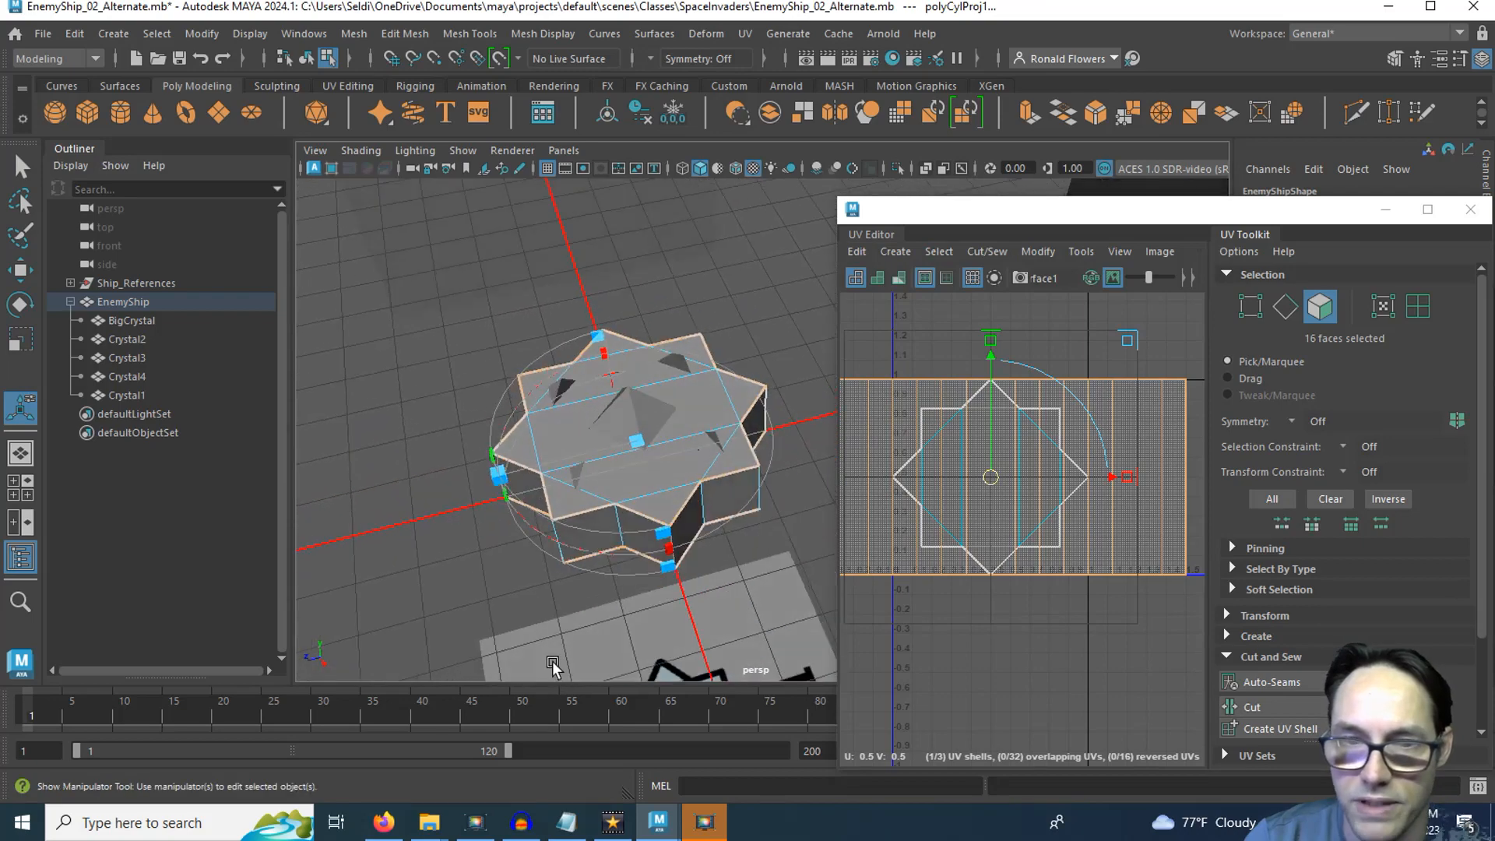
pyautogui.keyDown('alt'); pyautogui.moveTo(471, 533); pyautogui.dragTo(457, 424); pyautogui.keyUp('alt')
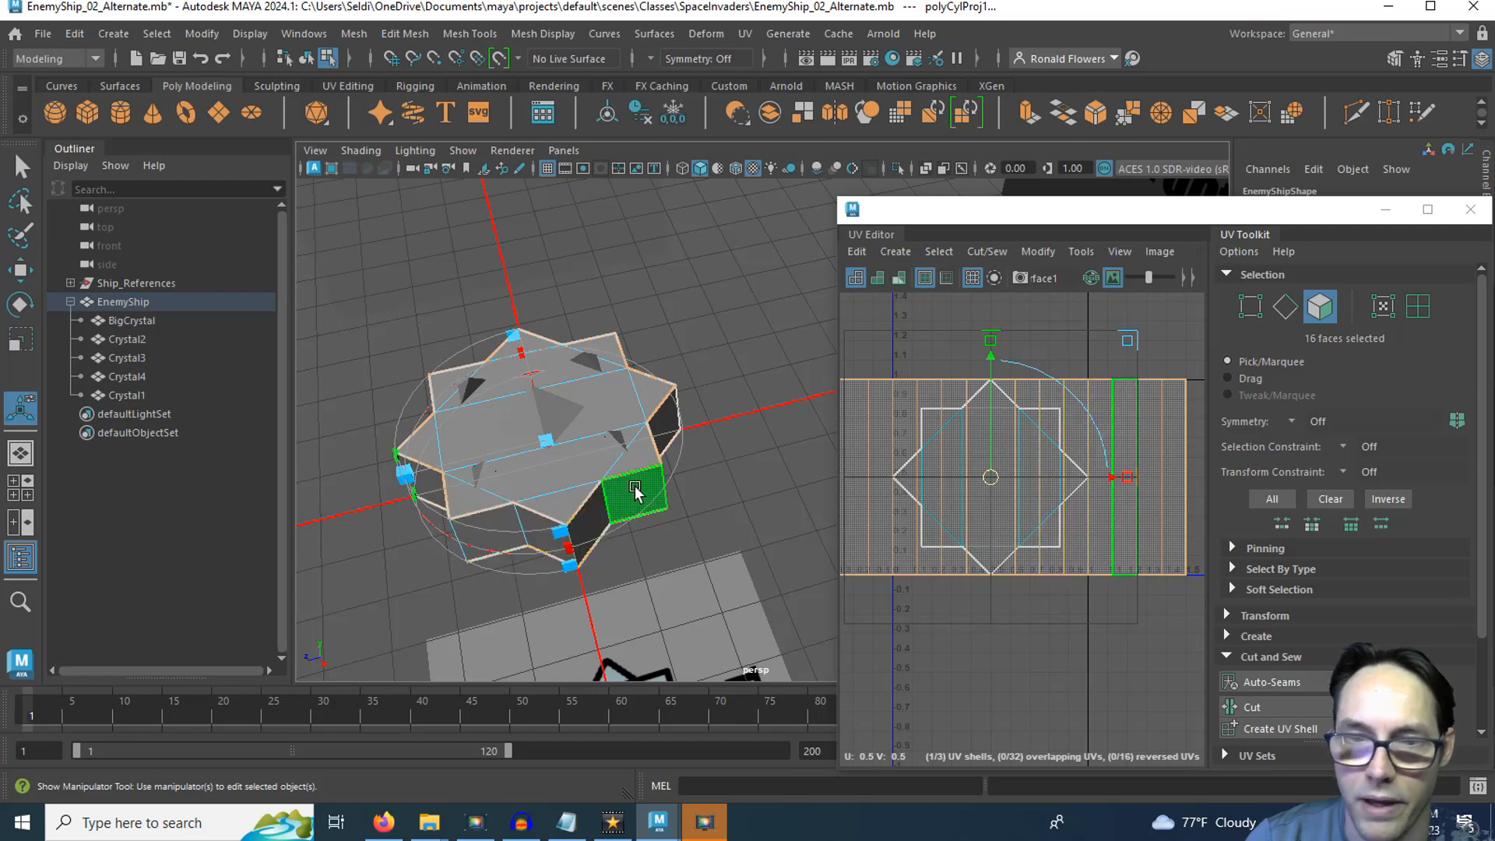
pyautogui.scroll(-2, 1022, 607)
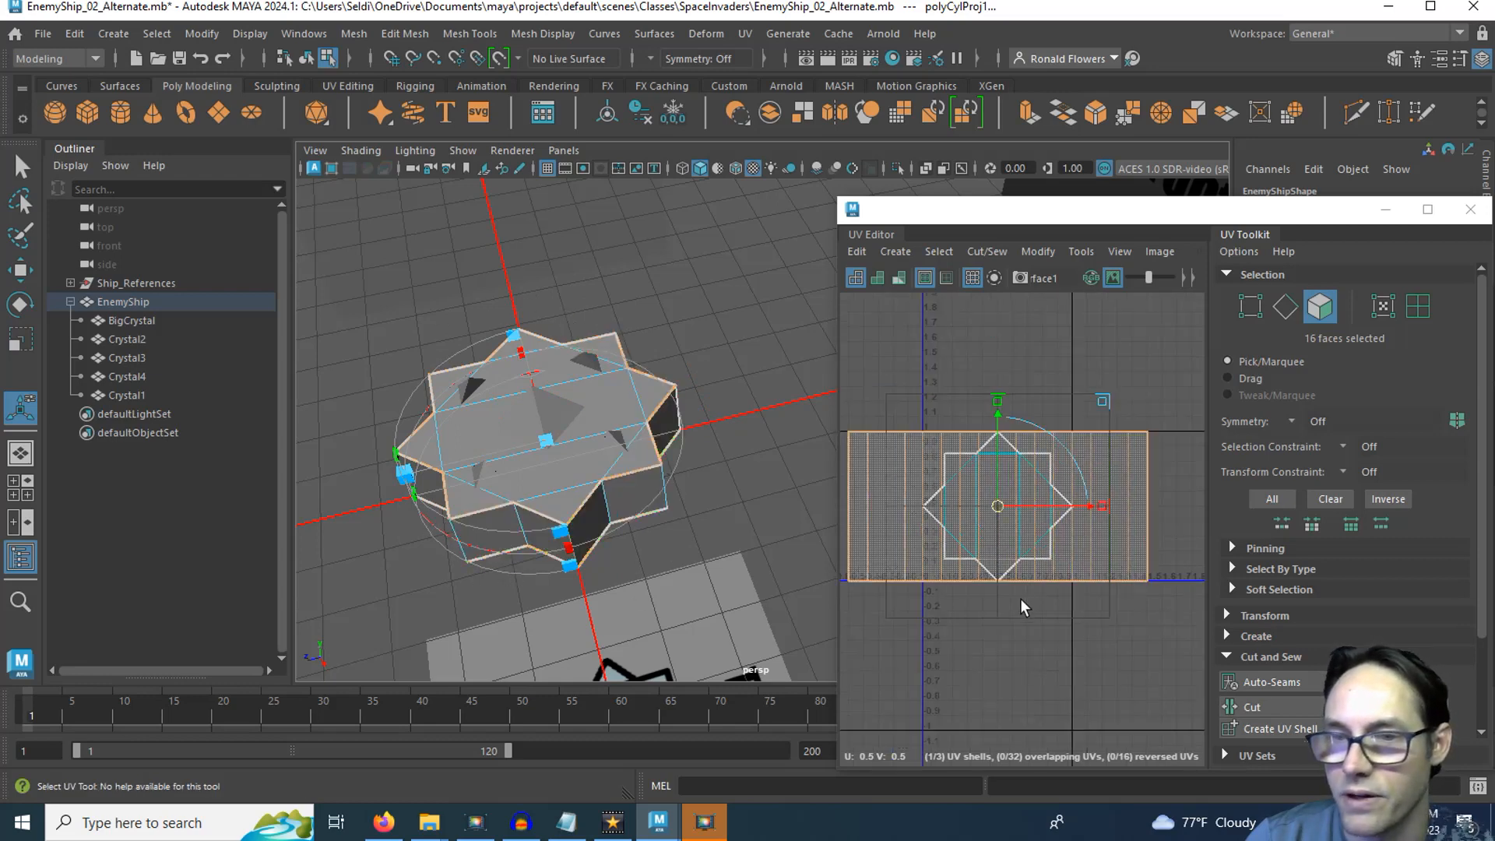
pyautogui.keyDown('alt'); pyautogui.moveTo(1021, 601); pyautogui.dragTo(1069, 570, button='middle'); pyautogui.keyUp('alt')
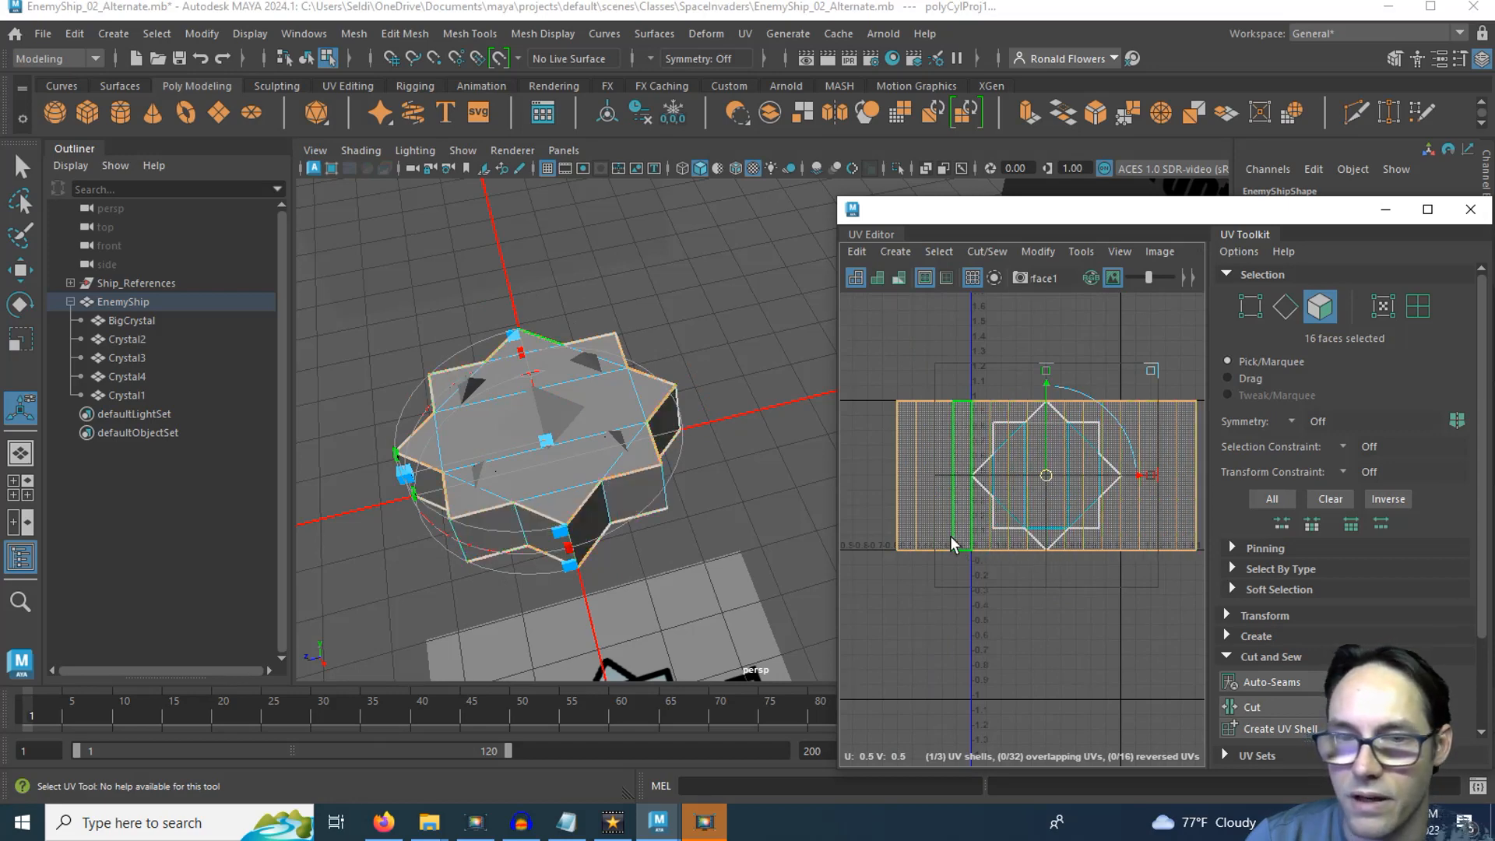
pyautogui.keyDown('alt'); pyautogui.moveTo(991, 635); pyautogui.dragTo(932, 626, button='middle'); pyautogui.keyUp('alt')
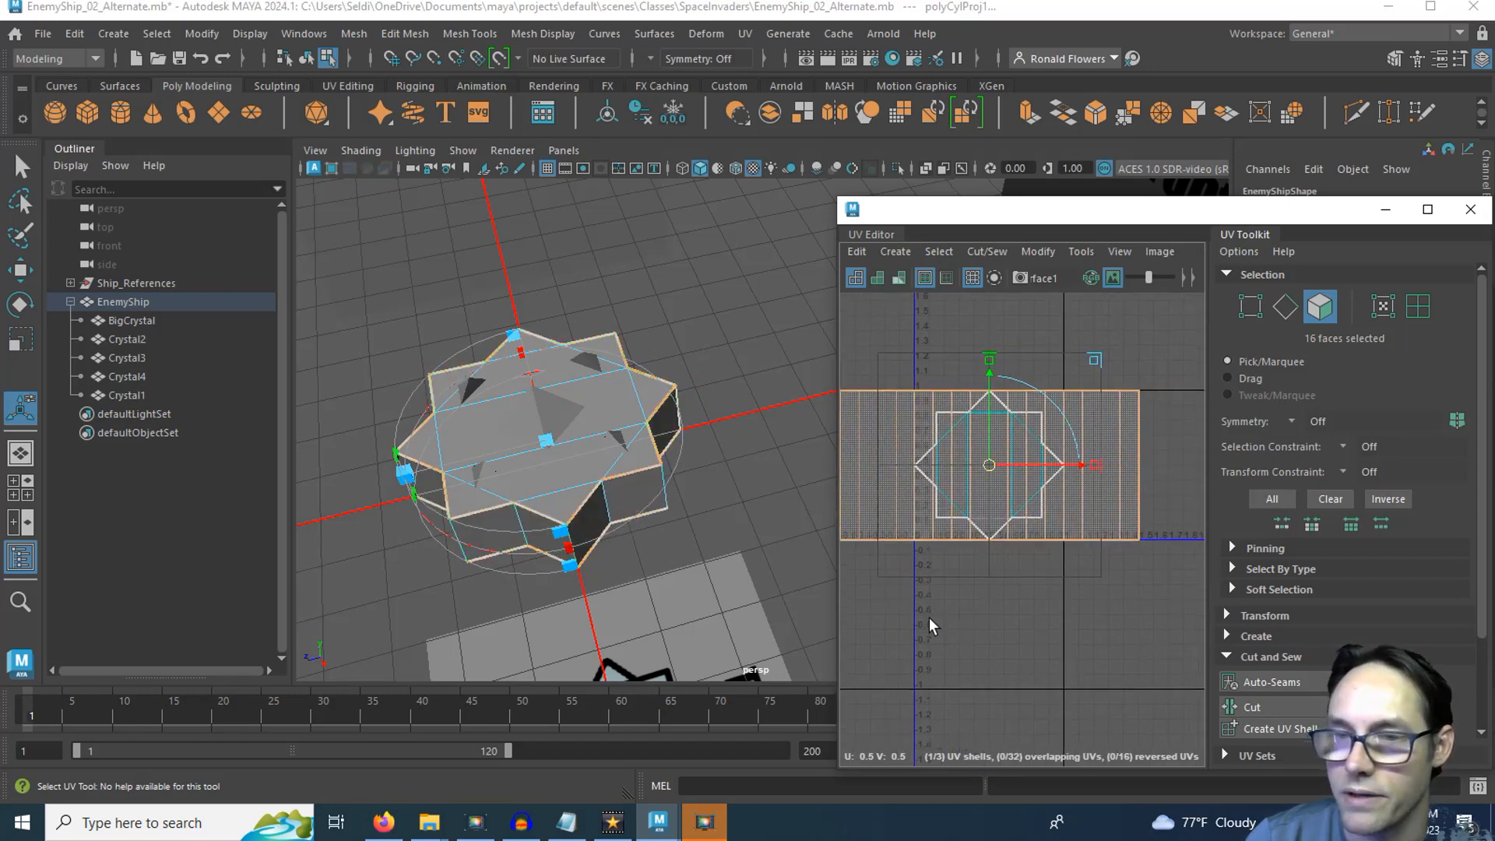
pyautogui.moveTo(985, 592); pyautogui.dragTo(1075, 536, button='right')
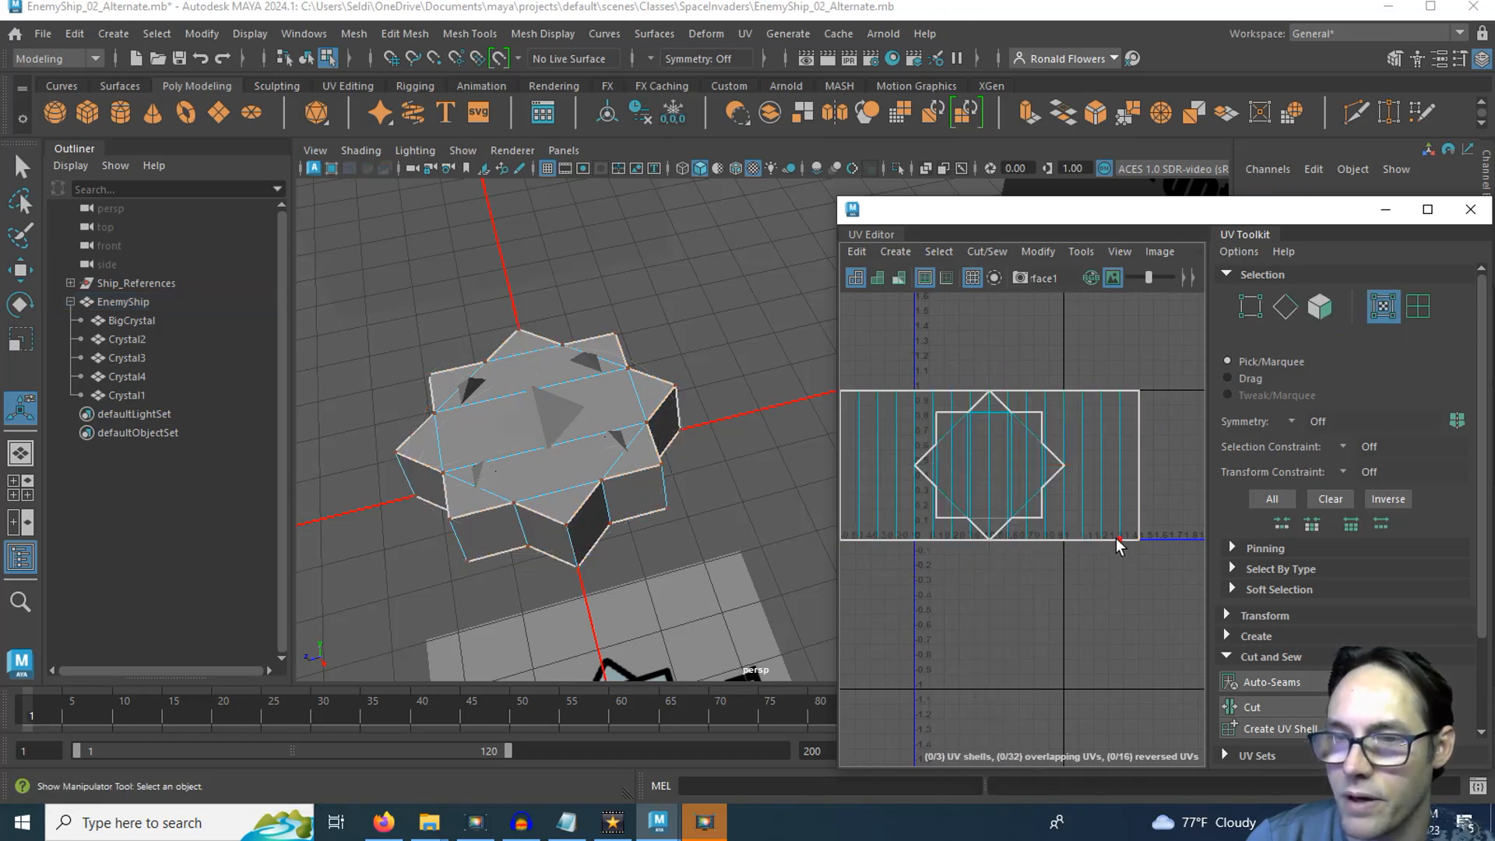
pyautogui.click(1139, 519)
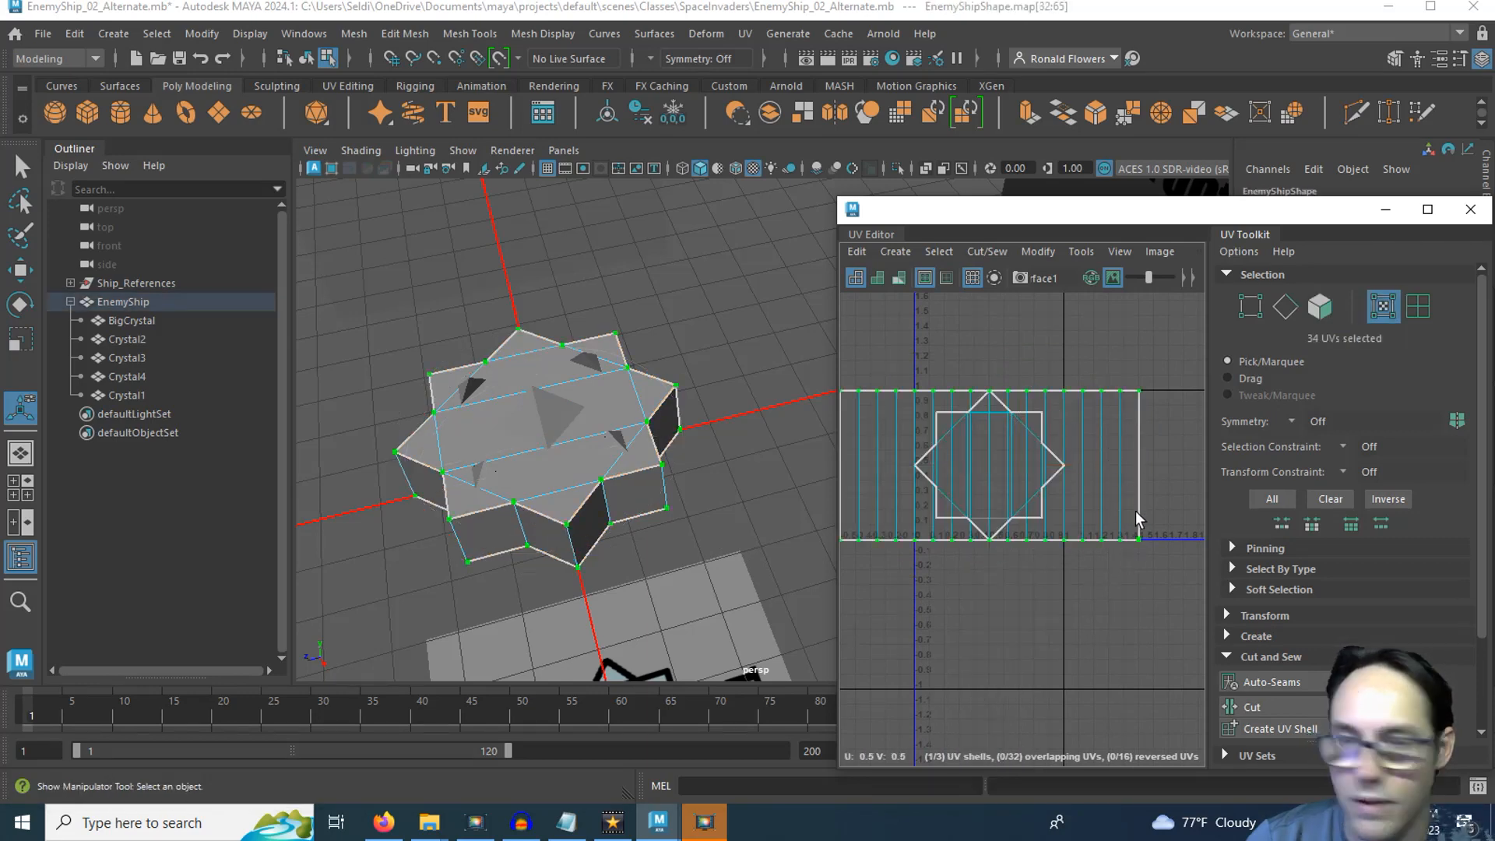
pyautogui.press('w')
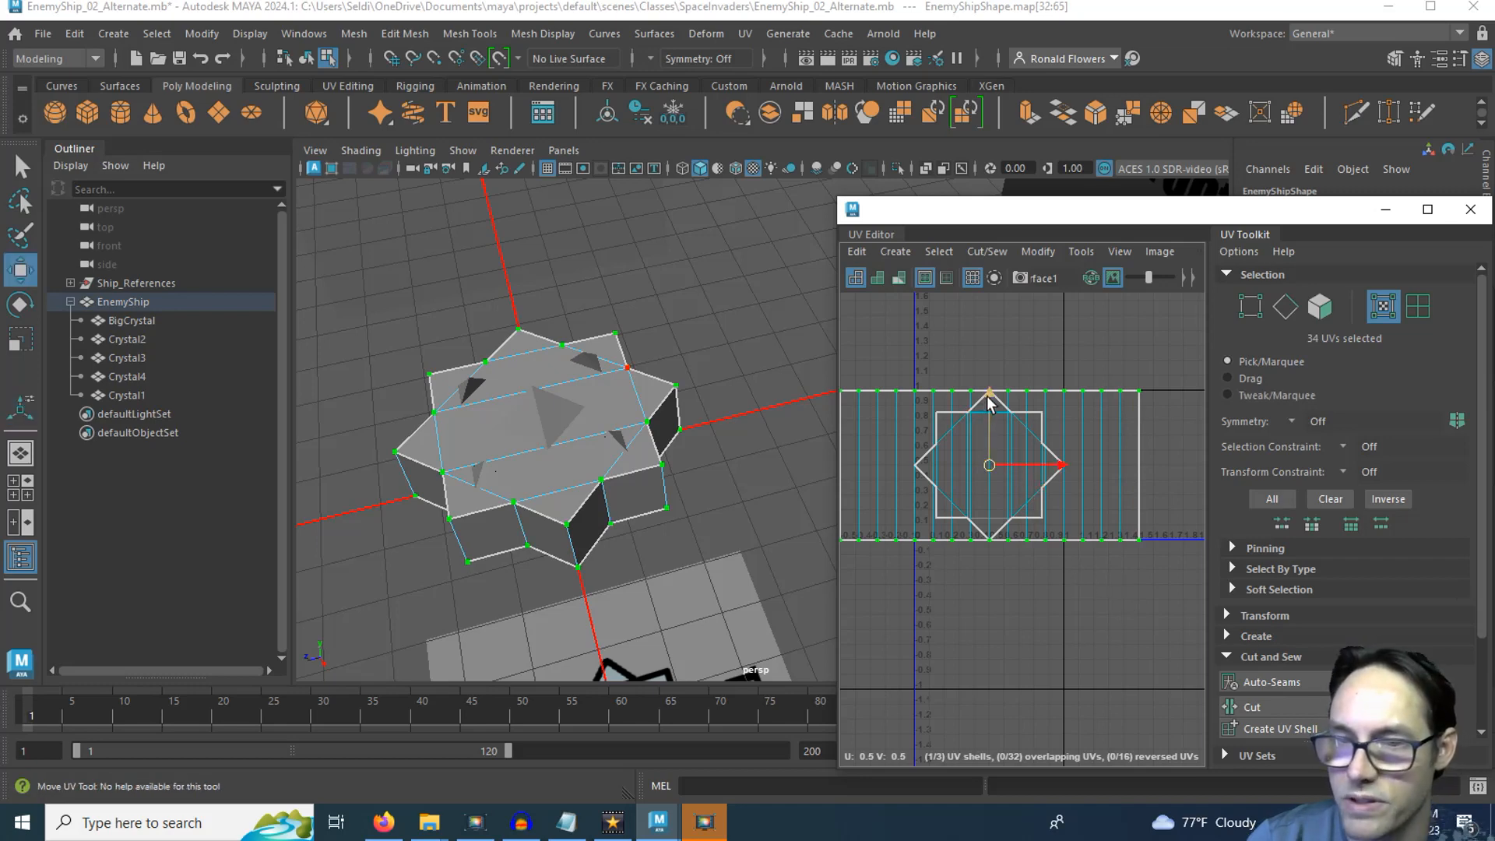
pyautogui.moveTo(992, 400); pyautogui.dragTo(1009, 562)
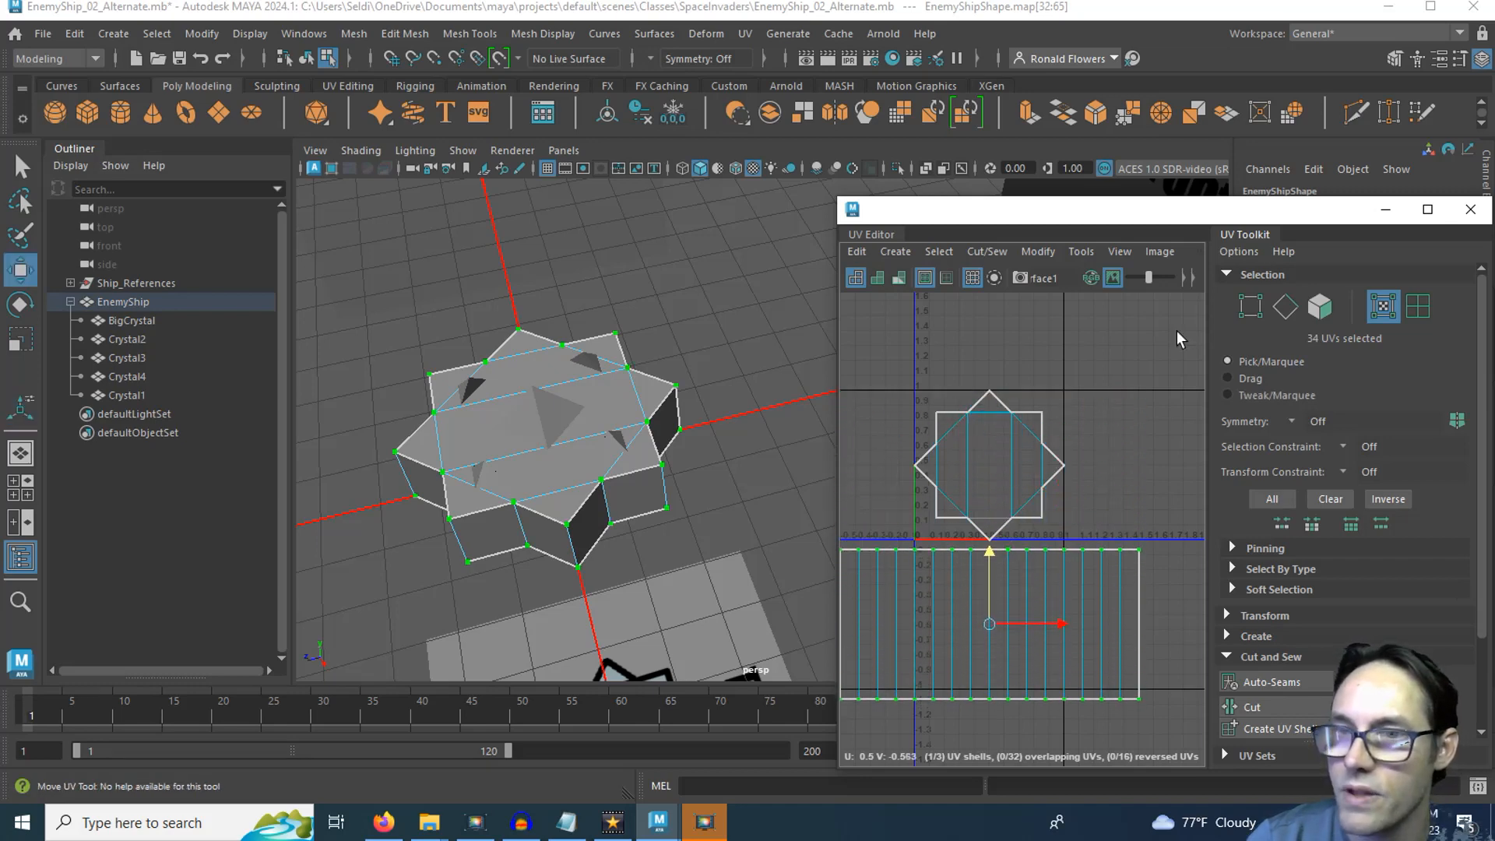
# Maximize the UV Editor and move the side-wall shell beside the stars, centered at about U 2.19, V 0.45.
pyautogui.doubleClick(1125, 216)
pyautogui.scroll(-3, 878, 450)
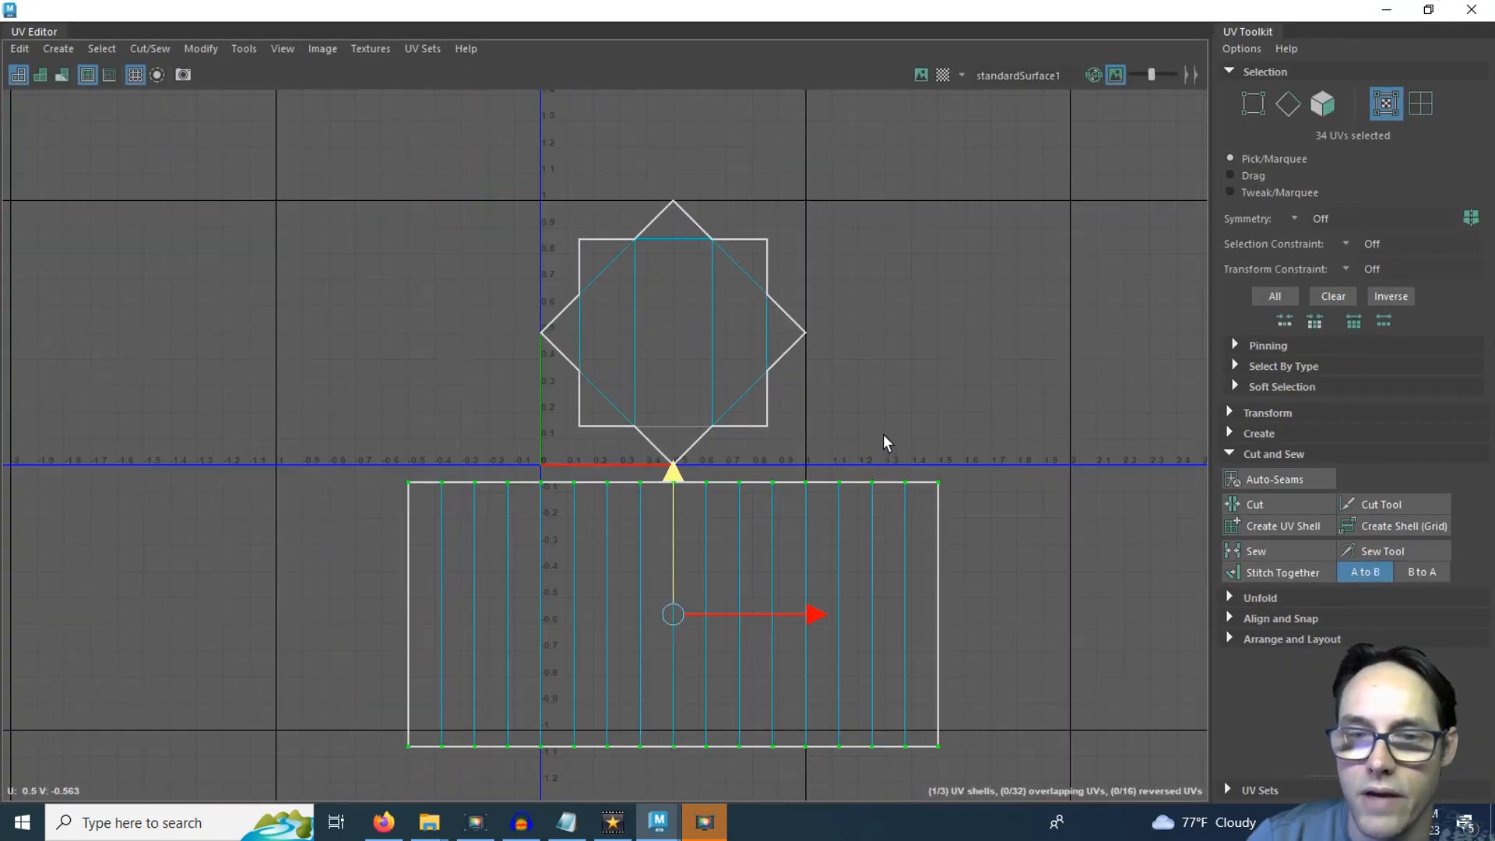
pyautogui.moveTo(673, 614); pyautogui.dragTo(1122, 347)
pyautogui.keyDown('alt'); pyautogui.moveTo(877, 460); pyautogui.dragTo(754, 532, button='middle'); pyautogui.keyUp('alt')
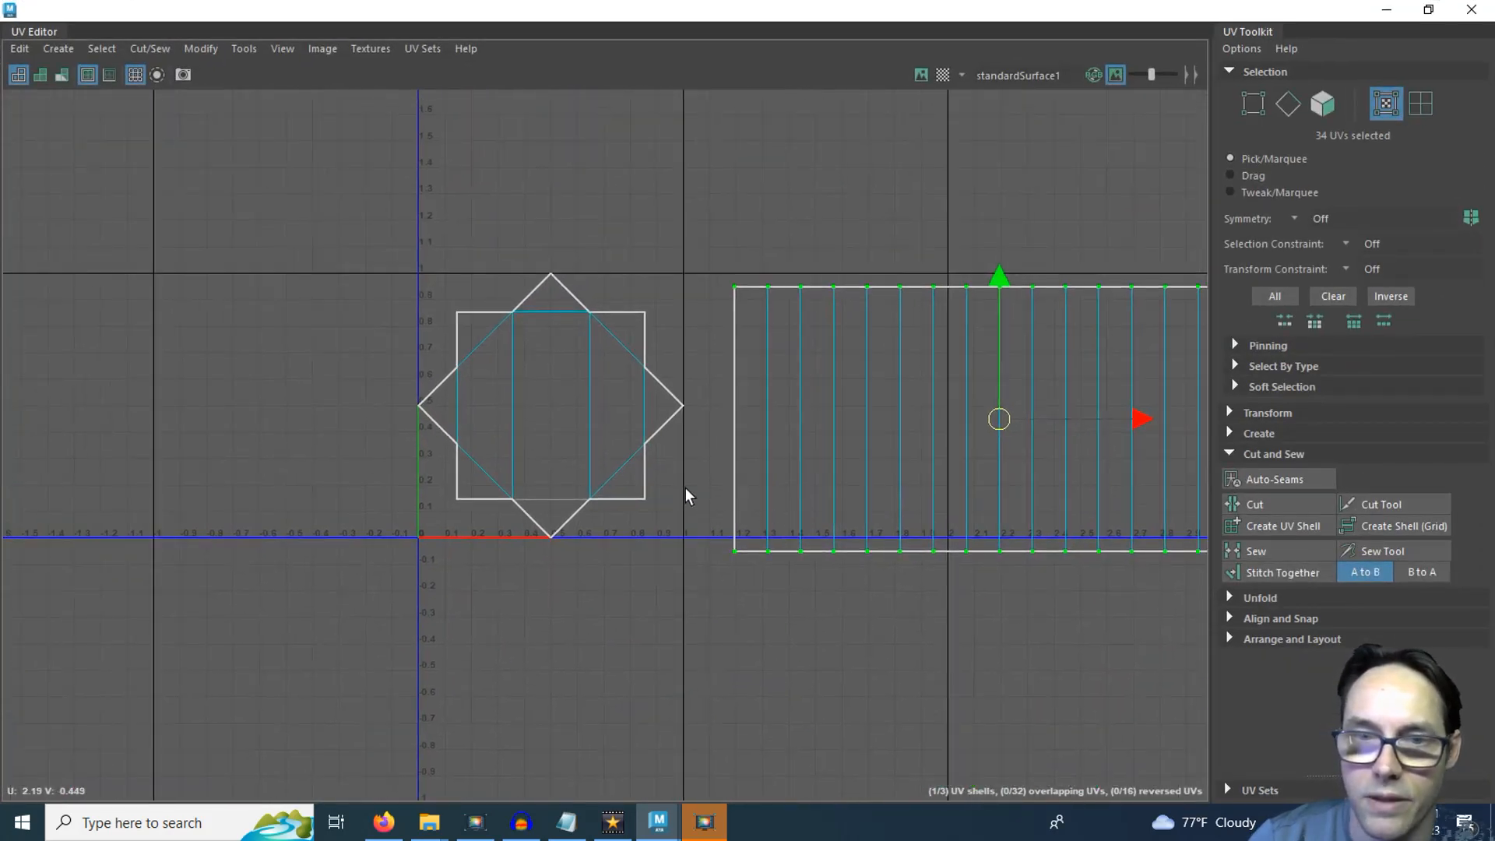
# Separate the two overlapping star shells, centering one at about U -0.59, V 0.98 and the other at about U 0.34, V 0.81.
pyautogui.click(543, 408)
pyautogui.moveTo(550, 404); pyautogui.dragTo(262, 279)
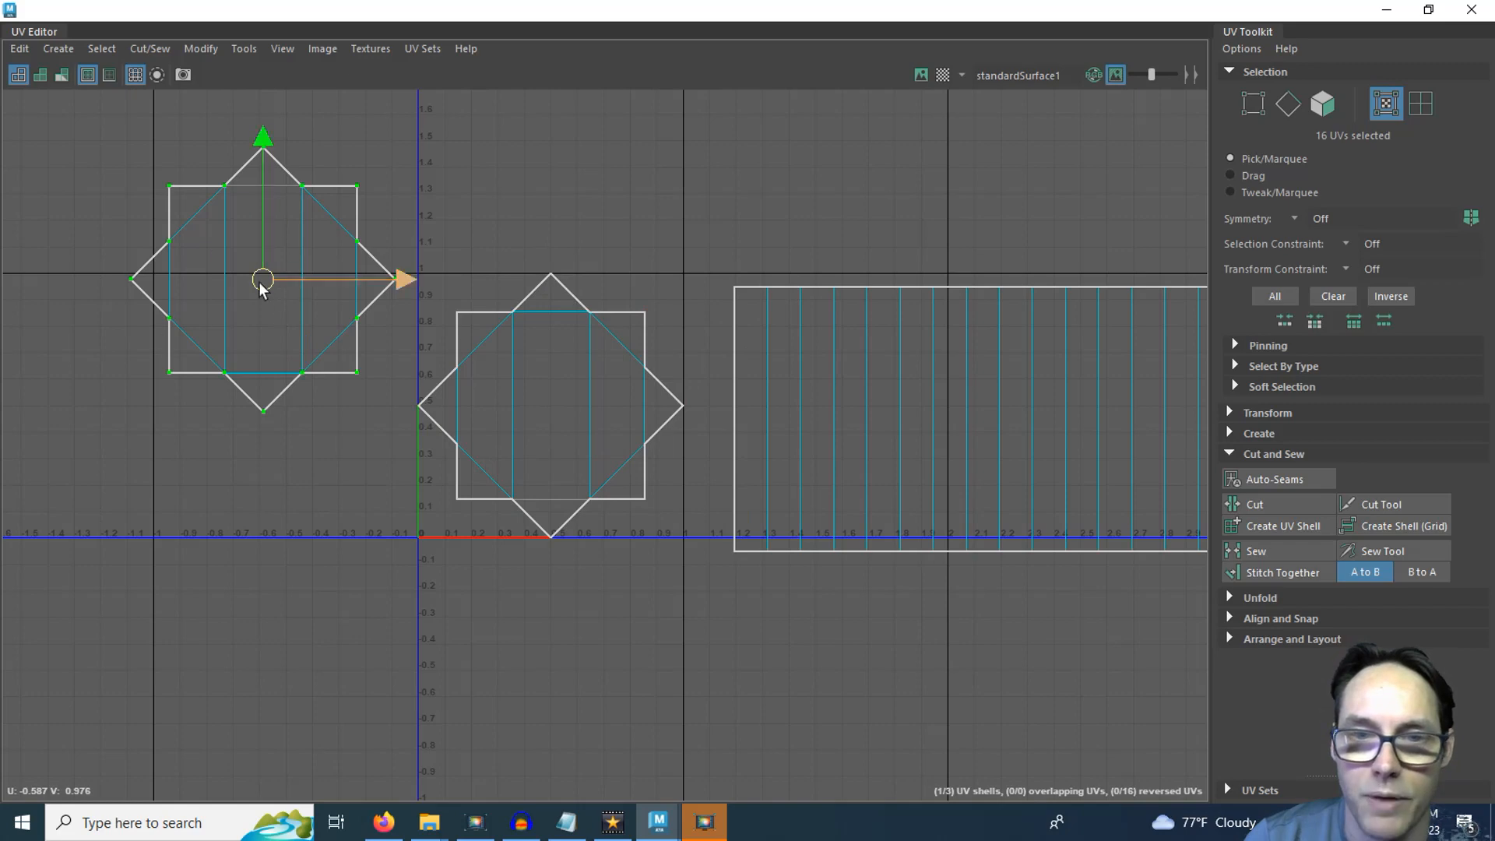
pyautogui.doubleClick(510, 401)
pyautogui.moveTo(549, 407); pyautogui.dragTo(511, 323)
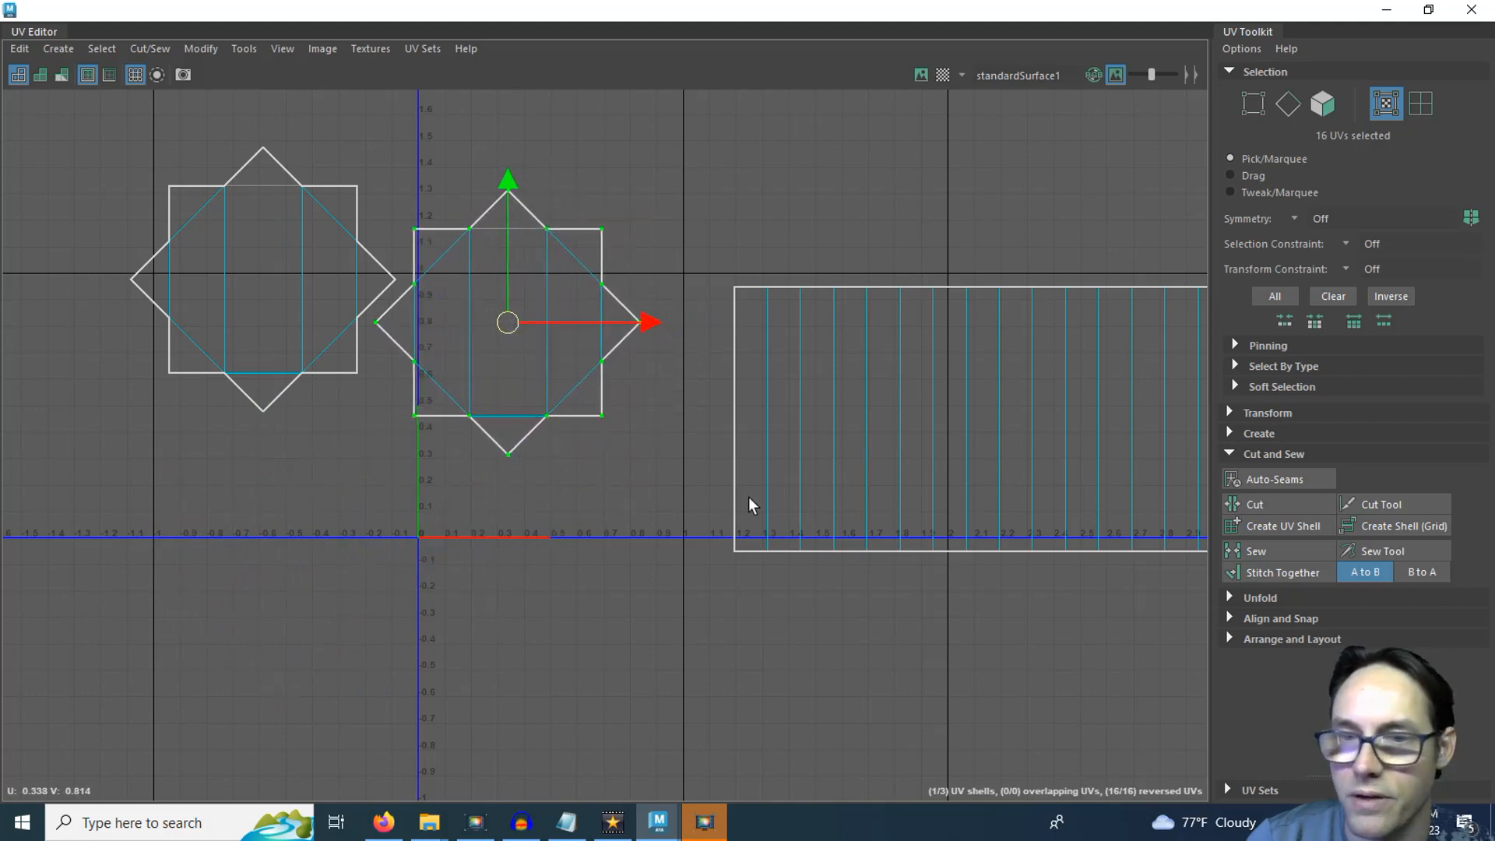
# Move the side-wall shell beneath both stars and scale it vertically into a strip about 0.3 UV units high.
pyautogui.click(915, 467)
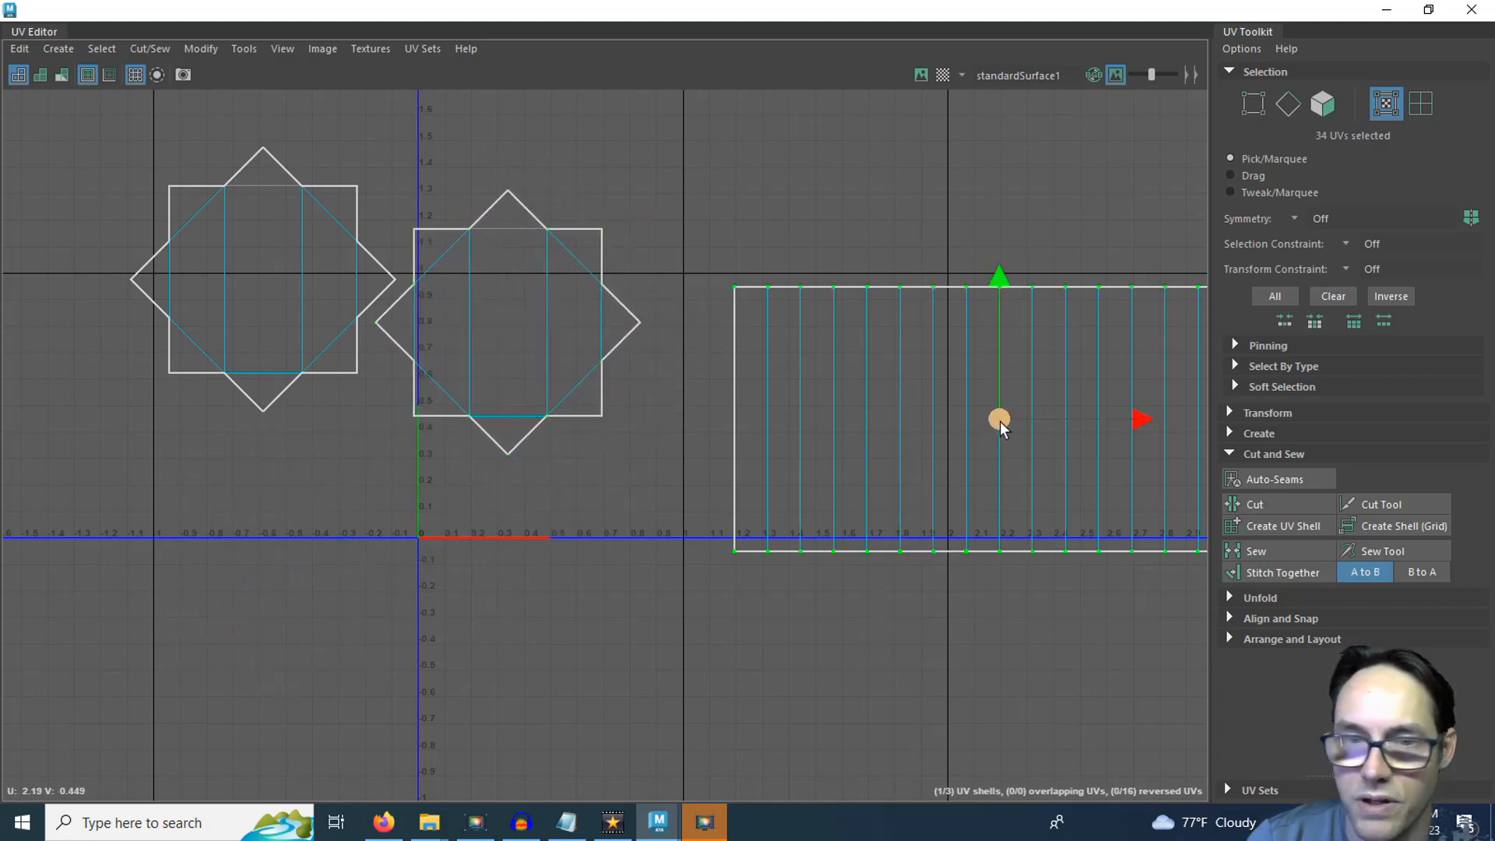
pyautogui.moveTo(997, 419); pyautogui.dragTo(407, 613)
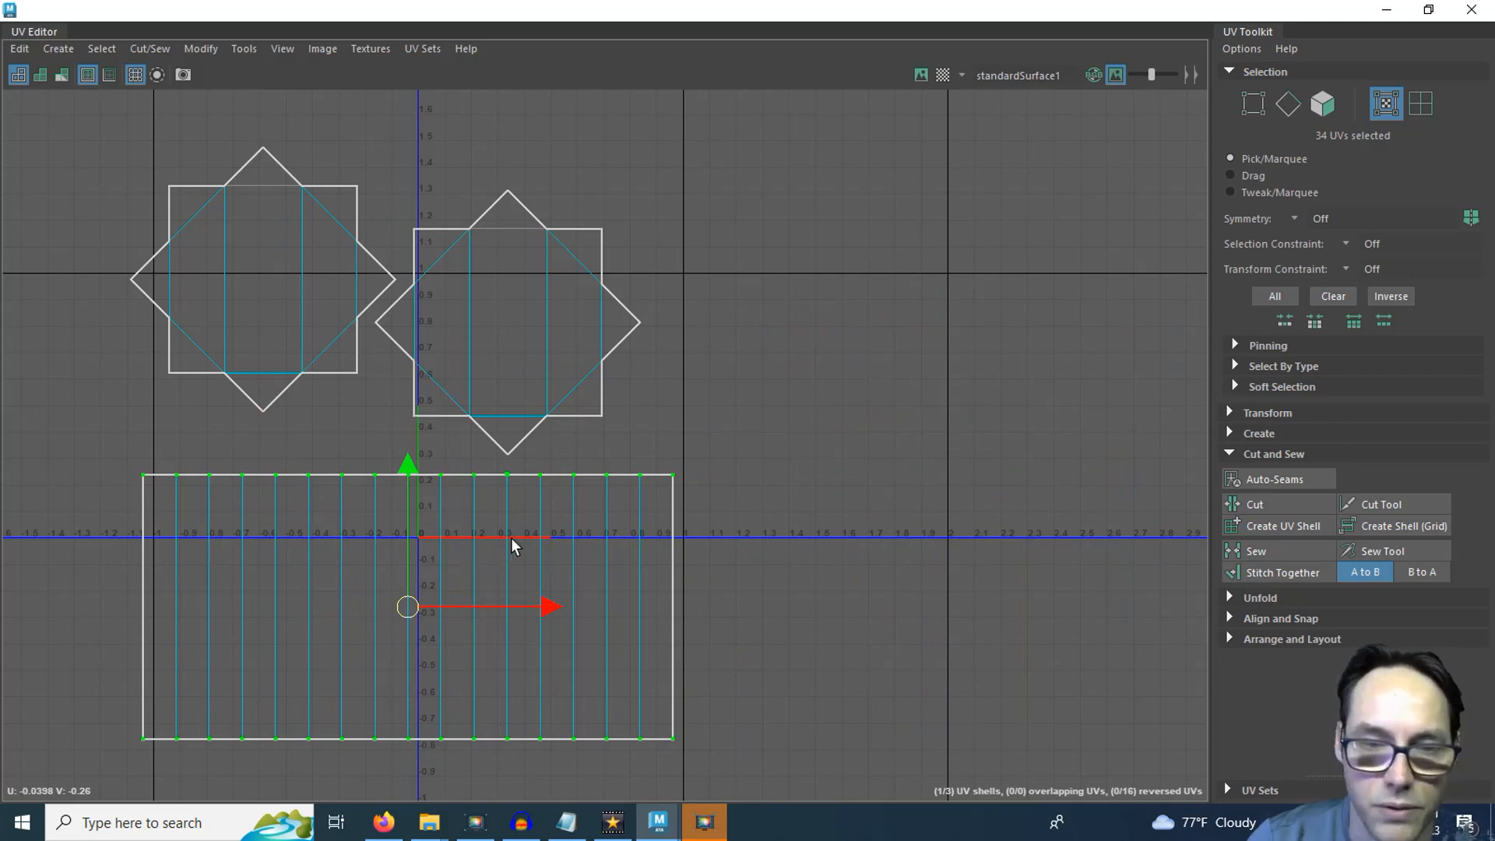
pyautogui.press('r')
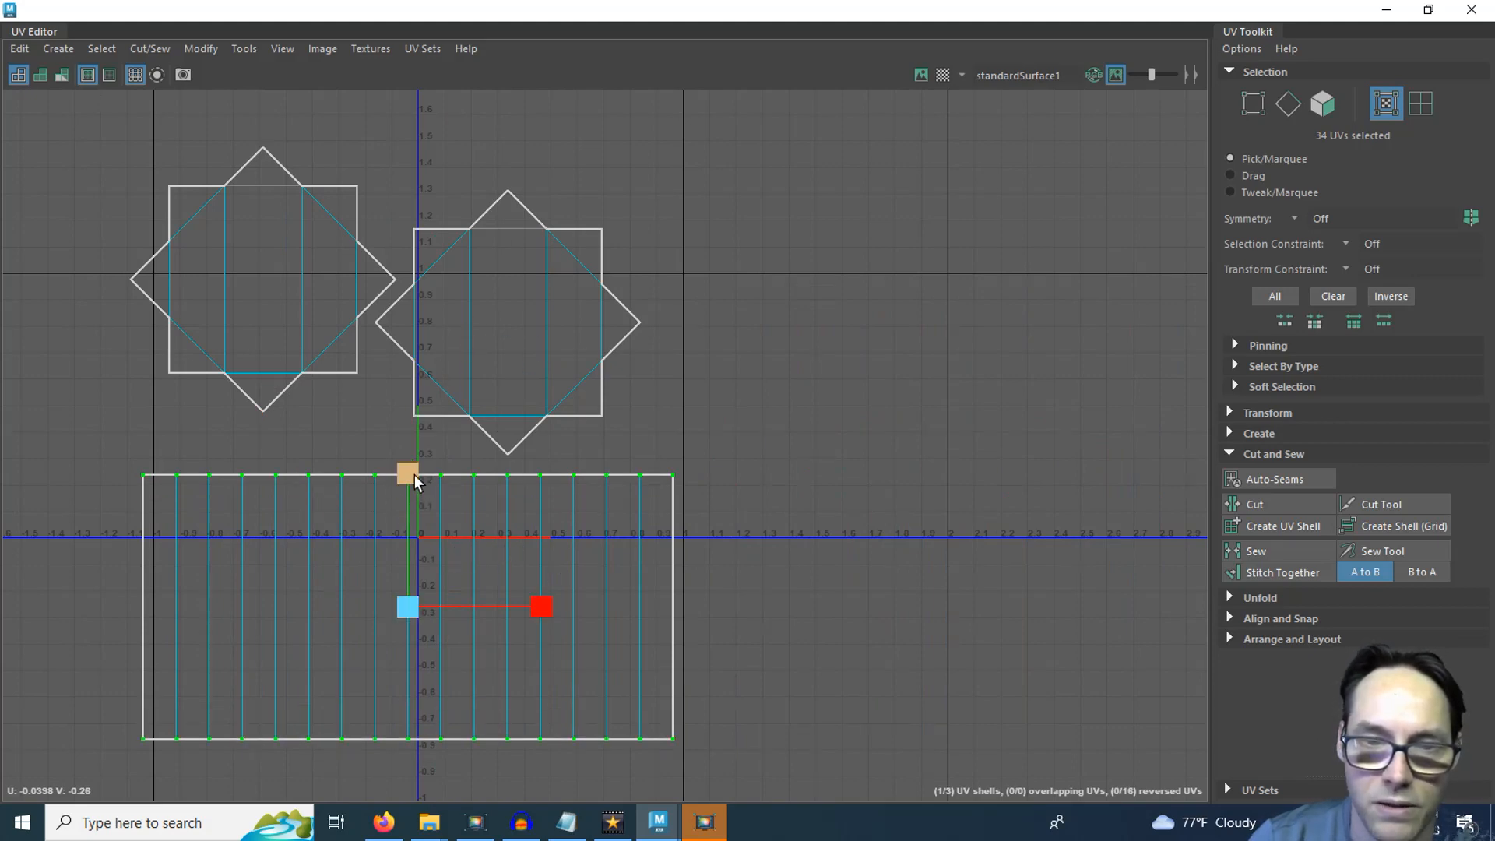
pyautogui.moveTo(416, 480); pyautogui.dragTo(463, 598)
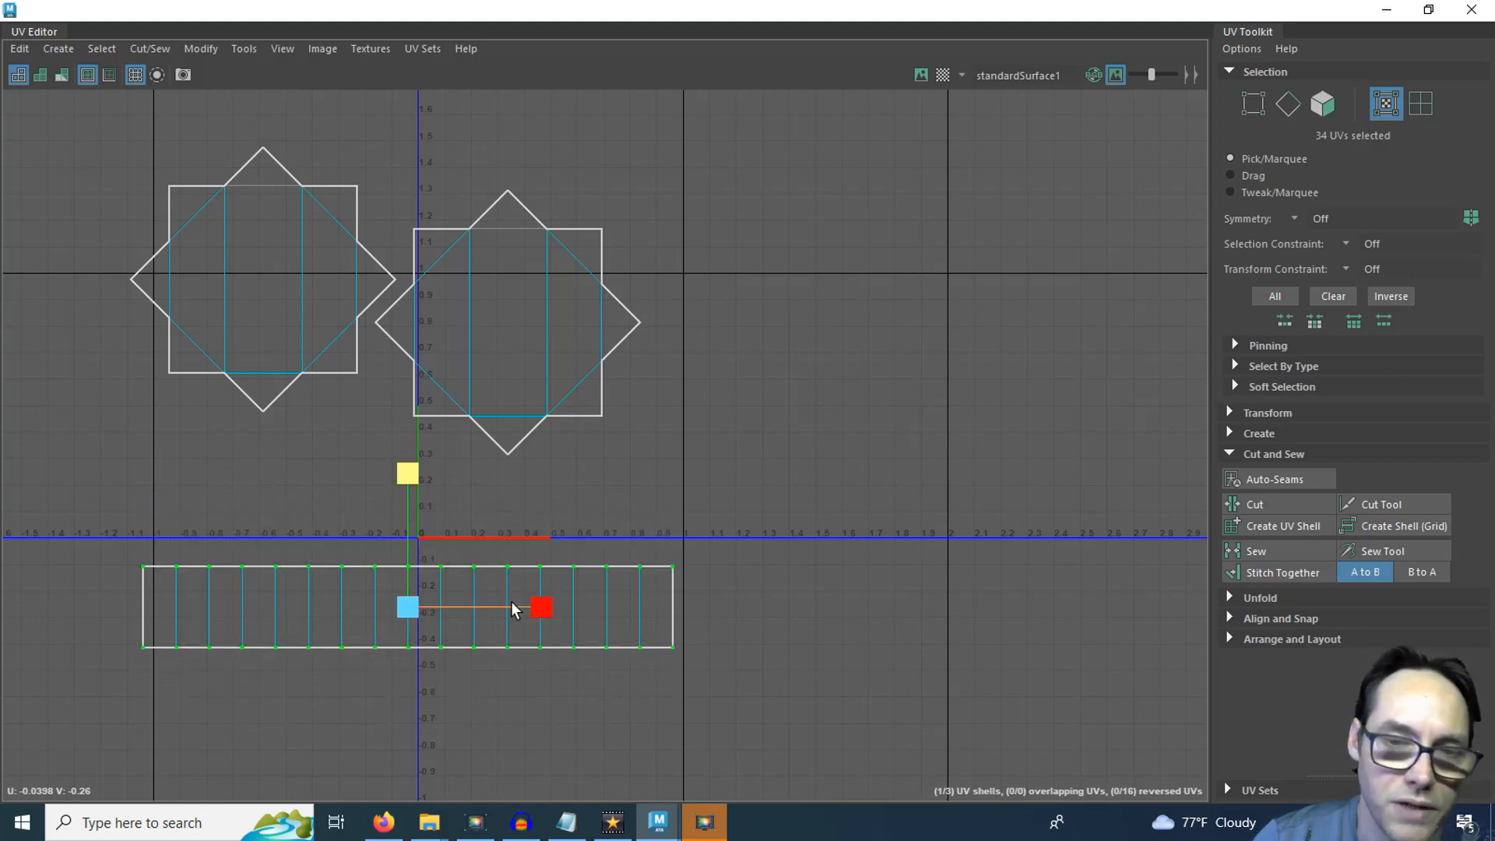
# Move the side-wall strip up against the stars to compare its sections with their edges, centering it at about U -0.85, V 0.28.
pyautogui.scroll(3, 320, 631)
pyautogui.keyDown('alt'); pyautogui.moveTo(306, 637); pyautogui.dragTo(413, 644, button='middle'); pyautogui.keyUp('alt')
pyautogui.press('w')
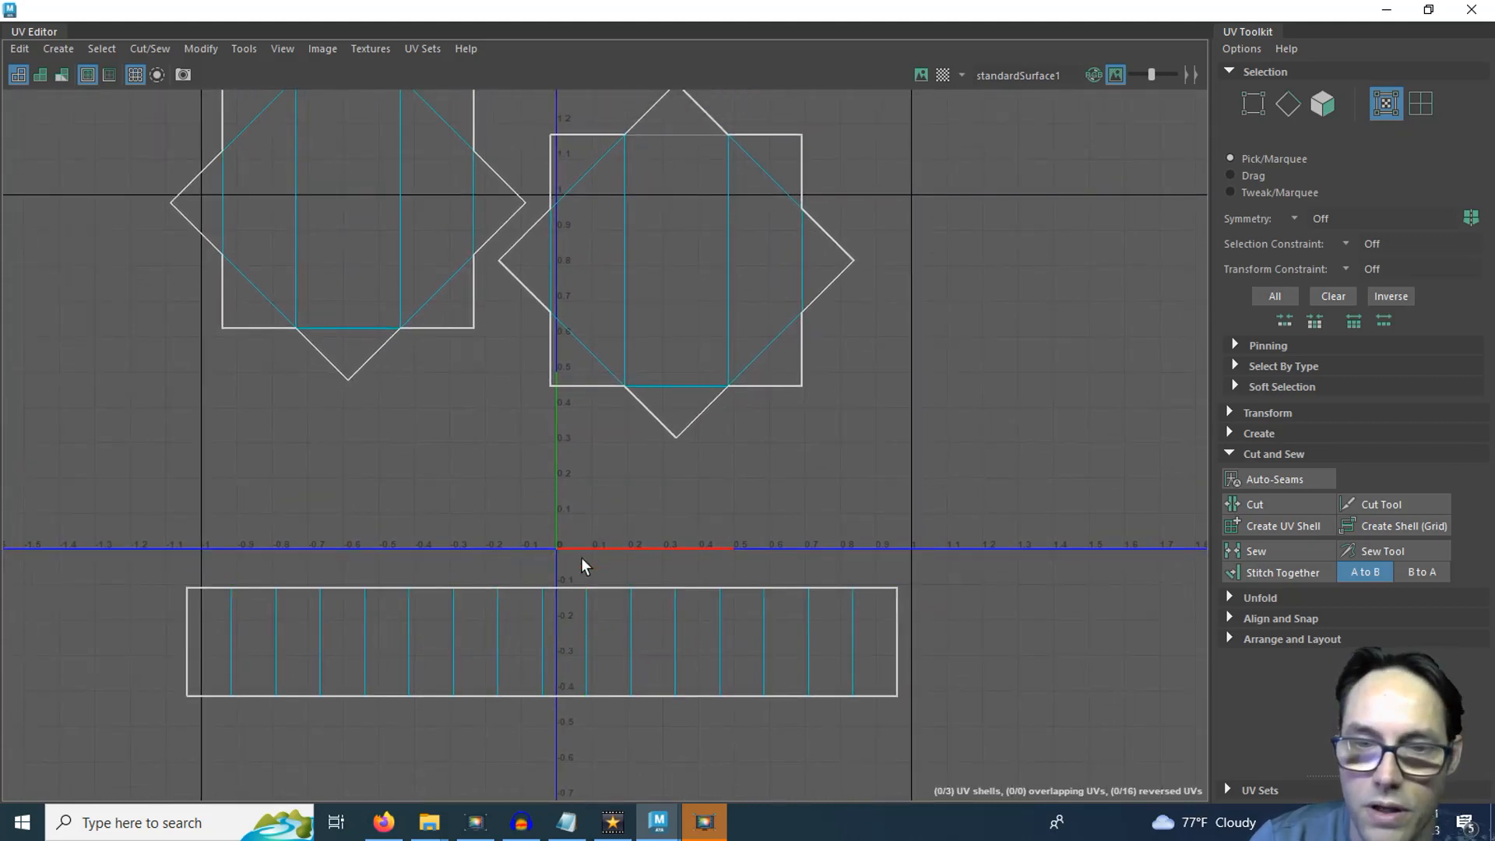
pyautogui.moveTo(543, 502); pyautogui.dragTo(554, 355)
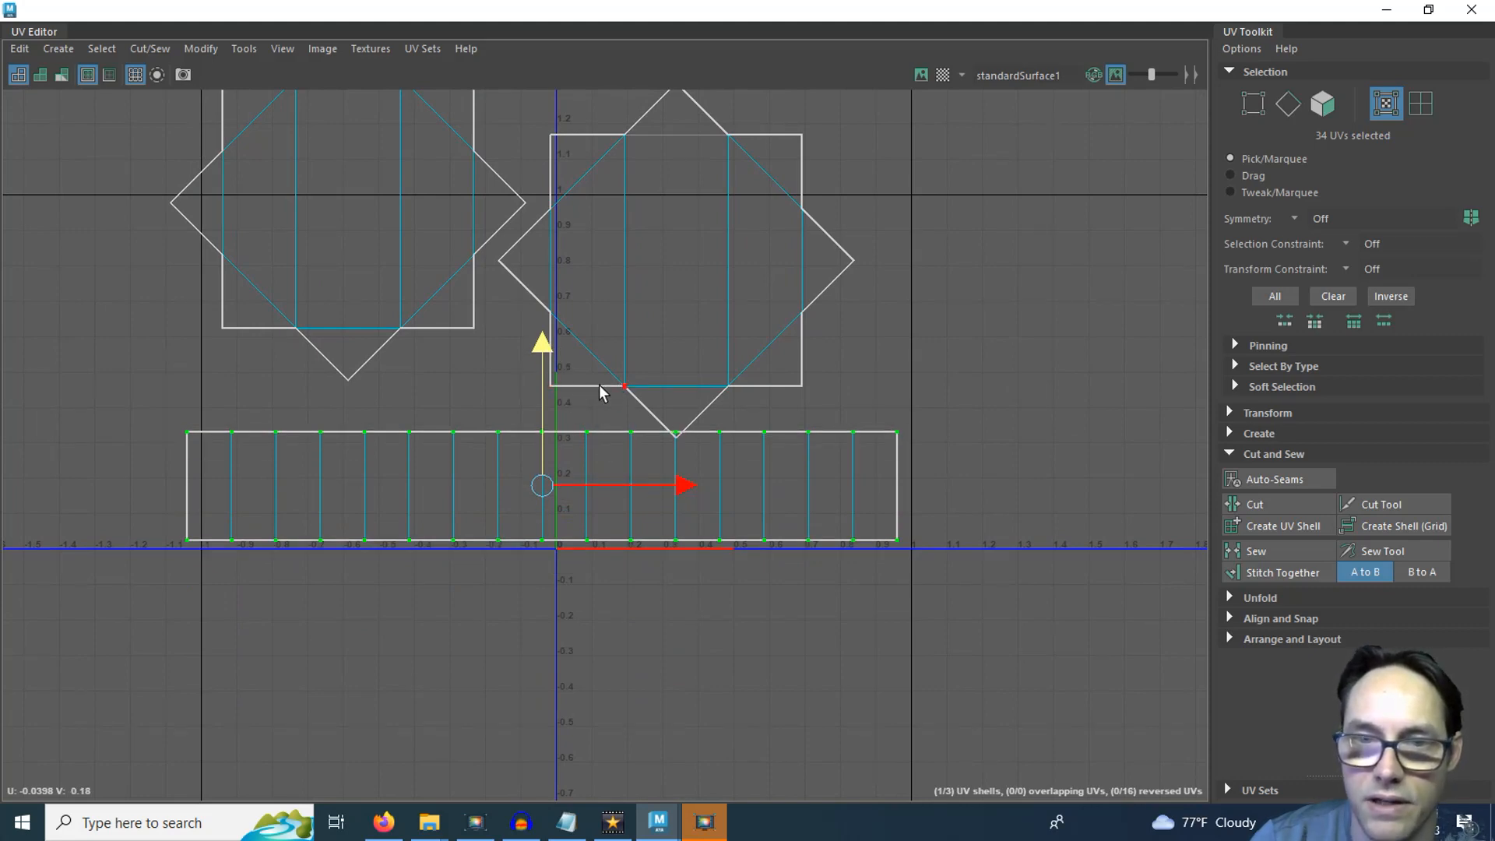
pyautogui.moveTo(544, 487); pyautogui.dragTo(253, 451)
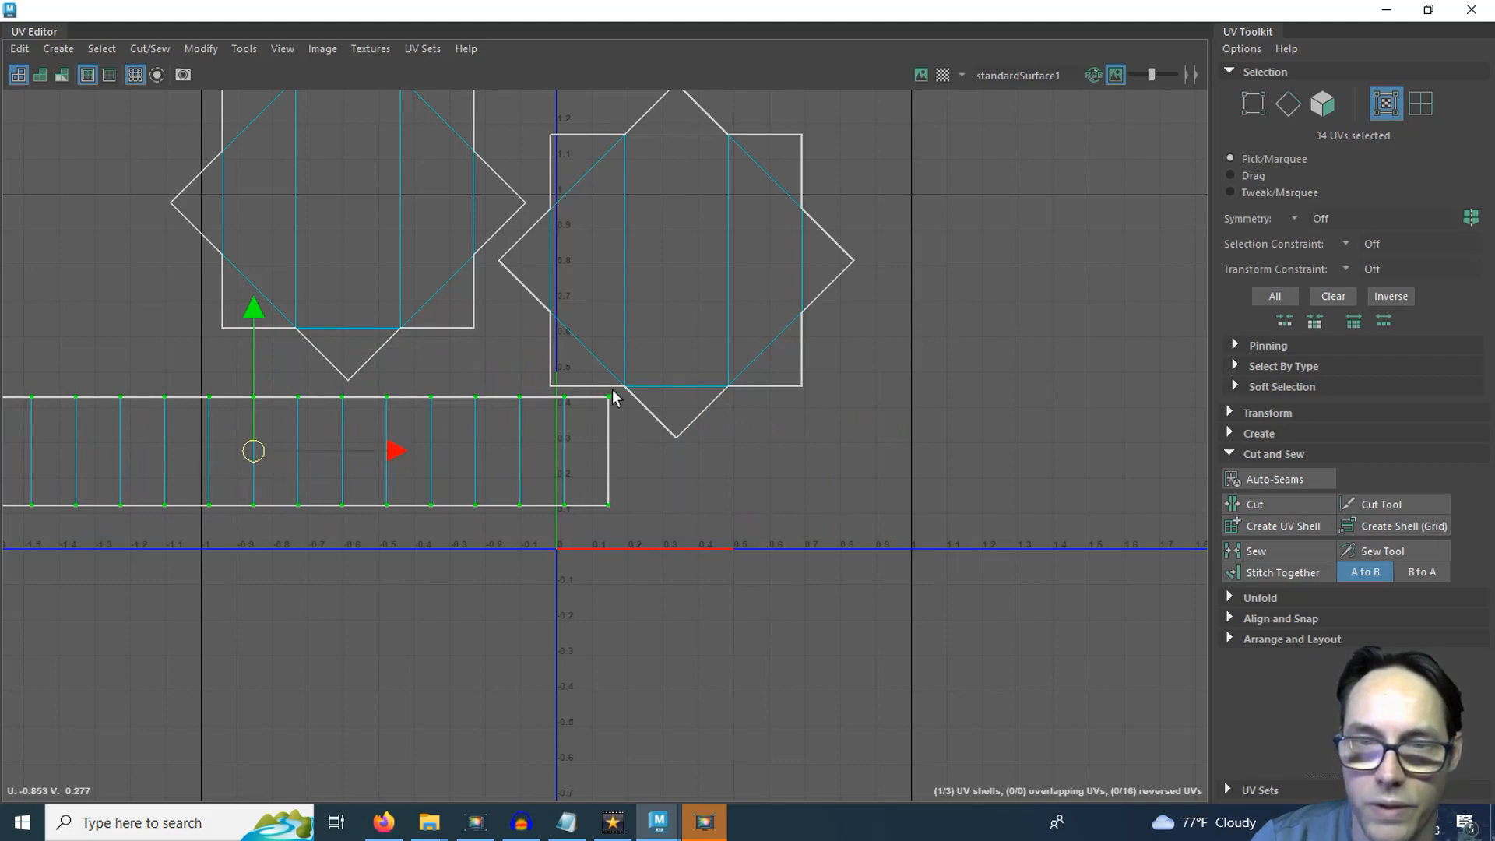
# Stretch the side-wall strip horizontally to about 3.3 UV units wide, then deselect it.
pyautogui.press('a')
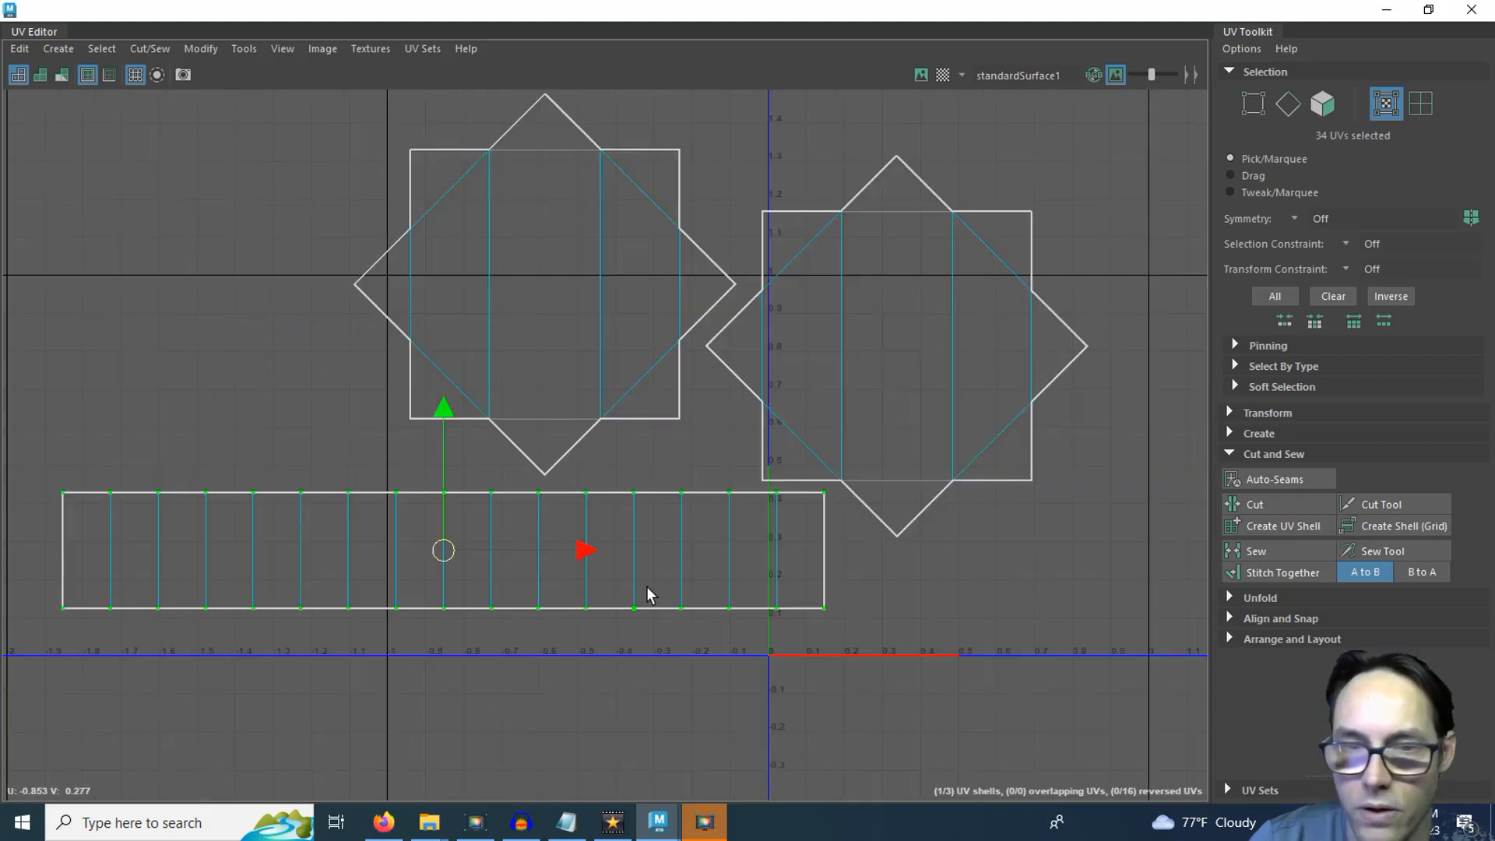
pyautogui.press('r')
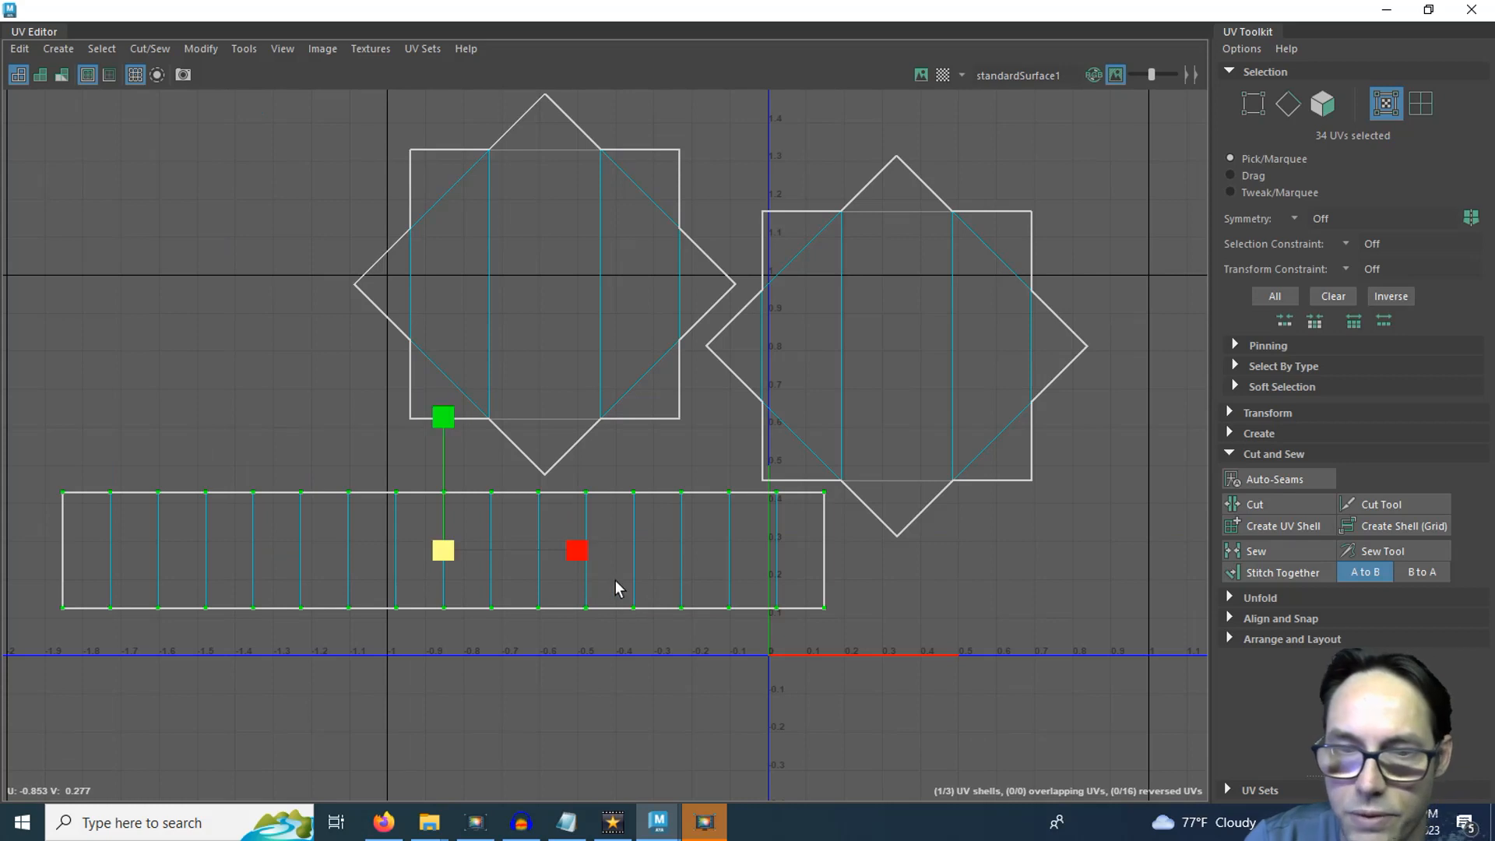
pyautogui.moveTo(578, 553); pyautogui.dragTo(668, 562)
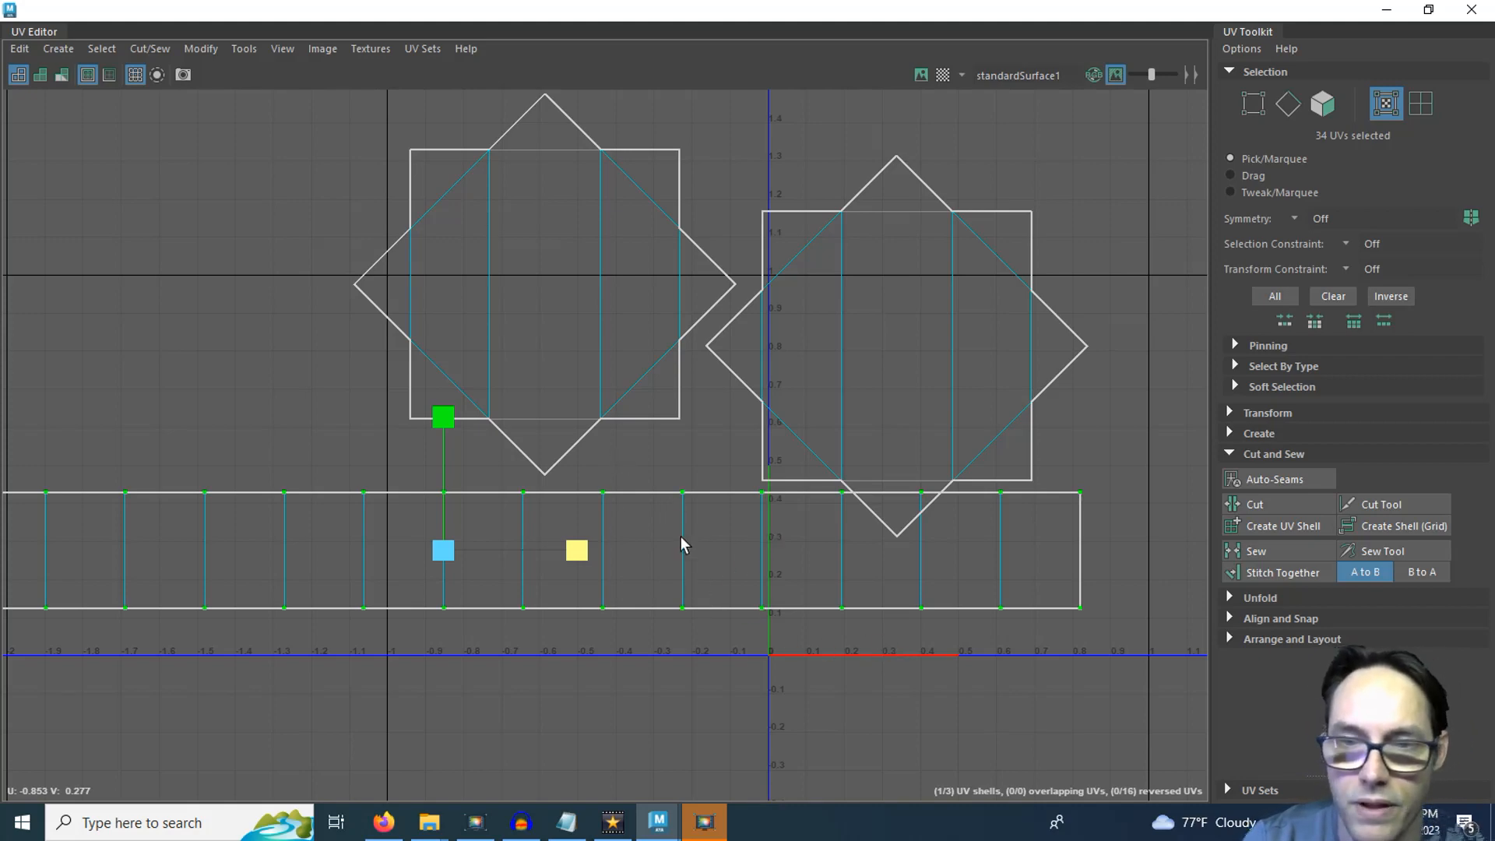
pyautogui.scroll(-3, 680, 540)
pyautogui.click(604, 646)
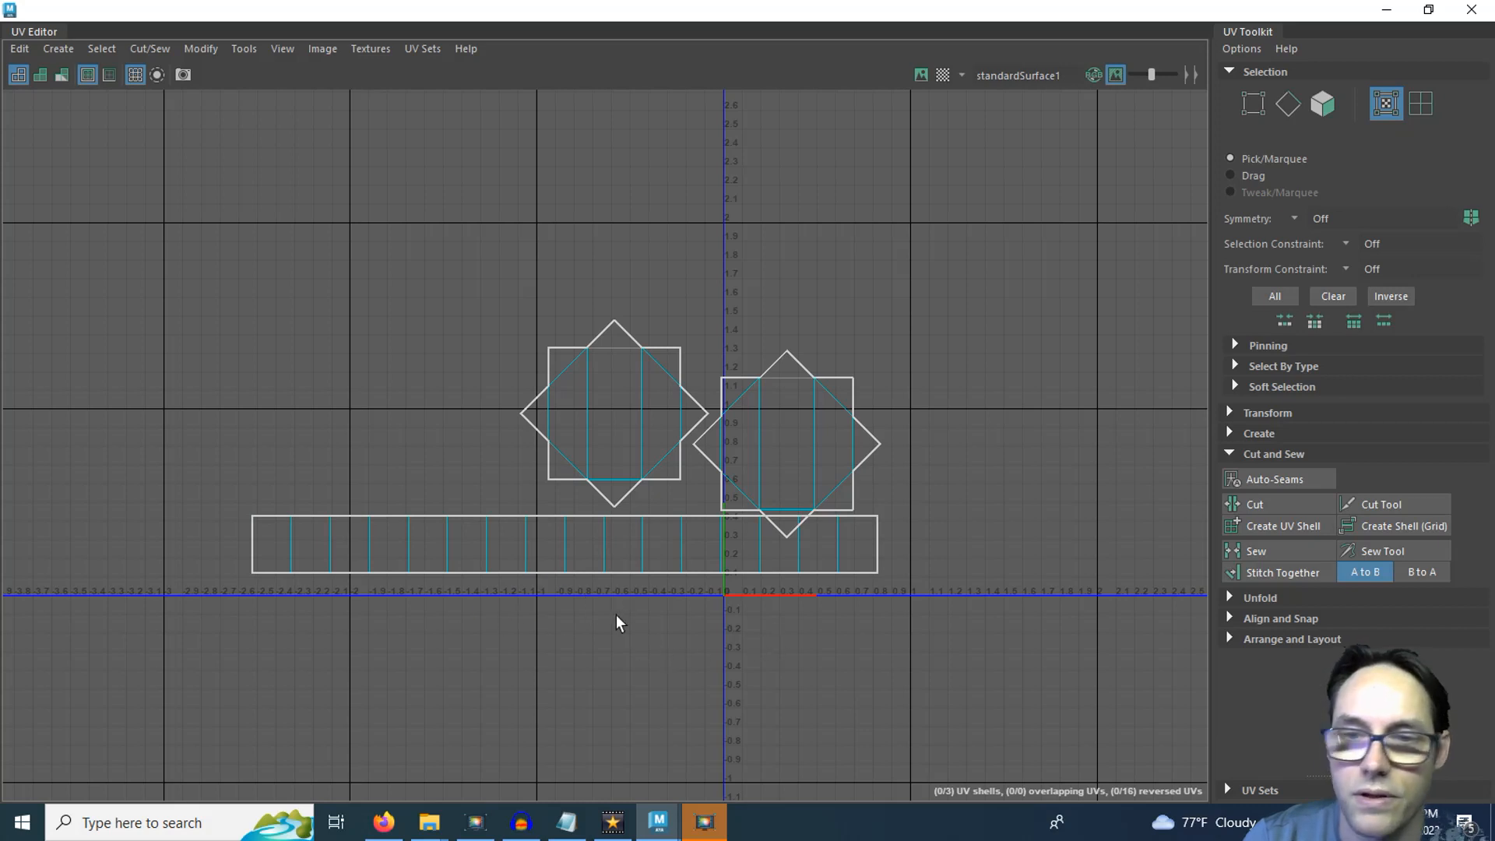
# Select all three UV shells and move them together out of the 0 to 1 tile, centered at about U -1.86, V 1.48.
pyautogui.click(656, 432)
pyautogui.moveTo(251, 285); pyautogui.dragTo(385, 436)
pyautogui.moveTo(182, 272); pyautogui.dragTo(988, 657)
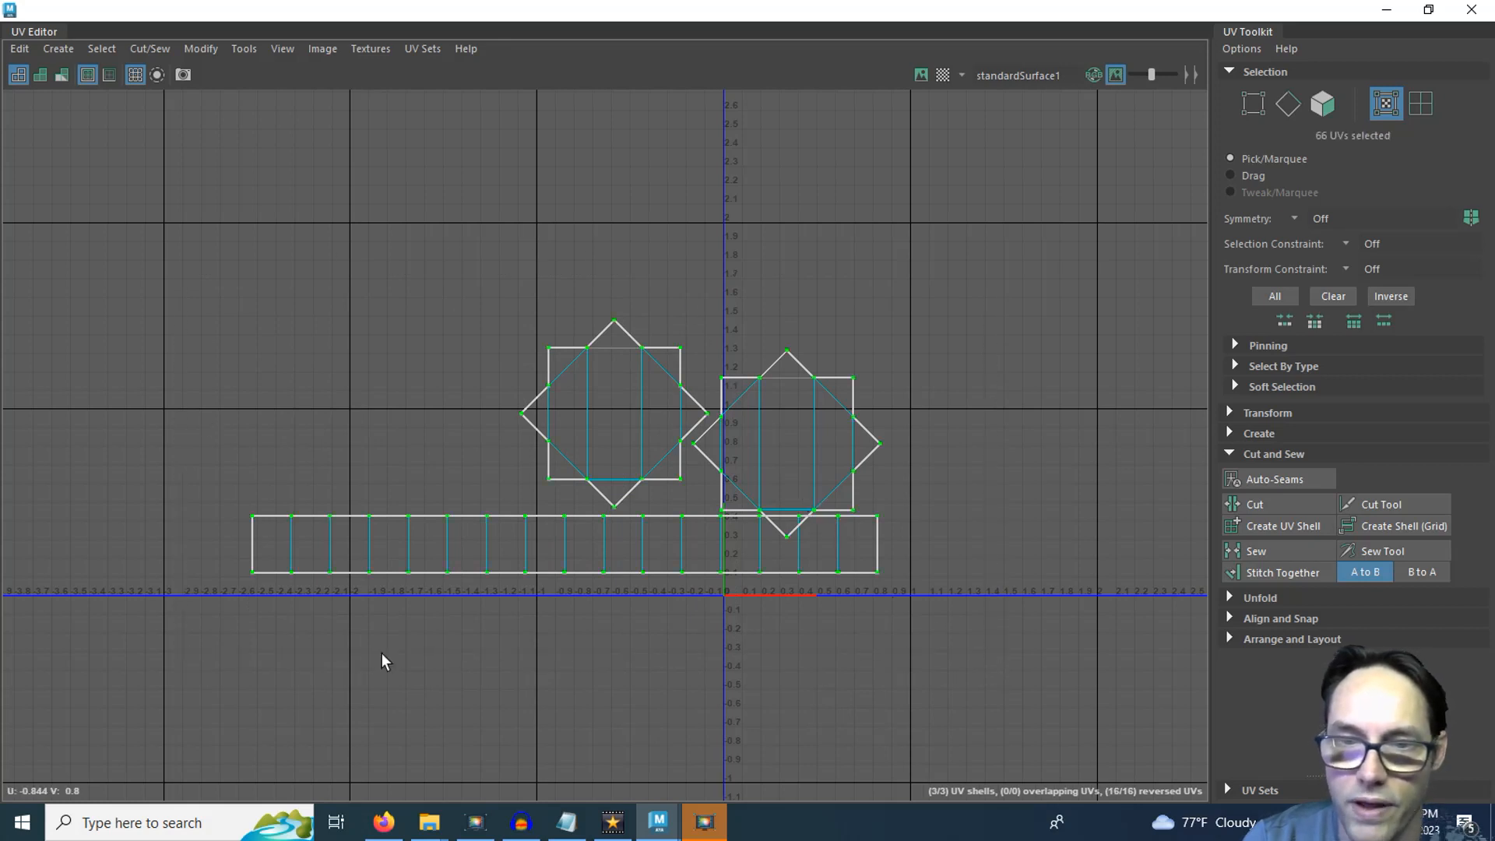
pyautogui.press('w')
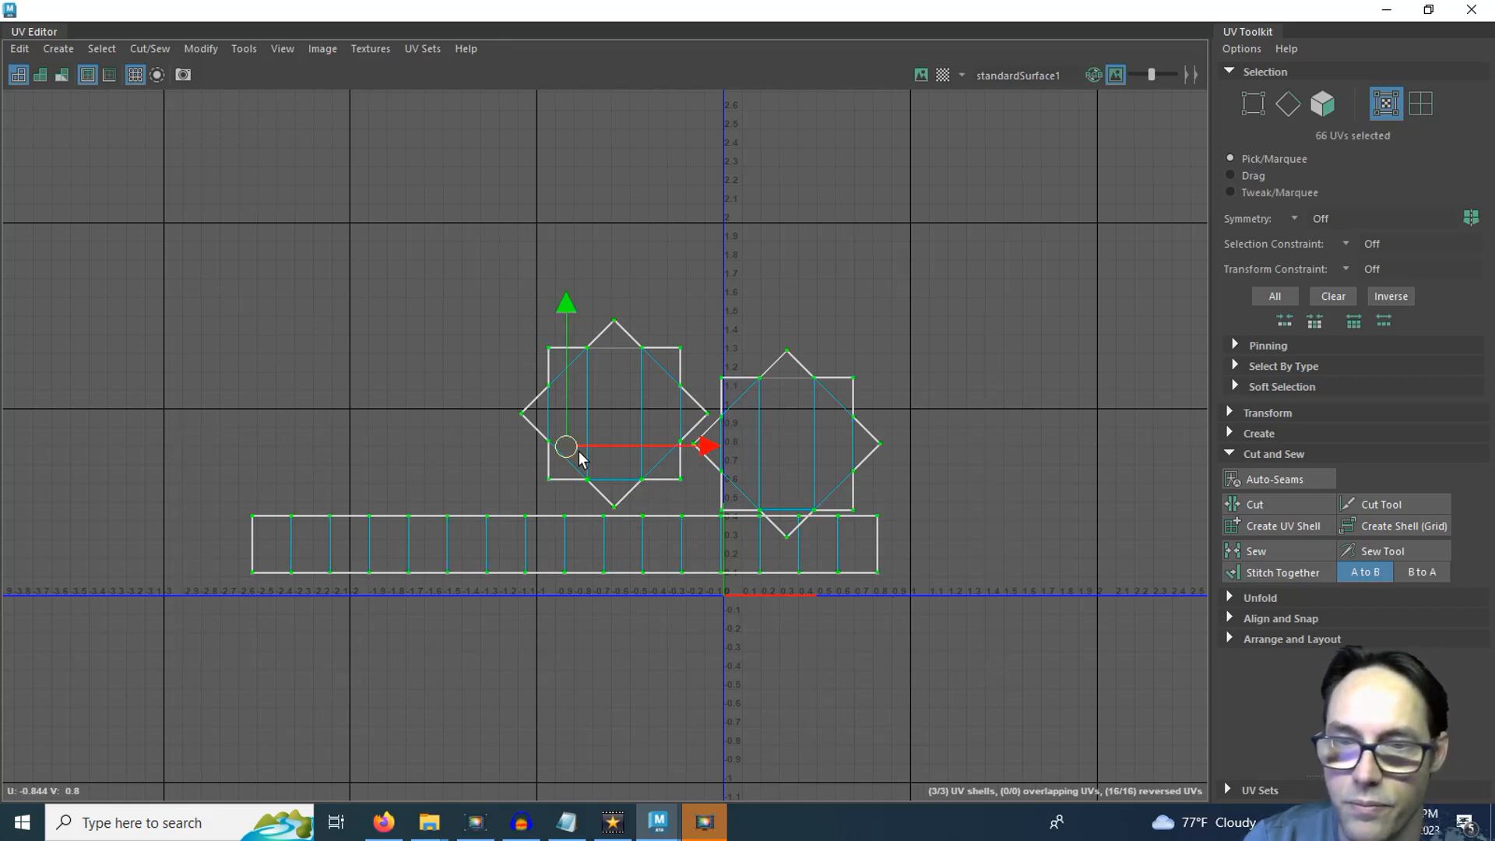
pyautogui.moveTo(569, 444); pyautogui.dragTo(377, 319)
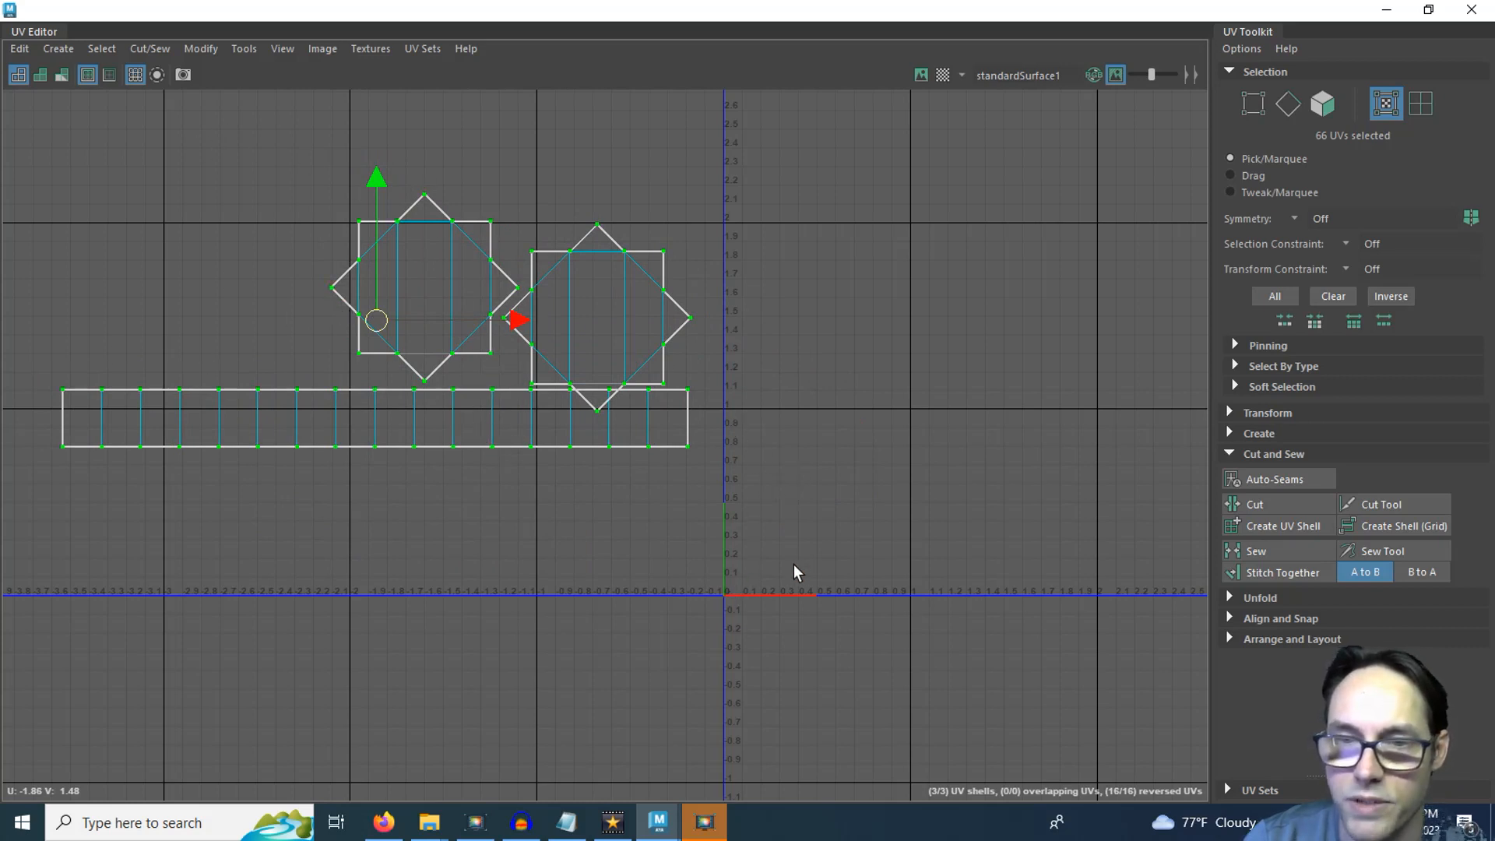
# Examine the empty 0 to 1 UV tile, tracing its extents with selection marquees.
pyautogui.scroll(2, 793, 564)
pyautogui.keyDown('alt'); pyautogui.moveTo(763, 468); pyautogui.dragTo(674, 505, button='middle'); pyautogui.keyUp('alt')
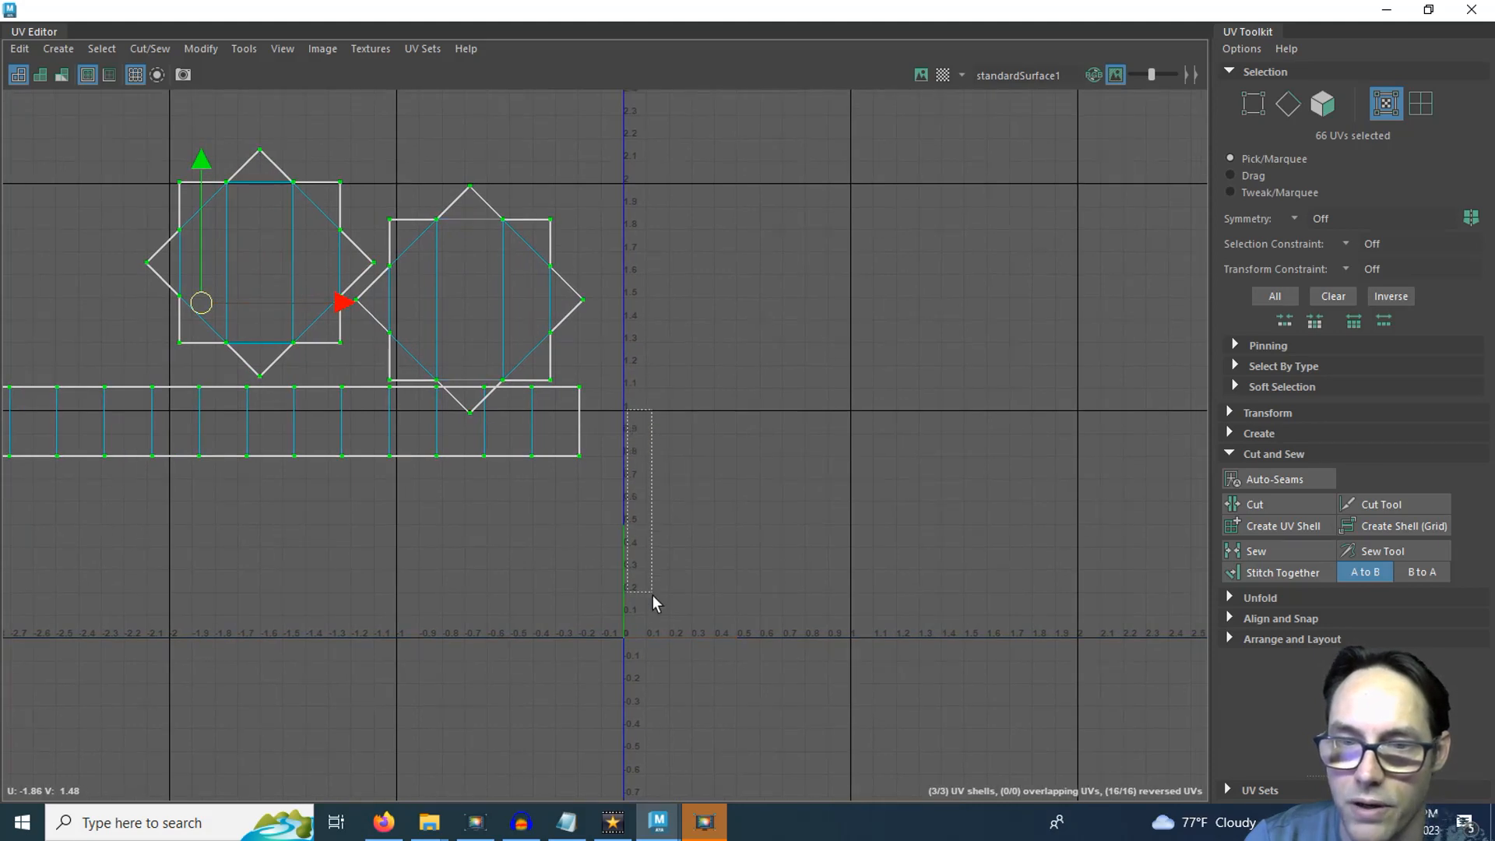
pyautogui.moveTo(653, 595); pyautogui.dragTo(844, 632)
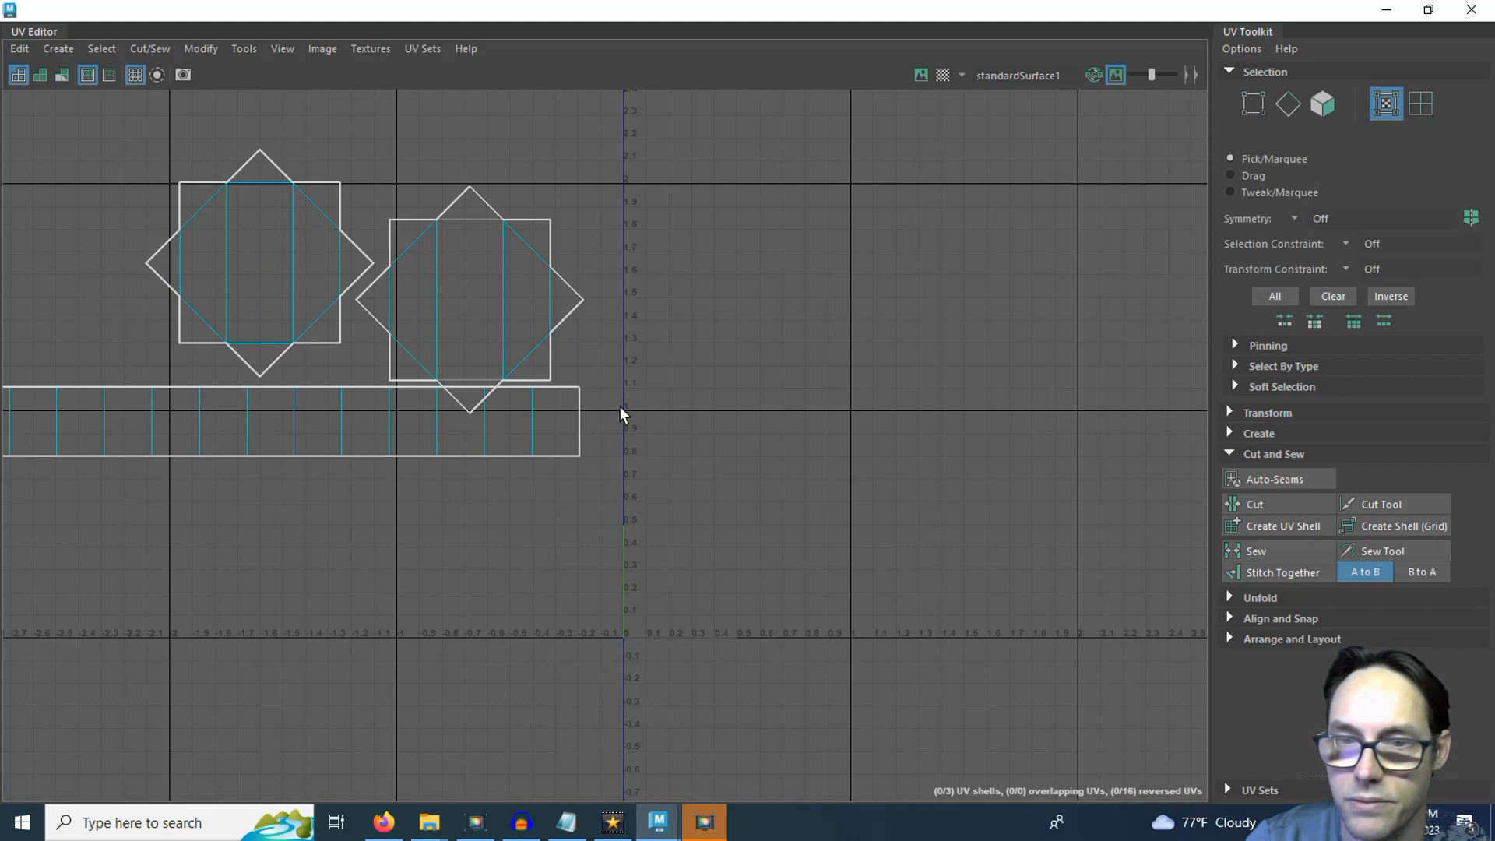
pyautogui.moveTo(620, 414); pyautogui.dragTo(821, 628)
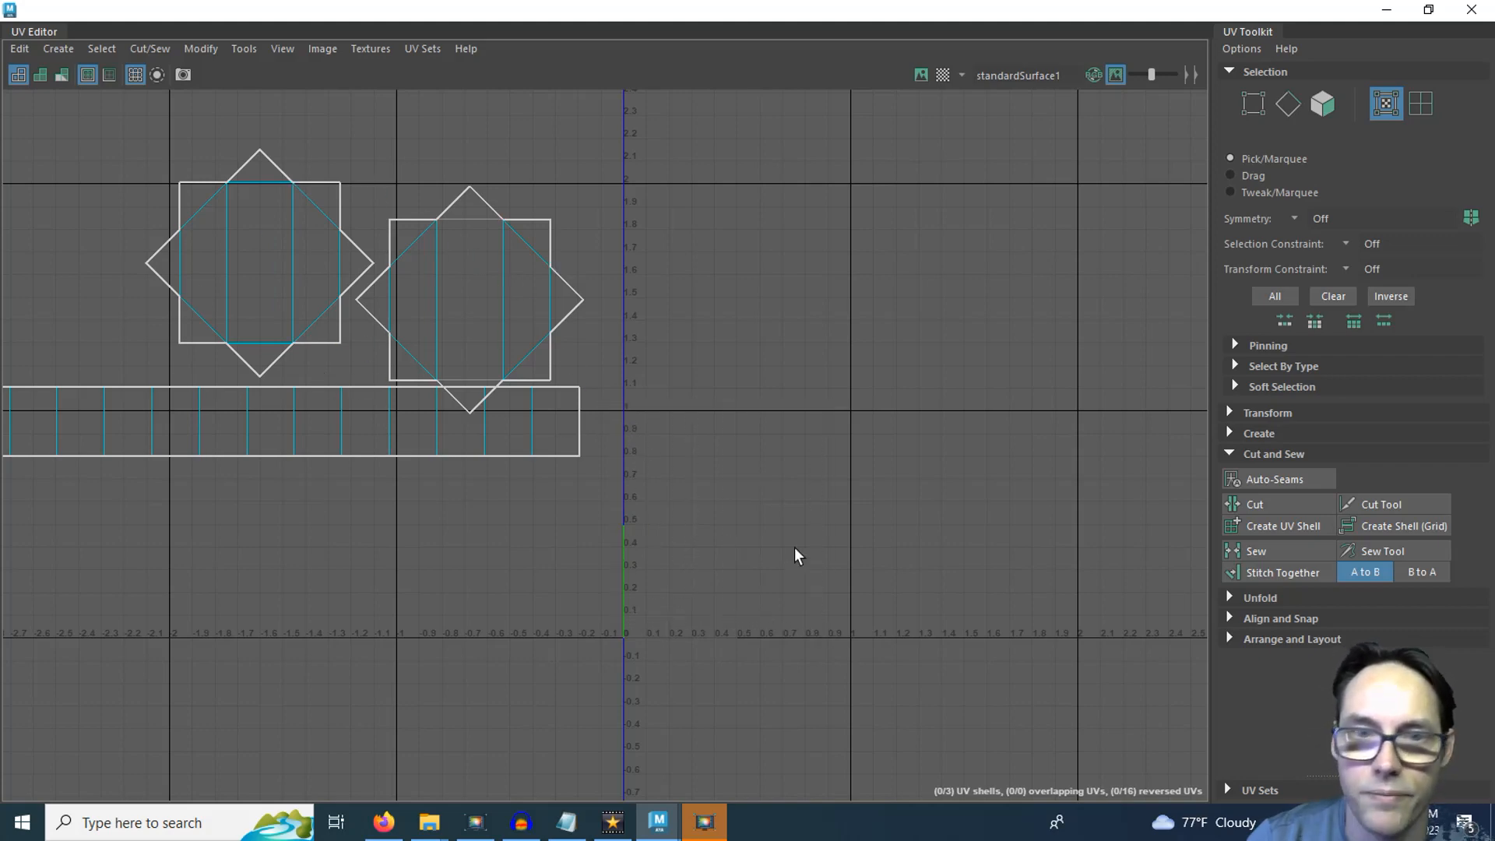
# Select all three UV shells and apply Layout to pack them into the 0 to 1 tile.
pyautogui.scroll(-2, 492, 499)
pyautogui.scroll(-1, 492, 498)
pyautogui.moveTo(73, 233); pyautogui.dragTo(630, 549)
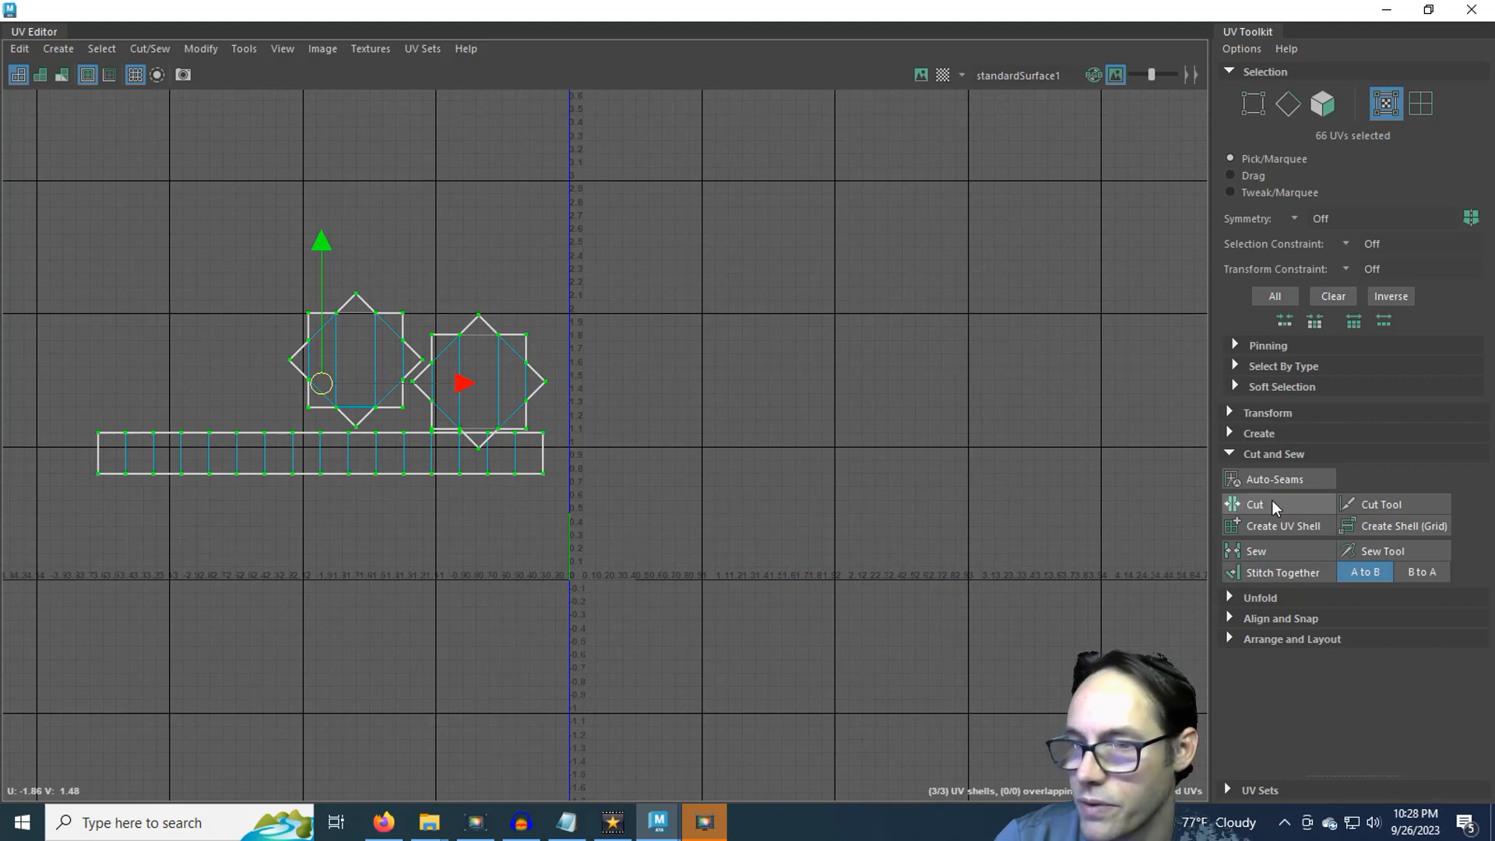
pyautogui.click(1241, 637)
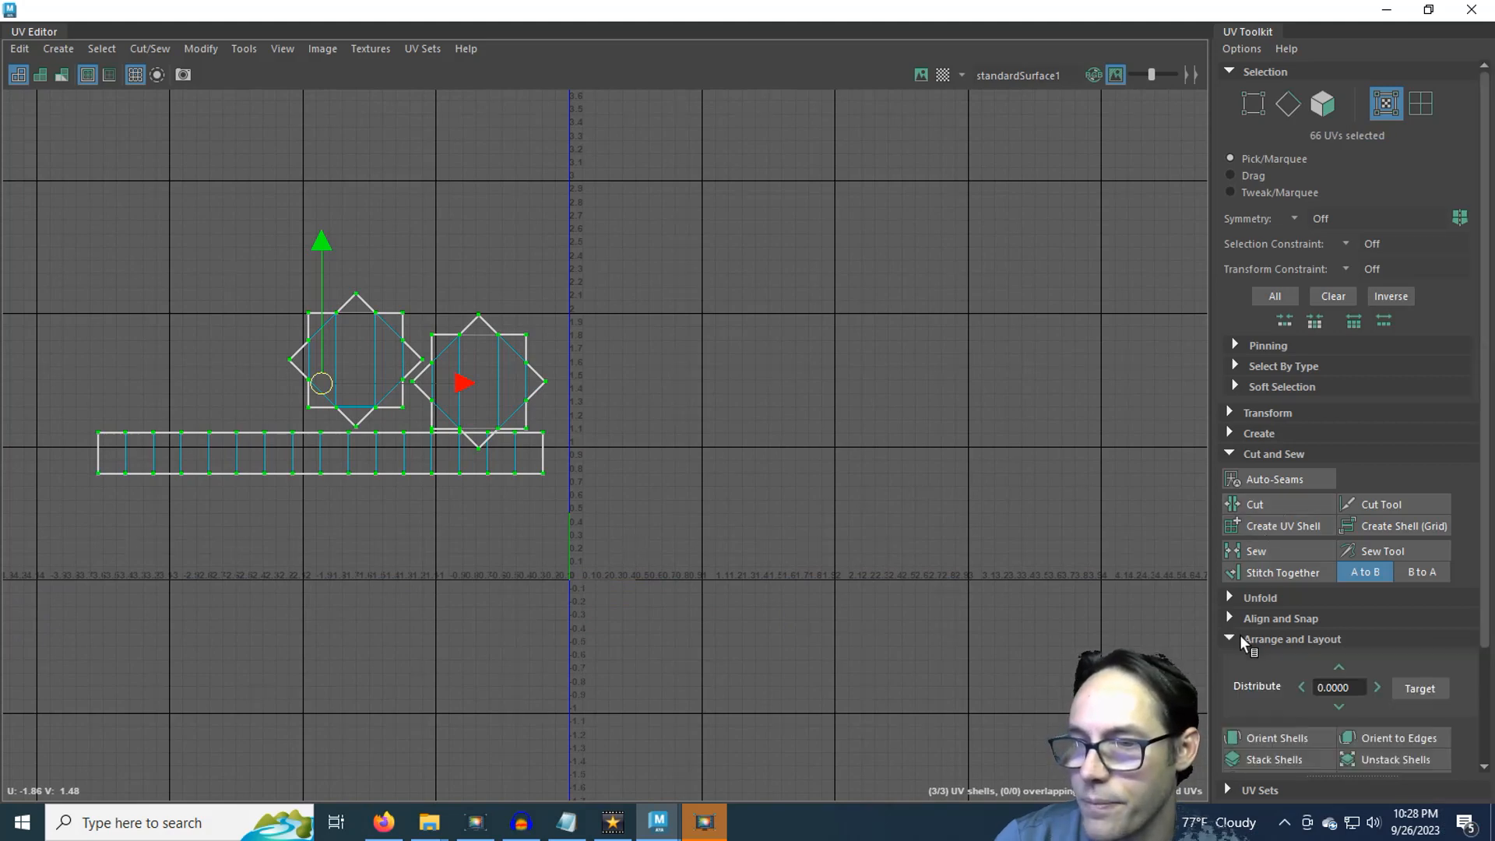
pyautogui.scroll(-3, 1239, 633)
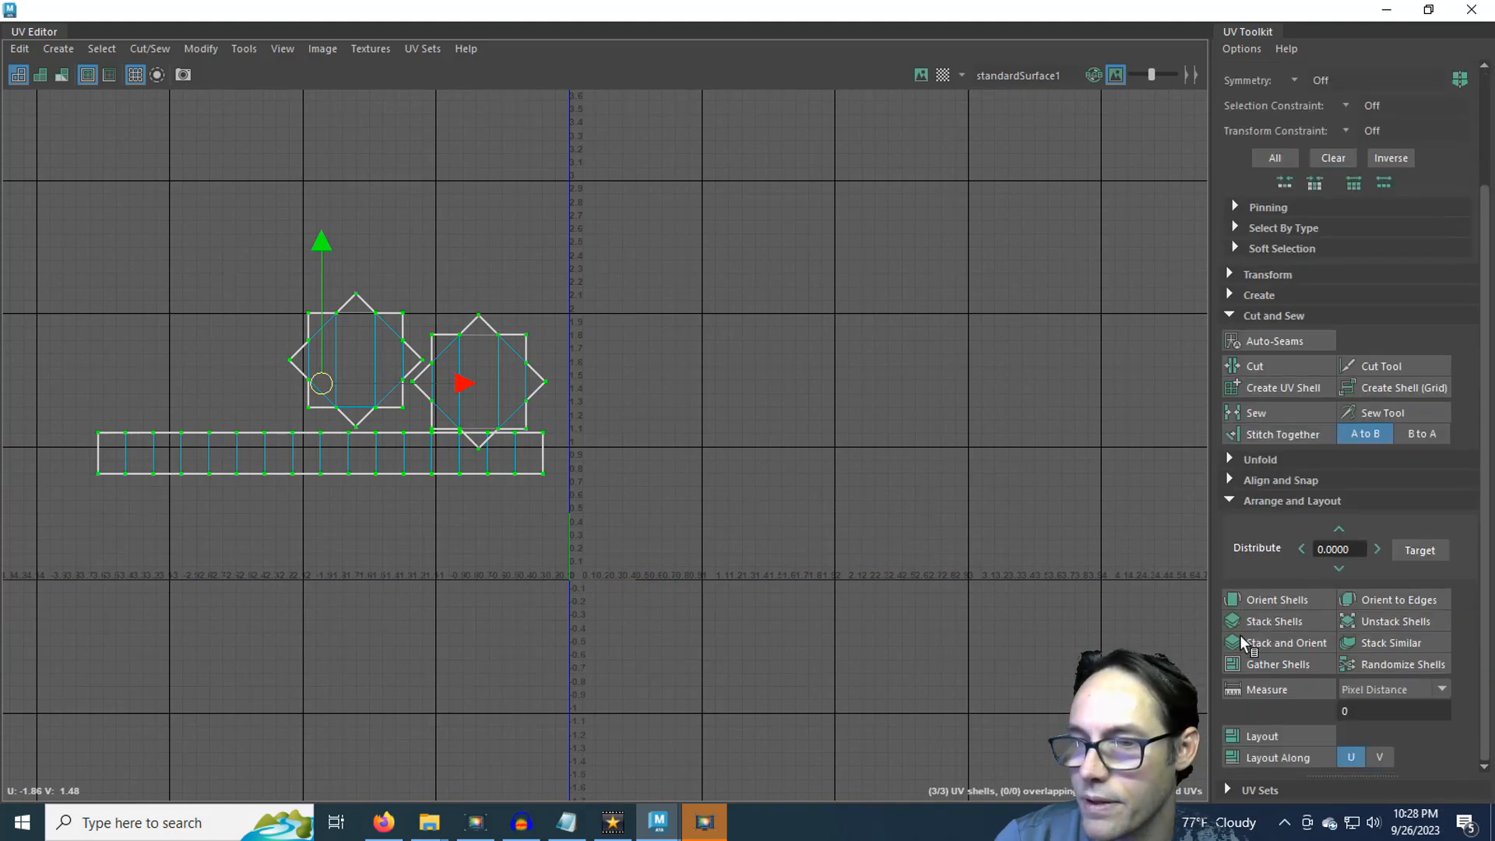
pyautogui.click(1260, 735)
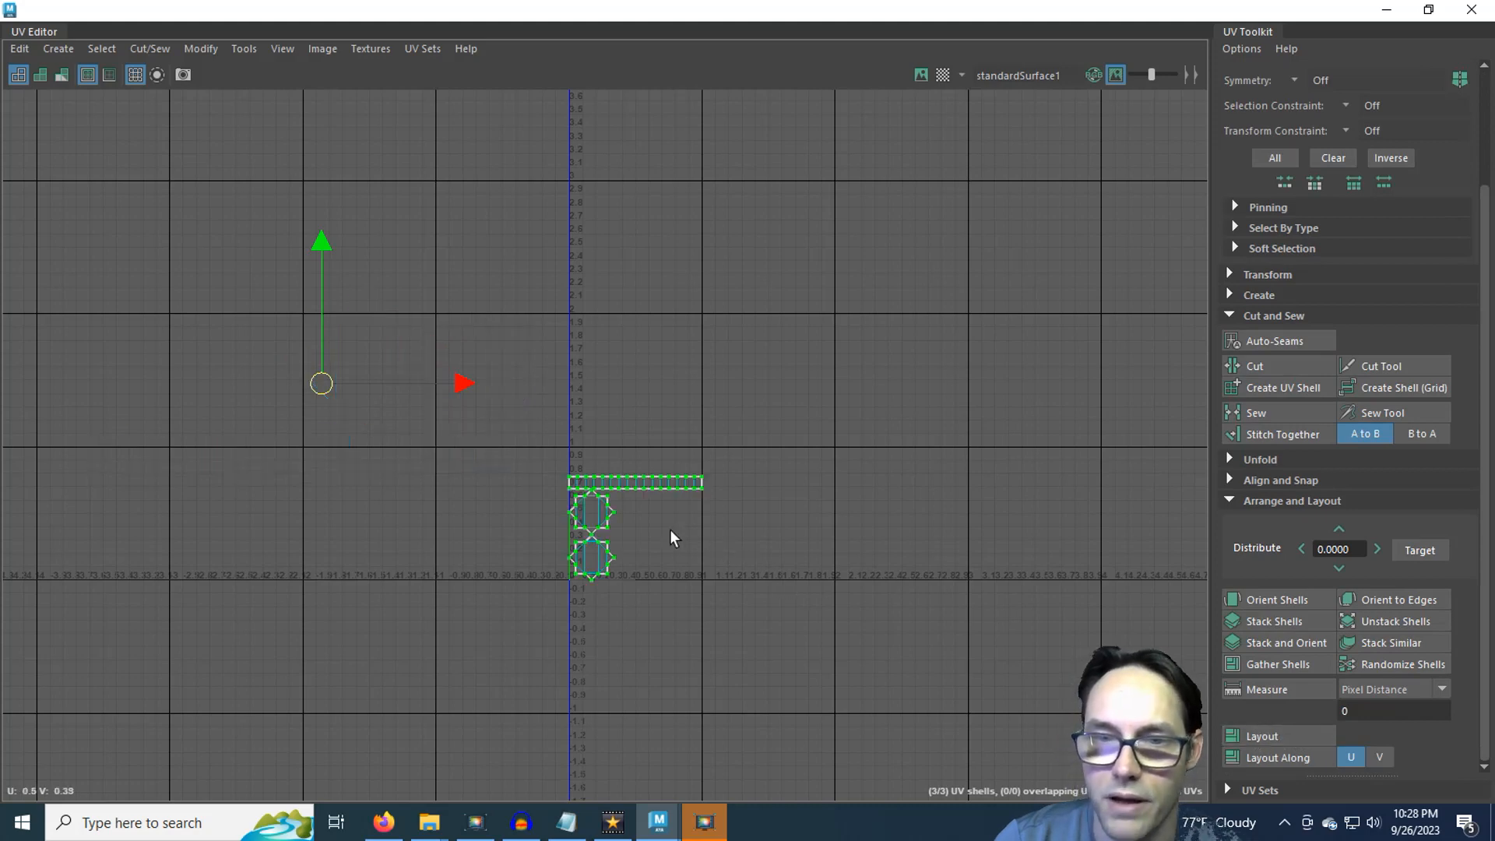
# Deselect the hull's UV shells and examine the packed layout within the 0 to 1 tile.
pyautogui.scroll(10, 674, 538)
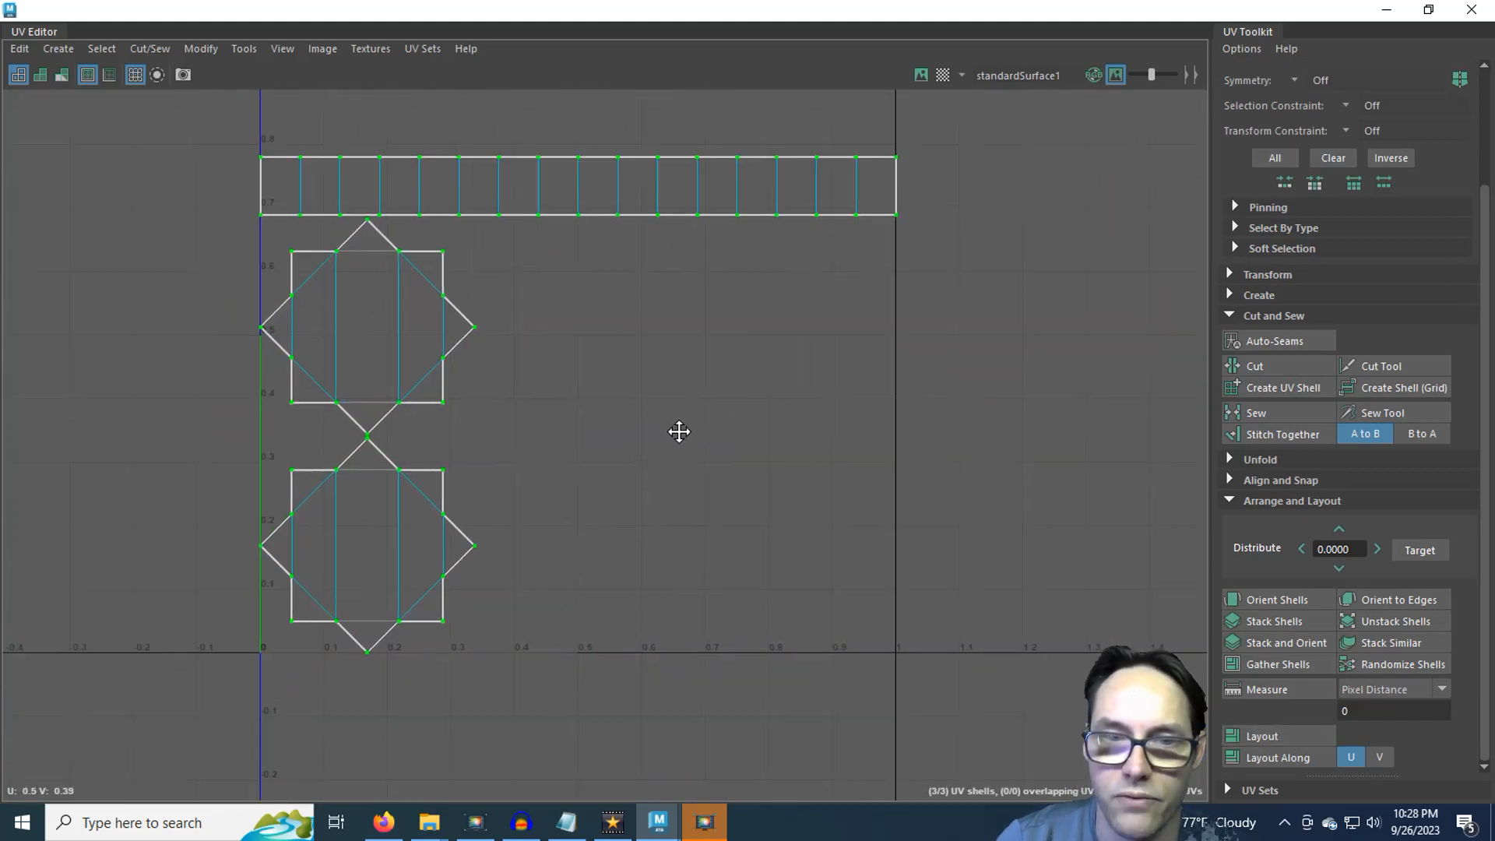
pyautogui.keyDown('alt'); pyautogui.moveTo(679, 431); pyautogui.dragTo(670, 464, button='middle'); pyautogui.keyUp('alt')
pyautogui.click(651, 480)
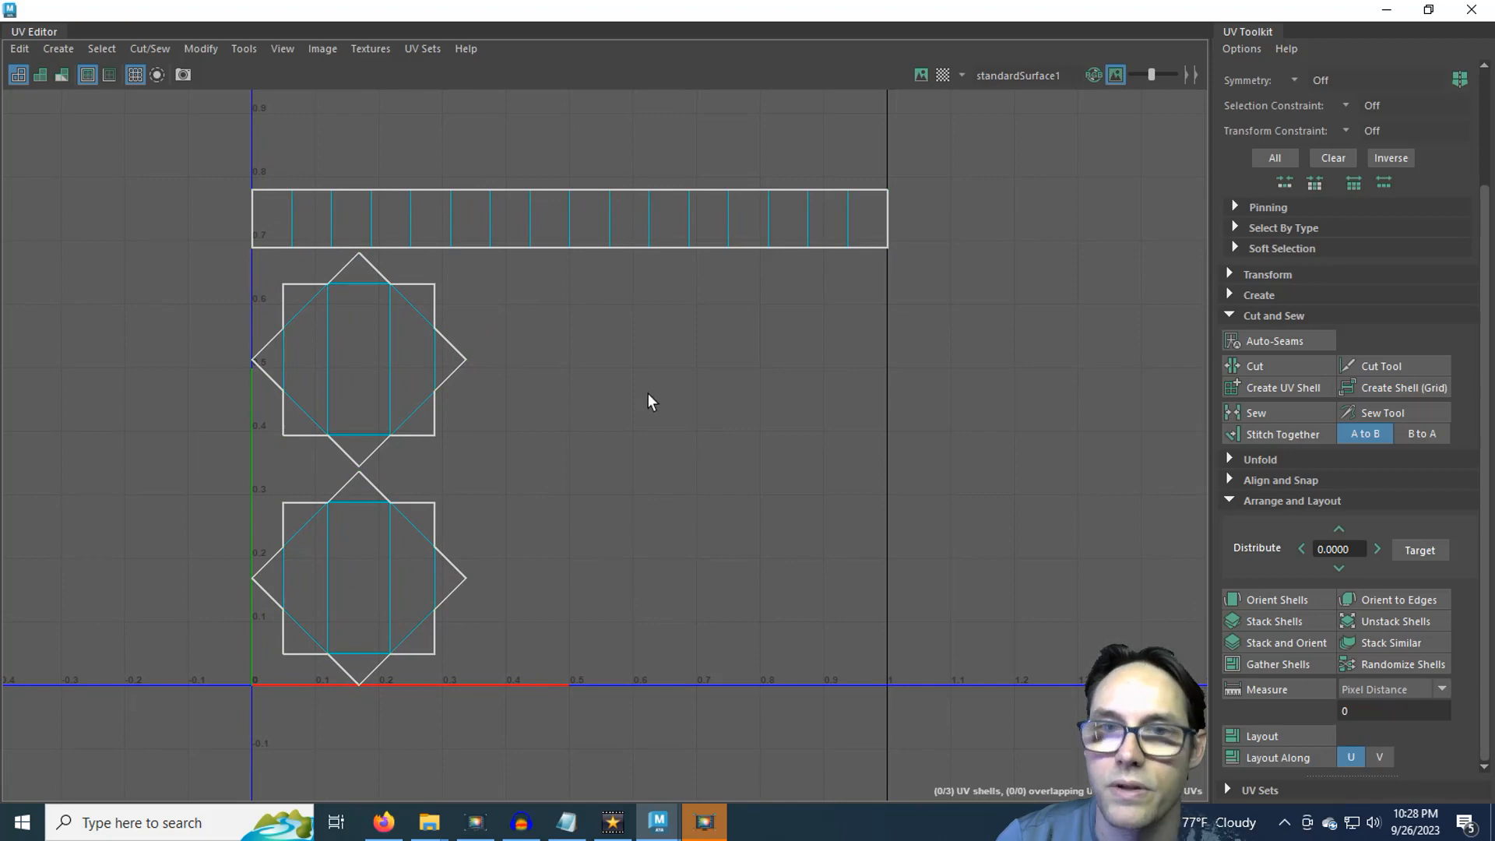
pyautogui.scroll(-3, 630, 436)
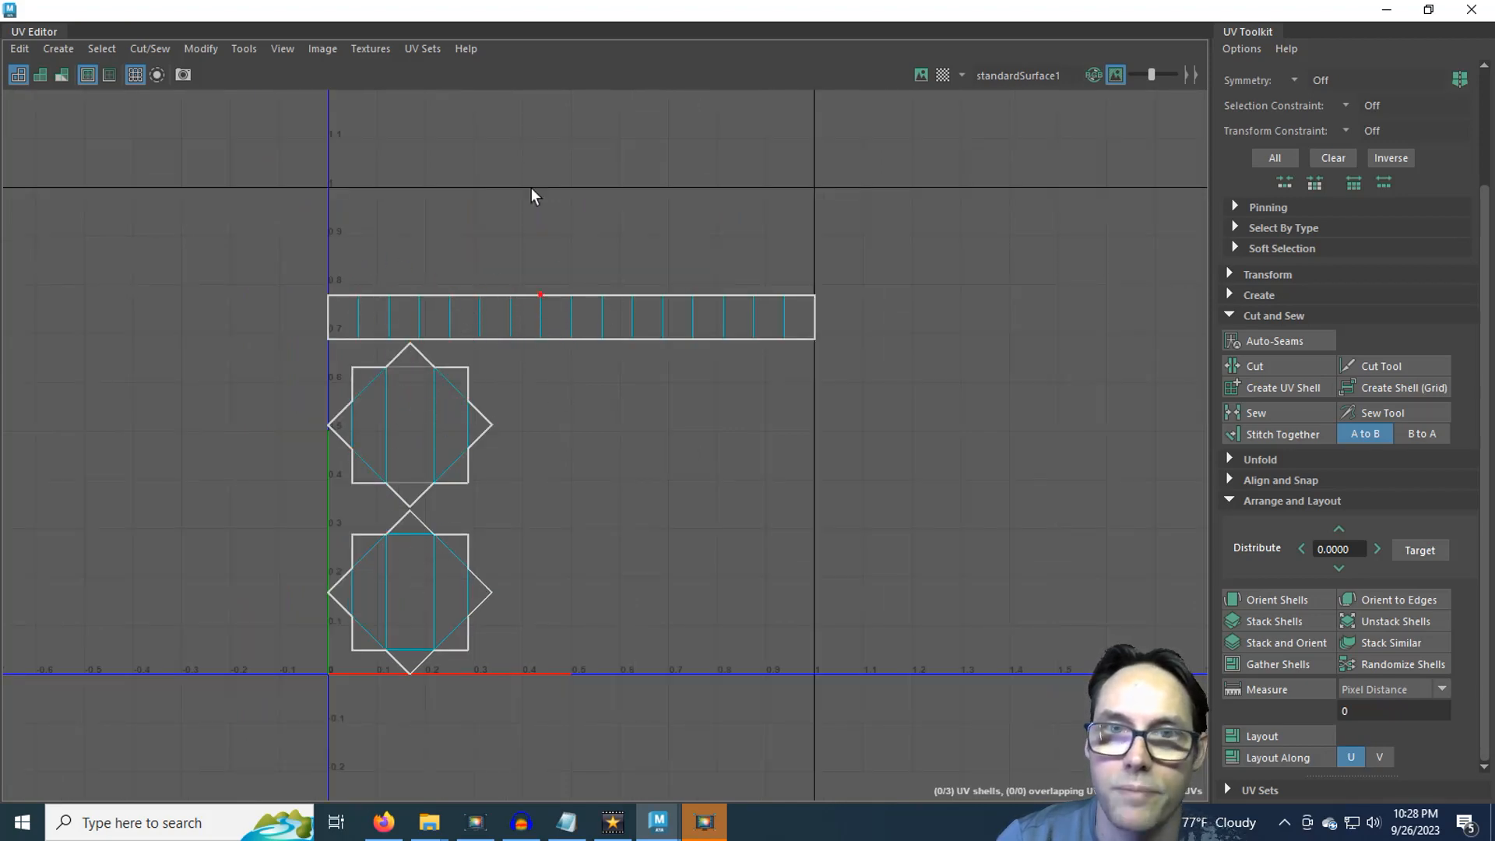
# Restore the UV Editor to a floating window, return the hull to object mode and select the whole EnemyShip to show all its UVs.
pyautogui.moveTo(427, 11); pyautogui.dragTo(1098, 215)
pyautogui.keyDown('alt'); pyautogui.moveTo(658, 479); pyautogui.dragTo(617, 413); pyautogui.keyUp('alt')
pyautogui.rightClick(969, 518)
pyautogui.moveTo(969, 522); pyautogui.dragTo(972, 567, button='right')
pyautogui.click(878, 516)
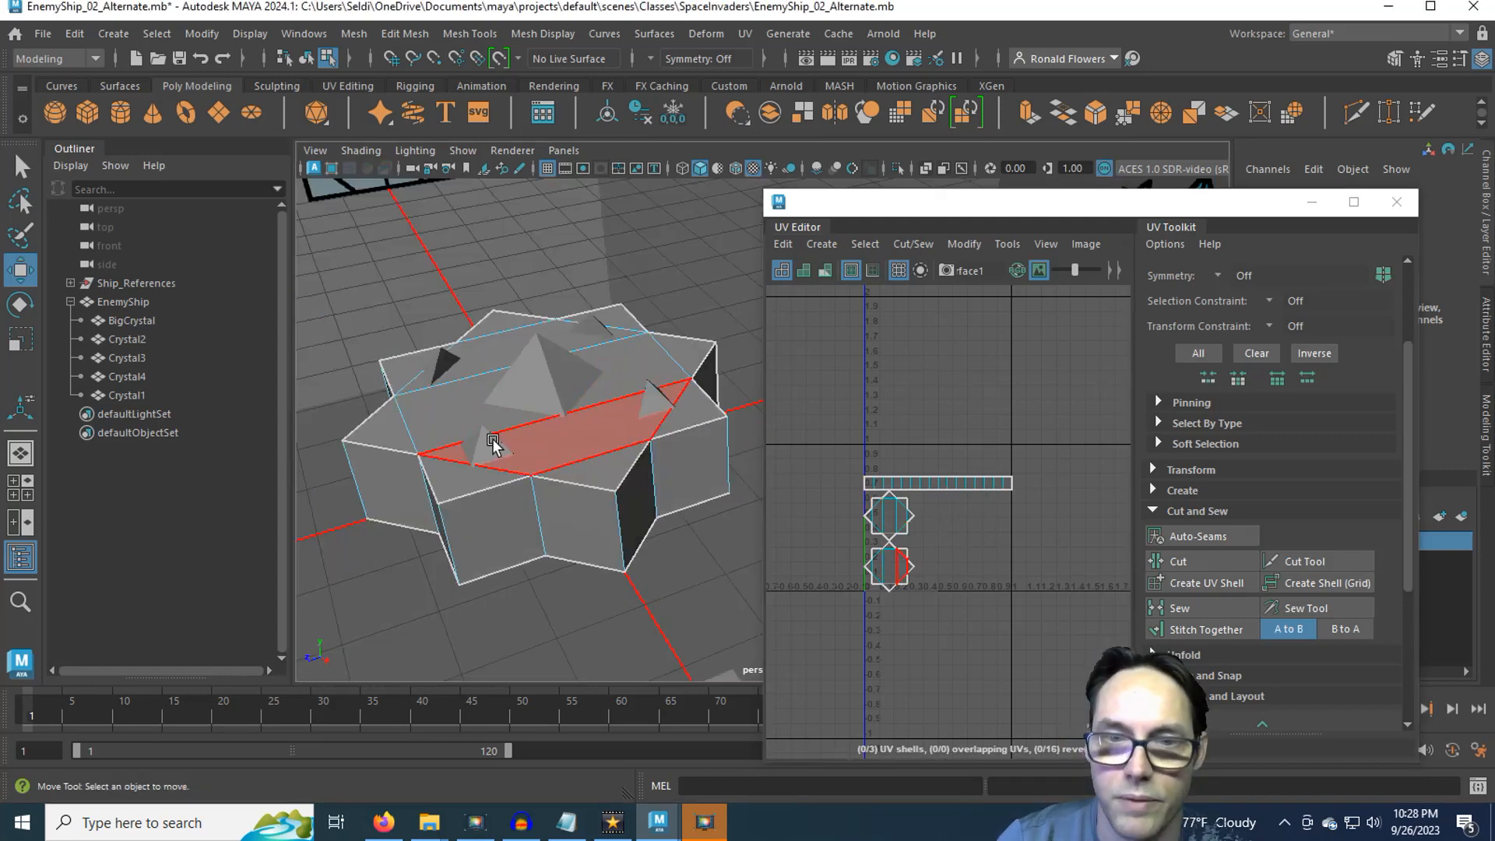
pyautogui.moveTo(493, 284); pyautogui.dragTo(567, 234, button='right')
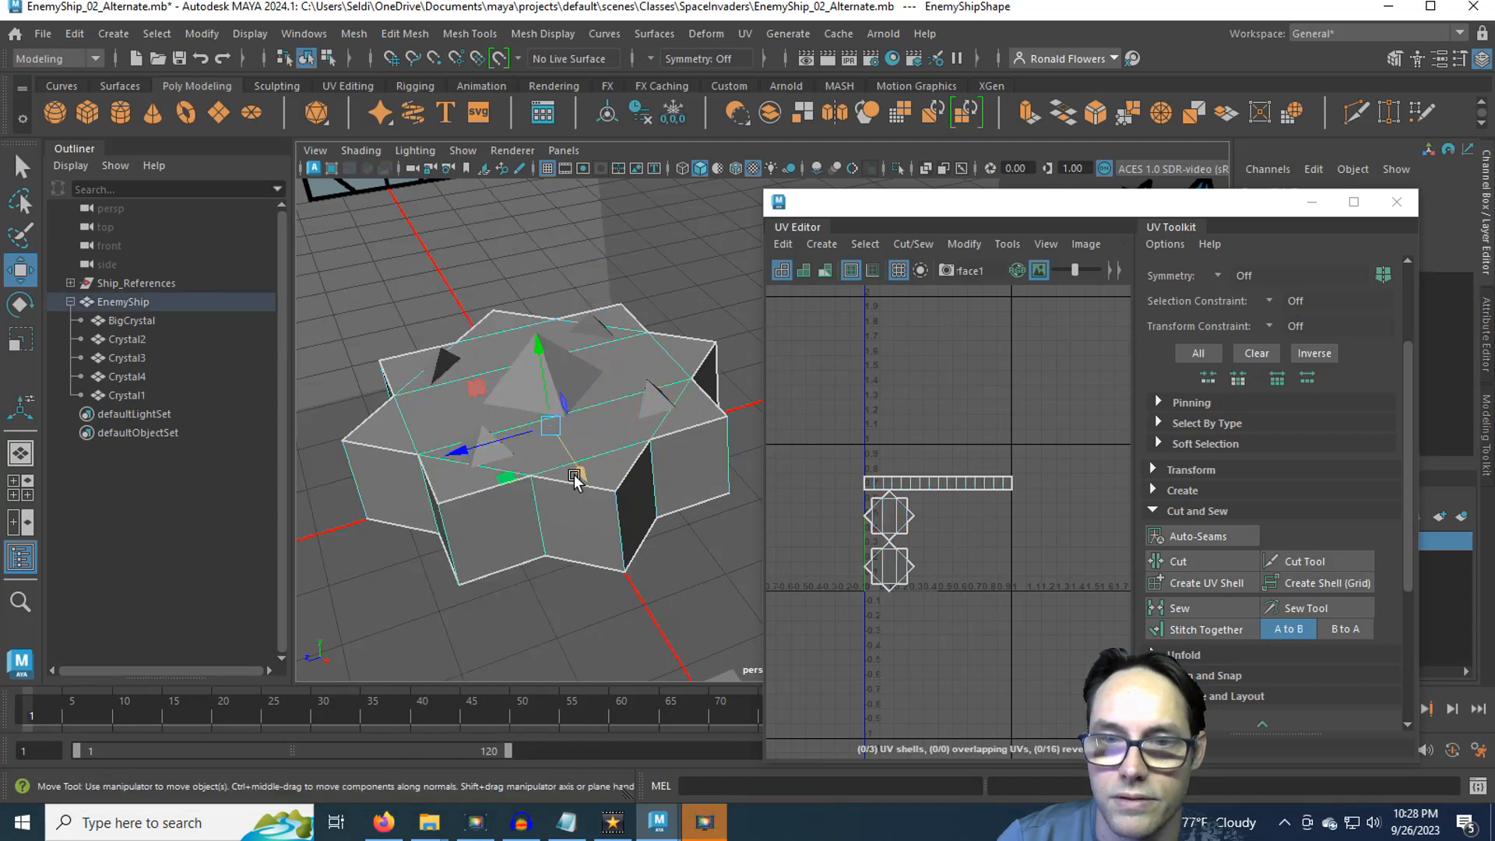
pyautogui.click(625, 495)
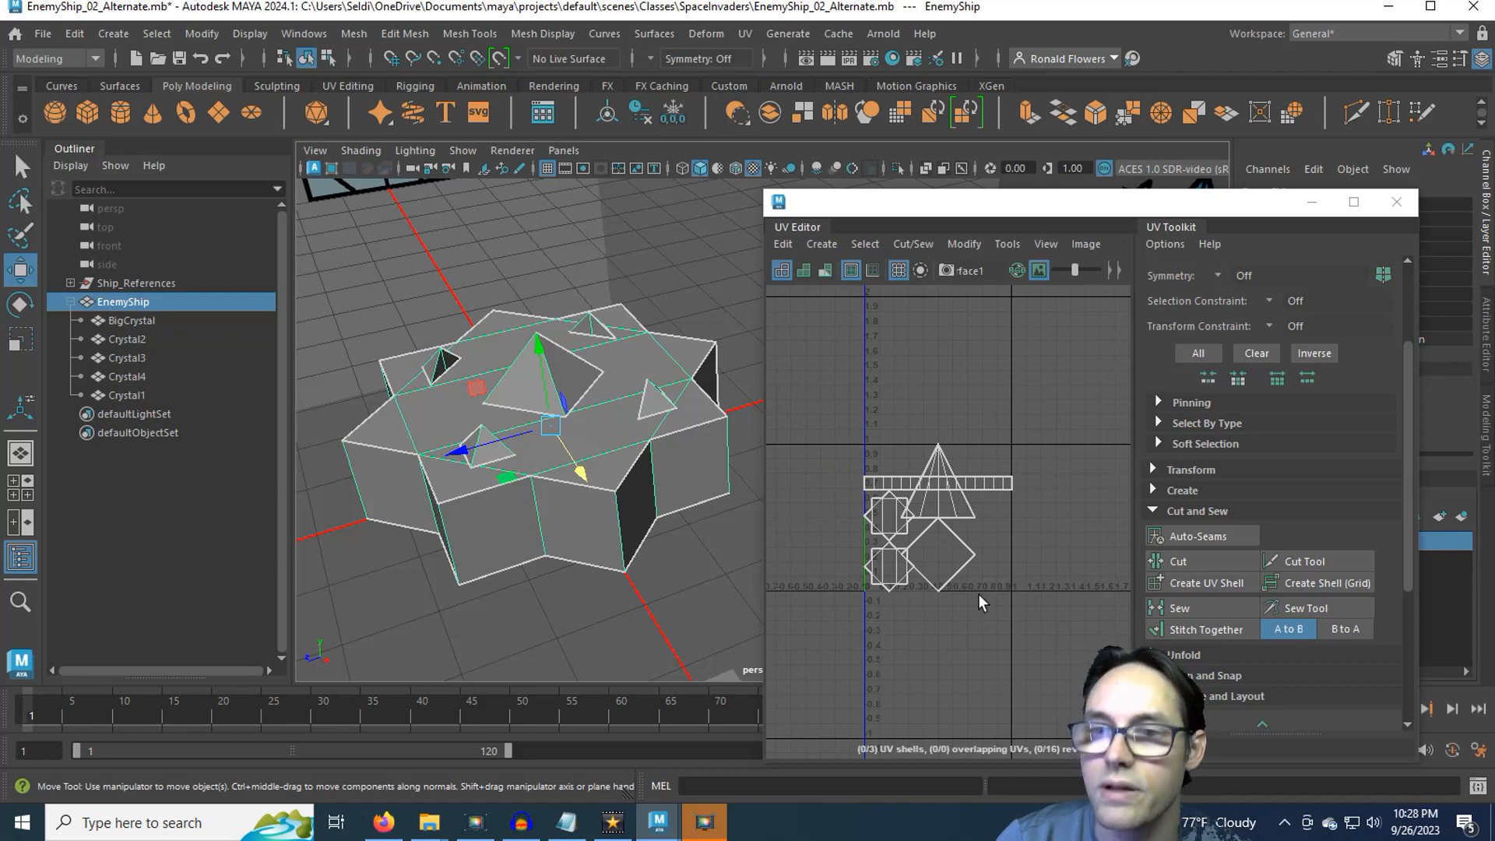
# Select BigCrystal and Crystal1 to Crystal4 and move all their UVs out of the 0 to 1 tile, to about U 1.45, V 0.525.
pyautogui.click(135, 326)
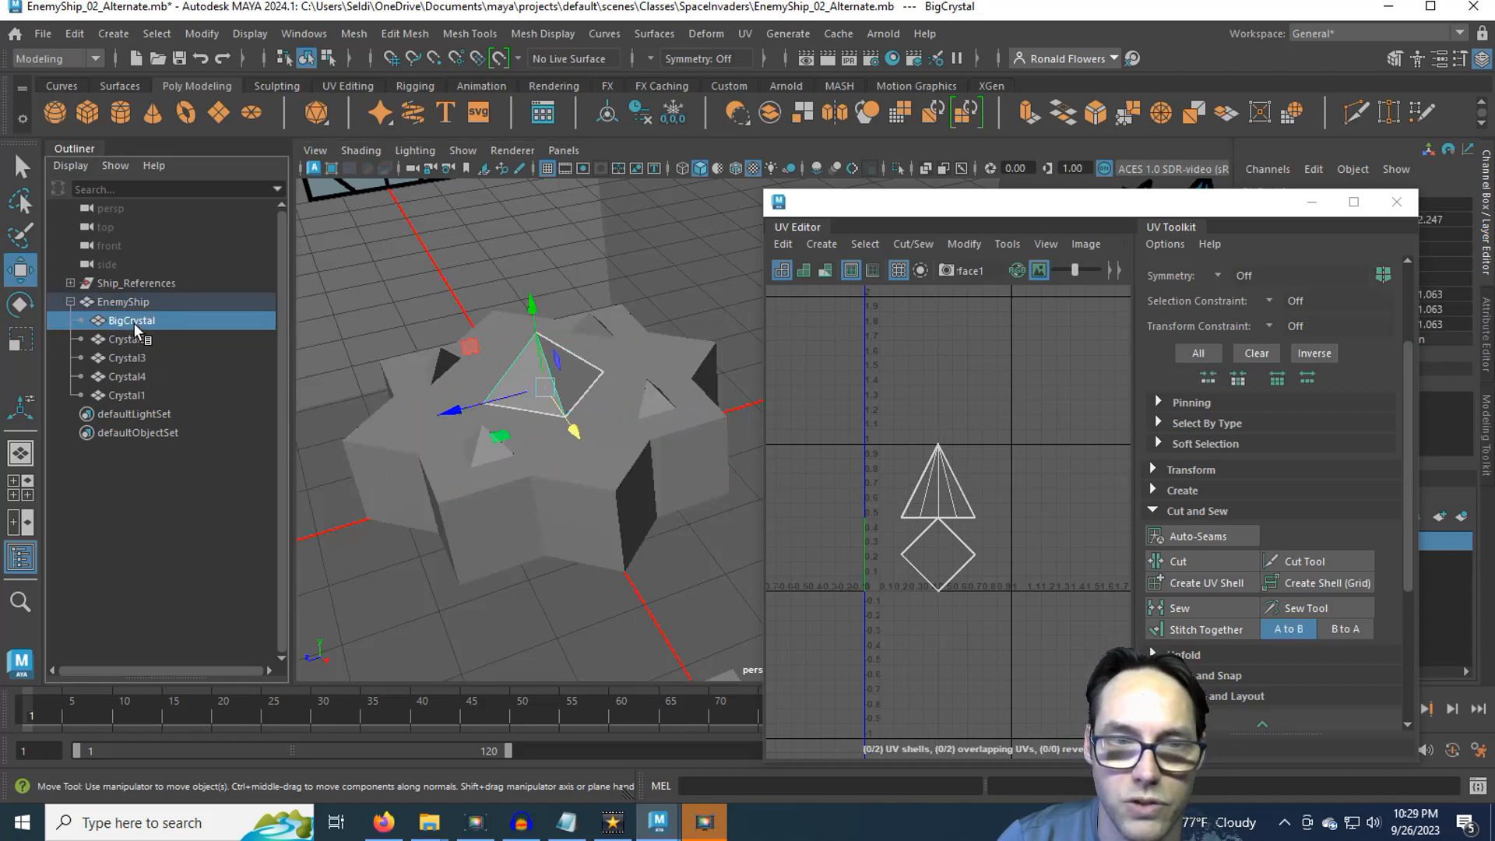
pyautogui.keyDown('ctrl'); pyautogui.click(137, 342); pyautogui.keyUp('ctrl')
pyautogui.keyDown('ctrl'); pyautogui.click(137, 358); pyautogui.keyUp('ctrl')
pyautogui.keyDown('ctrl'); pyautogui.click(135, 376); pyautogui.keyUp('ctrl')
pyautogui.keyDown('ctrl'); pyautogui.click(130, 394); pyautogui.keyUp('ctrl')
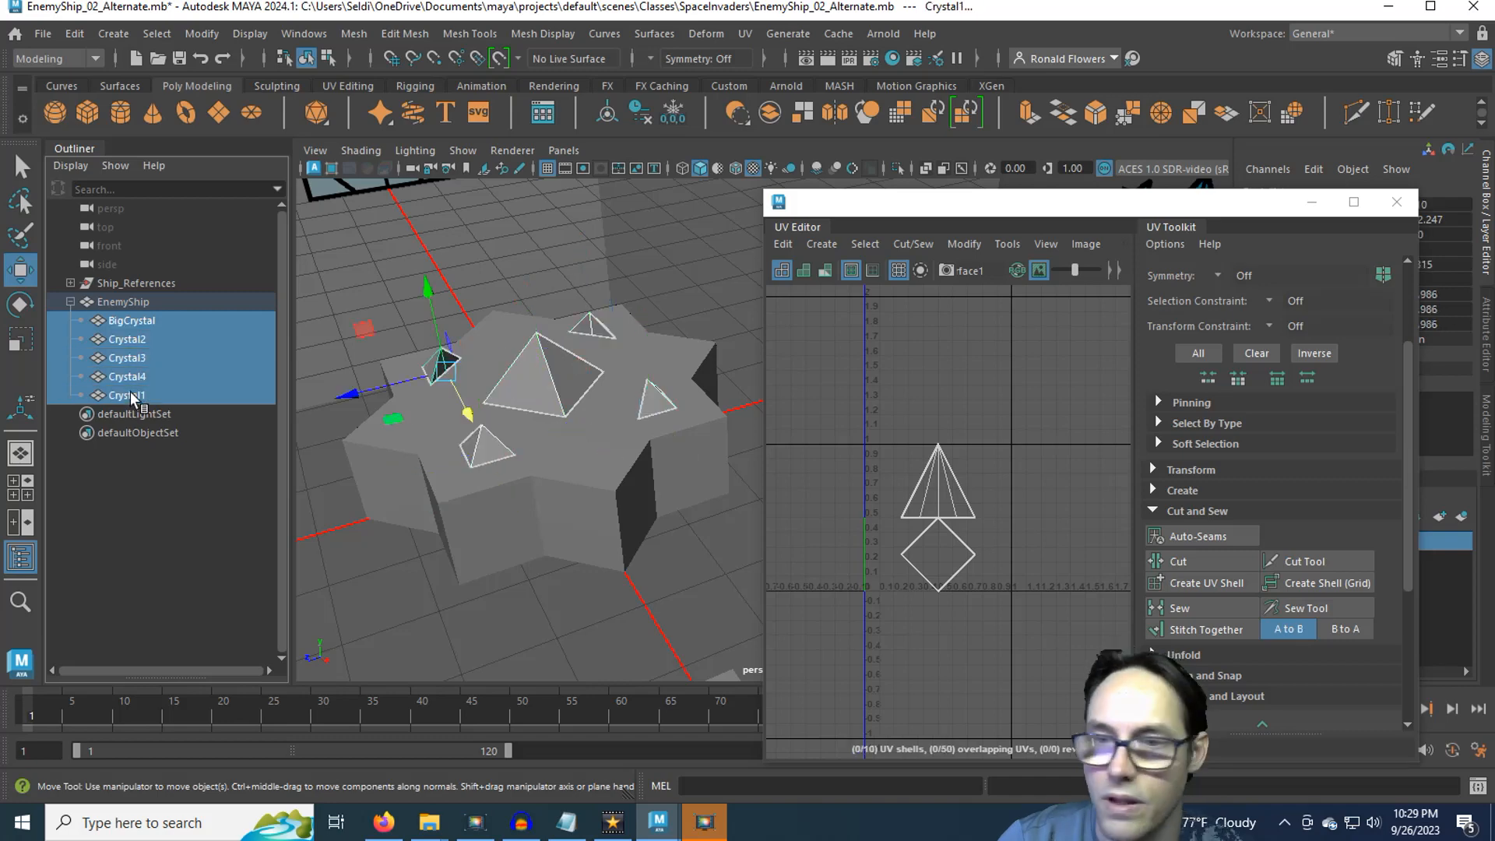
pyautogui.rightClick(908, 411)
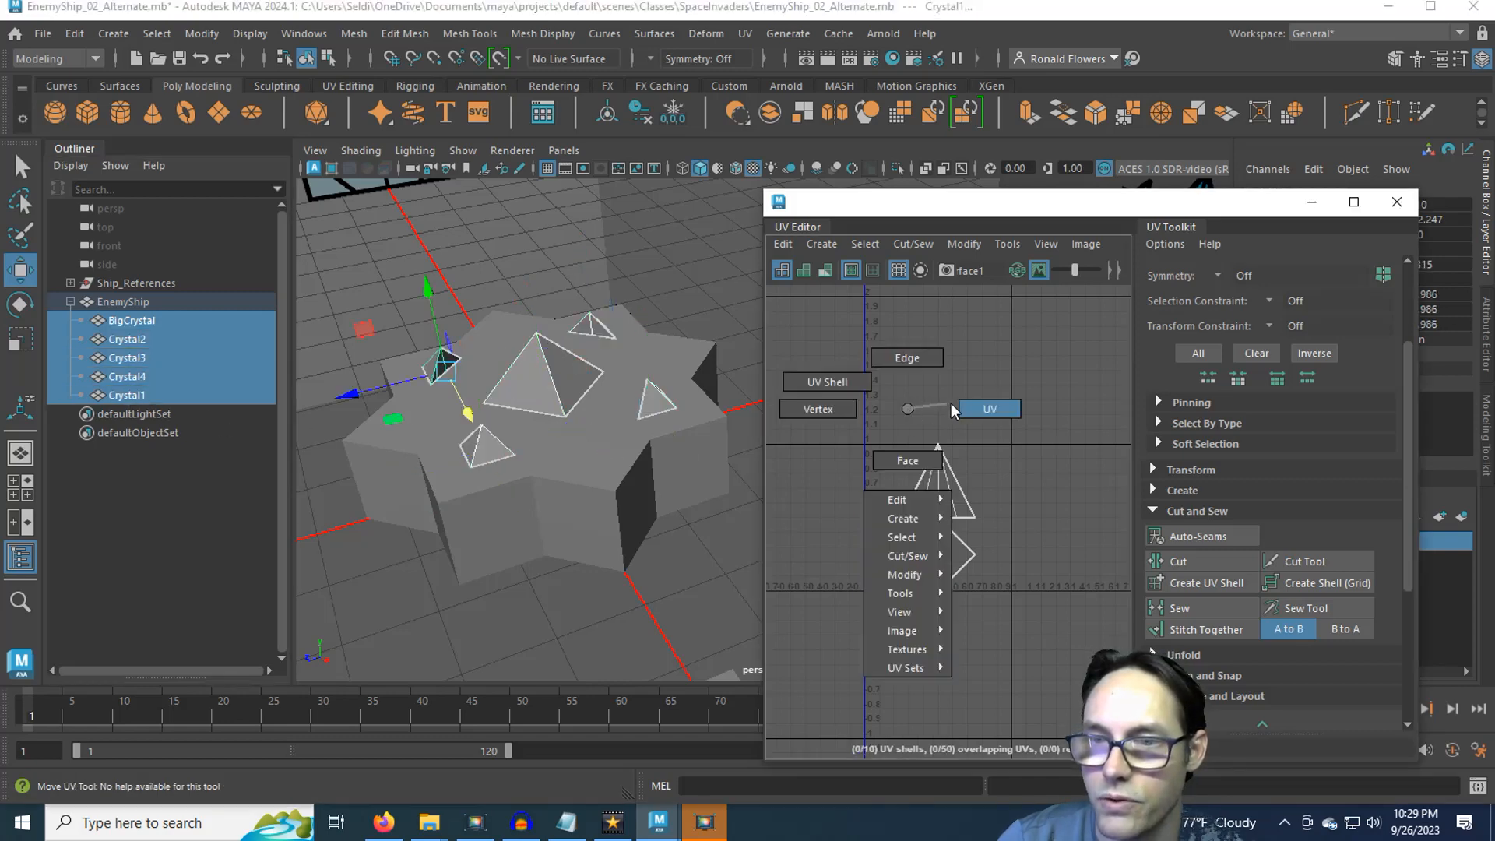
pyautogui.click(987, 410)
pyautogui.moveTo(900, 463); pyautogui.dragTo(1051, 658)
pyautogui.moveTo(937, 518); pyautogui.dragTo(1076, 514)
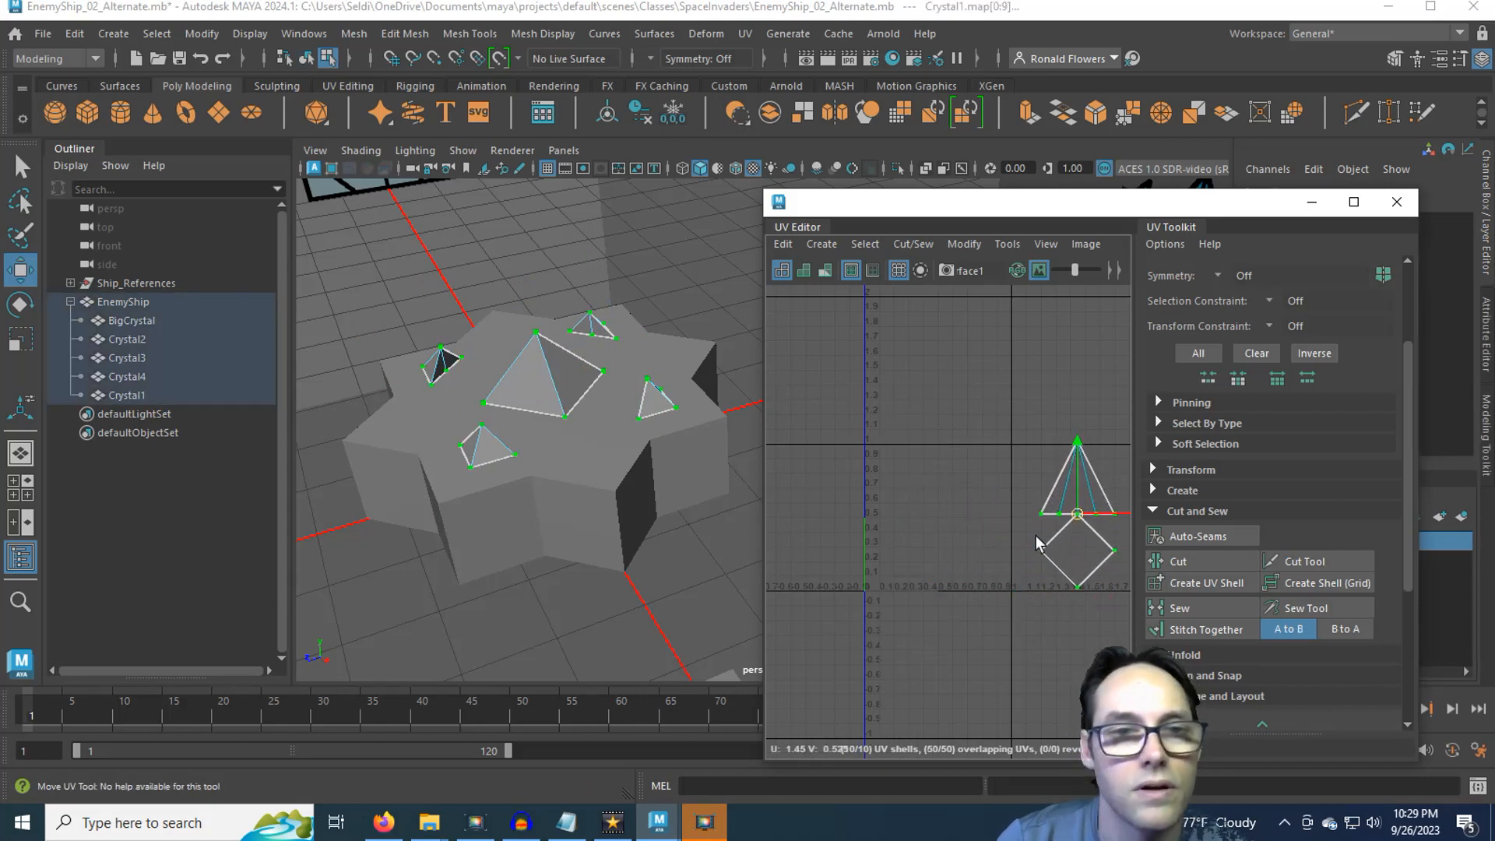
# With EnemyShip displayed in the maximized UV Editor, scale the stacked crystal UVs to about 0.19 wide and move them to about U 0.495, V 0.469.
pyautogui.click(145, 304)
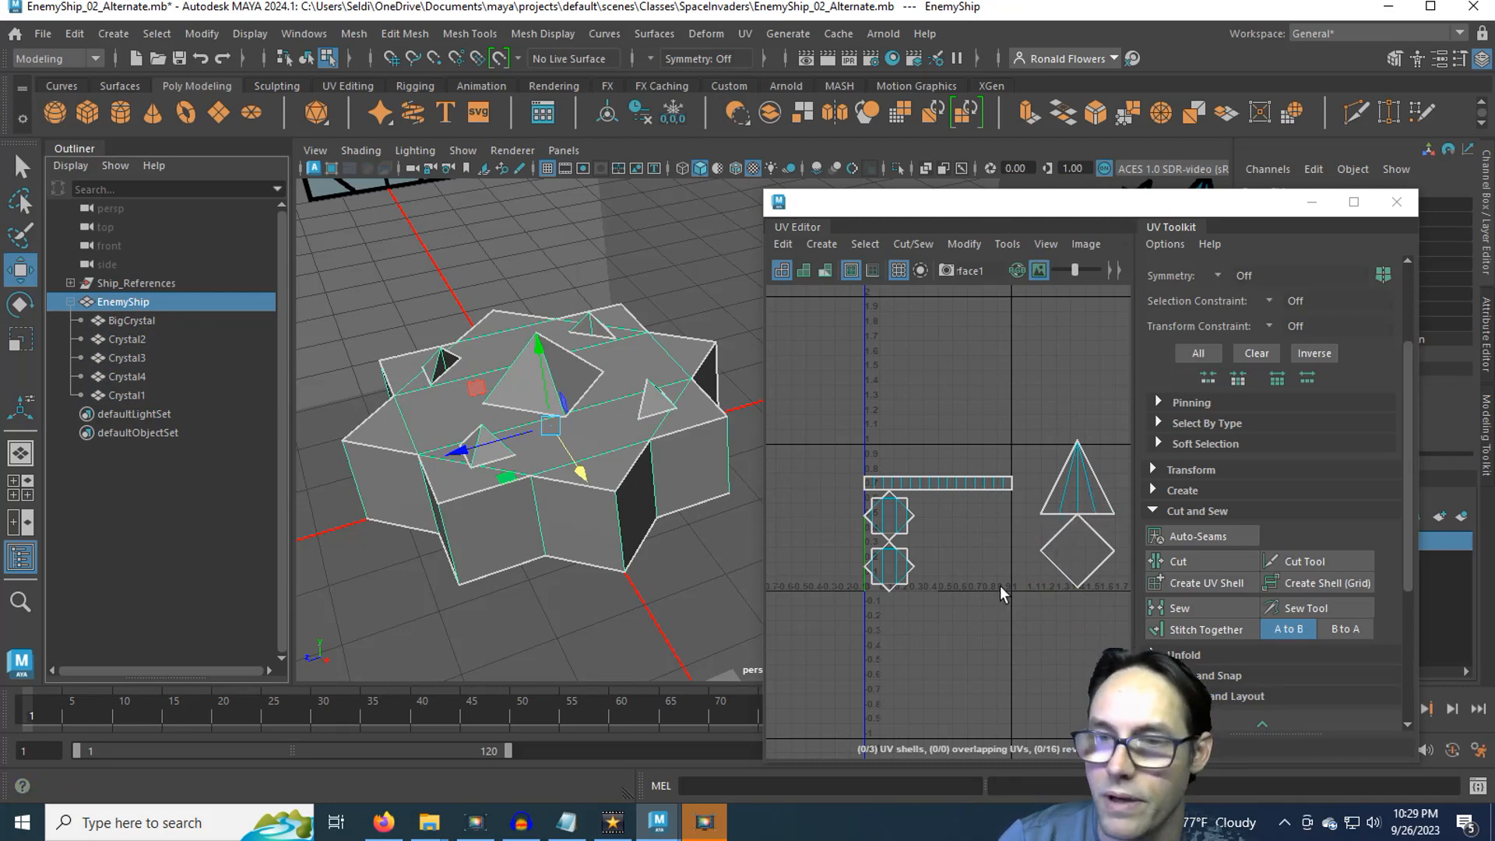
pyautogui.doubleClick(911, 208)
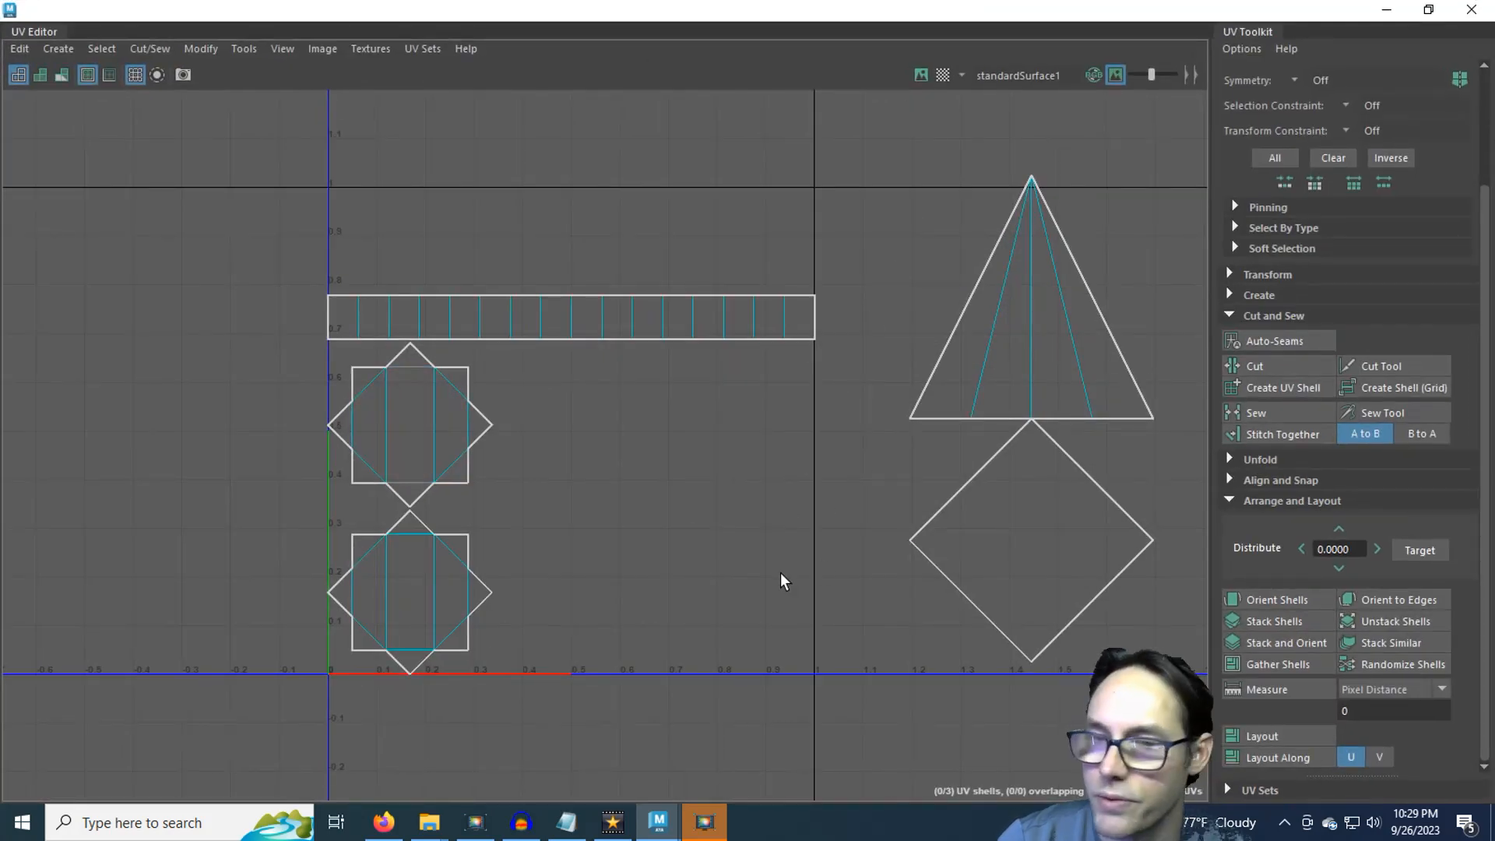
pyautogui.scroll(-1, 855, 482)
pyautogui.rightClick(866, 260)
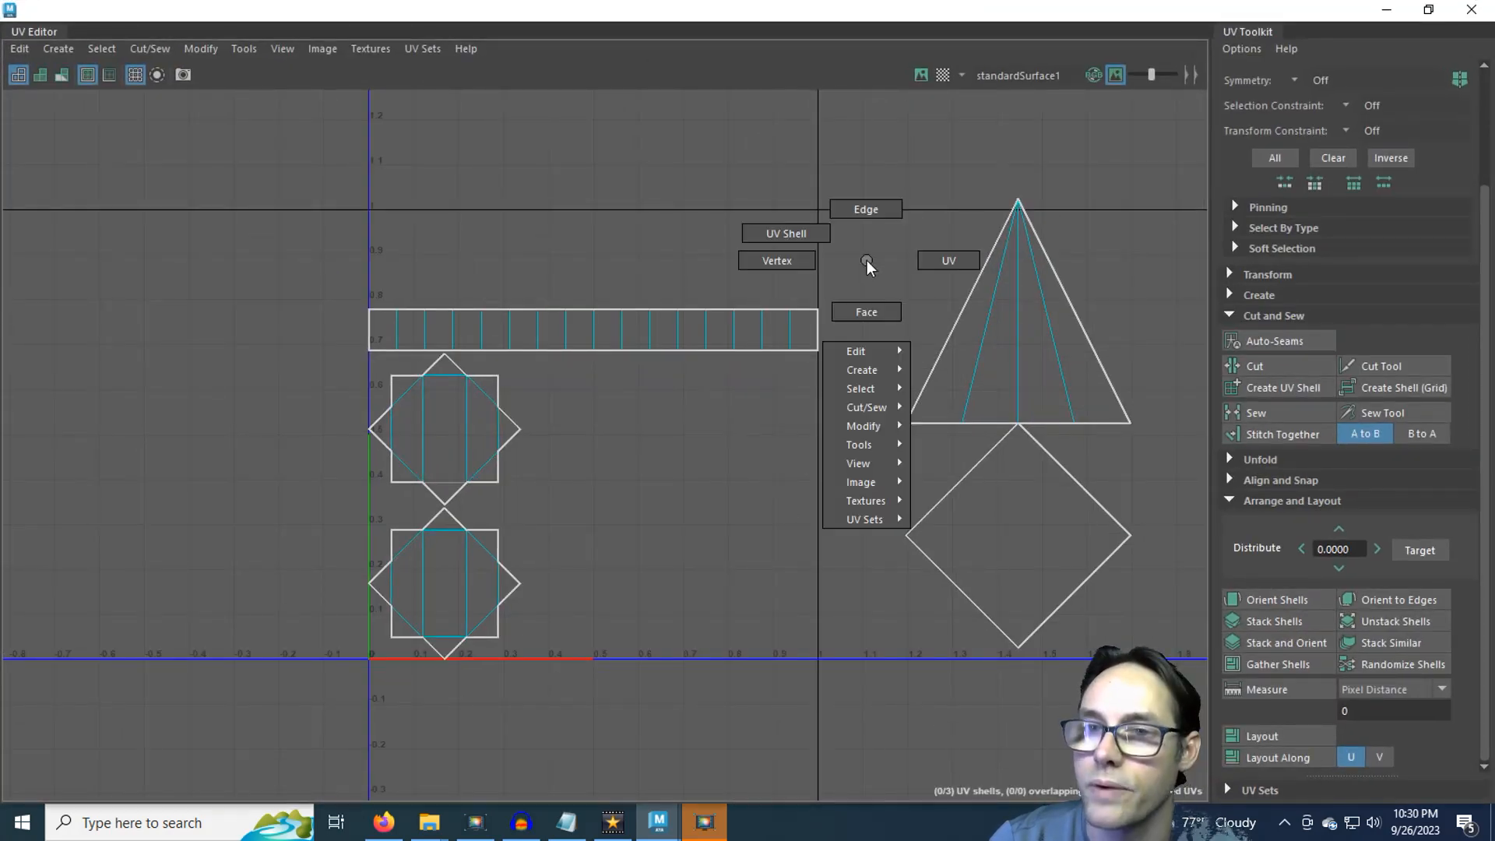
pyautogui.click(933, 257)
pyautogui.moveTo(866, 147); pyautogui.dragTo(1167, 669)
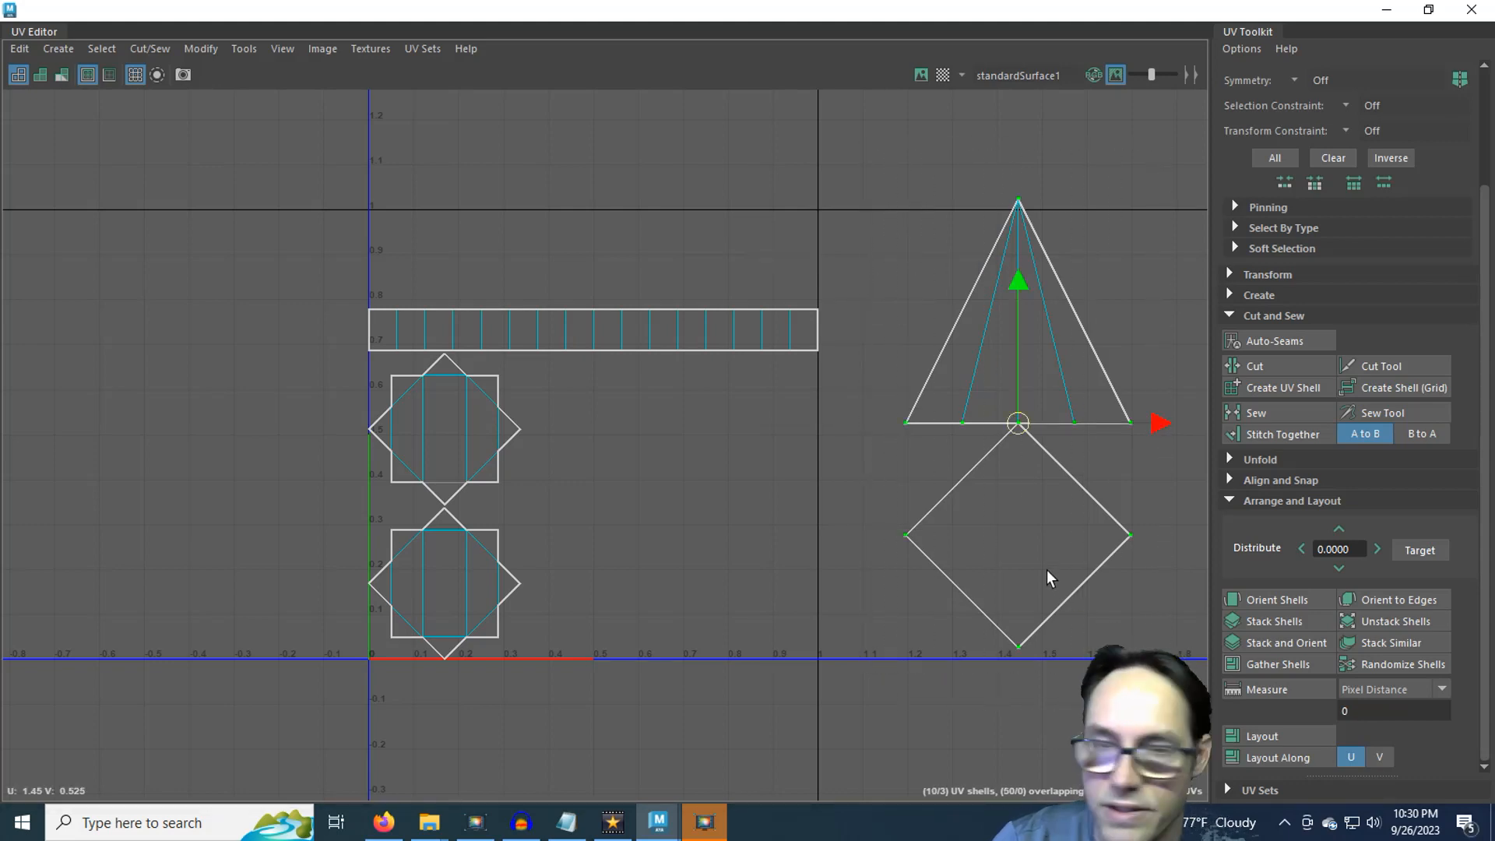
pyautogui.press('r')
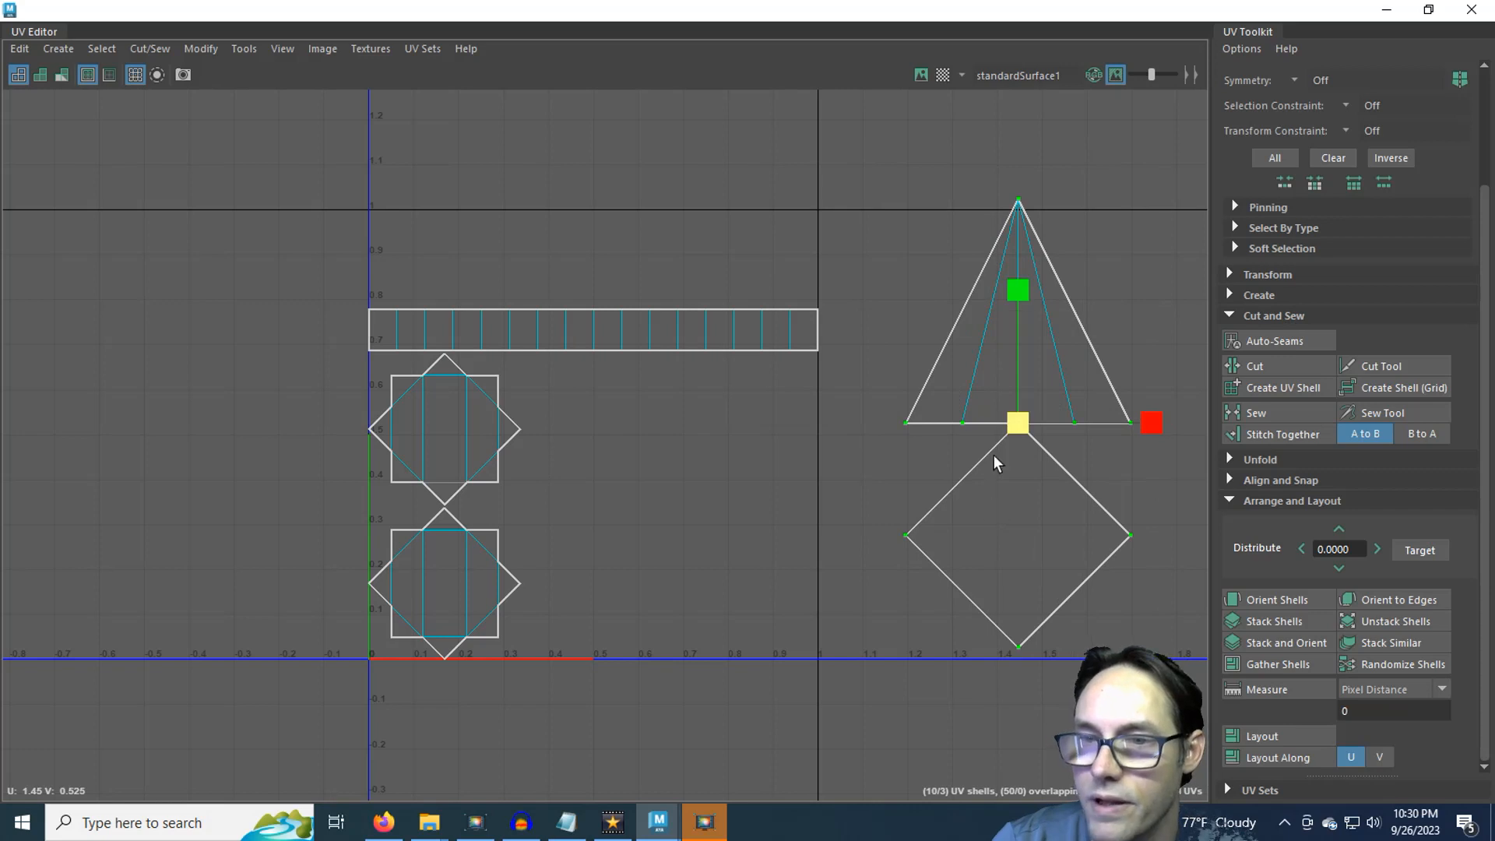
pyautogui.moveTo(1015, 428); pyautogui.dragTo(568, 459)
pyautogui.press('w')
pyautogui.click(710, 467)
# Separate one crystal's pyramid and base shells from the stack by moving them horizontally to about U 0.7.
pyautogui.press('a')
pyautogui.moveTo(710, 468); pyautogui.dragTo(663, 418, button='right')
pyautogui.click(604, 386)
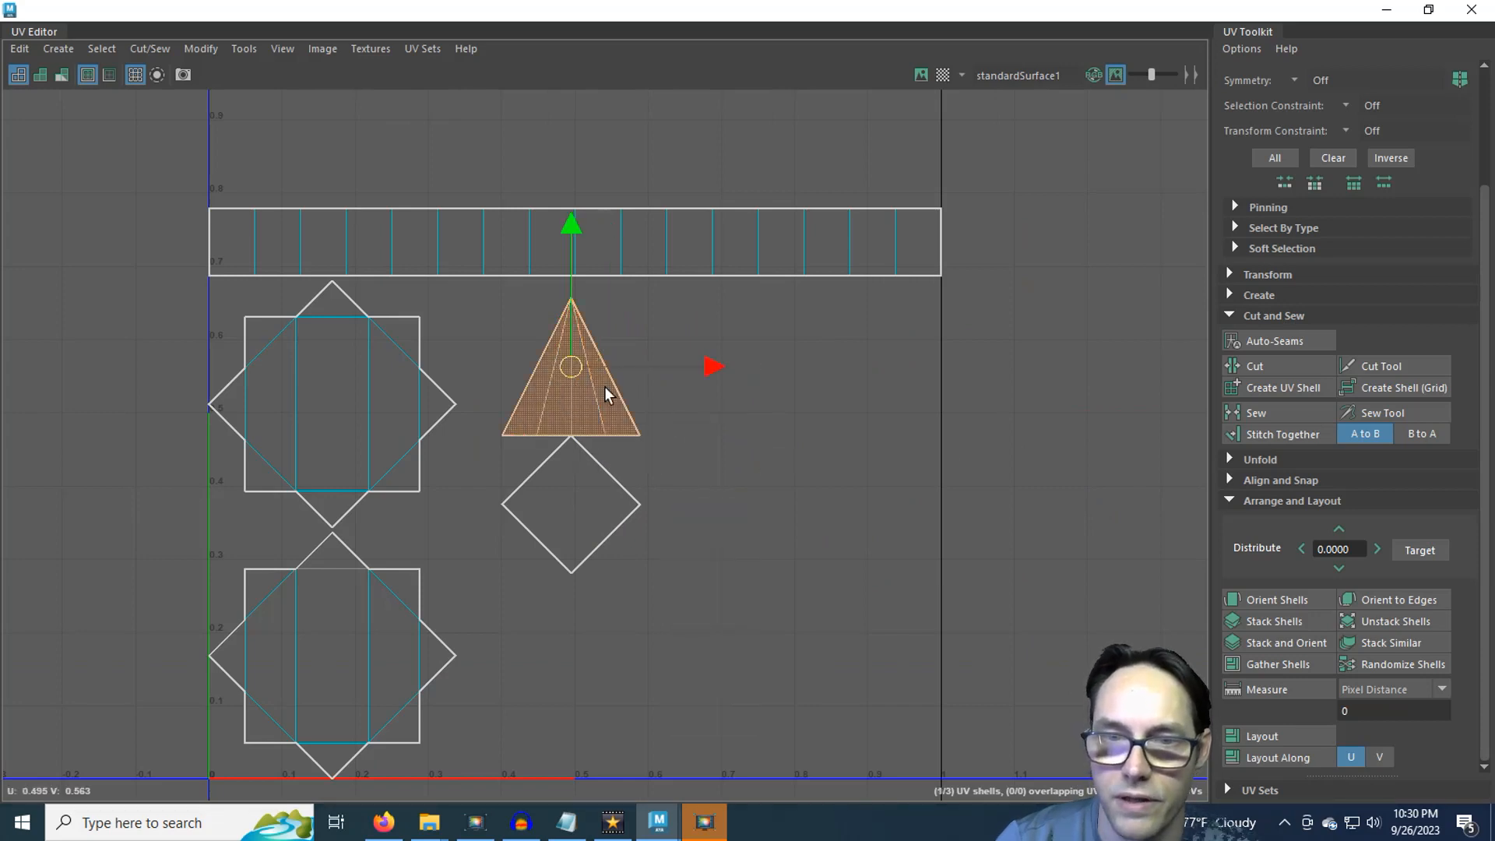
pyautogui.keyDown('shift'); pyautogui.click(581, 493); pyautogui.keyUp('shift')
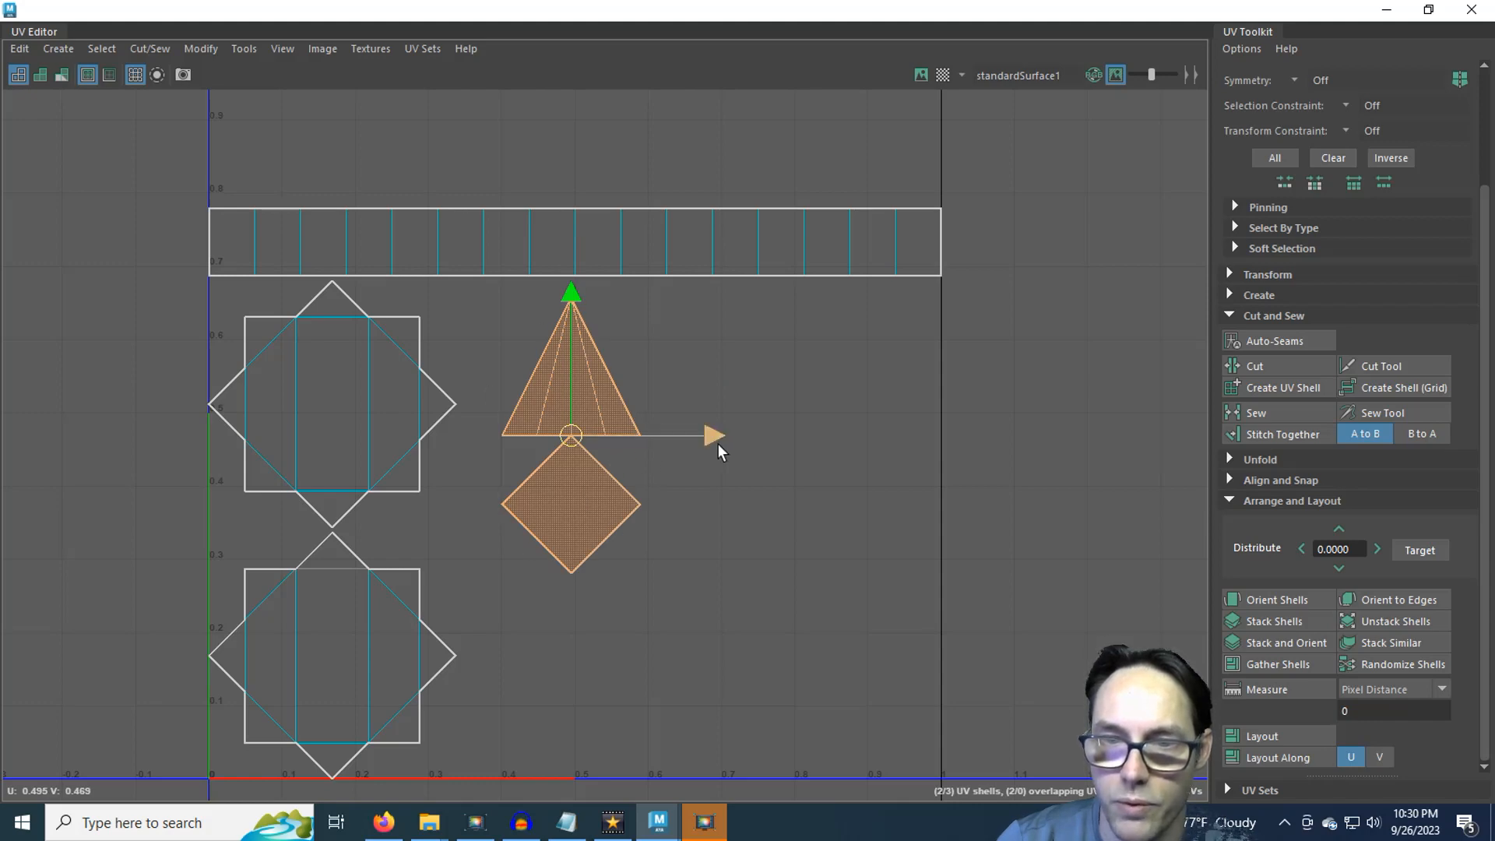
pyautogui.moveTo(714, 437); pyautogui.dragTo(865, 446)
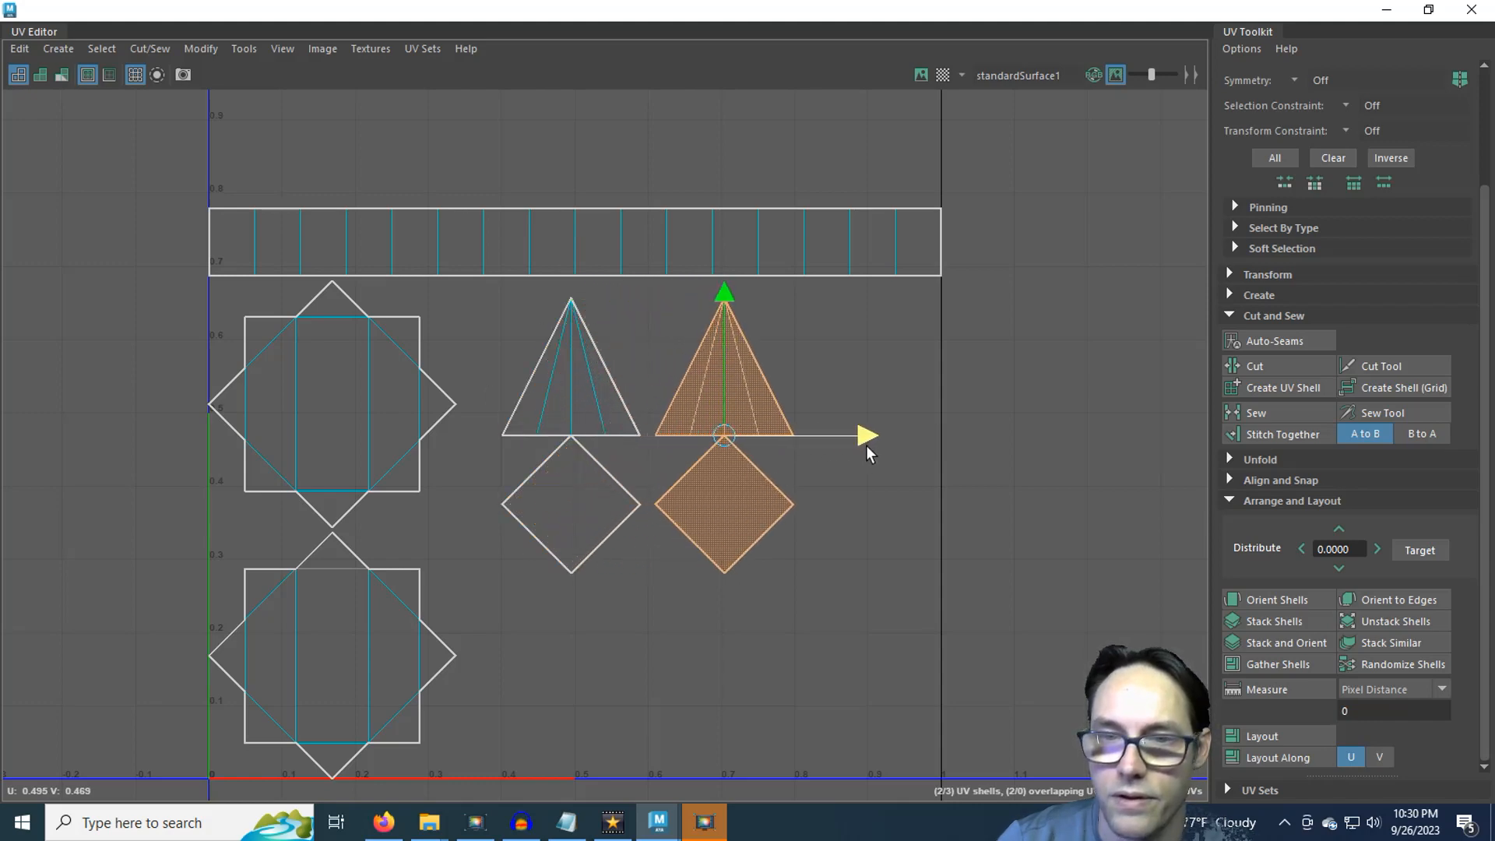
# Move a second crystal's pyramid and base shells from the stack horizontally to about U 0.9, inside the tile's edge.
pyautogui.click(598, 411)
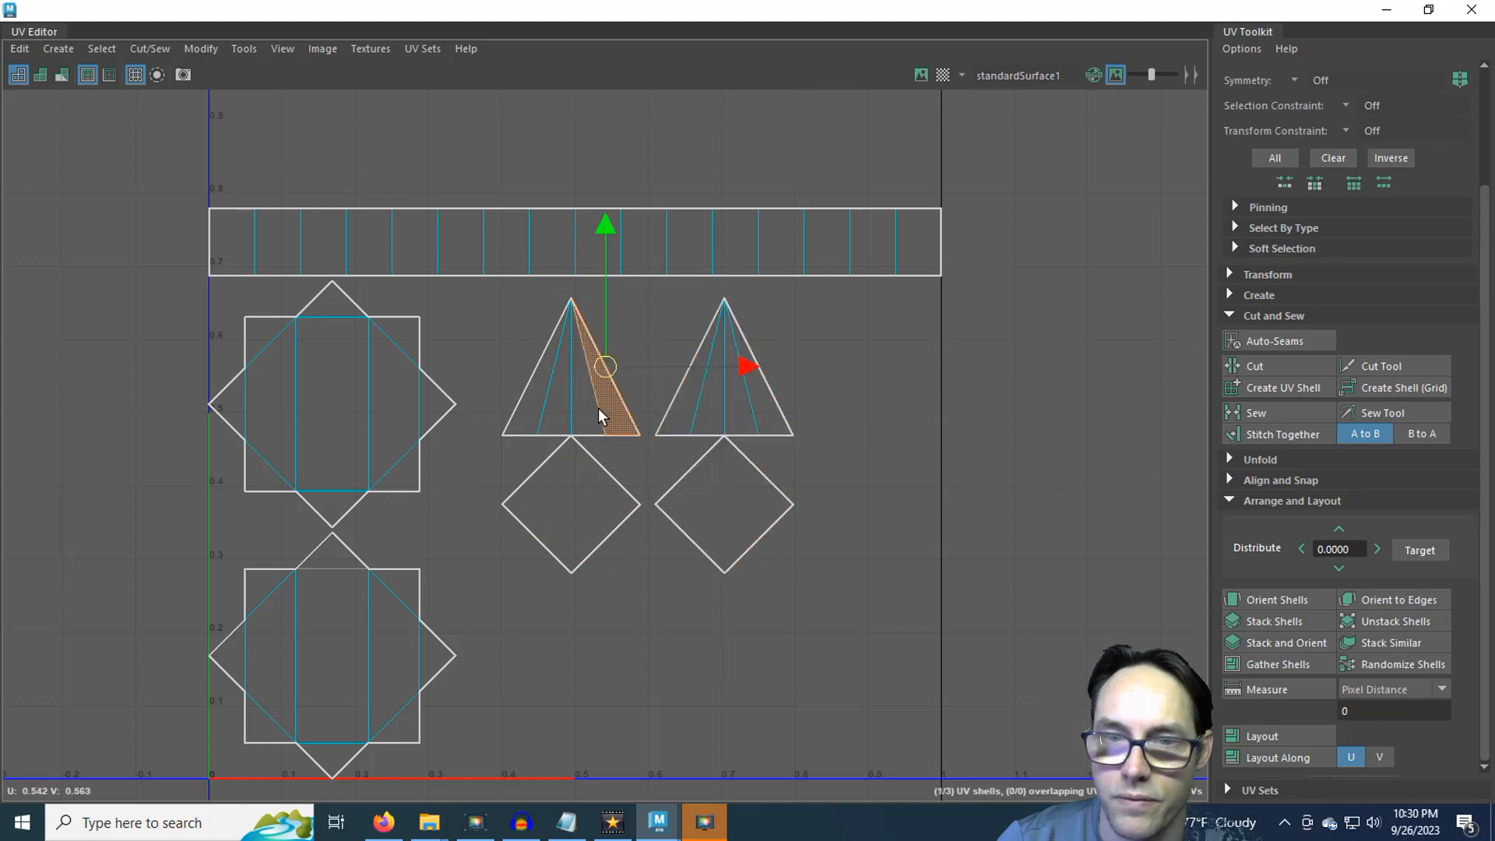
pyautogui.keyDown('shift'); pyautogui.click(576, 521); pyautogui.keyUp('shift')
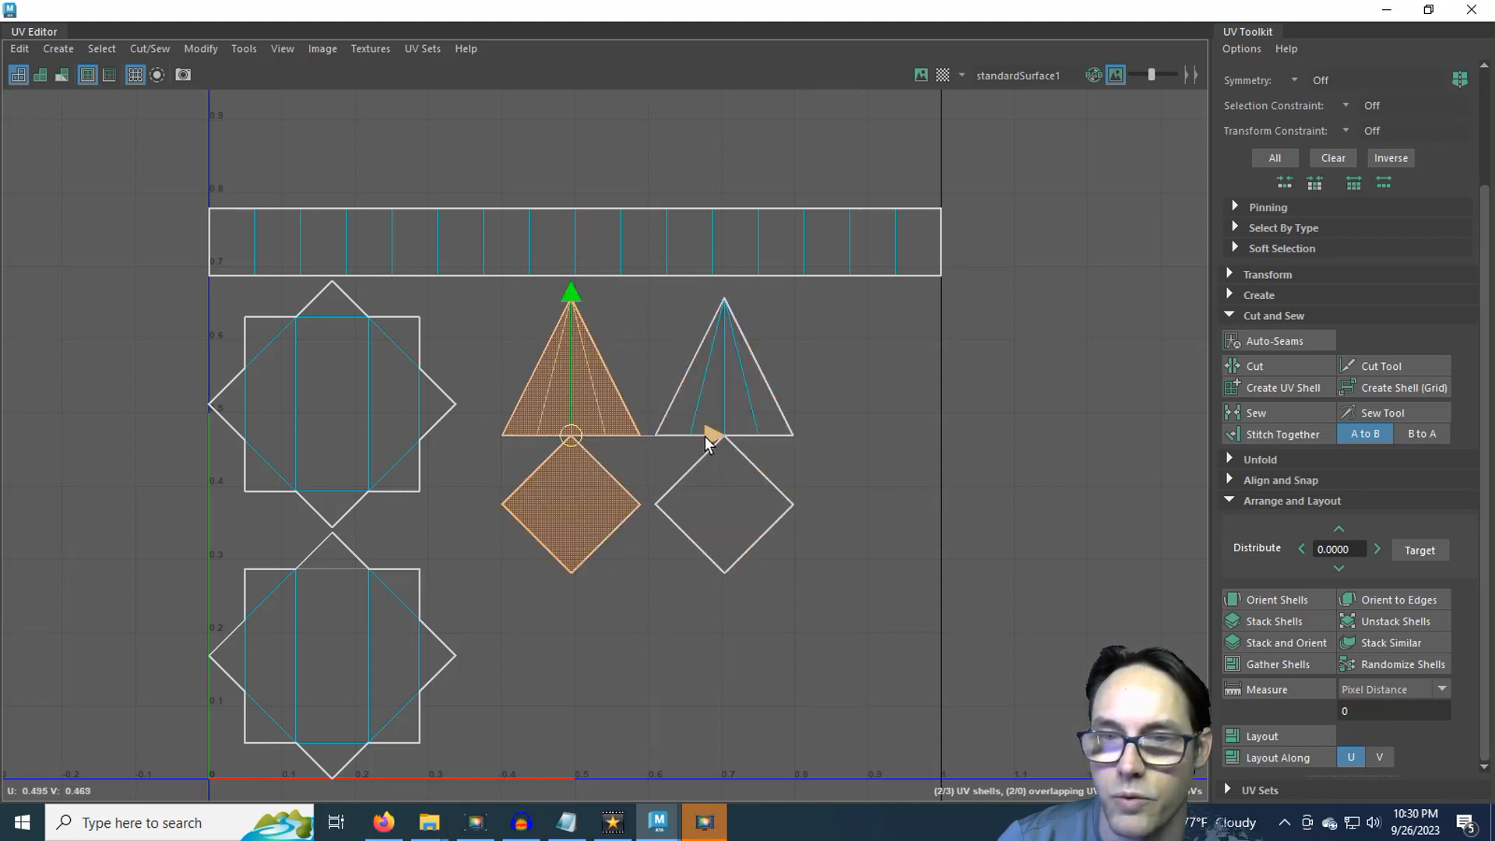
pyautogui.moveTo(704, 436); pyautogui.dragTo(1003, 444)
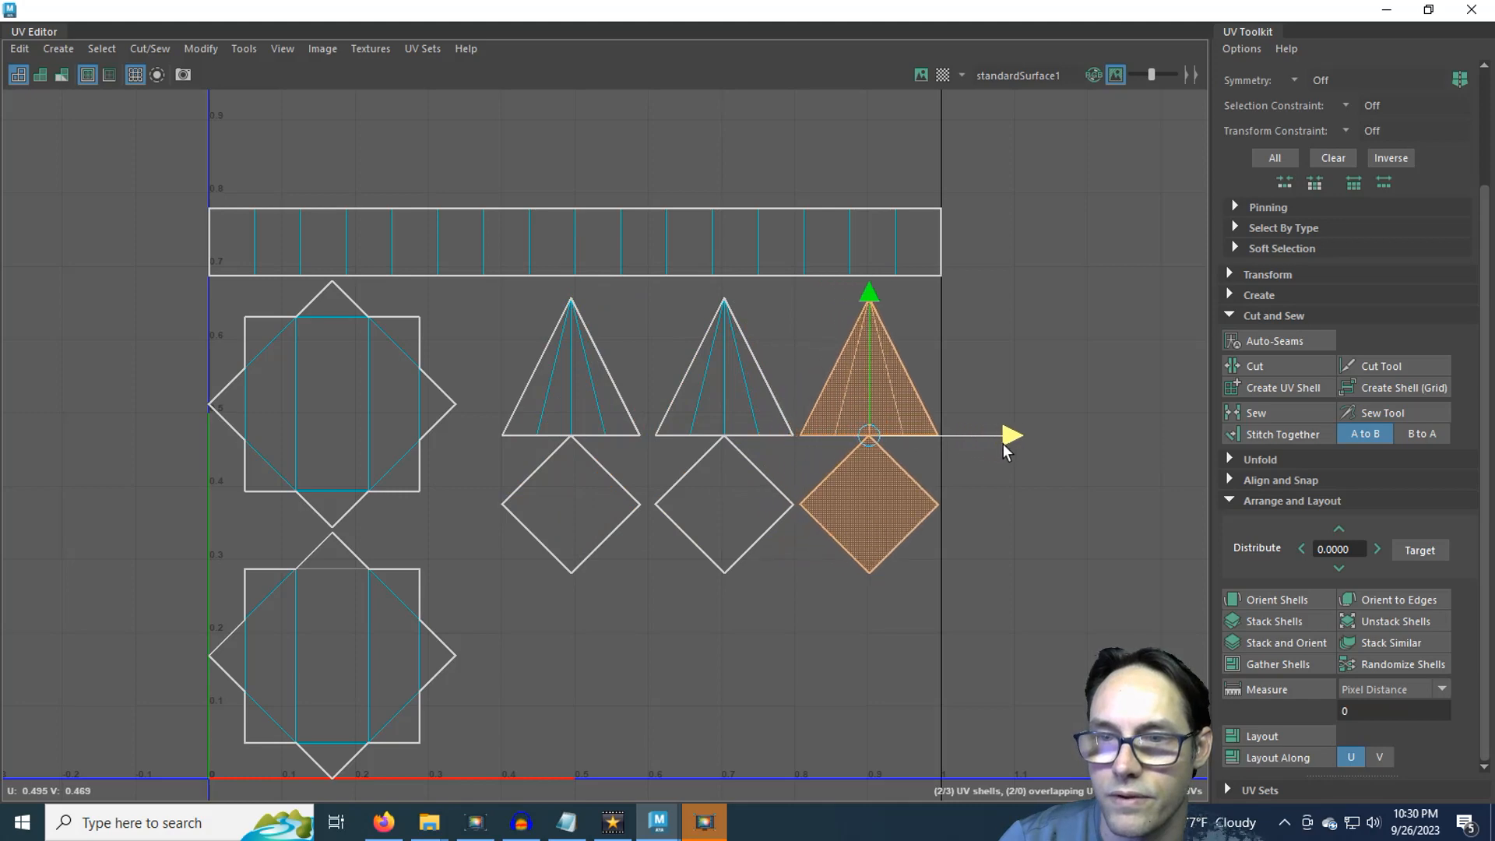
# Move a third crystal's pyramid and base shells straight down from the stack to about V 0.07, starting a second row.
pyautogui.keyDown('alt'); pyautogui.moveTo(718, 583); pyautogui.dragTo(687, 430, button='middle'); pyautogui.keyUp('alt')
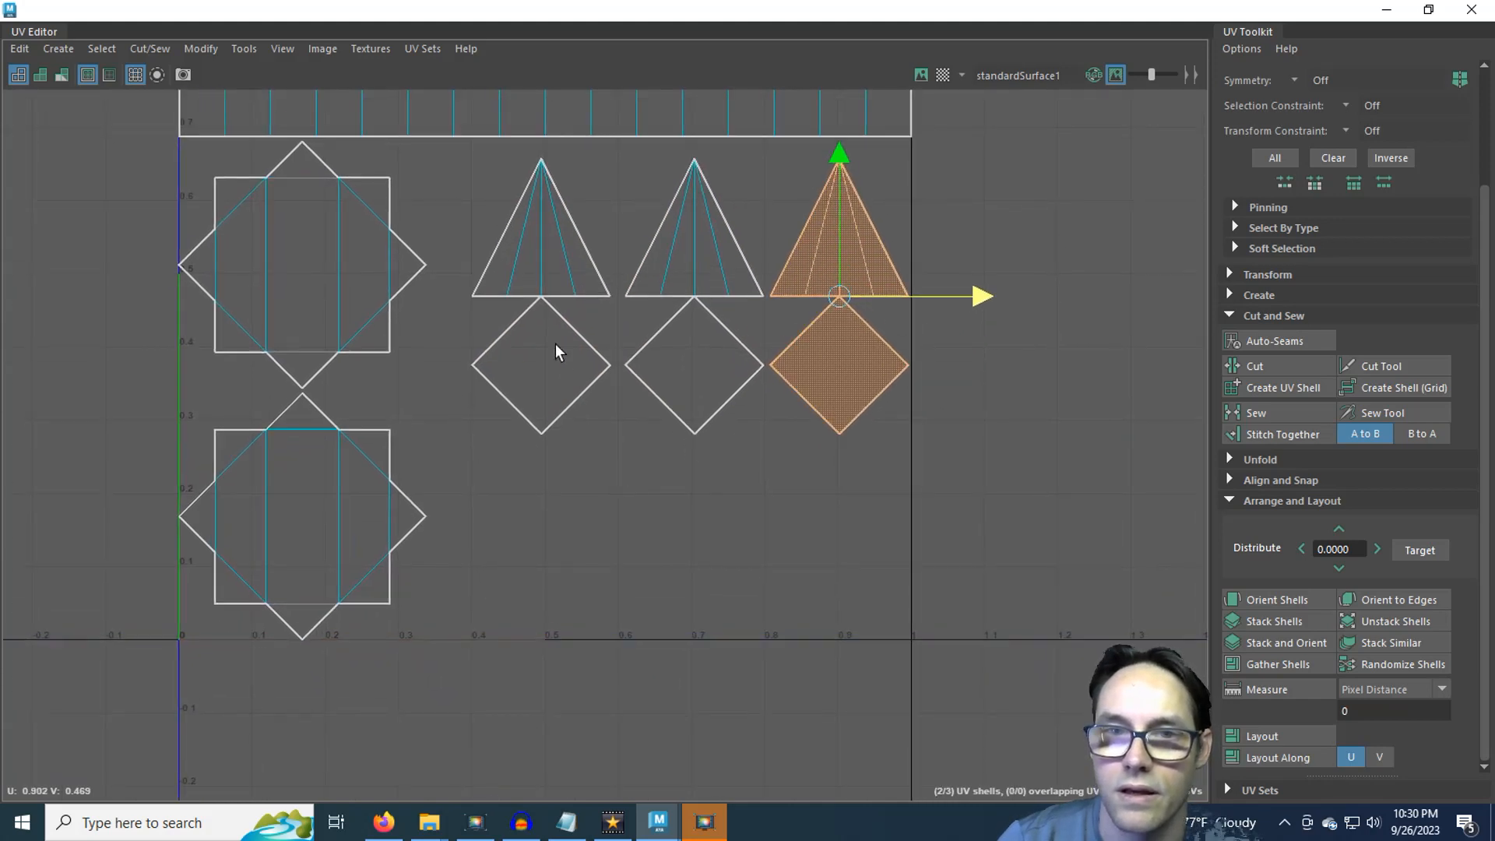
pyautogui.click(508, 263)
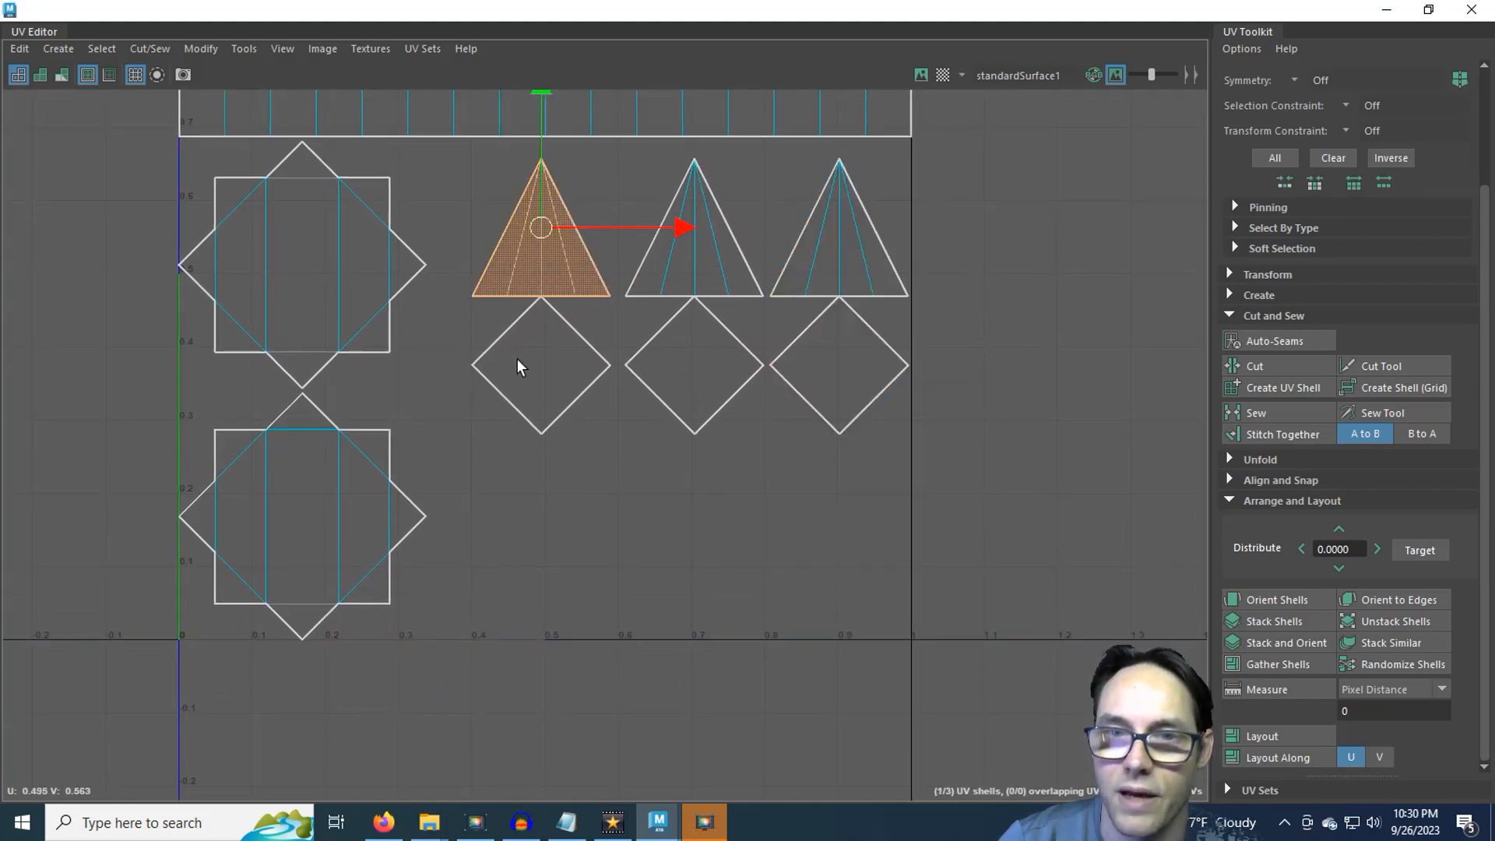
pyautogui.keyDown('shift'); pyautogui.click(520, 405); pyautogui.keyUp('shift')
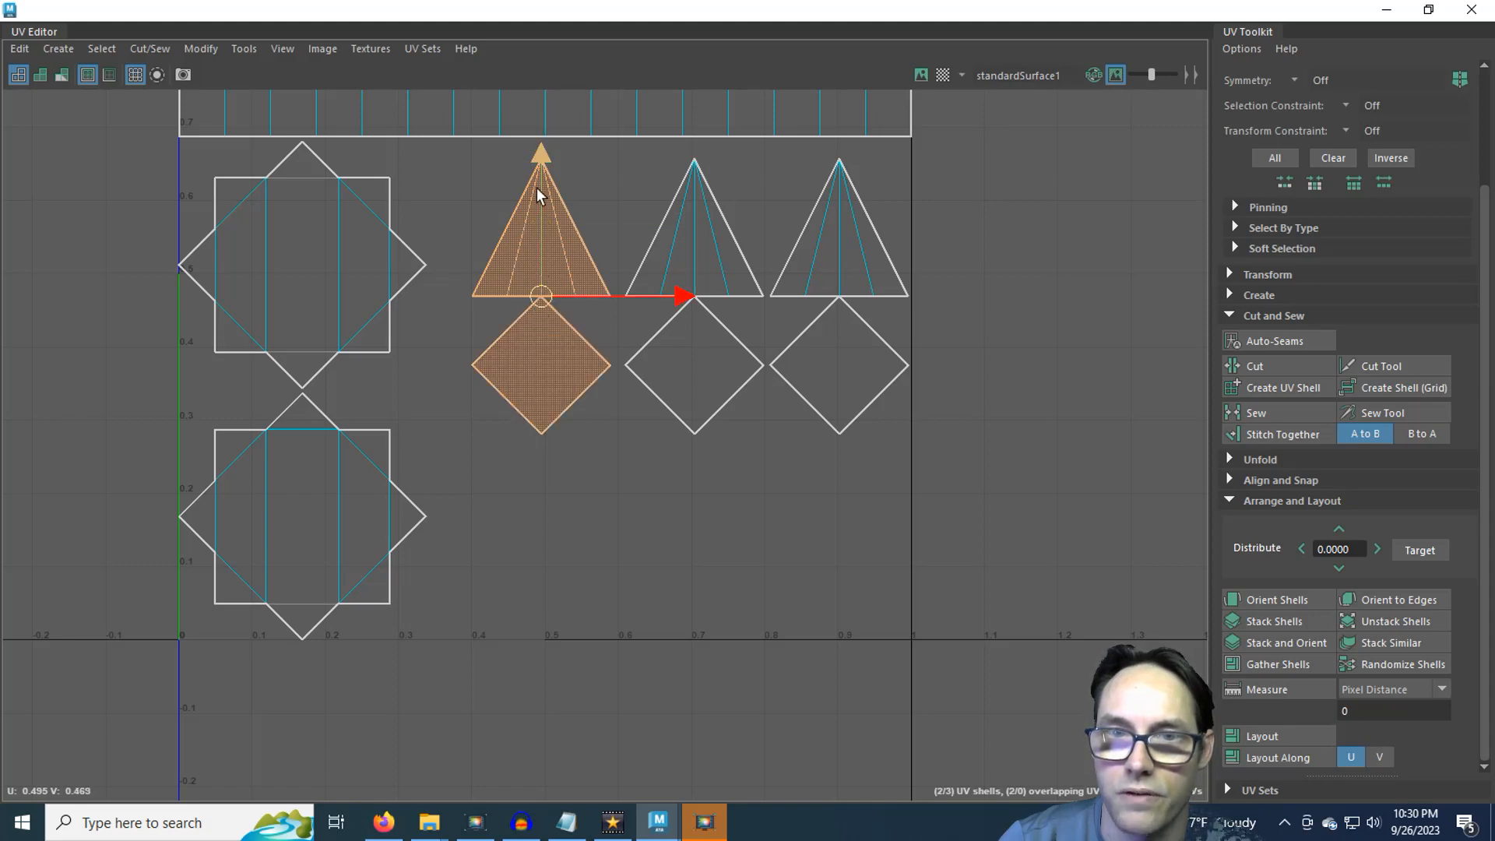
pyautogui.moveTo(535, 161); pyautogui.dragTo(539, 443)
# Move a fourth crystal's pyramid and base shells from the stack into the second row, at about U 0.73, V 0.05.
pyautogui.click(541, 245)
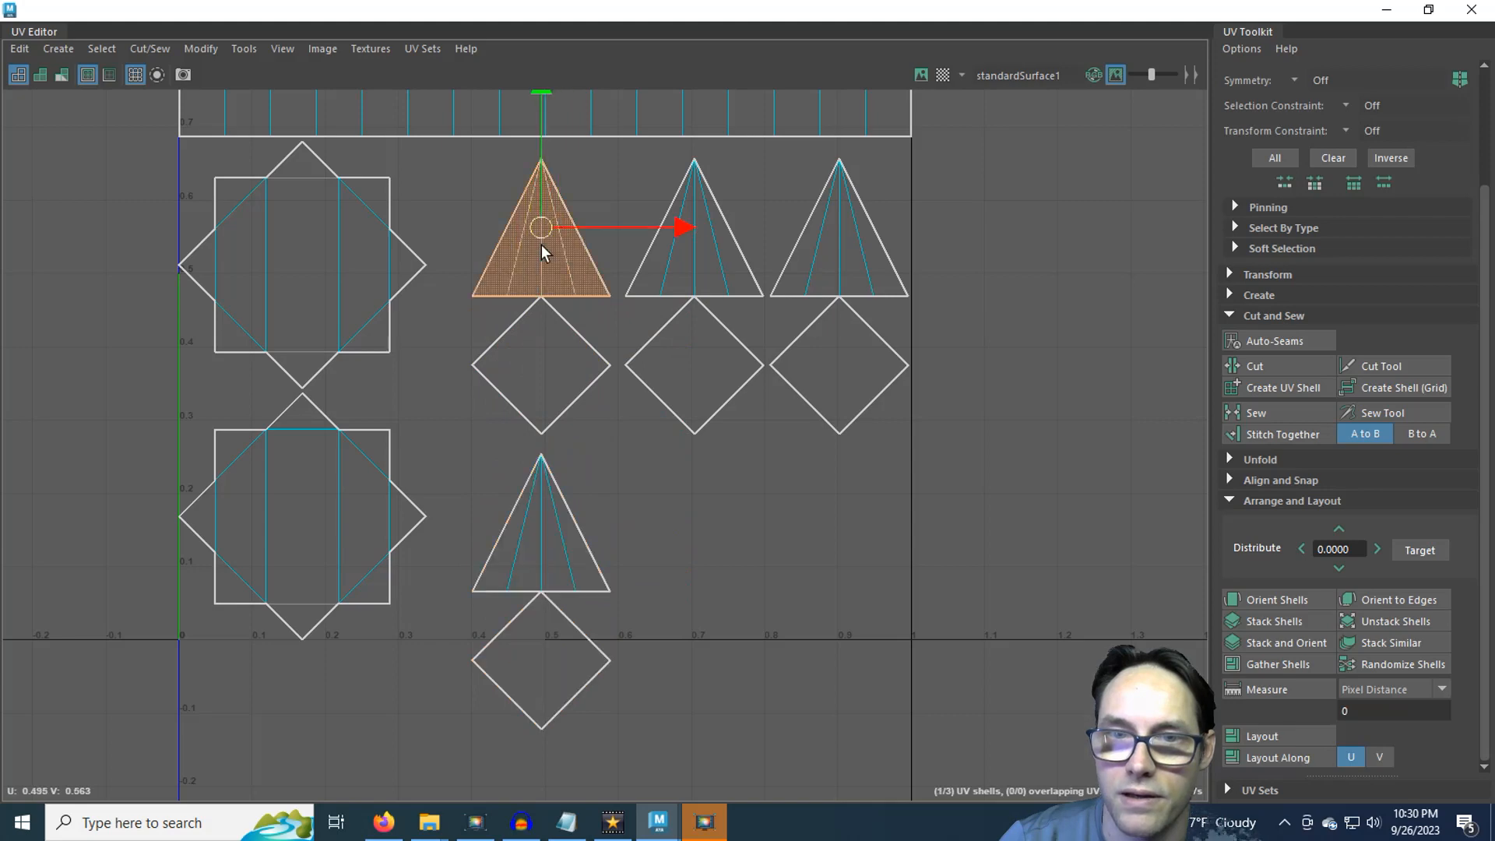
pyautogui.keyDown('shift'); pyautogui.click(535, 355); pyautogui.keyUp('shift')
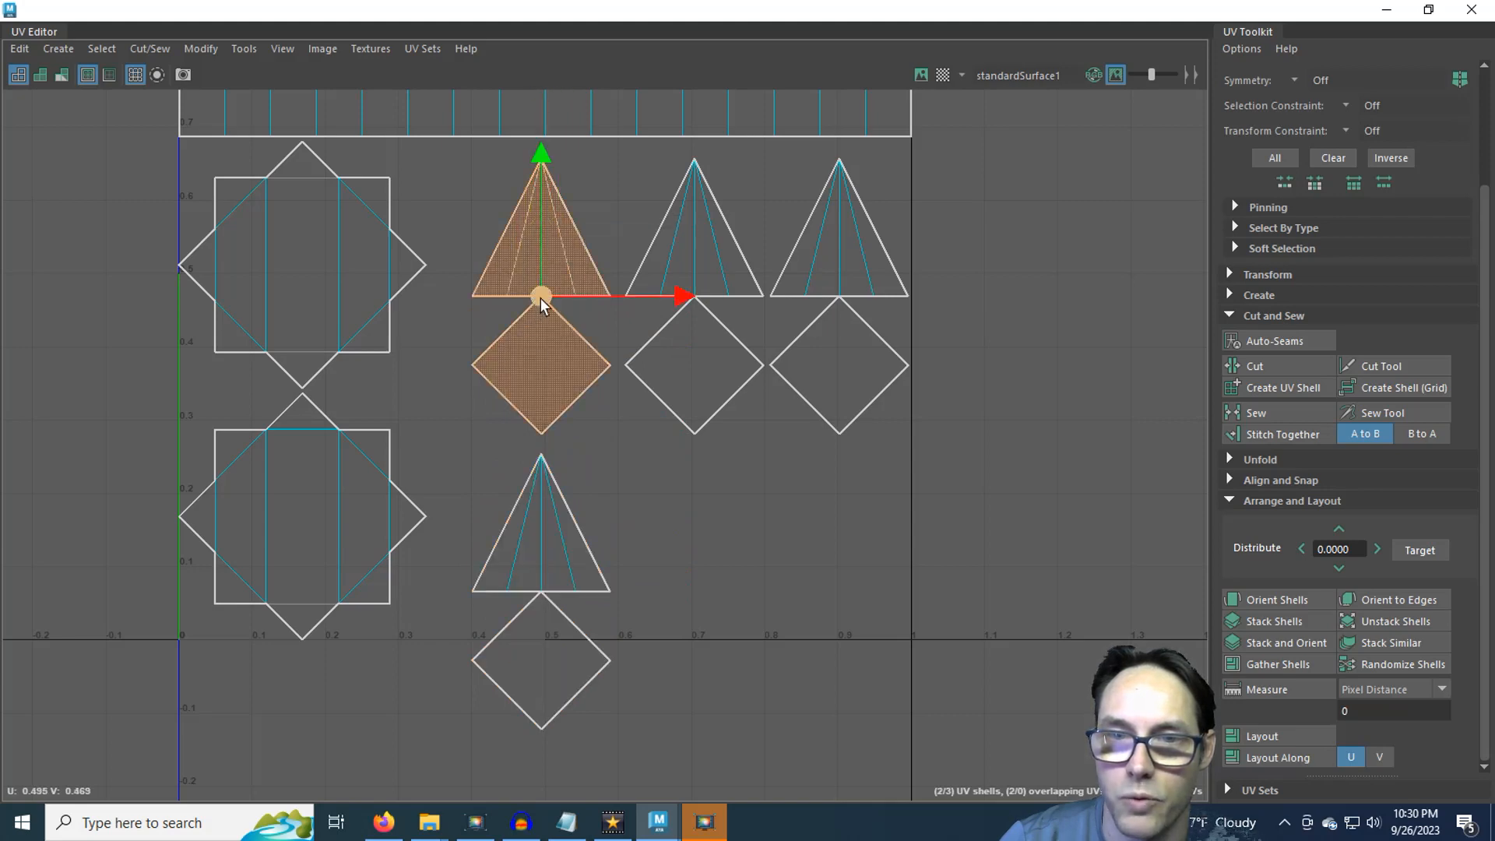
pyautogui.moveTo(540, 298); pyautogui.dragTo(711, 601)
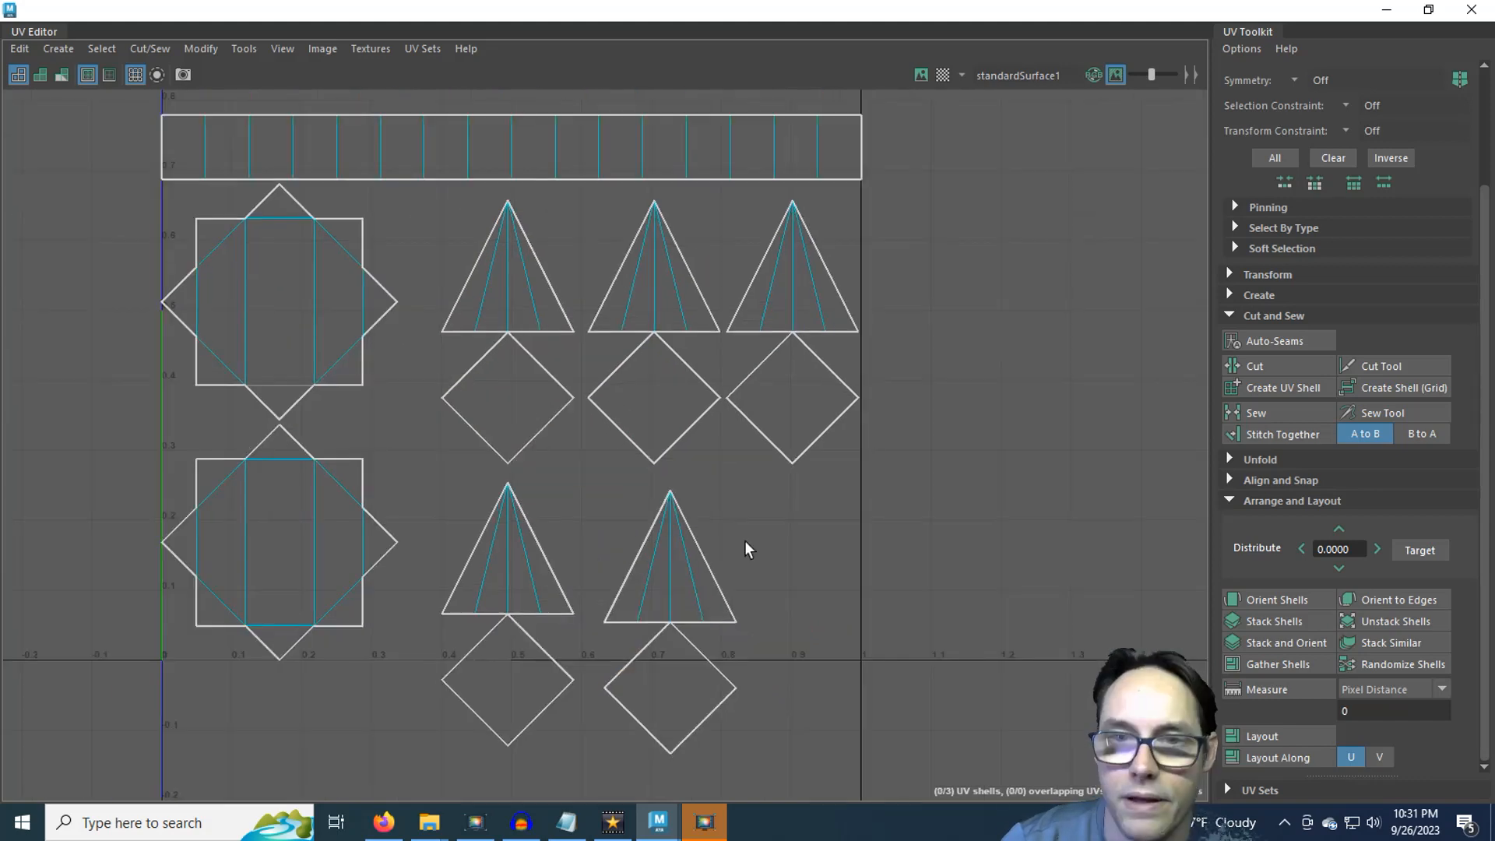
# Select the whole side-wall strip shell and move it up to about V 0.9, near the top of the 0 to 1 tile.
pyautogui.scroll(1, 745, 540)
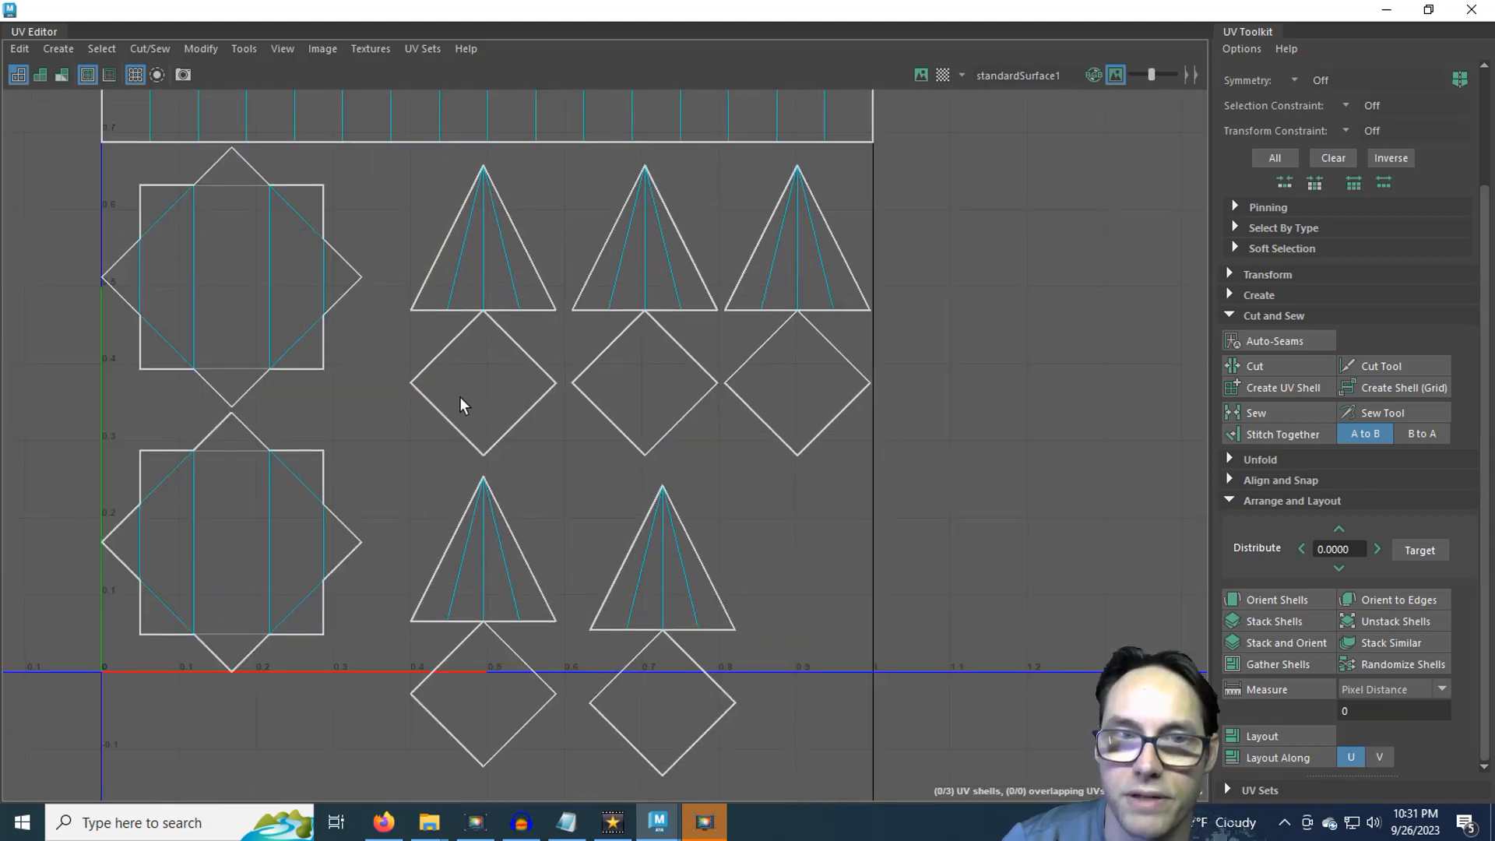
pyautogui.keyDown('alt'); pyautogui.moveTo(391, 371); pyautogui.dragTo(382, 572, button='middle'); pyautogui.keyUp('alt')
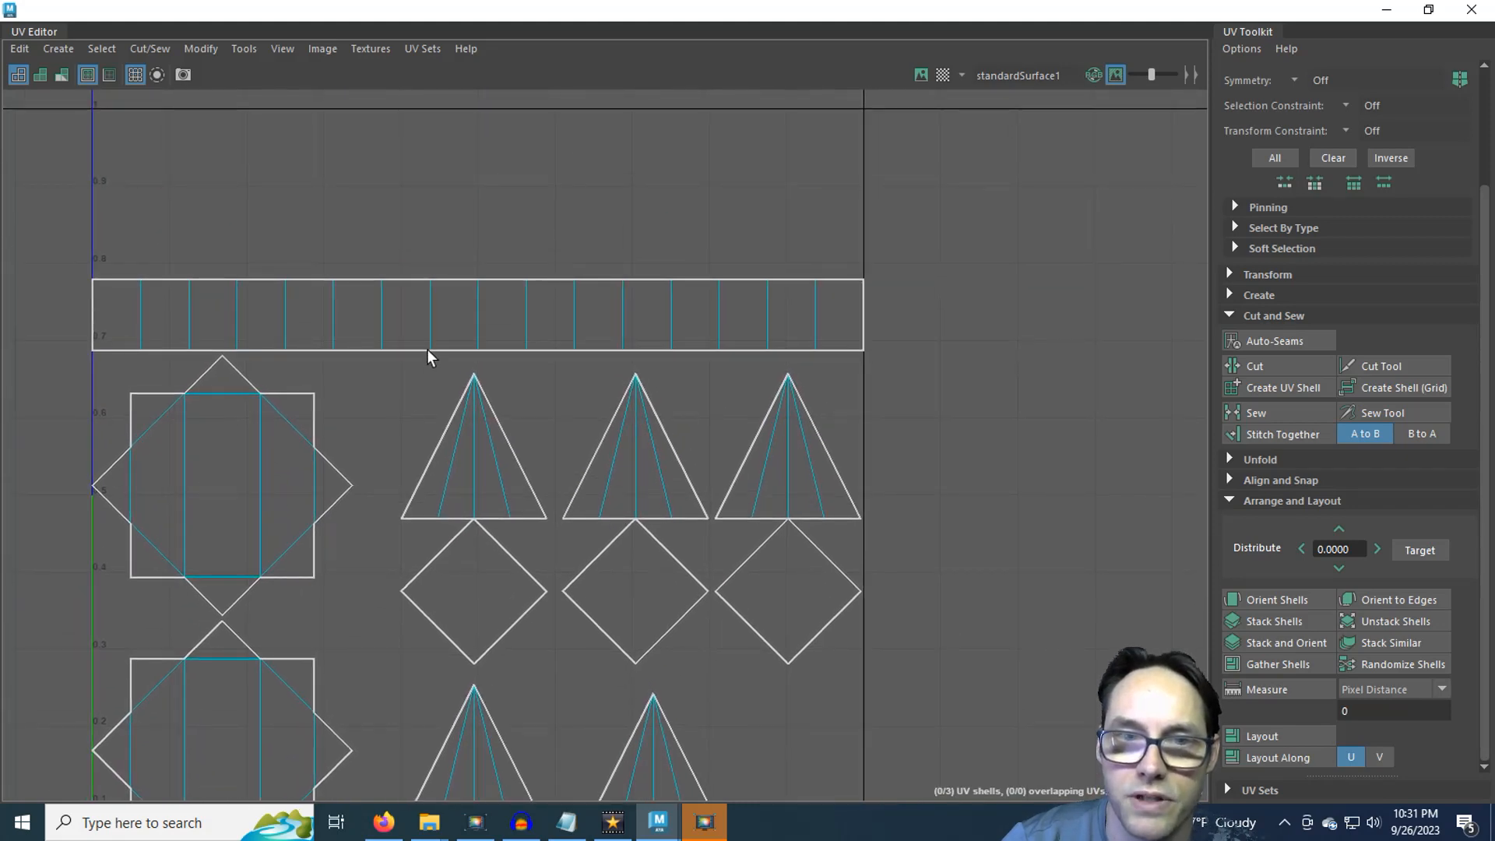
pyautogui.rightClick(522, 293)
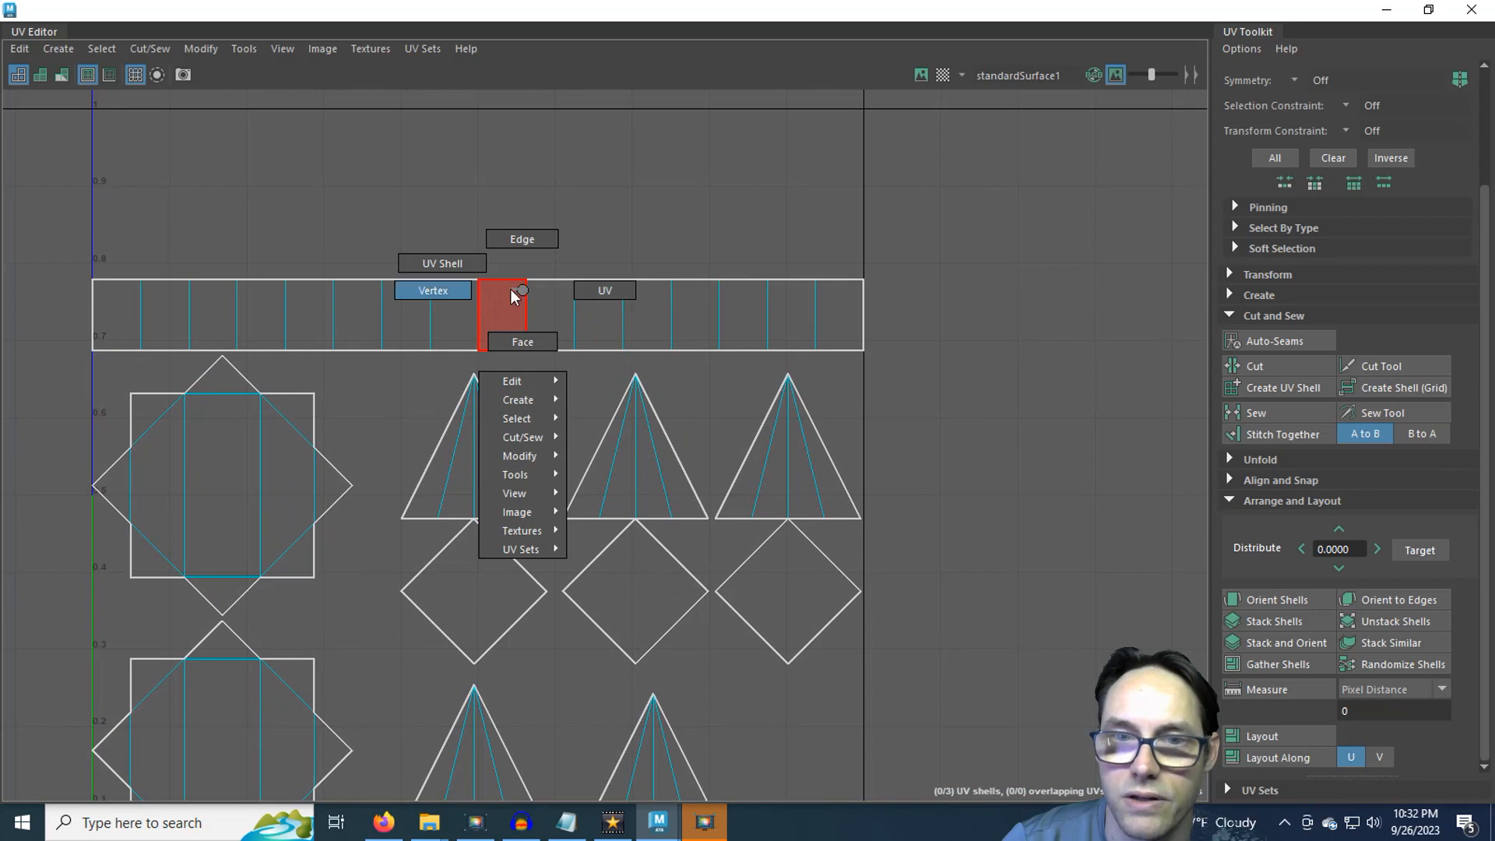
pyautogui.moveTo(511, 290); pyautogui.dragTo(512, 333, button='right')
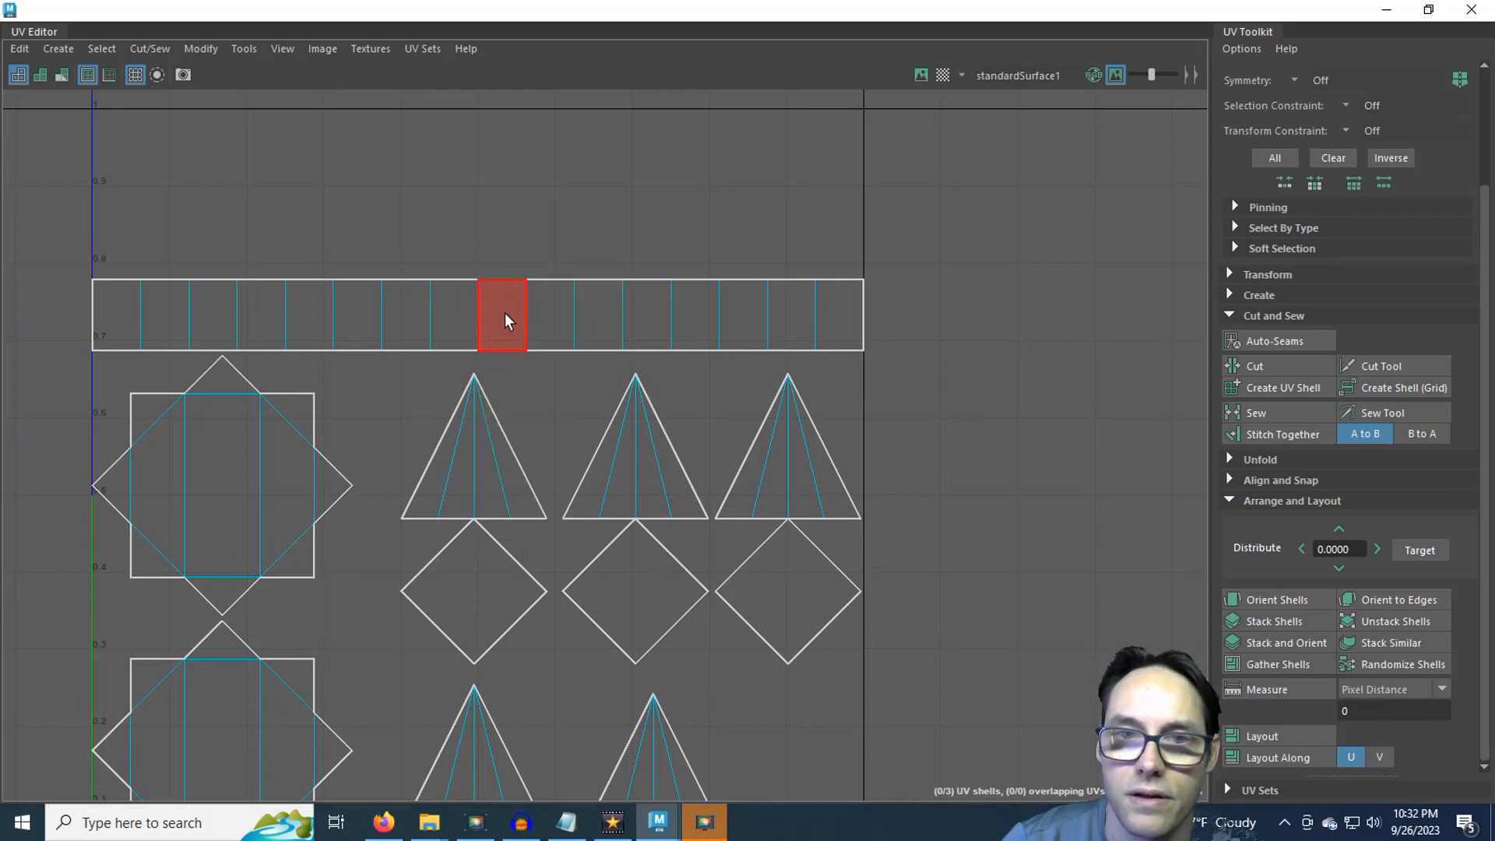
pyautogui.doubleClick(505, 312)
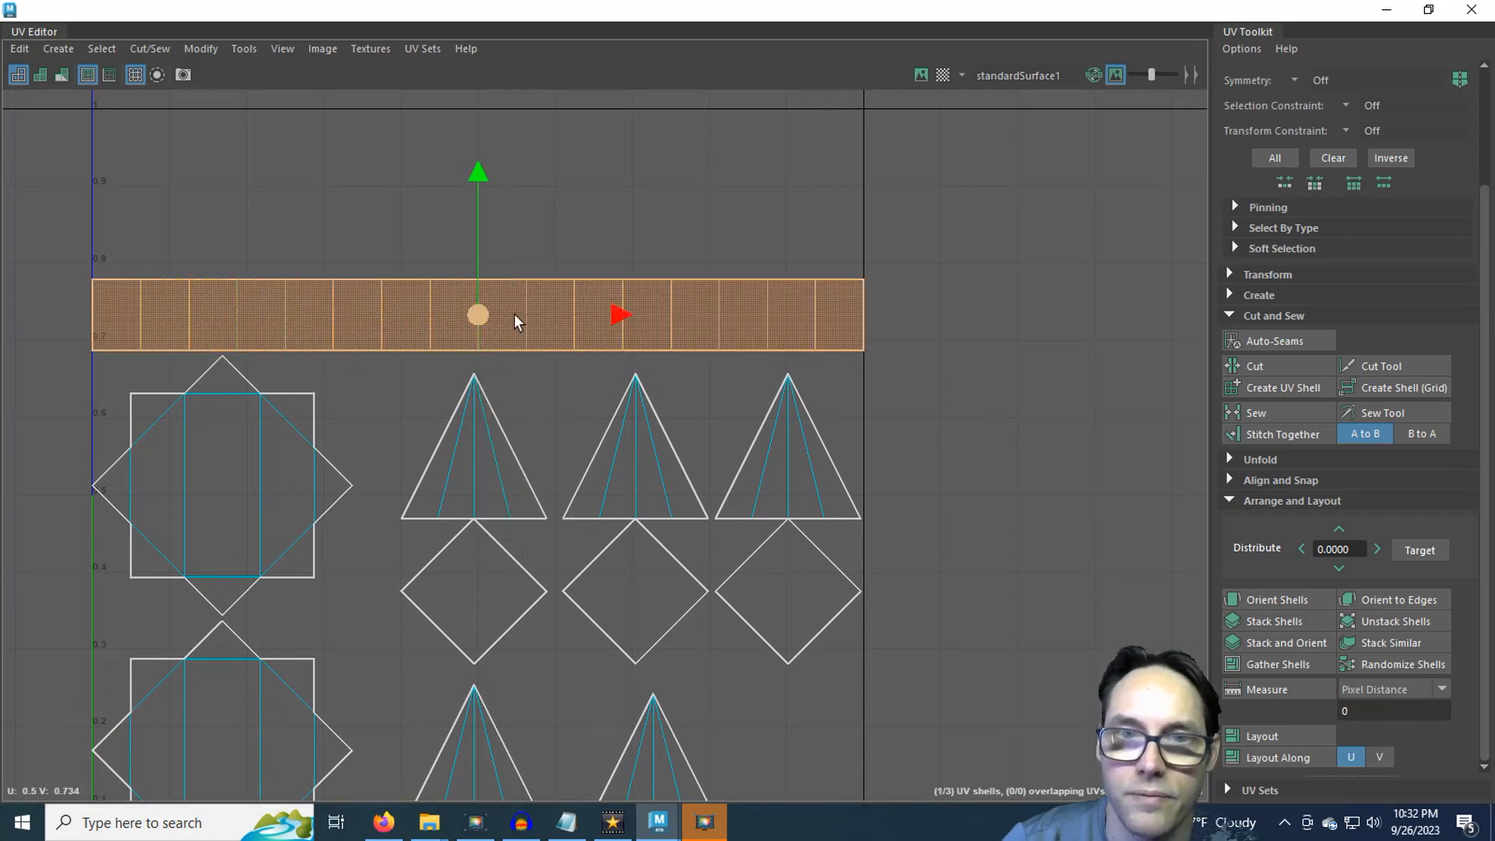
pyautogui.moveTo(483, 179); pyautogui.dragTo(470, 31)
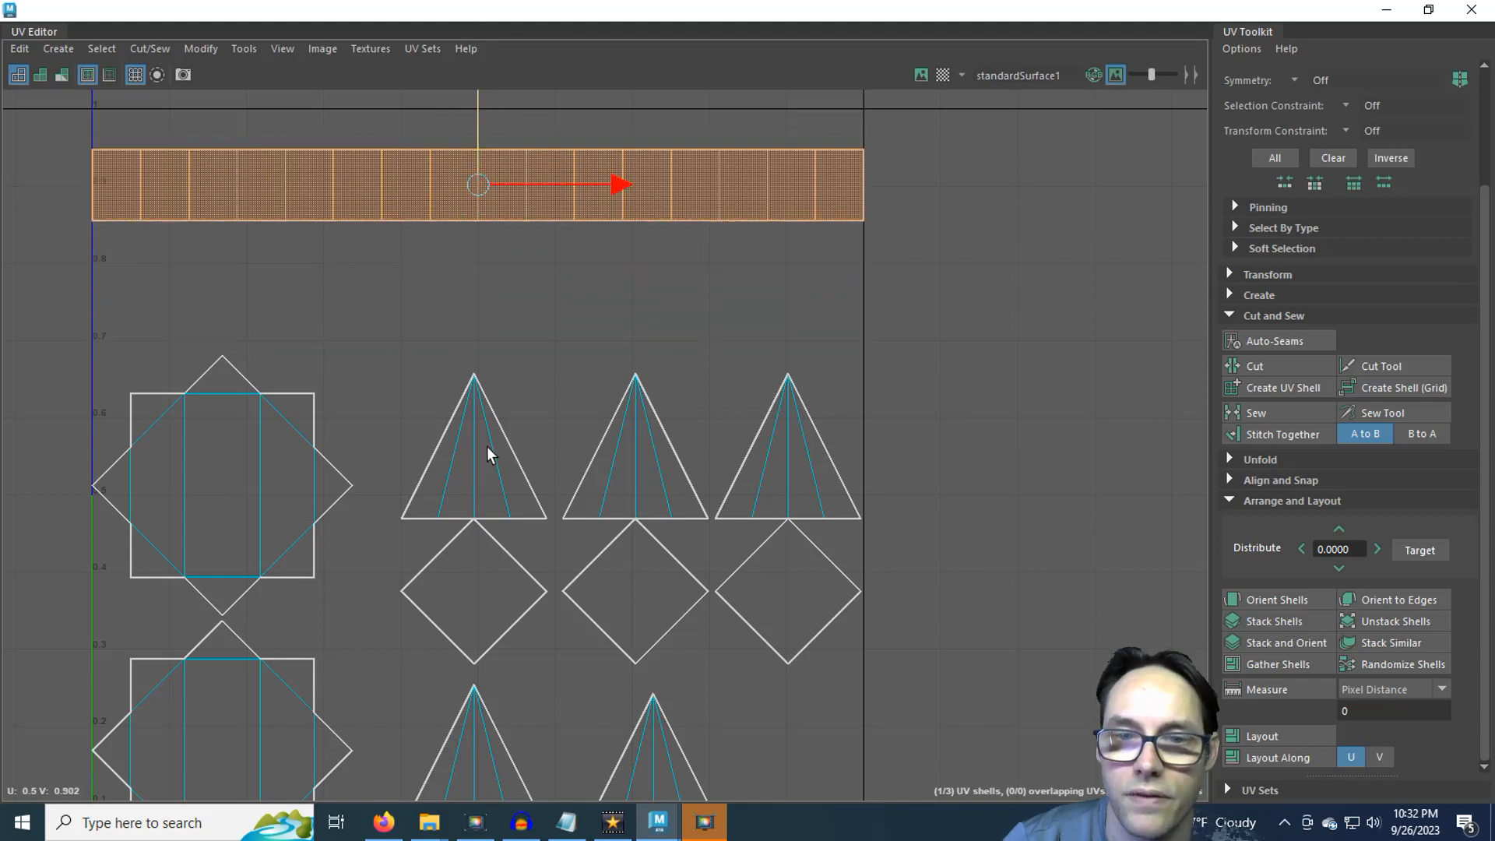
# Select the three pyramid and base shell pairs in the upper row and move them together to about U 0.66, V 0.62.
pyautogui.keyDown('alt'); pyautogui.moveTo(509, 501); pyautogui.dragTo(466, 357, button='middle'); pyautogui.keyUp('alt')
pyautogui.scroll(-1, 493, 429)
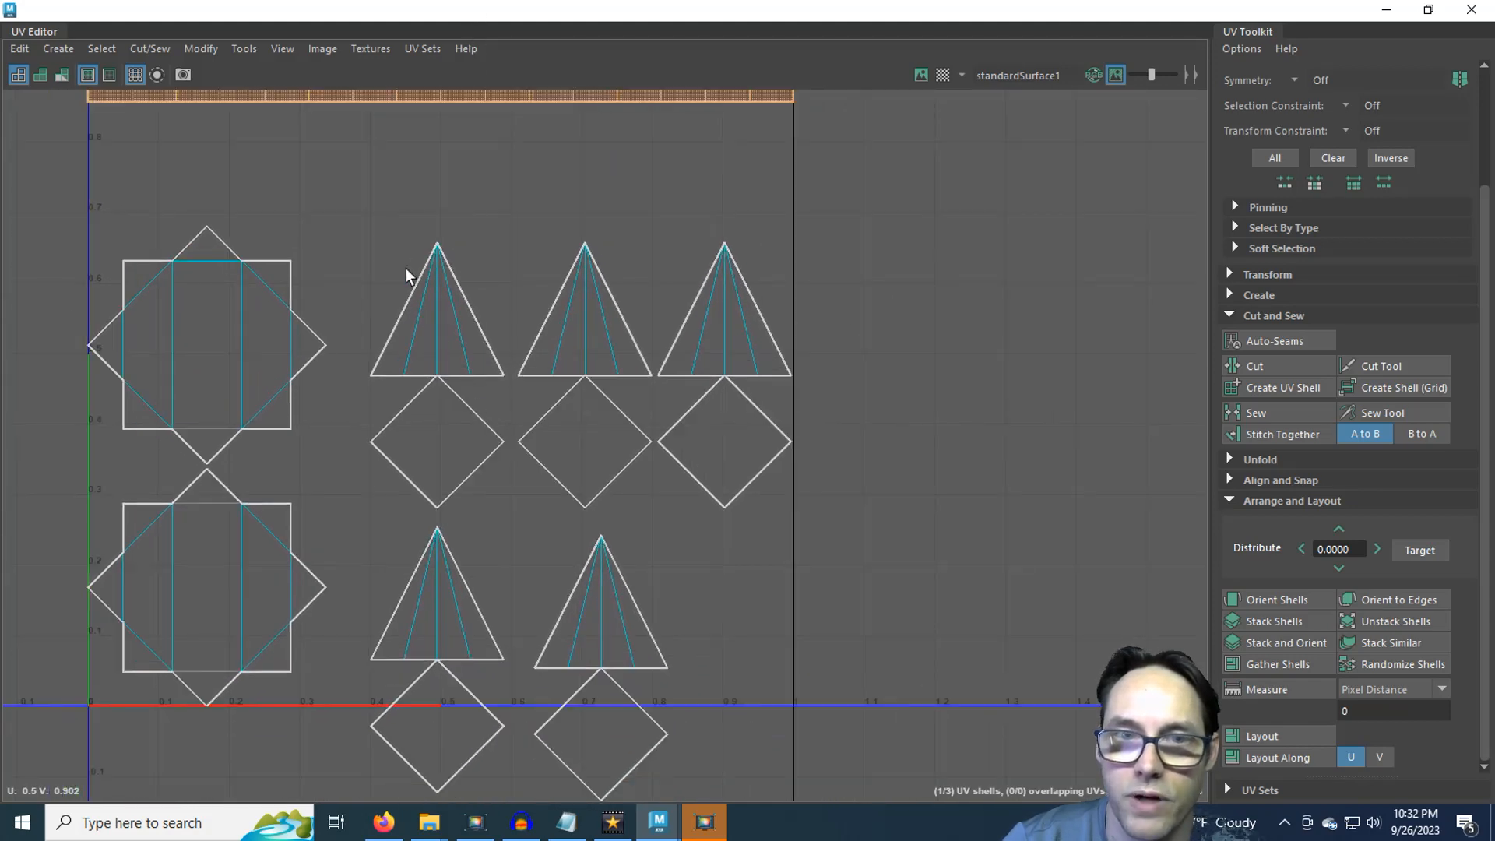
pyautogui.moveTo(497, 493); pyautogui.dragTo(829, 509)
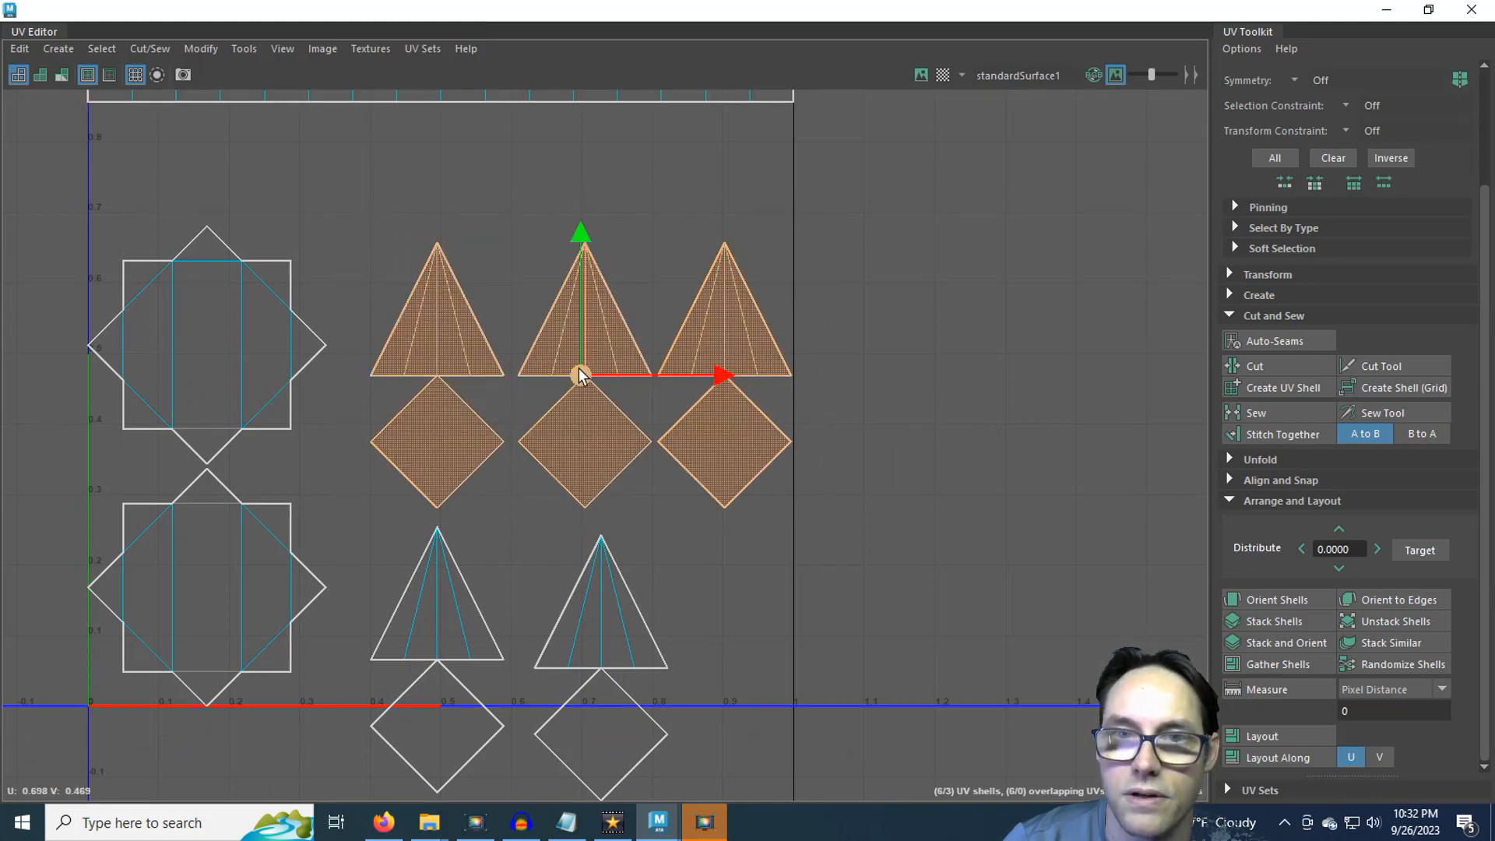
pyautogui.moveTo(580, 375); pyautogui.dragTo(555, 269)
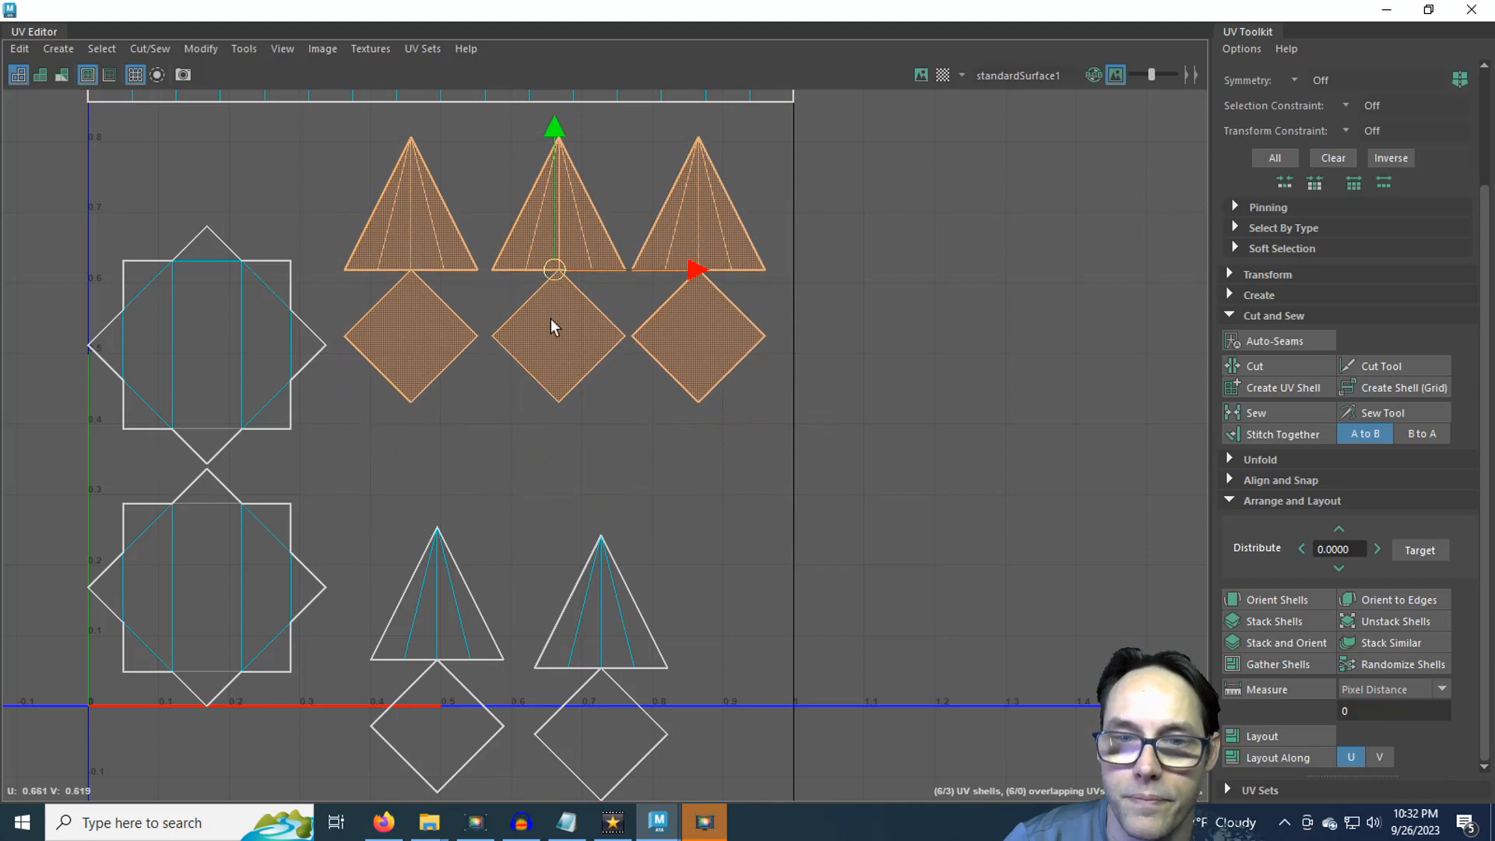
# Select both crystals' pyramid and base shells in the lower row and move them up inside the tile, centred at about U 0.67, V 0.24.
pyautogui.click(464, 529)
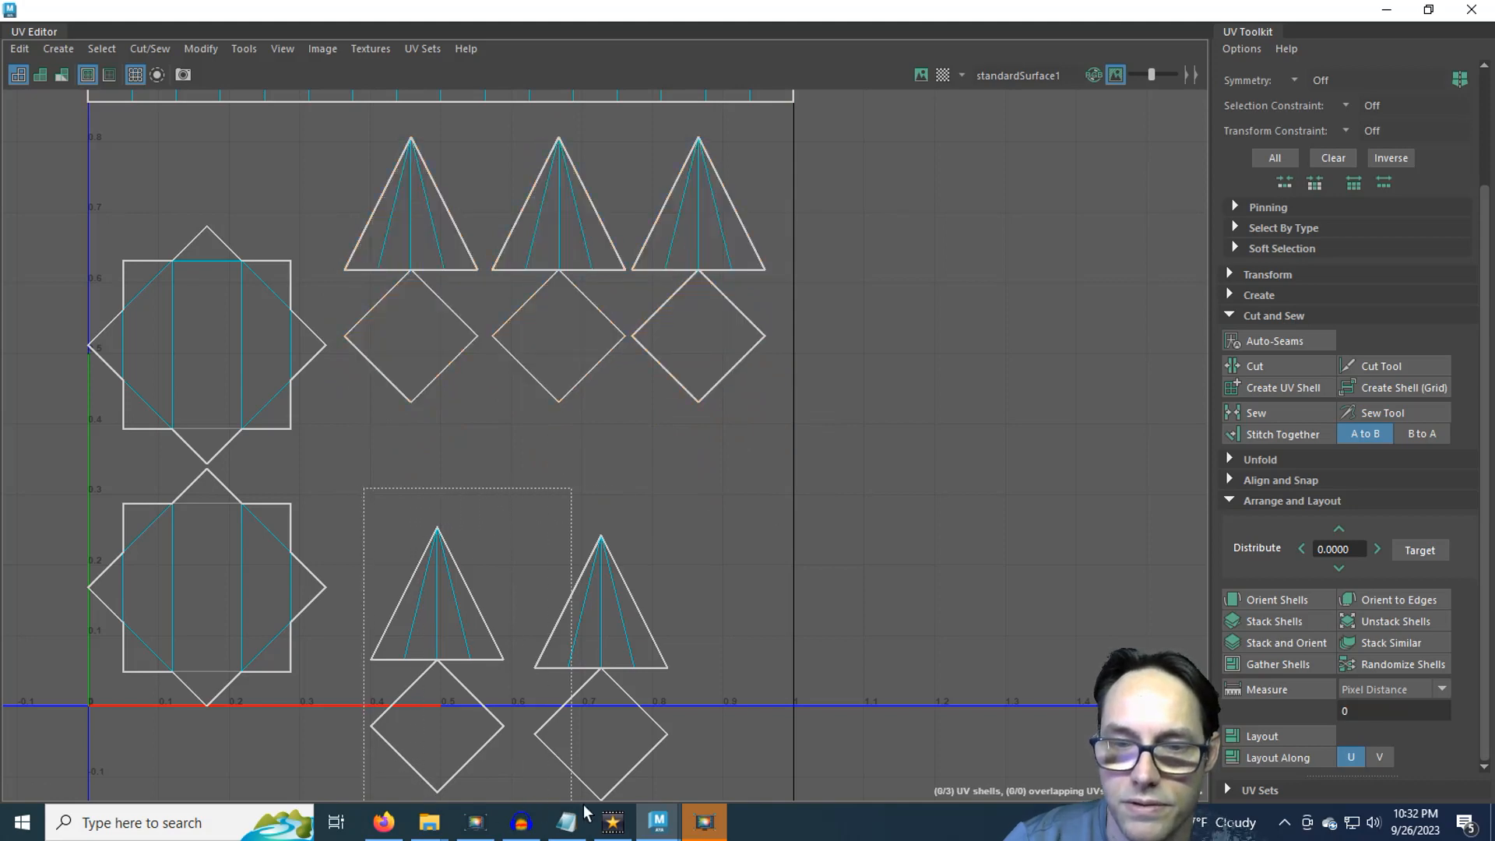
pyautogui.moveTo(583, 806); pyautogui.dragTo(708, 818)
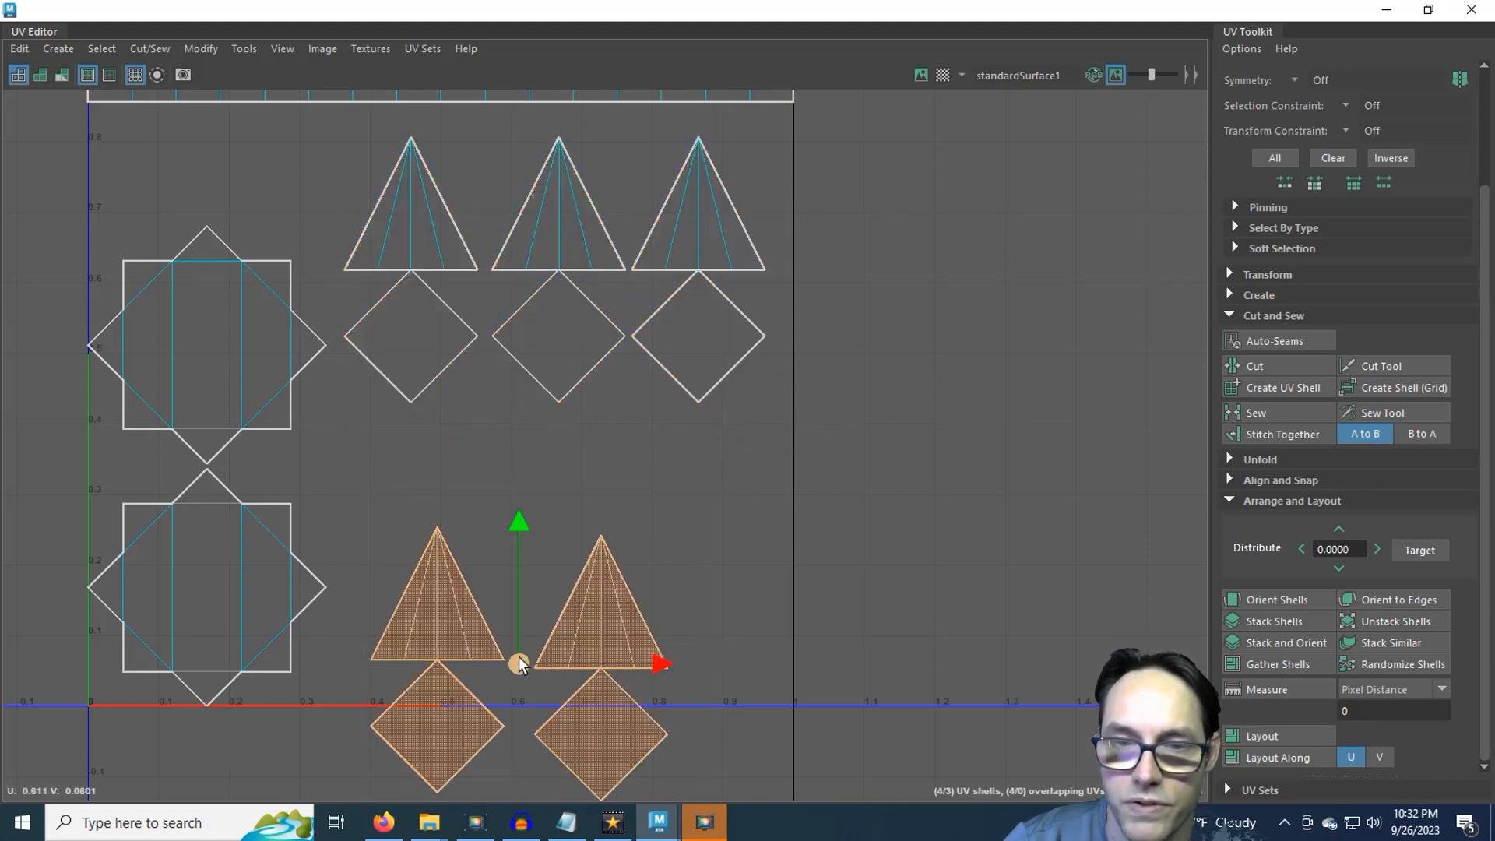
pyautogui.moveTo(519, 664); pyautogui.dragTo(560, 539)
pyautogui.click(485, 609)
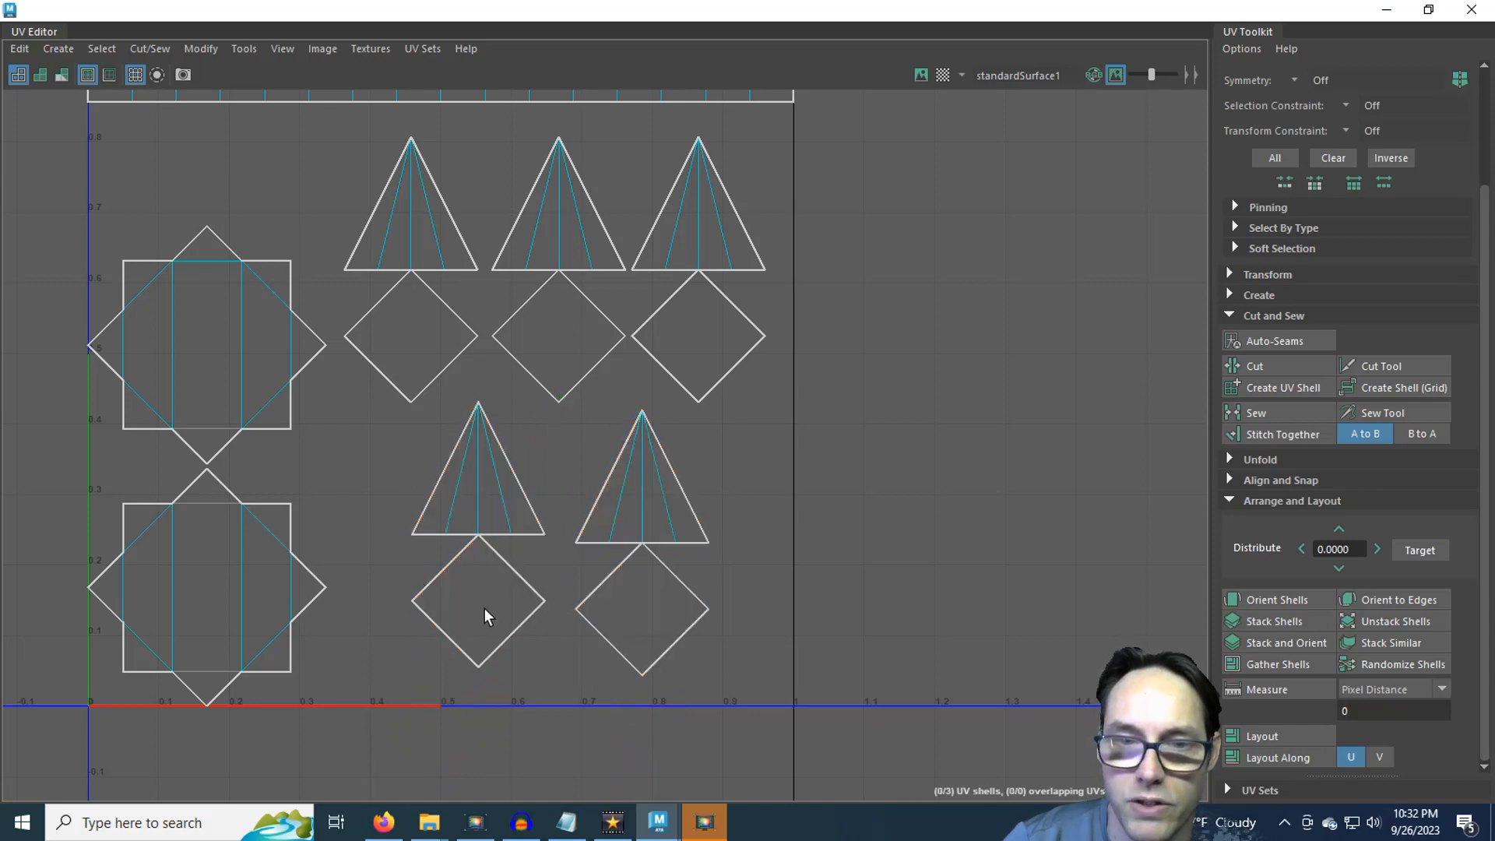
# Move each of the two lower-row base shells slightly down, leaving a small gap below its pyramid shell.
pyautogui.click(472, 596)
pyautogui.moveTo(470, 456); pyautogui.dragTo(470, 475)
pyautogui.click(648, 580)
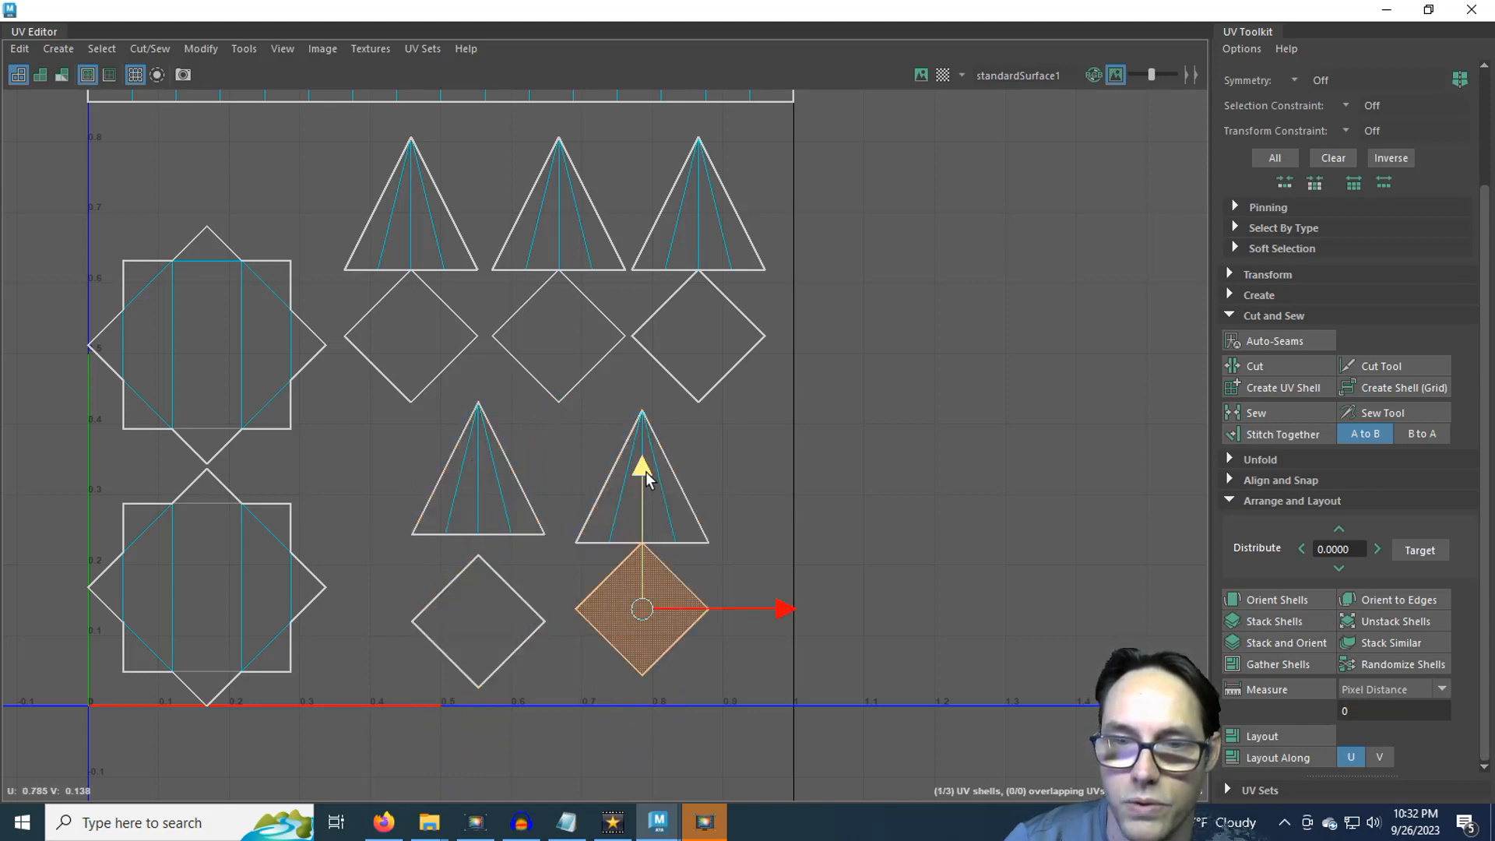
pyautogui.moveTo(646, 470); pyautogui.dragTo(646, 487)
pyautogui.click(567, 436)
# Select the three upper-row base shells together and move them slightly down, away from their pyramid shells.
pyautogui.click(403, 344)
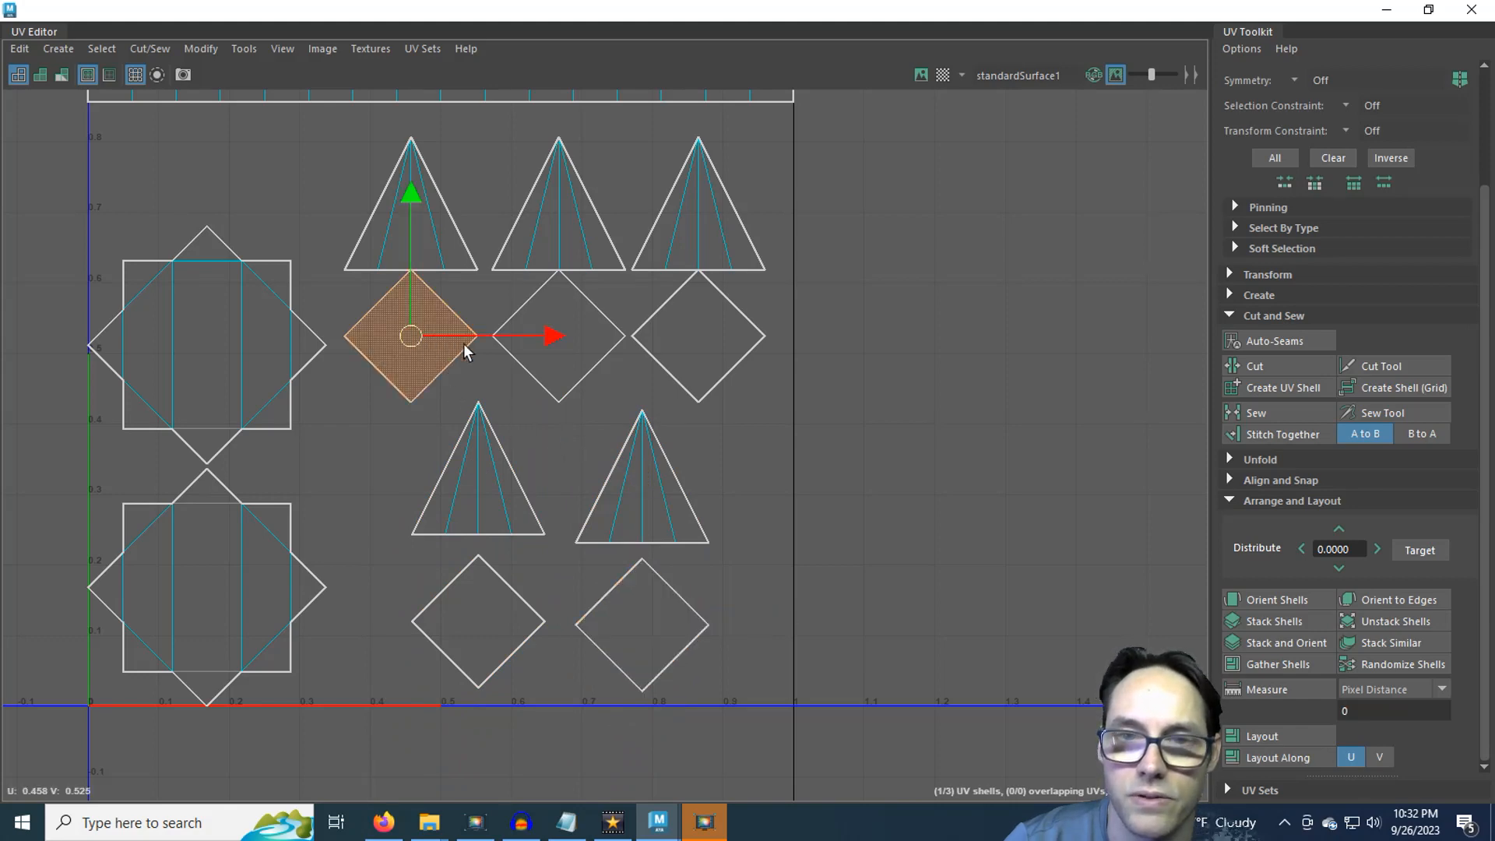
pyautogui.keyDown('shift'); pyautogui.click(584, 315); pyautogui.keyUp('shift')
pyautogui.keyDown('shift'); pyautogui.click(685, 335); pyautogui.keyUp('shift')
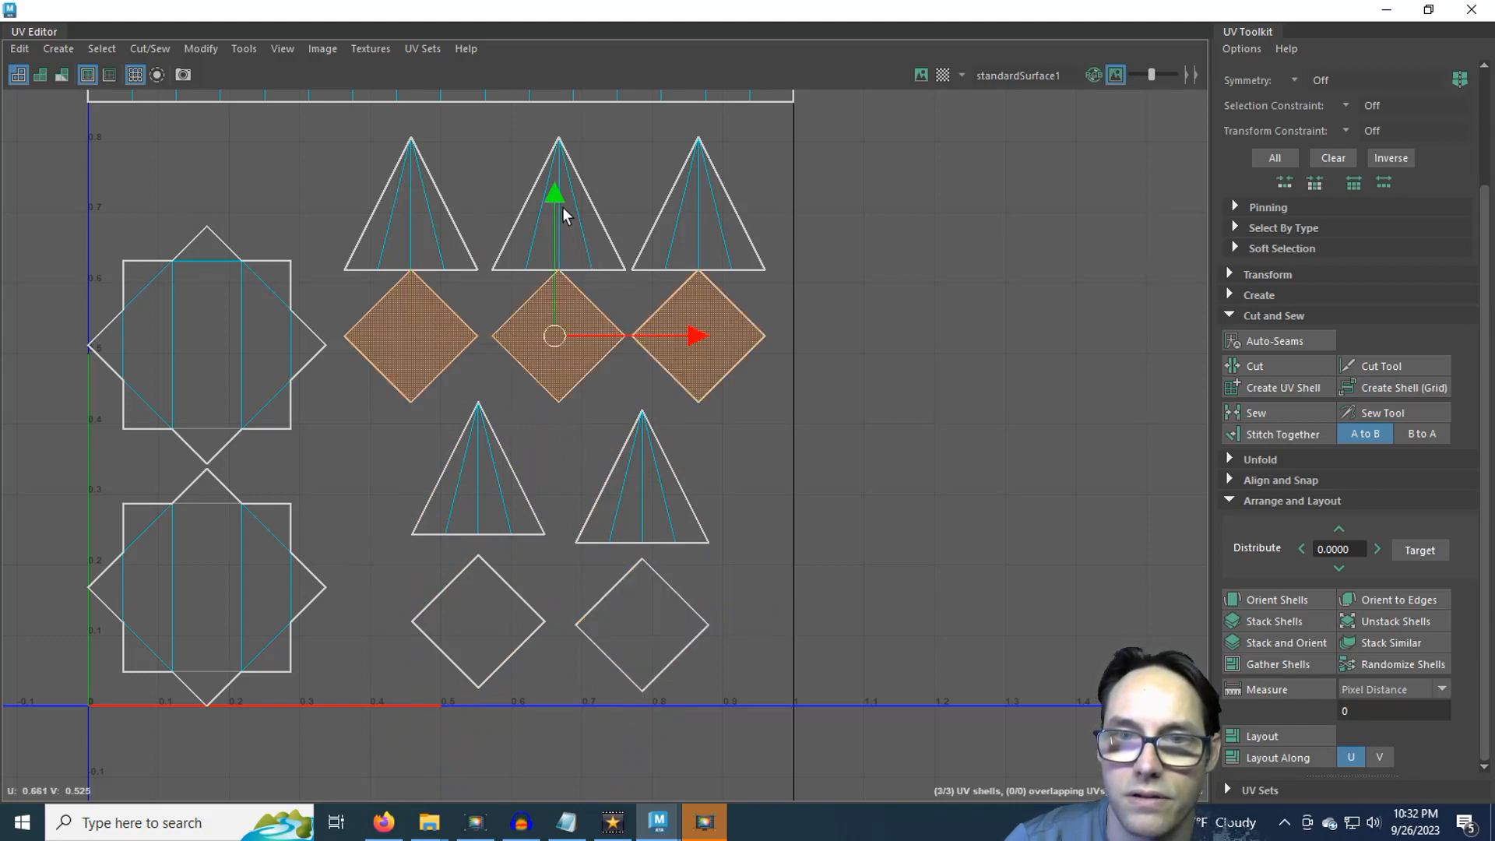
pyautogui.moveTo(555, 199); pyautogui.dragTo(553, 204)
pyautogui.click(803, 421)
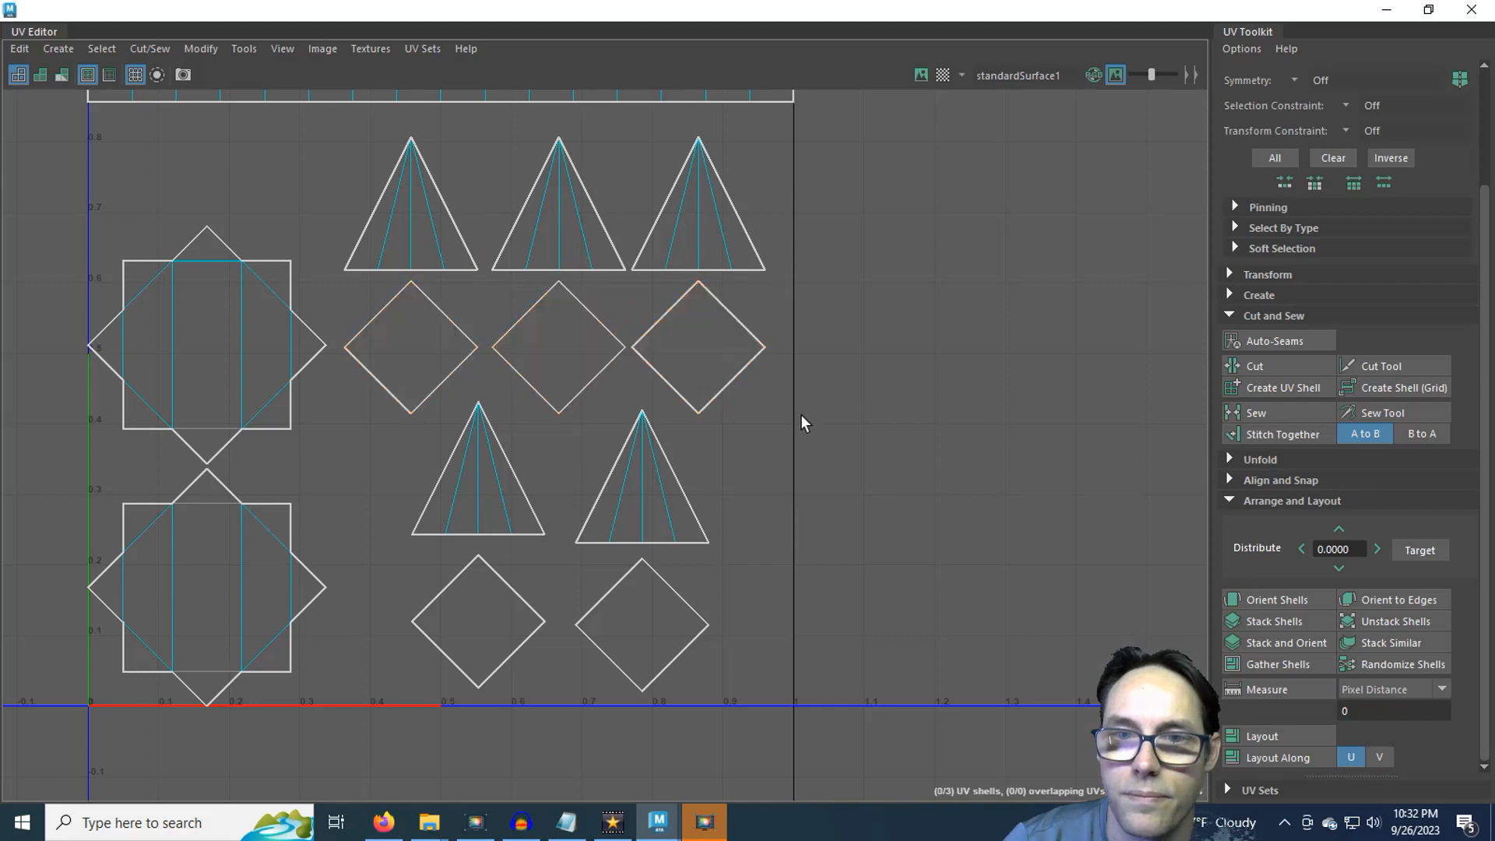
# Review the full UV layout within the 0 to 1 tile and close the UV Editor.
pyautogui.keyDown('alt'); pyautogui.moveTo(389, 351); pyautogui.dragTo(454, 412, button='middle'); pyautogui.keyUp('alt')
pyautogui.scroll(-3, 497, 441)
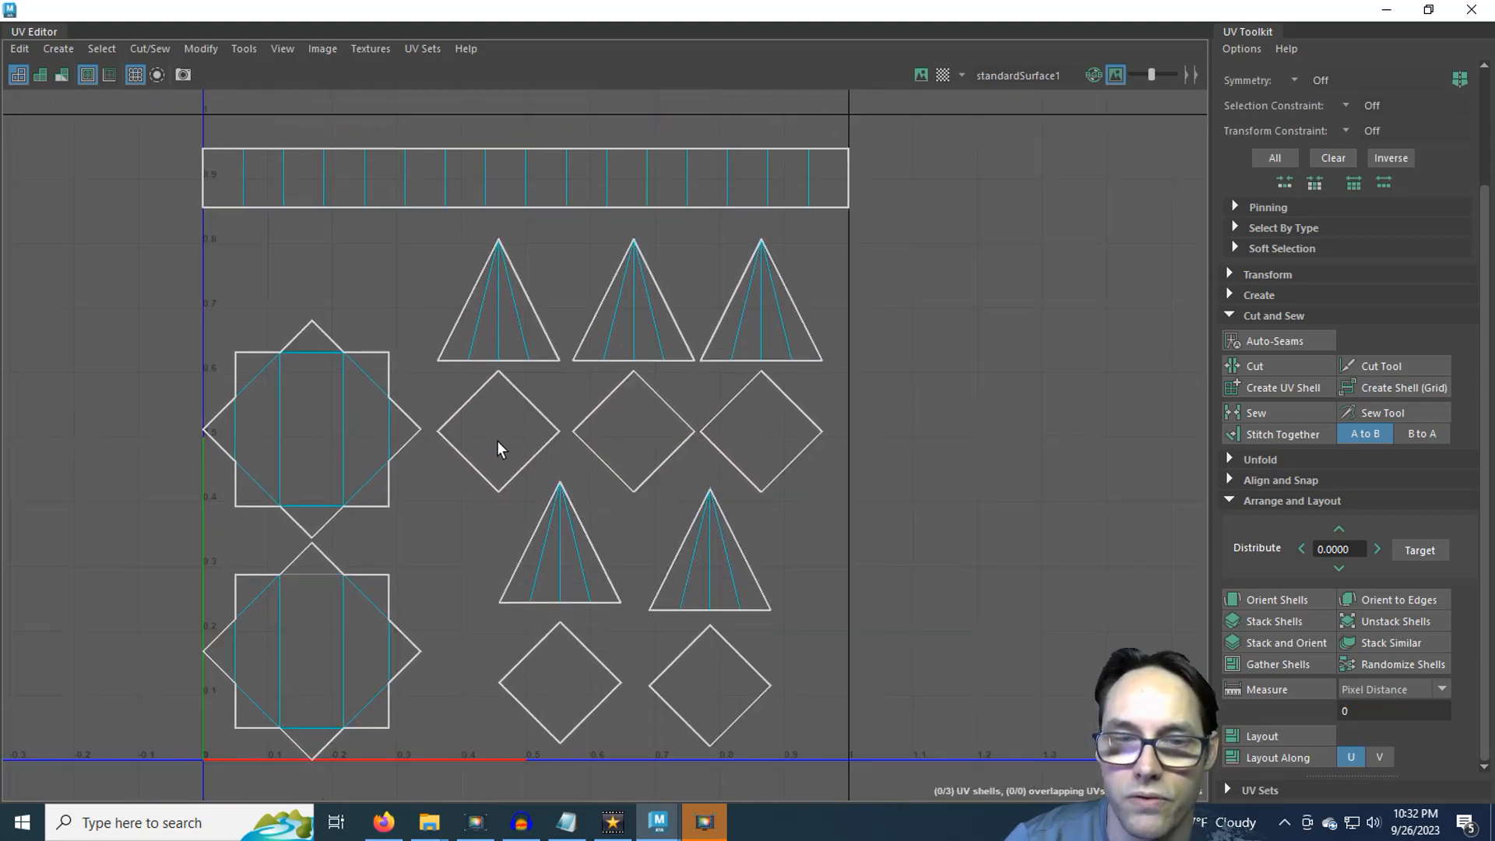
pyautogui.keyDown('alt'); pyautogui.moveTo(437, 467); pyautogui.dragTo(538, 443, button='middle'); pyautogui.keyUp('alt')
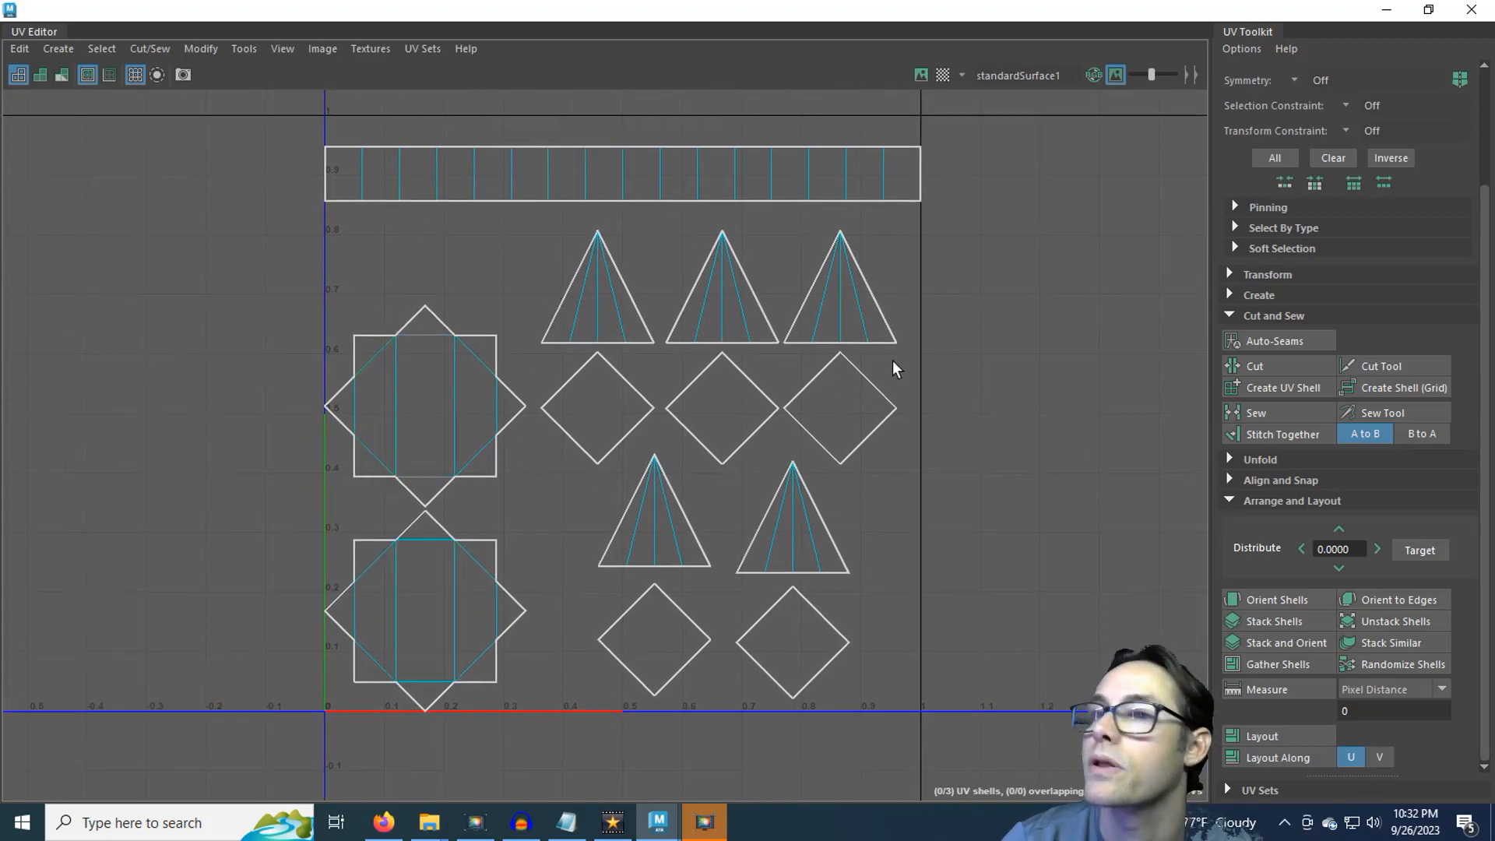
pyautogui.click(1428, 9)
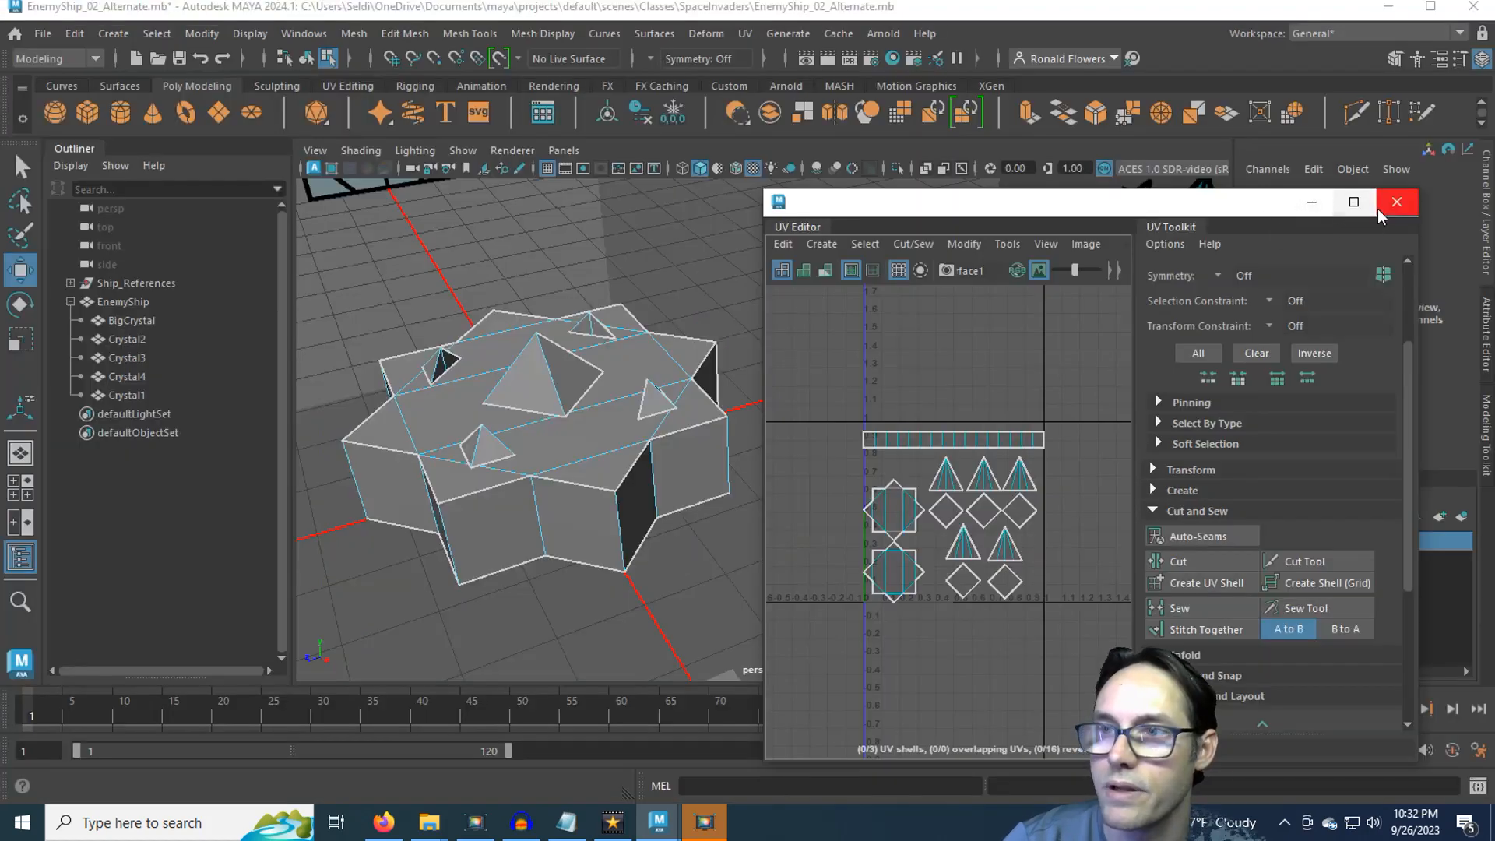
pyautogui.click(1396, 202)
# Return to object mode, select the EnemyShip hull and delete its construction history.
pyautogui.moveTo(600, 270); pyautogui.dragTo(692, 243, button='right')
pyautogui.click(808, 407)
pyautogui.click(691, 452)
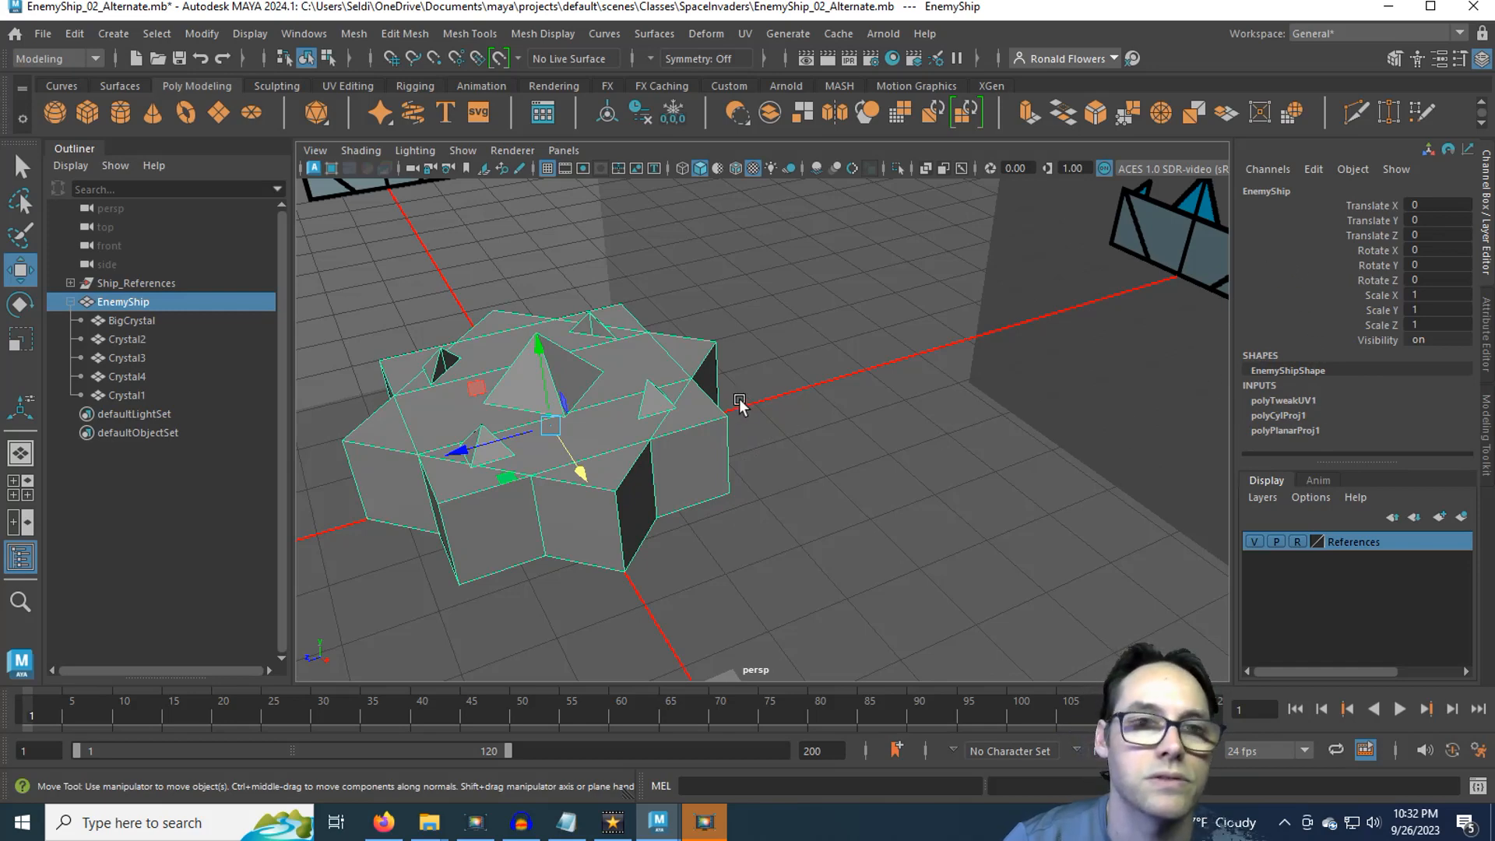
pyautogui.click(74, 34)
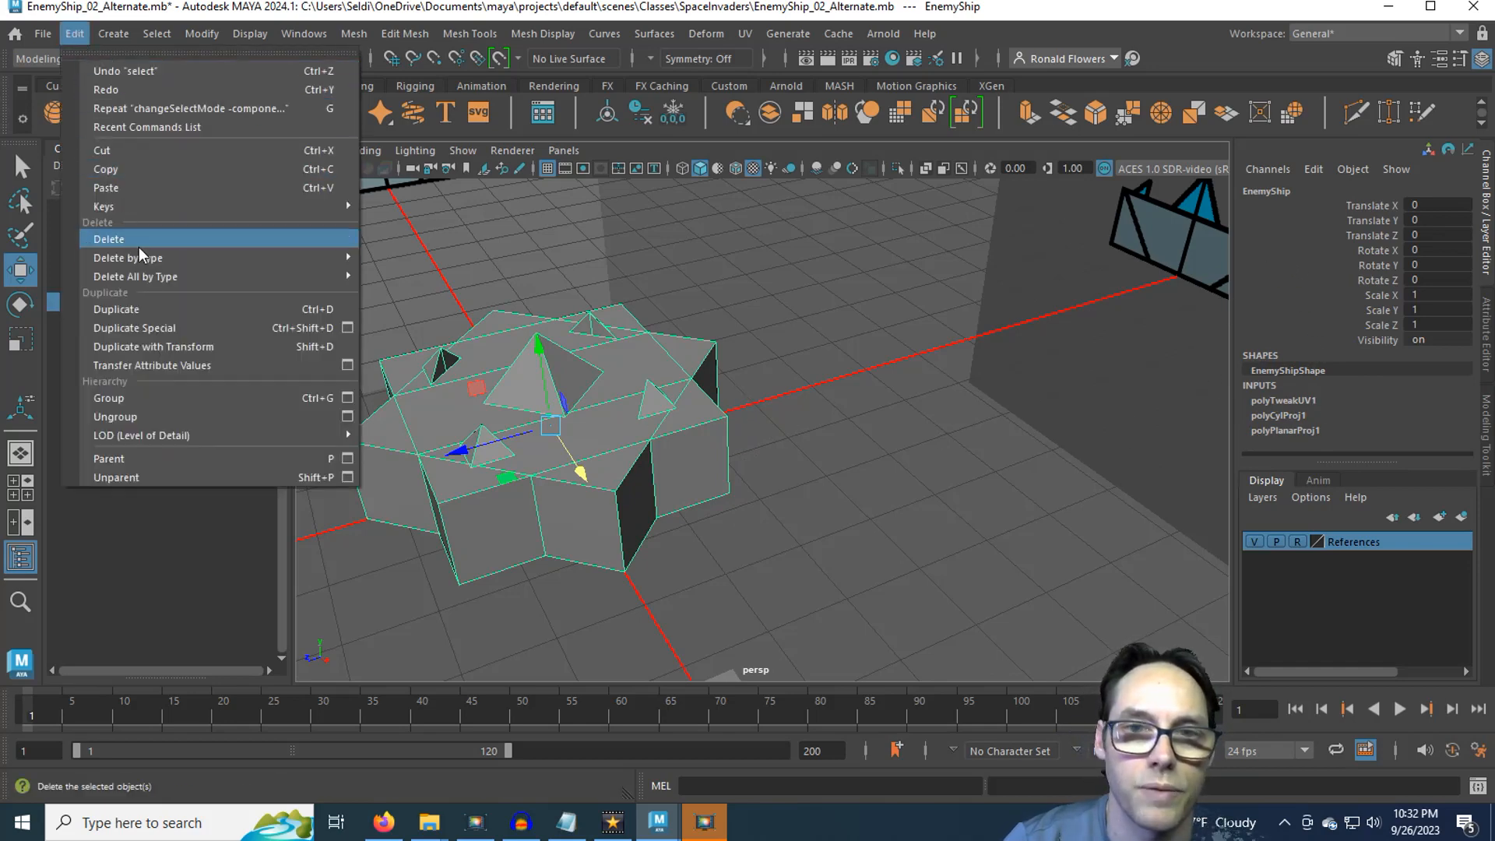
pyautogui.moveTo(140, 257)
pyautogui.click(461, 257)
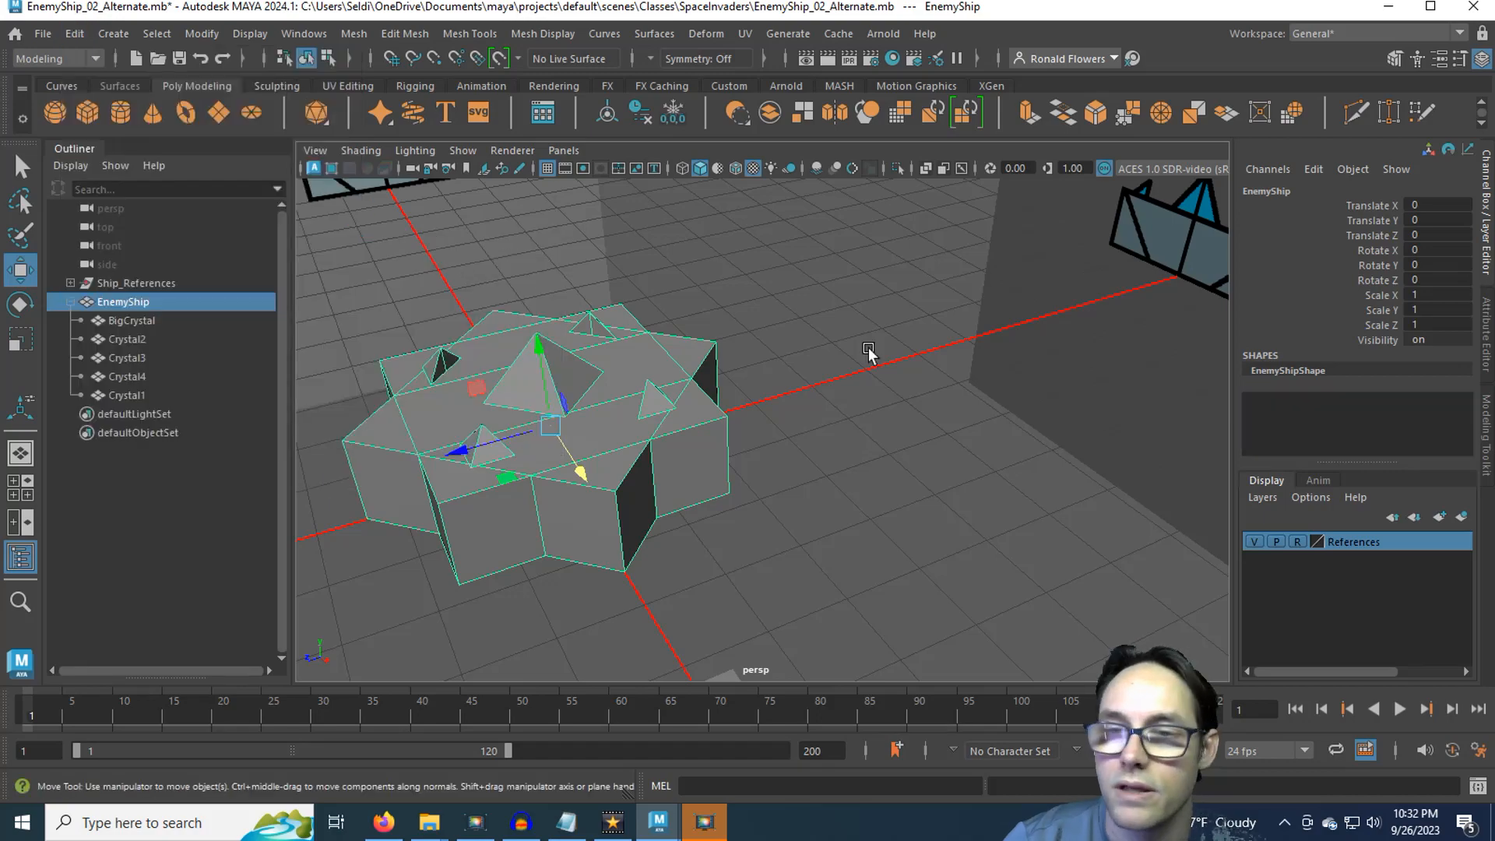
pyautogui.keyDown('alt'); pyautogui.moveTo(816, 449); pyautogui.dragTo(857, 450); pyautogui.keyUp('alt')
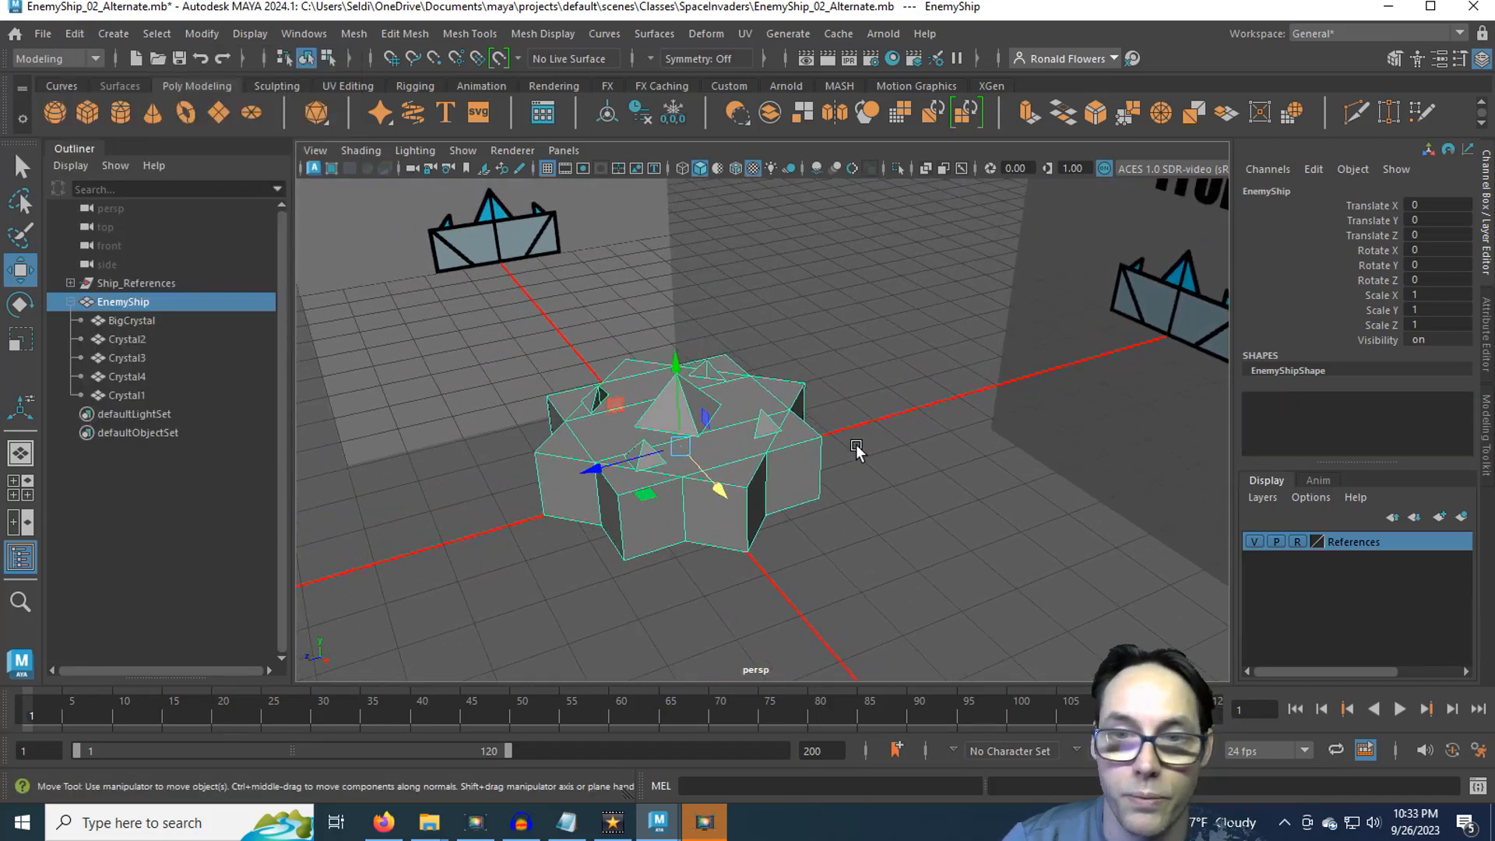